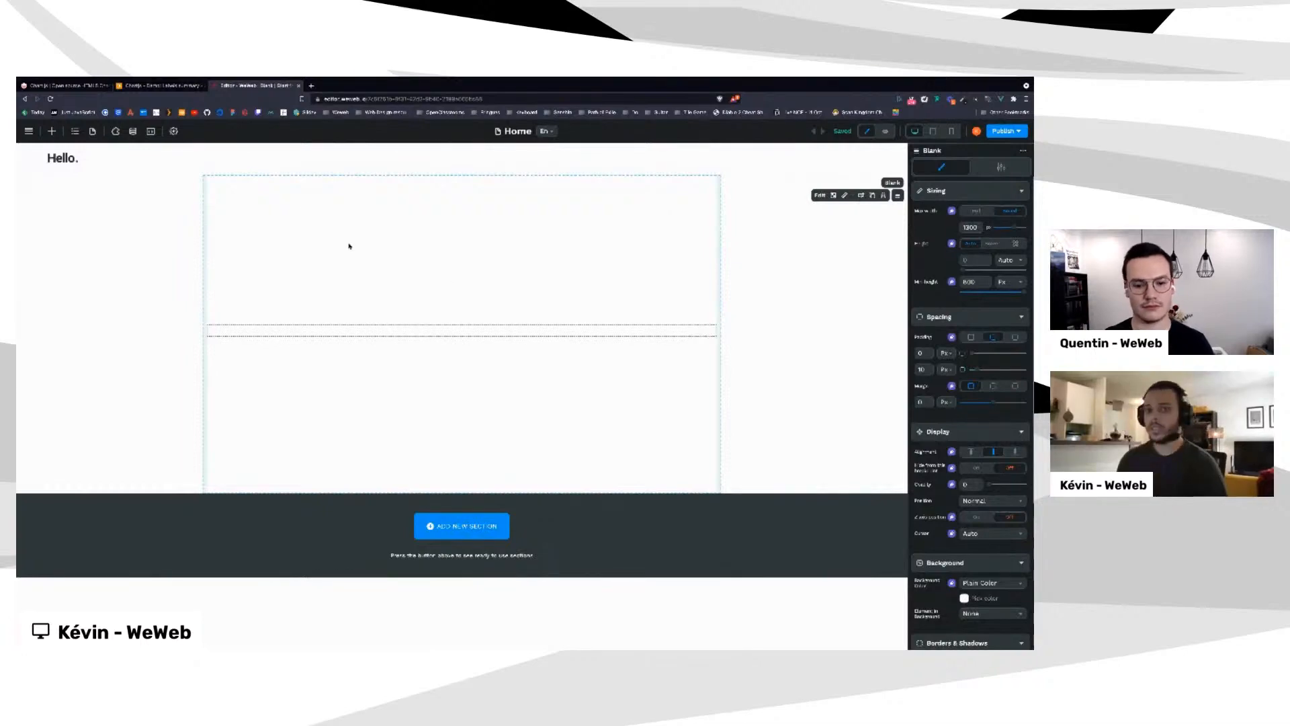
# Switch to the Chartjs - Demo base in Airtable and view its Datasets table
pyautogui.click(170, 86)
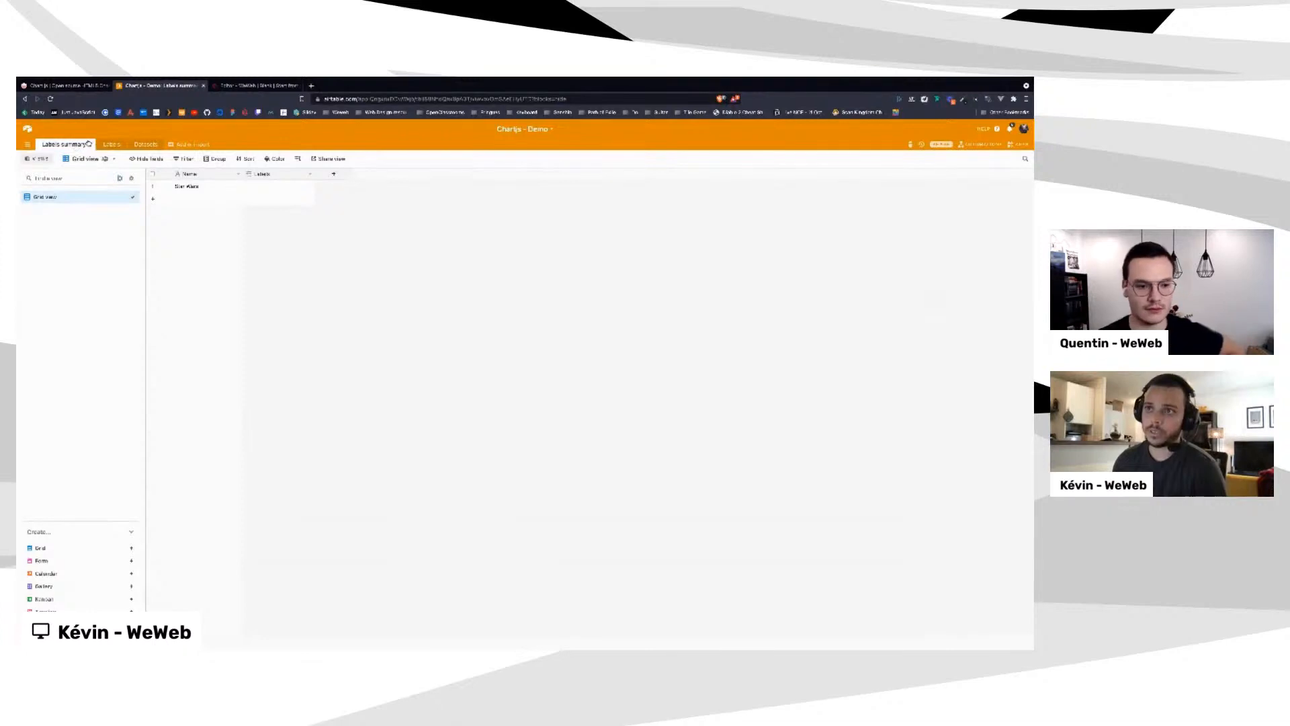
pyautogui.click(143, 145)
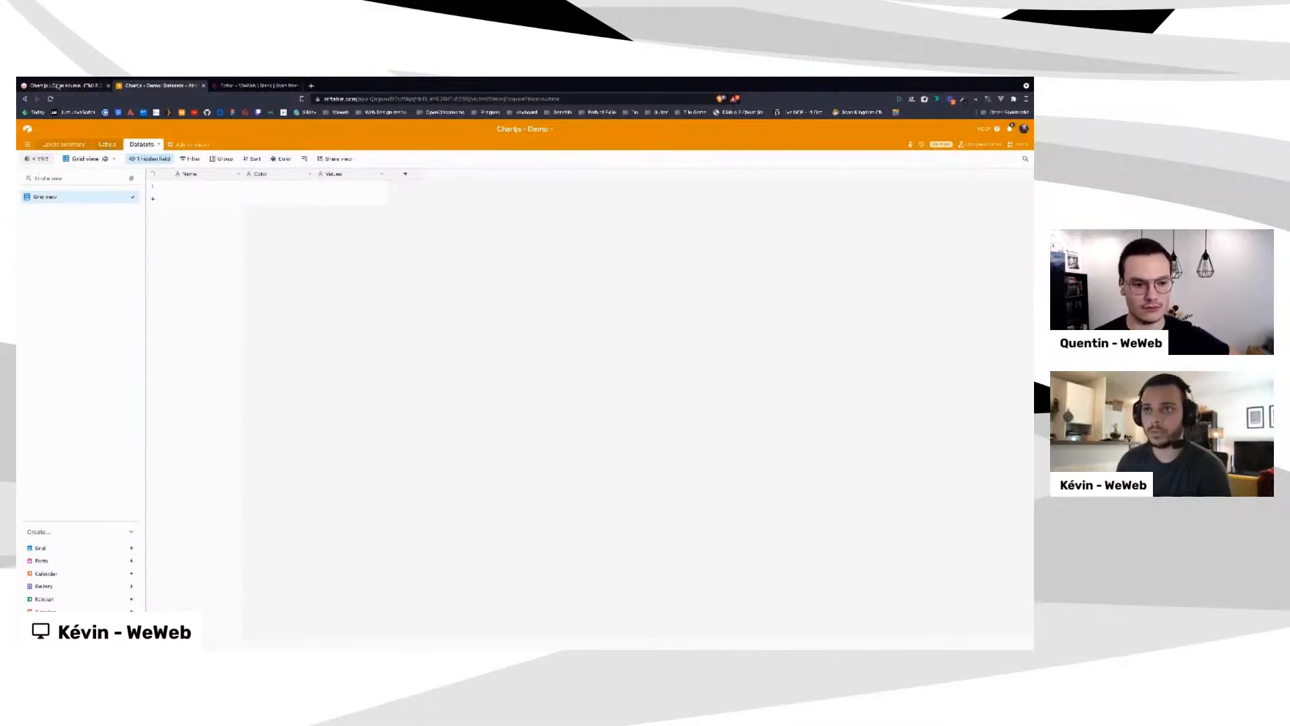
# Switch to the Chart.js website and open its chart samples
pyautogui.click(74, 85)
pyautogui.scroll(1, 528, 258)
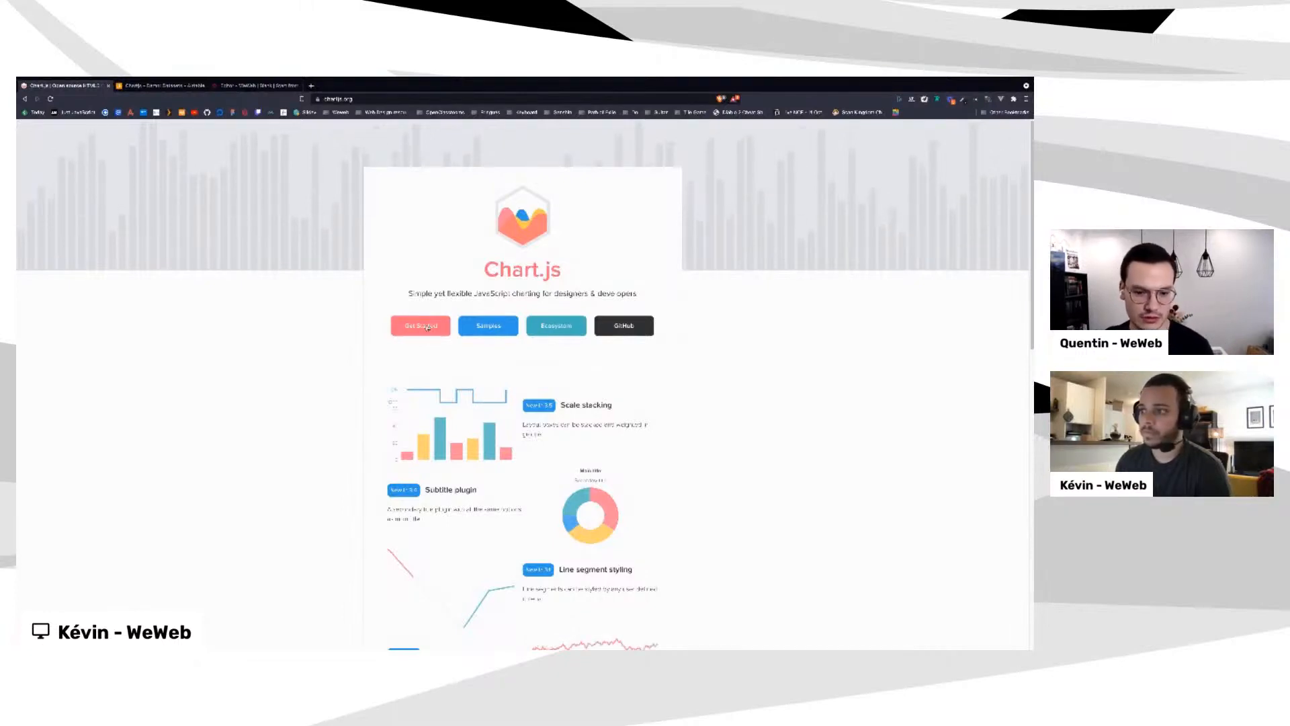
pyautogui.moveTo(427, 327); pyautogui.dragTo(306, 306)
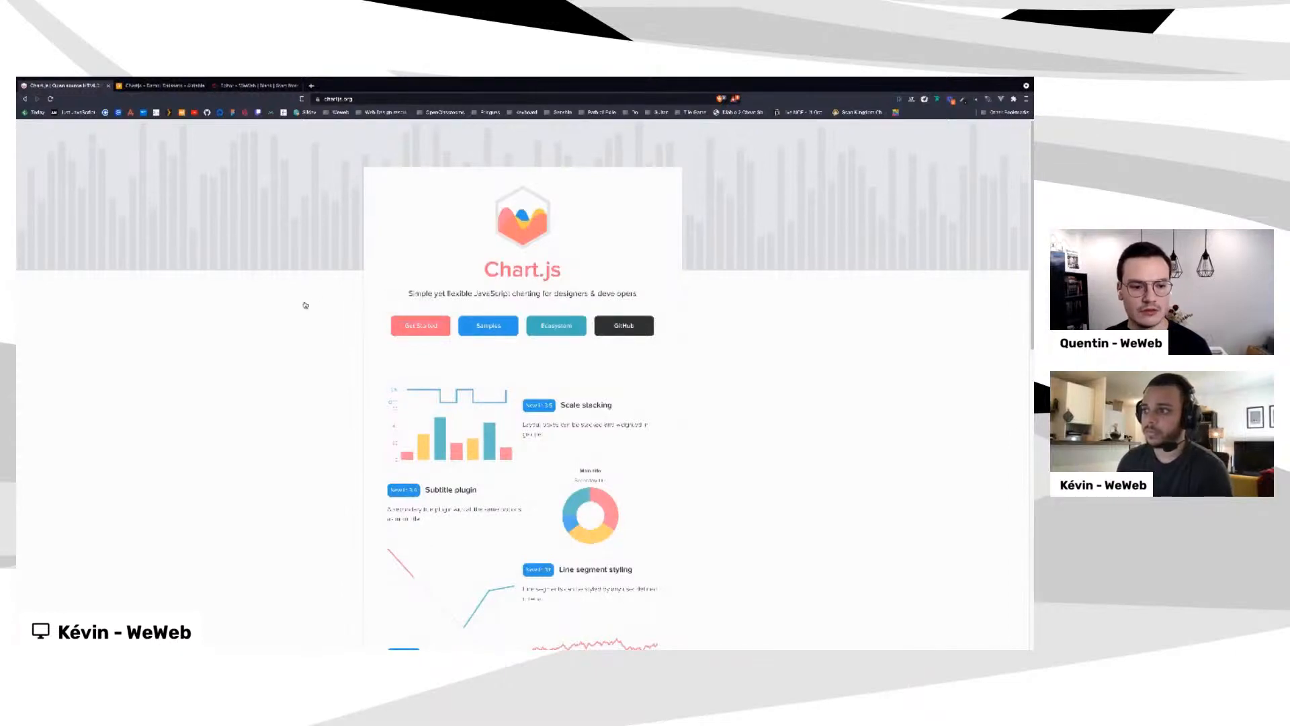
pyautogui.click(489, 327)
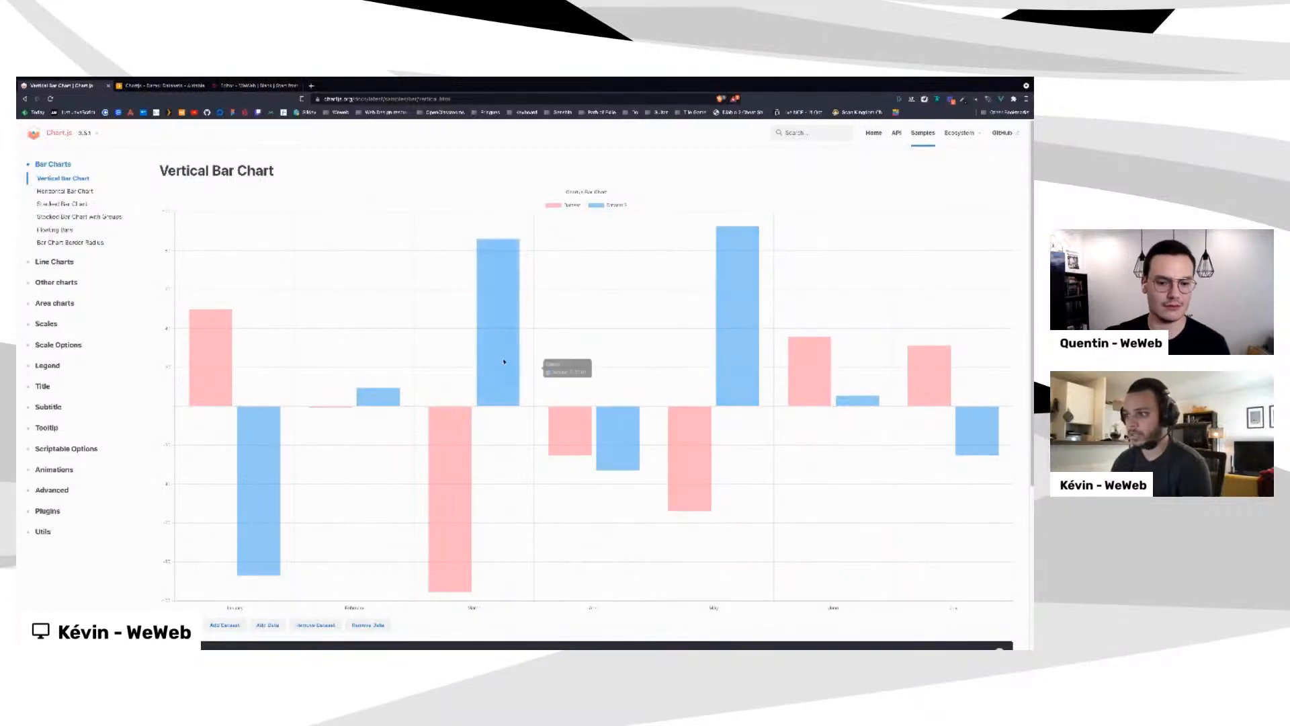
# Examine how the vertical bar chart sample reacts when Dataset 1 and Dataset 2 are hidden and shown again
pyautogui.click(616, 206)
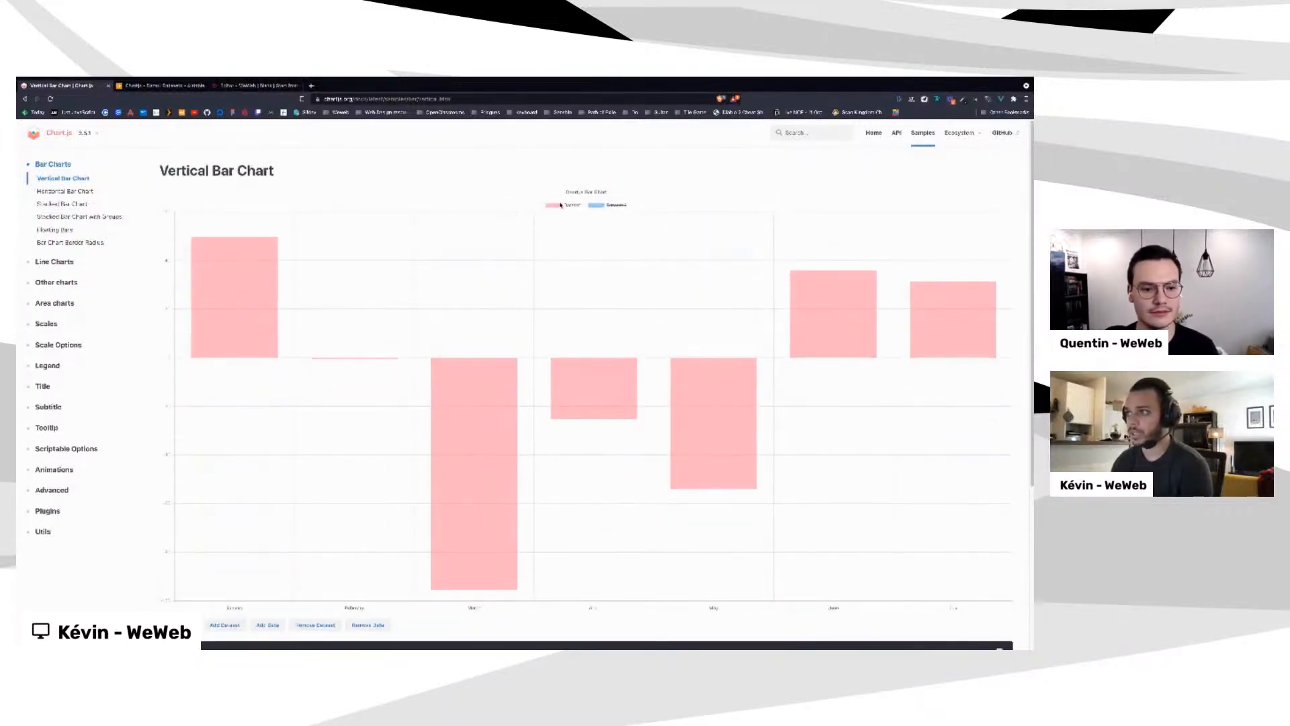
pyautogui.click(561, 205)
pyautogui.click(574, 206)
pyautogui.click(611, 206)
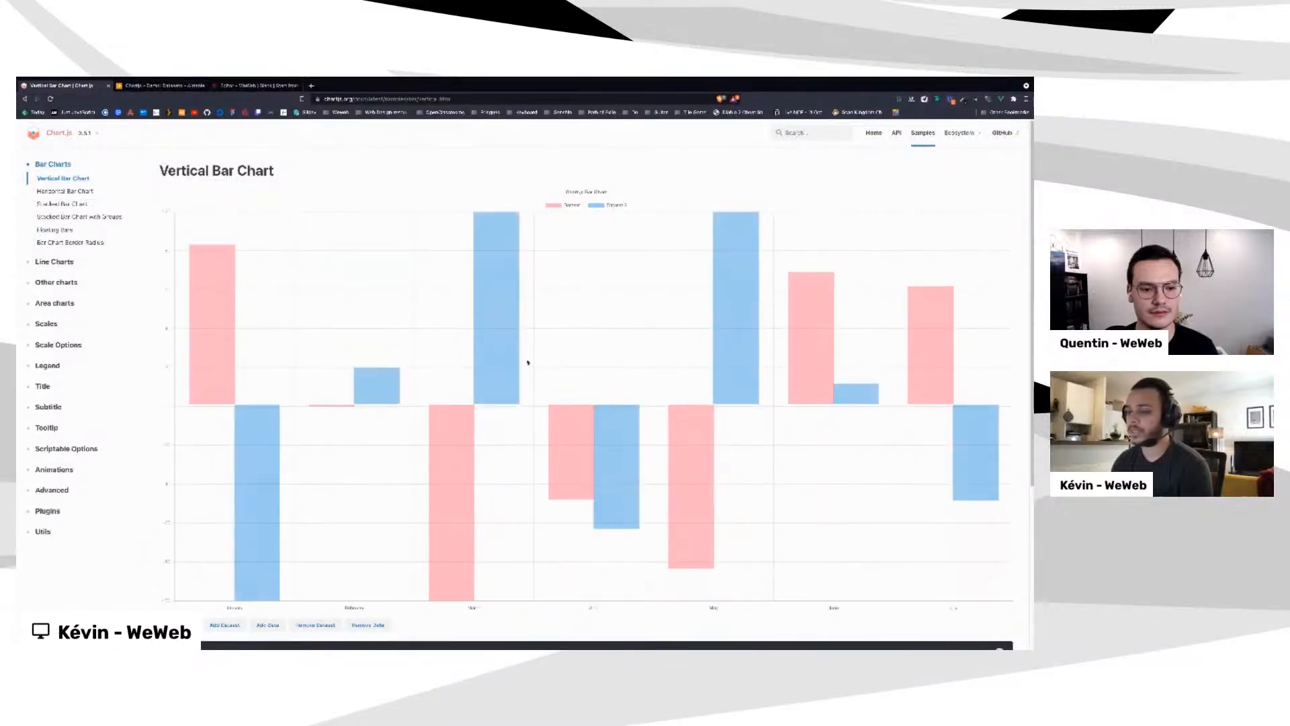
pyautogui.scroll(-1, 527, 363)
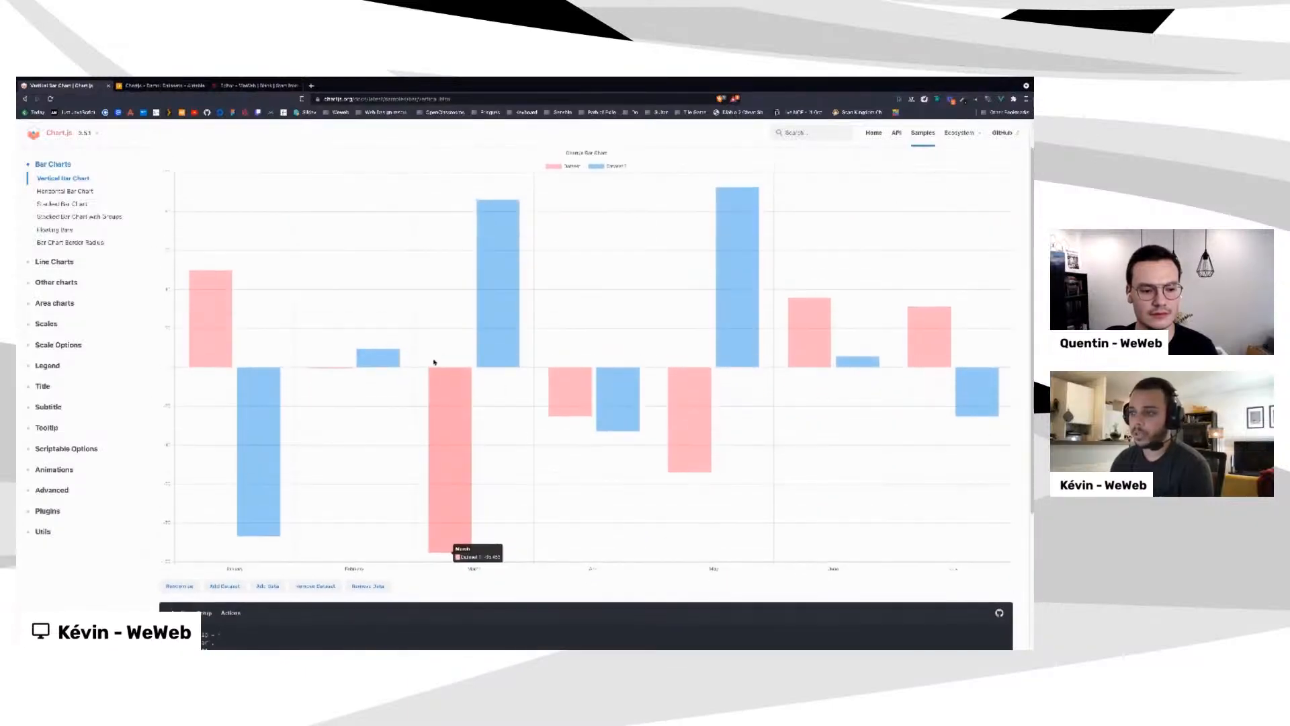
pyautogui.scroll(1, 433, 362)
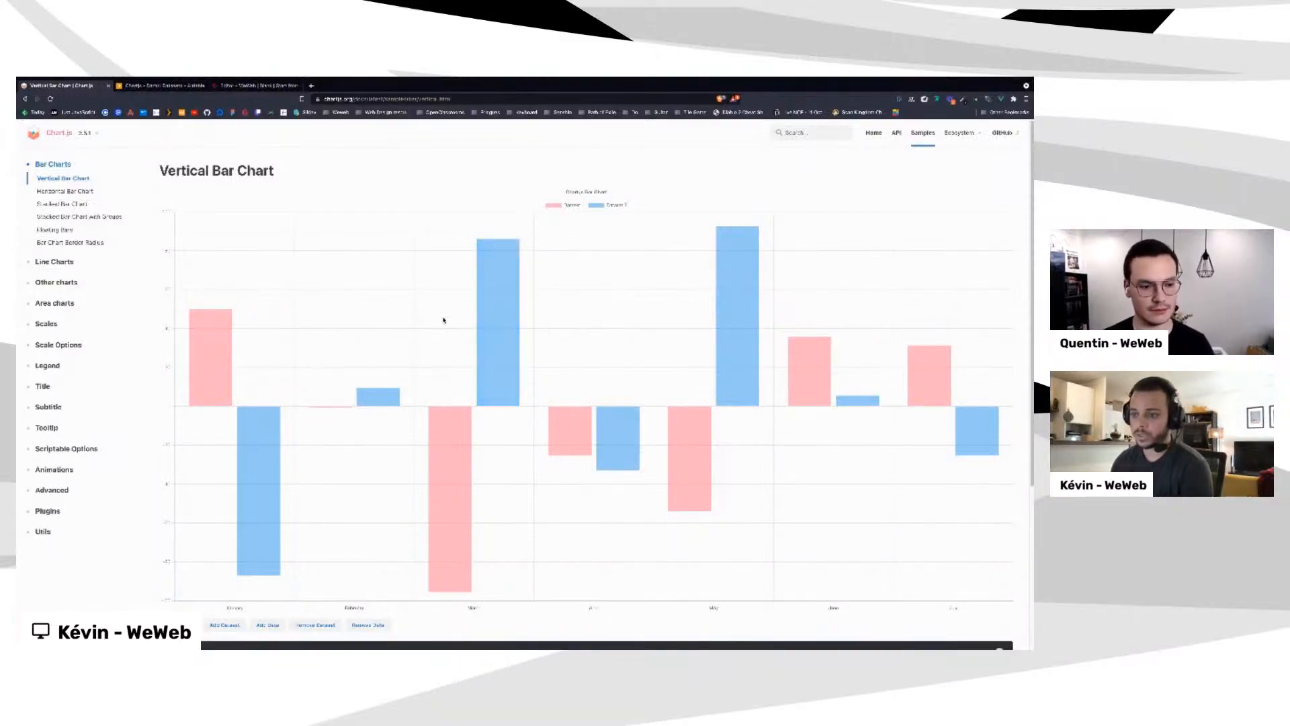
pyautogui.scroll(-4, 443, 320)
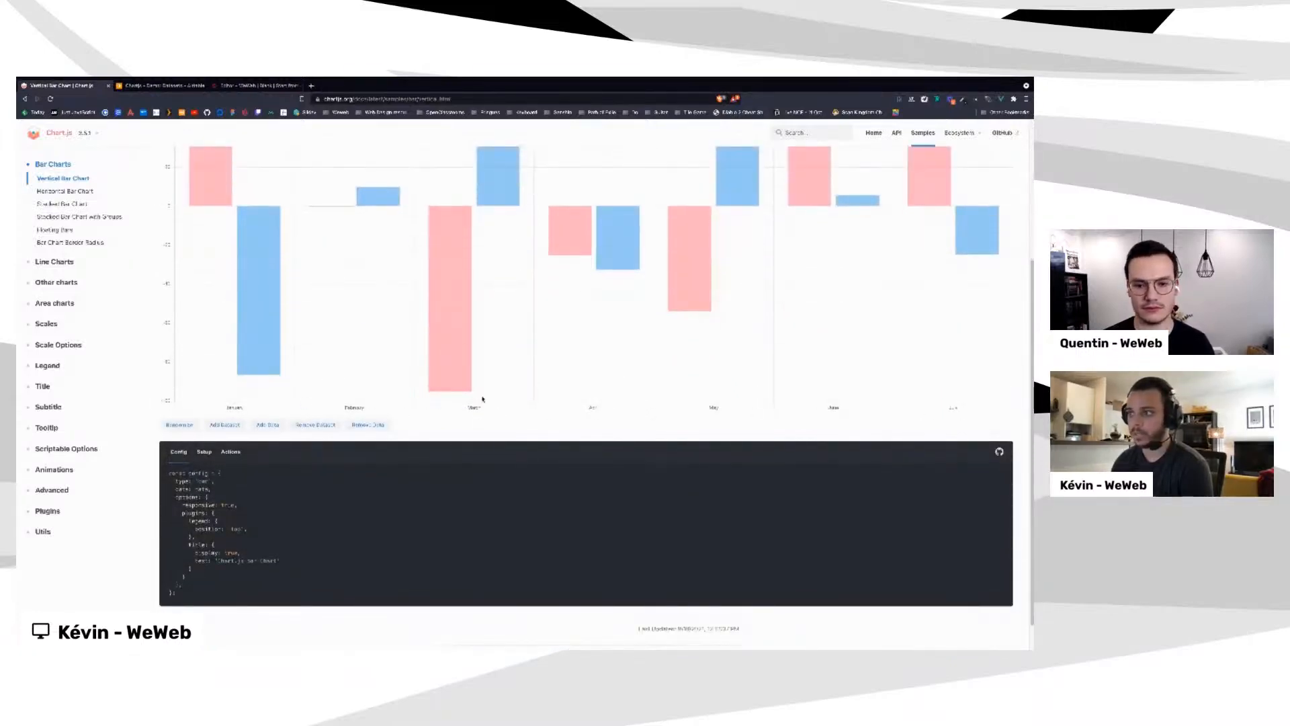
pyautogui.scroll(4, 504, 403)
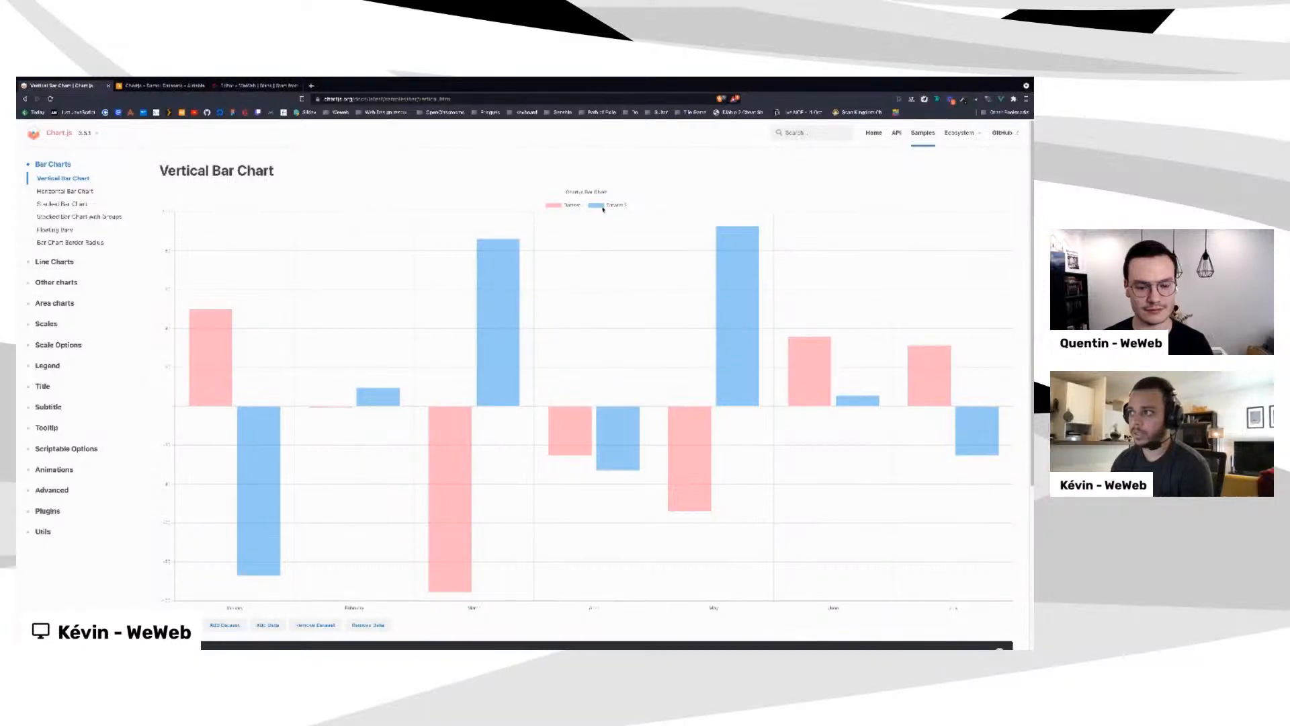
pyautogui.click(602, 207)
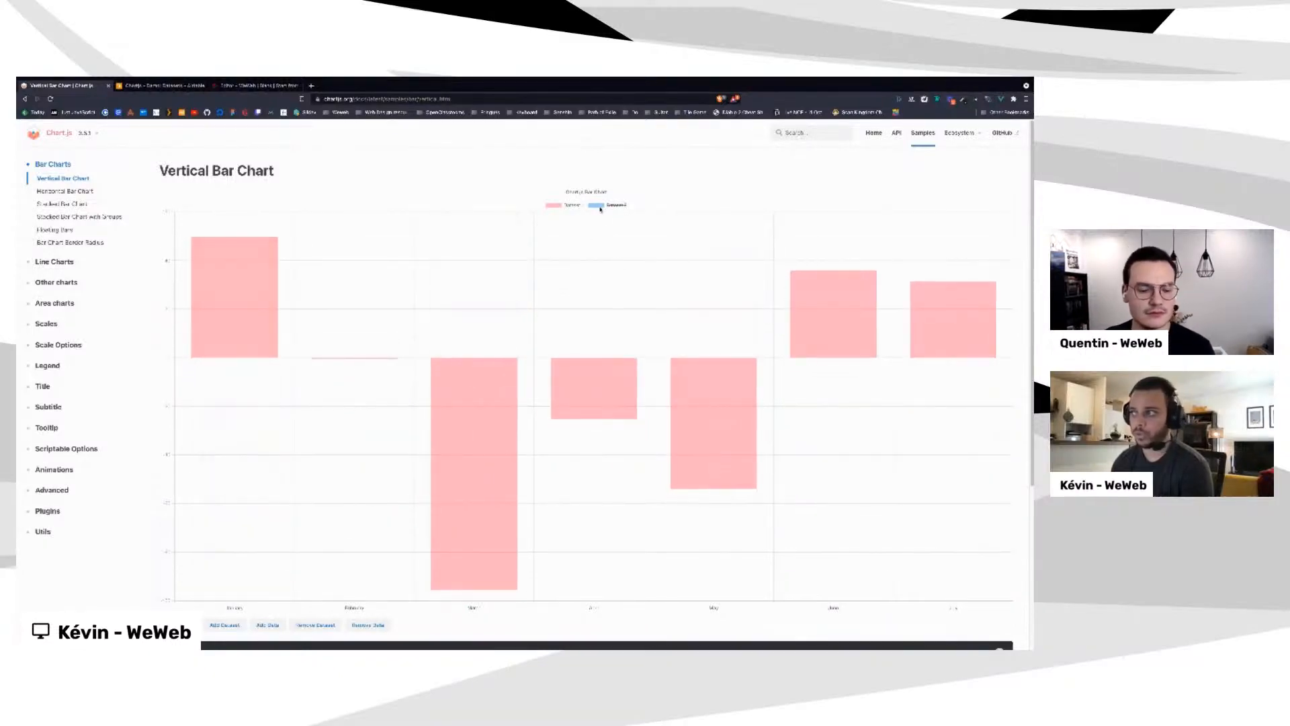
pyautogui.click(602, 207)
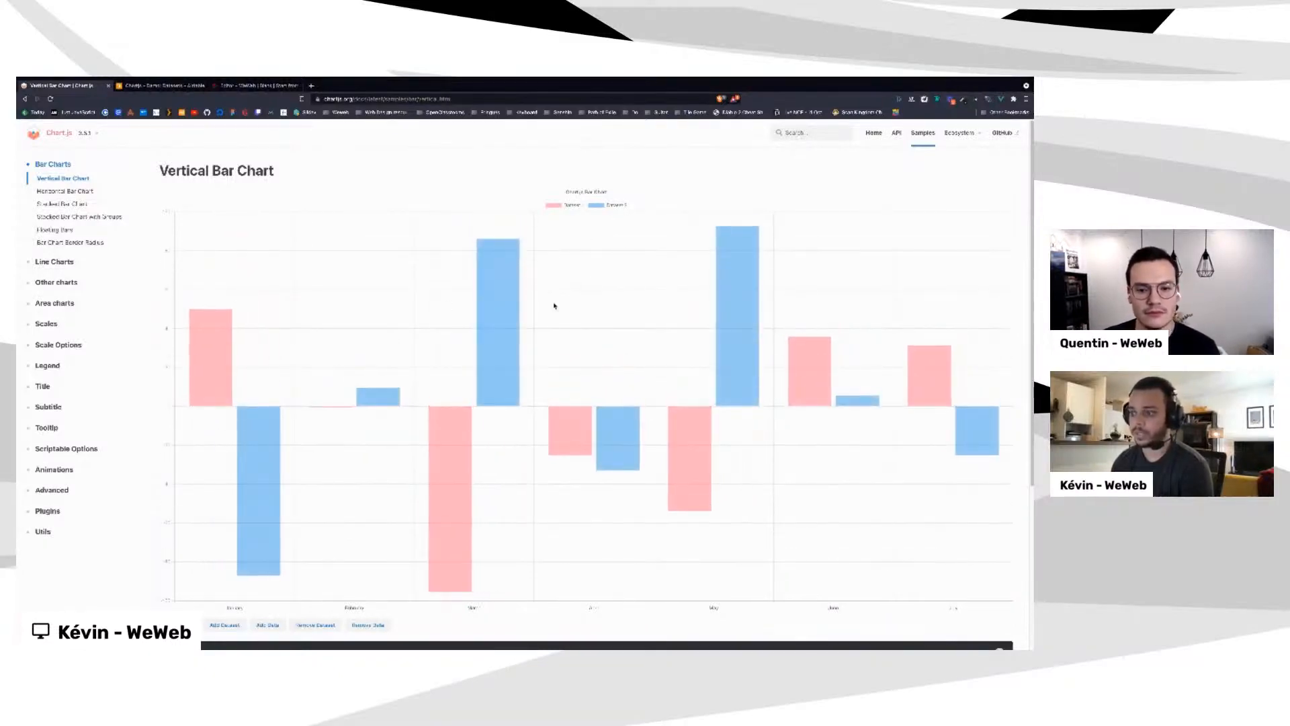
# View the setup code of the vertical bar chart sample, focusing on the labels and the first dataset's label
pyautogui.scroll(-1, 484, 324)
pyautogui.scroll(-2, 484, 324)
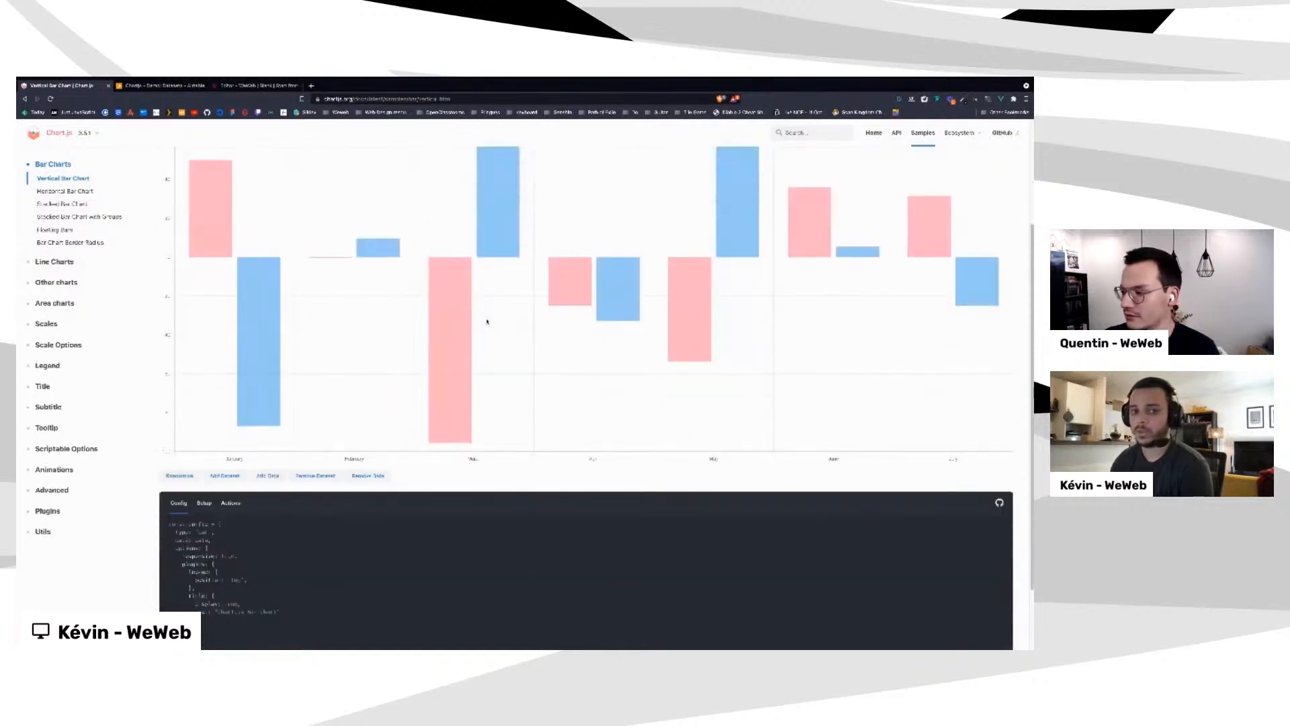
pyautogui.scroll(-1, 418, 357)
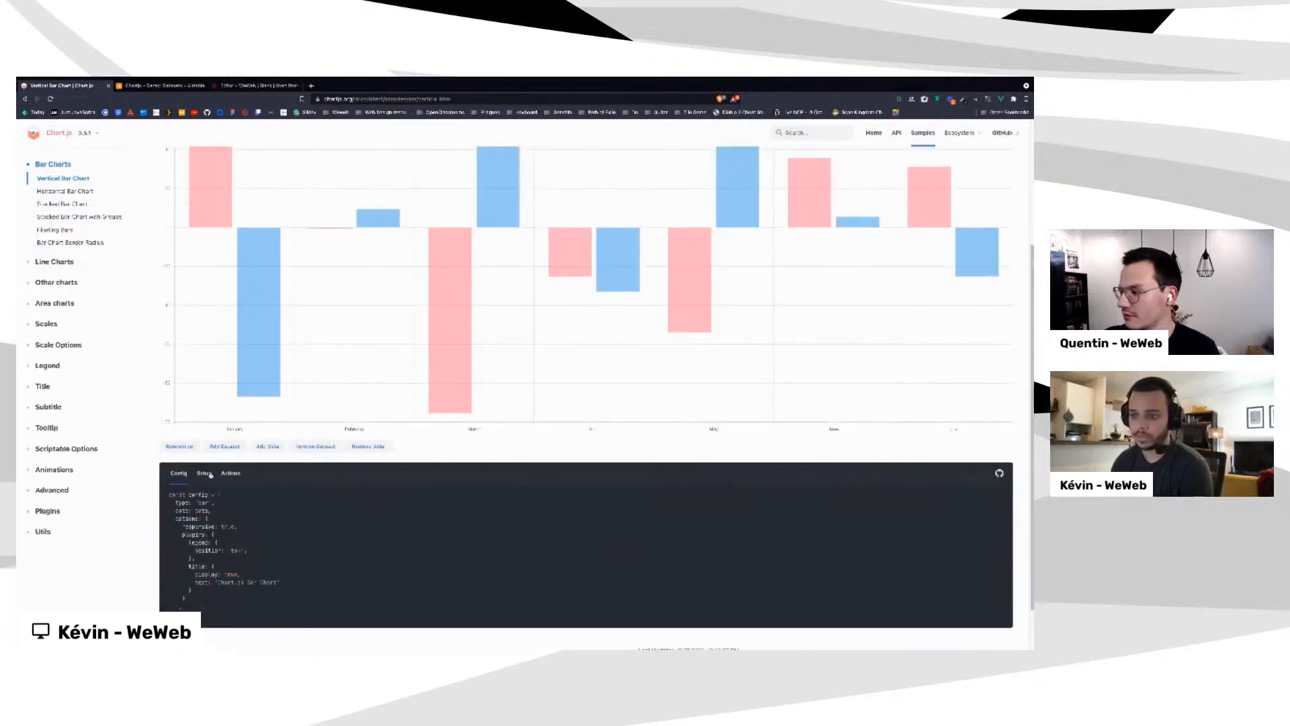
pyautogui.scroll(-1, 211, 474)
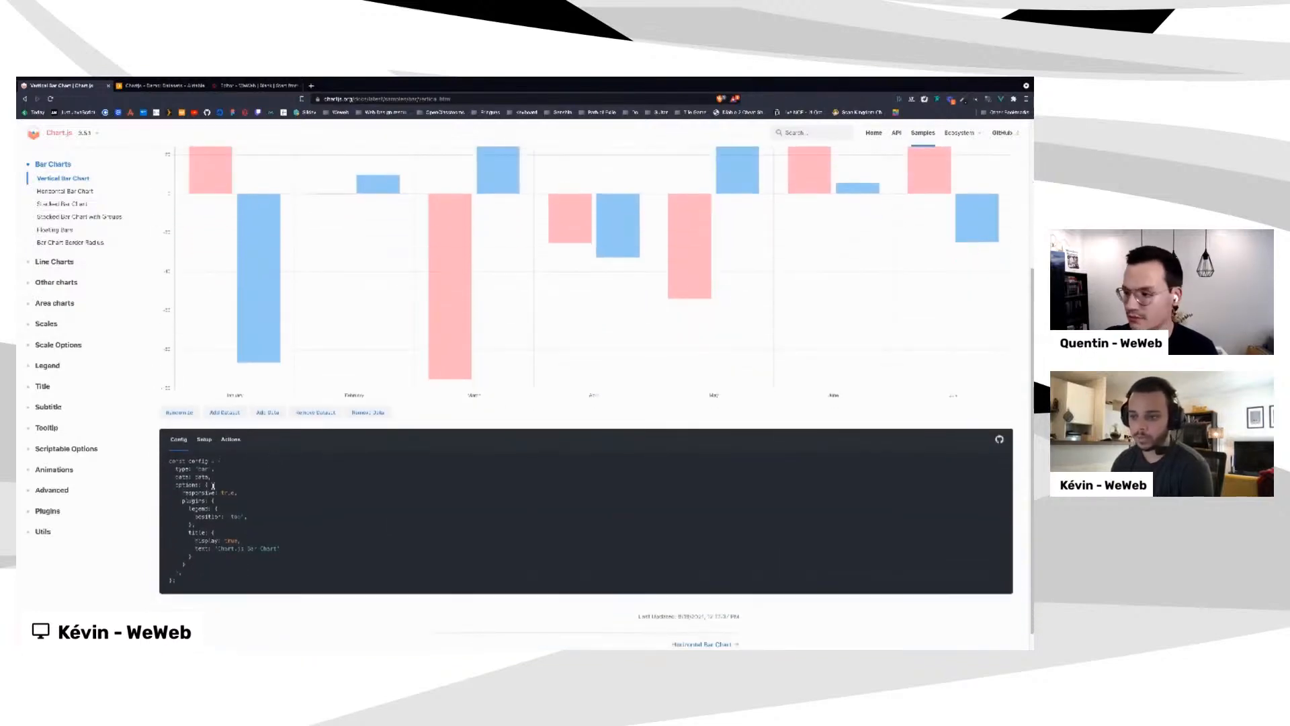
pyautogui.click(204, 439)
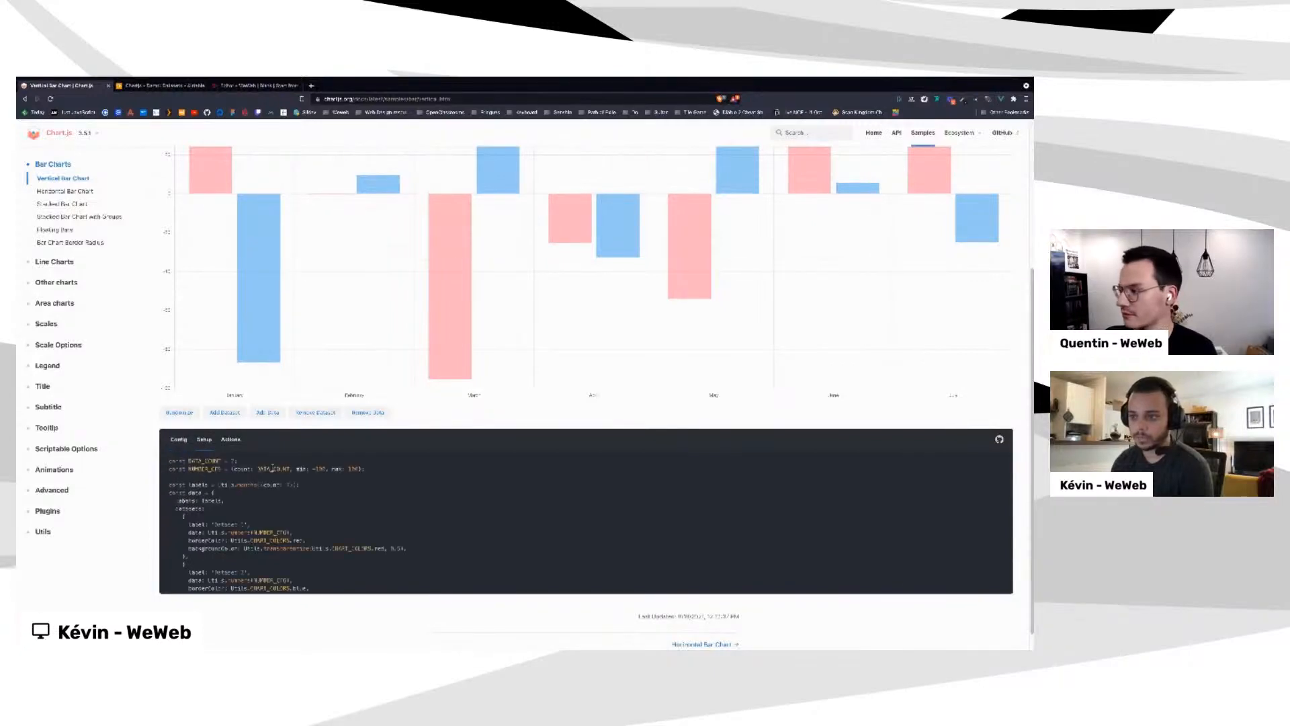
pyautogui.scroll(-1, 307, 470)
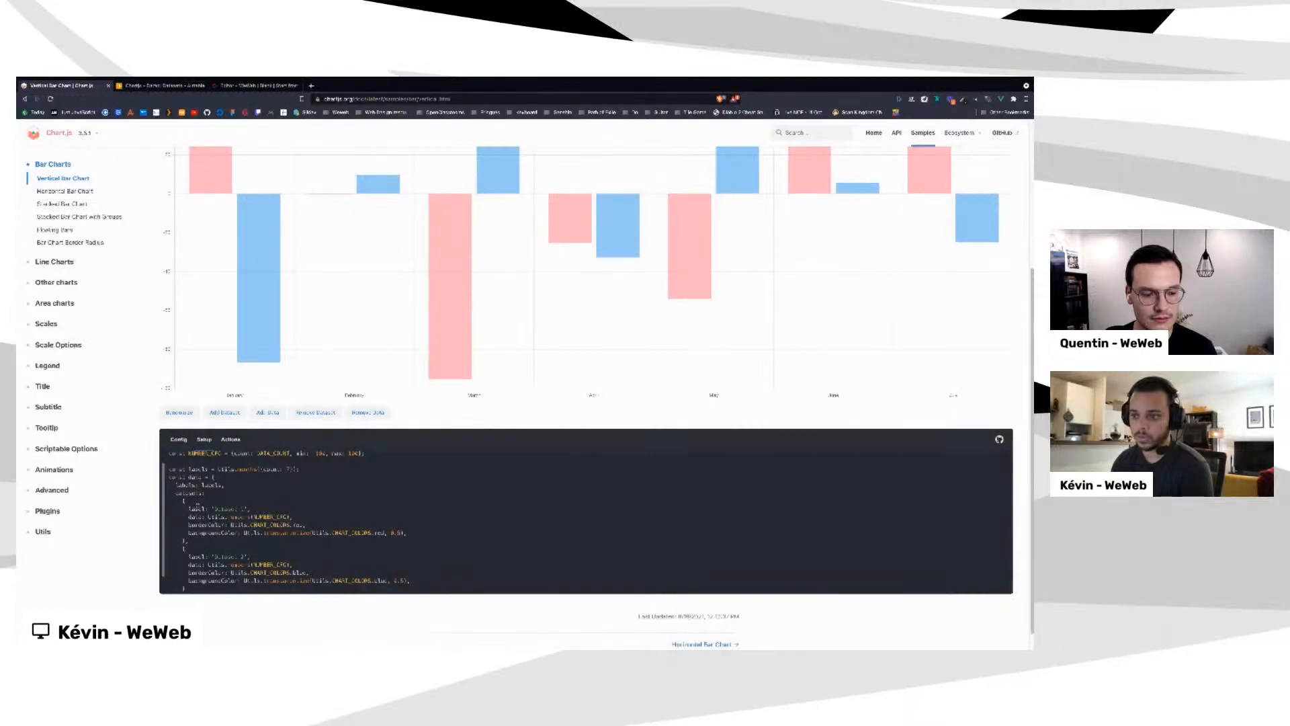
pyautogui.moveTo(189, 508); pyautogui.dragTo(250, 507)
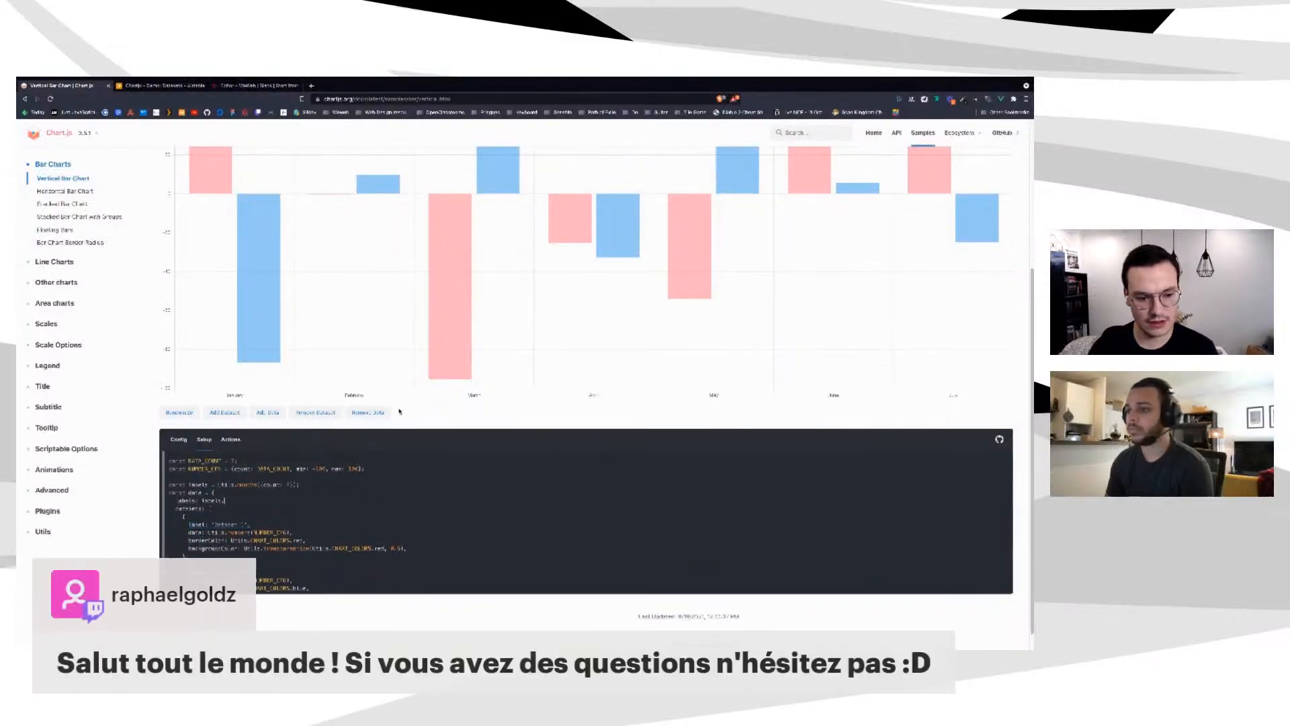
# Compare the rendered vertical bar chart with the labels and datasets in its setup code
pyautogui.scroll(3, 414, 388)
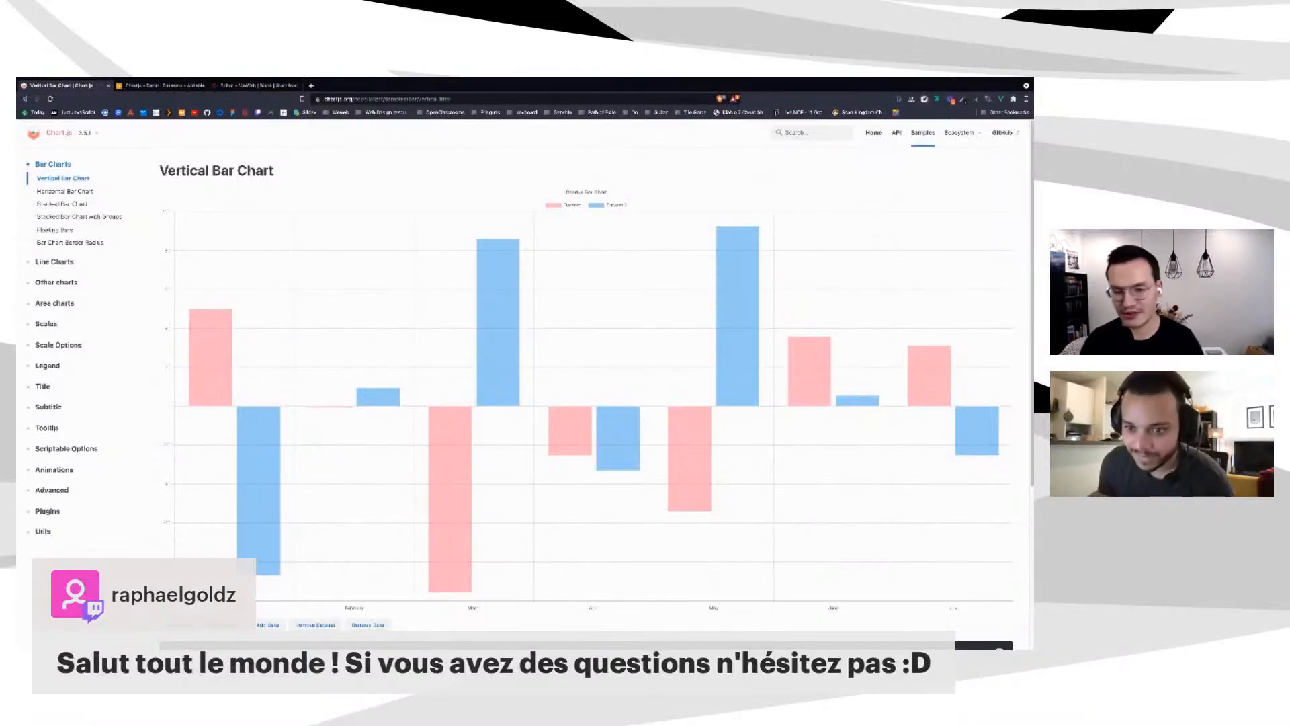
pyautogui.click(358, 183)
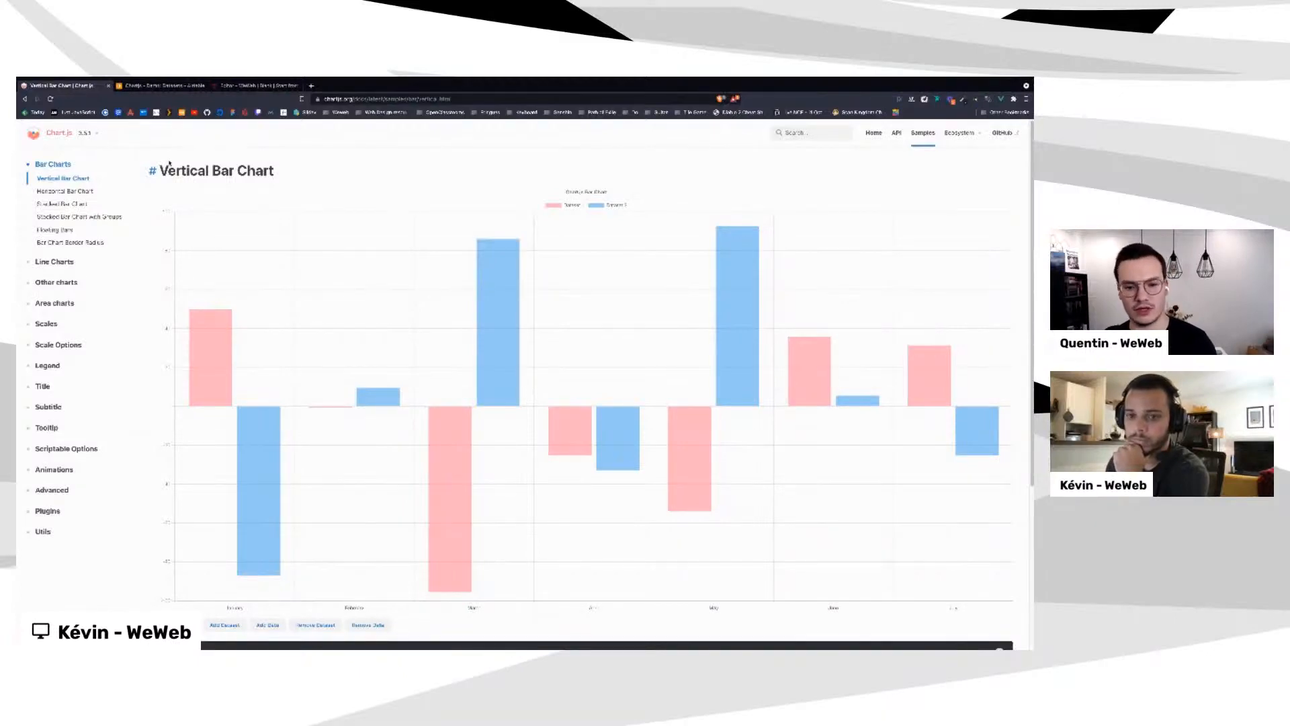
pyautogui.scroll(-4, 271, 256)
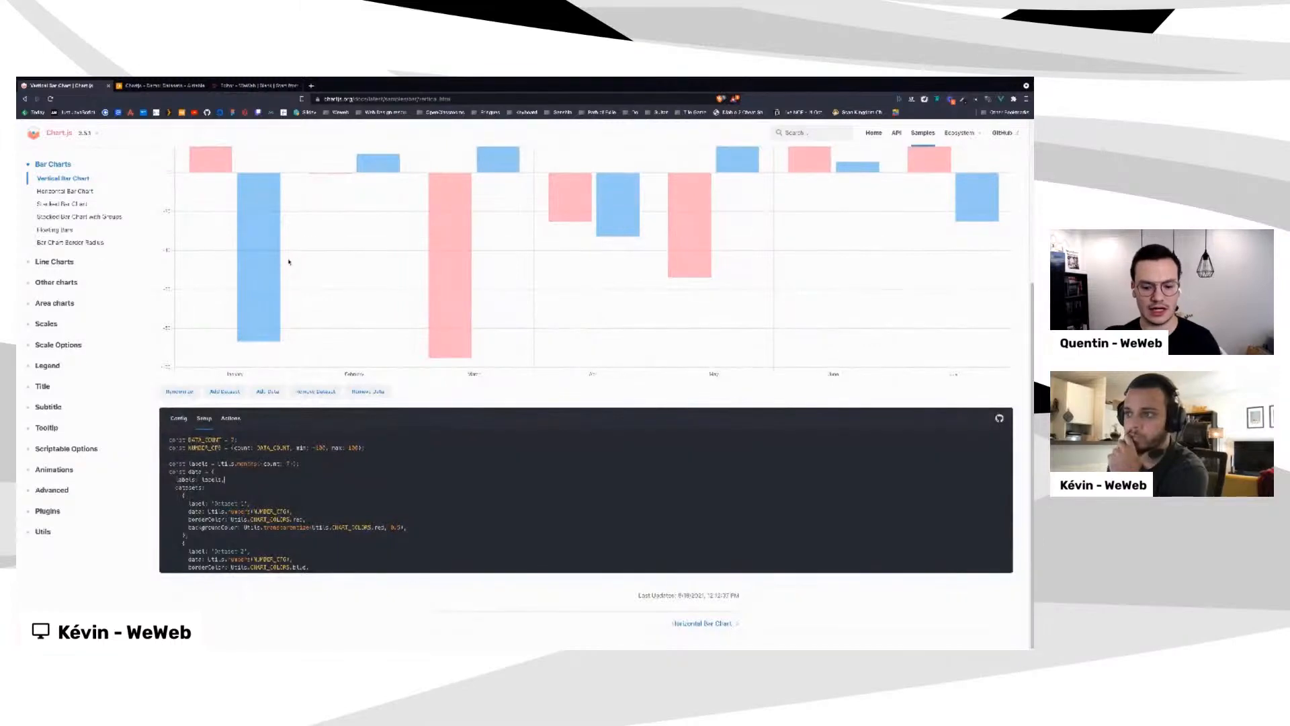
pyautogui.scroll(1, 324, 267)
pyautogui.scroll(1, 323, 268)
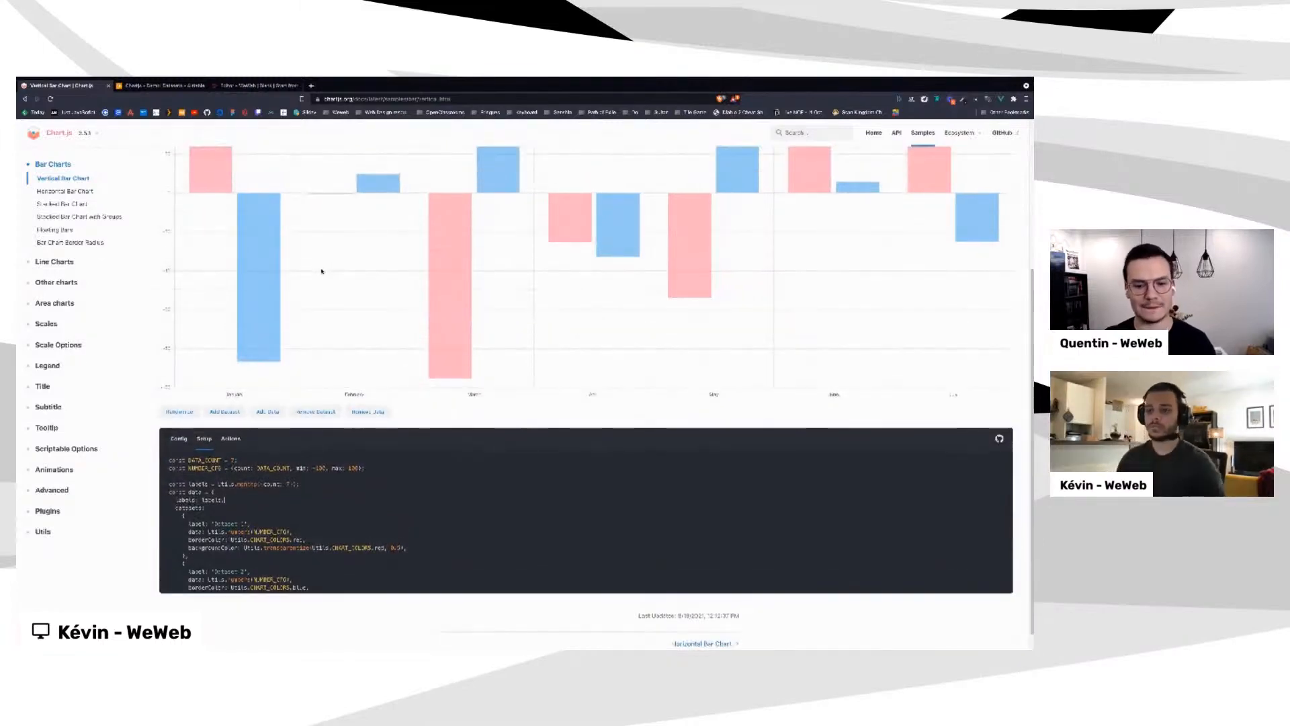
pyautogui.scroll(3, 323, 275)
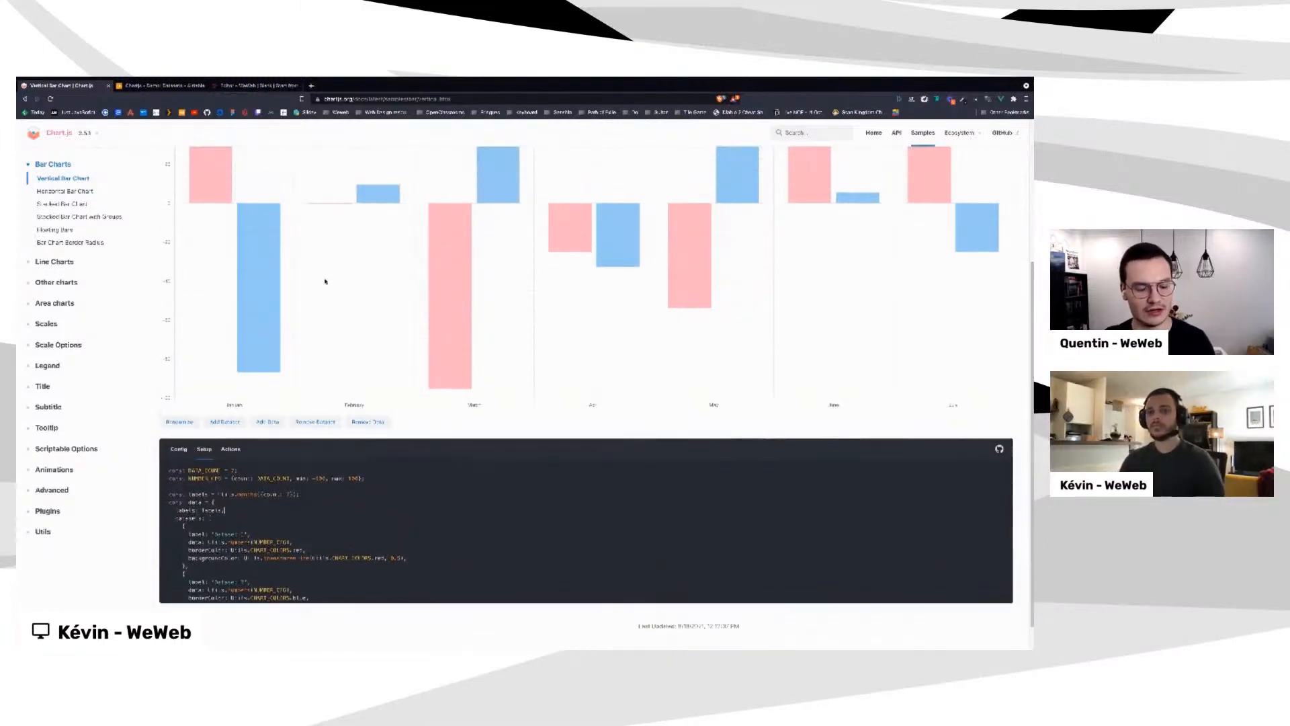
pyautogui.scroll(5, 312, 303)
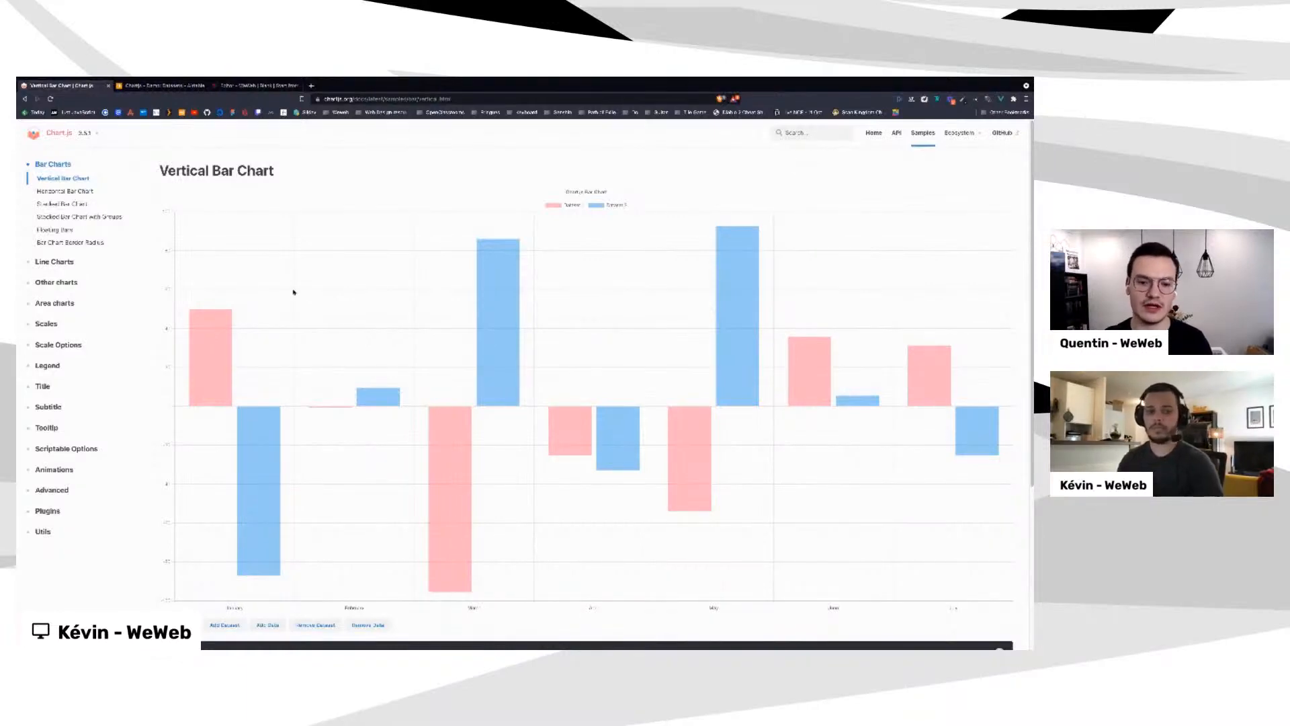
pyautogui.click(340, 197)
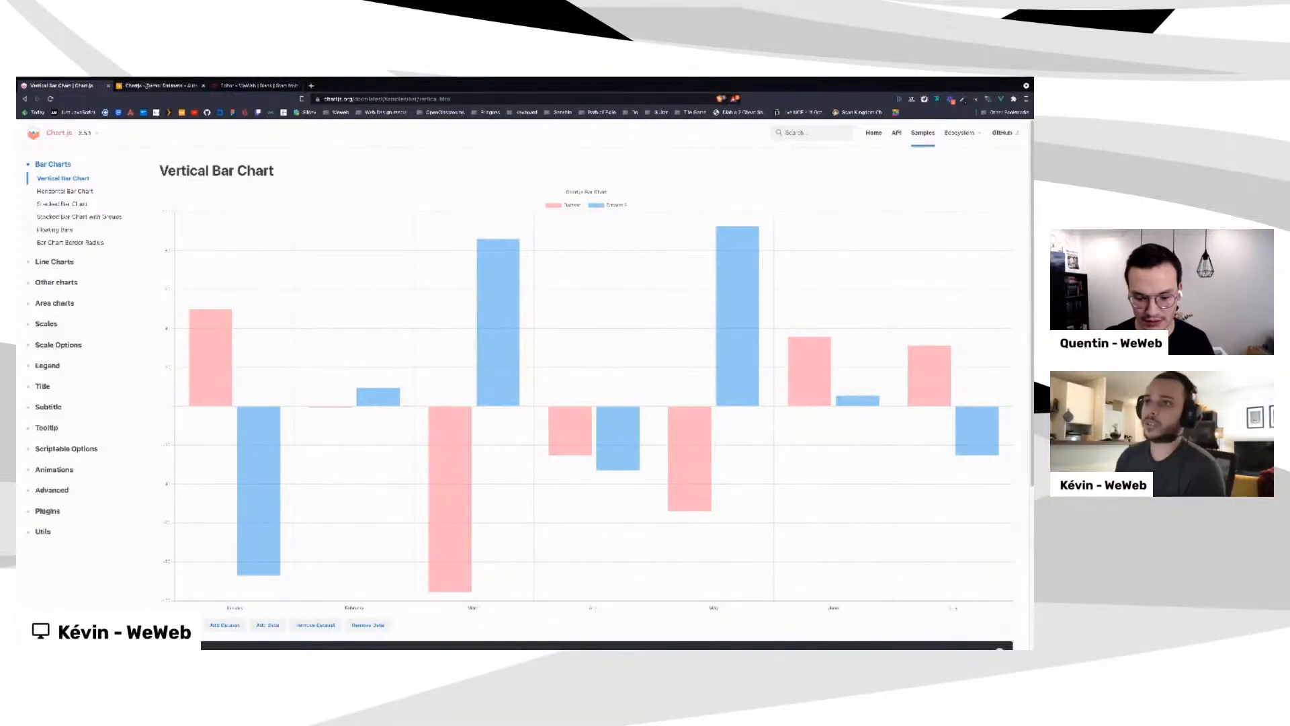
# Switch back to the Airtable base and review its Datasets, Labels and Labels summary tables
pyautogui.click(148, 87)
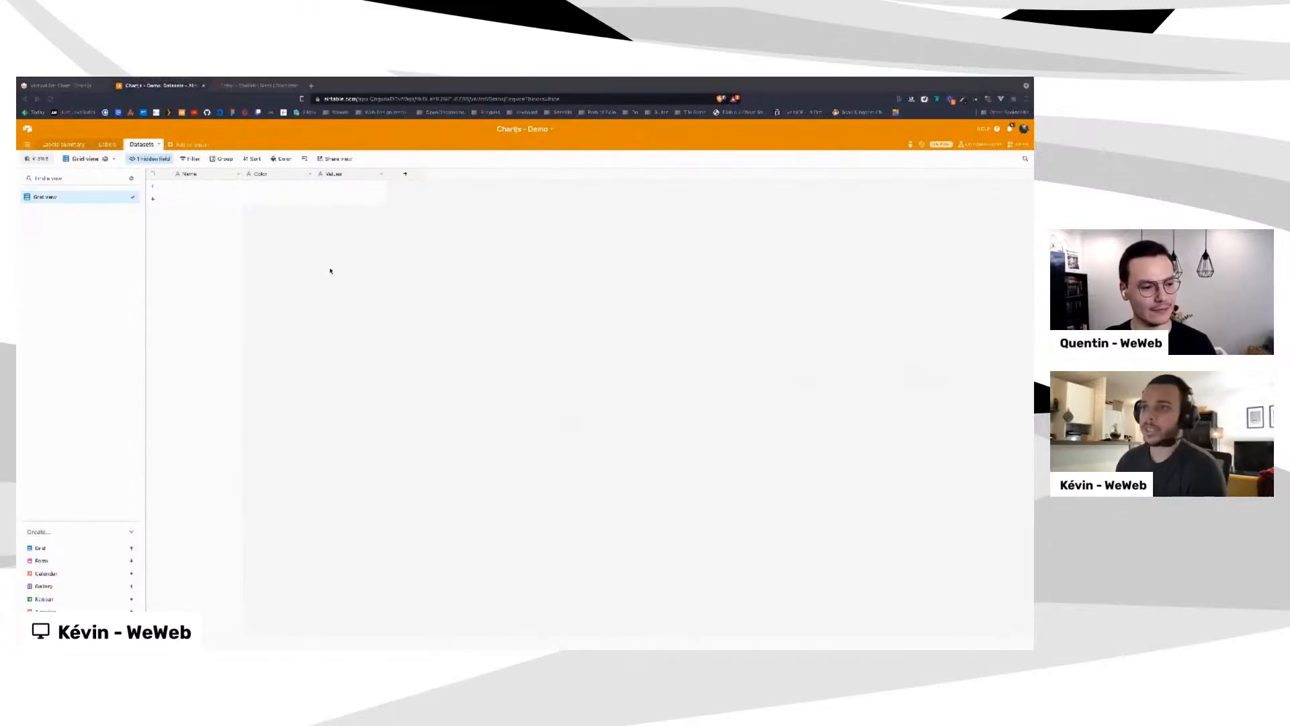
pyautogui.click(176, 131)
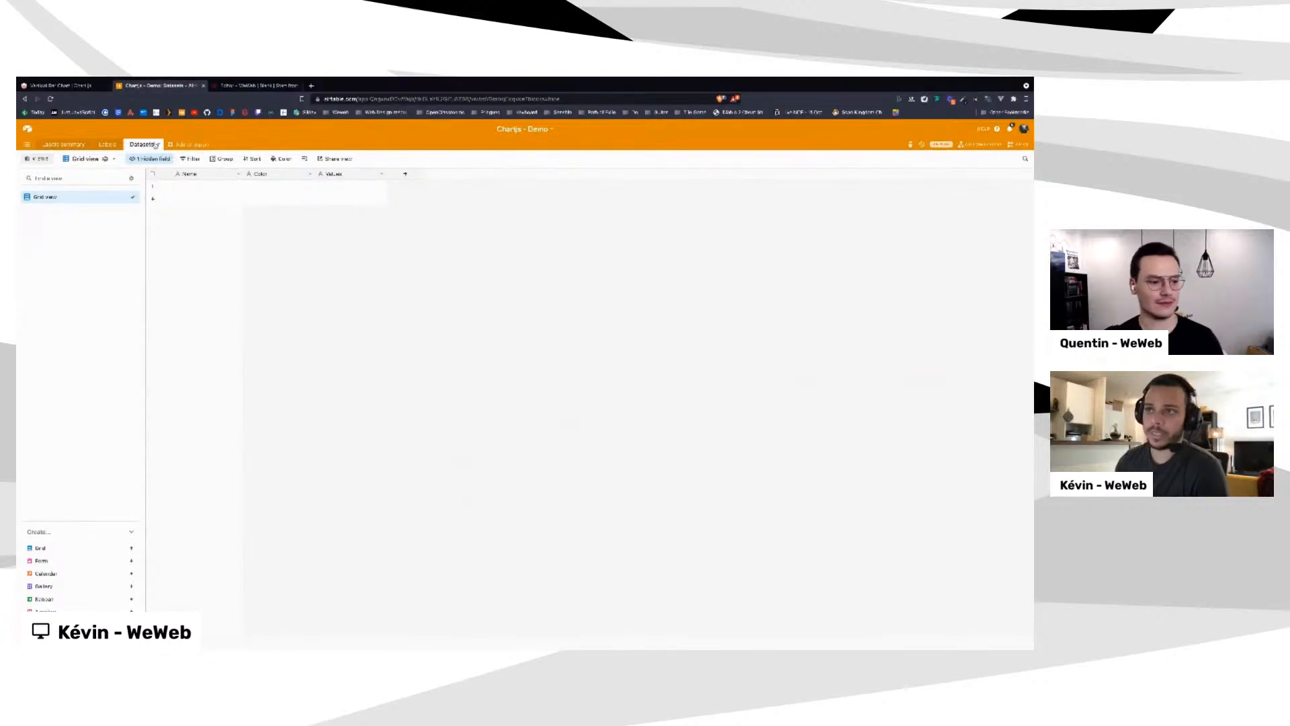
pyautogui.click(109, 144)
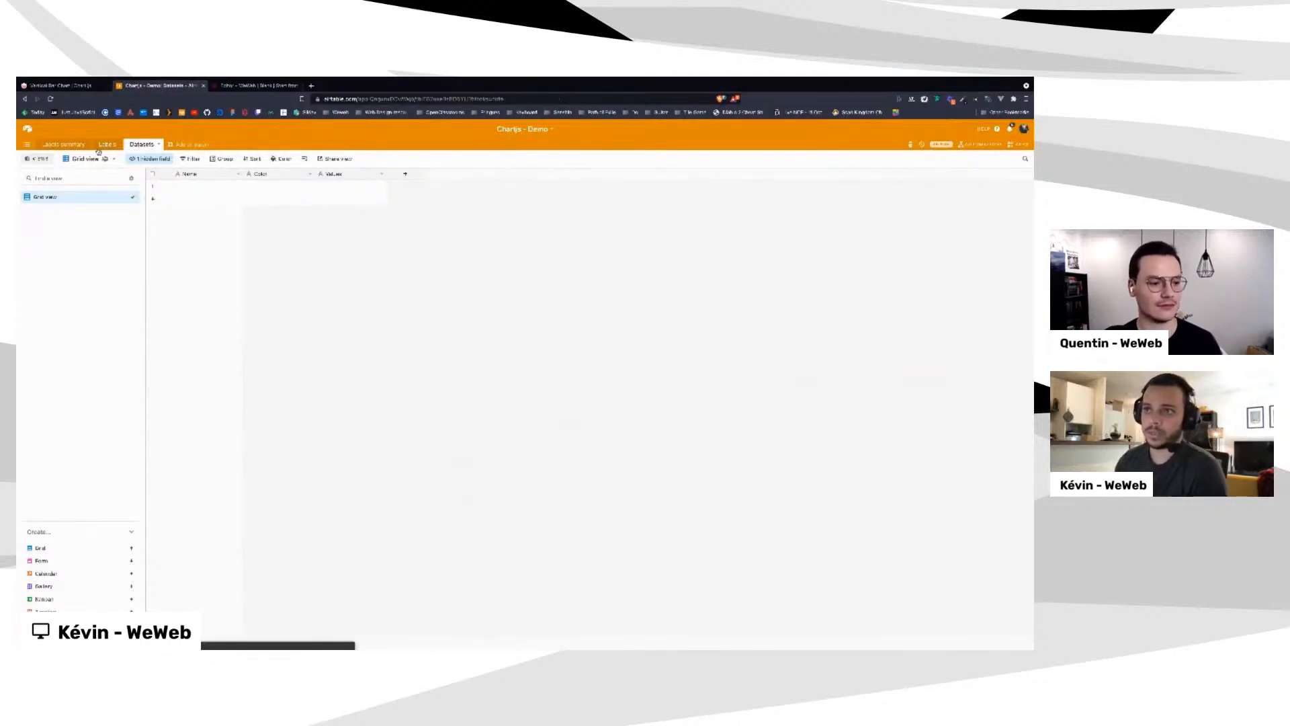
pyautogui.click(62, 145)
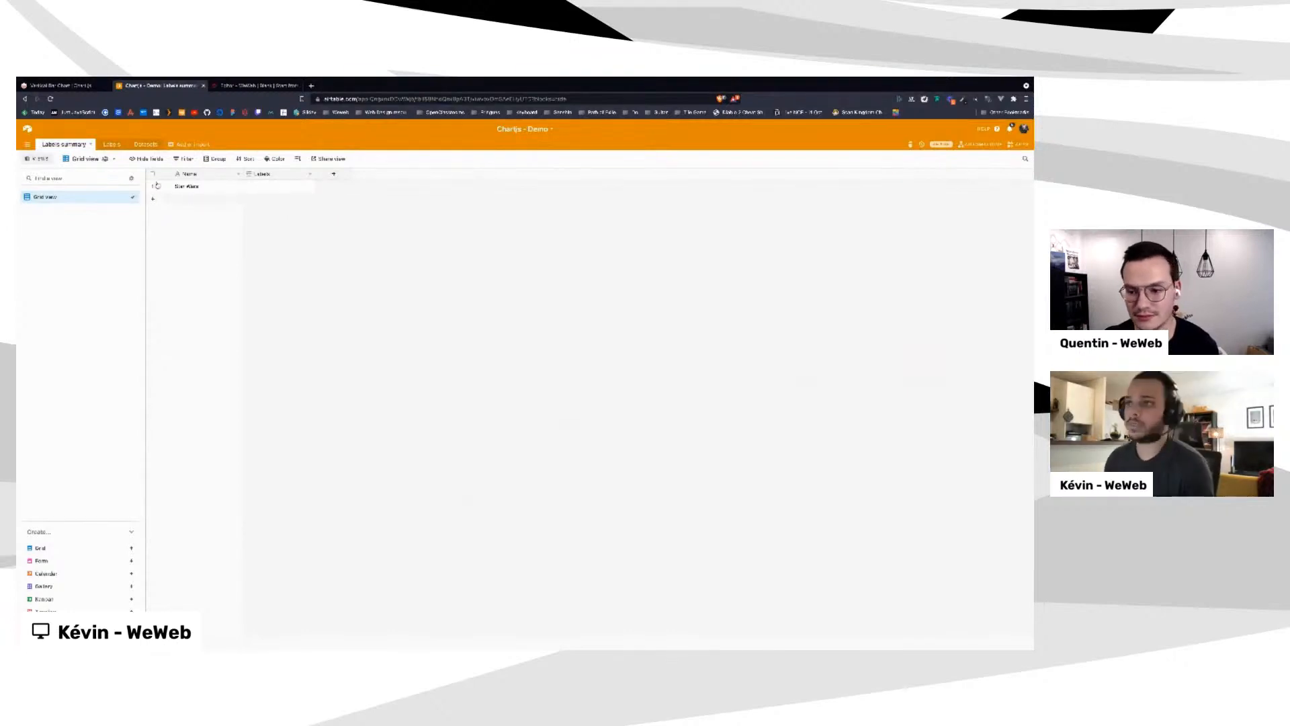
# Enter "Tatooine" as the label of the first record in the Labels table
pyautogui.click(112, 145)
pyautogui.click(184, 185)
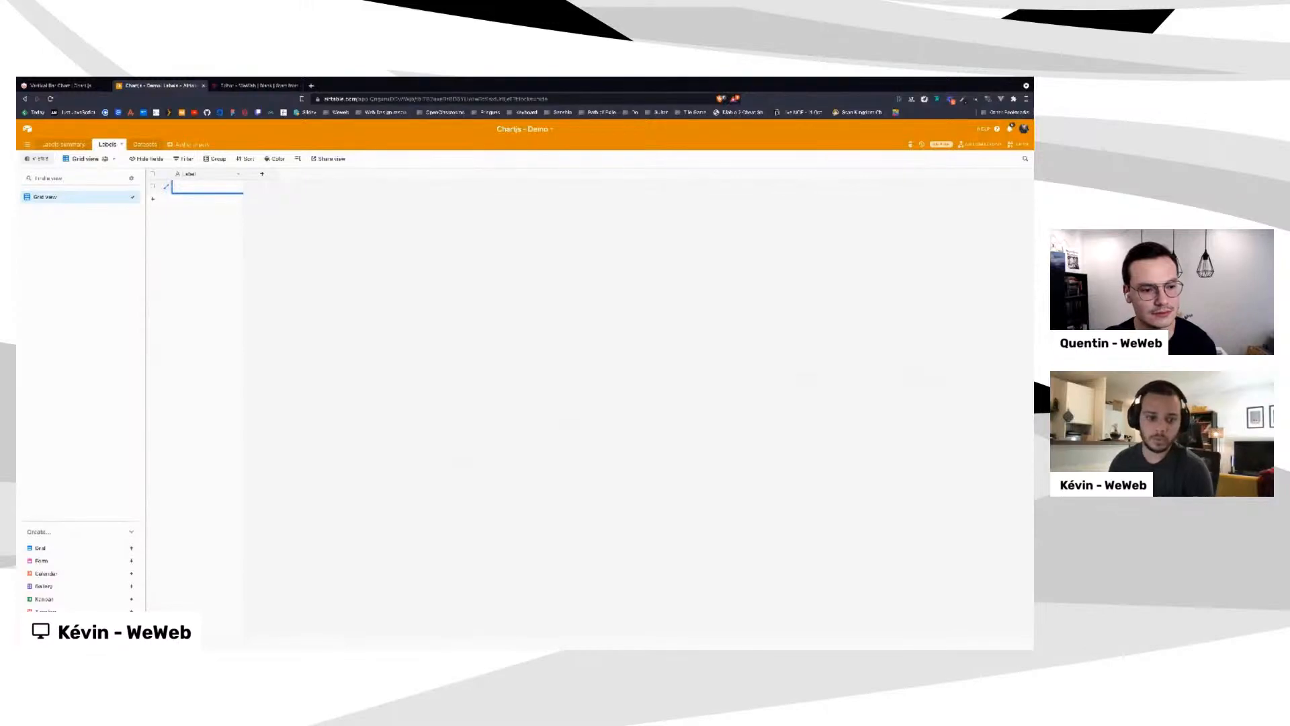
pyautogui.hotkey('alt', 'Tab')
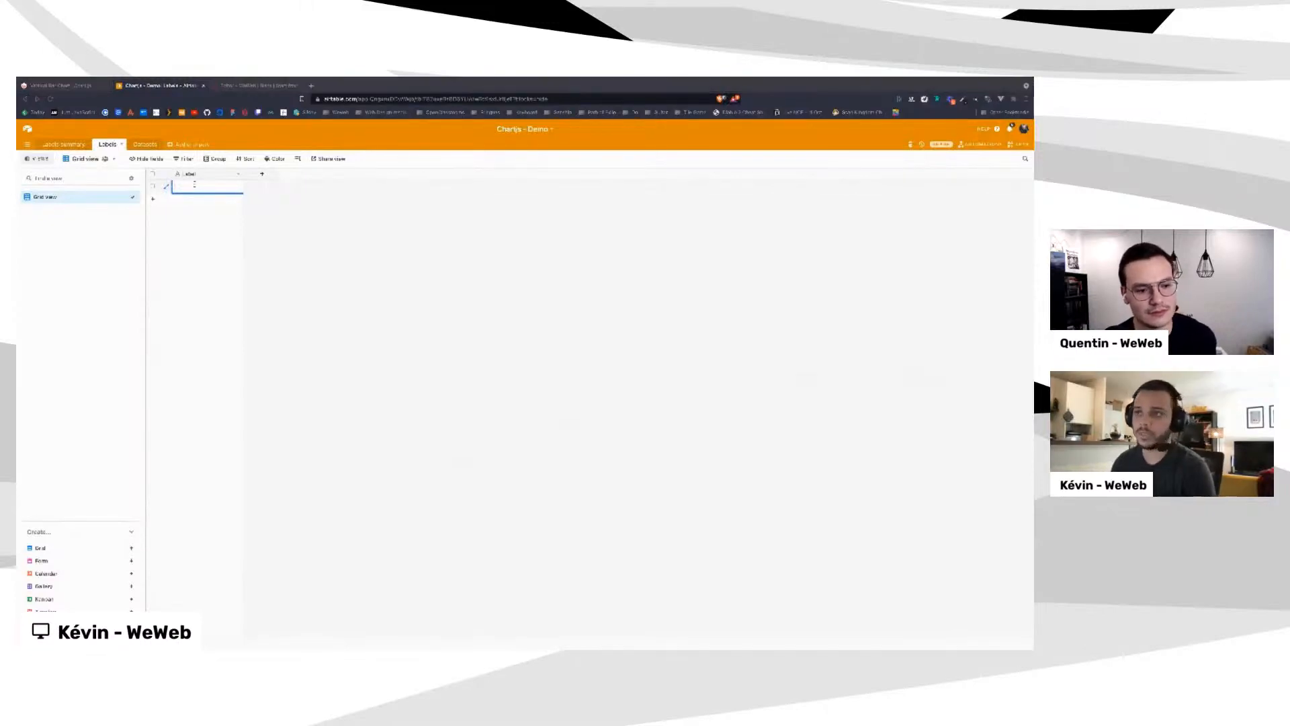
pyautogui.click(194, 184)
pyautogui.write('telecoms')
pyautogui.click(182, 203)
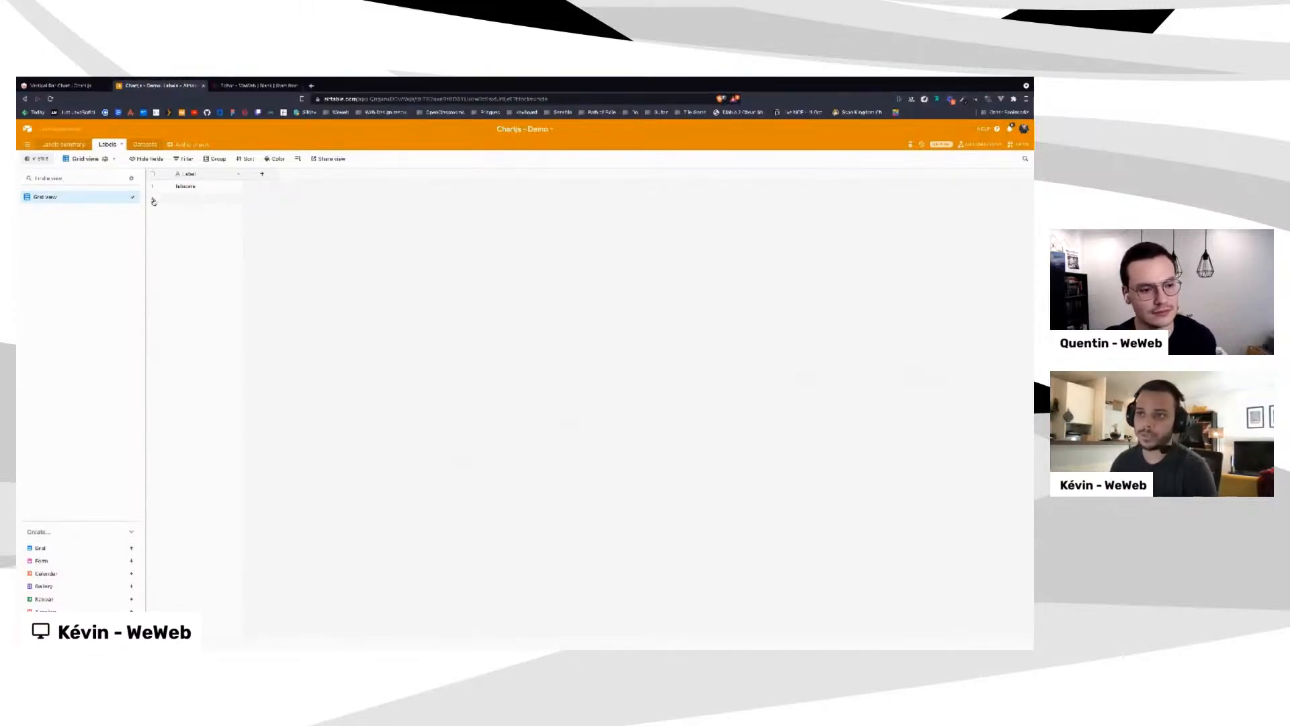
# Add a second record to the Labels table with the label "Coruscant"
pyautogui.click(153, 201)
pyautogui.hotkey('alt', 'Tab')
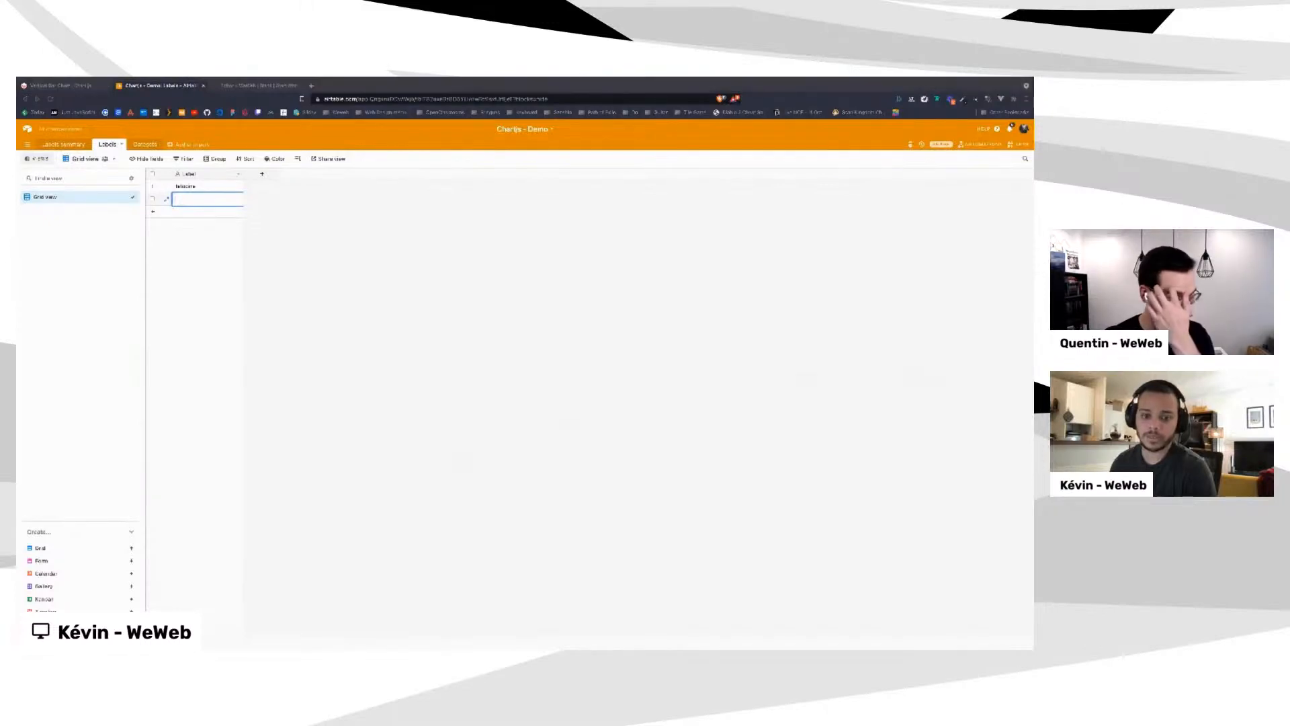
pyautogui.click(186, 199)
pyautogui.write('Coruscant')
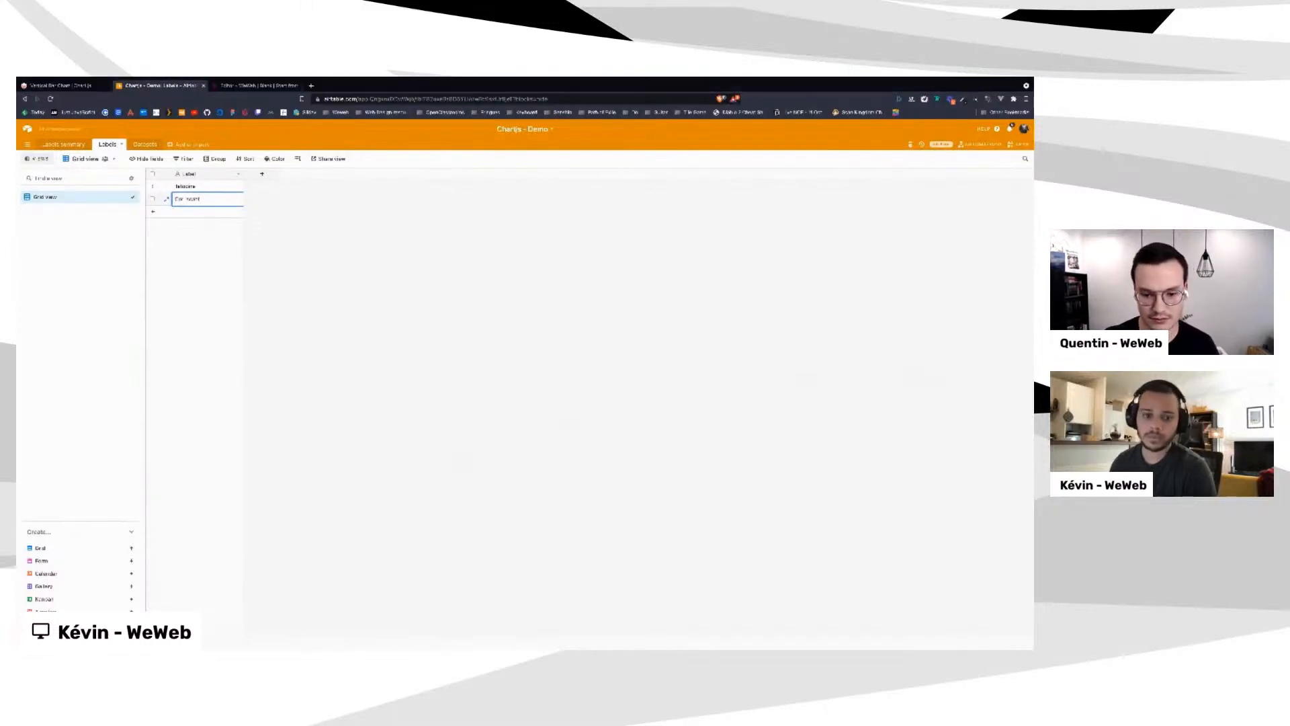
# Add a third record to the Labels table with the label "Hoth"
pyautogui.click(188, 222)
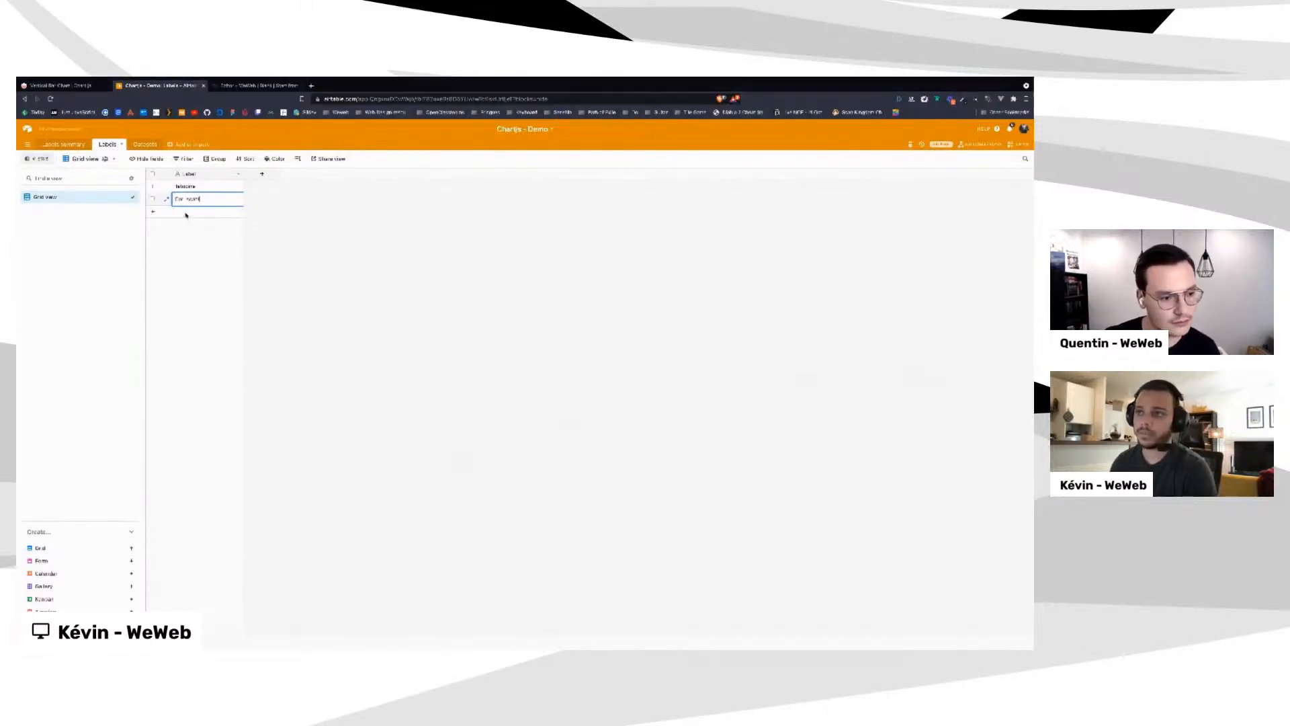
pyautogui.click(153, 211)
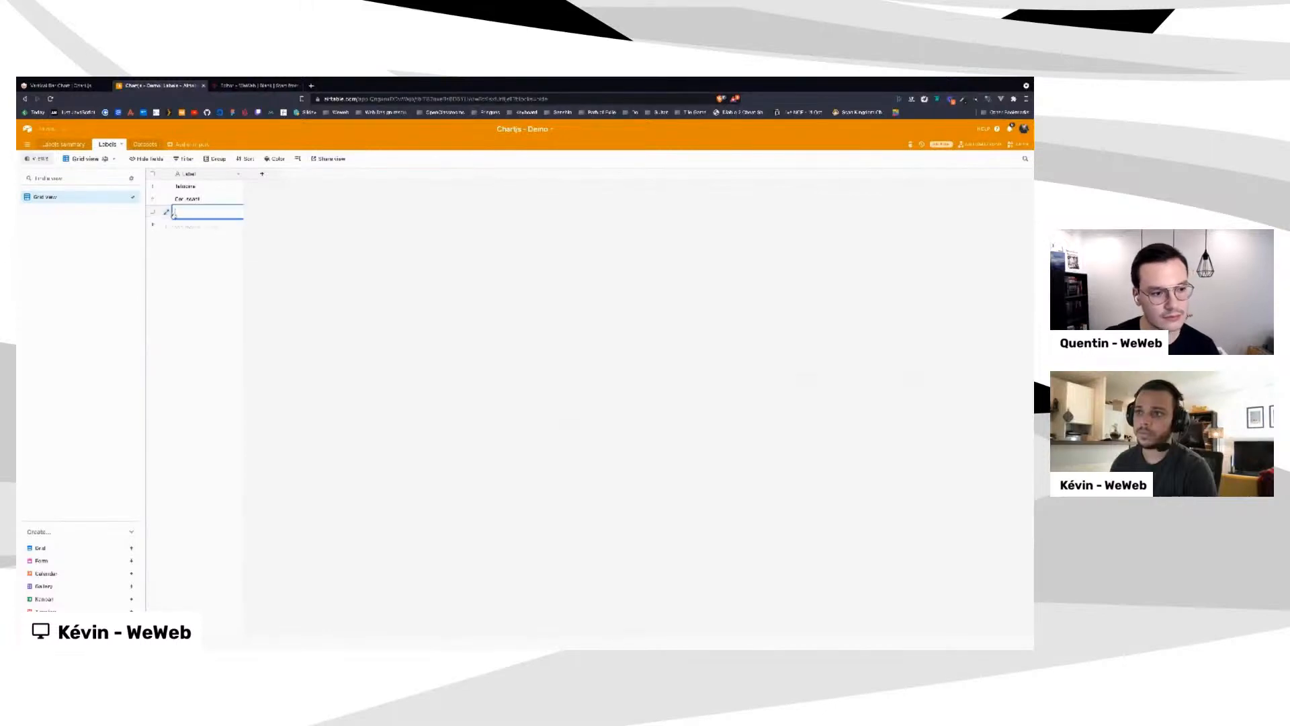
pyautogui.write('Hoth')
pyautogui.click(210, 294)
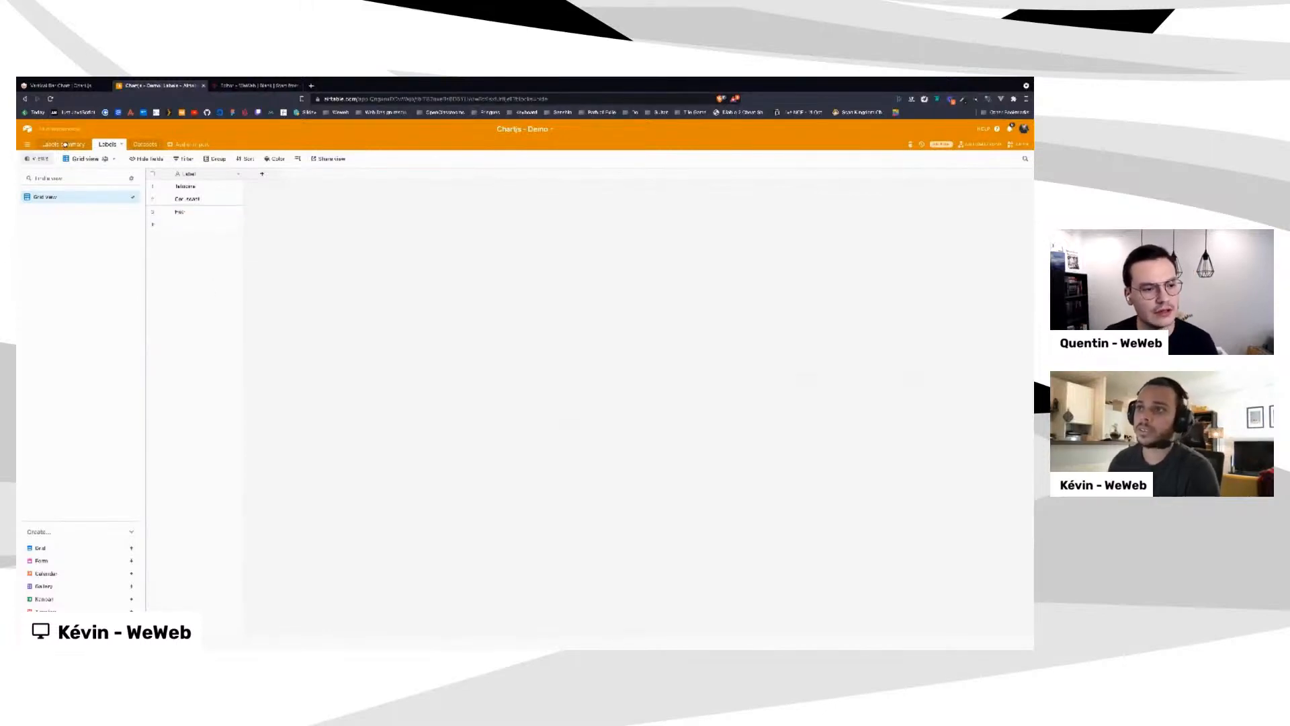
# Review the Labels tables, check the vertical bar chart on the Chart.js site, and return to Airtable's Labels summary table
pyautogui.click(65, 144)
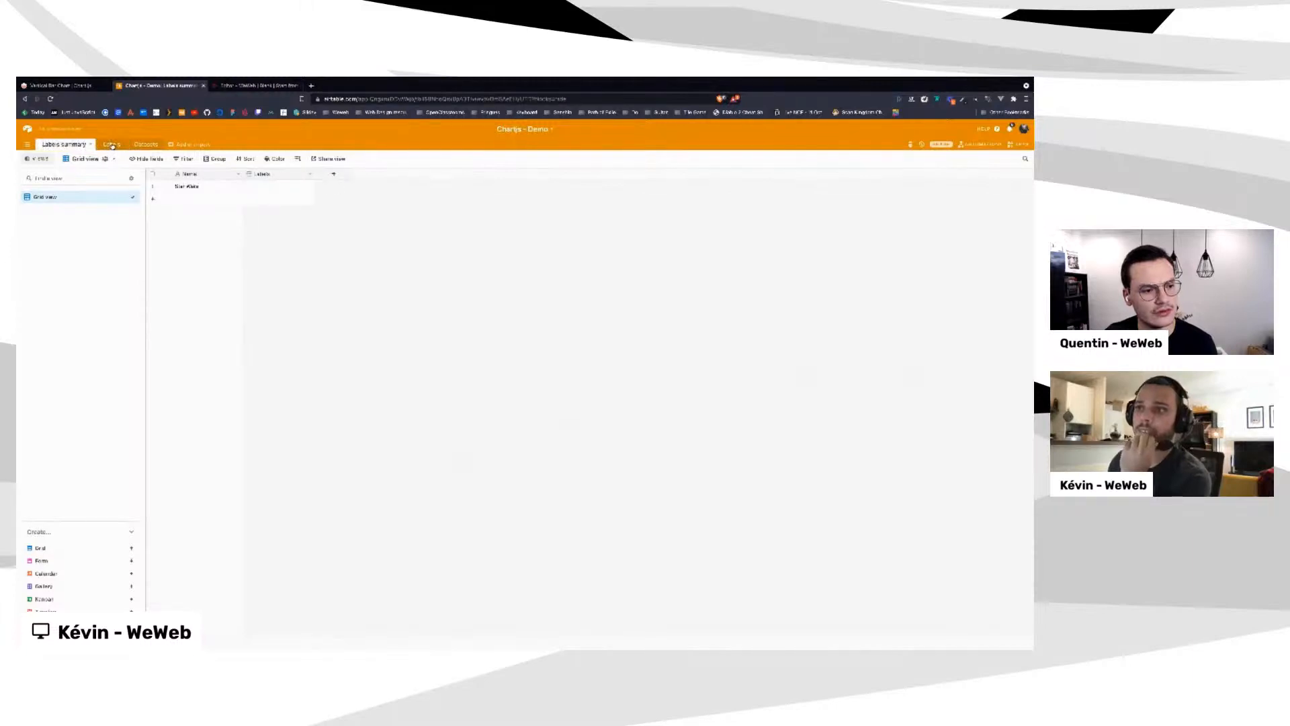
pyautogui.click(111, 145)
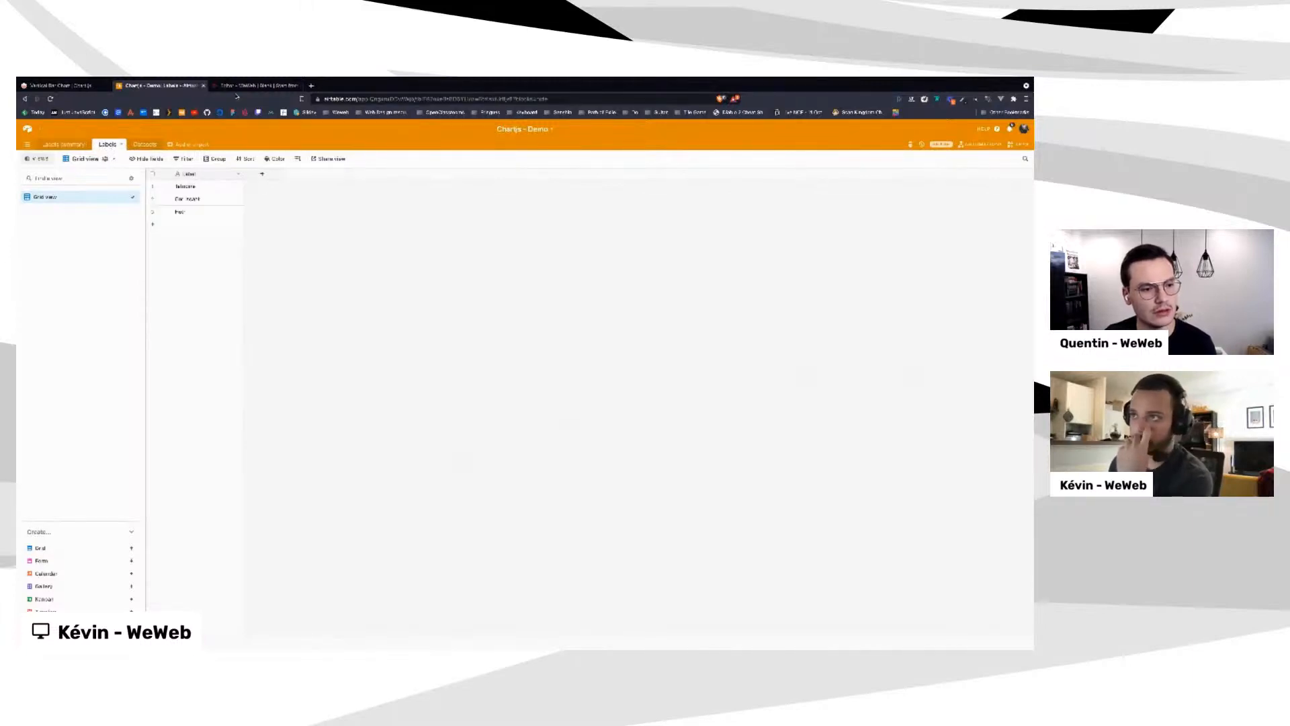
pyautogui.click(60, 86)
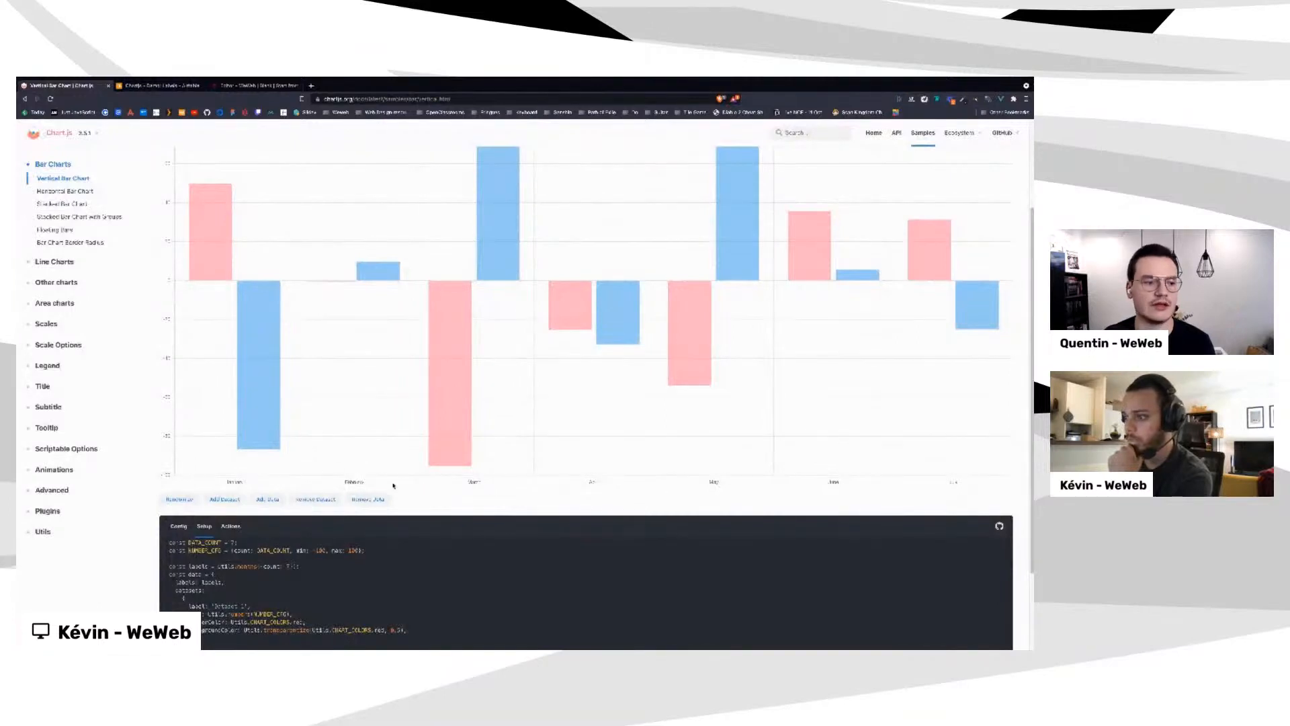
pyautogui.scroll(3, 340, 460)
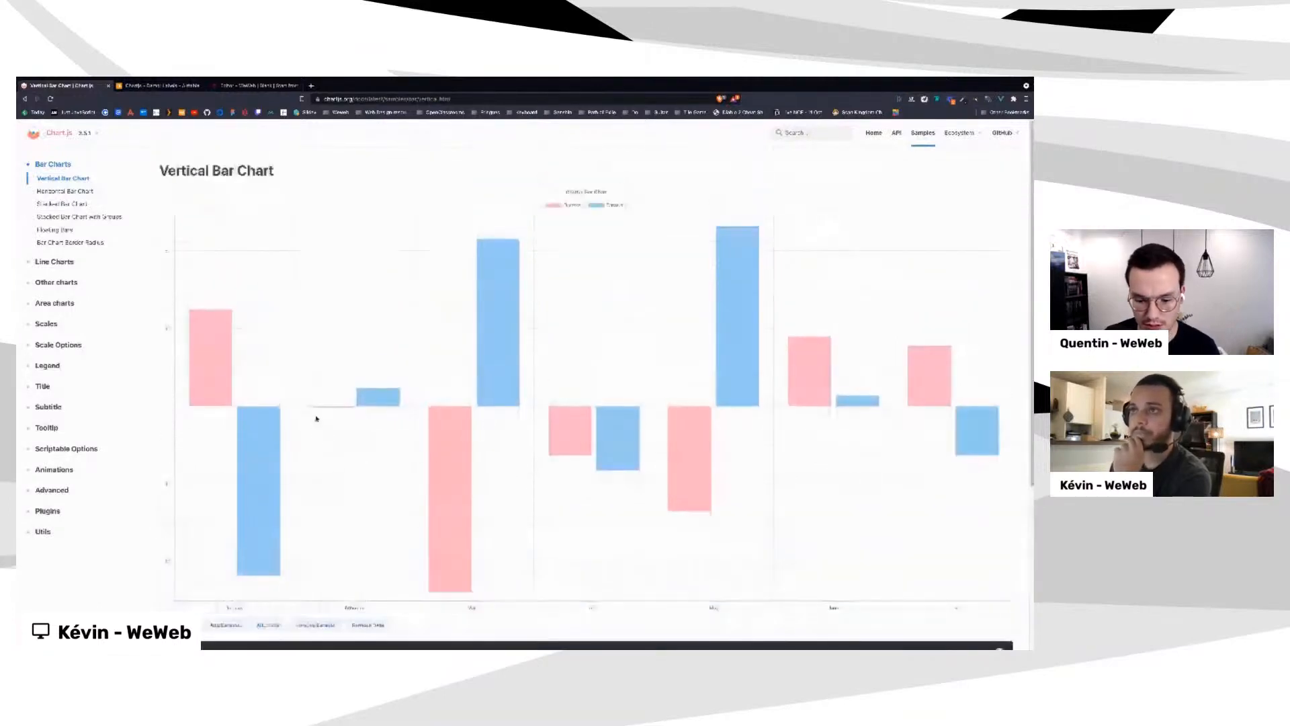
pyautogui.click(159, 85)
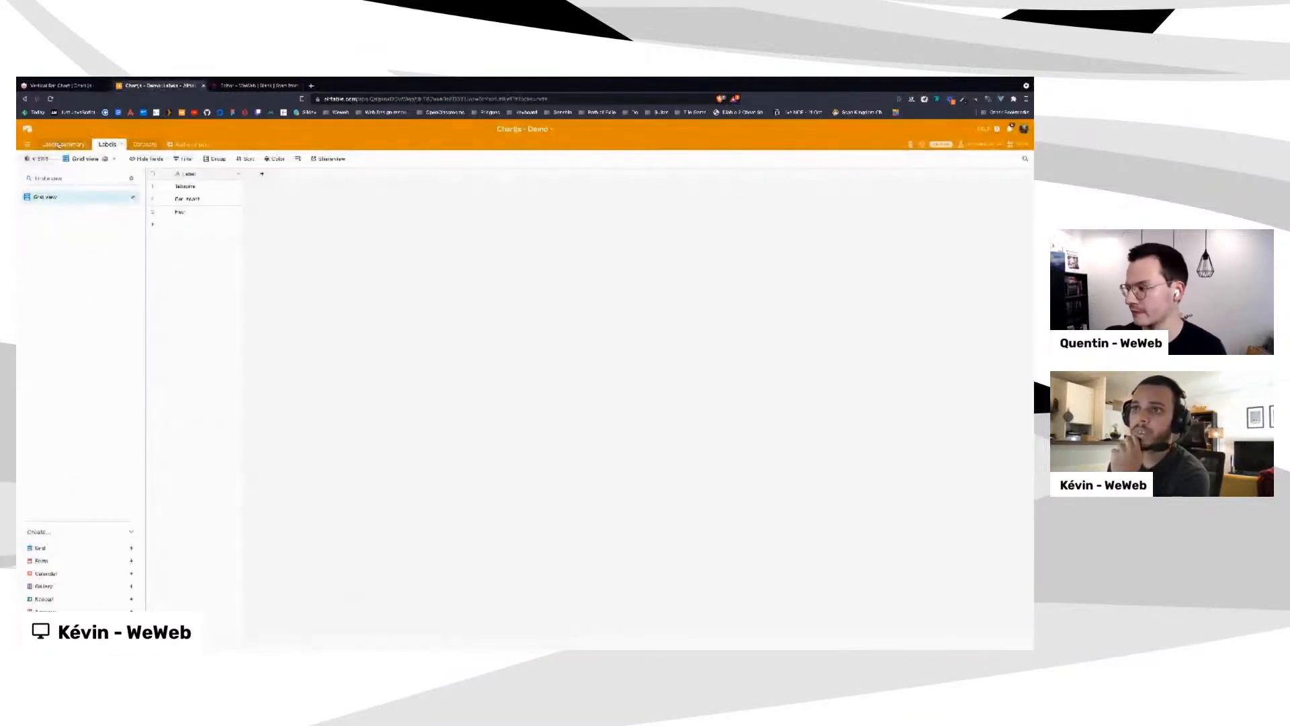
pyautogui.click(64, 144)
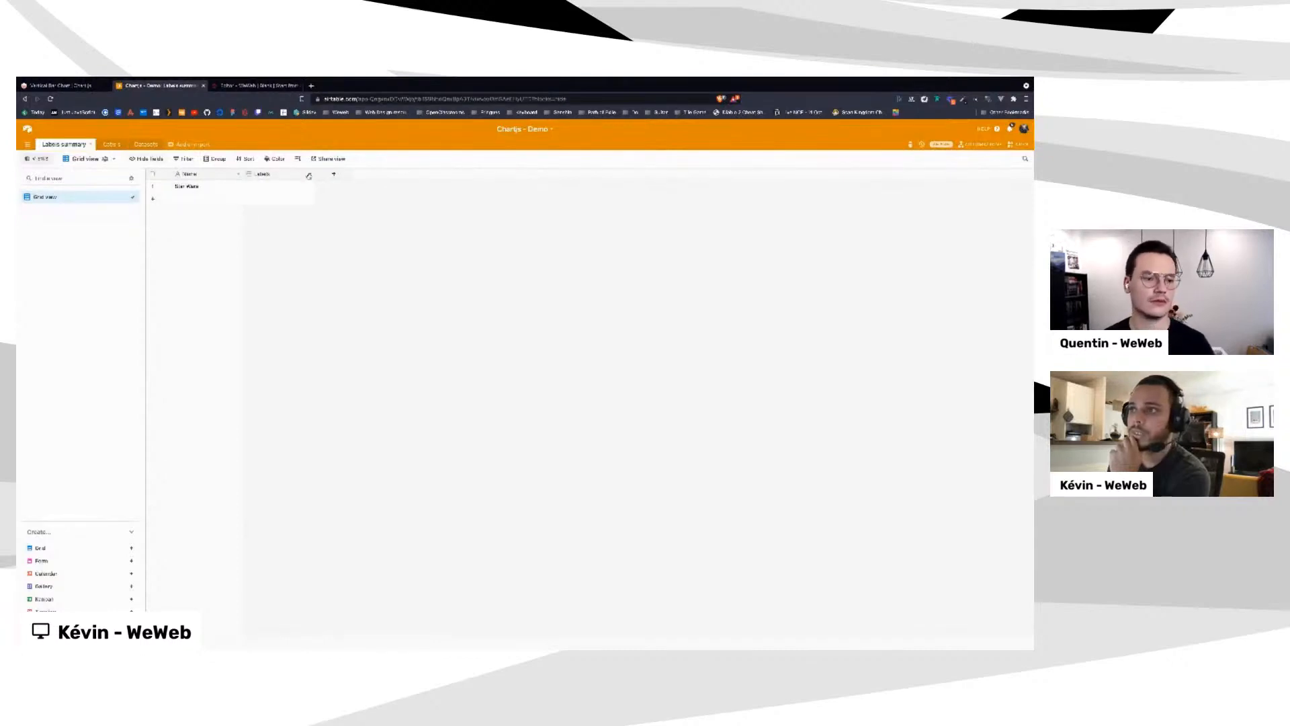
pyautogui.click(248, 186)
pyautogui.click(250, 188)
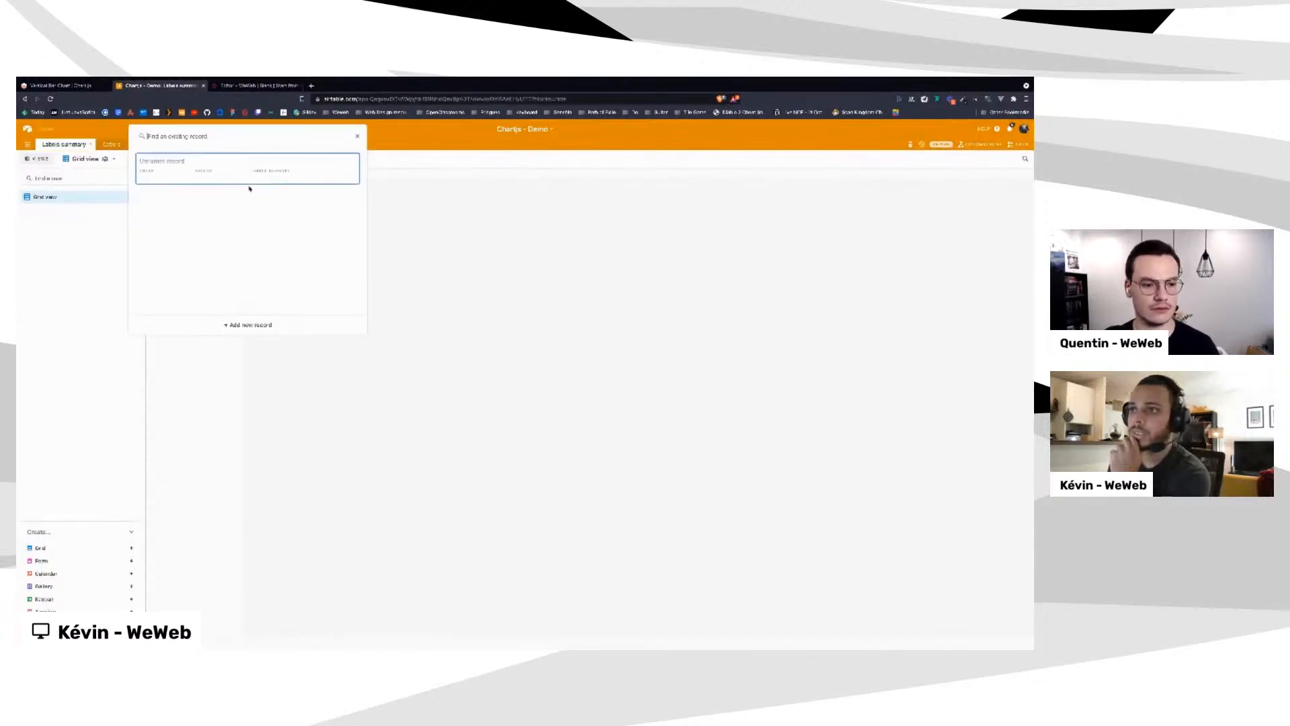
pyautogui.click(545, 275)
# Customize the Labels field of the Labels summary table so it links to the Labels table, and save it
pyautogui.click(308, 175)
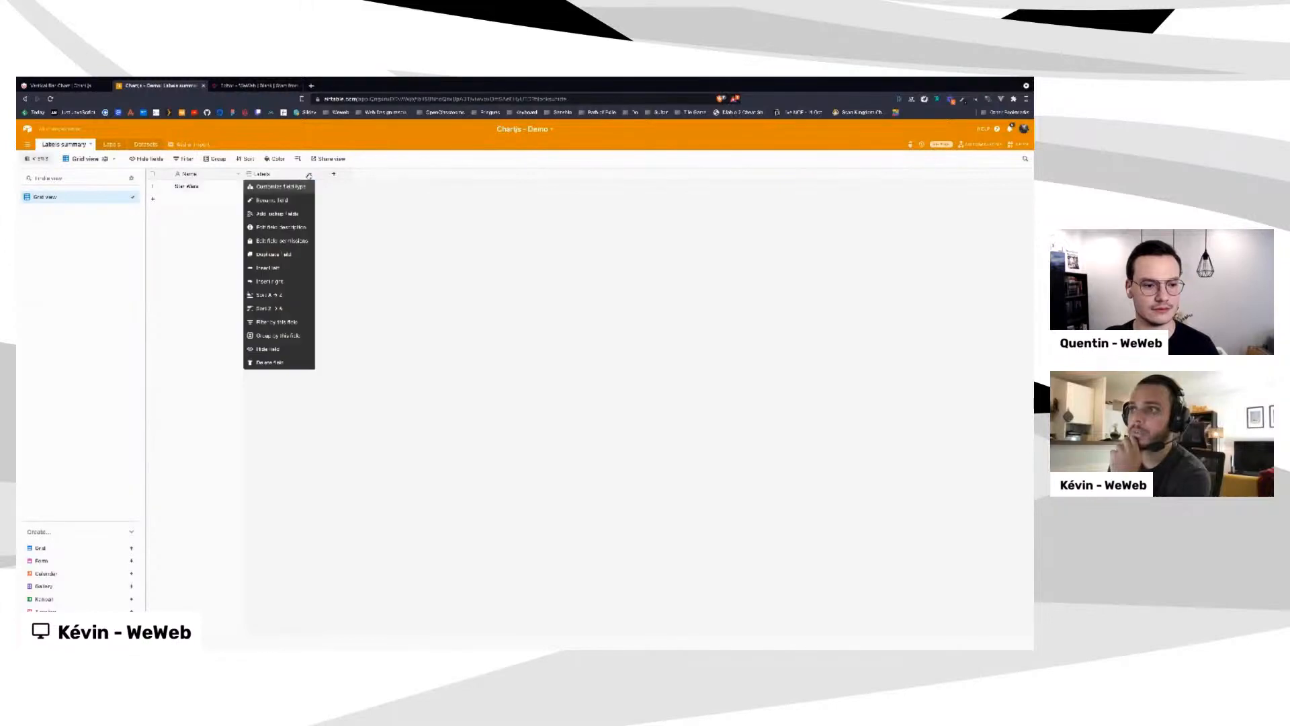
pyautogui.click(281, 187)
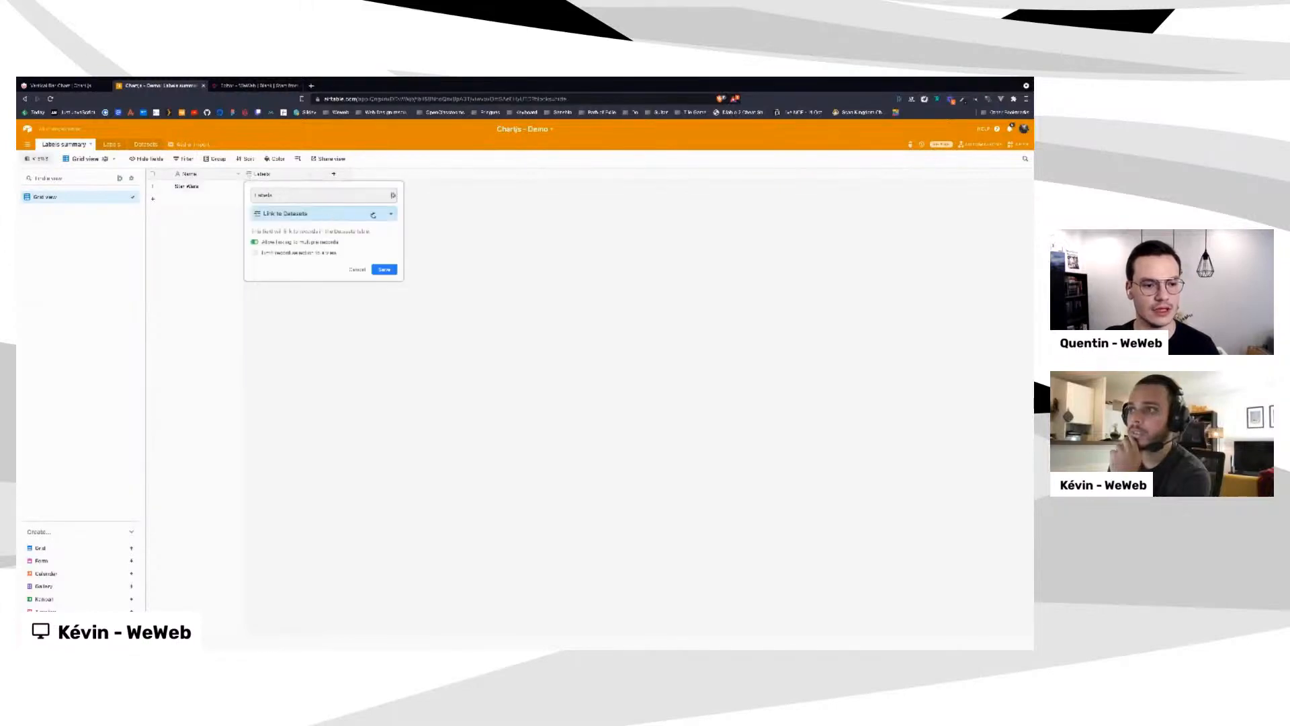
pyautogui.click(373, 214)
pyautogui.click(309, 232)
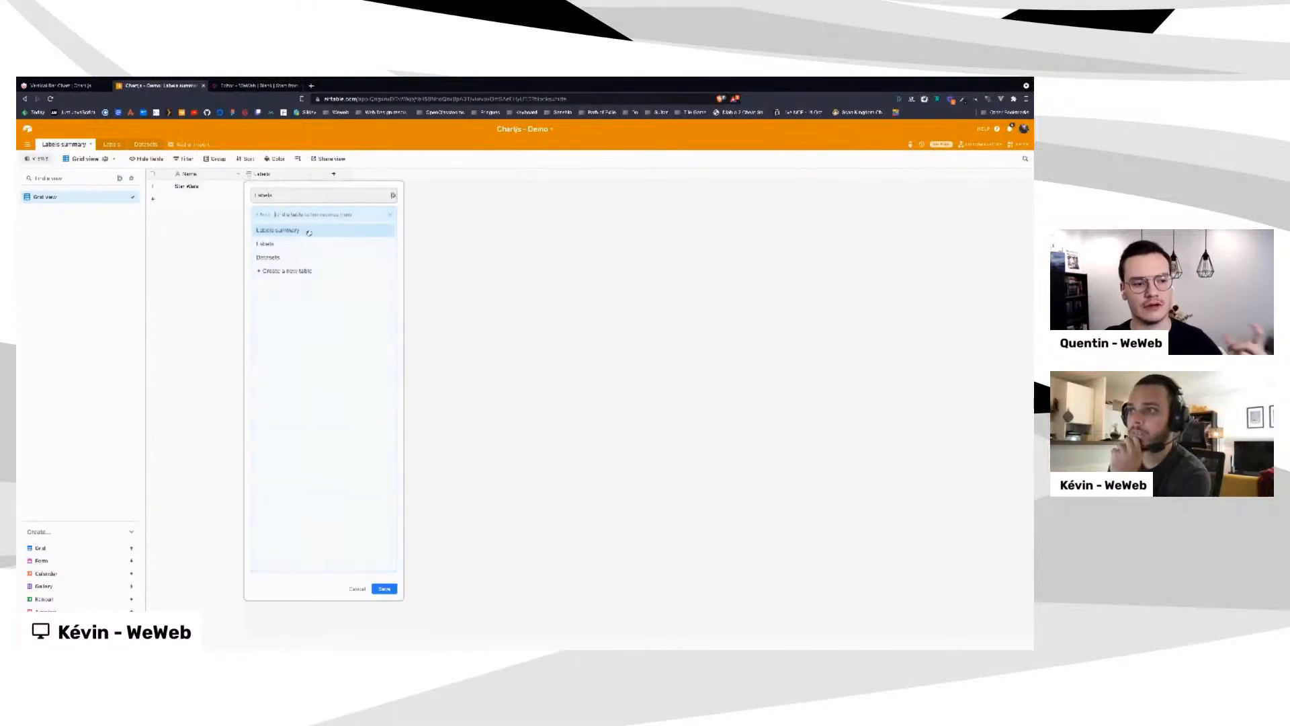
pyautogui.click(286, 245)
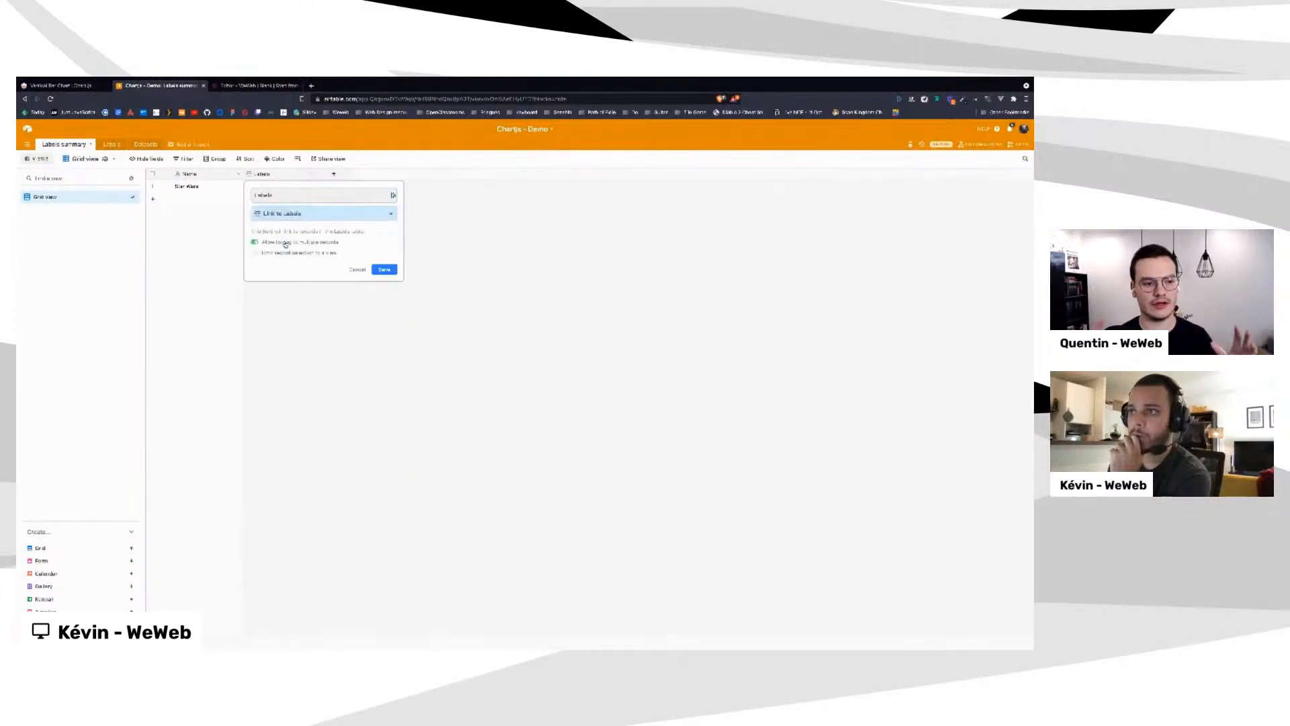
pyautogui.click(385, 269)
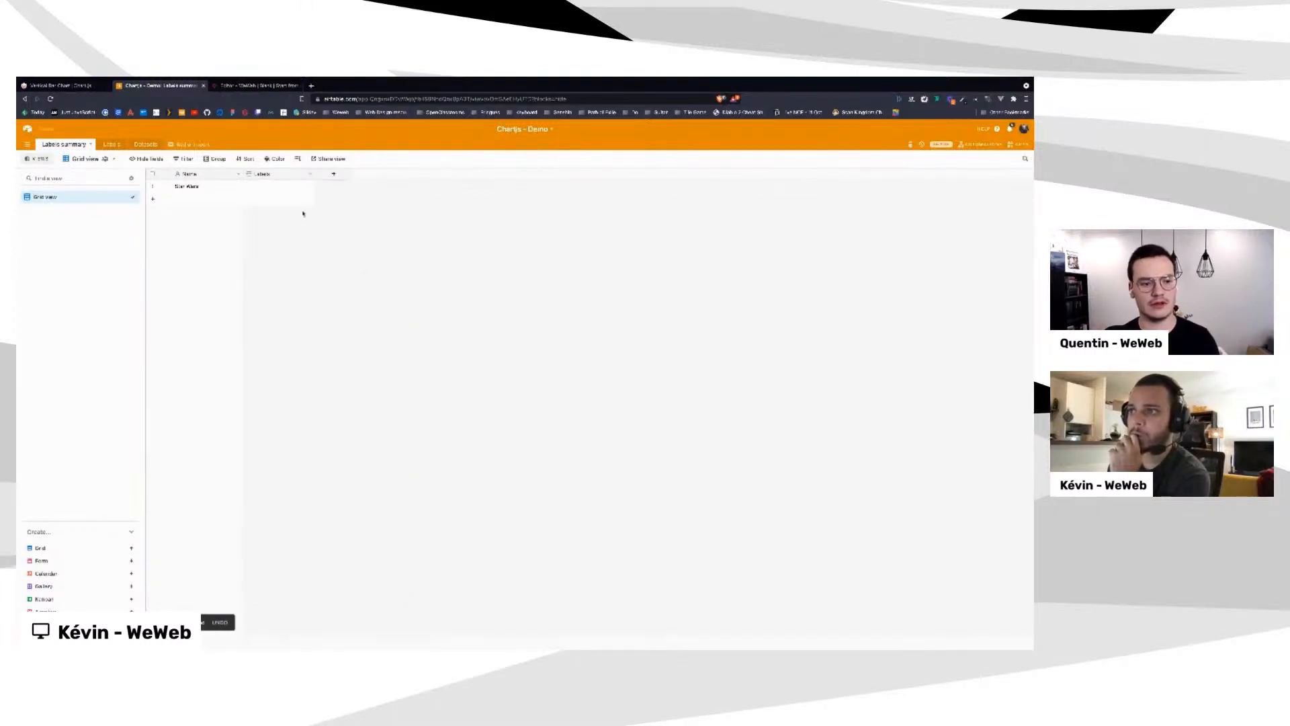
# Link the Tatooine, Coruscant and Hoth records in the Labels field of the Star Wars record
pyautogui.click(249, 187)
pyautogui.click(249, 187)
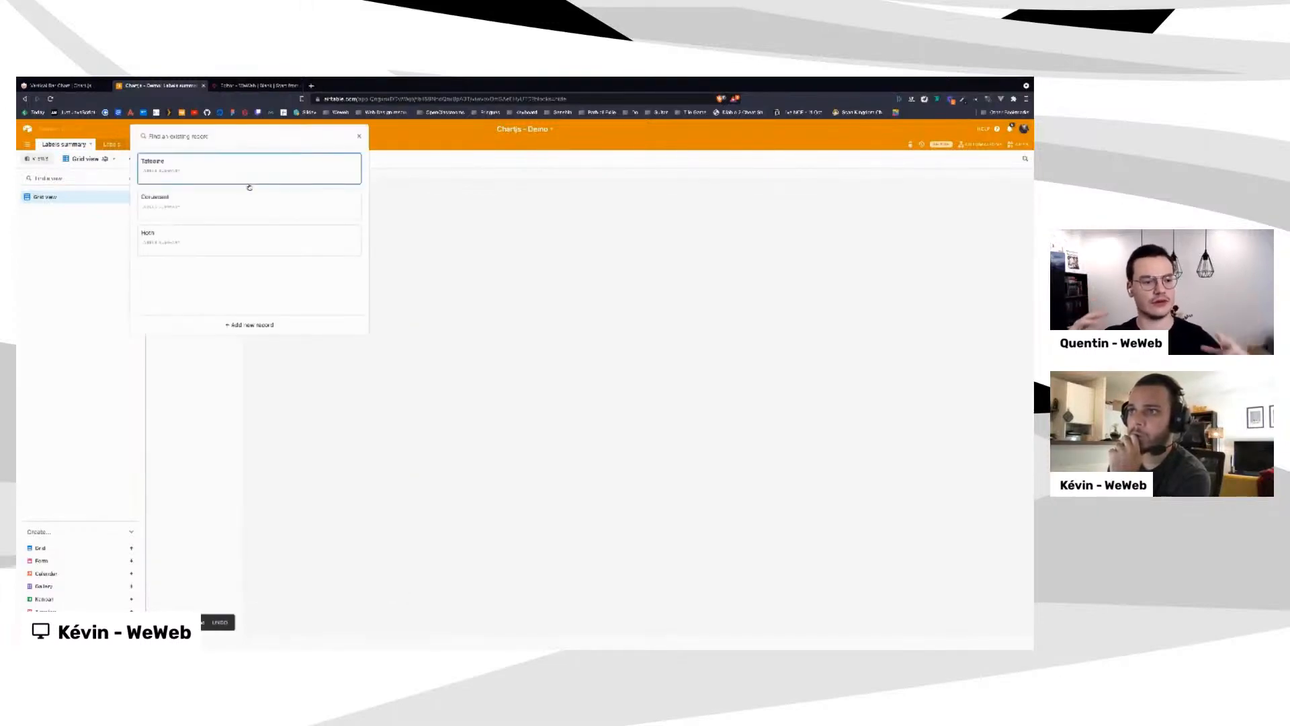
pyautogui.click(227, 173)
pyautogui.click(283, 188)
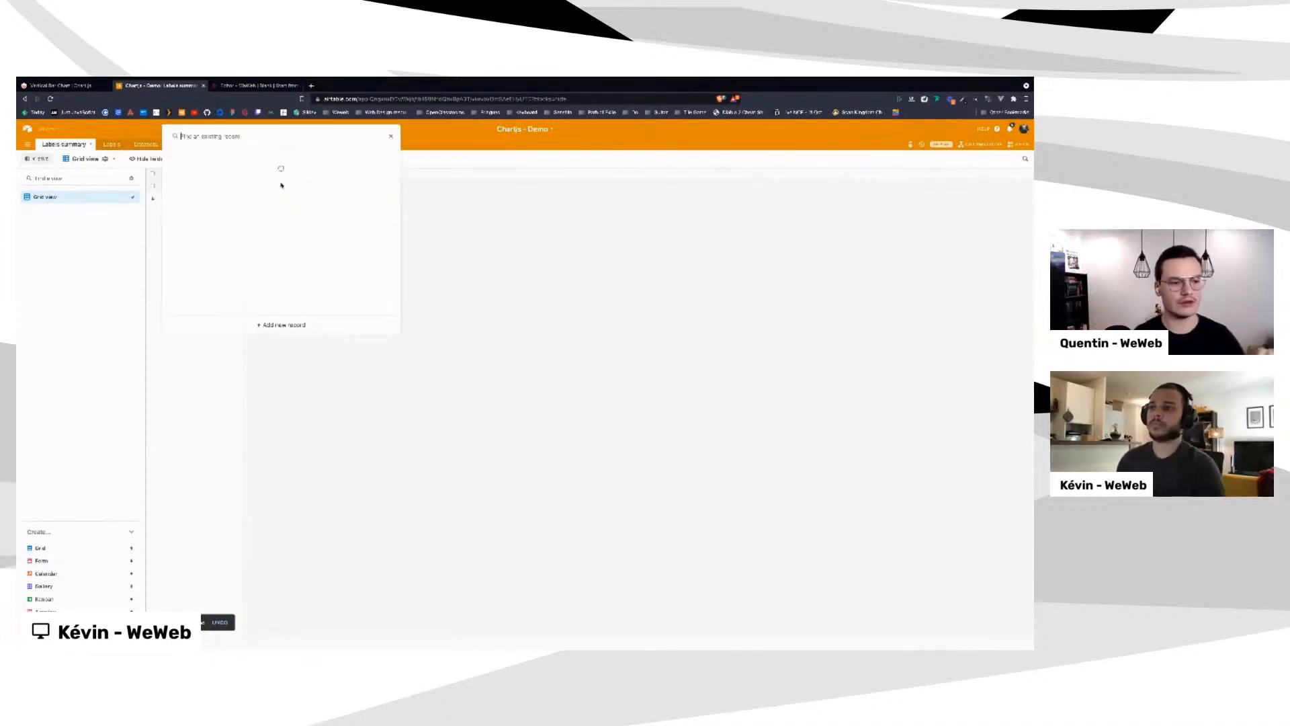
pyautogui.click(235, 173)
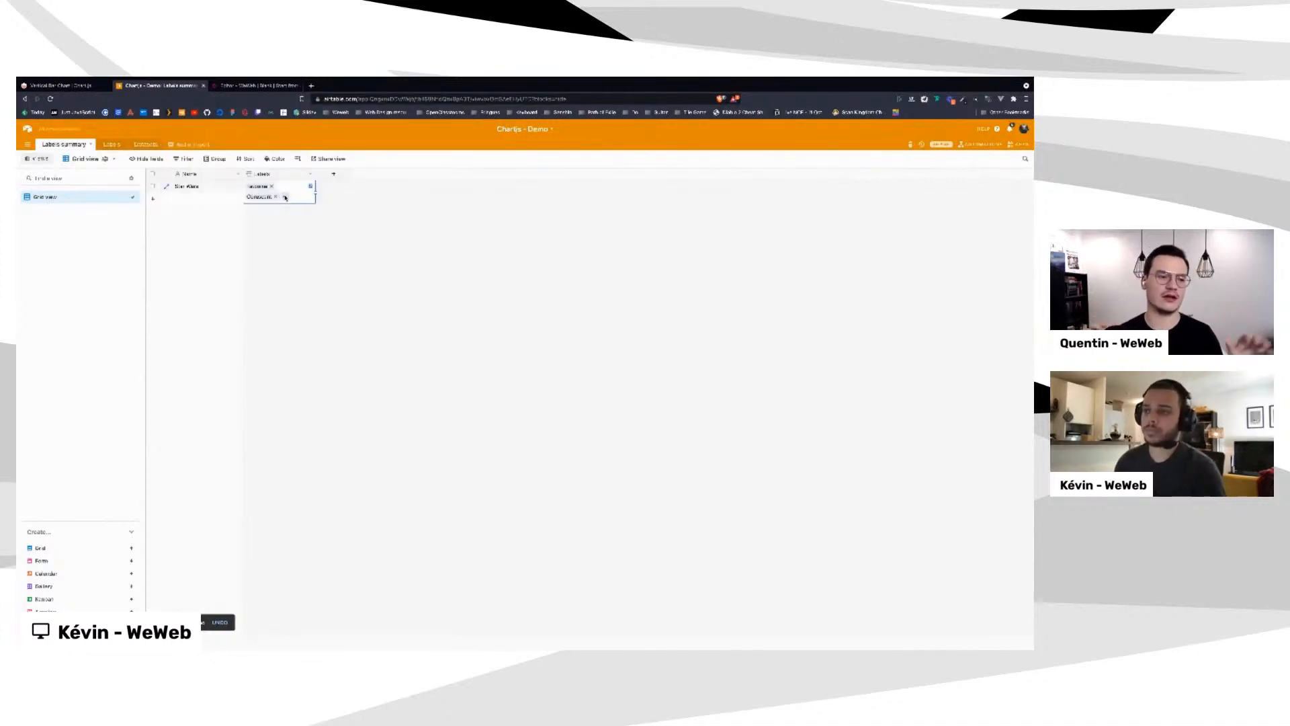
pyautogui.click(283, 197)
pyautogui.click(232, 172)
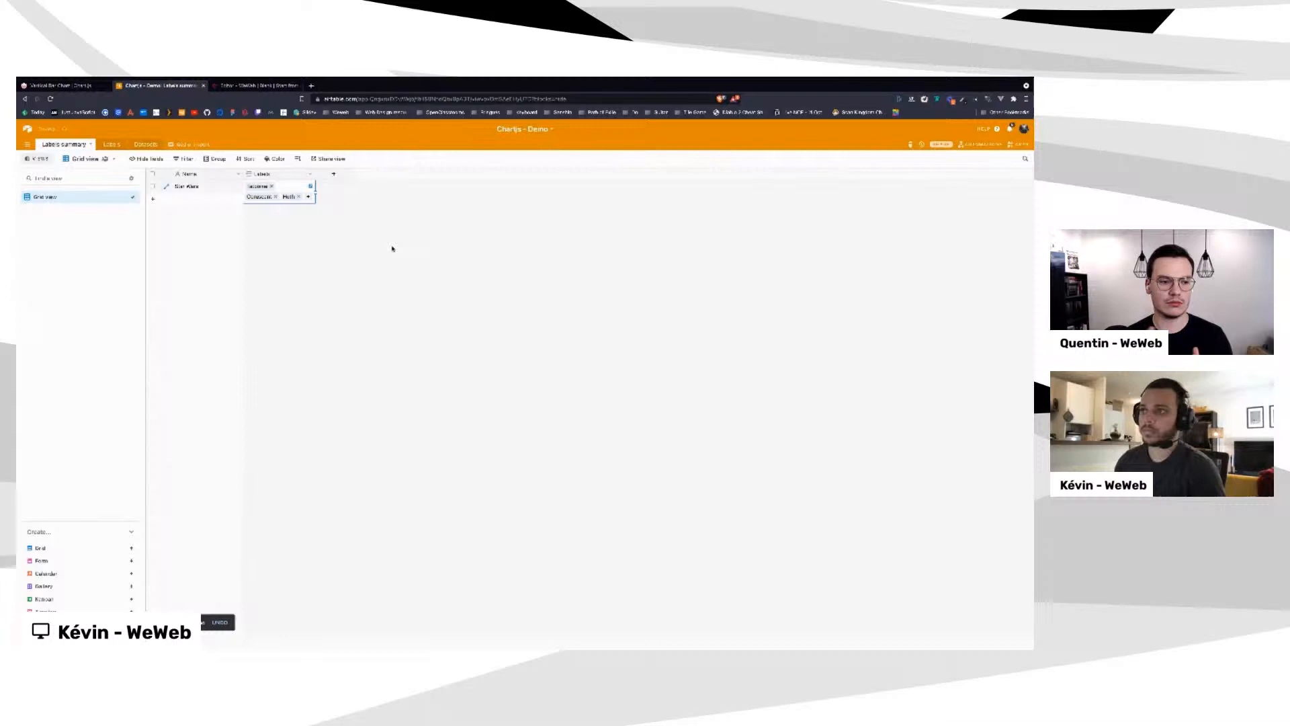
# Create a Lookup field for the label values in the Labels summary table, pulling the Label field through Labels
pyautogui.click(333, 173)
pyautogui.write('analysisValues')
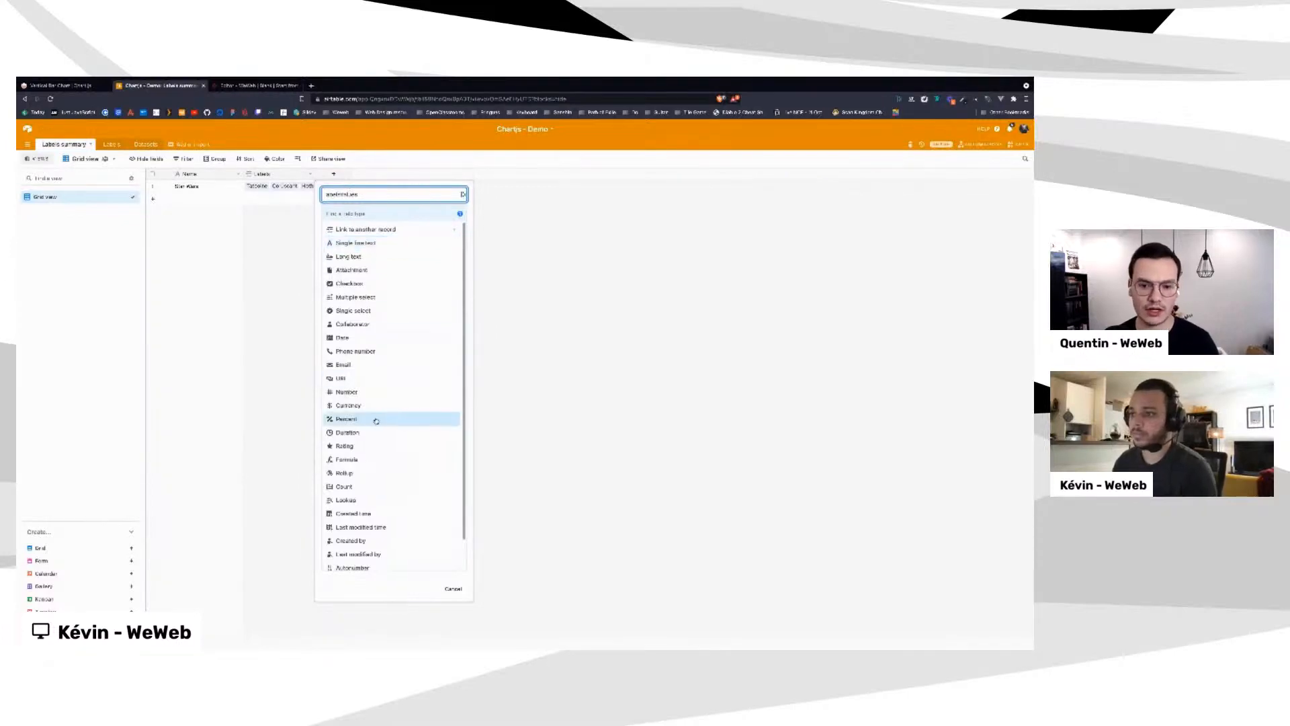
pyautogui.click(357, 500)
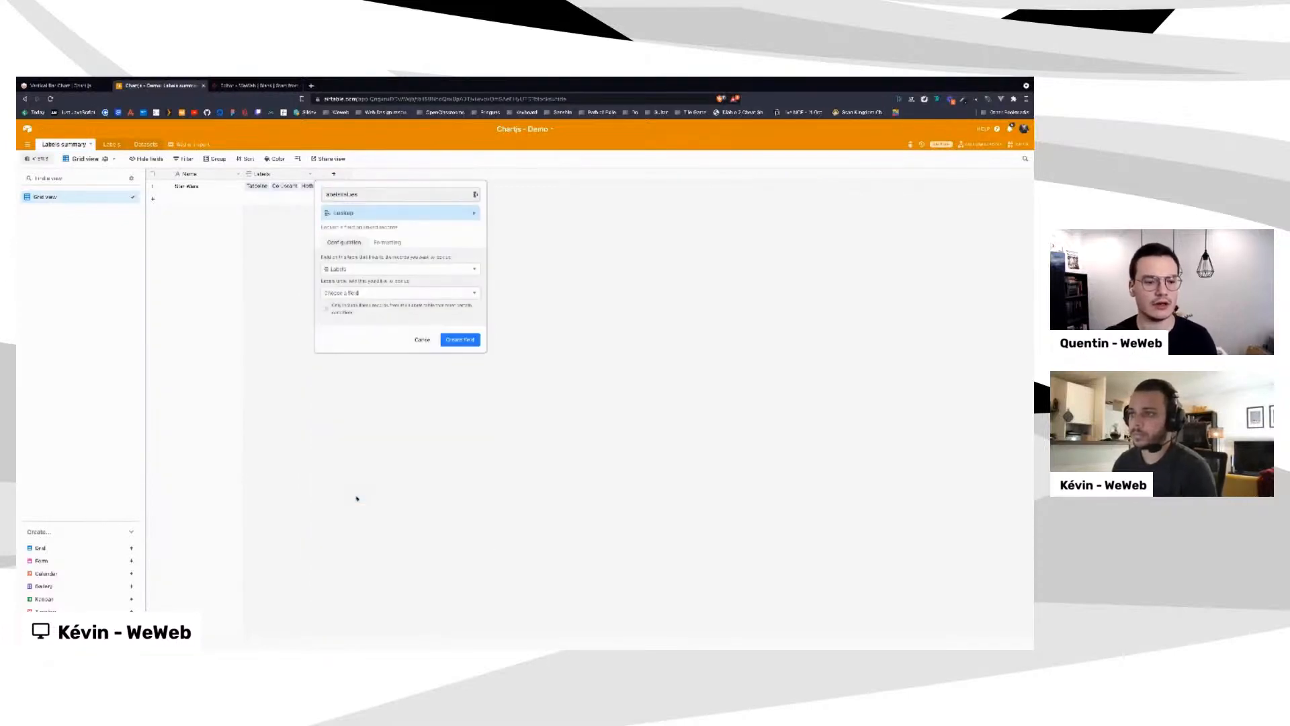
pyautogui.click(466, 337)
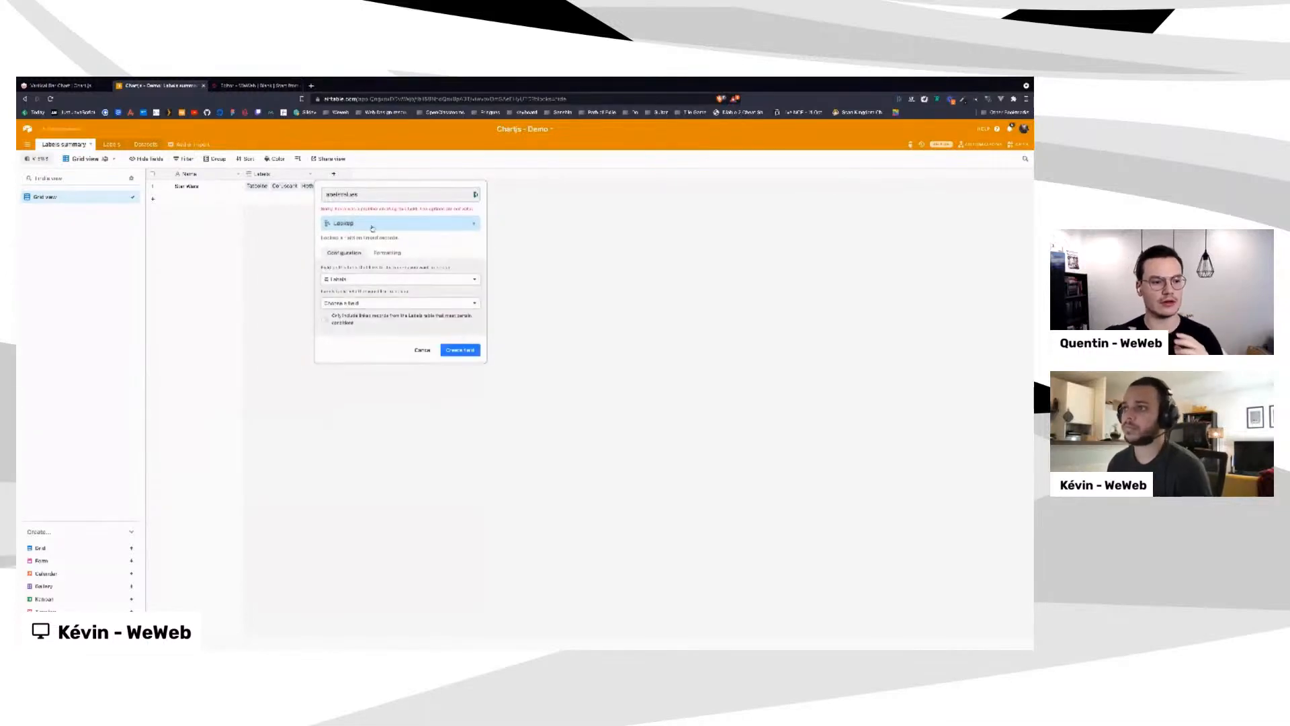
pyautogui.click(342, 195)
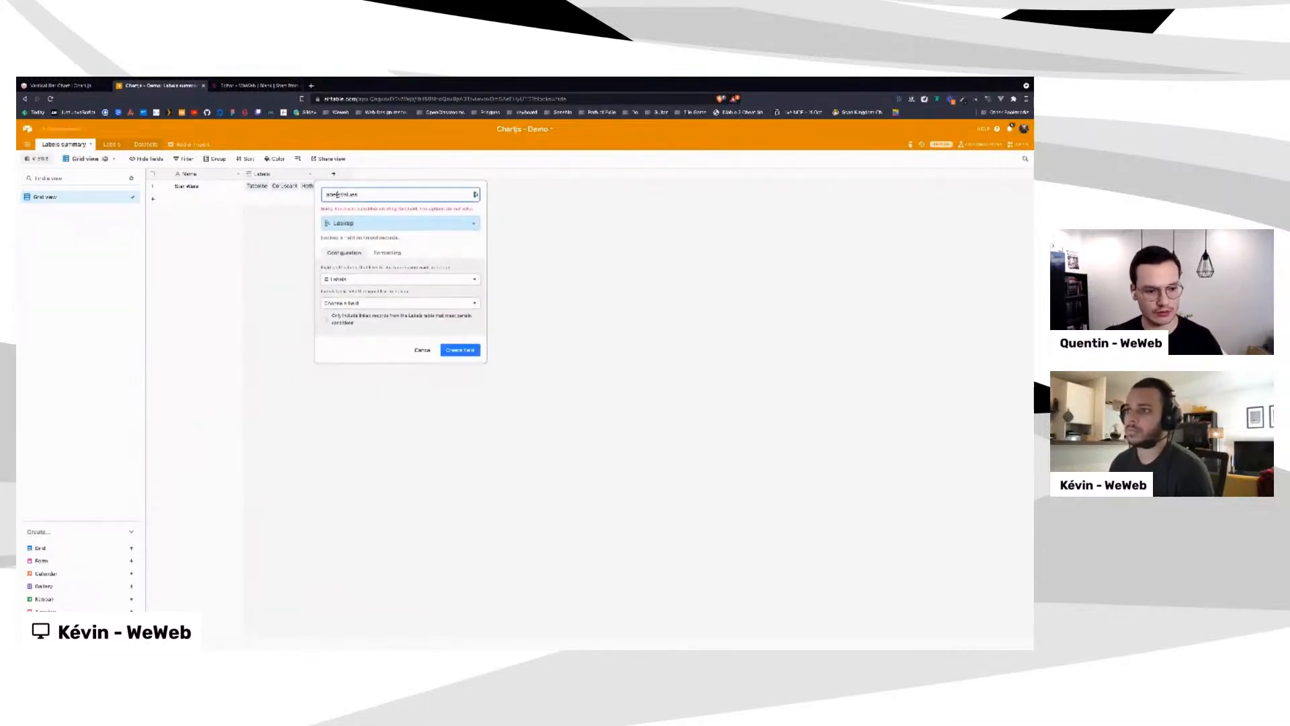
pyautogui.press('BackSpace')
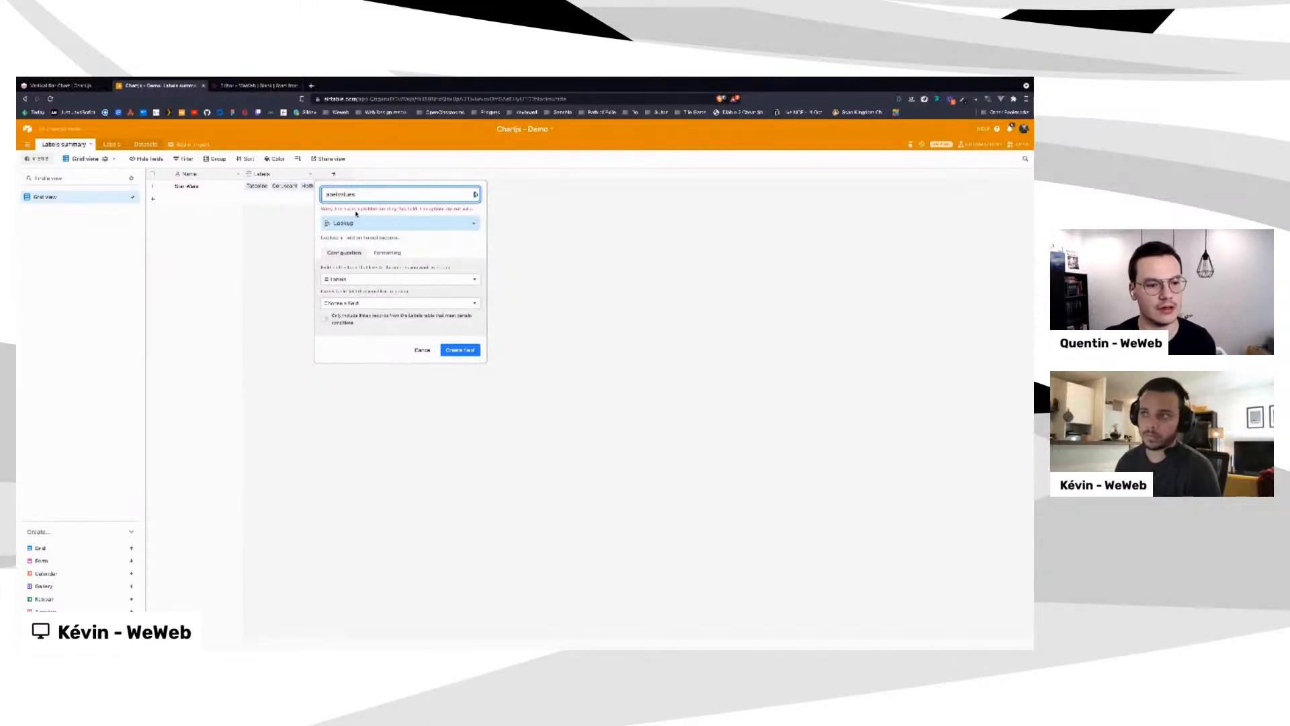
pyautogui.click(349, 303)
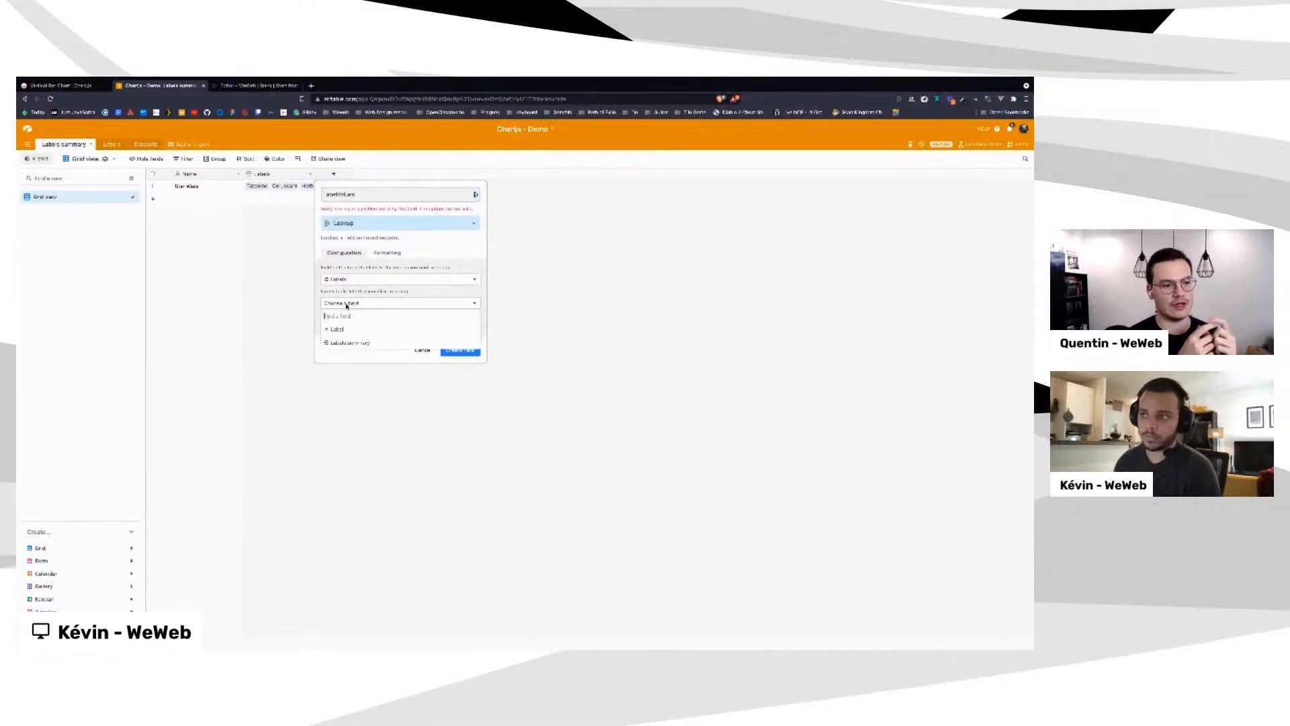
pyautogui.click(347, 330)
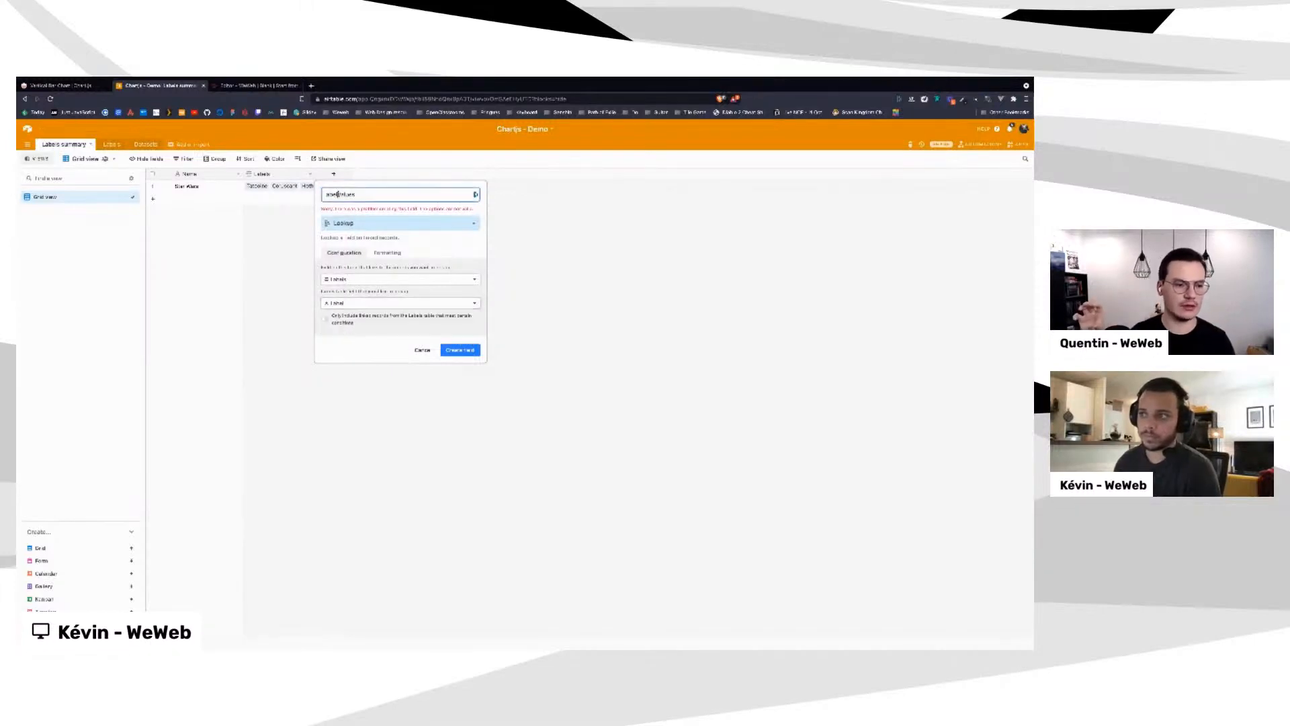
pyautogui.click(459, 340)
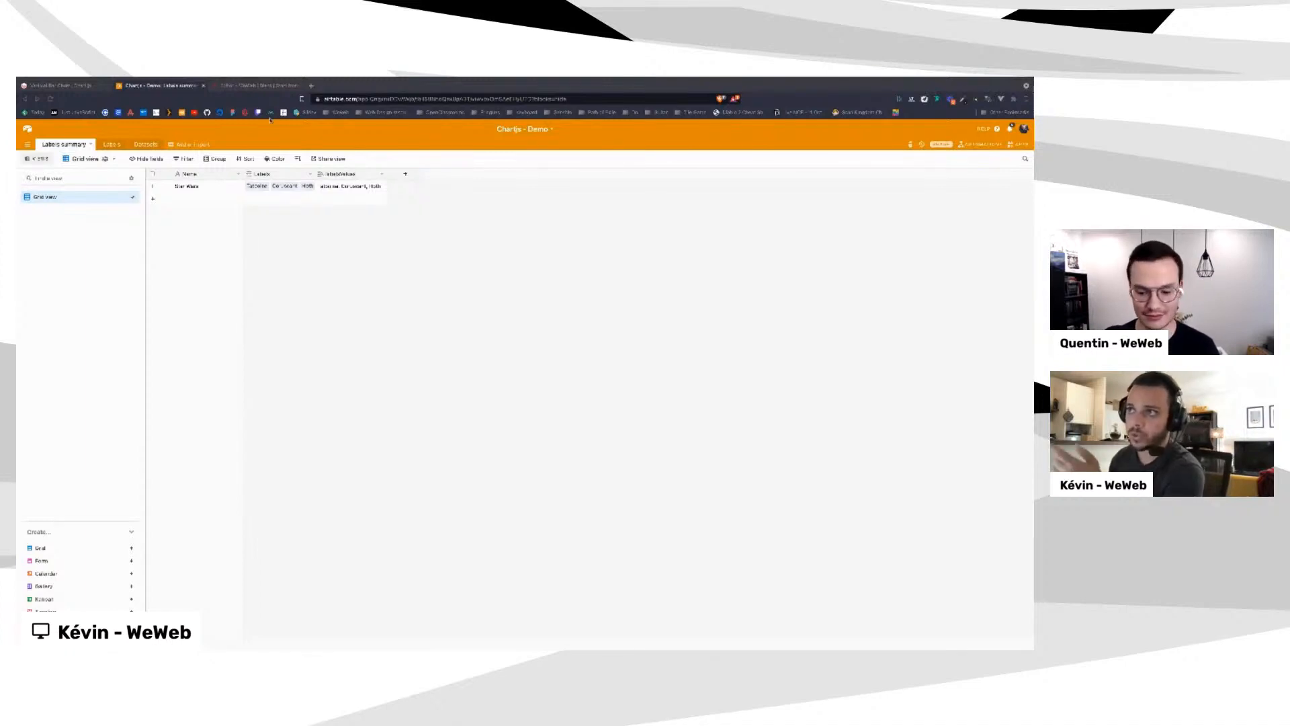
# Glance at the WeWeb editor, return to Airtable, and place the lookup field ahead of the linked Labels field
pyautogui.click(252, 85)
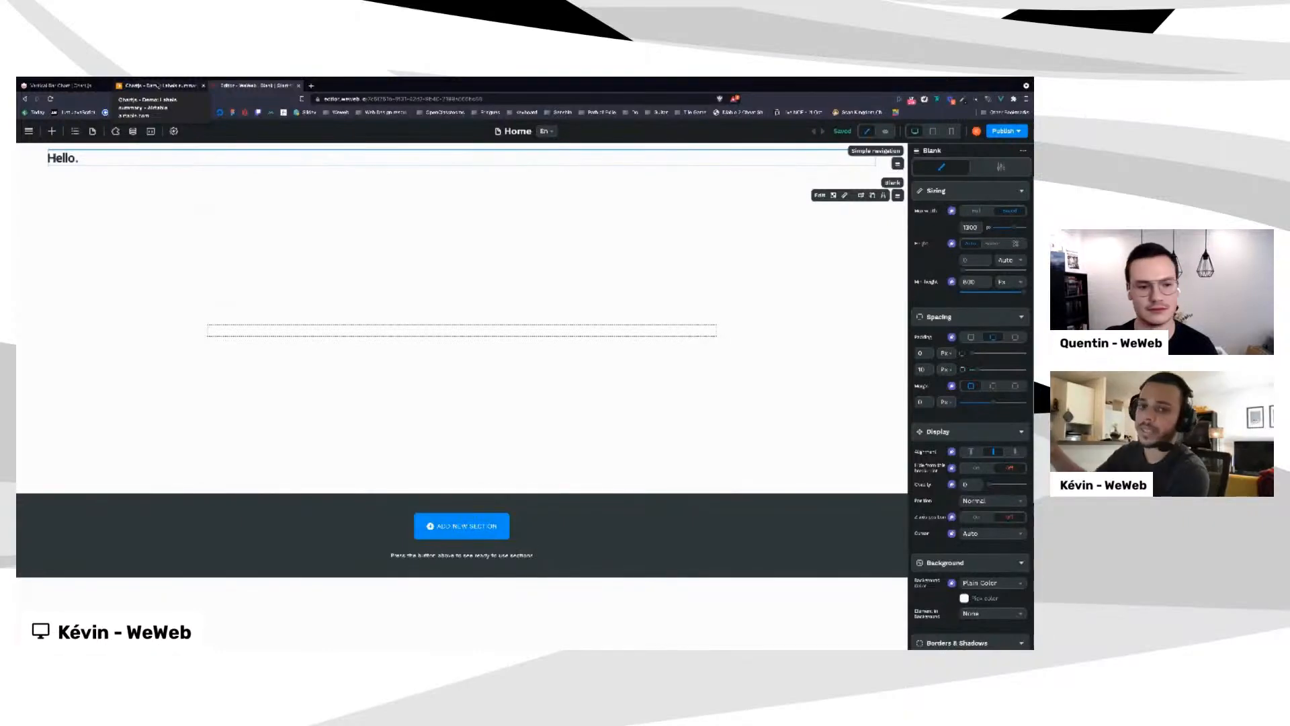
pyautogui.click(160, 86)
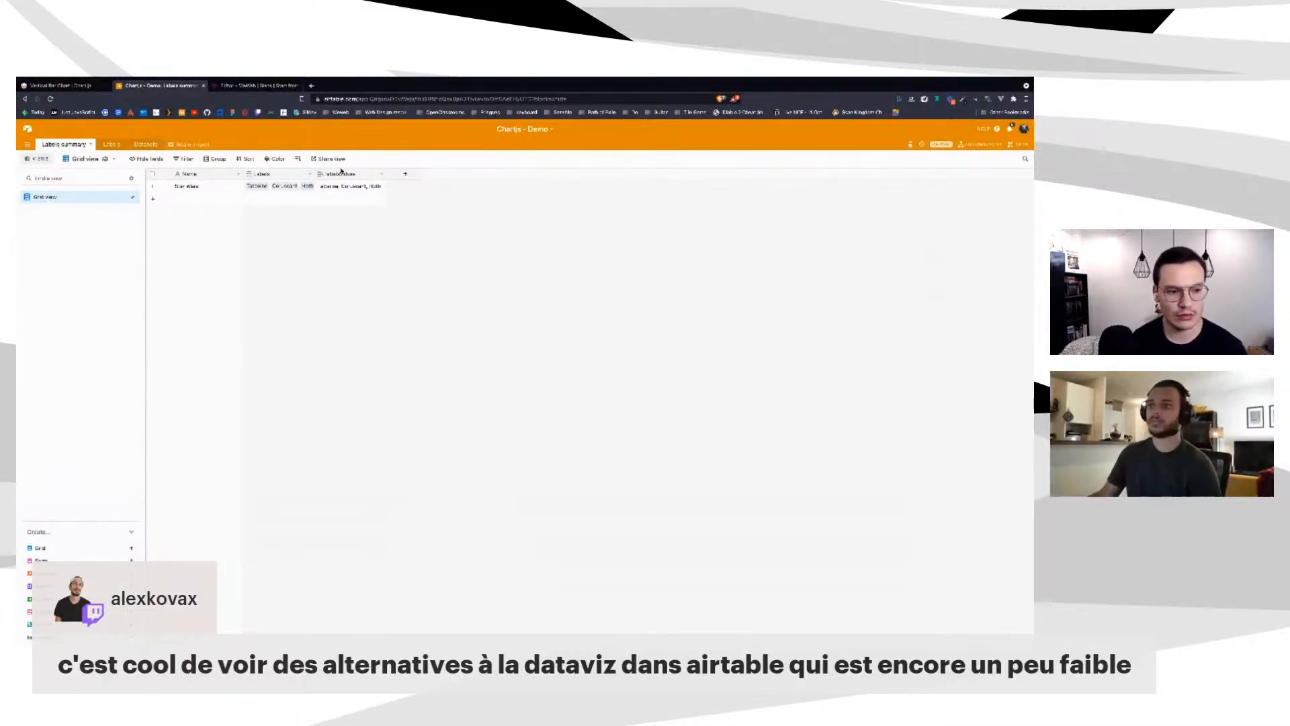
pyautogui.moveTo(269, 173); pyautogui.dragTo(247, 174)
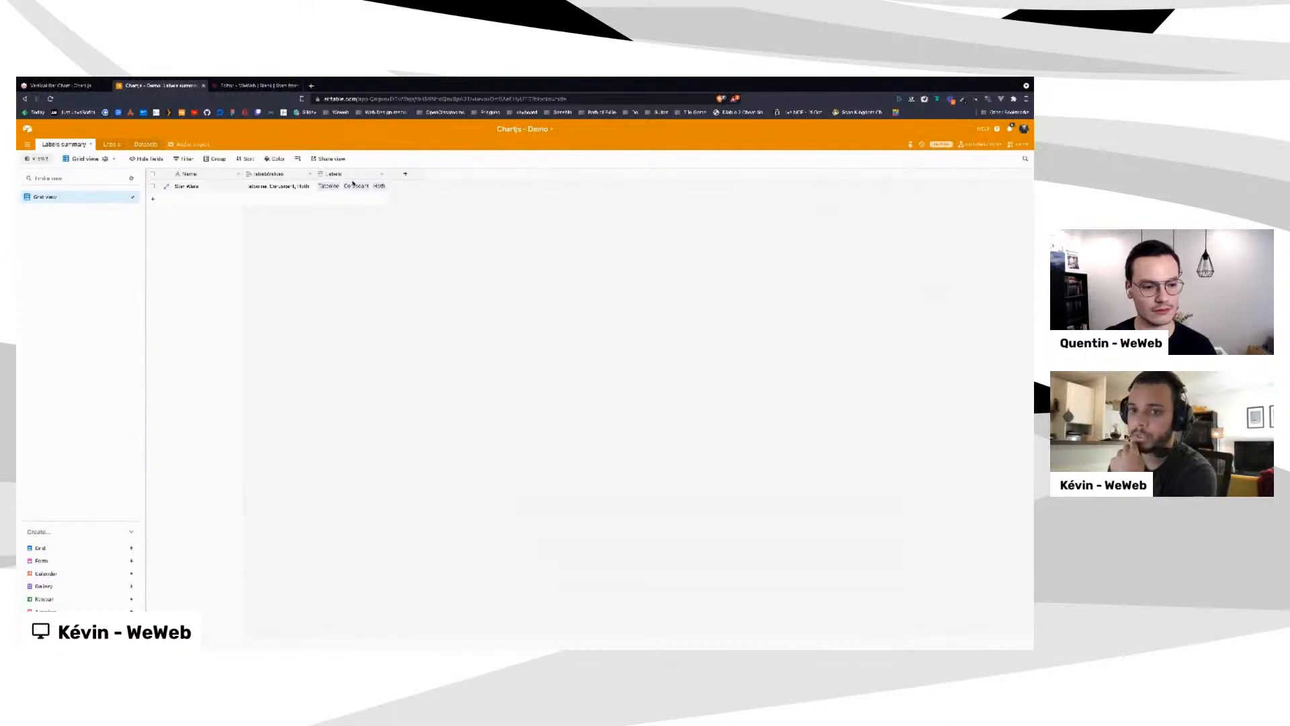
pyautogui.click(283, 187)
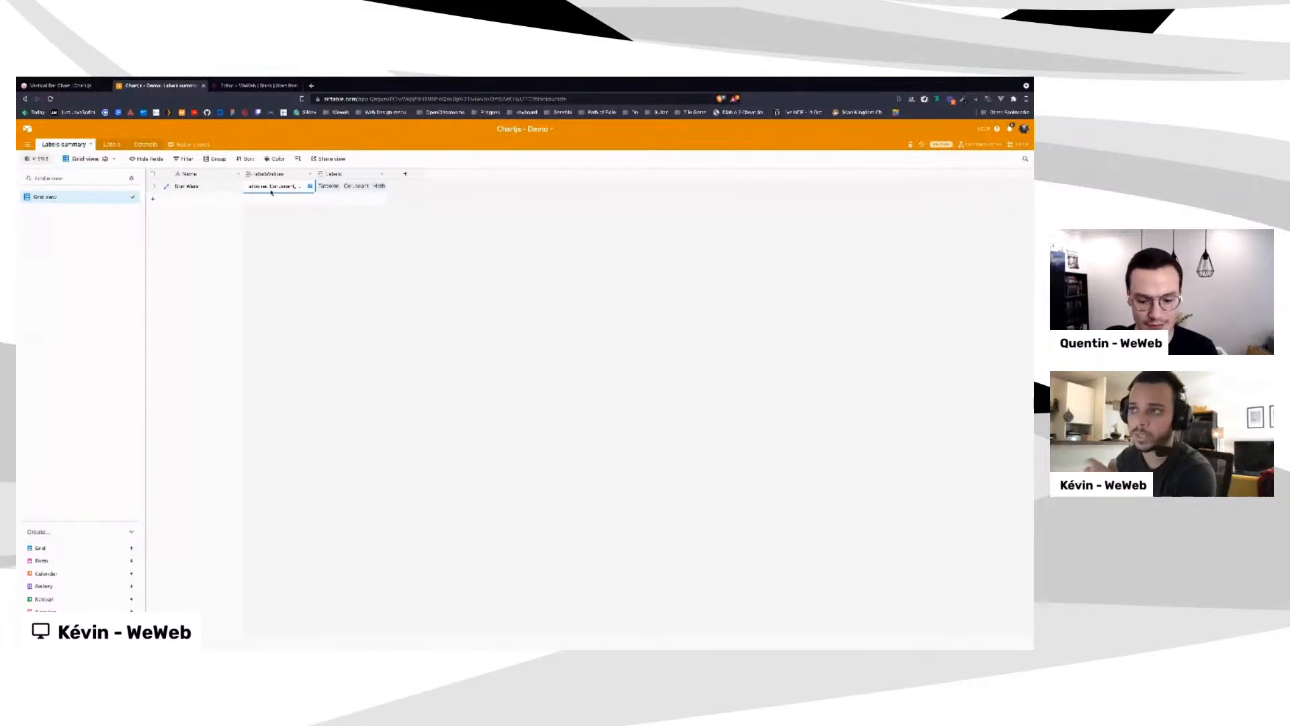
pyautogui.click(372, 247)
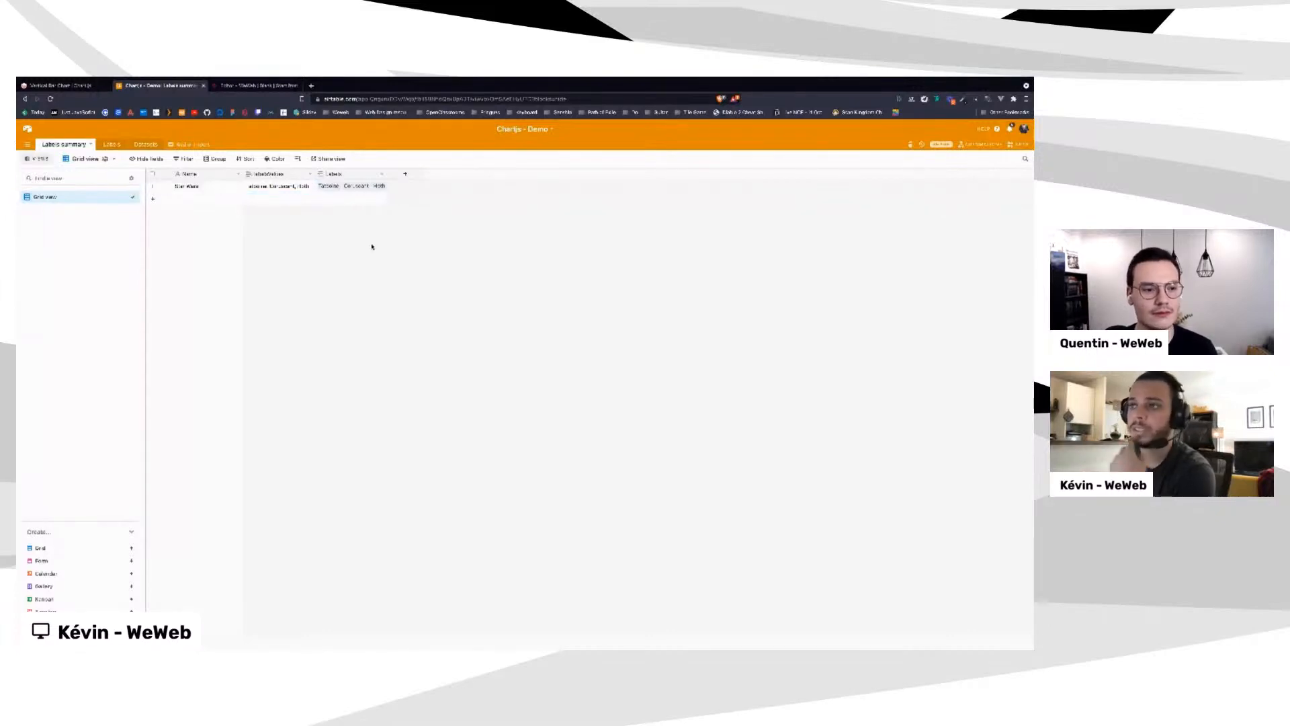
# Open the Datasets table and name its first record X-wing
pyautogui.click(111, 145)
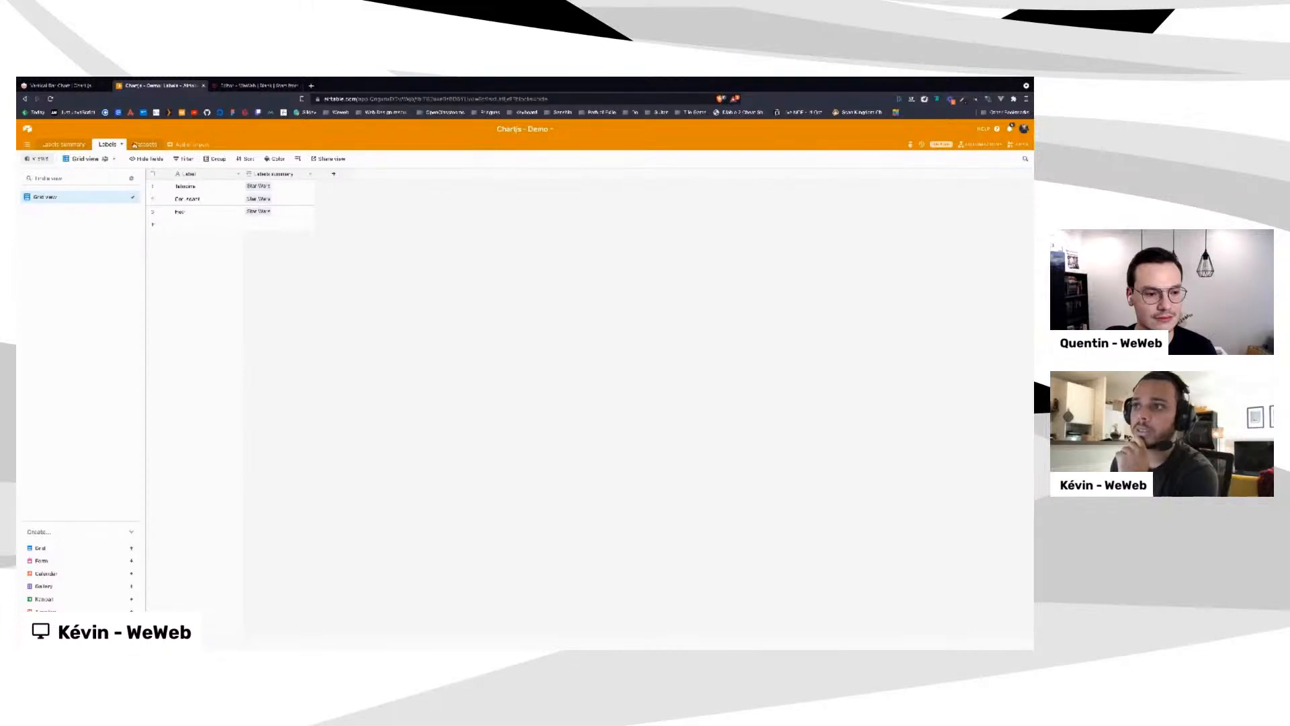
pyautogui.click(143, 145)
pyautogui.click(208, 189)
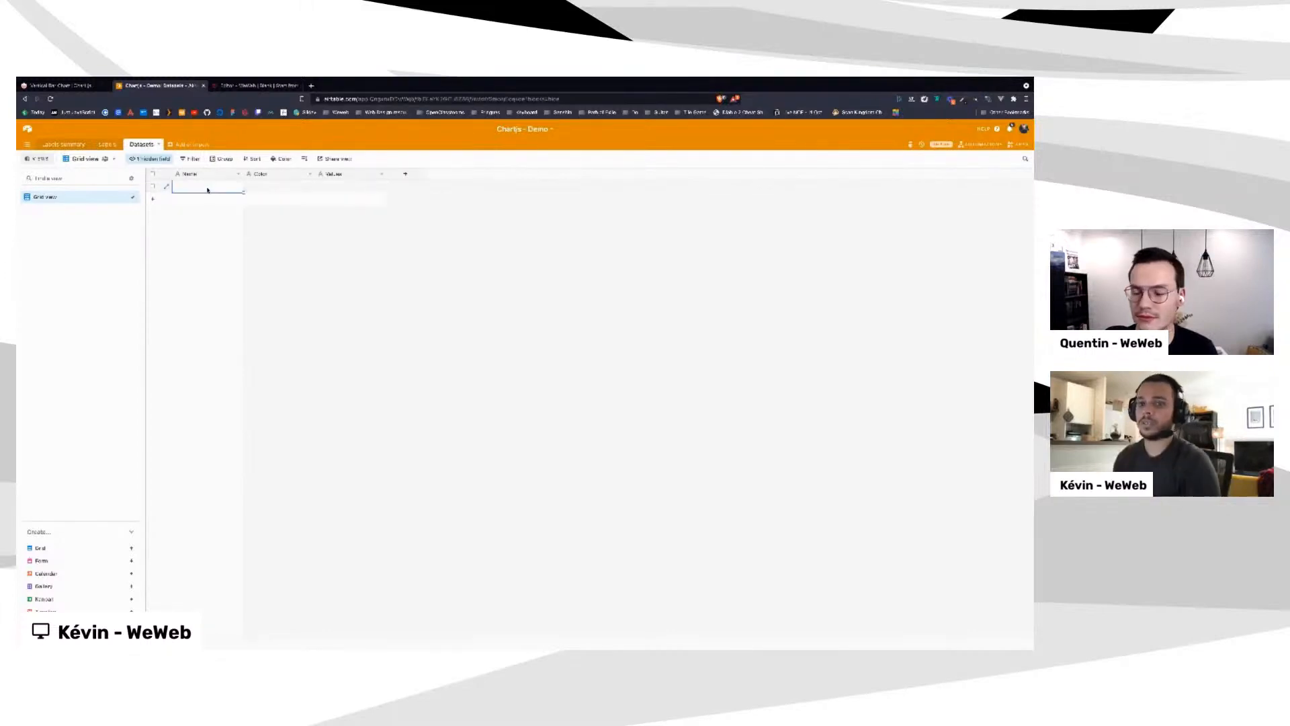
pyautogui.click(196, 187)
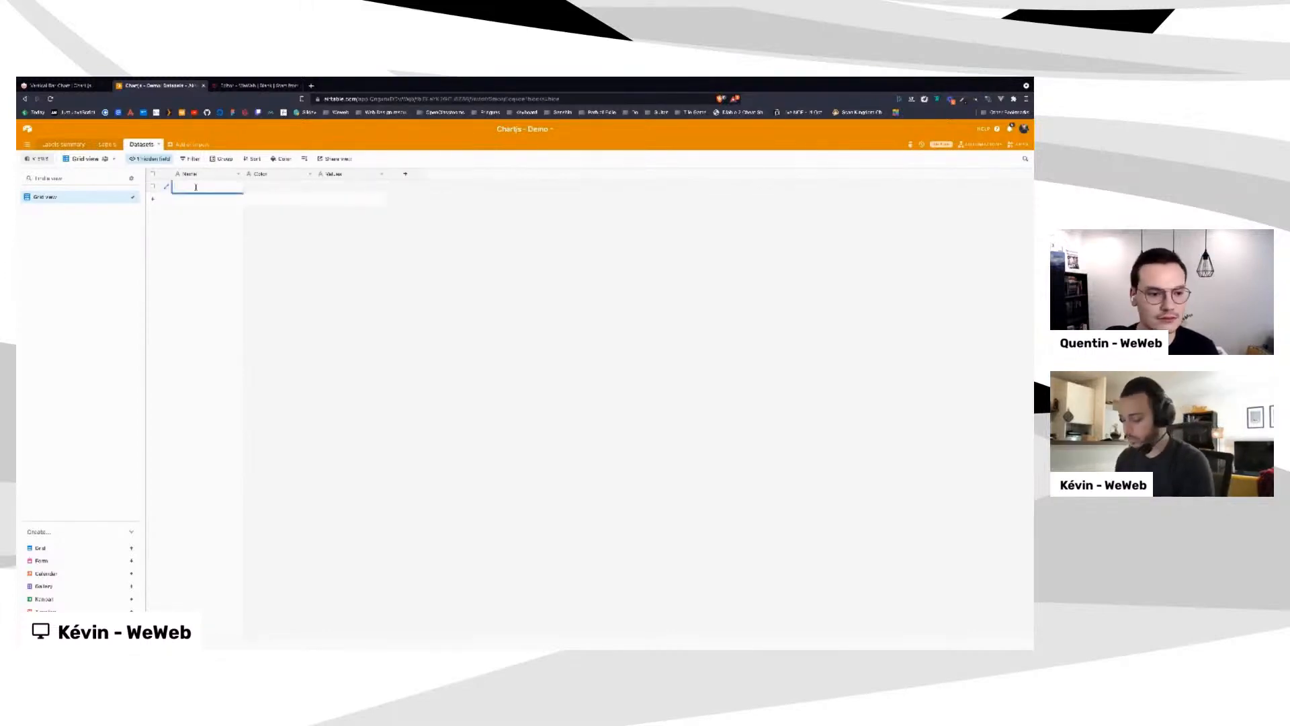
pyautogui.write('D-')
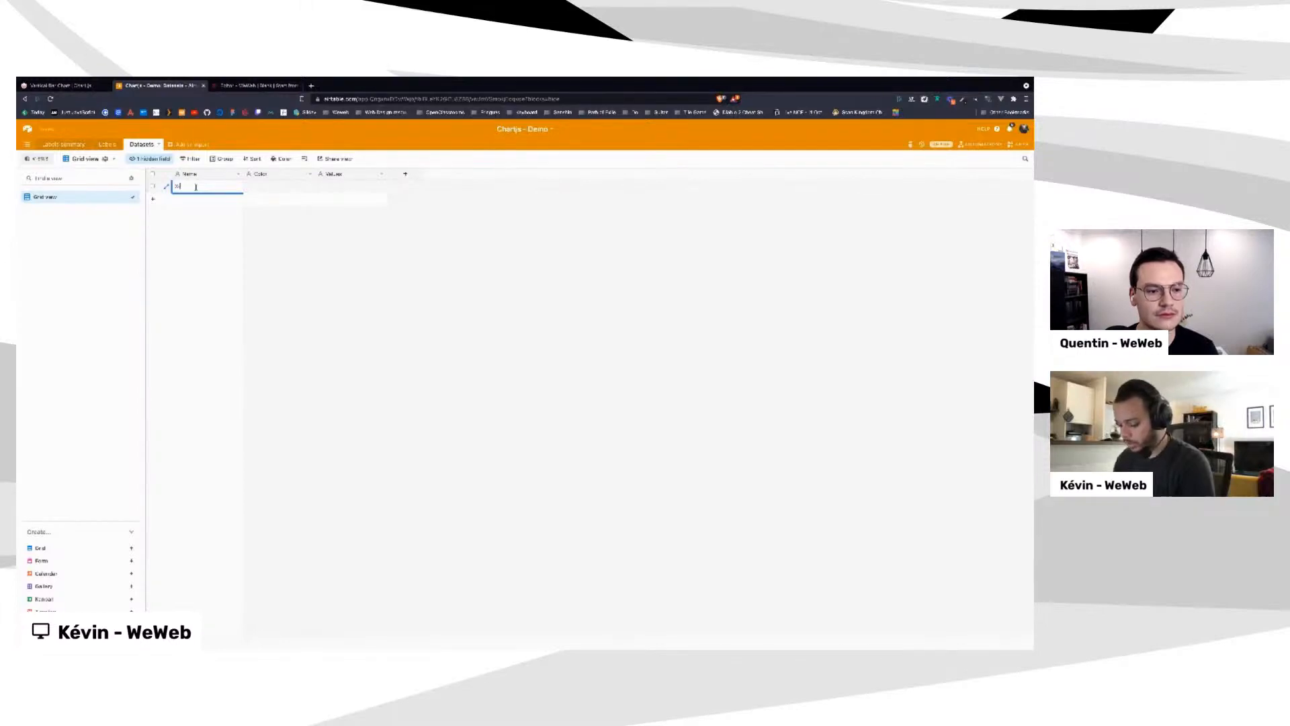
pyautogui.write('wing')
# Set the X-wing record's Color to rgb(33, 33, 33) and its Values to 12.0, 30.0, 3.0
pyautogui.click(265, 191)
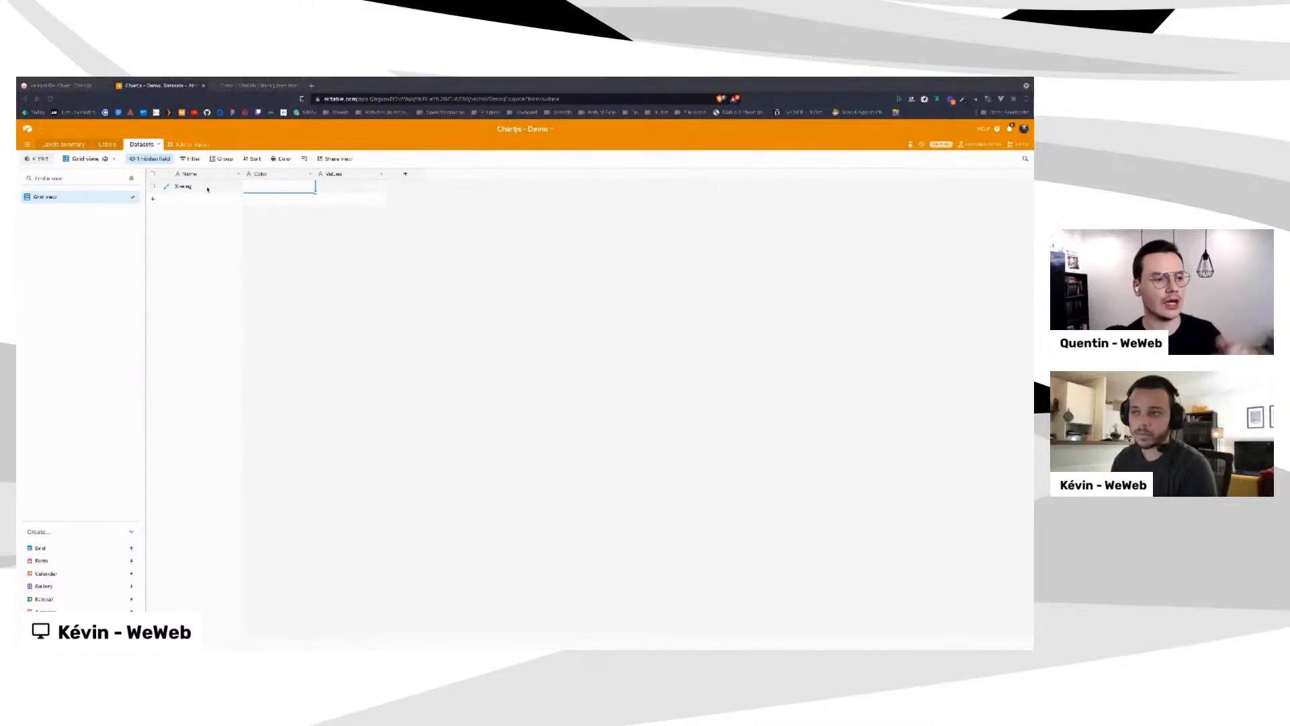
pyautogui.click(272, 188)
pyautogui.write('rgb(33, 33, 33)')
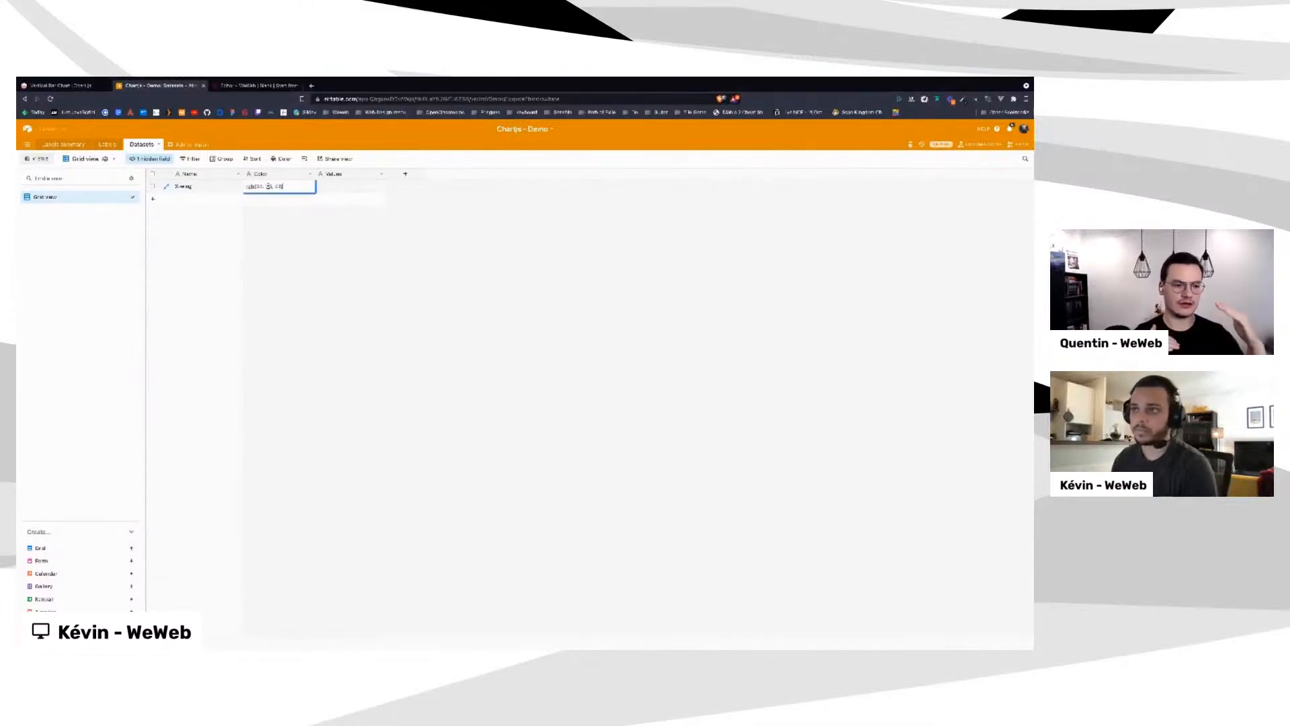
pyautogui.click(318, 237)
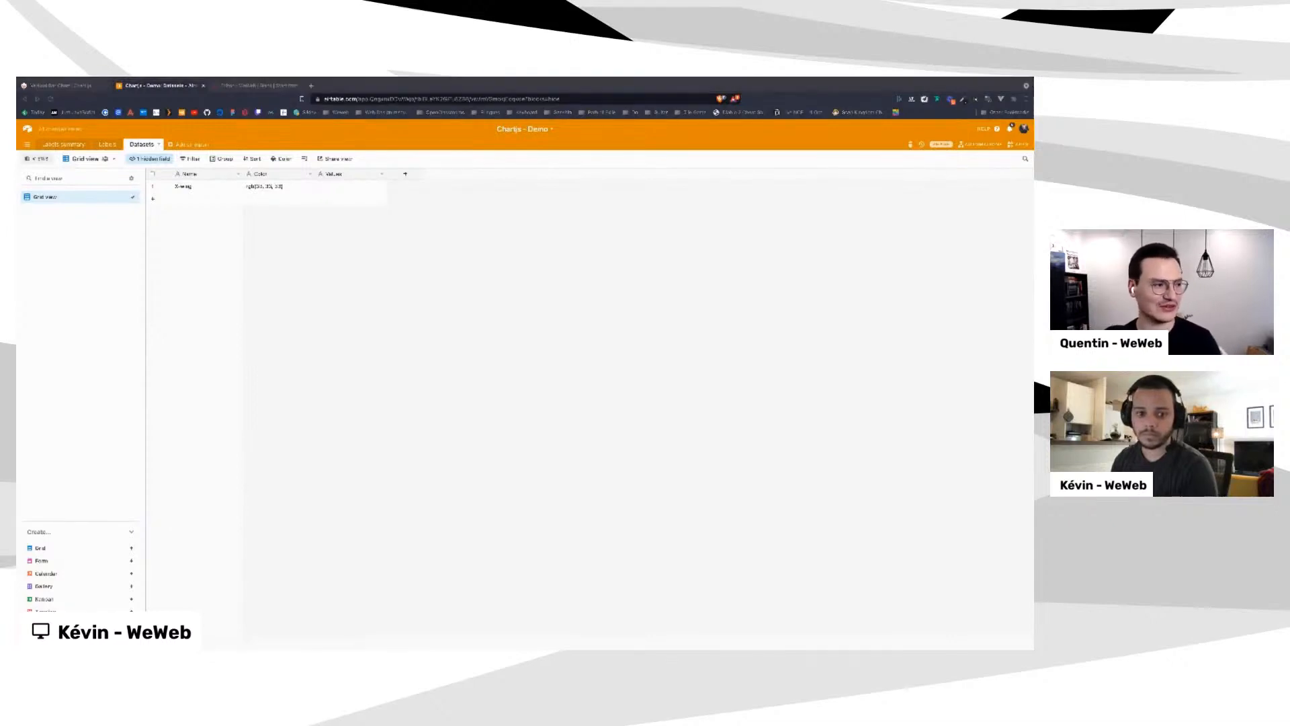
pyautogui.click(342, 186)
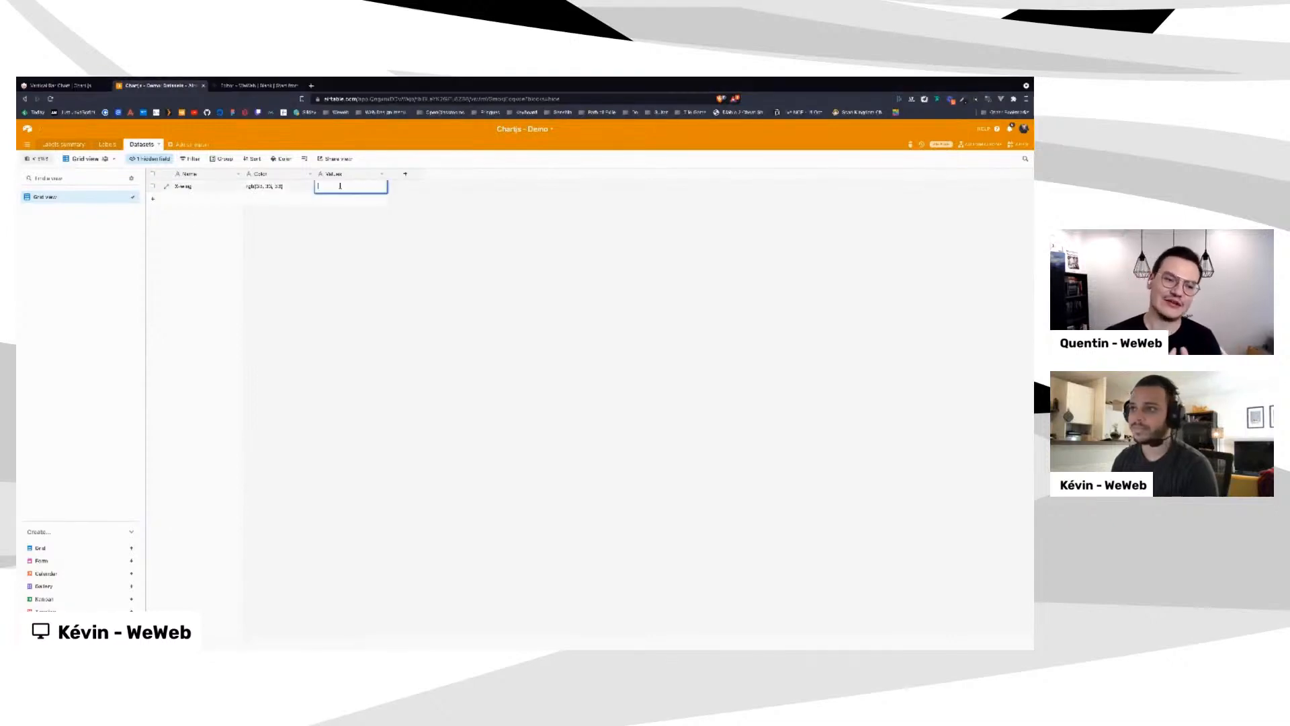
pyautogui.write('120, 300, 30')
pyautogui.click(350, 262)
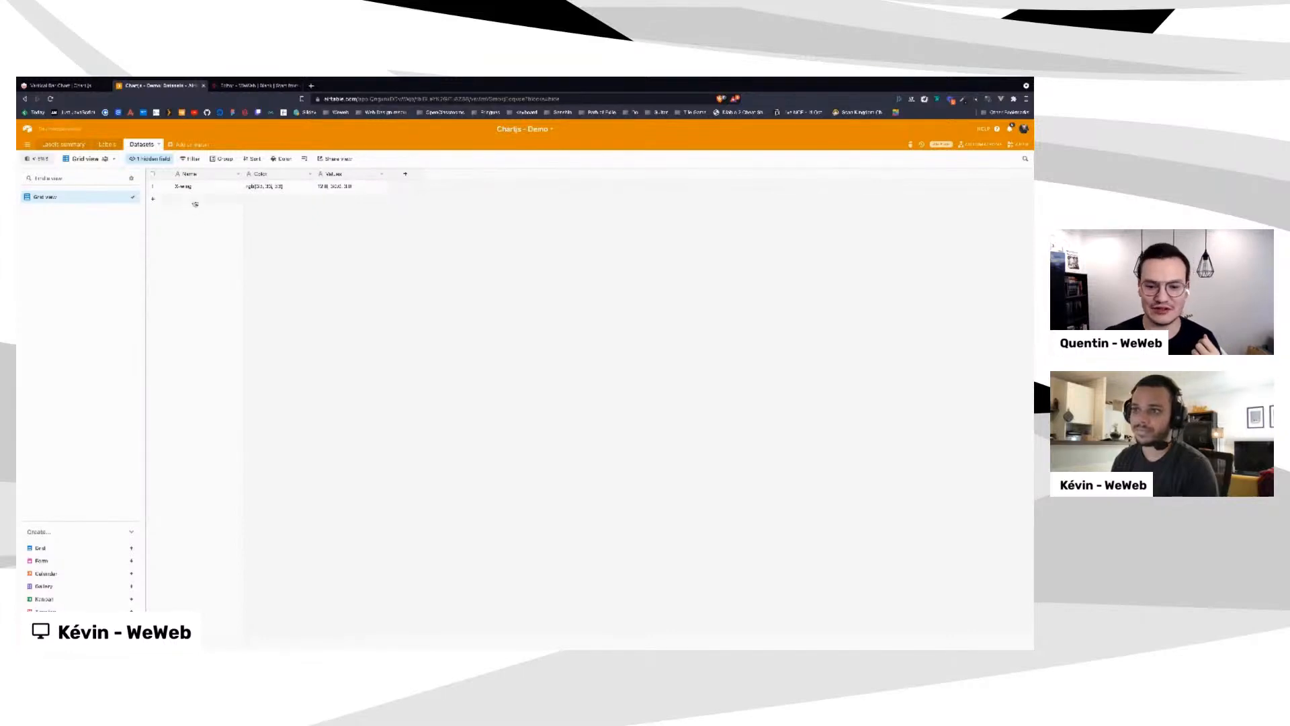
# Add a second dataset record named TIE fighter with the Values 25, 50, 10
pyautogui.click(194, 200)
pyautogui.click(187, 200)
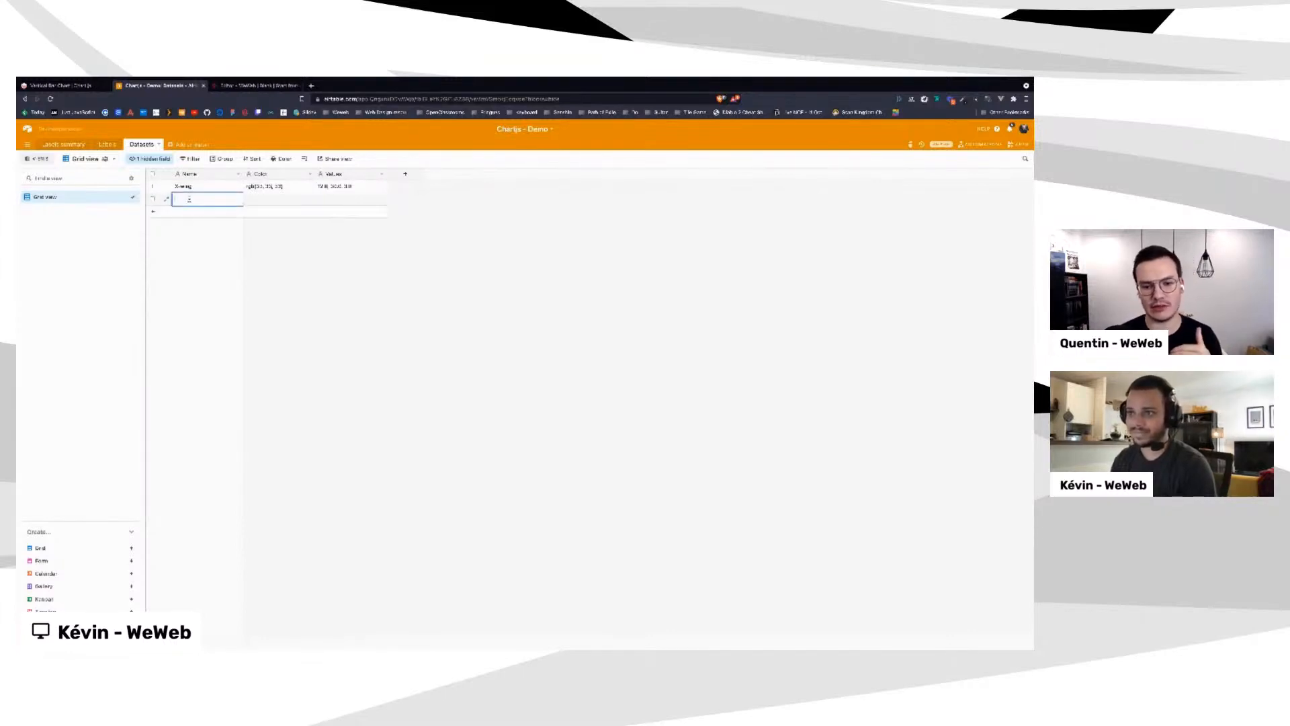
pyautogui.write('TIE fighter')
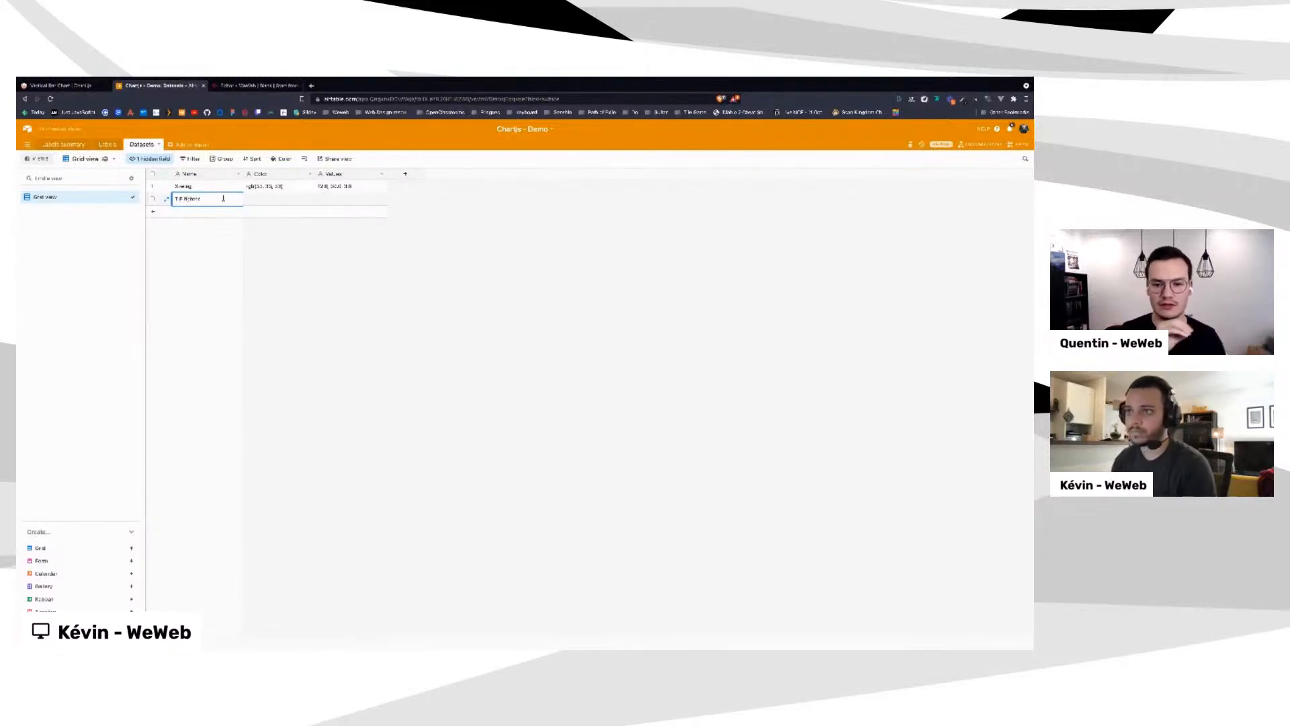
pyautogui.press('super+Tab')
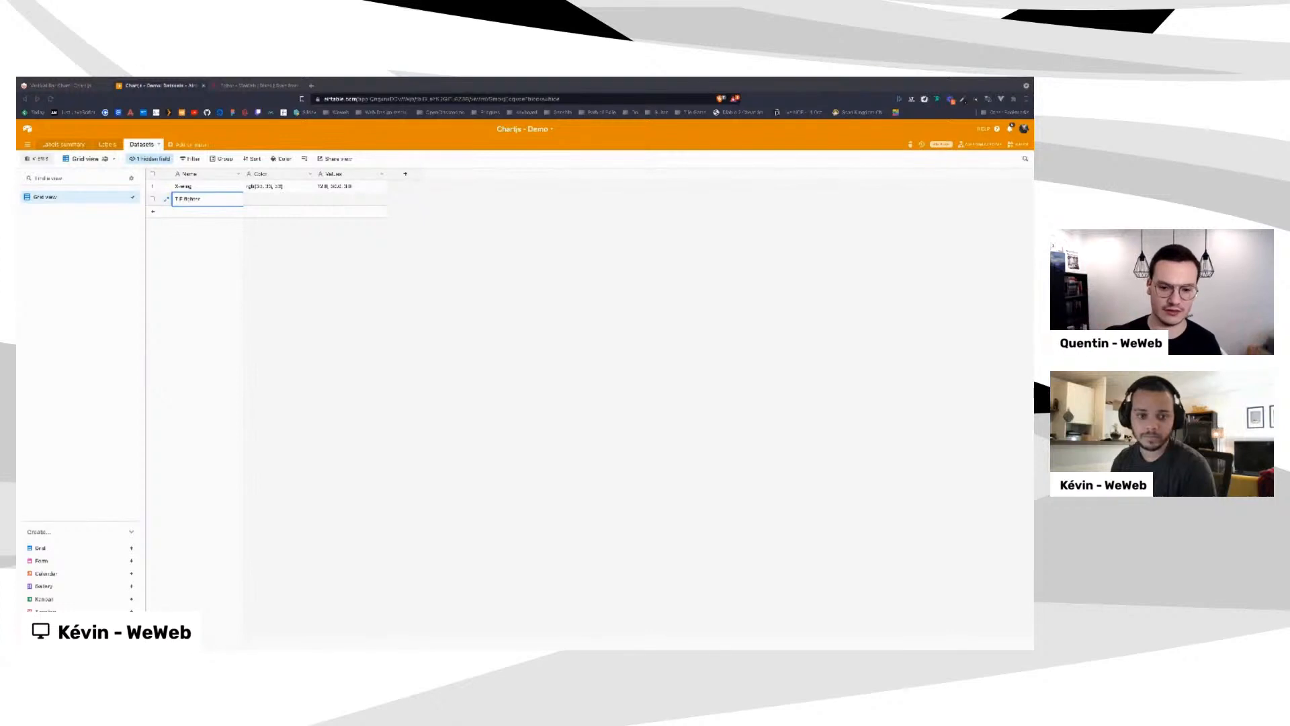
pyautogui.click(270, 201)
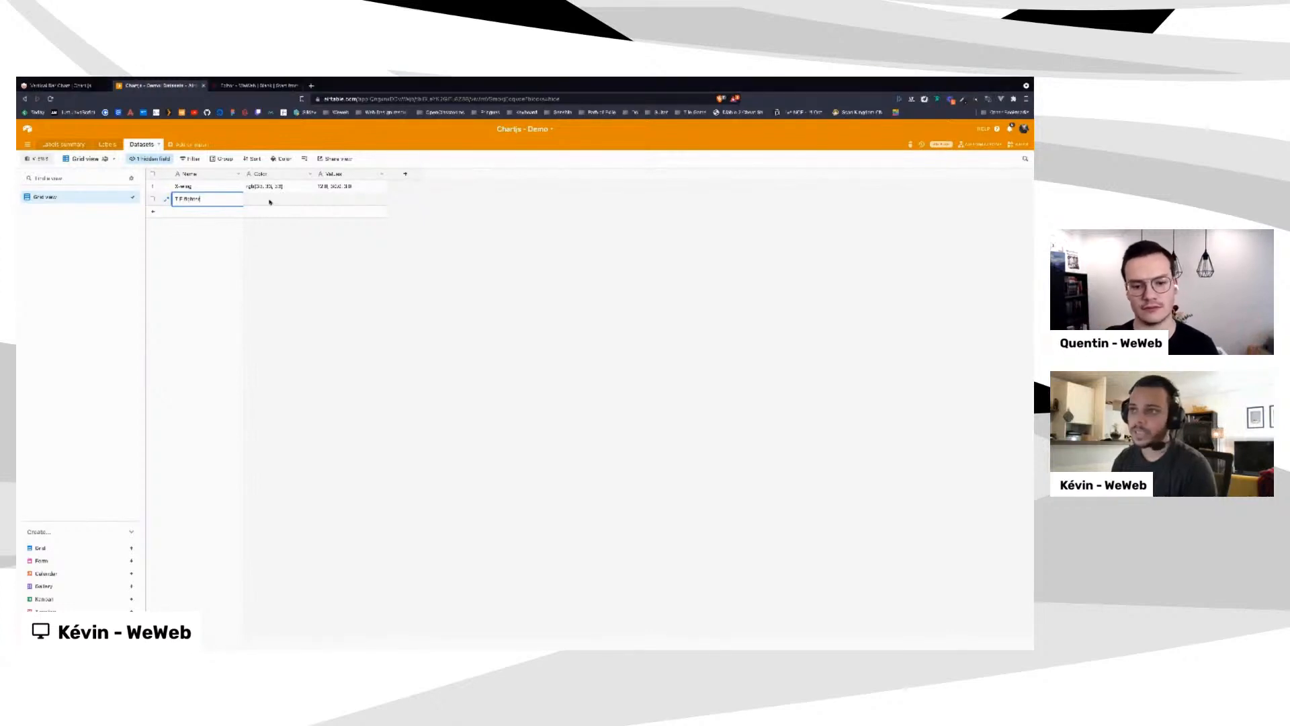
pyautogui.click(340, 198)
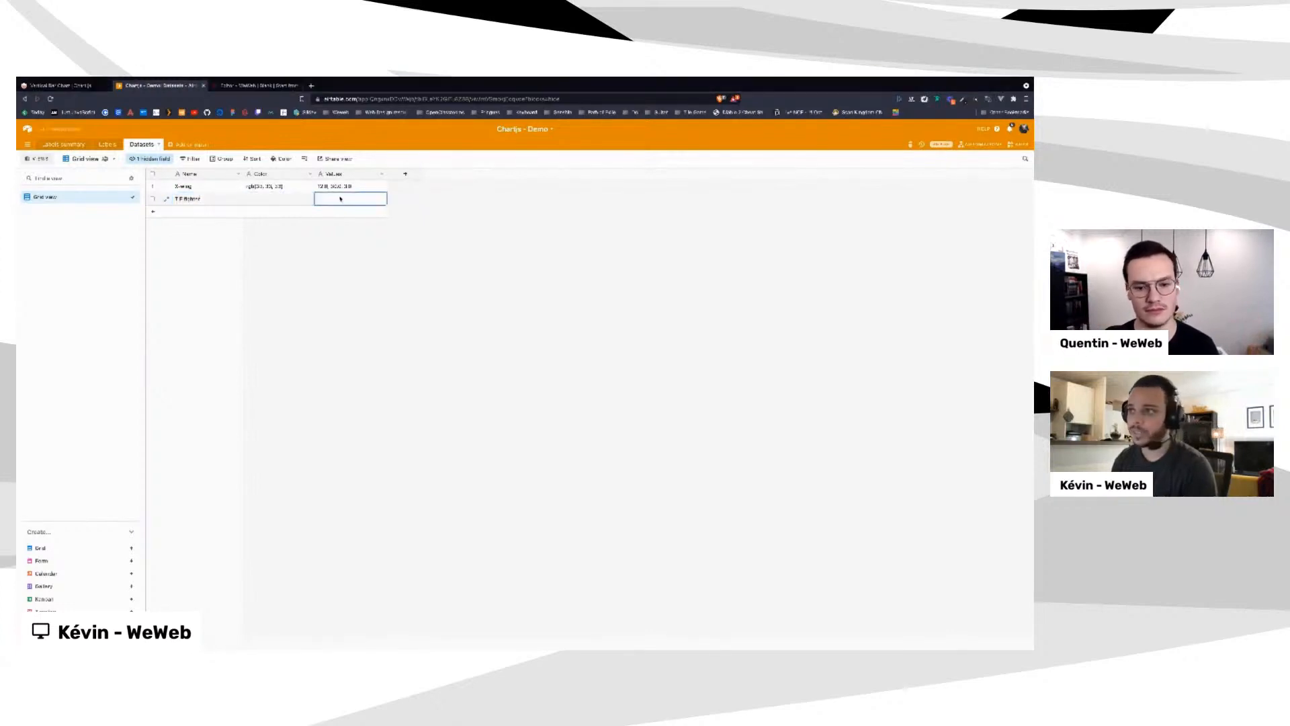
pyautogui.doubleClick(333, 200)
pyautogui.write('25, 50, 10')
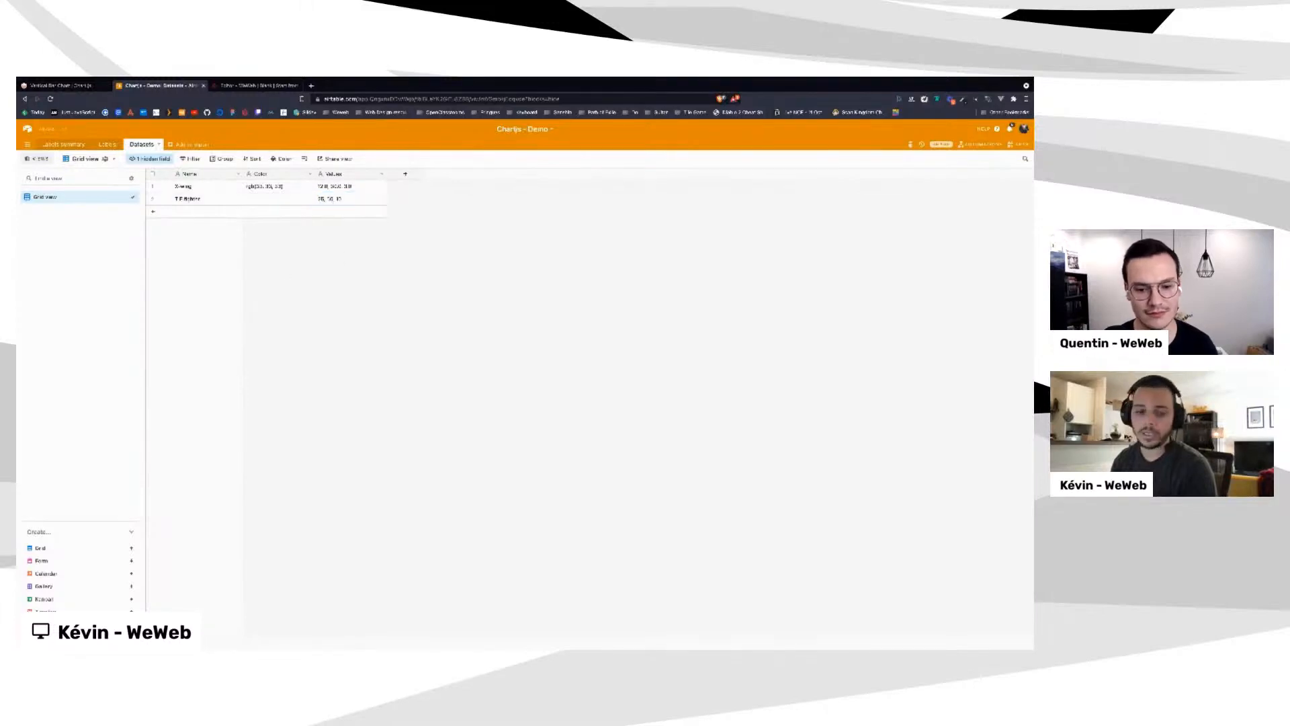
# Set the TIE fighter record's Color to rgb(247,171,73)
pyautogui.press('super+Tab')
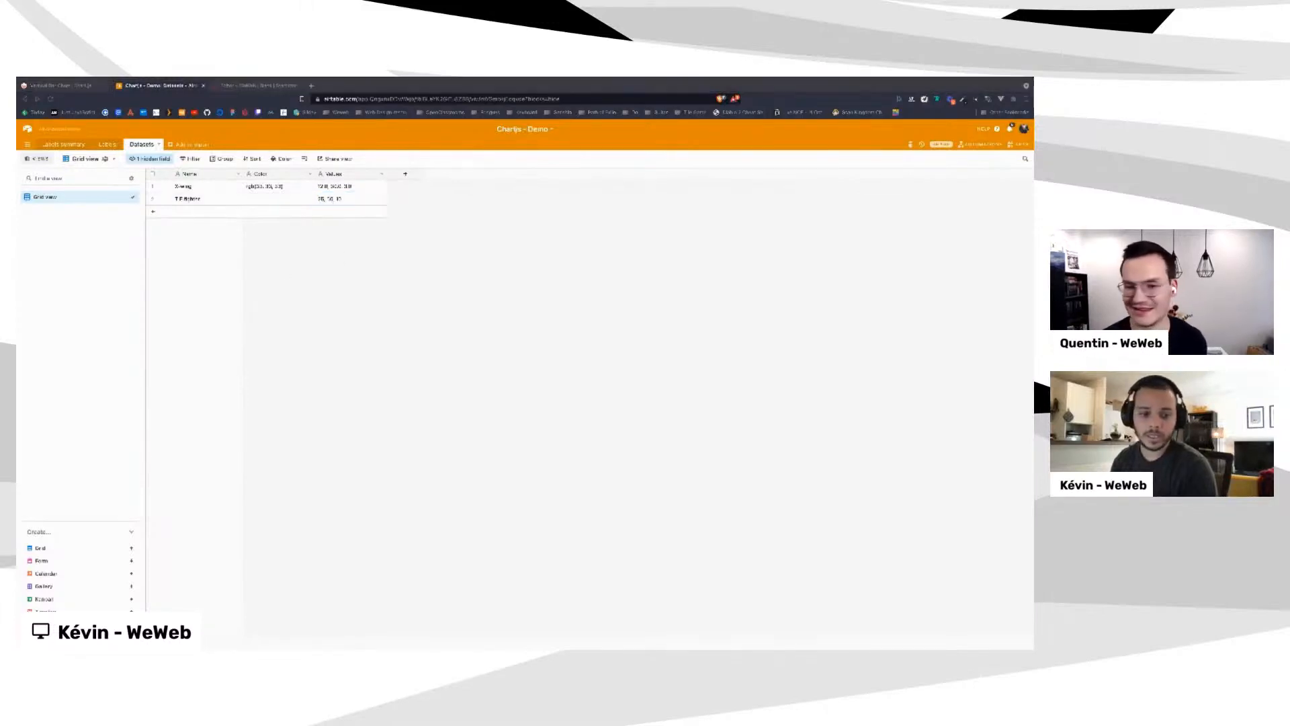
pyautogui.press('super+Tab')
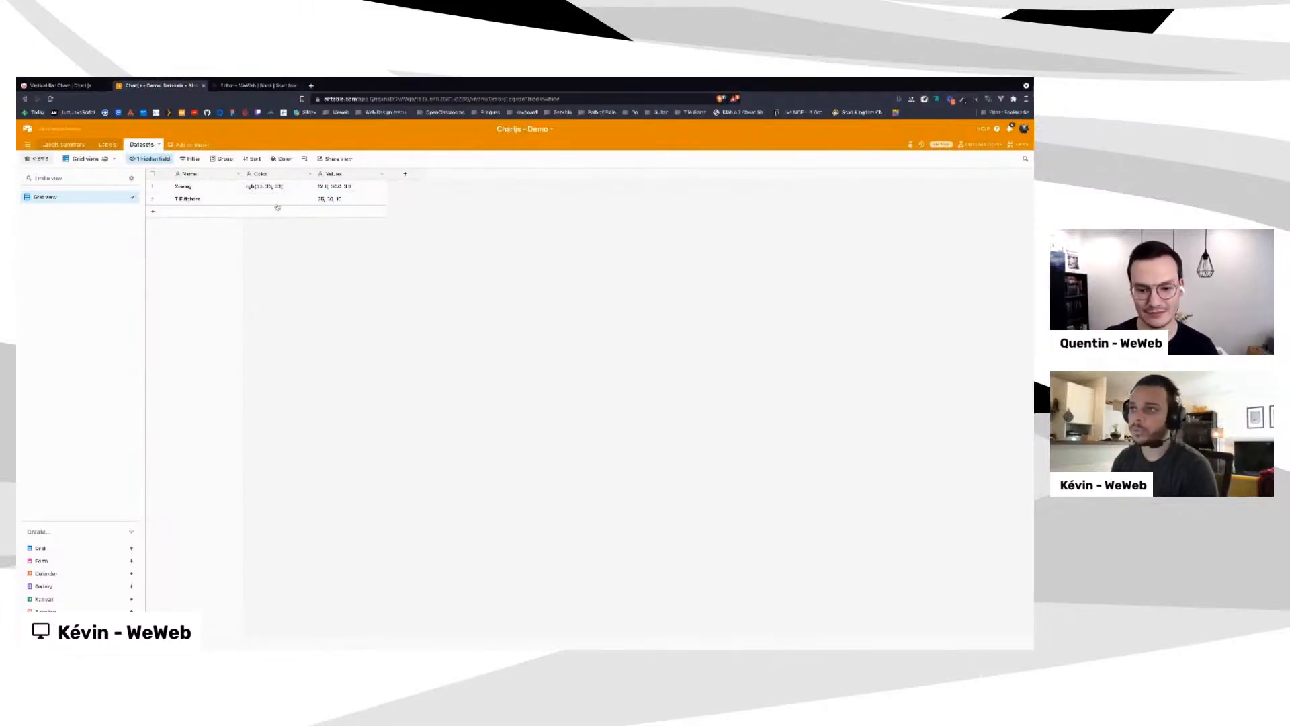
pyautogui.doubleClick(273, 199)
pyautogui.write('rgb(247, 177, 73)')
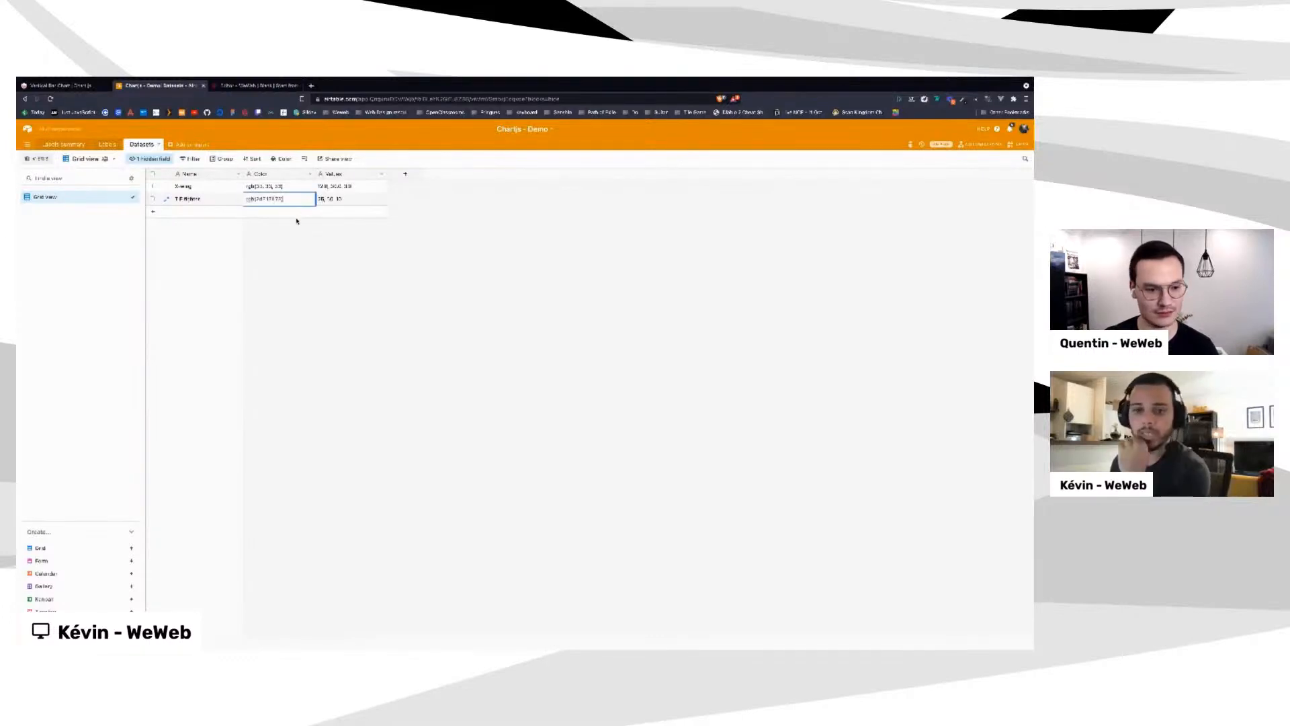
pyautogui.click(307, 265)
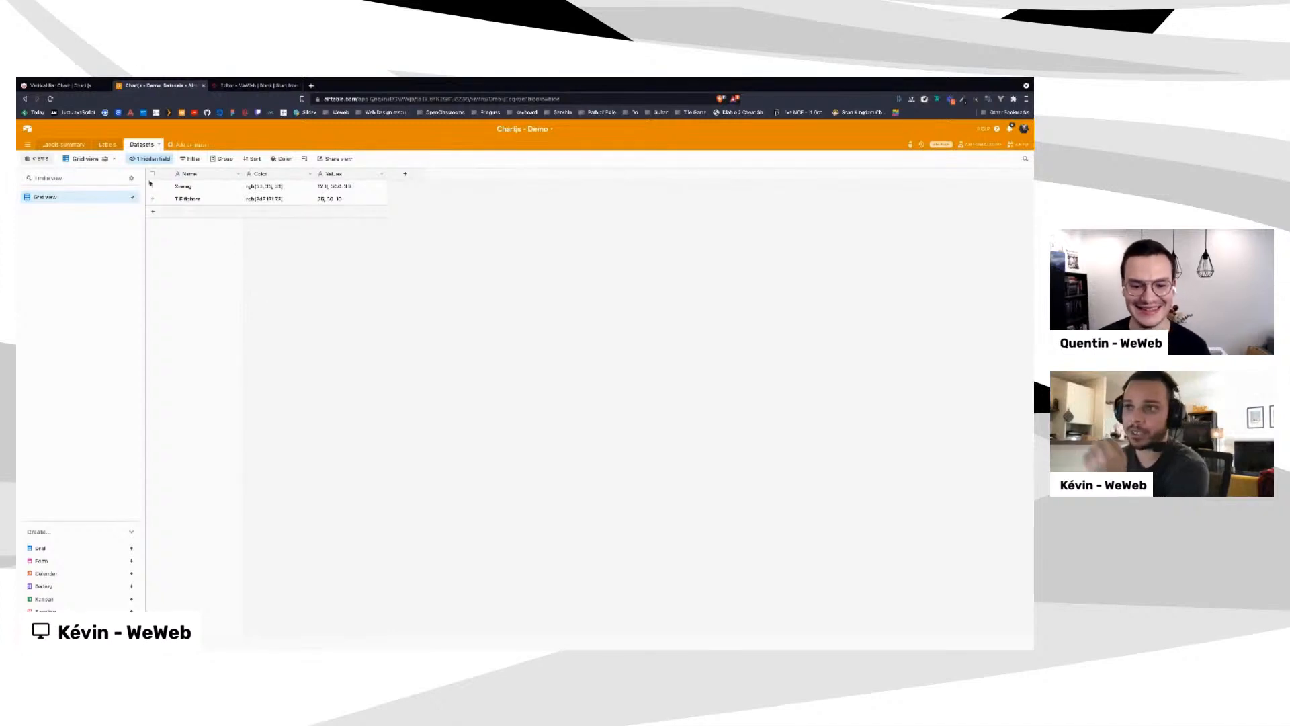
# Look over the Labels and Labels summary tables and return to the Datasets table
pyautogui.click(108, 144)
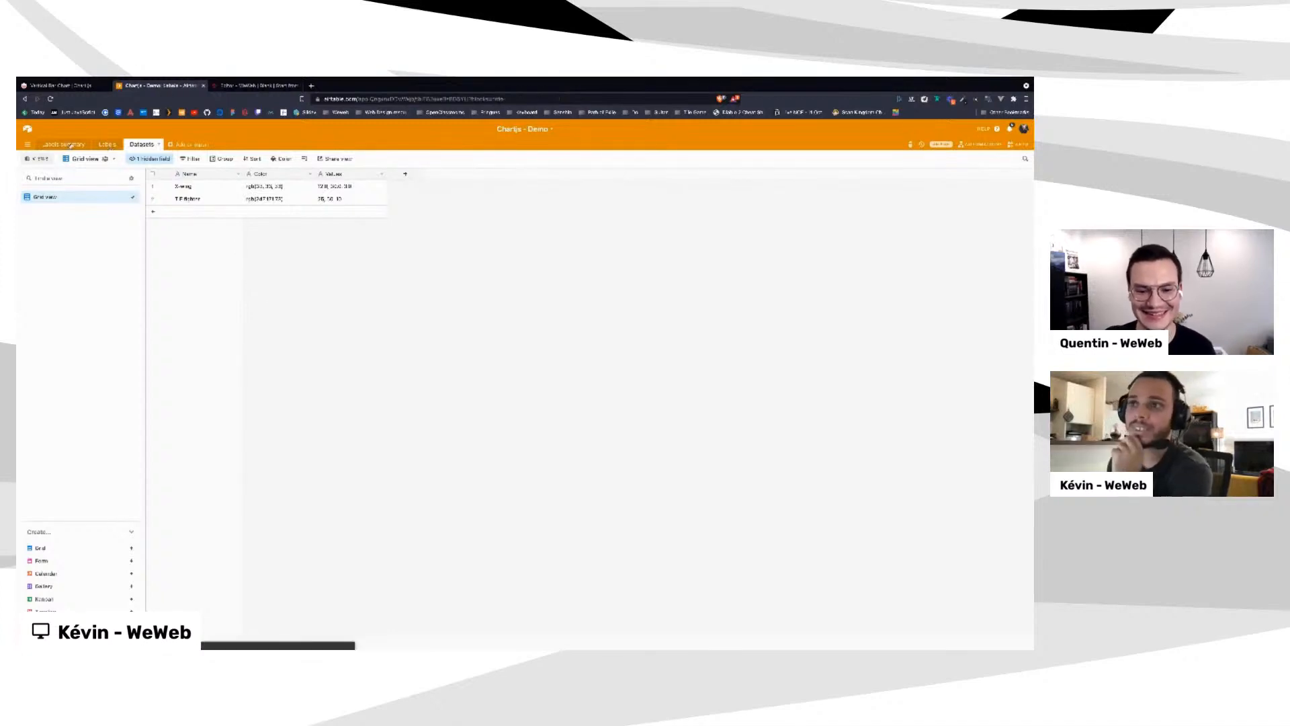
pyautogui.click(58, 145)
pyautogui.click(142, 144)
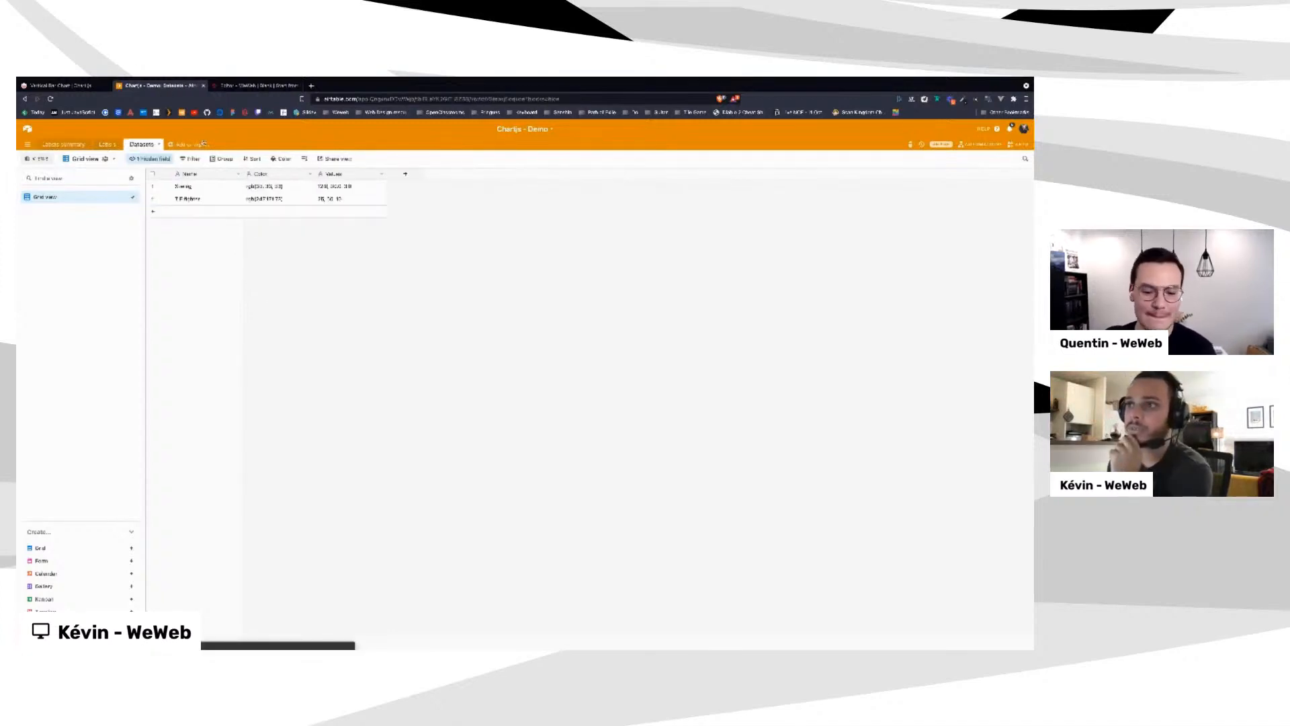
# Switch to the WeWeb editor and browse the Toolkit elements available for the page
pyautogui.click(259, 85)
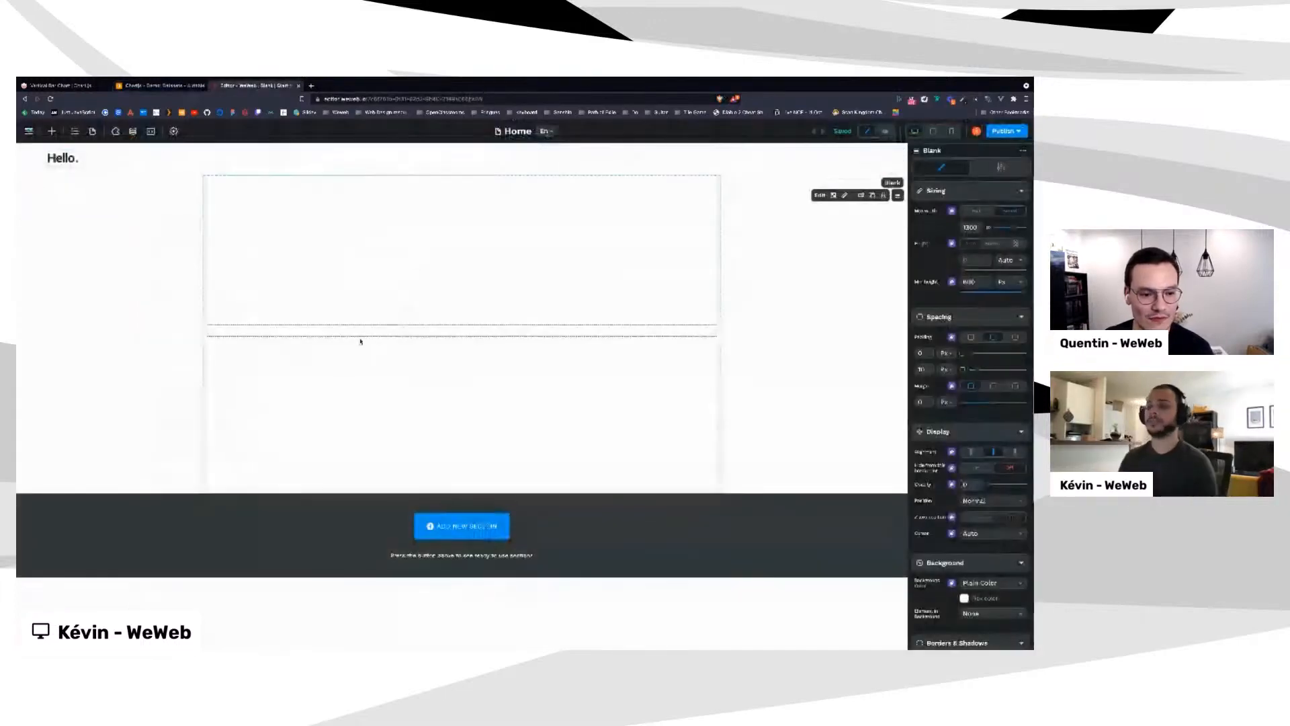
pyautogui.click(49, 133)
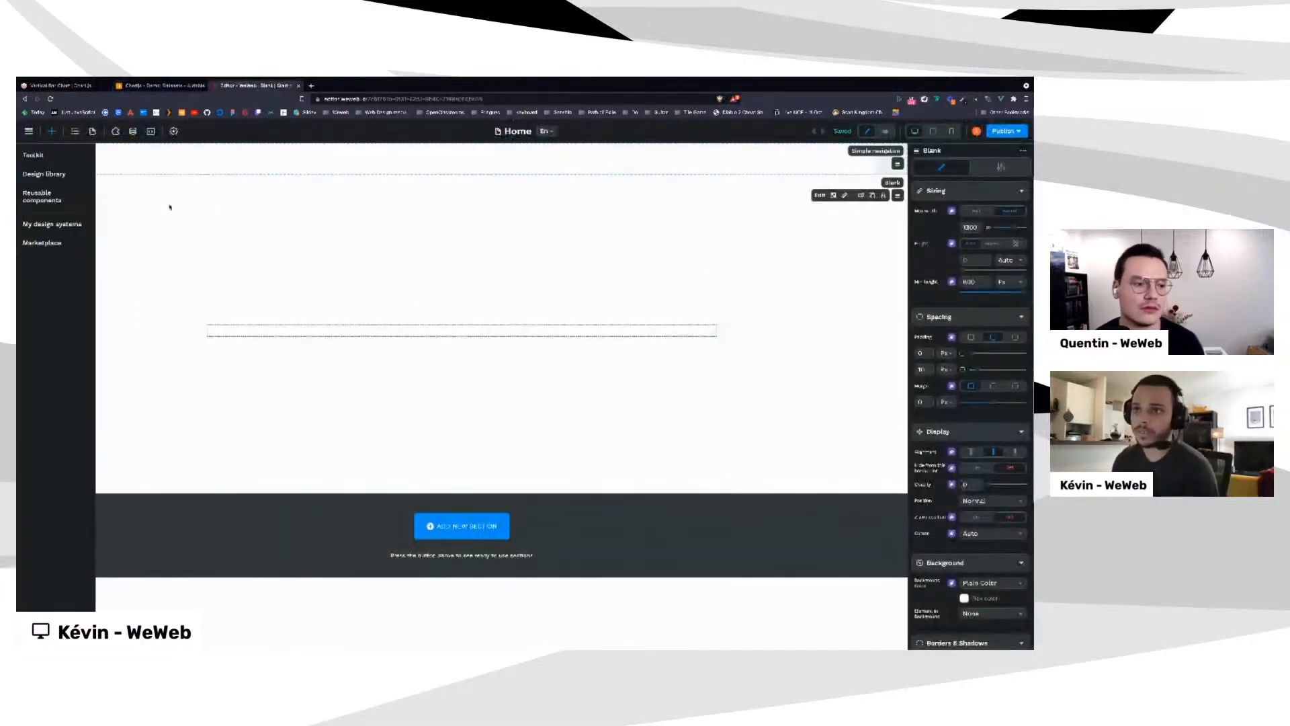
pyautogui.click(47, 156)
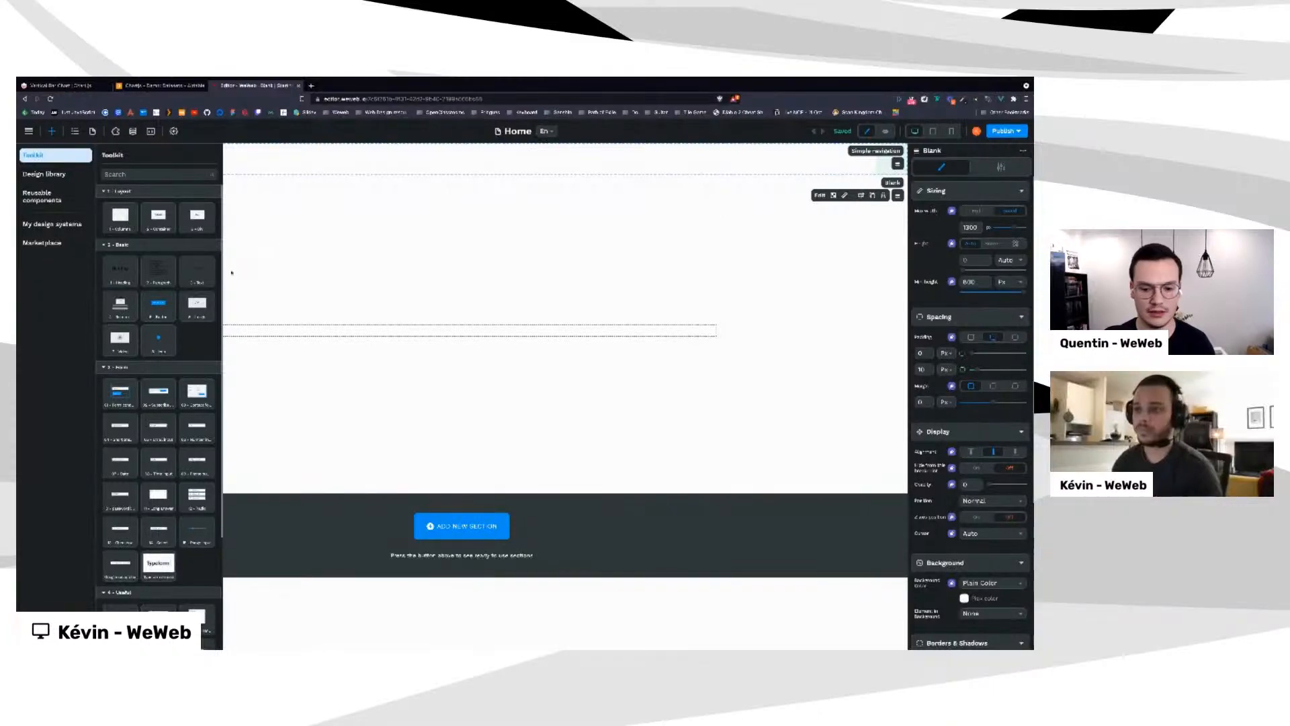
pyautogui.scroll(-3, 205, 346)
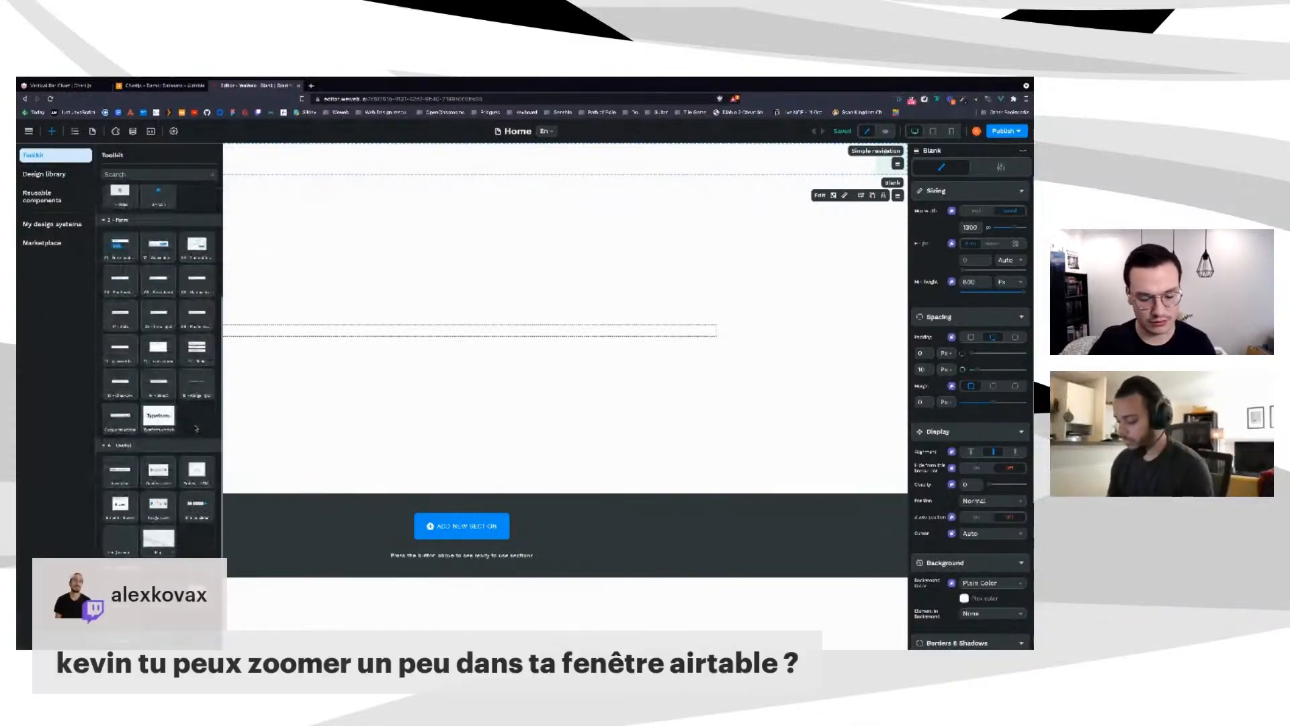
# Return to Airtable, enlarge the page display, and review the Datasets and Labels summary tables
pyautogui.hotkey('ctrl', '+')
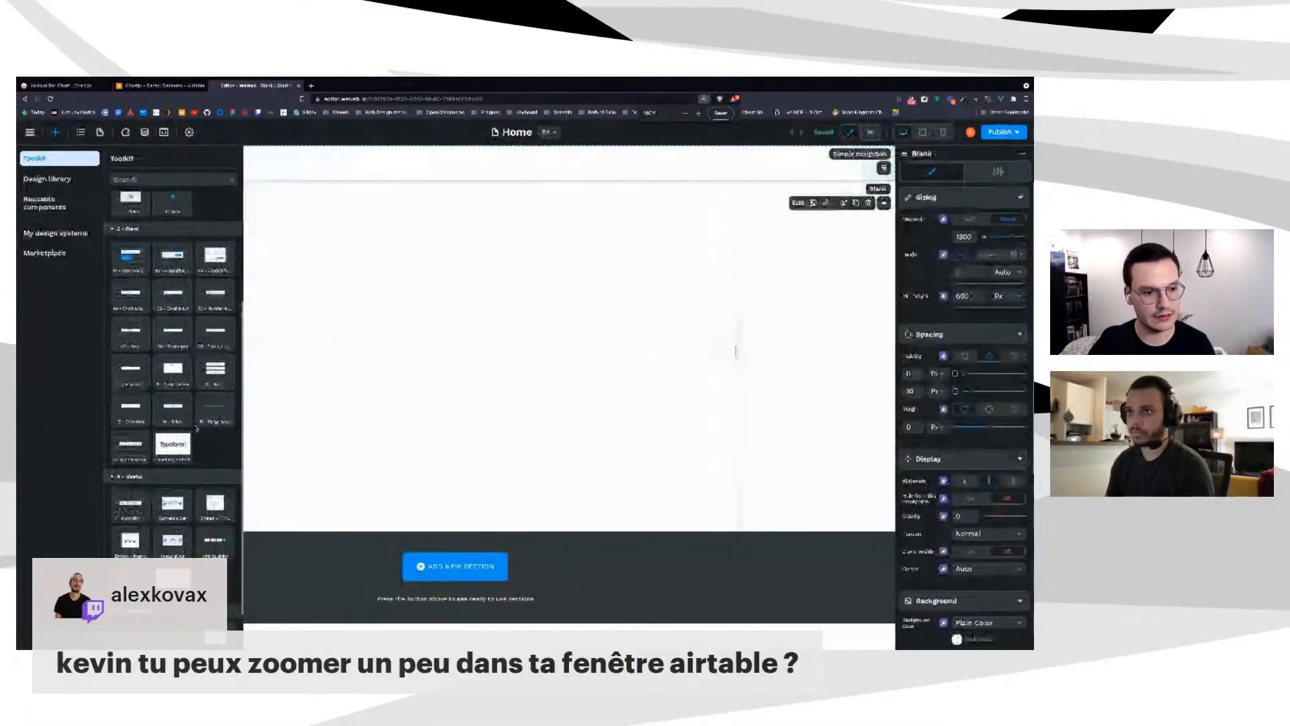
pyautogui.hotkey('ctrl', 'shift', 'Tab')
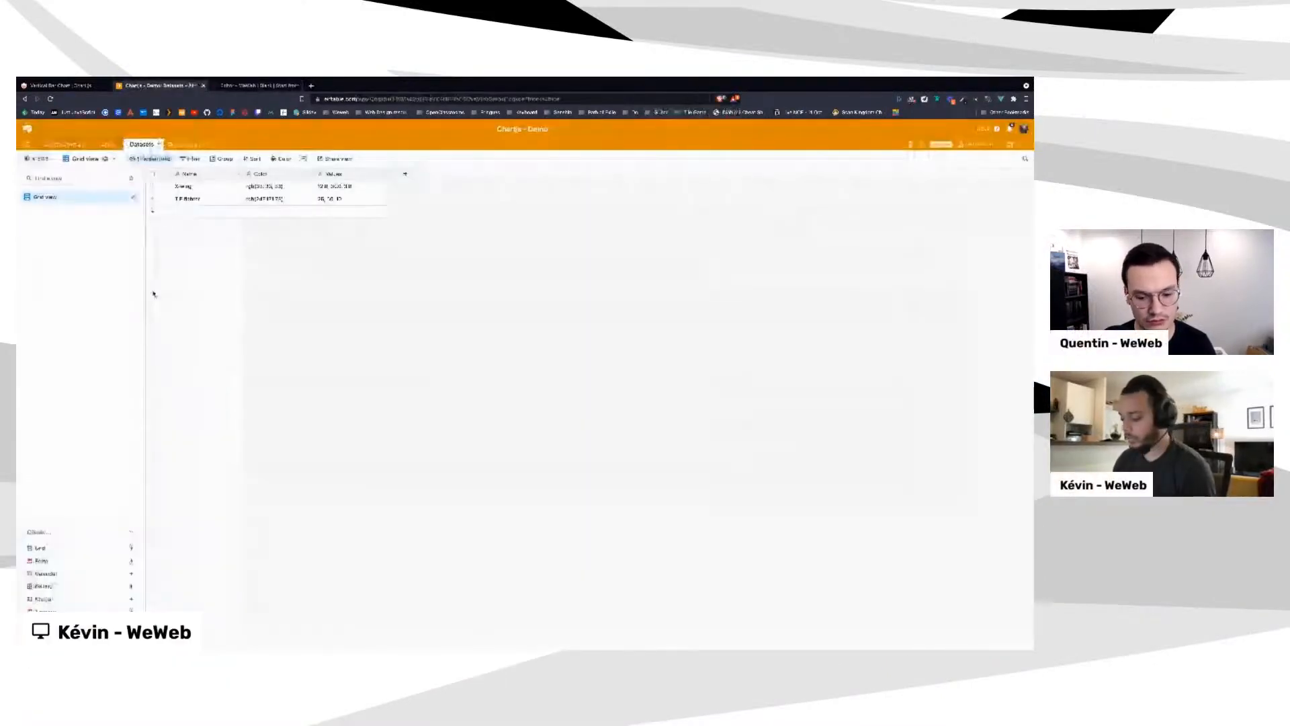
pyautogui.hotkey('ctrl', '+')
pyautogui.hotkey('ctrl', '+')
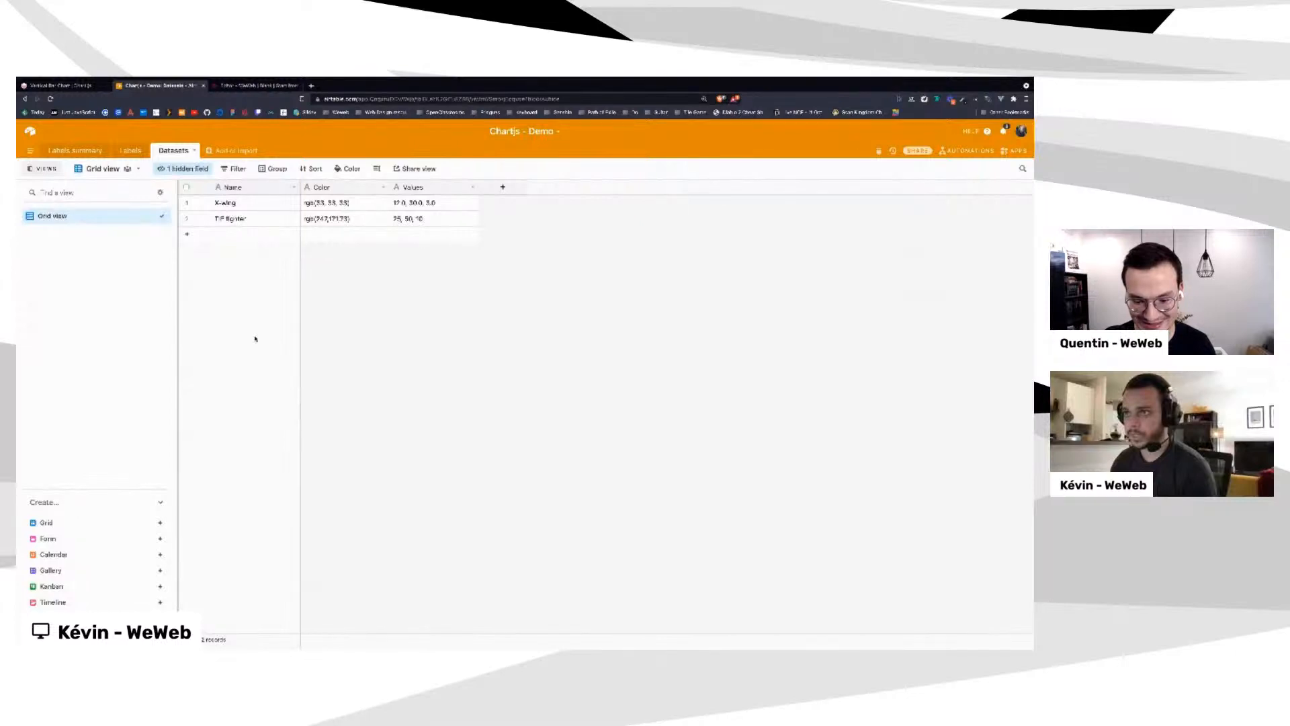
pyautogui.hotkey('ctrl', '+')
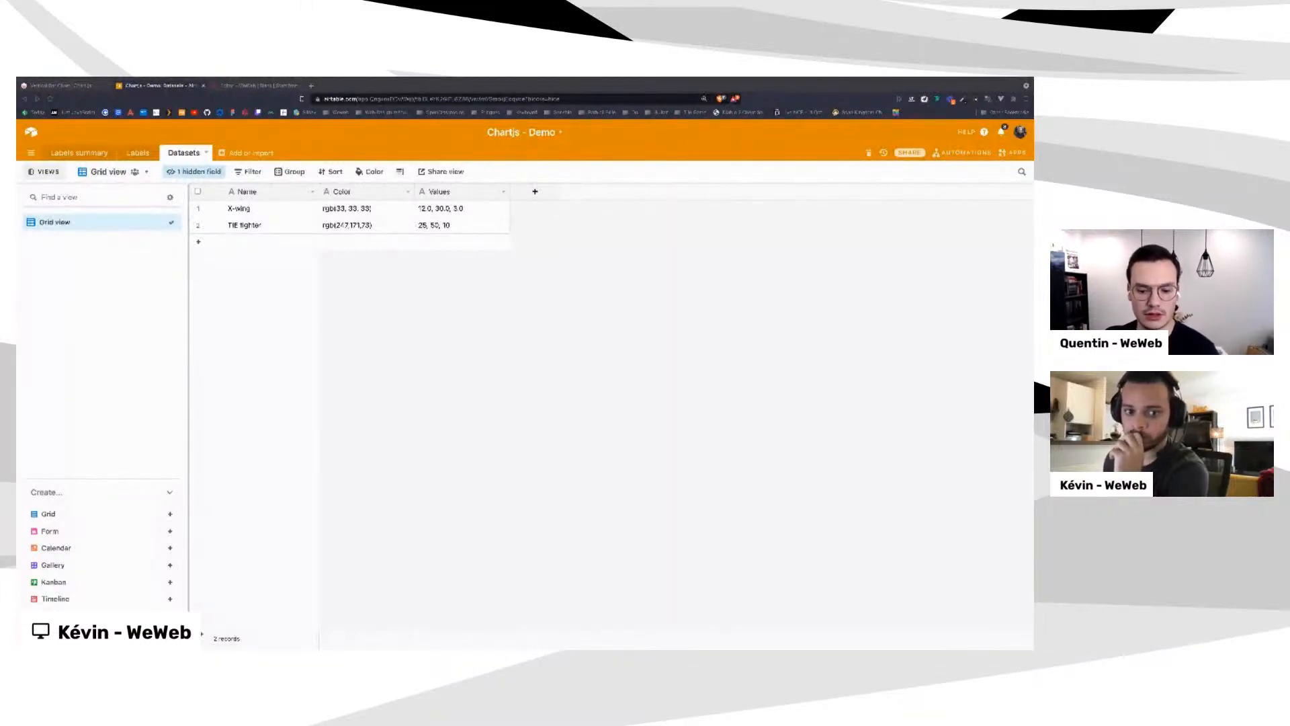
pyautogui.click(426, 345)
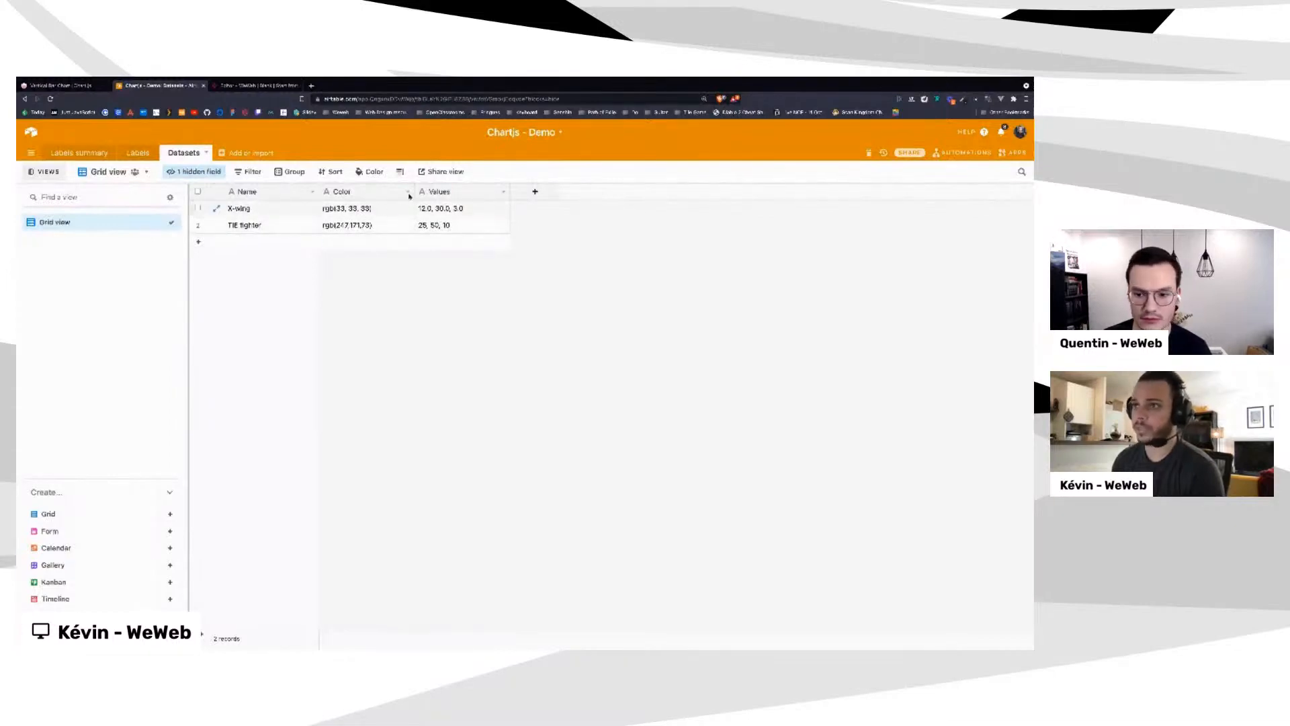
pyautogui.click(70, 154)
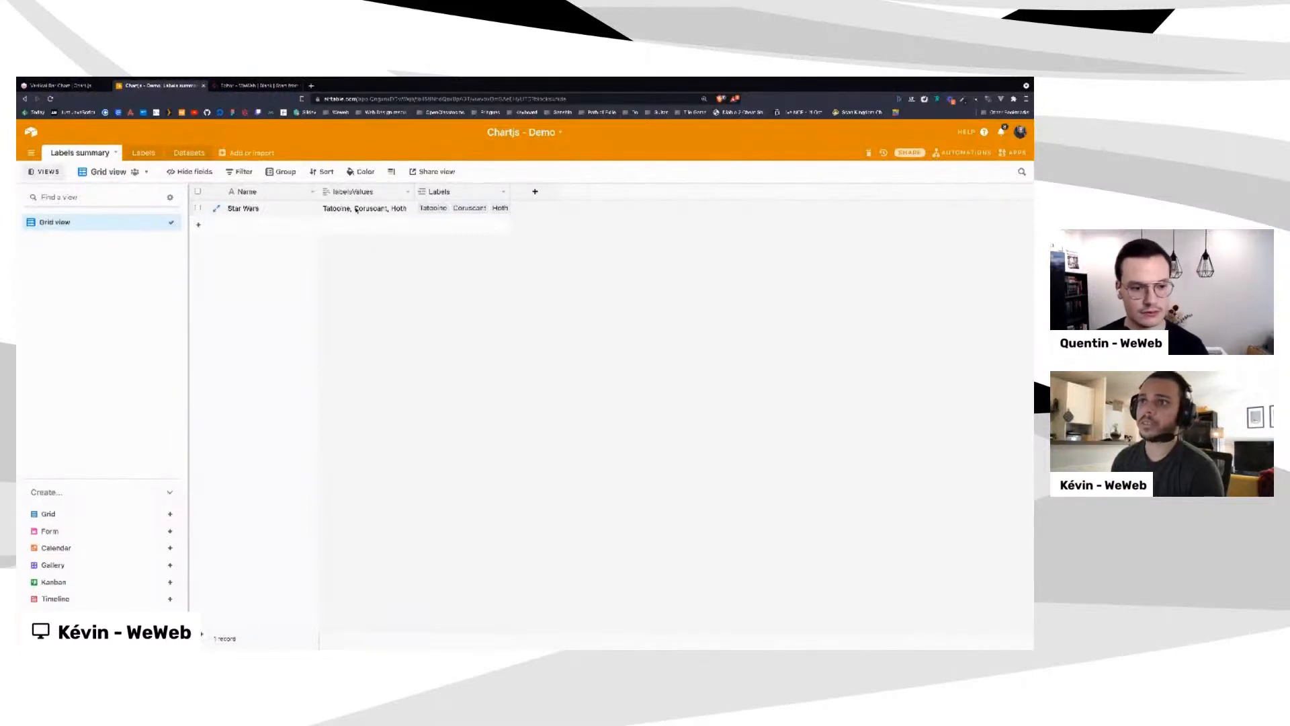
# Switch to the WeWeb editor and add a Heading element to the blank section of the Home page
pyautogui.click(248, 87)
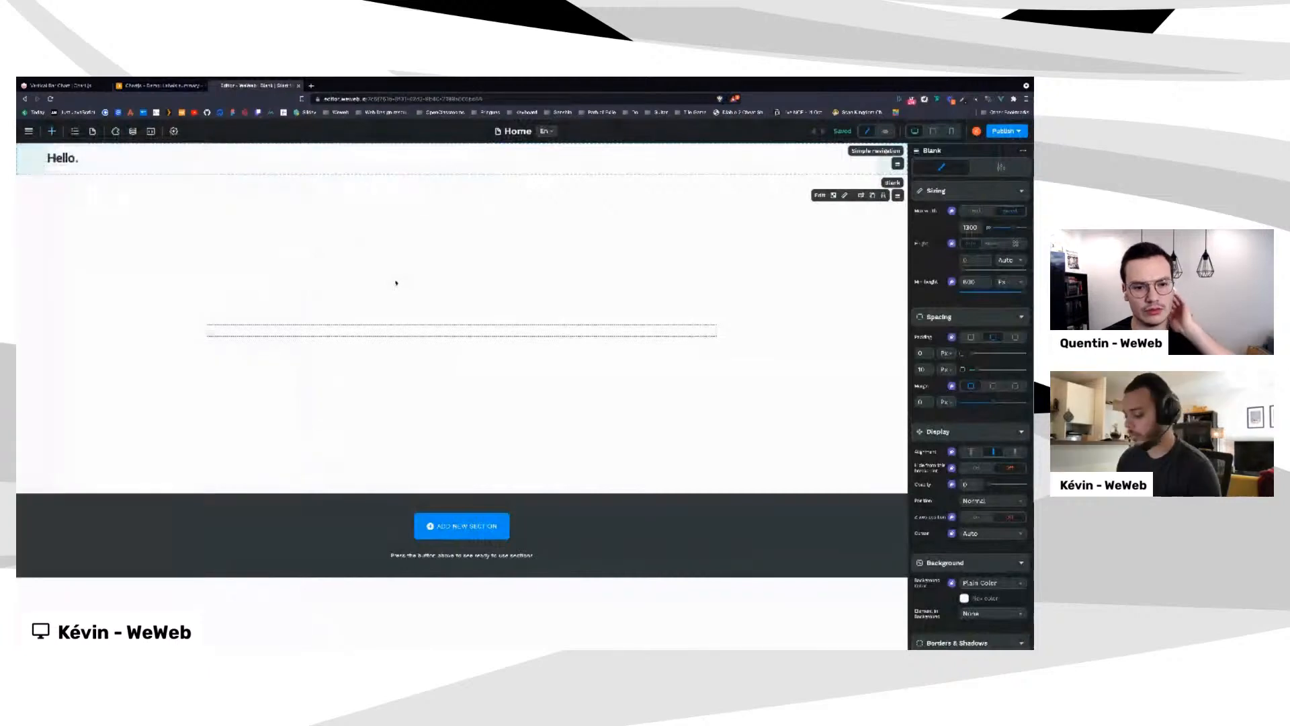
pyautogui.hotkey('ctrl', '+')
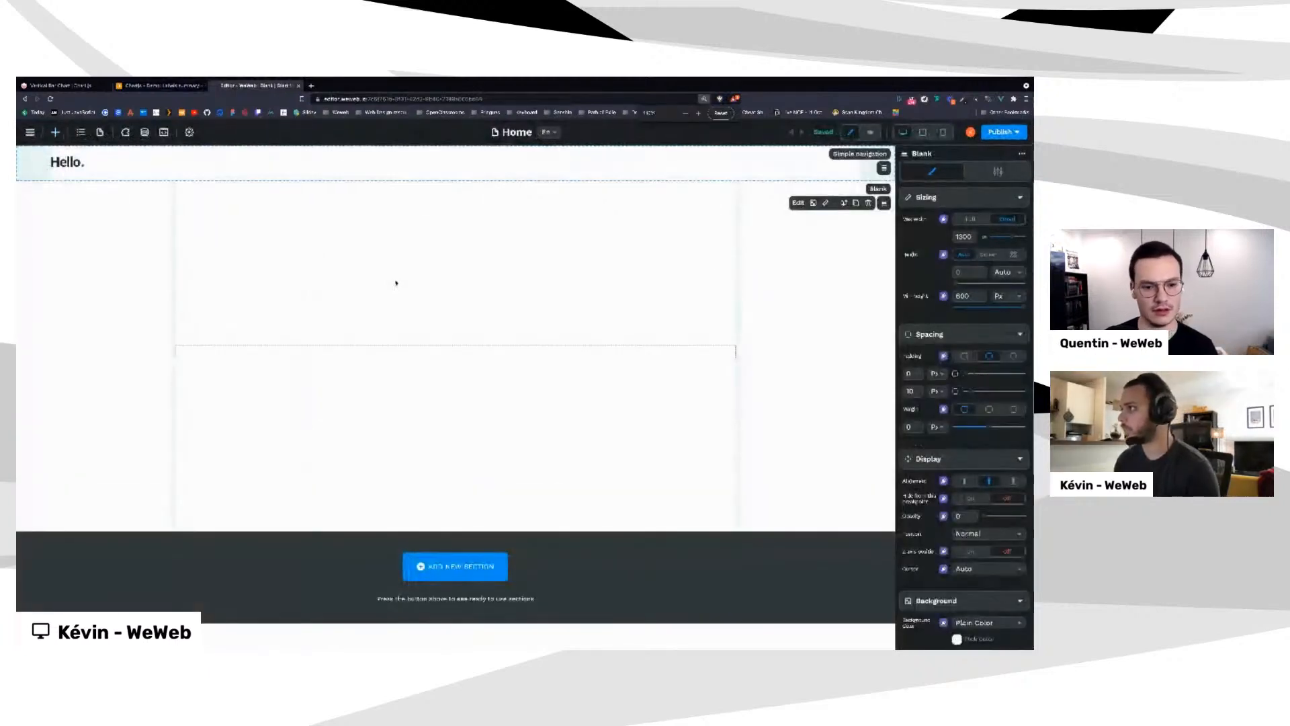
pyautogui.hotkey('ctrl', '+')
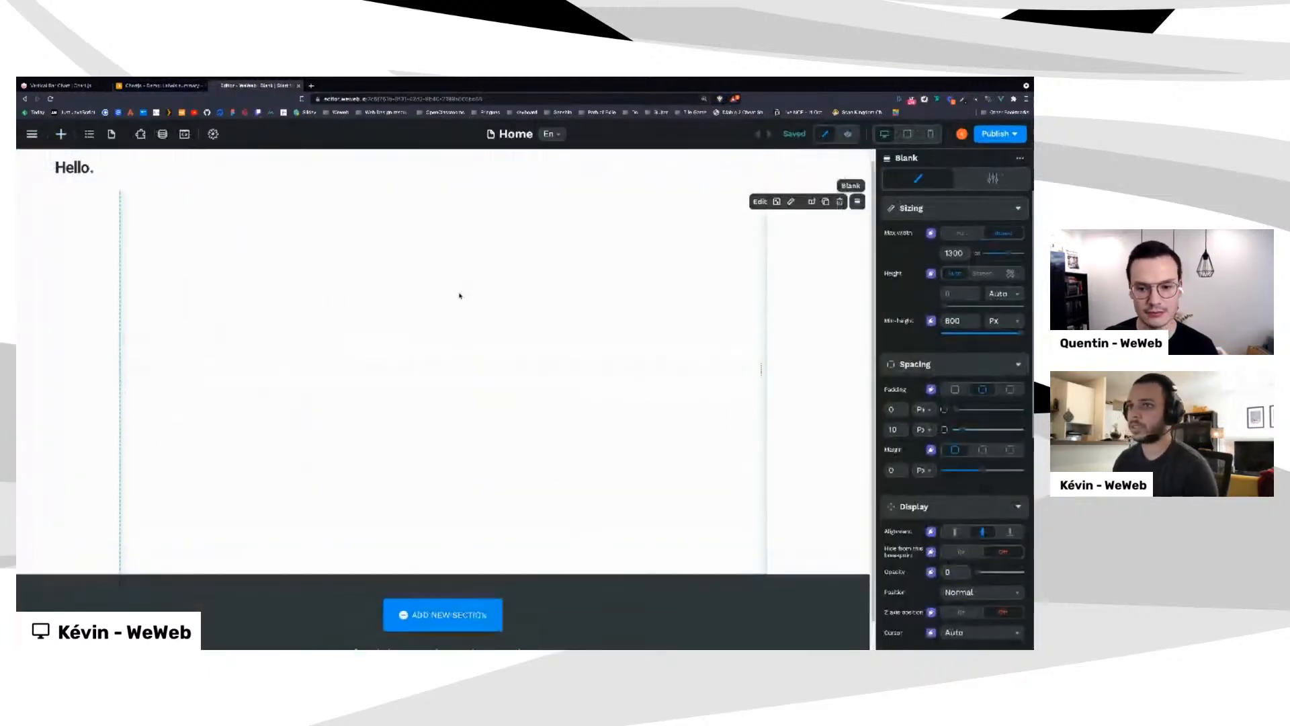
pyautogui.click(60, 136)
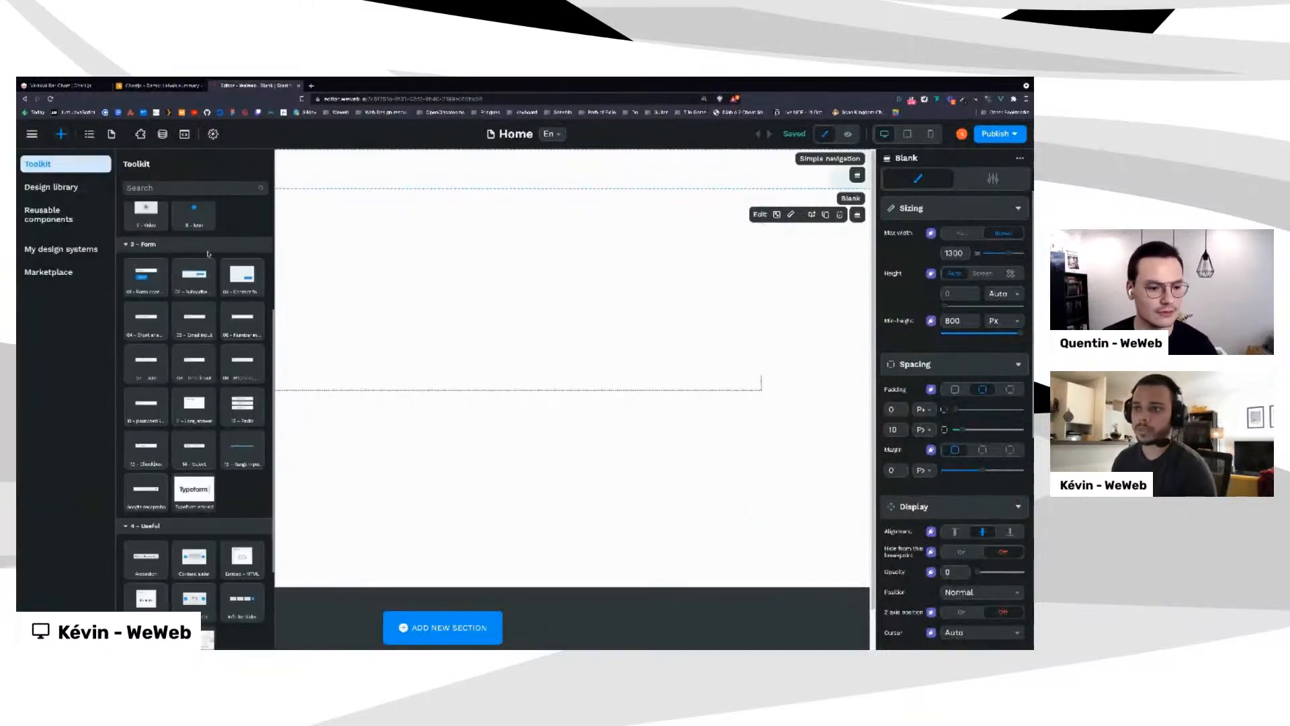
pyautogui.scroll(3, 207, 253)
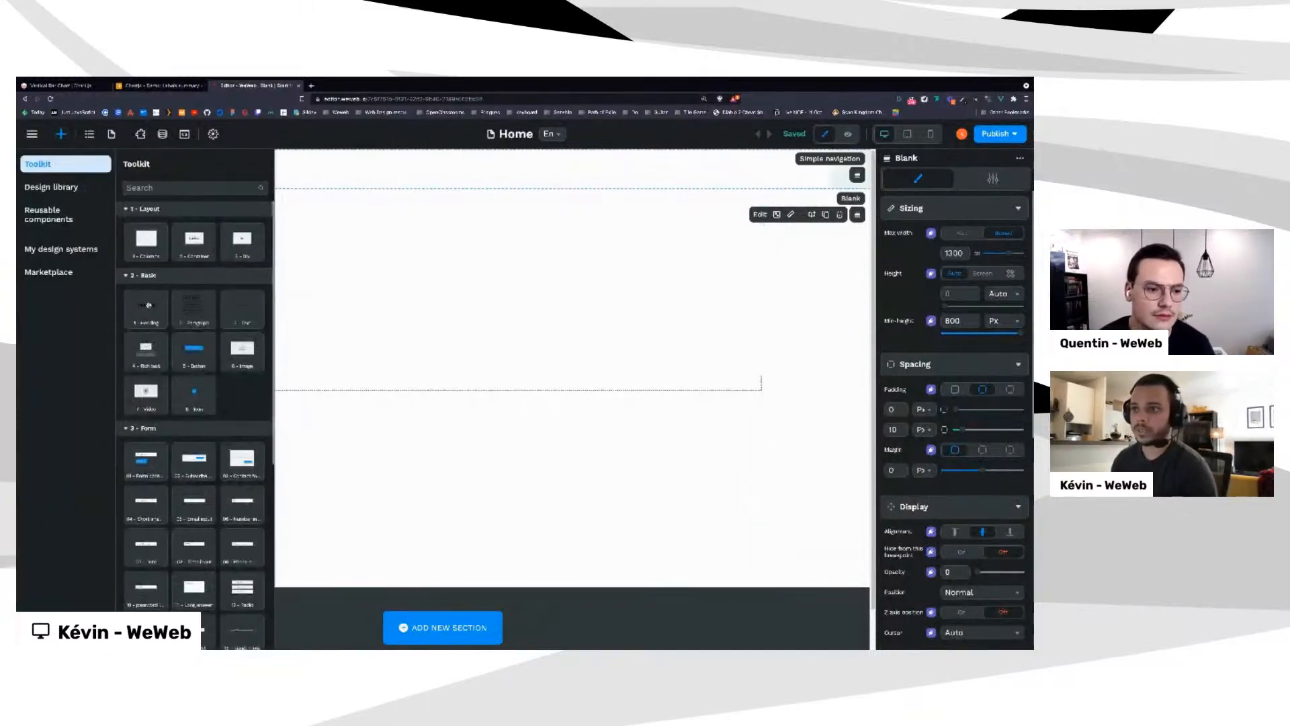
pyautogui.moveTo(148, 304); pyautogui.dragTo(302, 380)
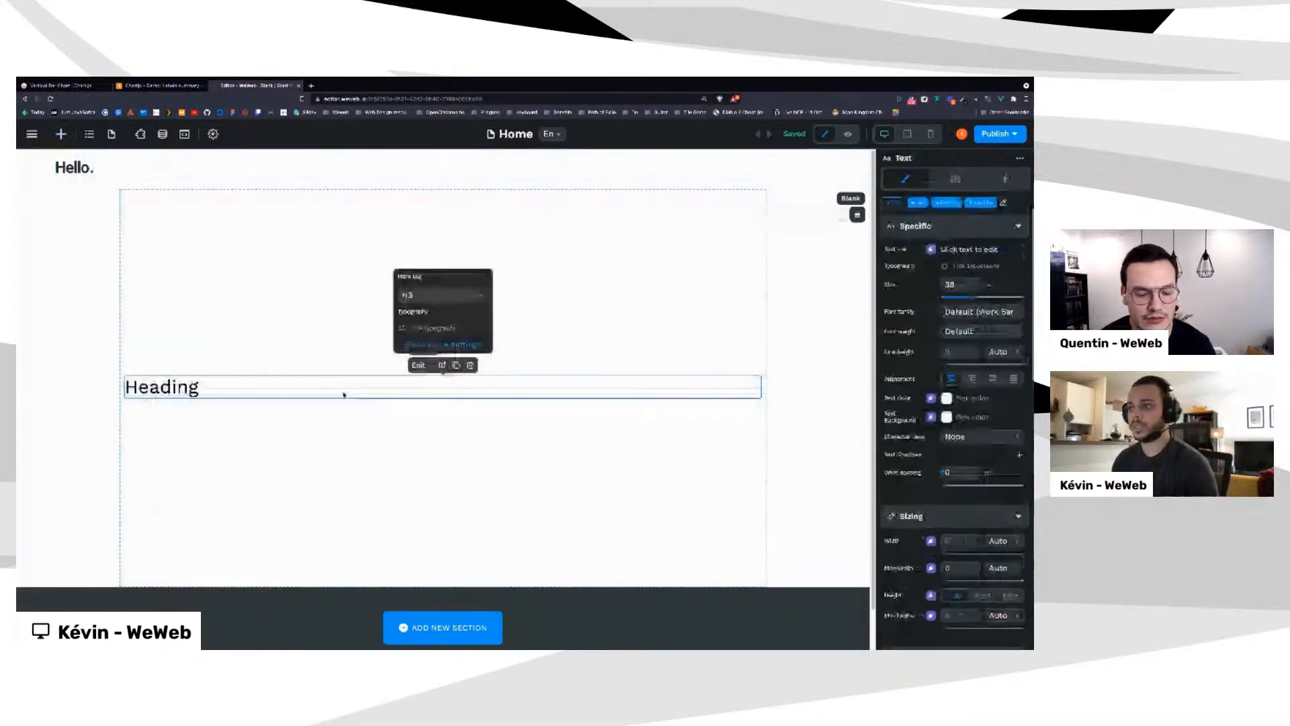
# Replace the new heading's text with "Dataviz"
pyautogui.click(184, 389)
pyautogui.doubleClick(182, 388)
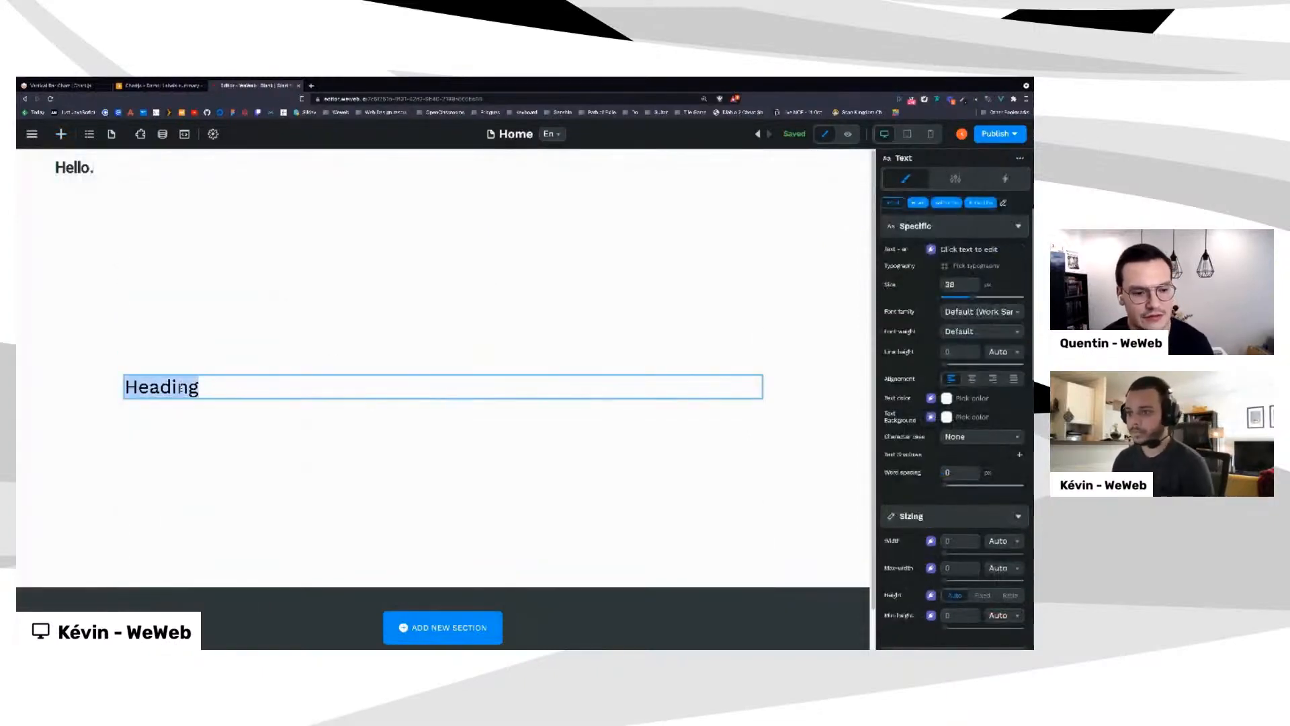
pyautogui.write('Datavi')
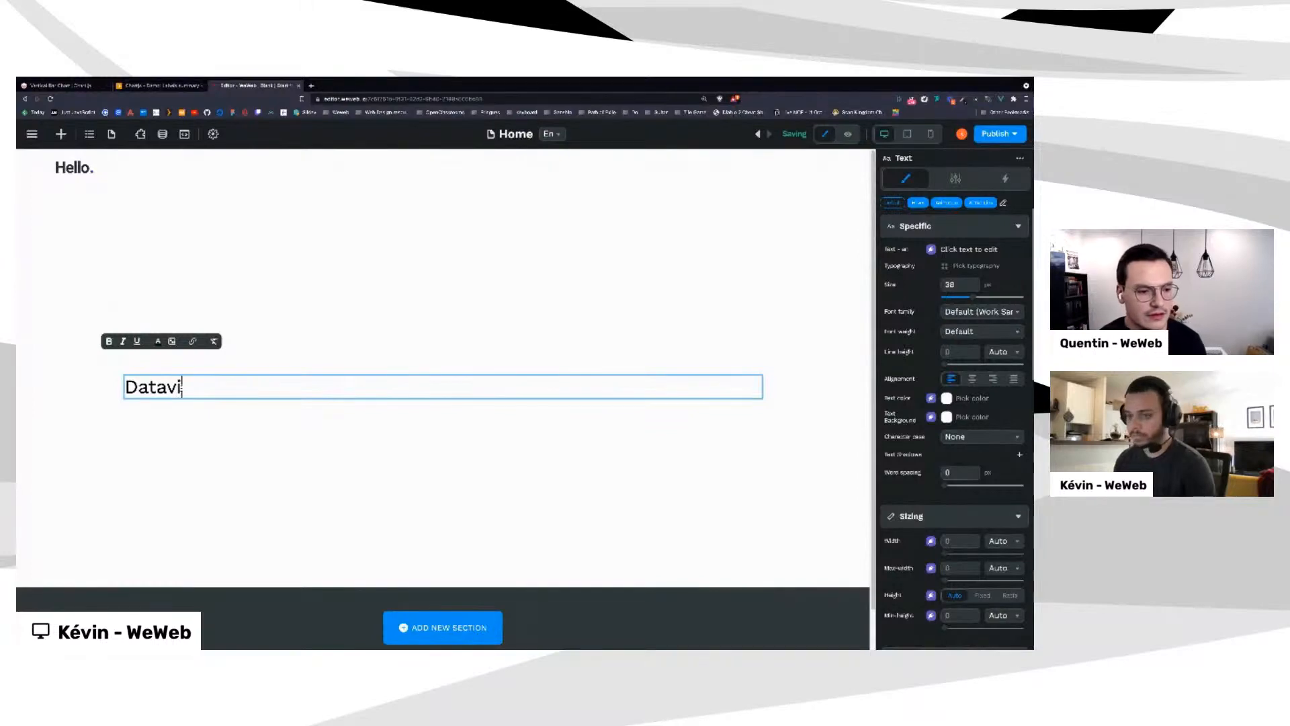
pyautogui.write('z')
pyautogui.click(203, 418)
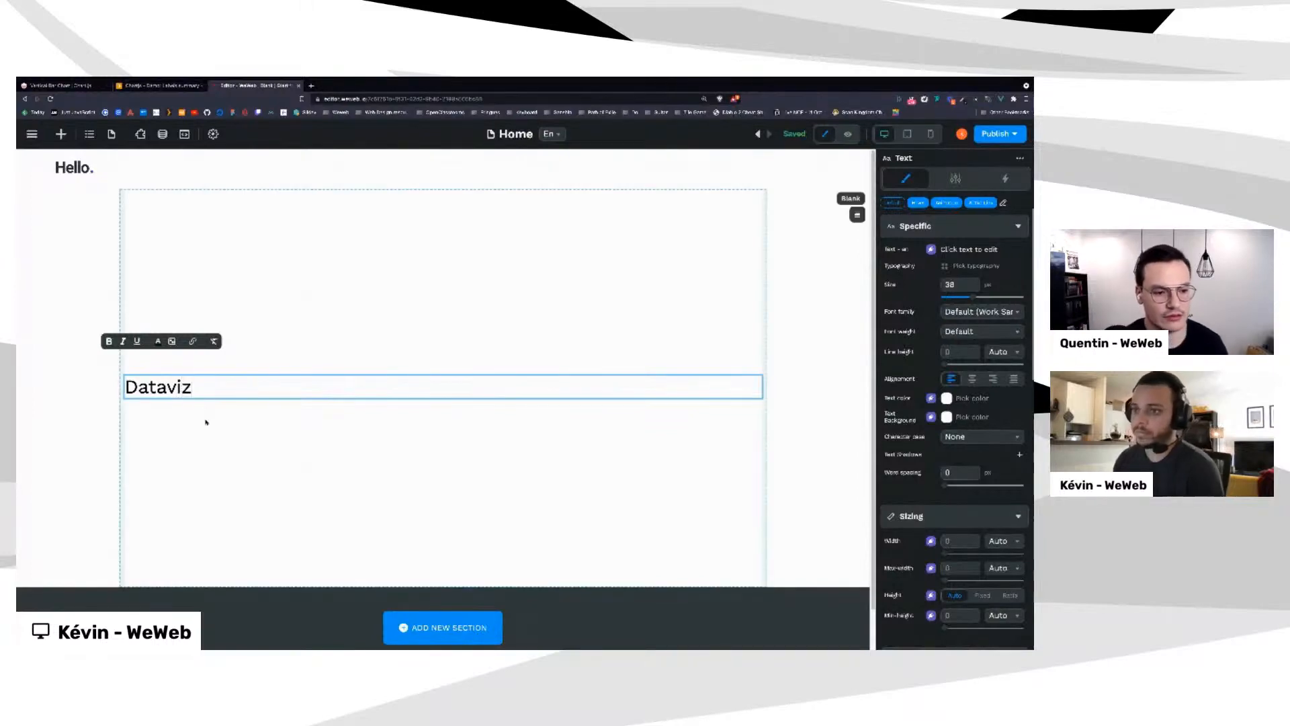
# Give the Dataviz heading separate margins per side and set its bottom margin to 40 px
pyautogui.click(210, 387)
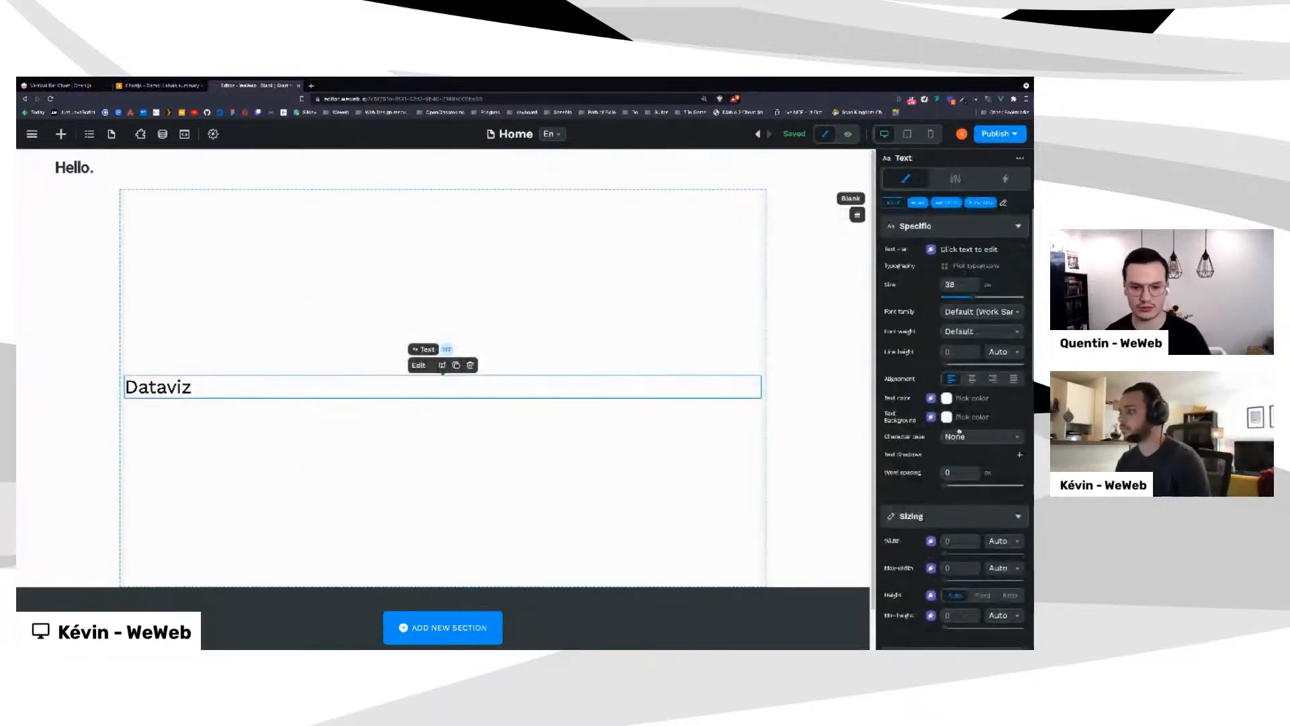
pyautogui.scroll(-5, 959, 431)
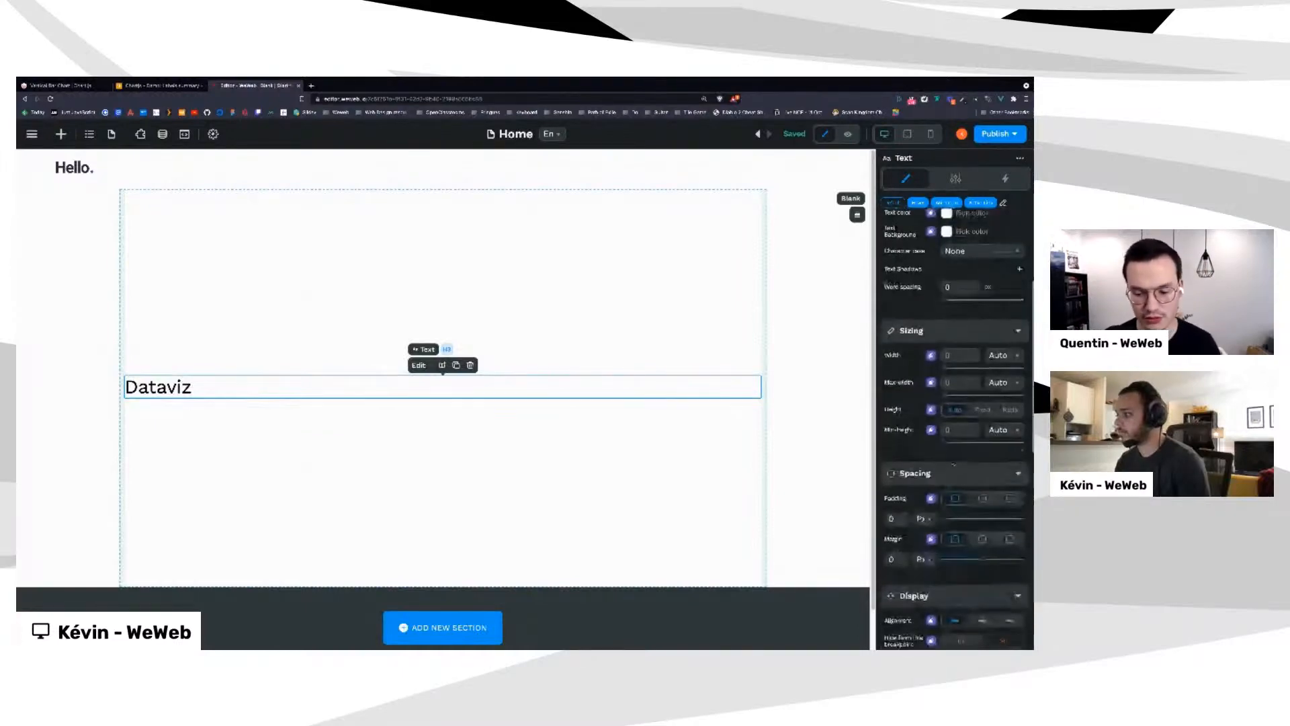
pyautogui.click(1010, 524)
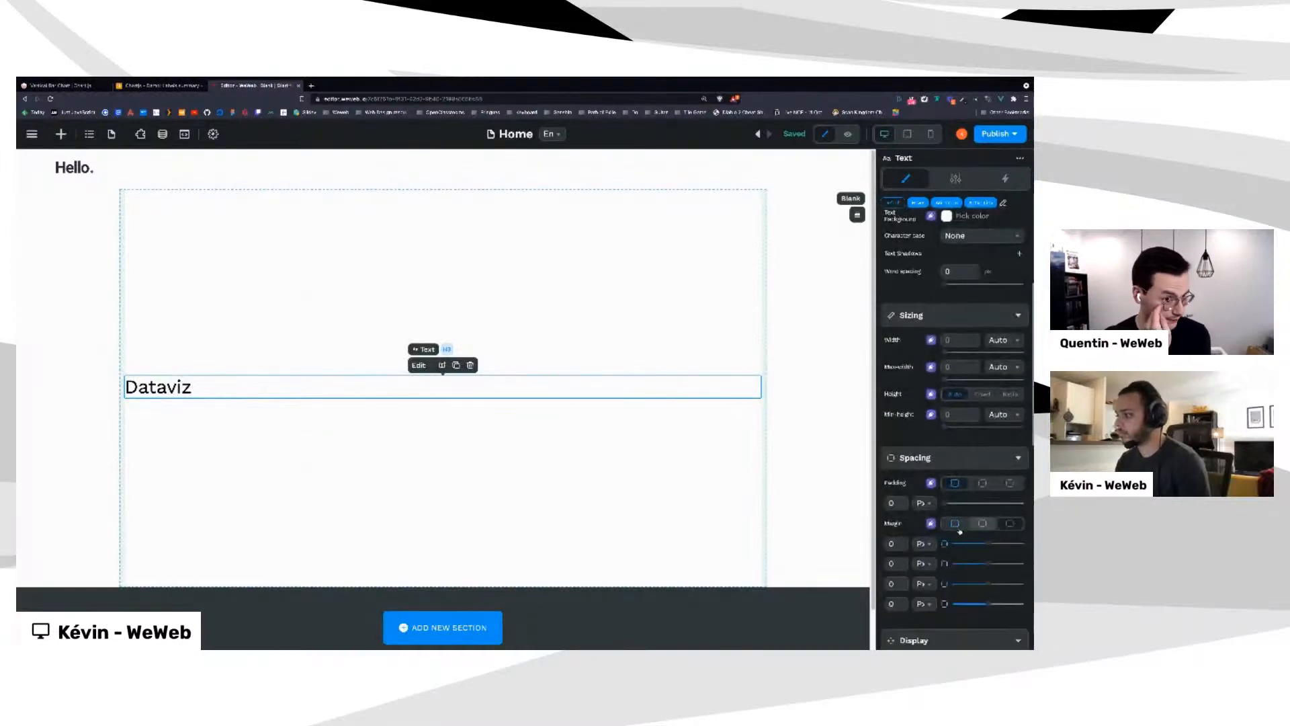
pyautogui.click(893, 565)
pyautogui.write('42')
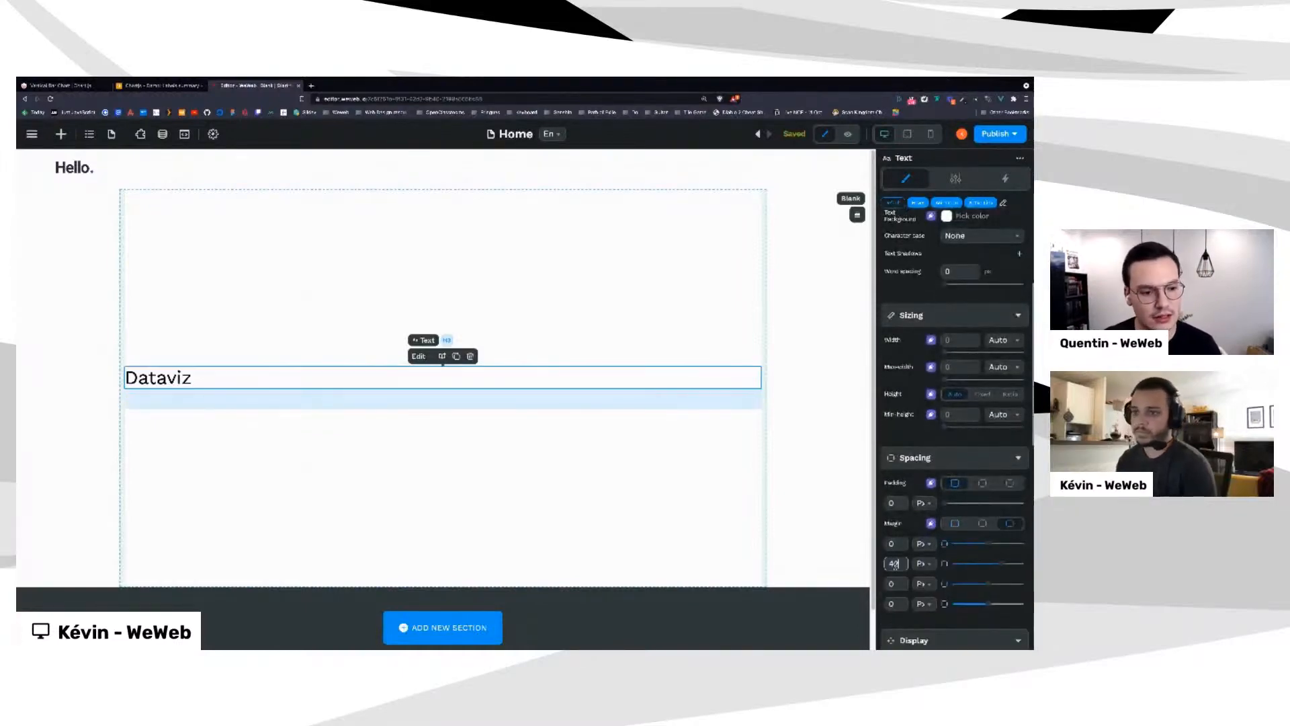
pyautogui.click(266, 446)
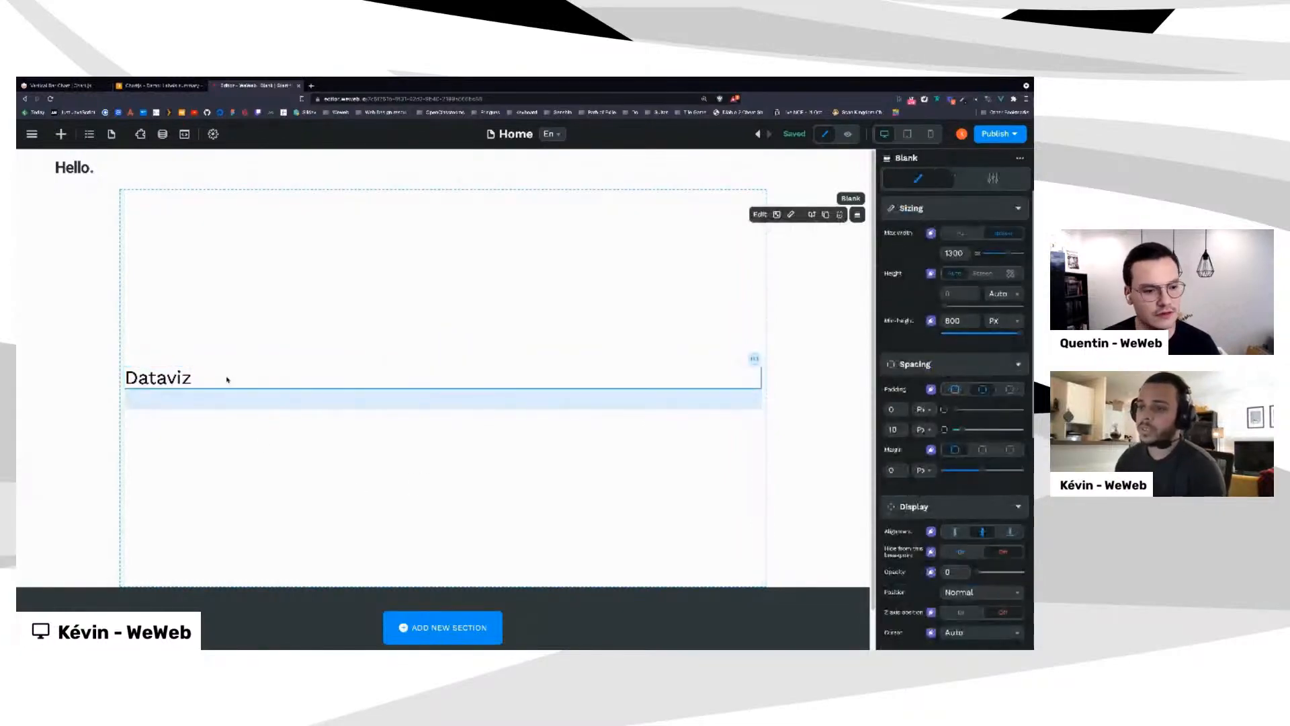
# Add a Button element below the Dataviz heading and label it "Add record"
pyautogui.click(228, 377)
pyautogui.scroll(-2, 195, 305)
pyautogui.scroll(1, 197, 303)
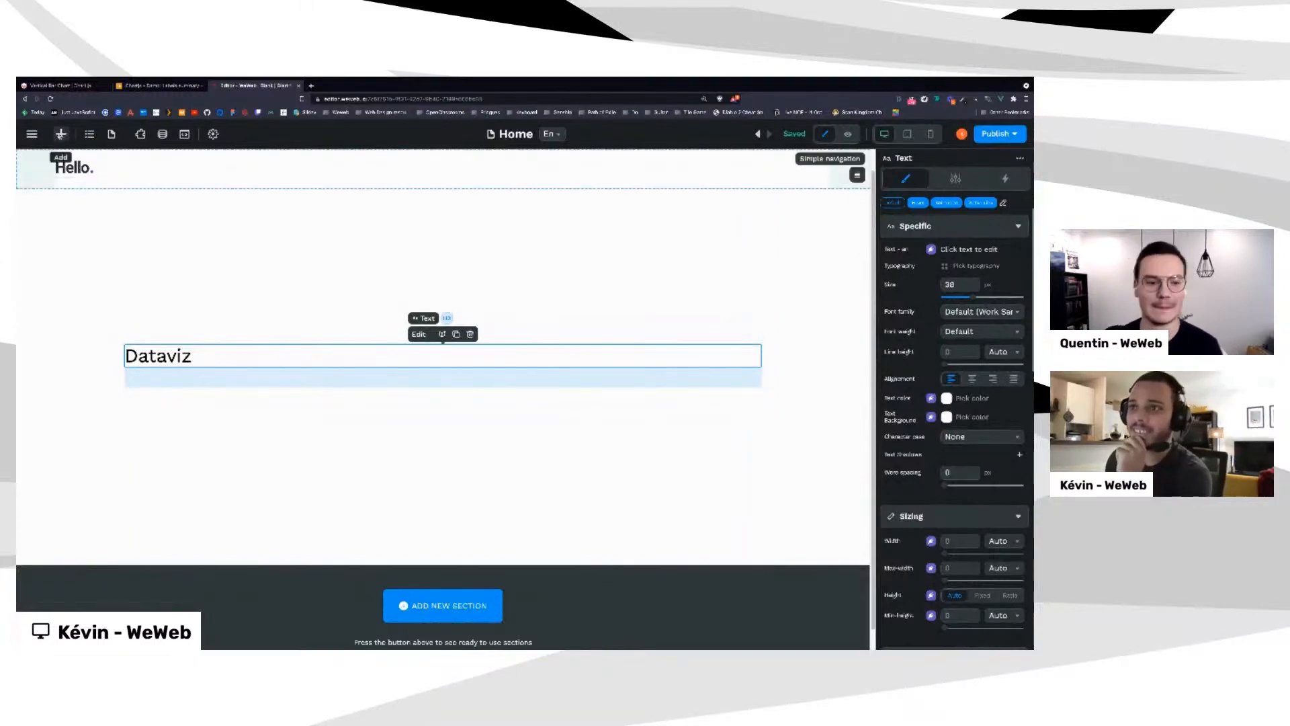
pyautogui.click(61, 134)
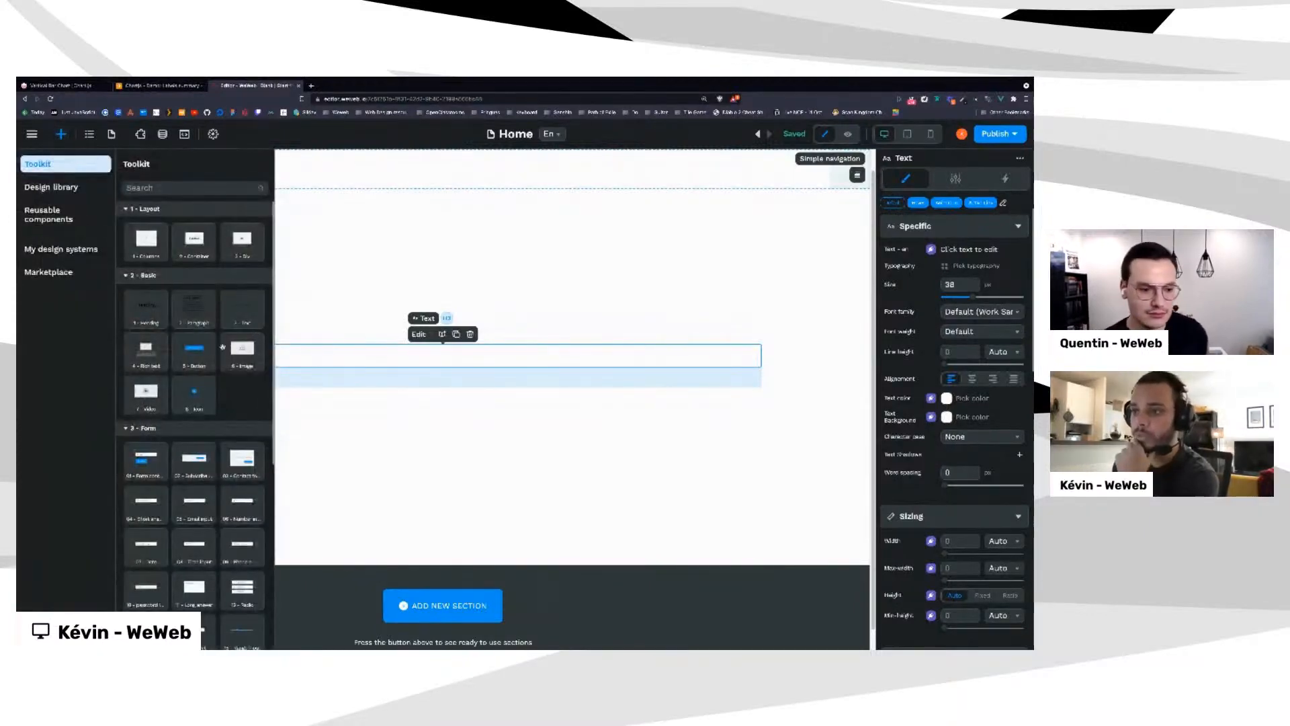
pyautogui.moveTo(211, 351); pyautogui.dragTo(449, 390)
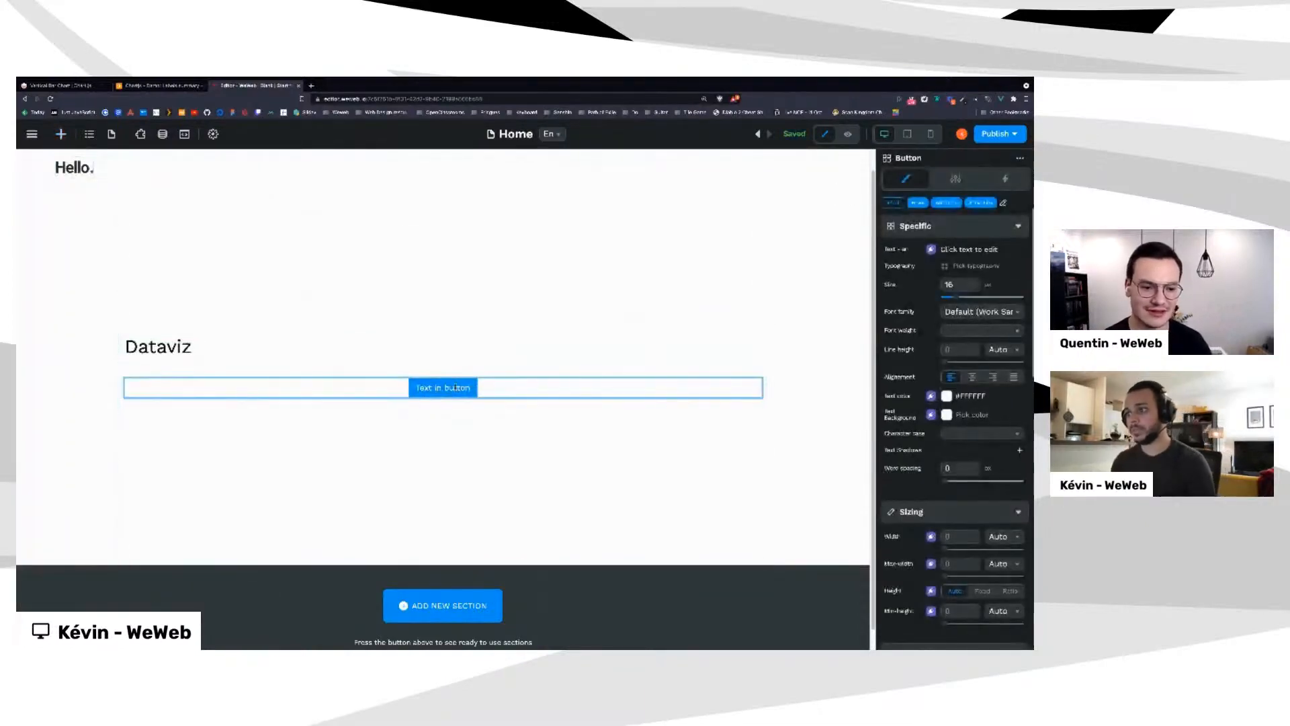
pyautogui.doubleClick(455, 388)
pyautogui.write('A')
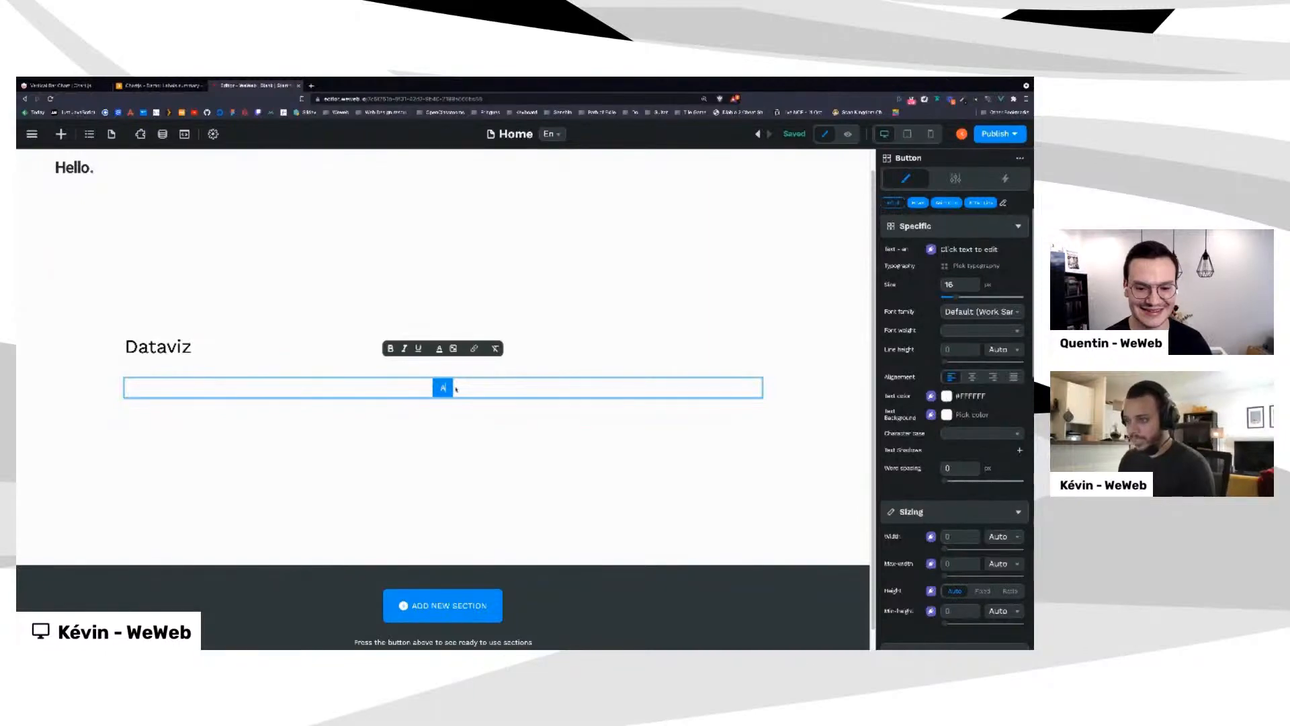
pyautogui.write('dd record')
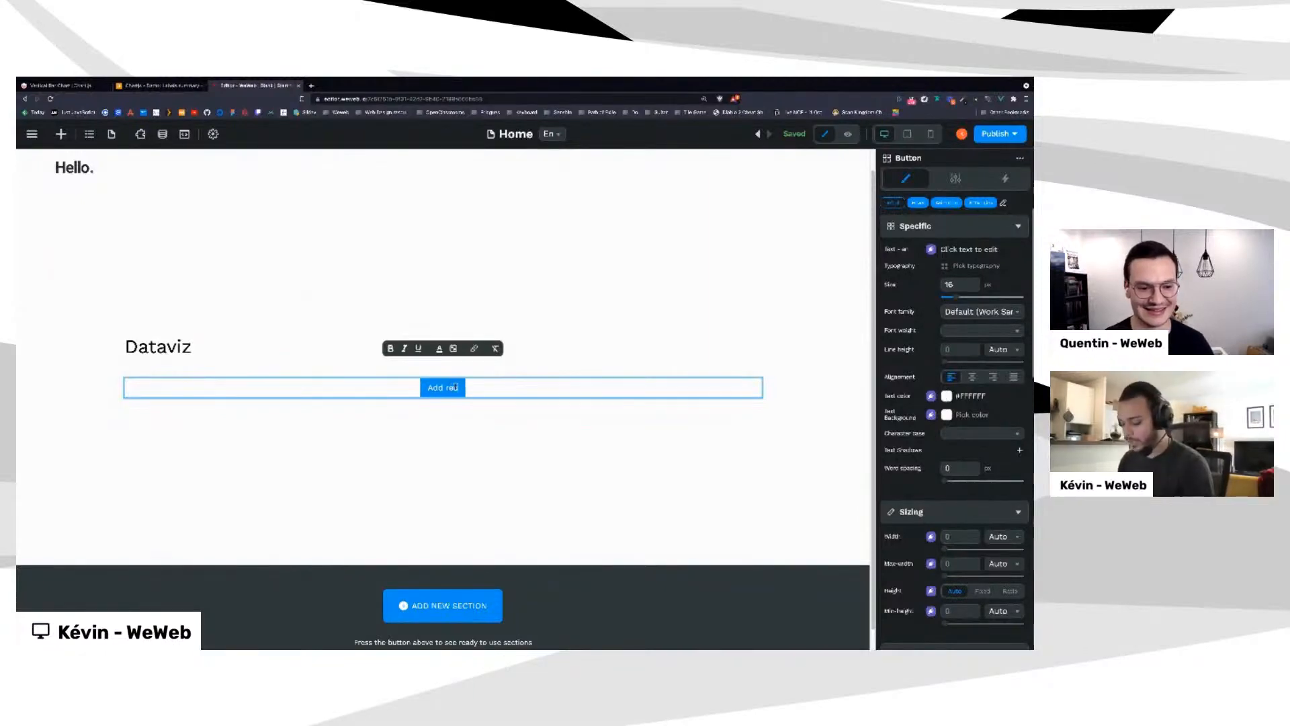
pyautogui.click(469, 414)
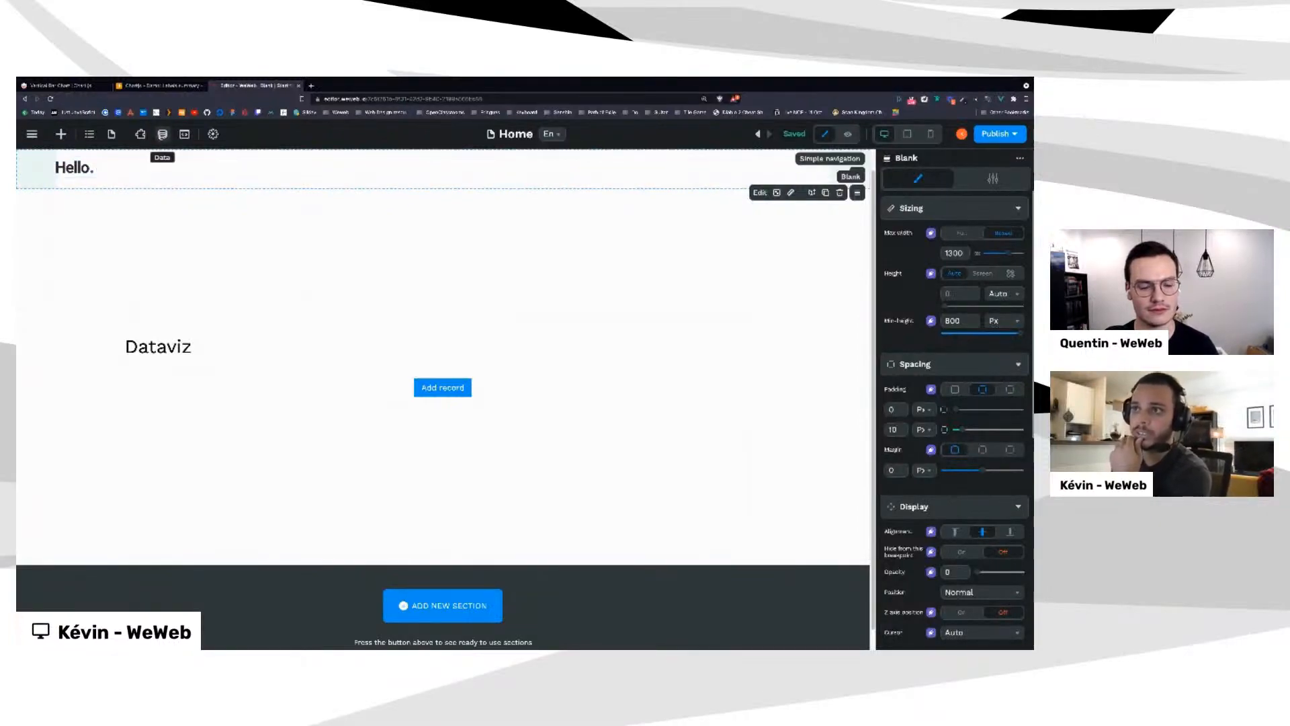
# Set up a new website variable named isContainerVisible with the type Boolean
pyautogui.click(162, 135)
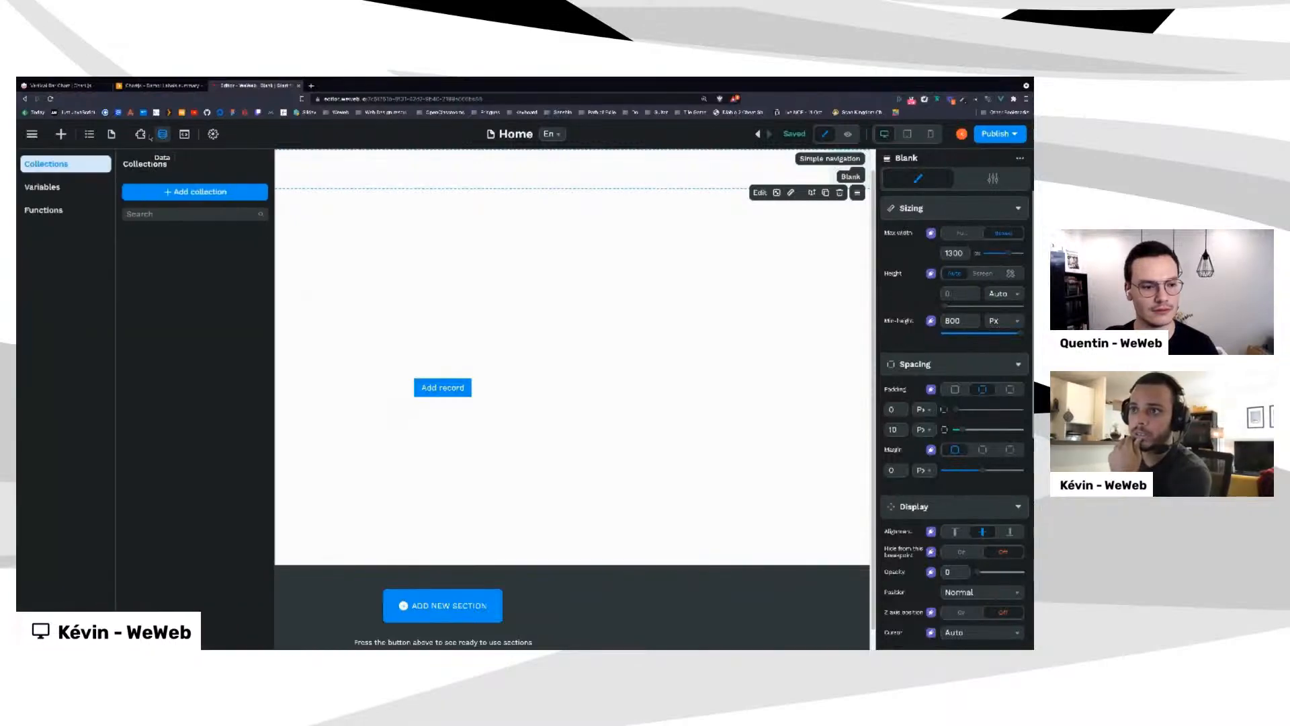
pyautogui.click(59, 189)
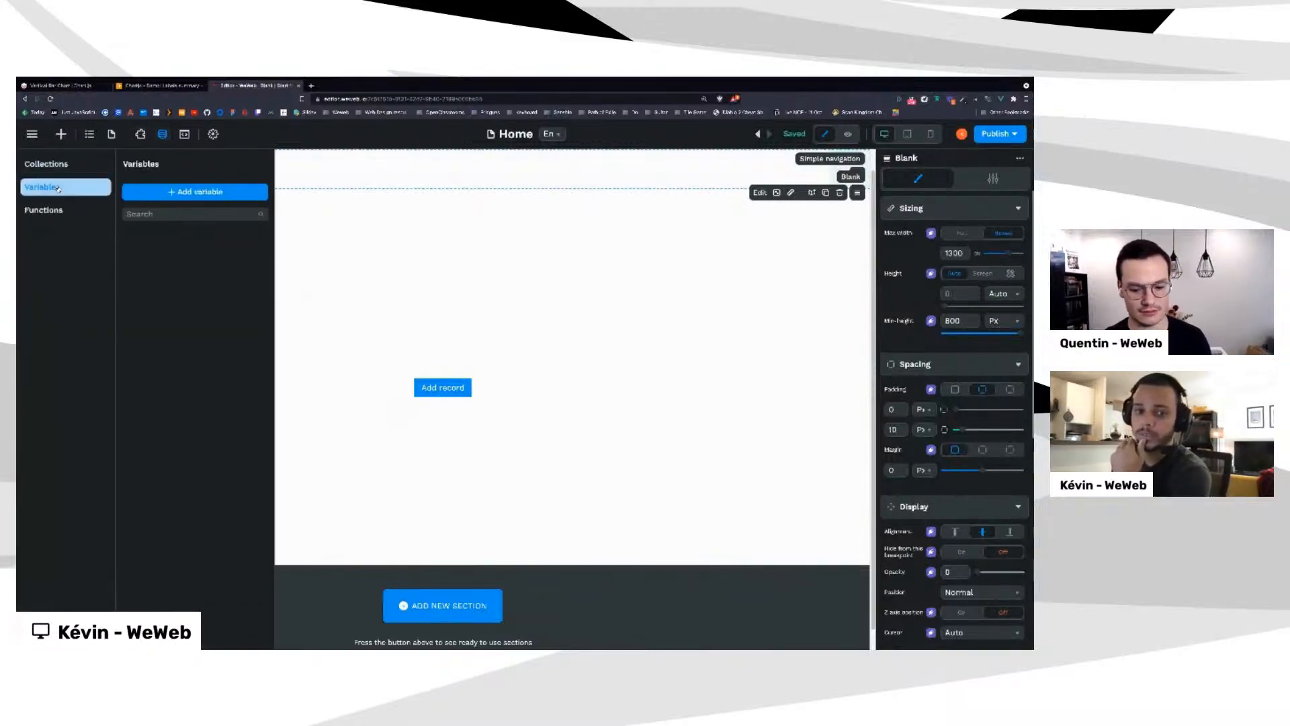
pyautogui.click(236, 193)
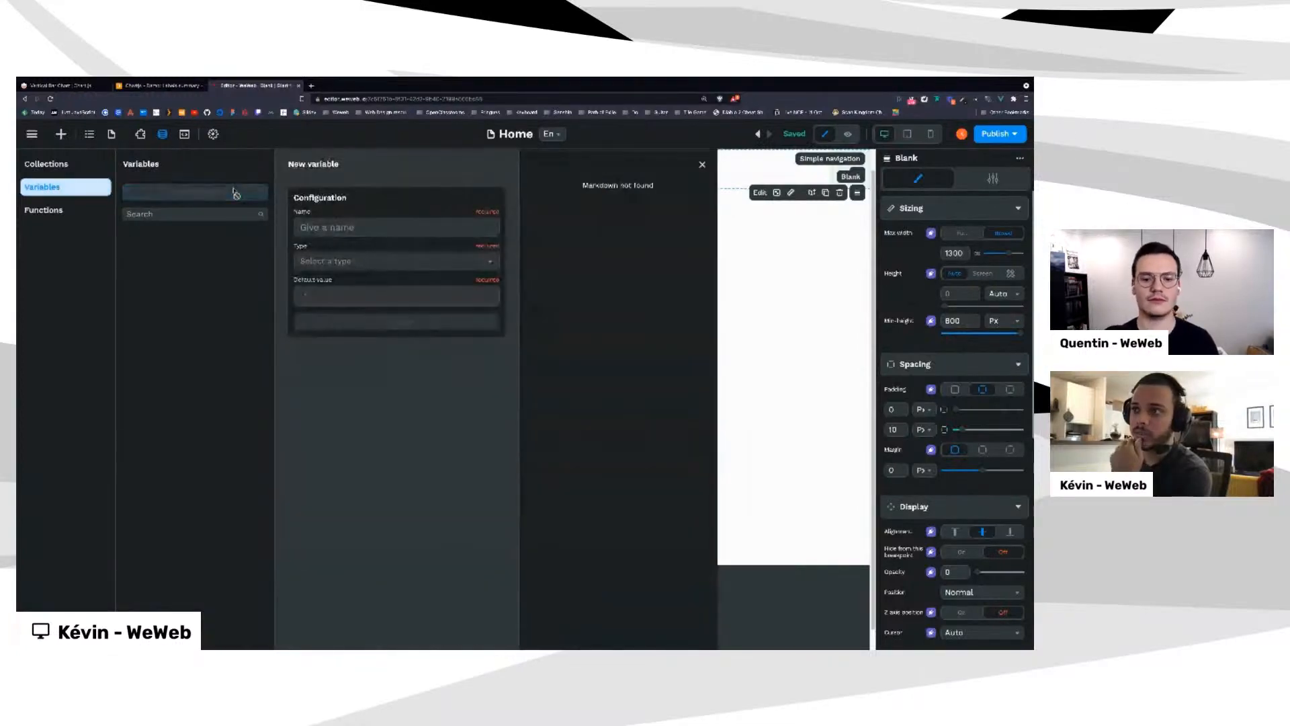
pyautogui.click(344, 226)
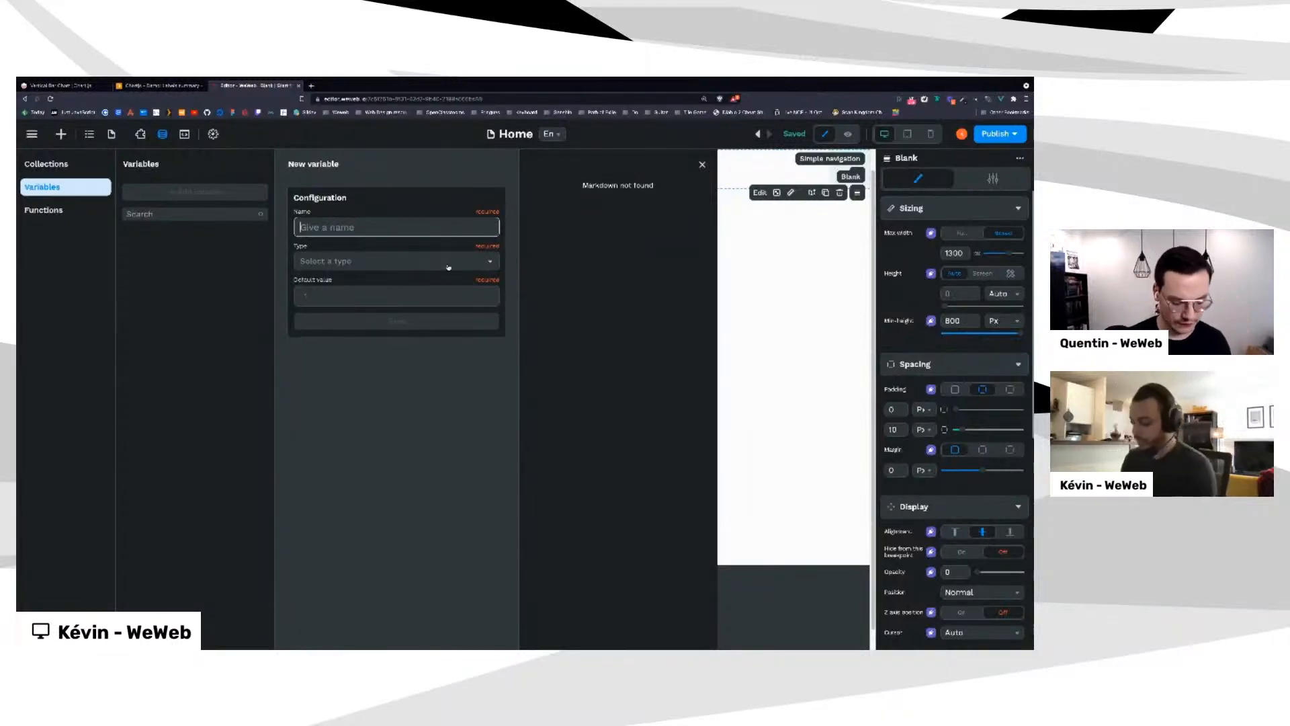
pyautogui.write('isContainerVis')
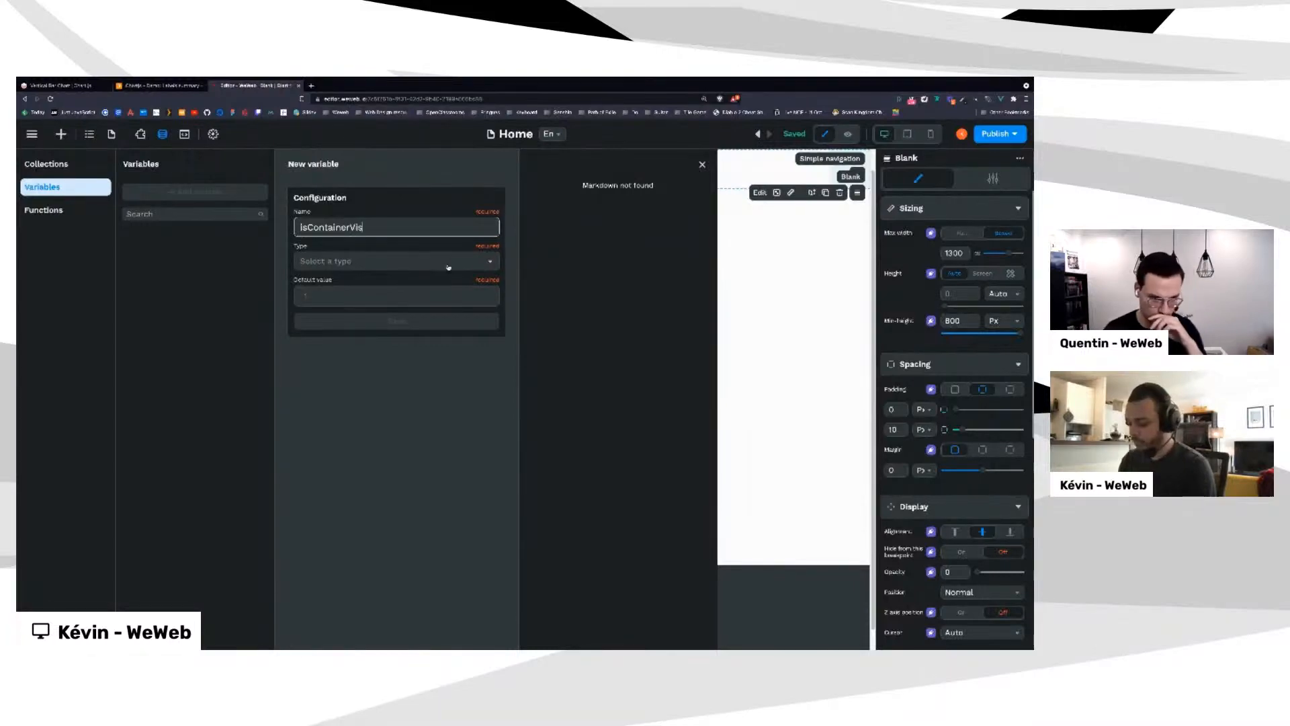
pyautogui.write('ible')
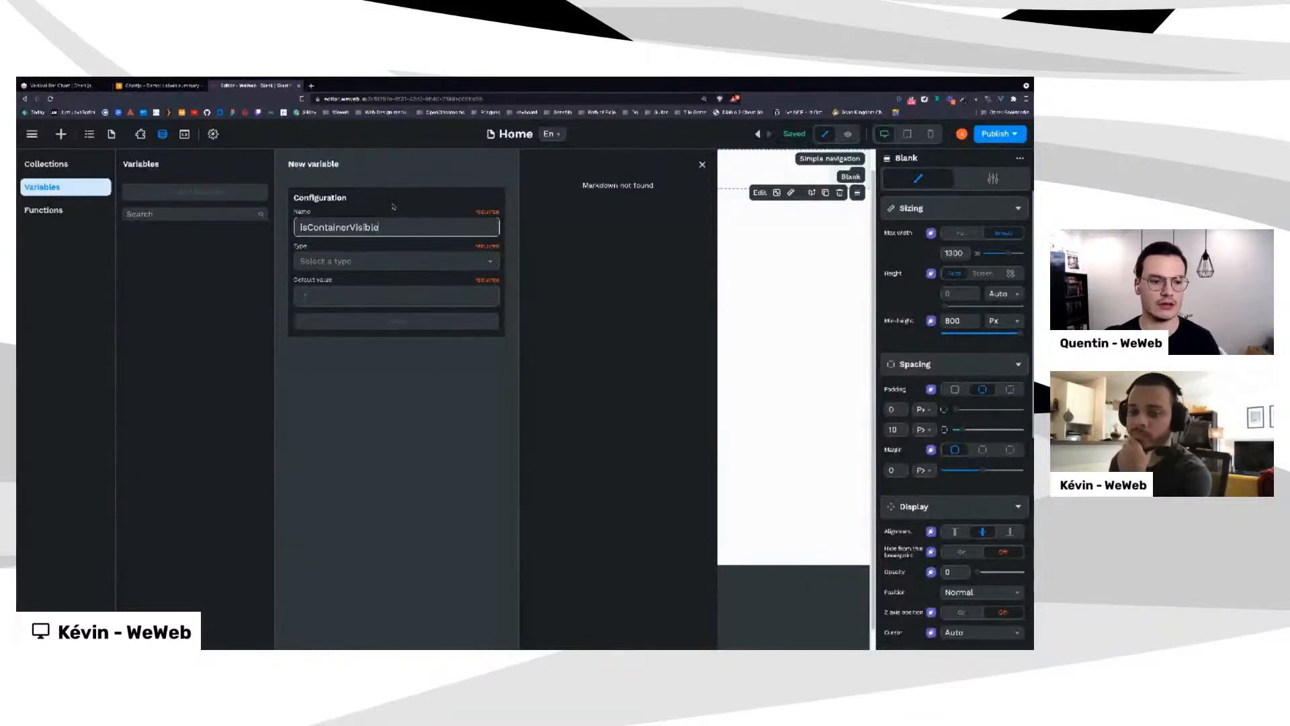
pyautogui.click(384, 263)
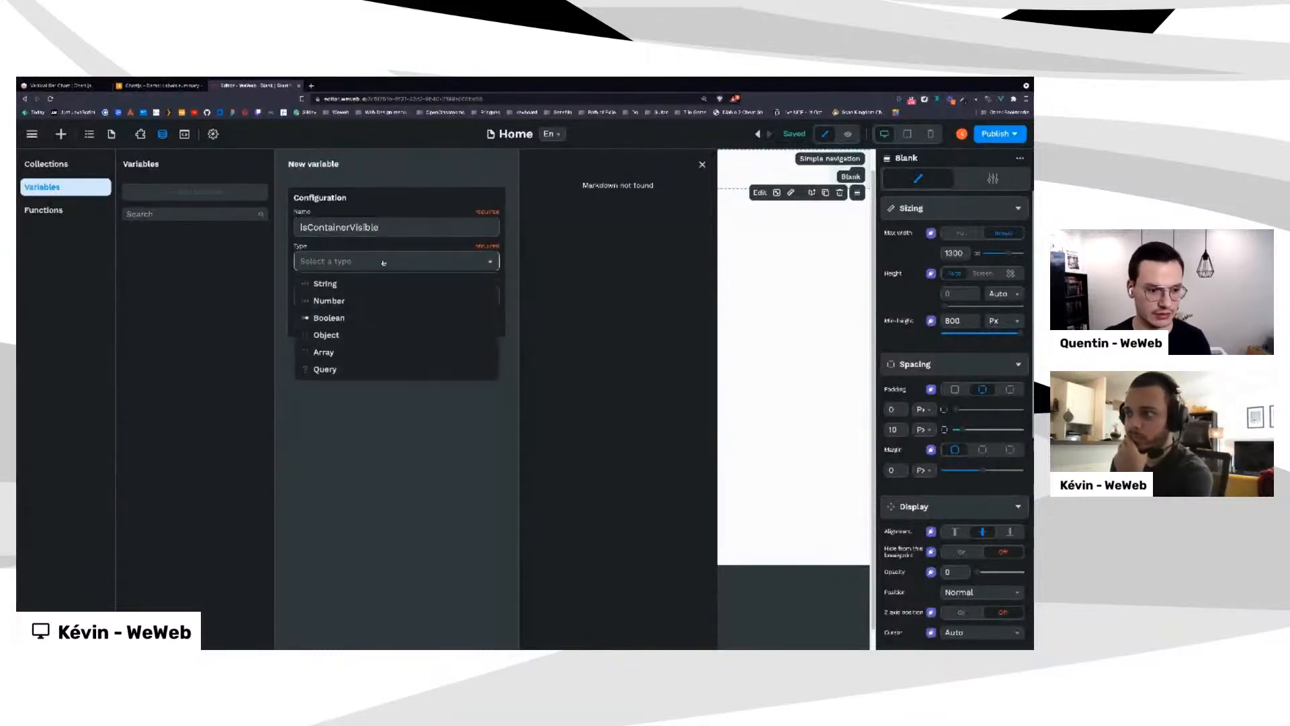
pyautogui.click(325, 318)
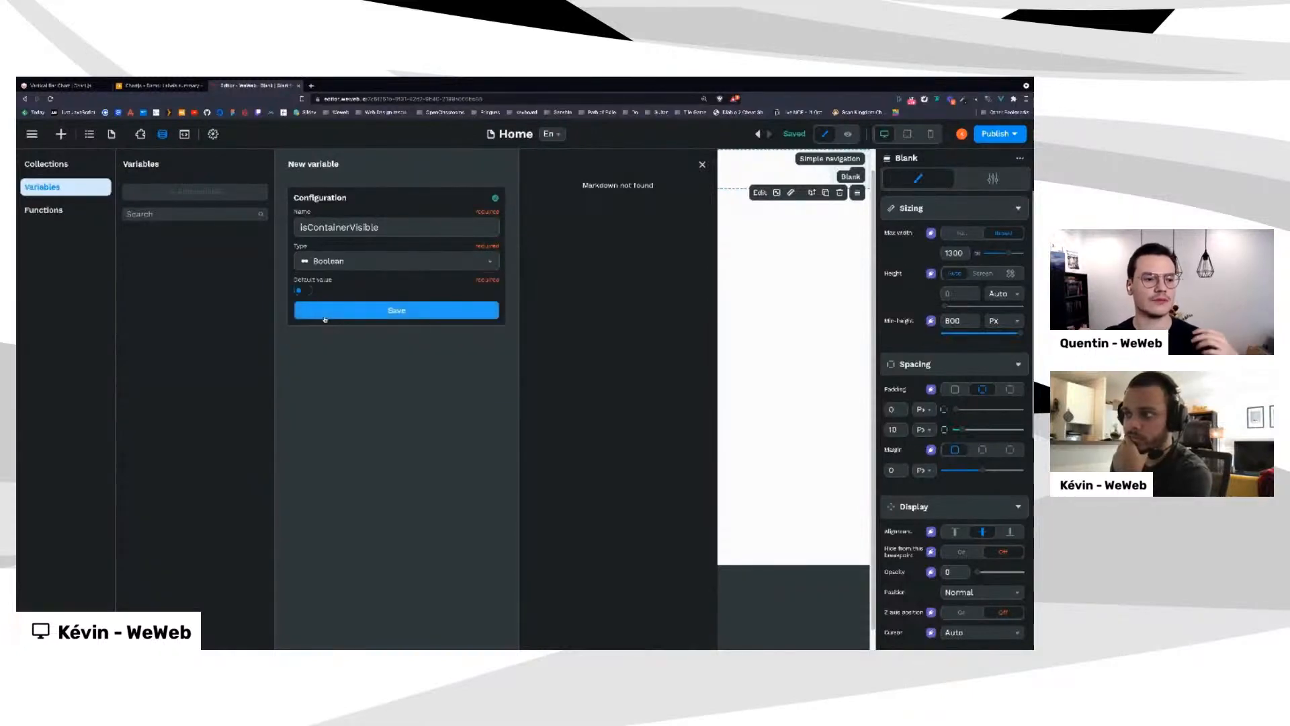
pyautogui.click(369, 258)
pyautogui.click(338, 284)
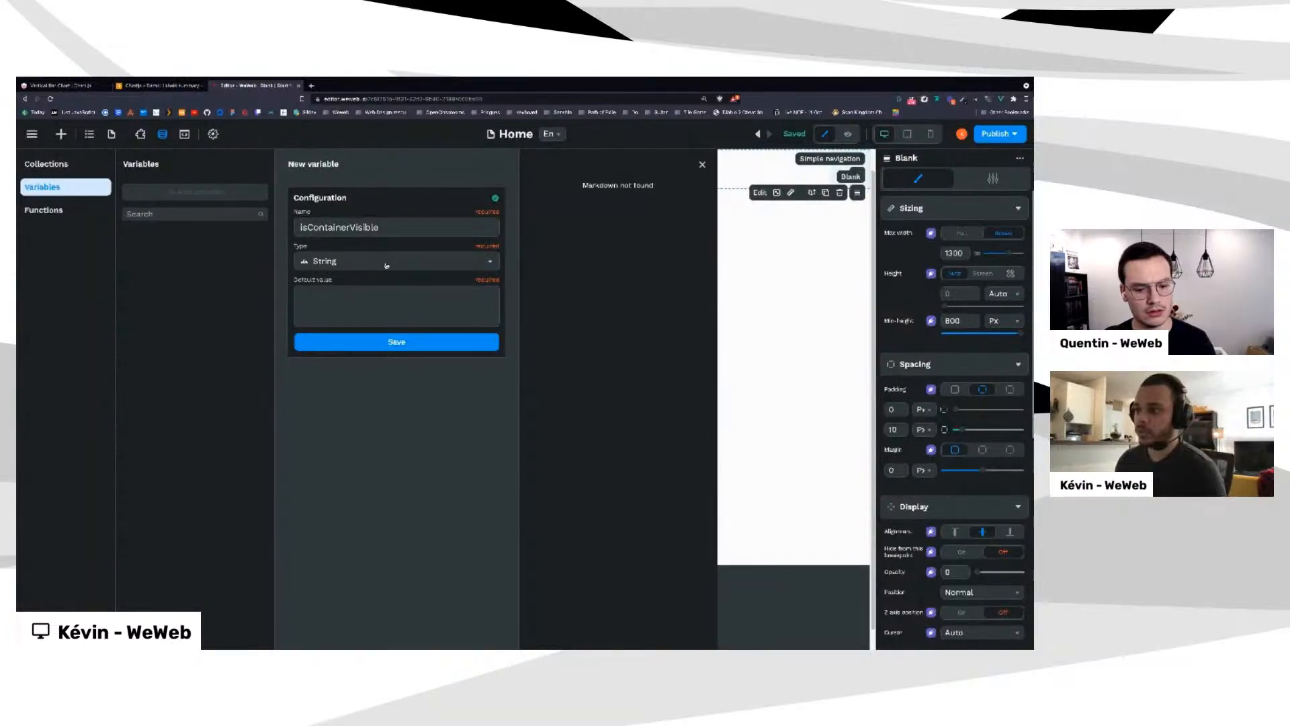
pyautogui.click(389, 265)
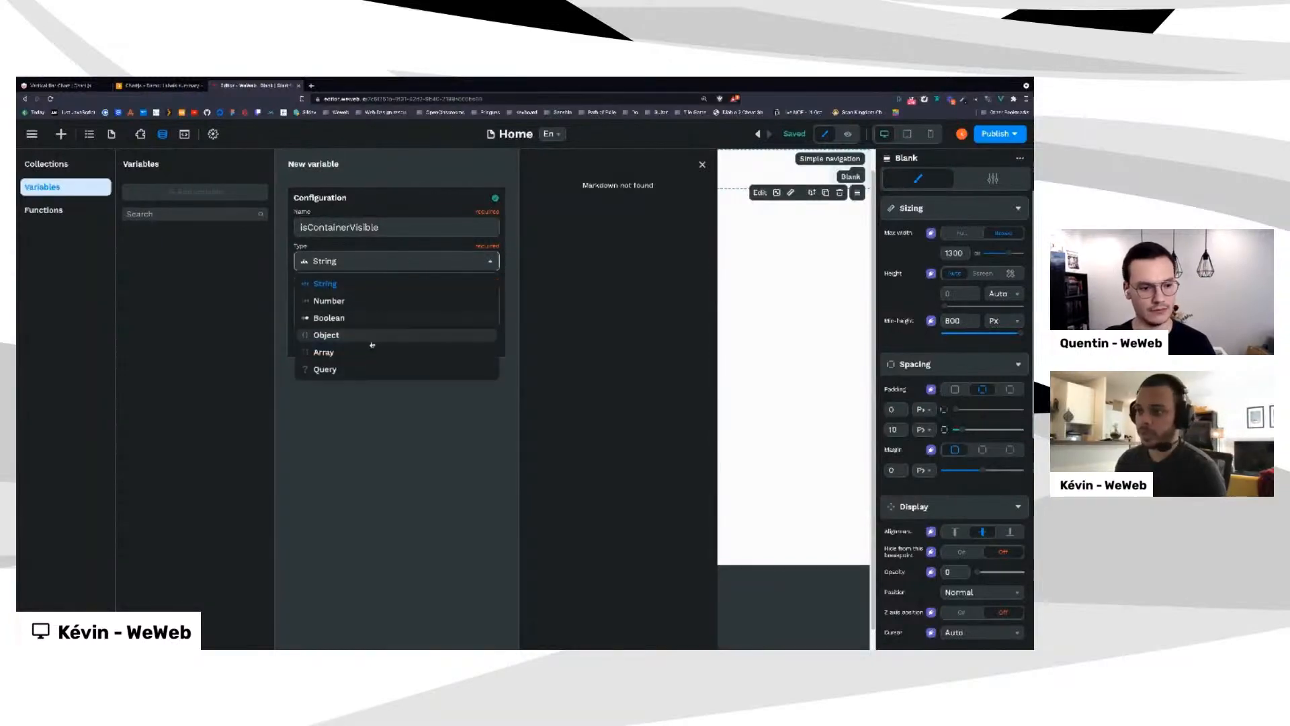
pyautogui.click(341, 318)
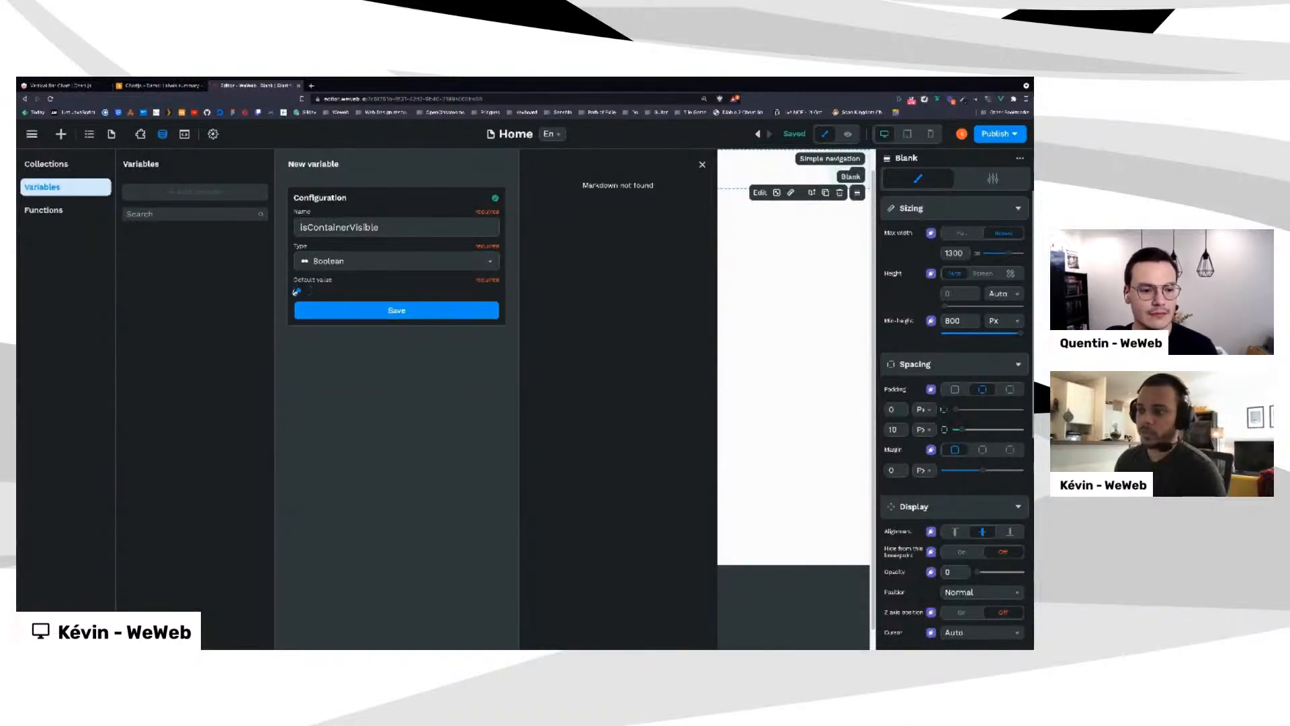
pyautogui.click(336, 261)
pyautogui.click(323, 280)
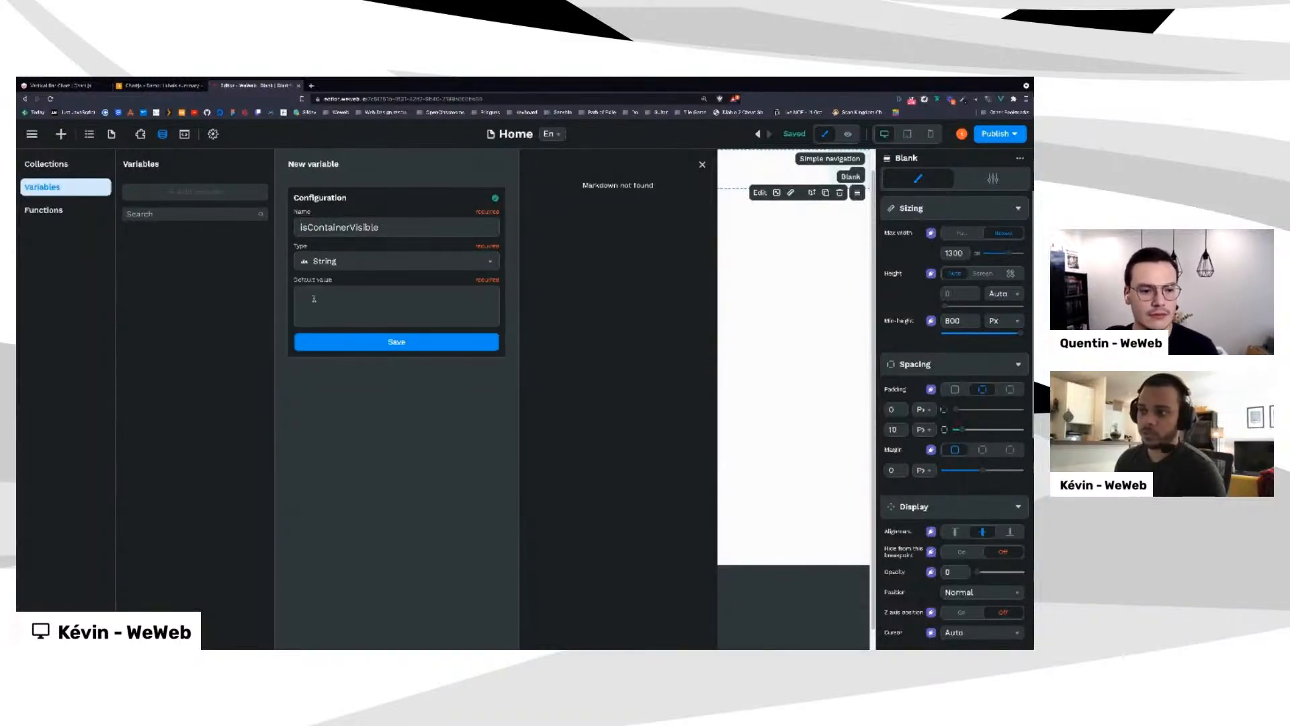
# Choose Boolean as the type of the isContainerVisible variable and save it
pyautogui.click(358, 265)
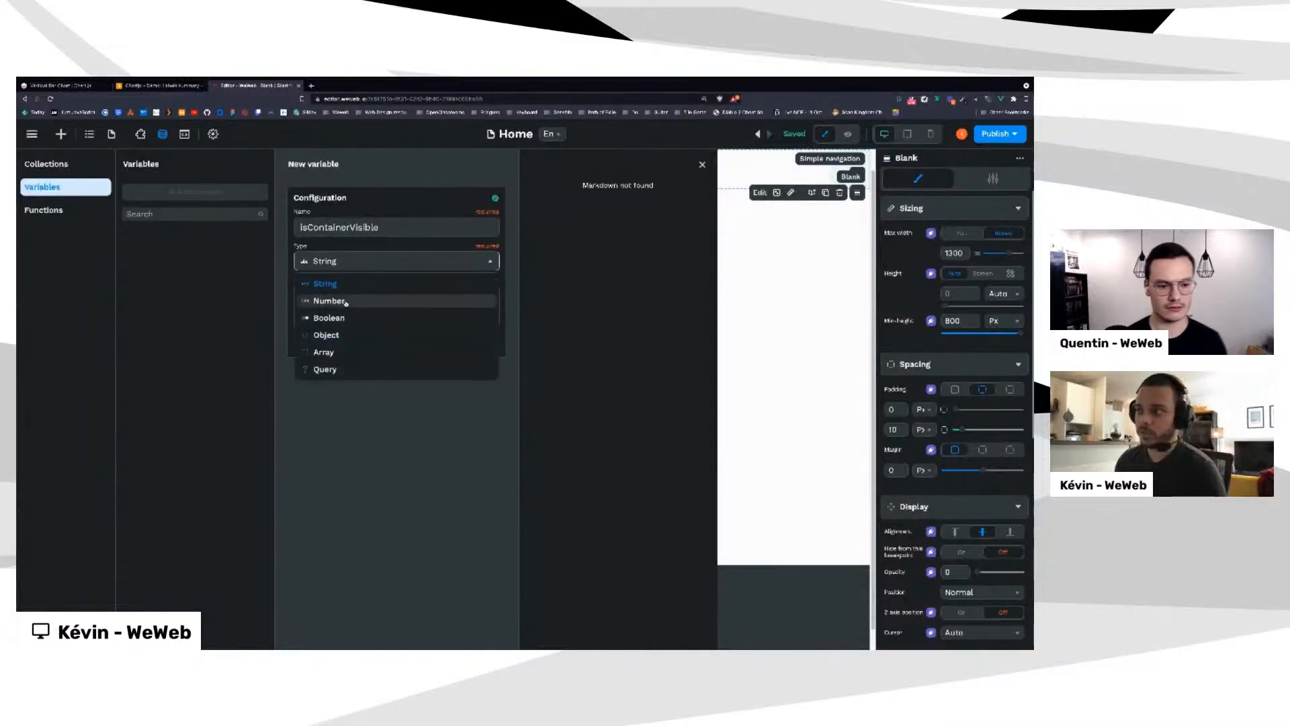
pyautogui.click(329, 318)
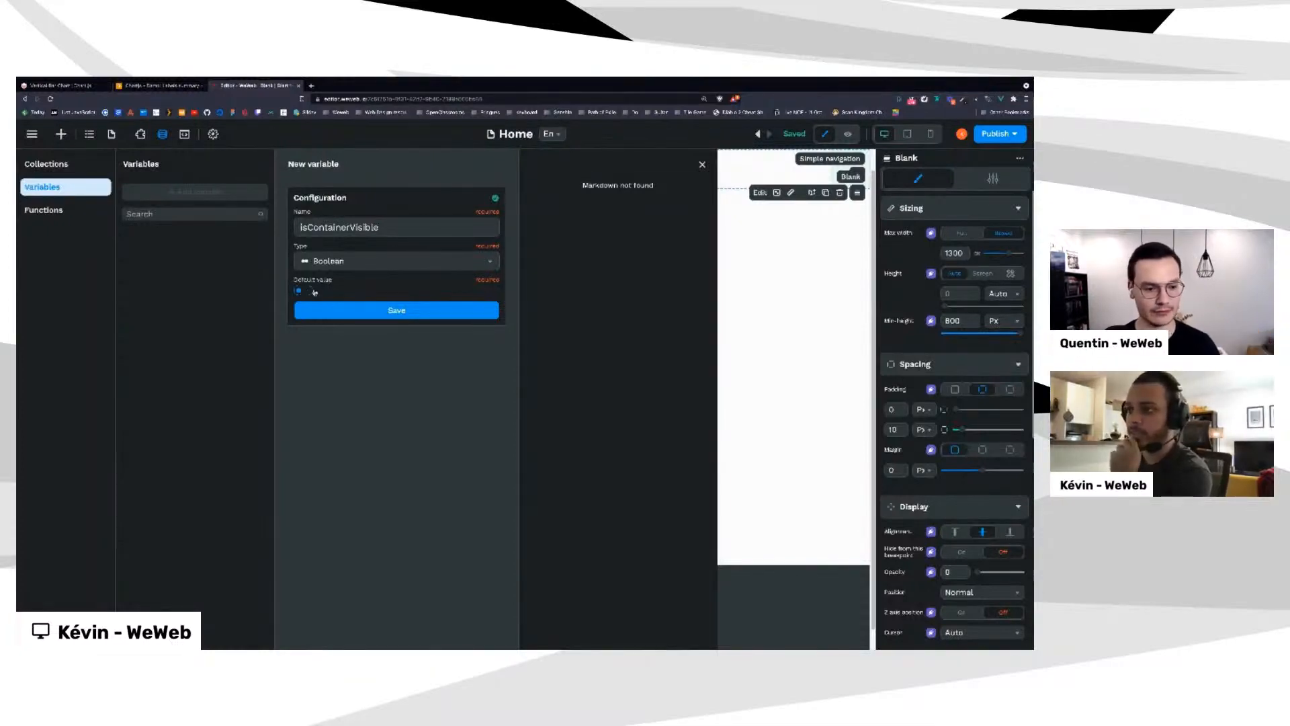
pyautogui.click(391, 312)
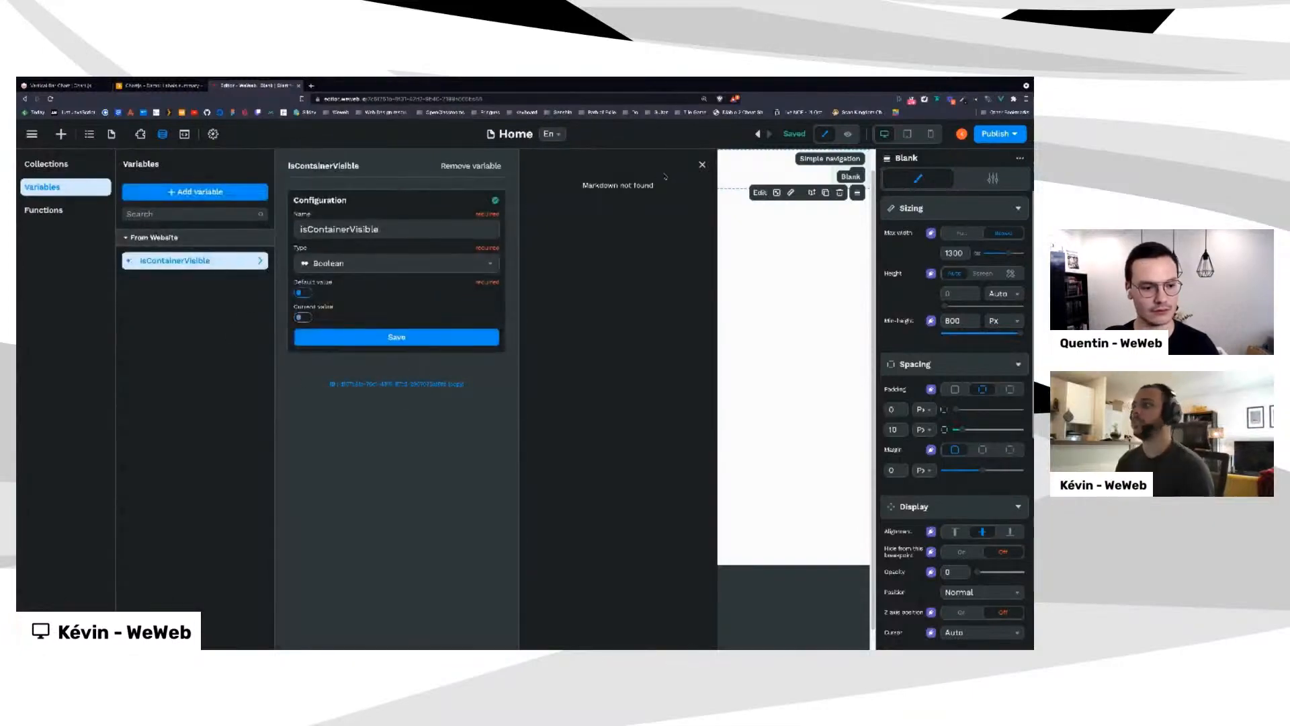
# Insert a form container with an email input and Submit button between the Dataviz heading and the Add record button
pyautogui.click(702, 165)
pyautogui.click(371, 217)
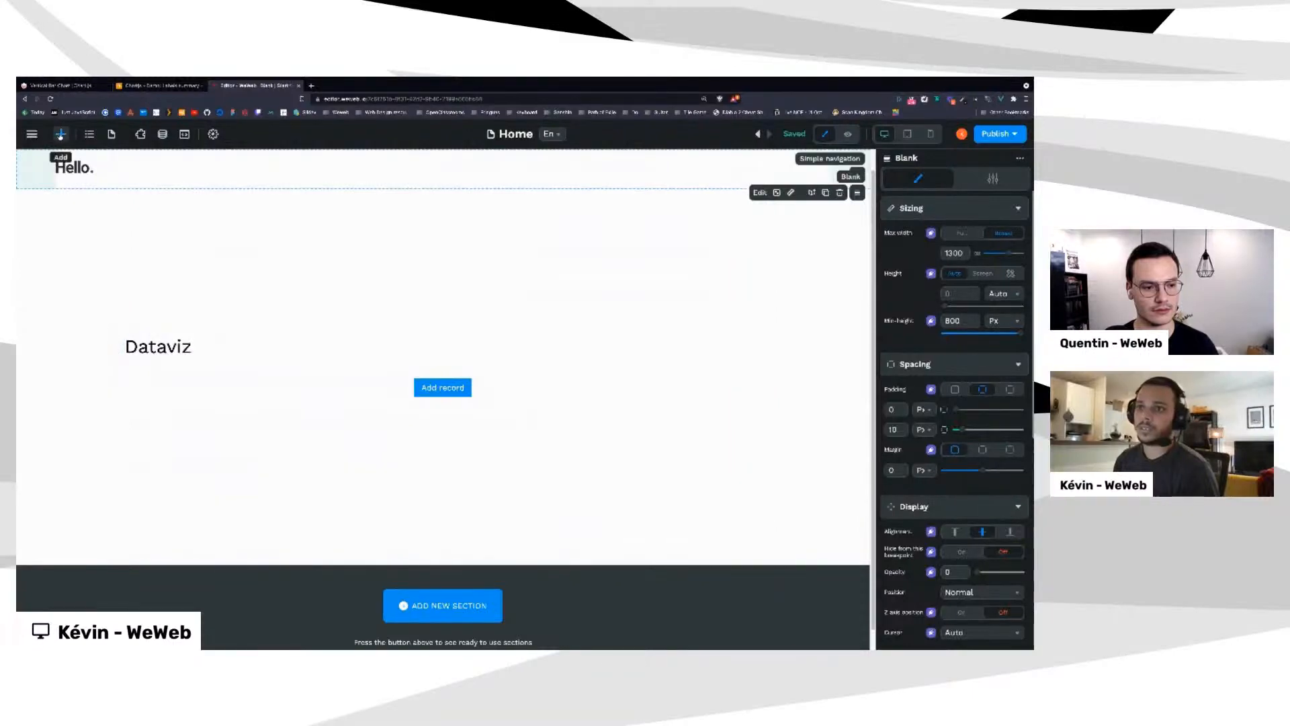
pyautogui.click(61, 134)
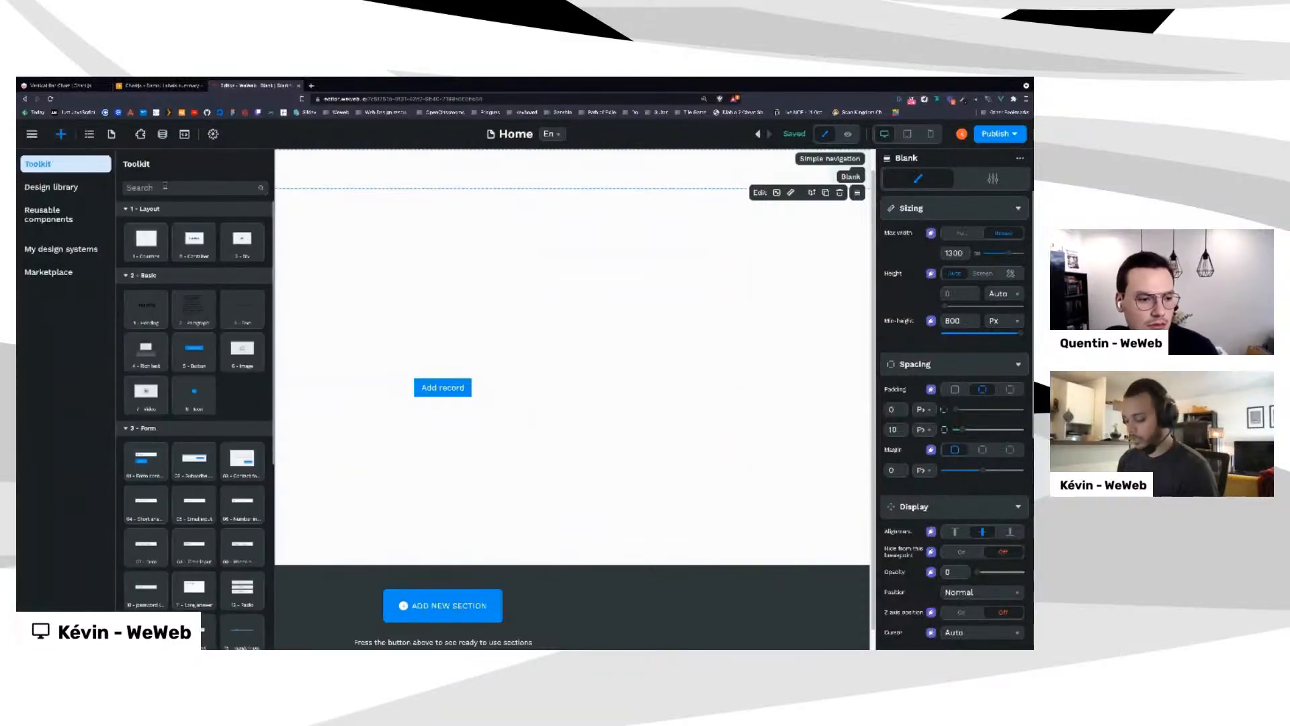
pyautogui.write('form')
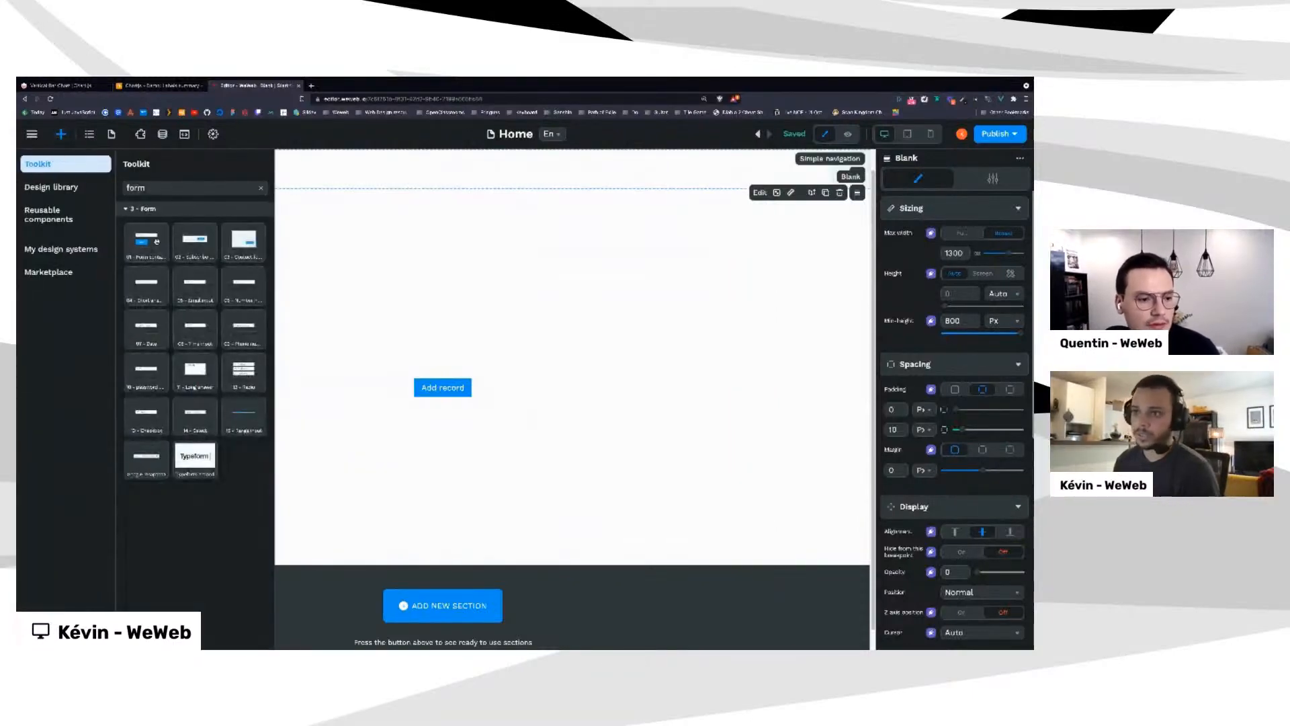
pyautogui.moveTo(319, 274); pyautogui.dragTo(271, 375)
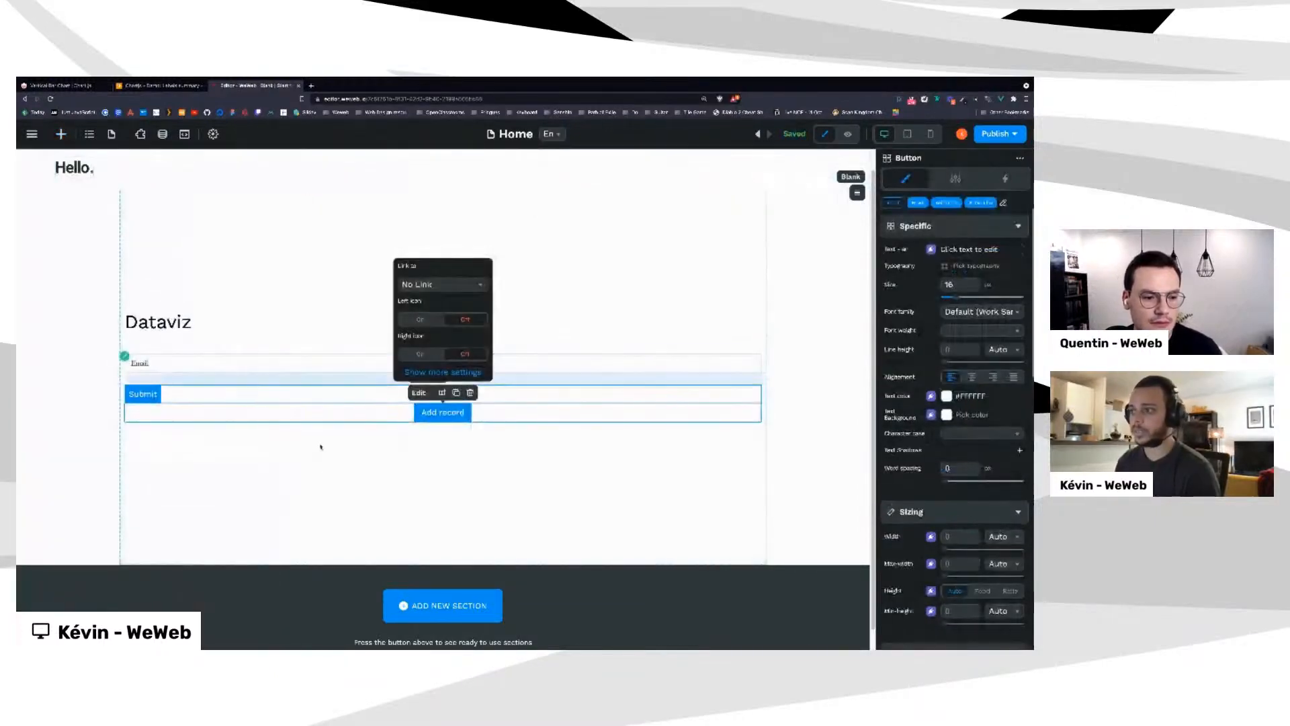
pyautogui.click(203, 349)
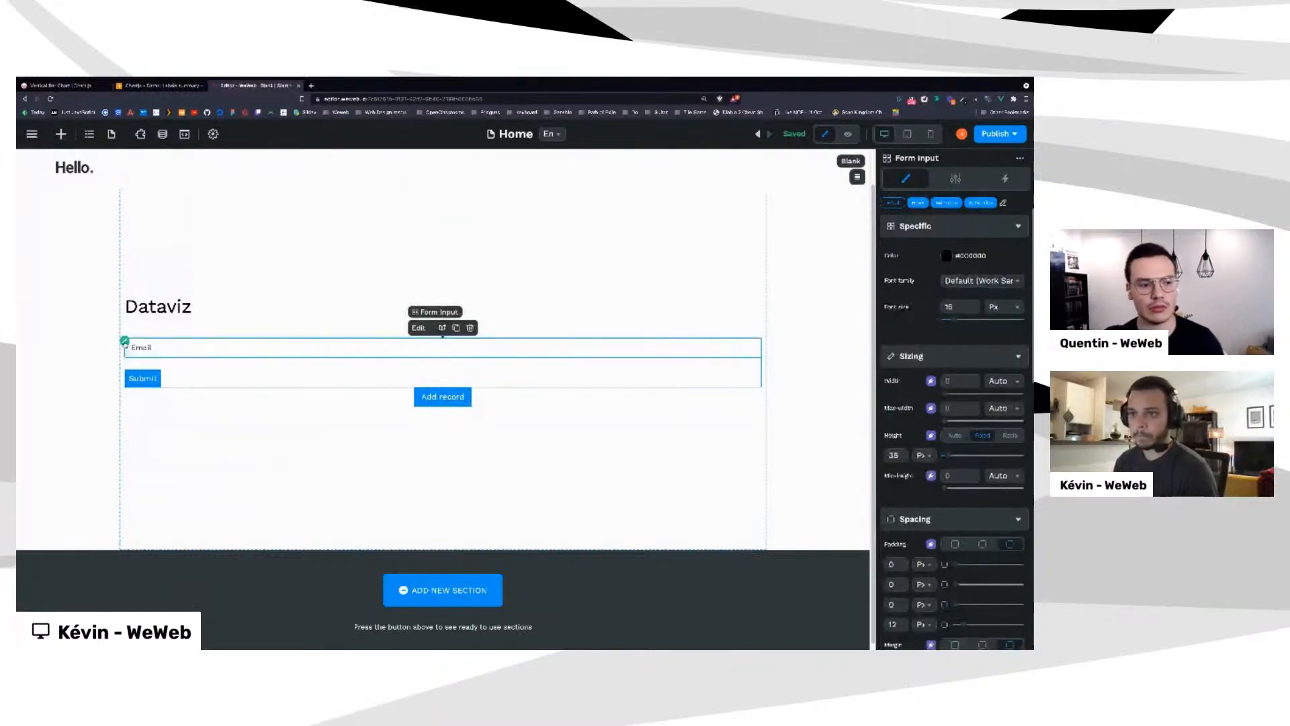
pyautogui.click(125, 344)
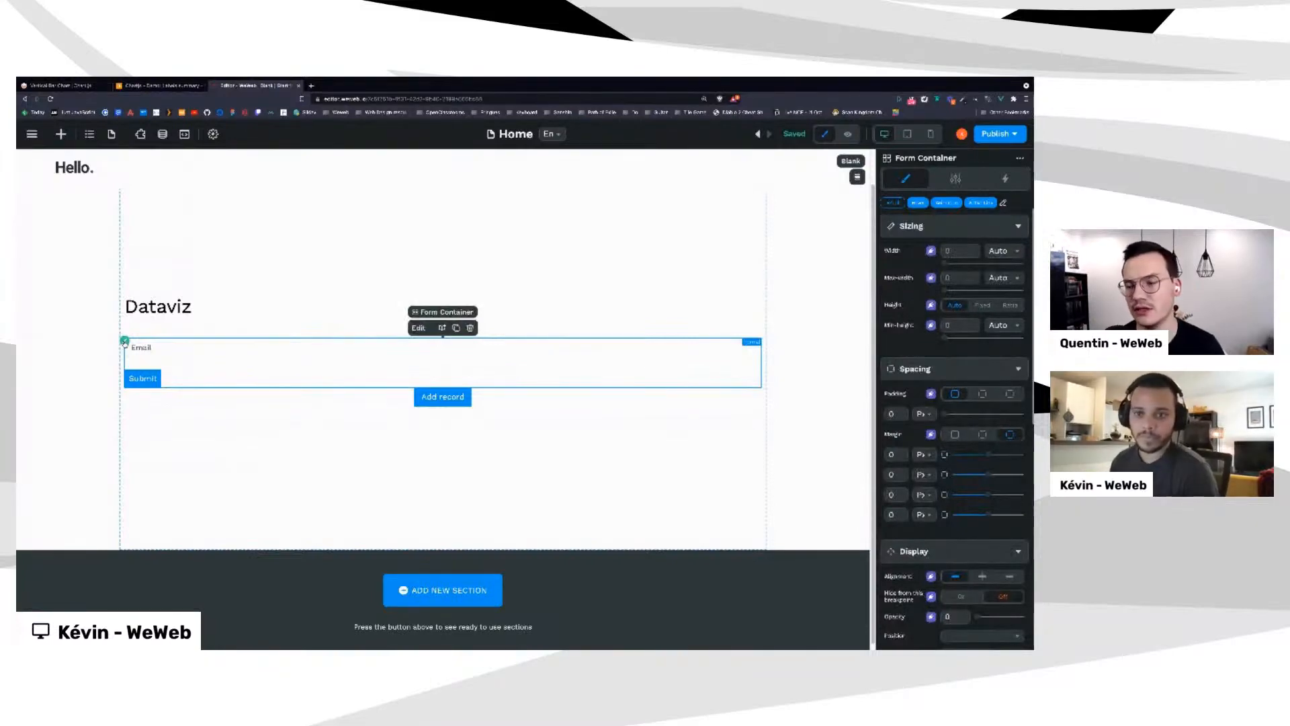
# Duplicate the form's Email input twice so the form holds three inputs
pyautogui.click(181, 348)
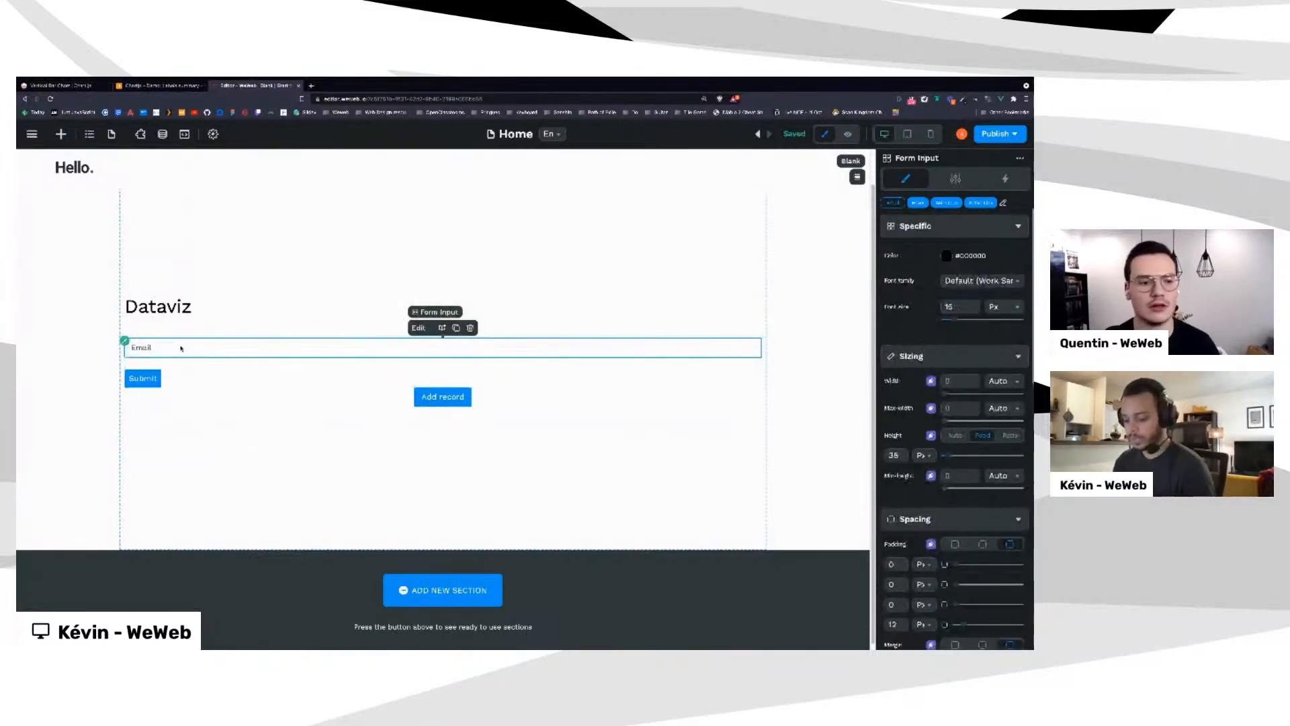
pyautogui.hotkey('ctrl', 'c')
pyautogui.hotkey('ctrl', 'v')
pyautogui.click(240, 356)
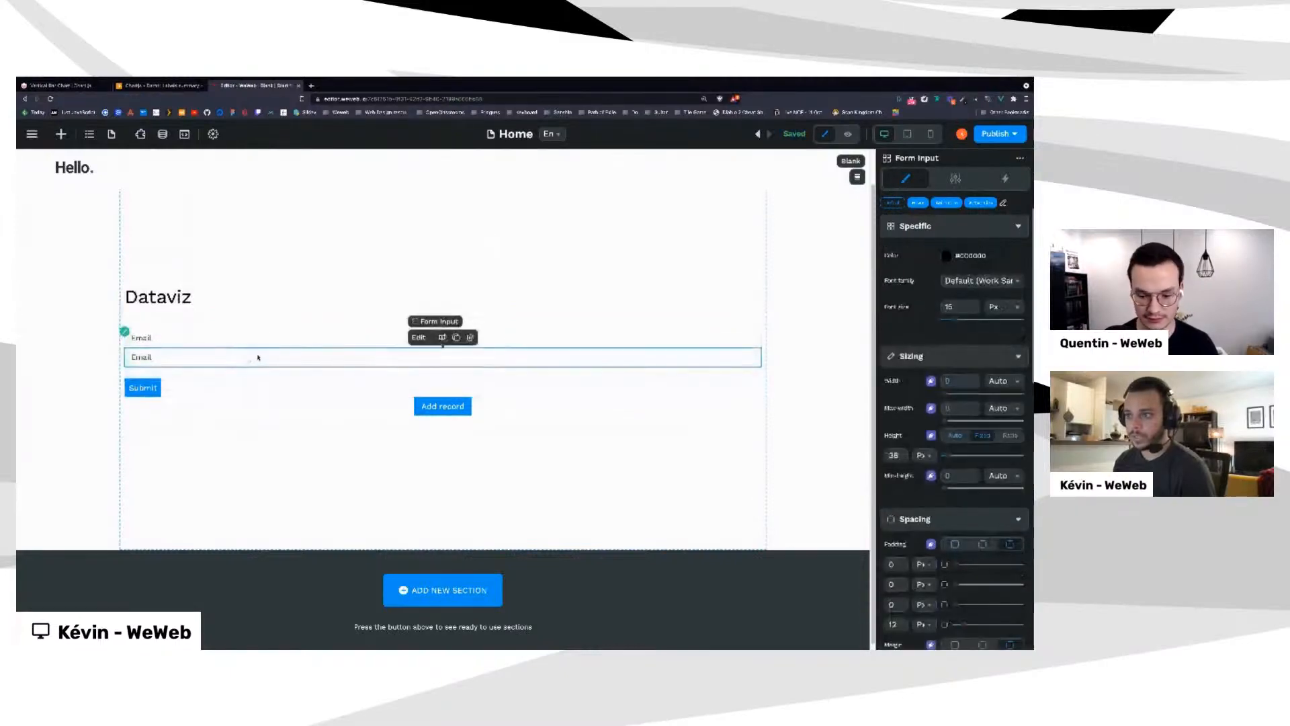
pyautogui.hotkey('ctrl', 'v')
pyautogui.click(202, 365)
pyautogui.click(175, 348)
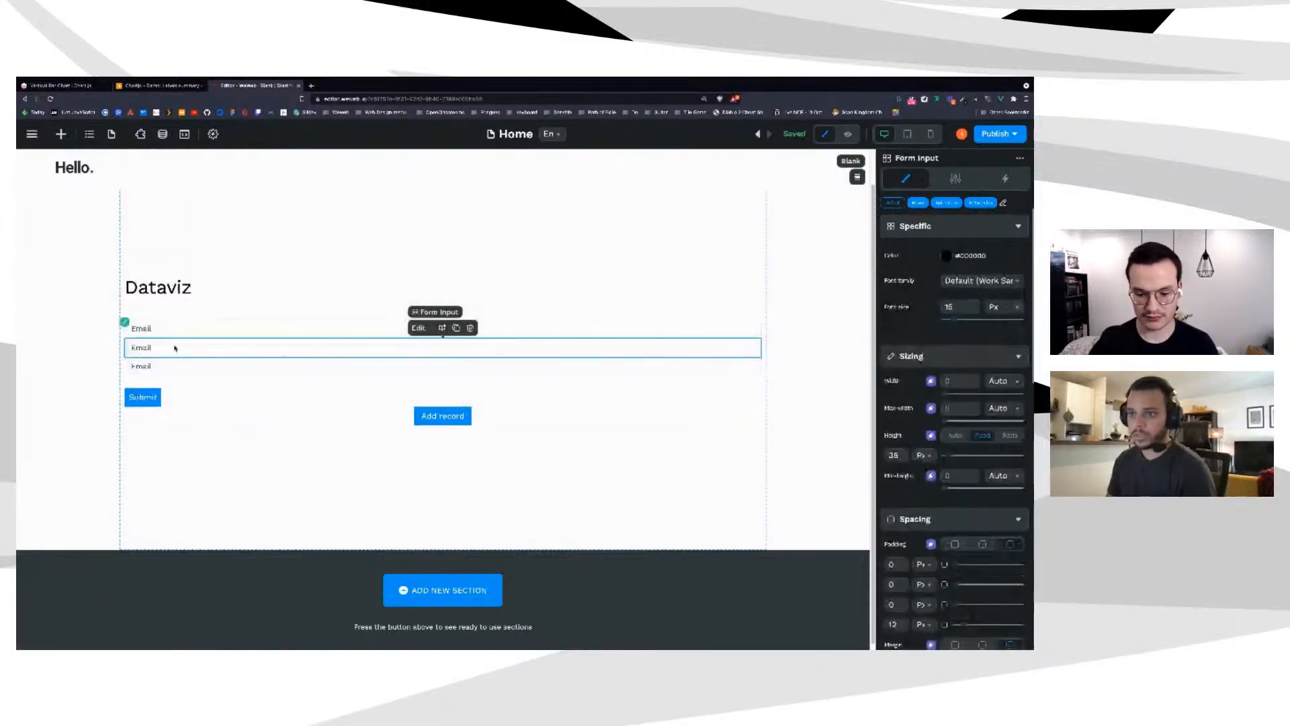
# Name the form's first input Label
pyautogui.click(222, 328)
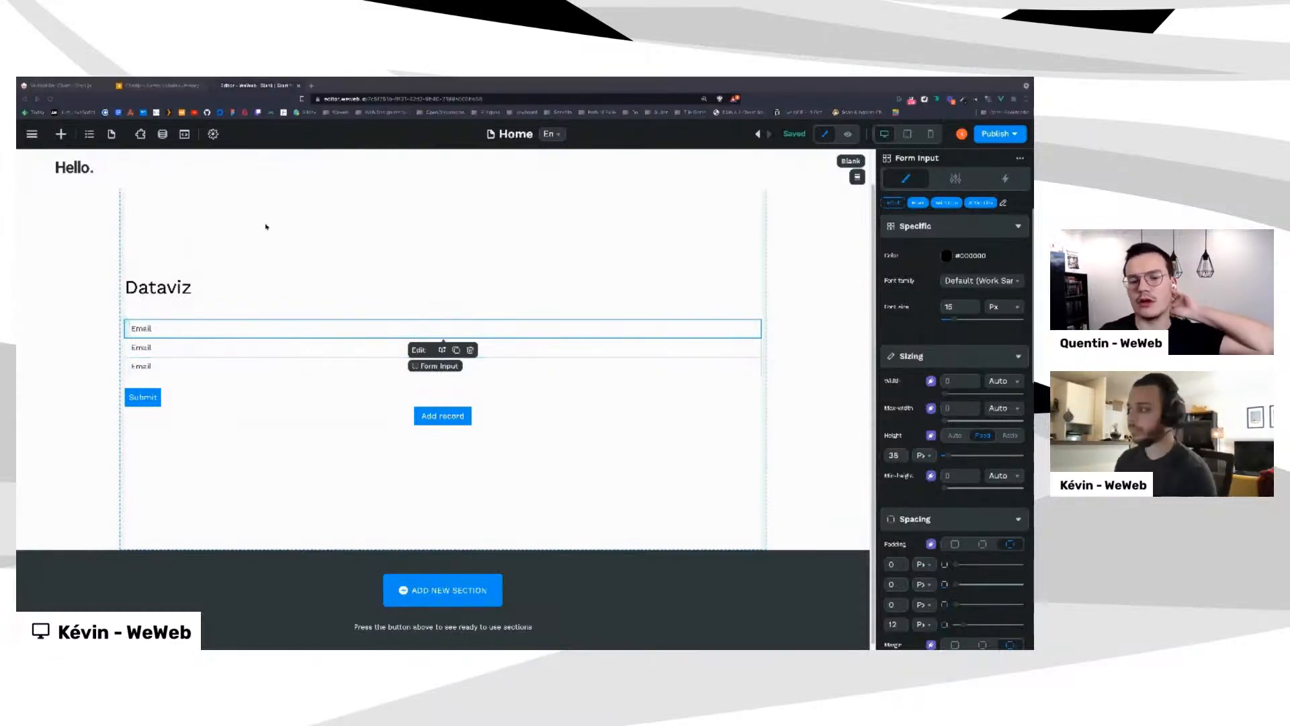
pyautogui.click(179, 326)
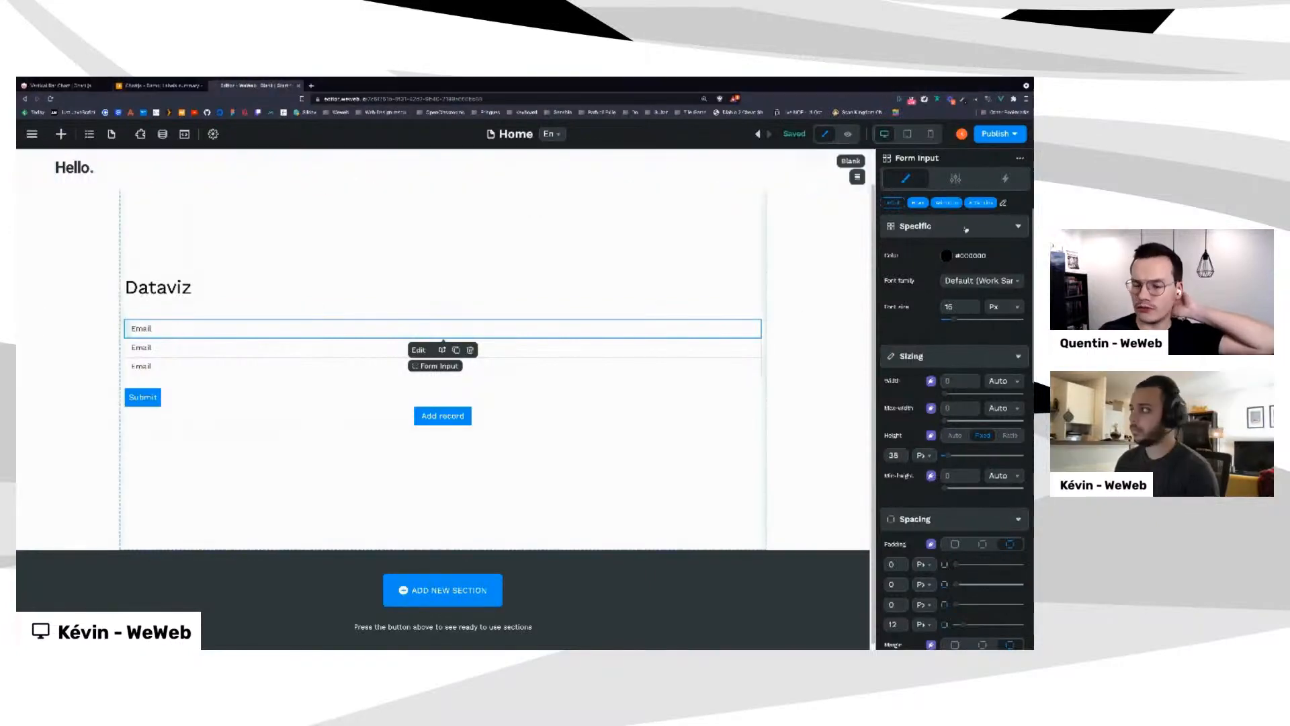
pyautogui.click(957, 180)
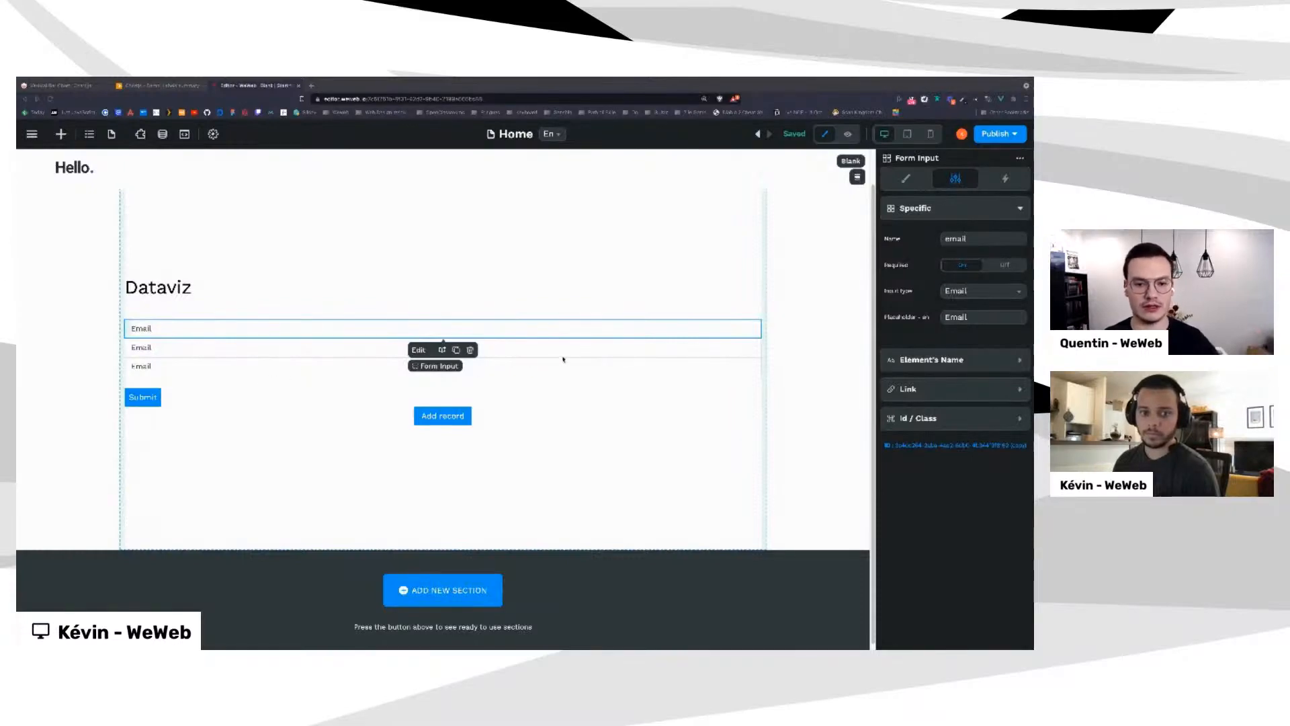
pyautogui.click(977, 239)
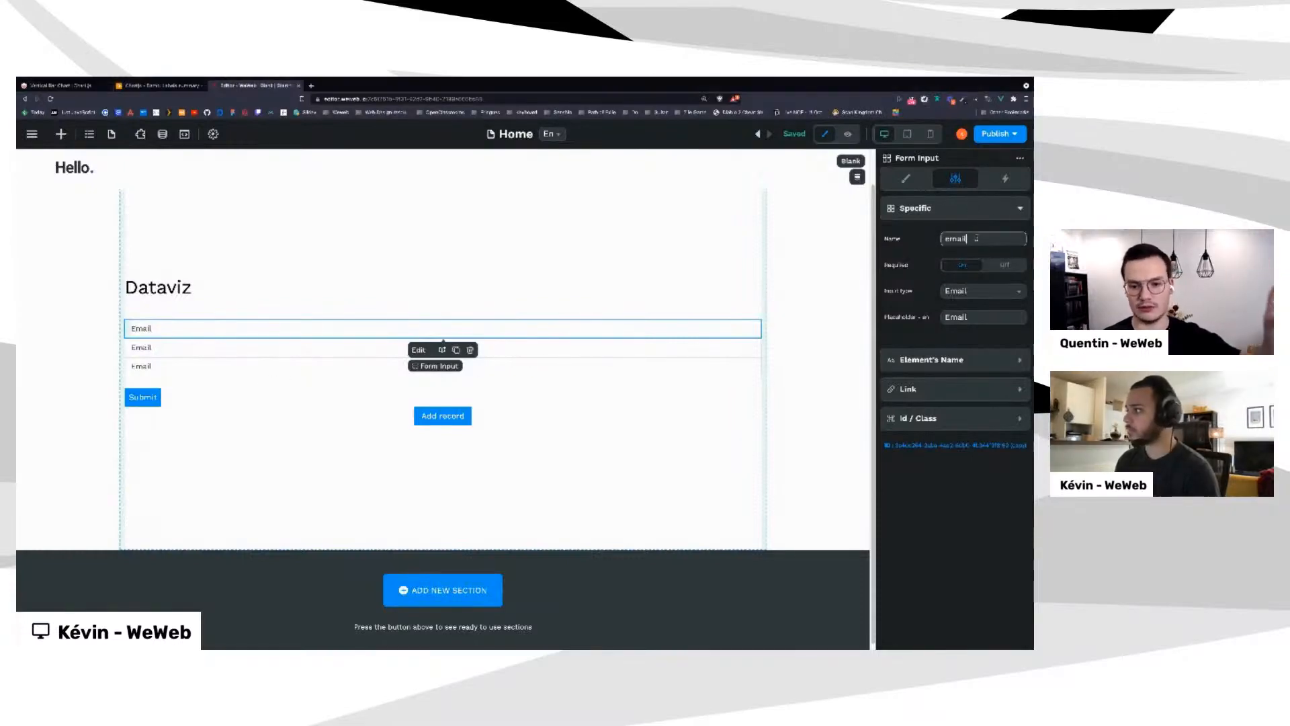
pyautogui.press('BackSpace')
pyautogui.press('BackSpace')
pyautogui.press('BackSpace')
pyautogui.press('BackSpace')
pyautogui.press('BackSpace')
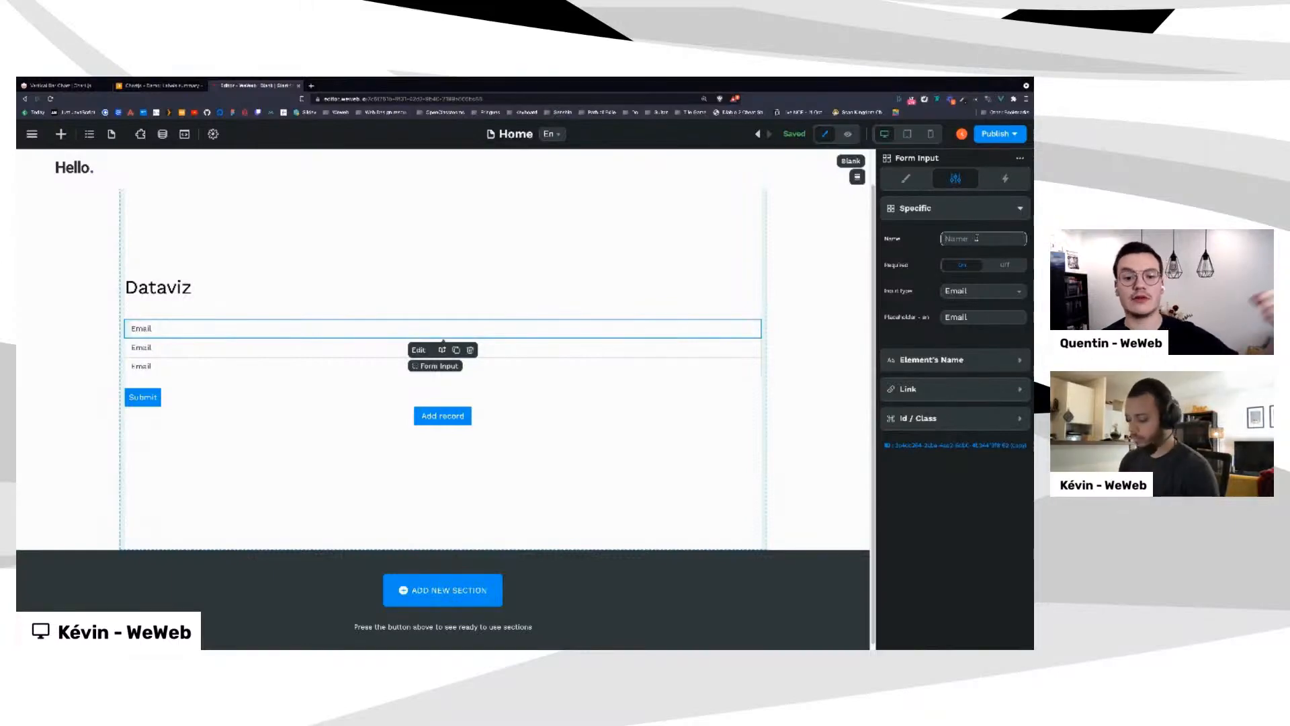
pyautogui.write('Label')
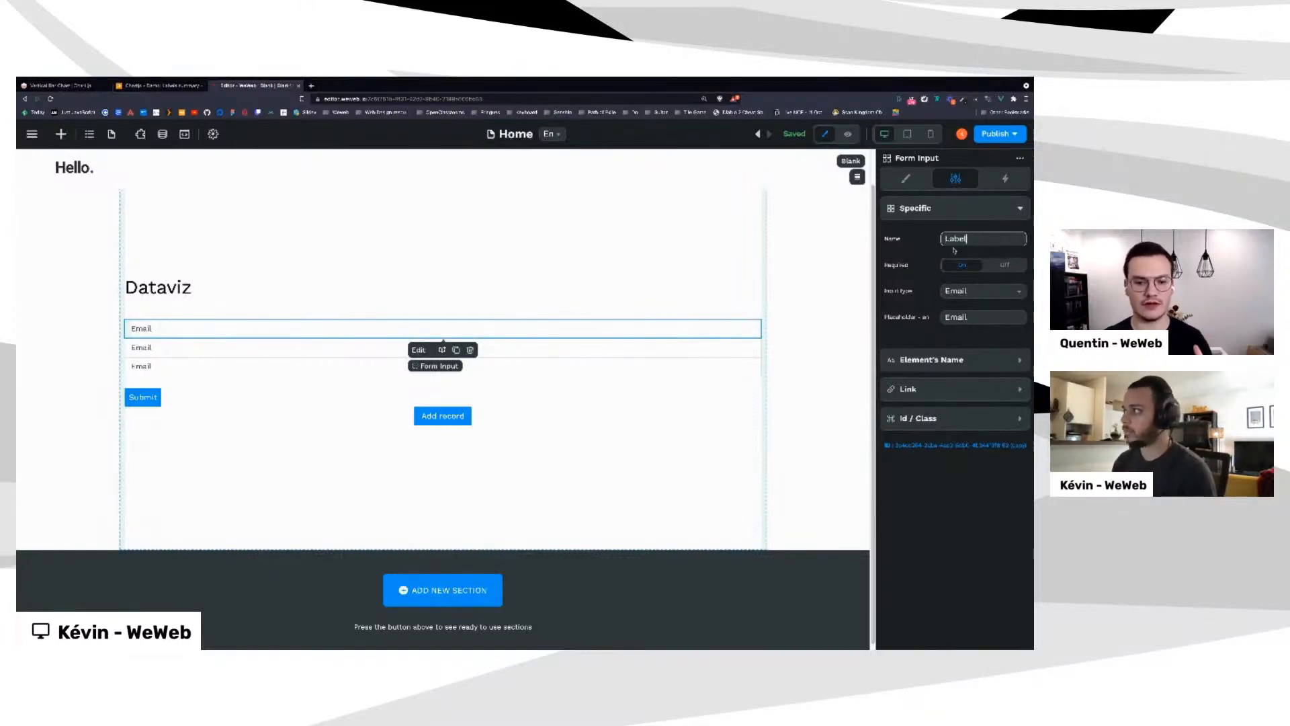
# Set the placeholder of the form's first input to "Label"
pyautogui.click(965, 317)
pyautogui.press('BackSpace')
pyautogui.press('BackSpace')
pyautogui.press('BackSpace')
pyautogui.press('BackSpace')
pyautogui.press('BackSpace')
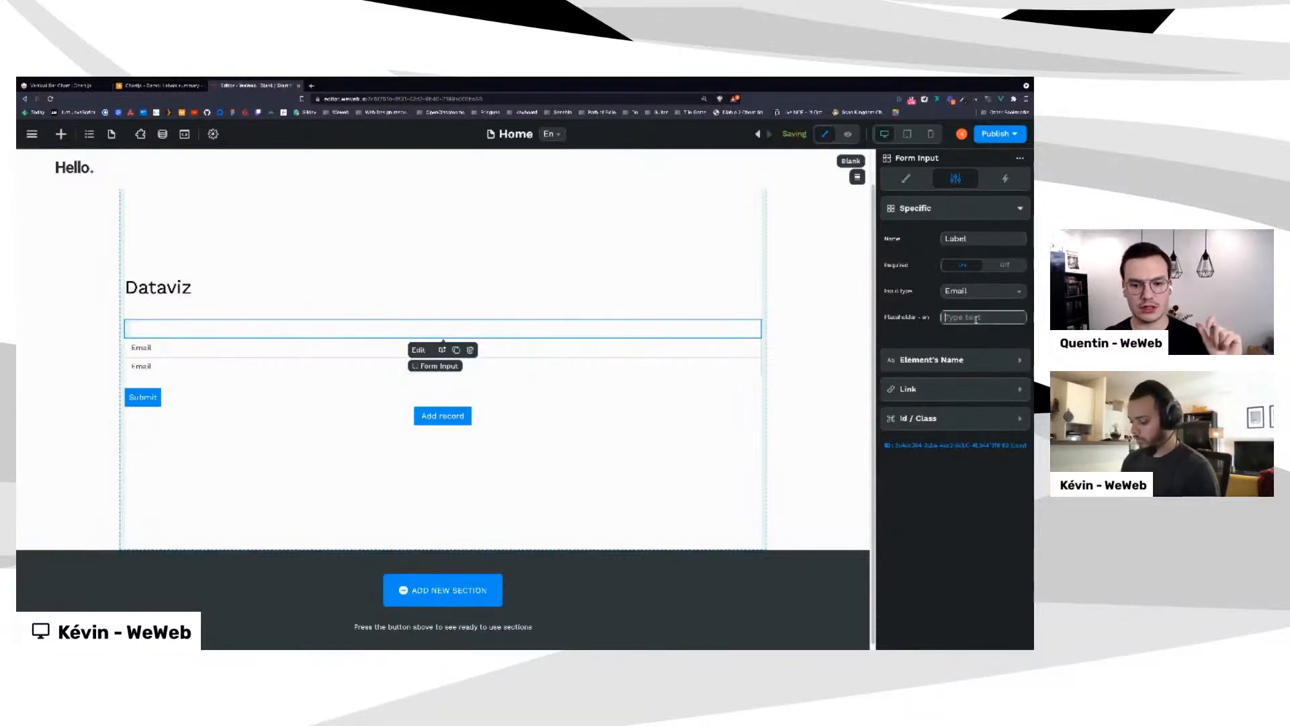
pyautogui.write('Label')
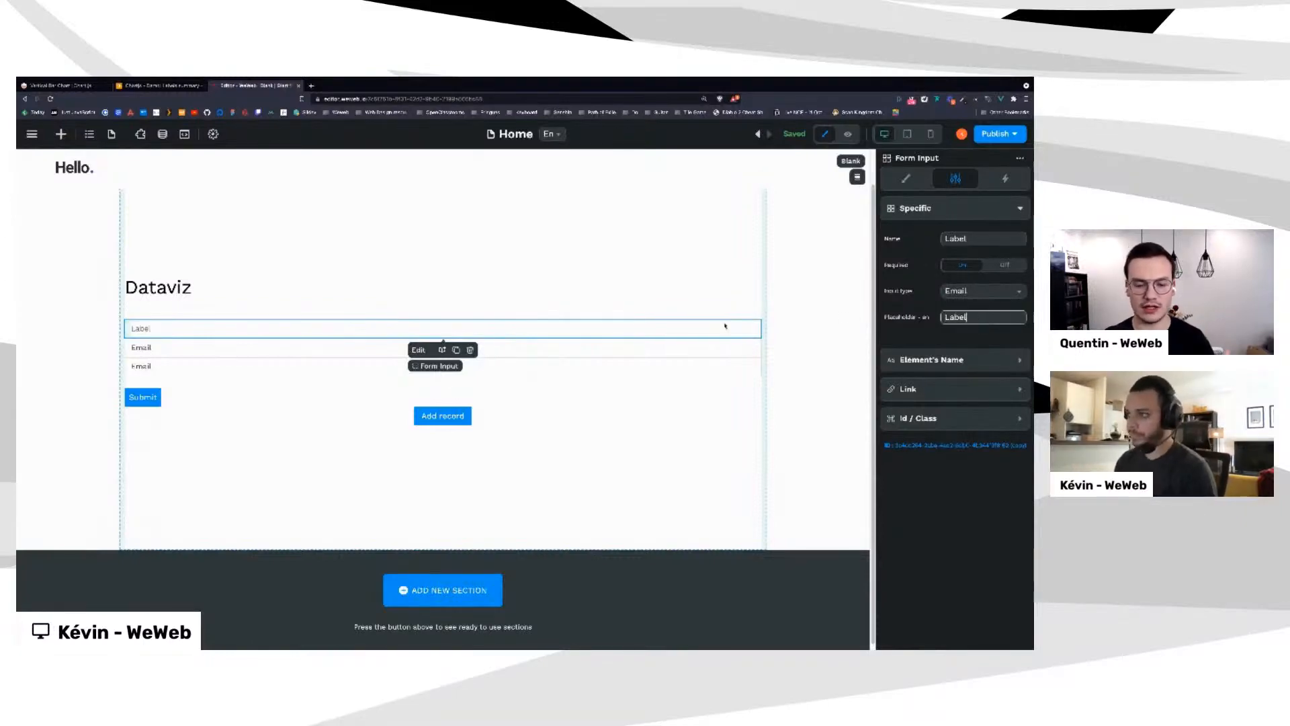
# Set both the name and the placeholder of the form's second input to "Color"
pyautogui.click(595, 350)
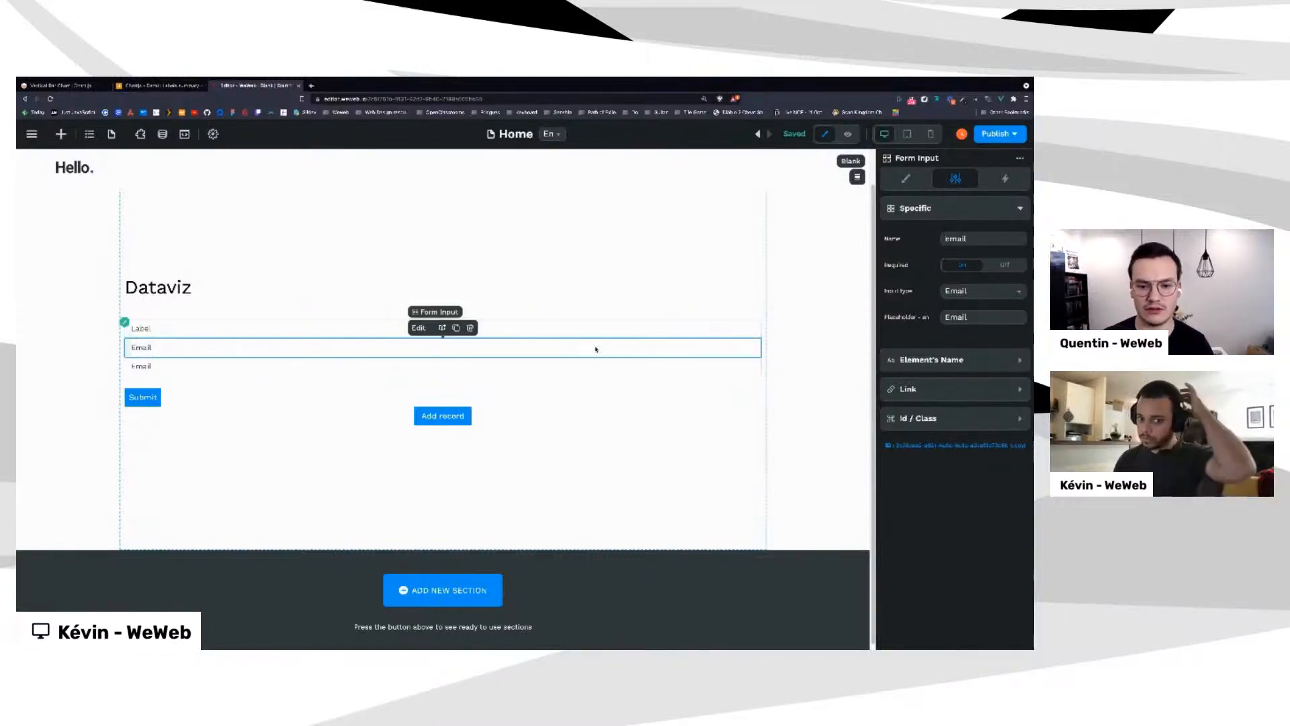
pyautogui.click(999, 240)
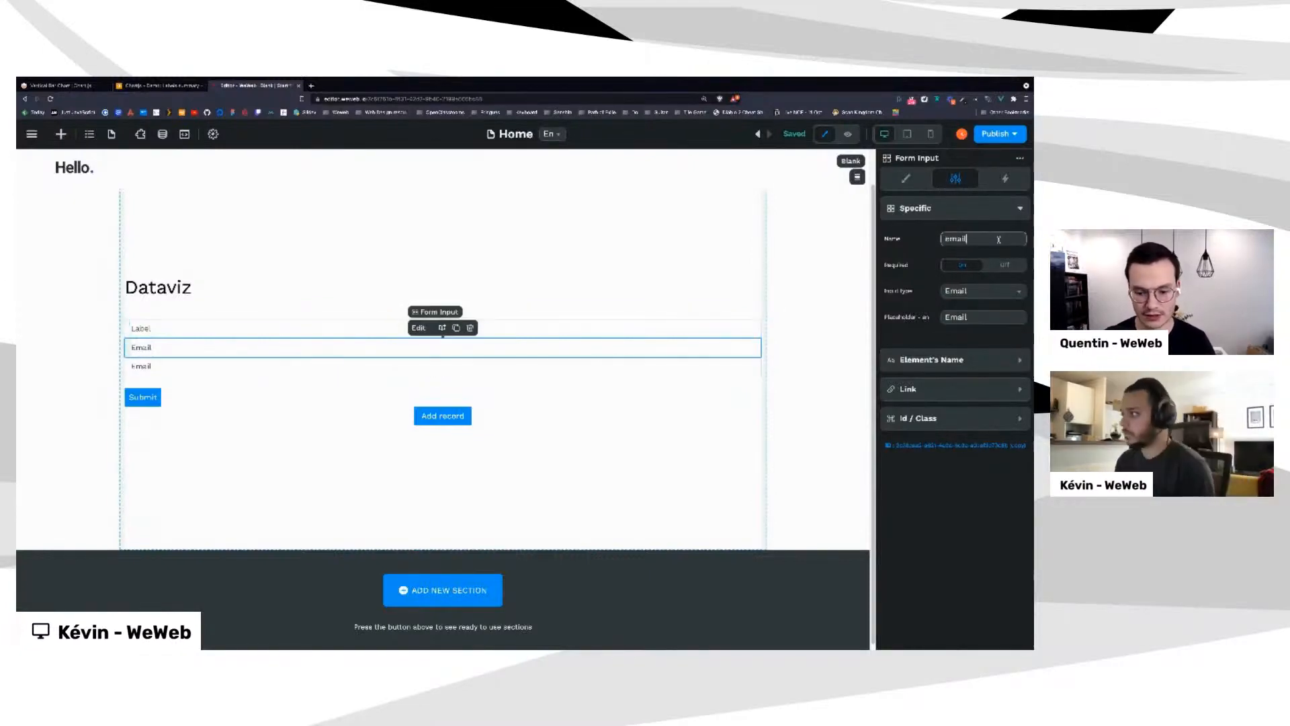
pyautogui.hotkey('ctrl', 'a')
pyautogui.press('BackSpace')
pyautogui.write('color')
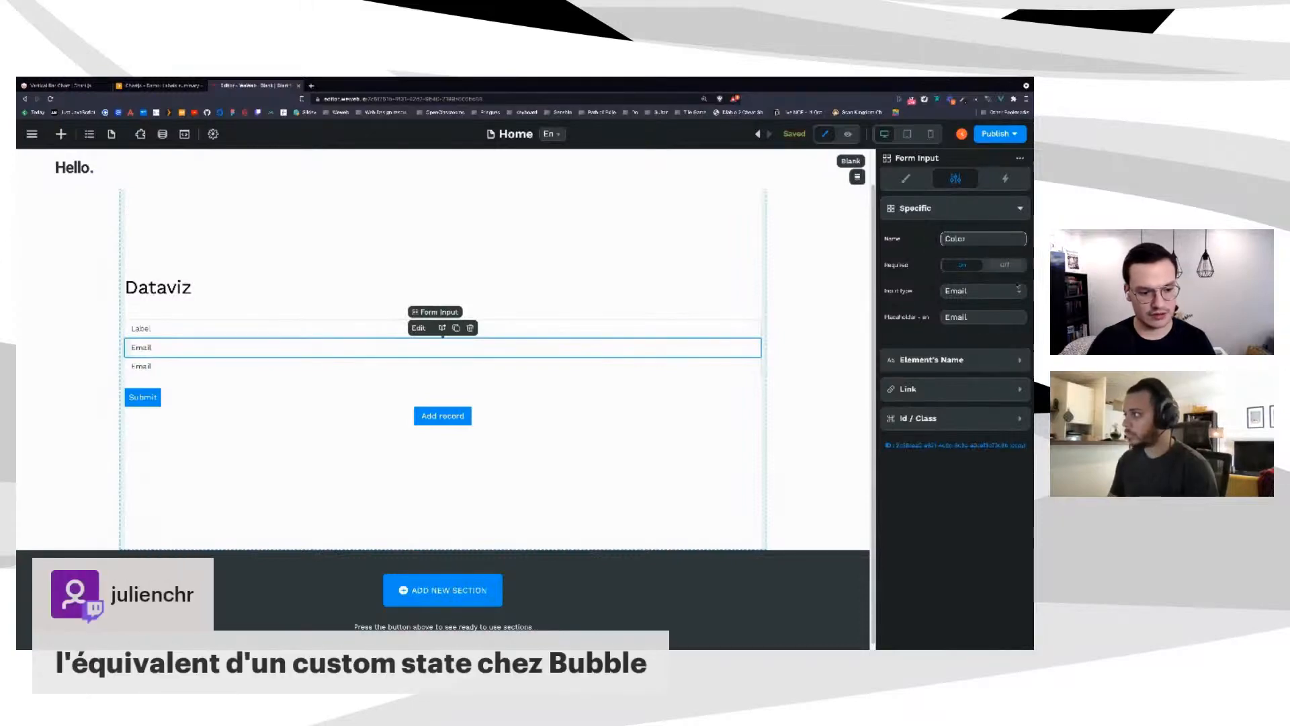
pyautogui.click(985, 315)
pyautogui.hotkey('ctrl', 'a')
pyautogui.press('BackSpace')
pyautogui.write('Color')
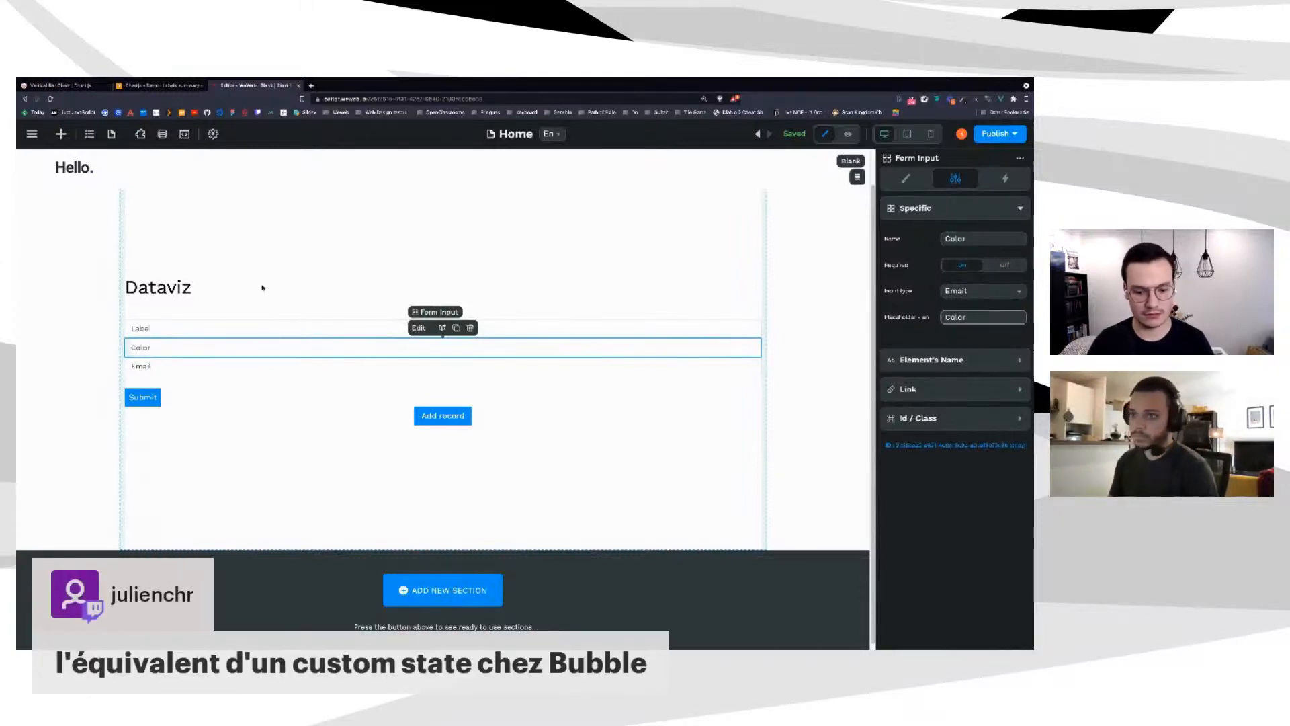
# Name the form's third input Data and set its placeholder to "12, 13, 4"
pyautogui.click(181, 365)
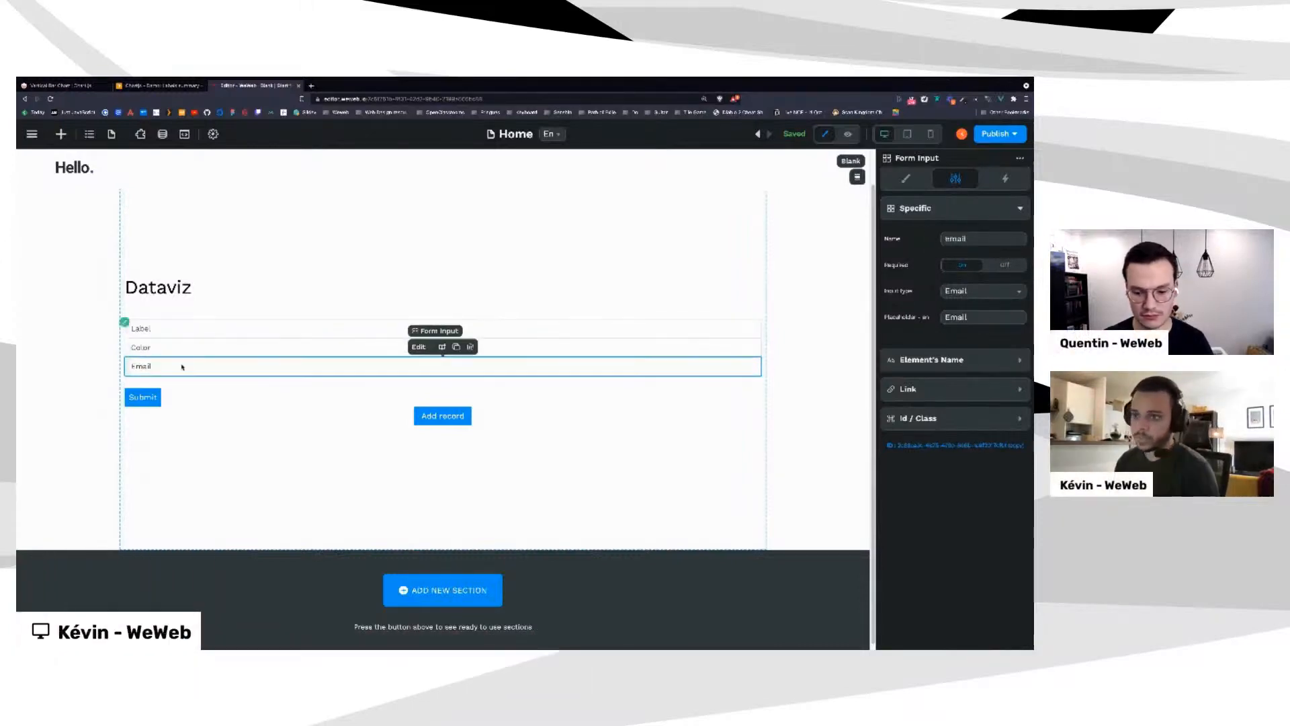
pyautogui.click(976, 239)
pyautogui.hotkey('ctrl', 'a')
pyautogui.press('BackSpace')
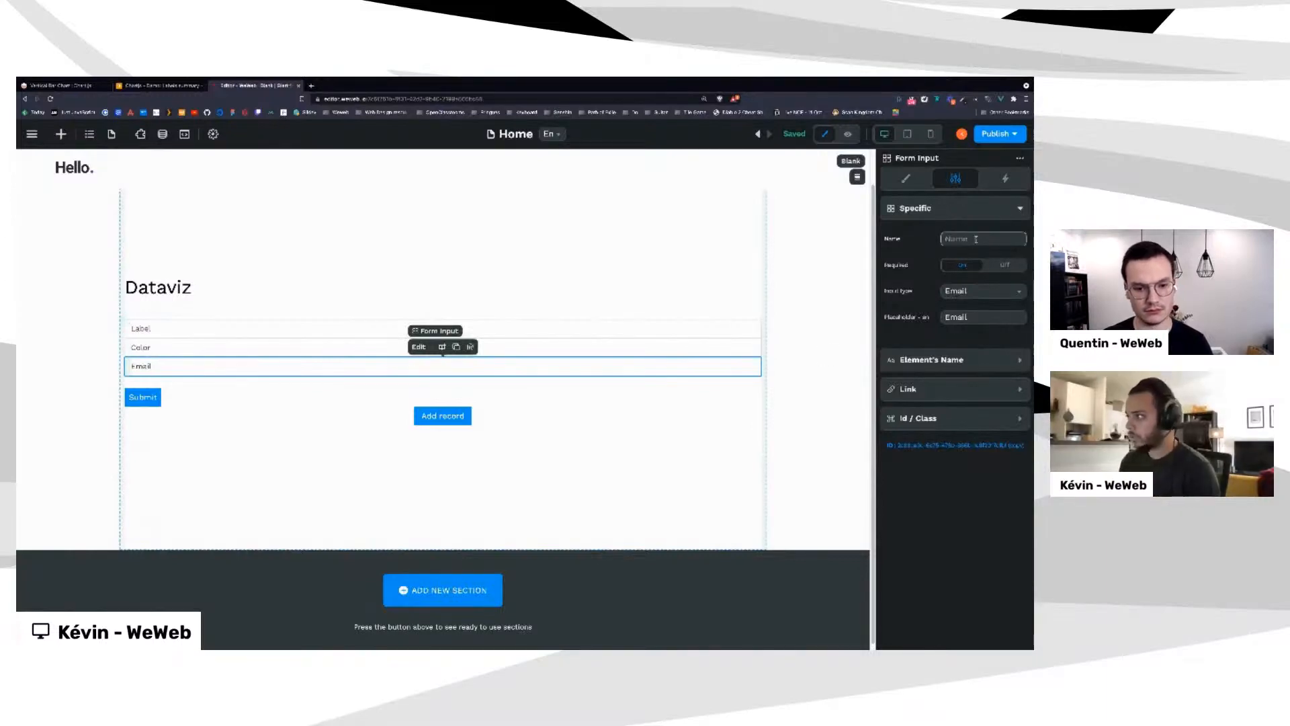
pyautogui.write('Data')
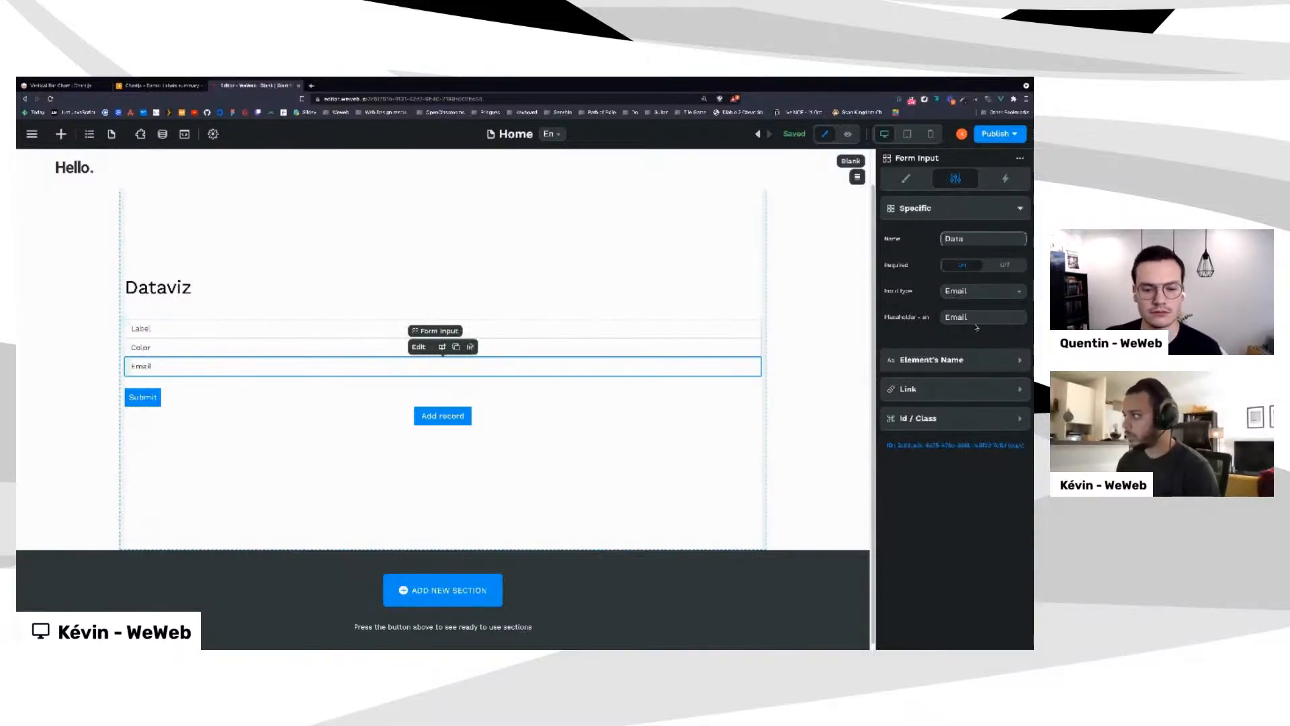
pyautogui.click(975, 317)
pyautogui.hotkey('ctrl', 'a')
pyautogui.press('BackSpace')
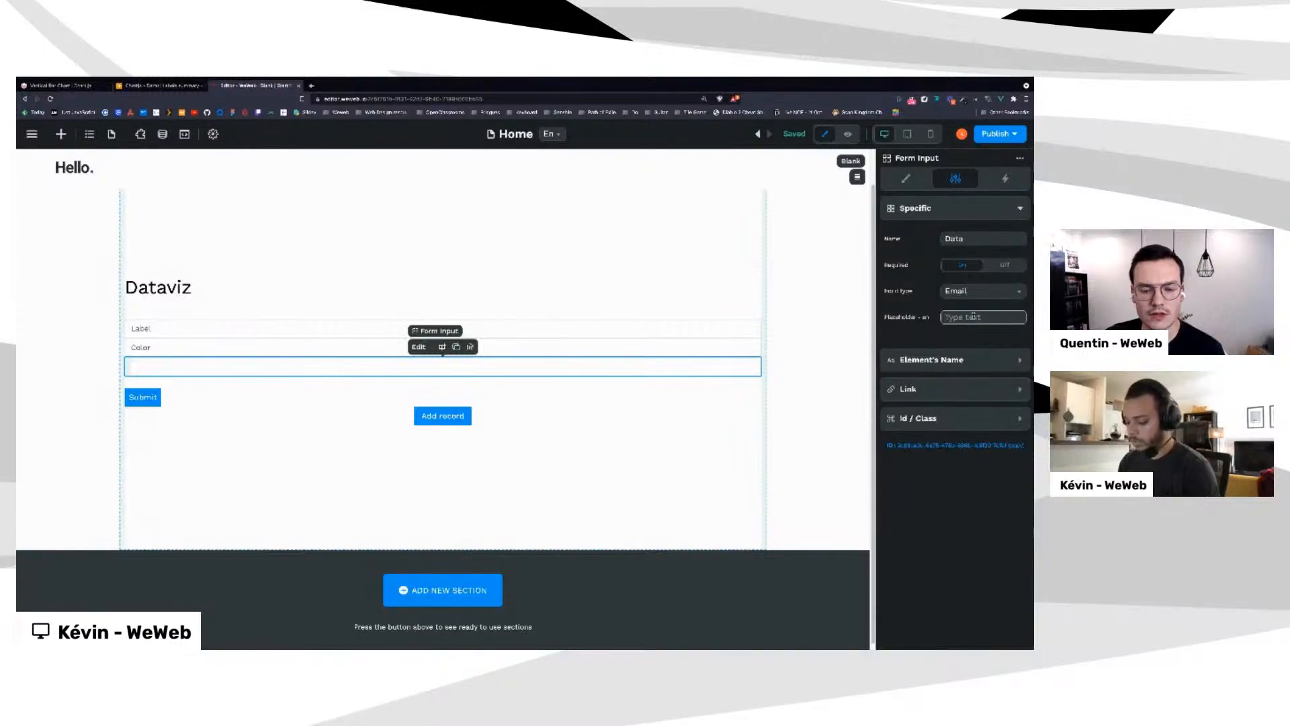
pyautogui.write('I2')
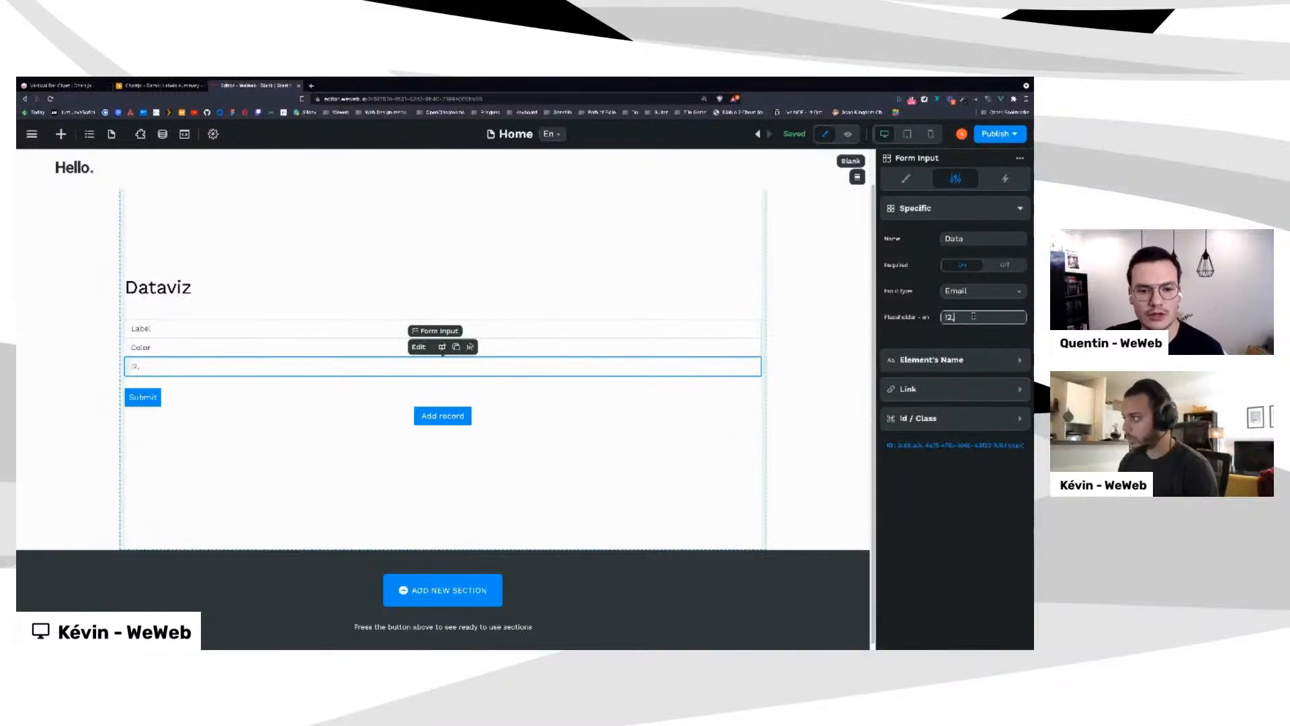
pyautogui.write(',')
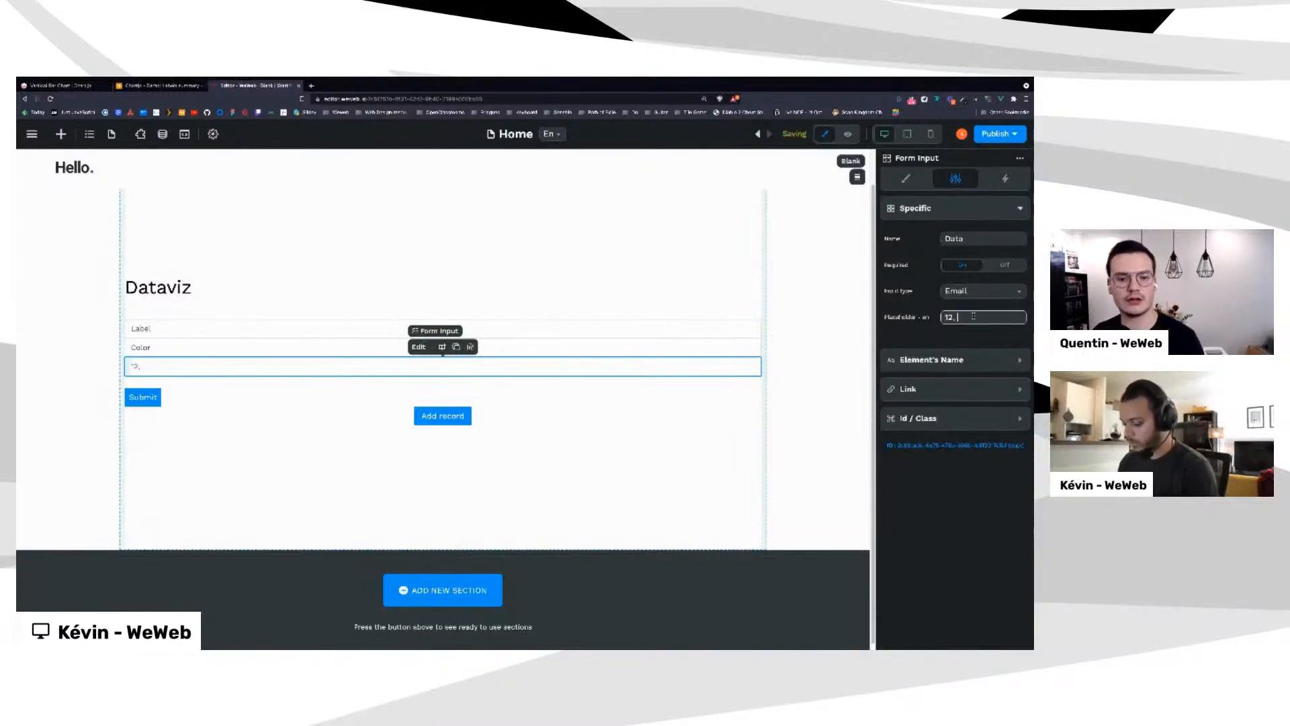
pyautogui.write(' 13,')
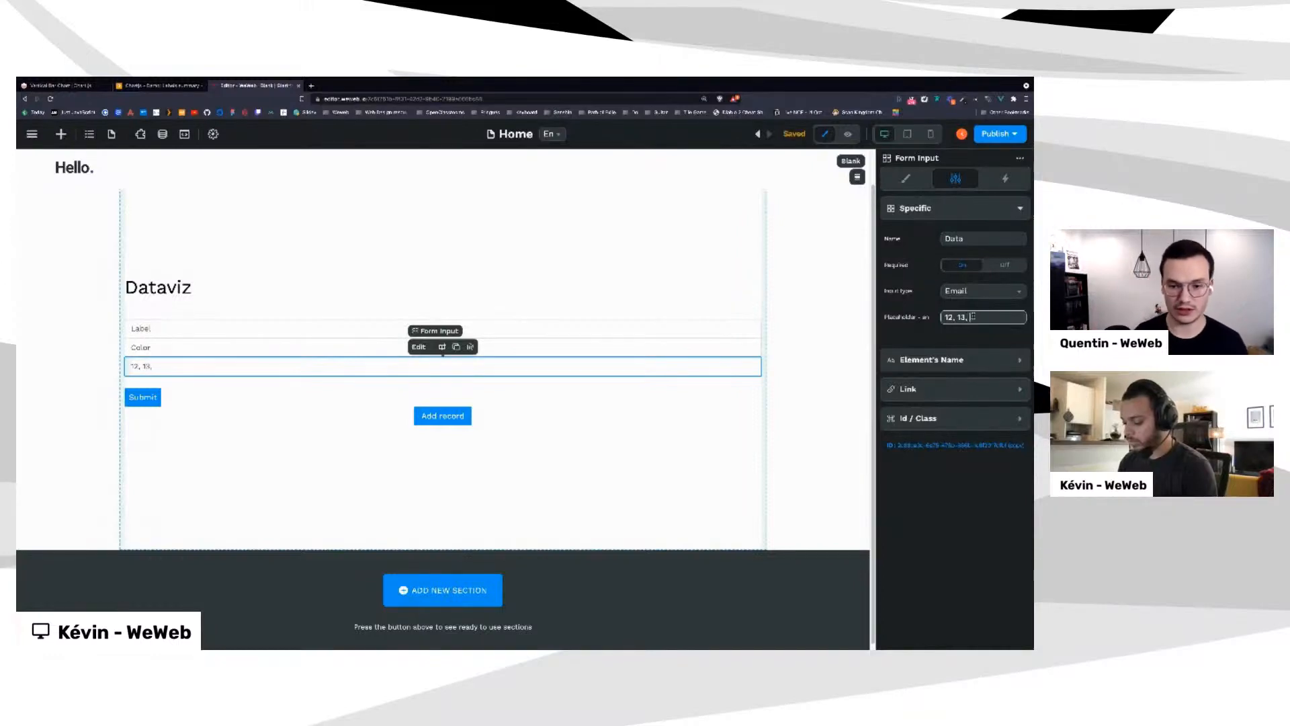
pyautogui.write(' 4')
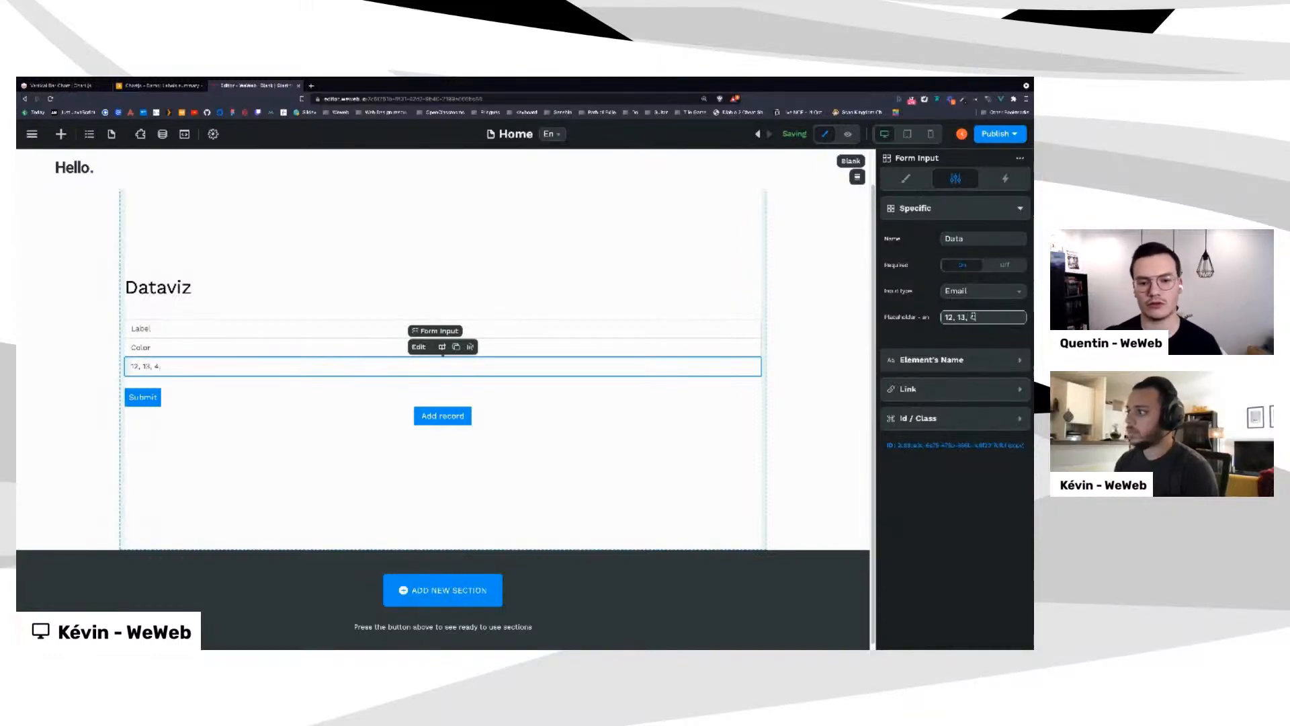
# Center the form's Submit button horizontally through its display alignment
pyautogui.click(201, 401)
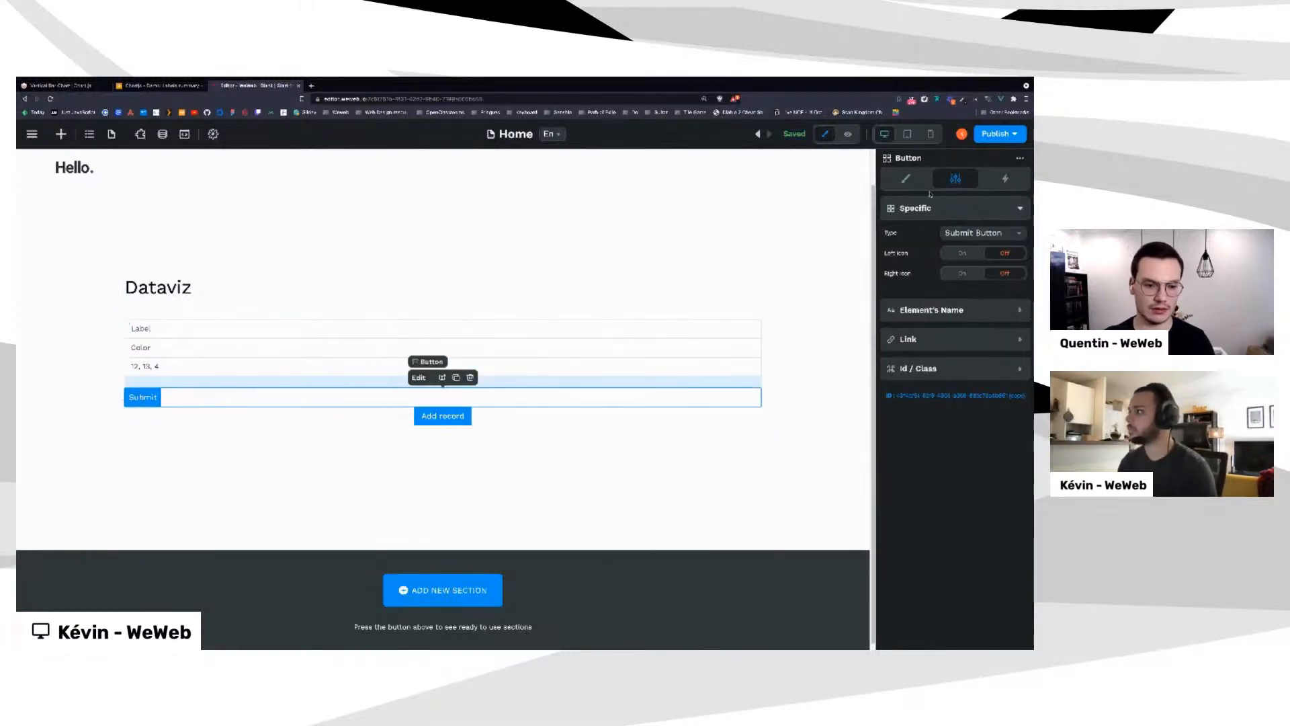
pyautogui.click(906, 179)
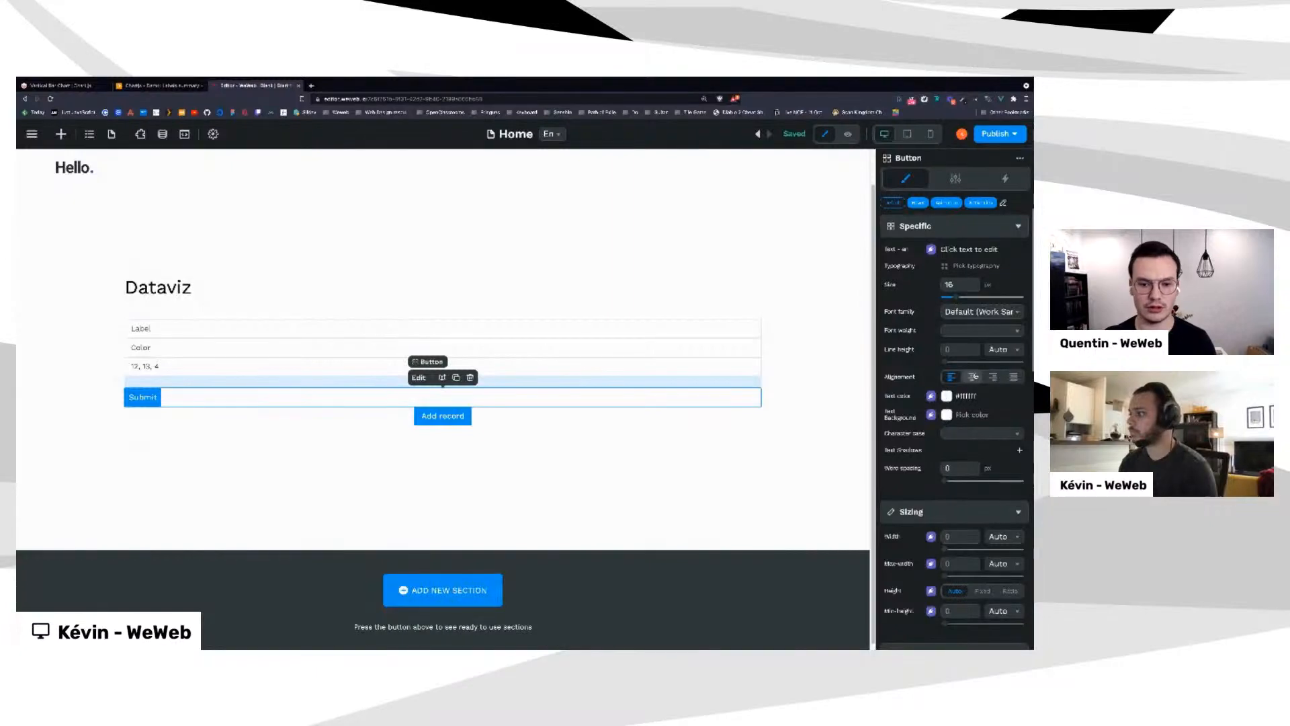
pyautogui.scroll(-3, 979, 403)
pyautogui.scroll(5, 979, 449)
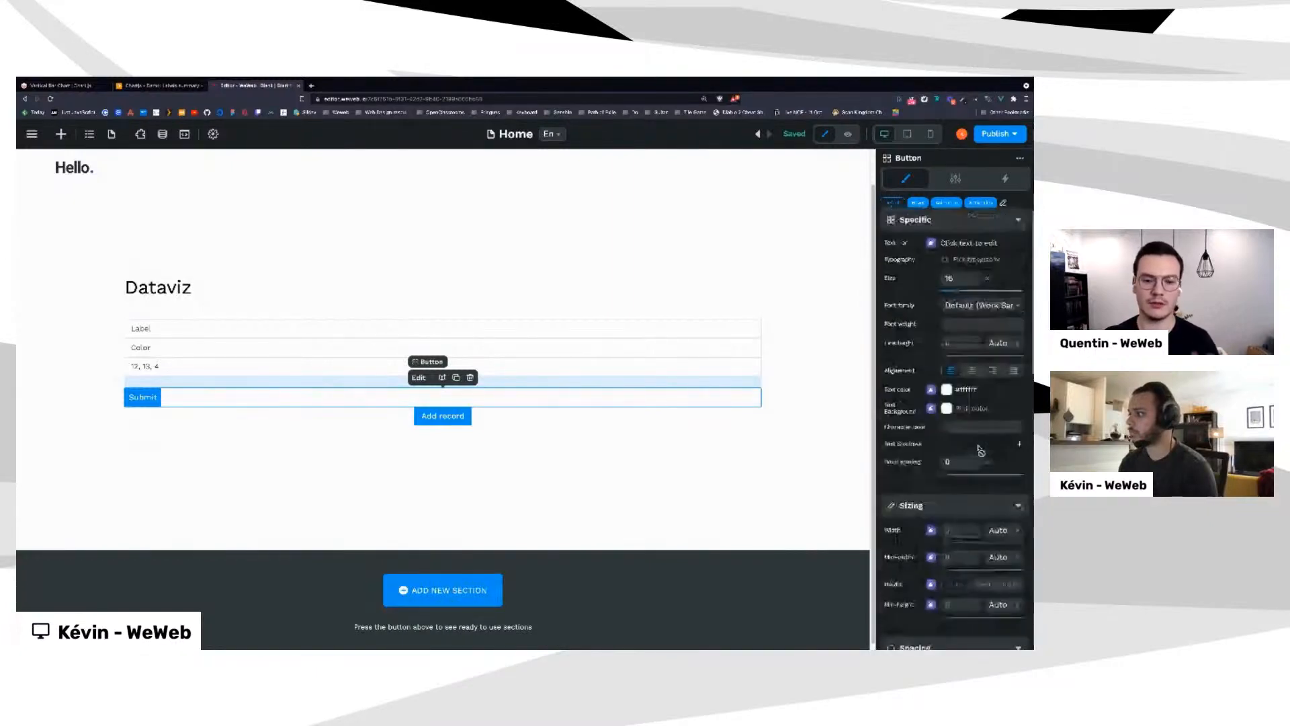
pyautogui.scroll(-3, 976, 443)
pyautogui.scroll(-4, 976, 444)
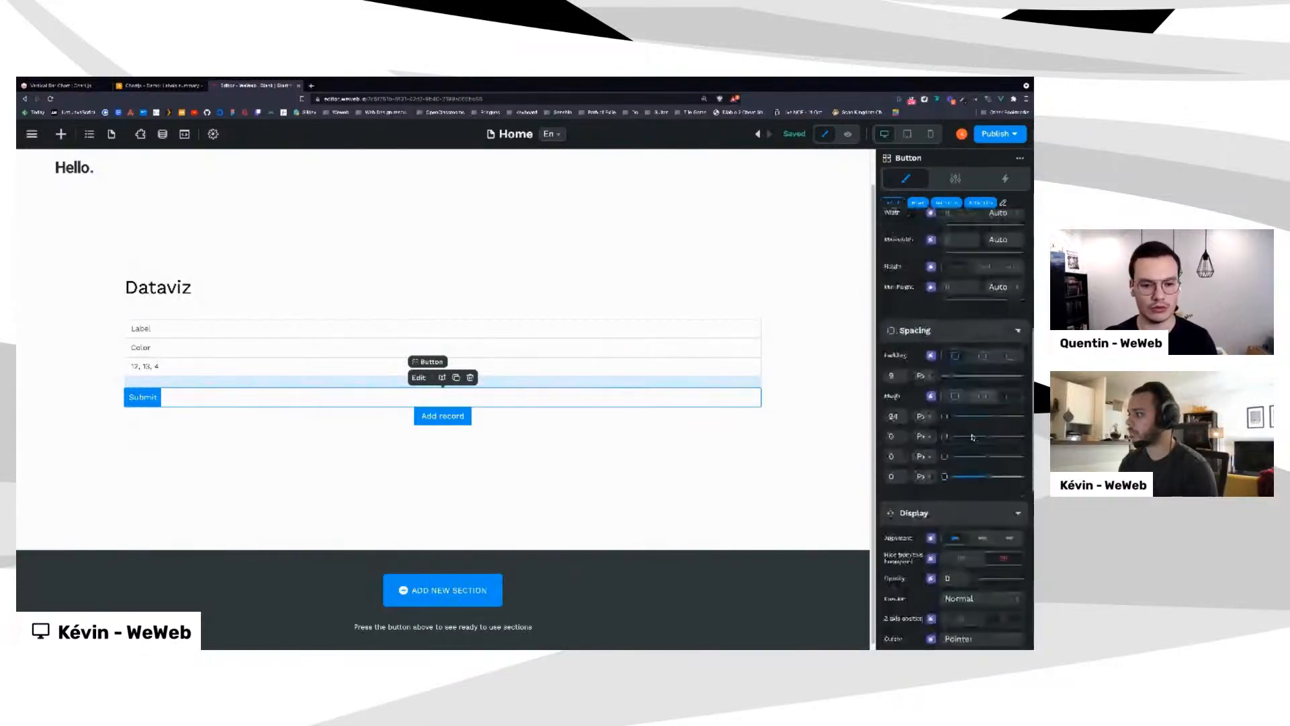
pyautogui.click(983, 445)
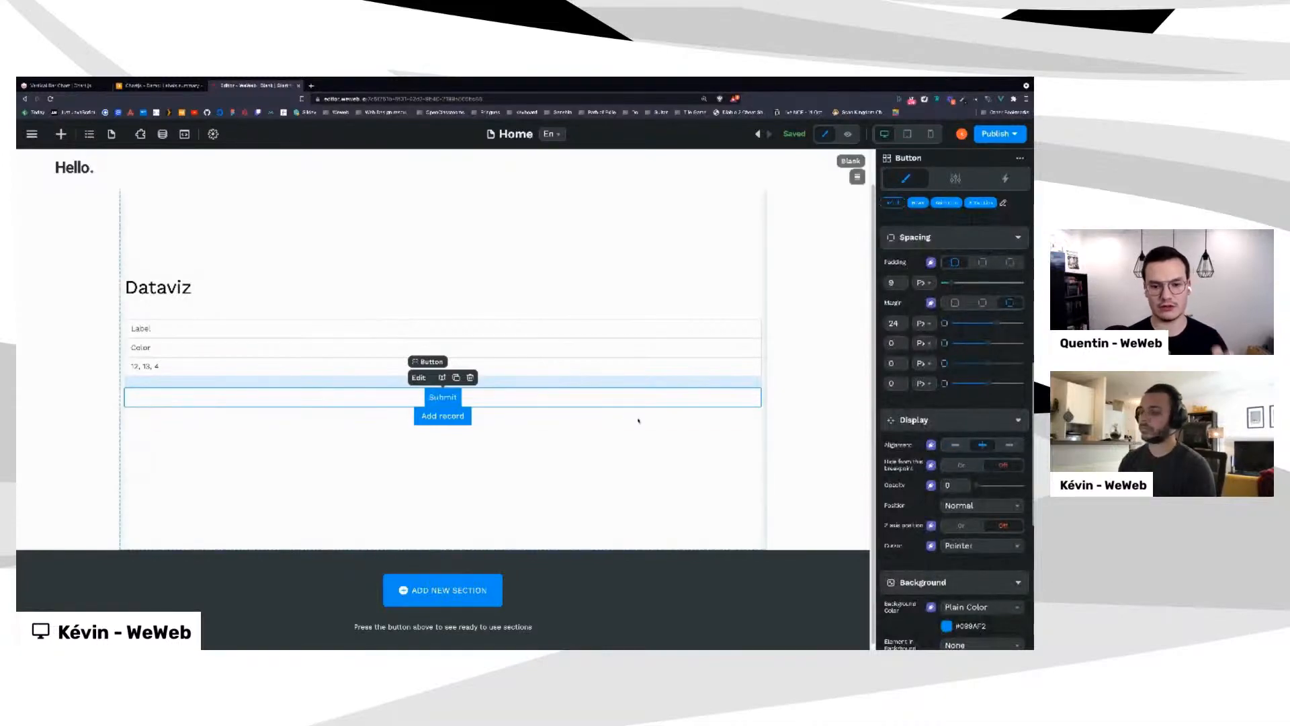
# Switch the form container's Hide from this breakpoint property to a JavaScript binding and expand the available variables in its parameters
pyautogui.click(125, 324)
pyautogui.scroll(1, 380, 442)
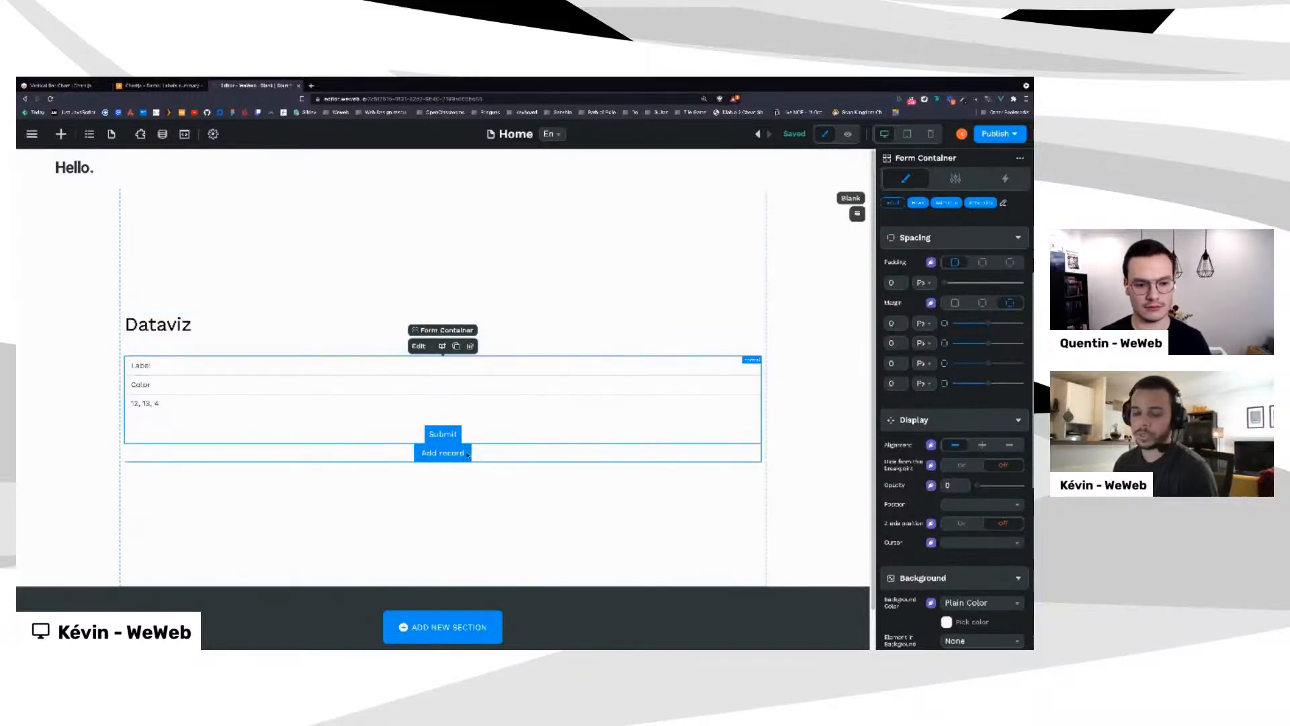
pyautogui.scroll(-2, 904, 404)
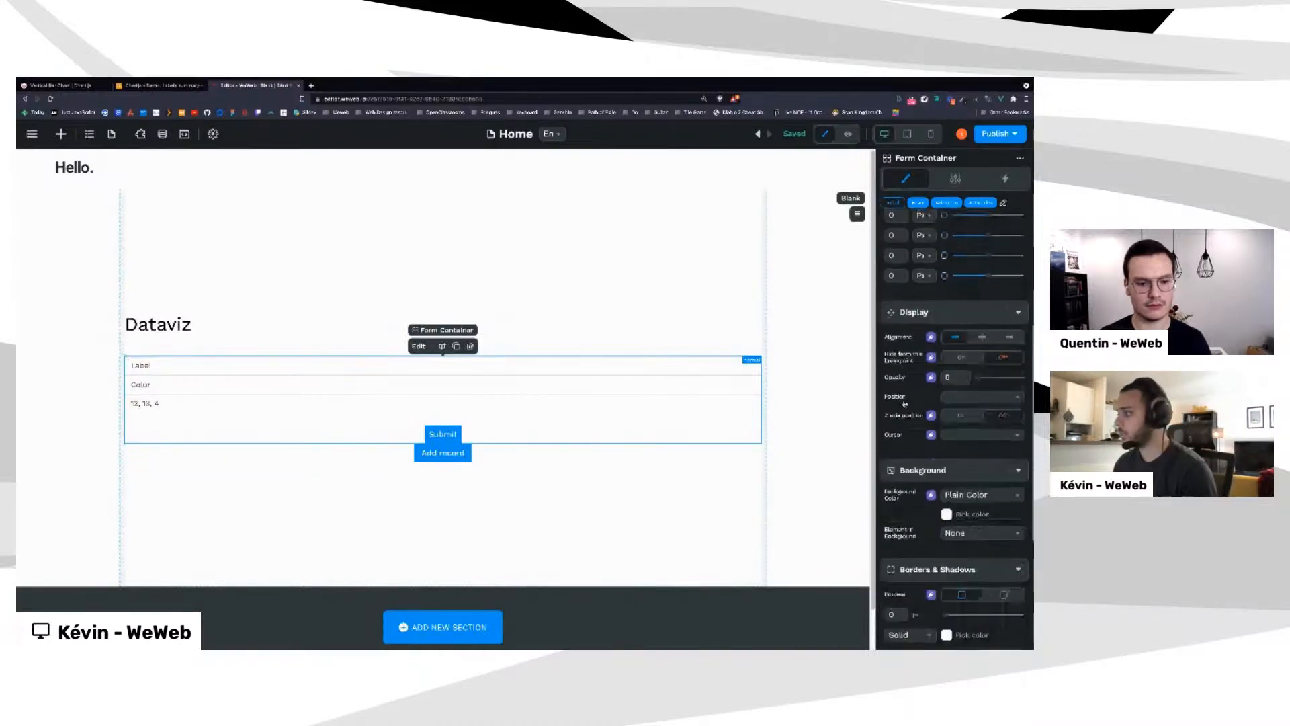
pyautogui.click(932, 359)
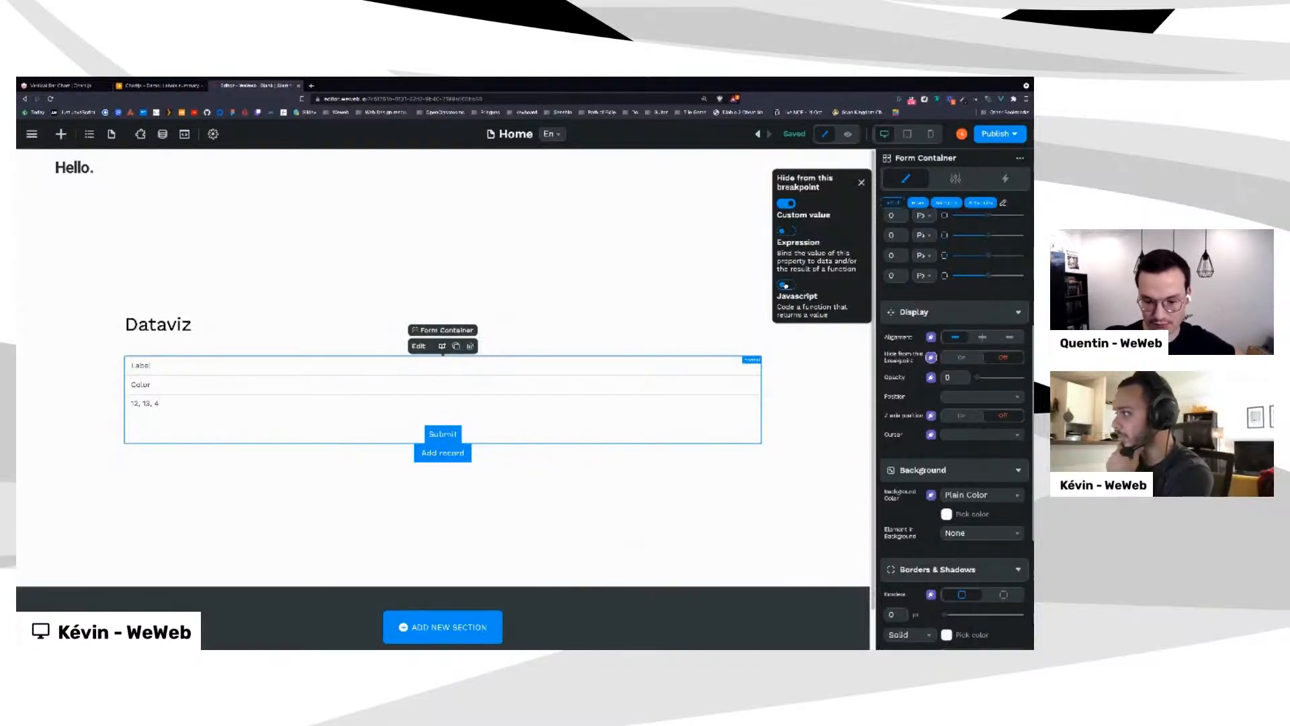
pyautogui.click(790, 285)
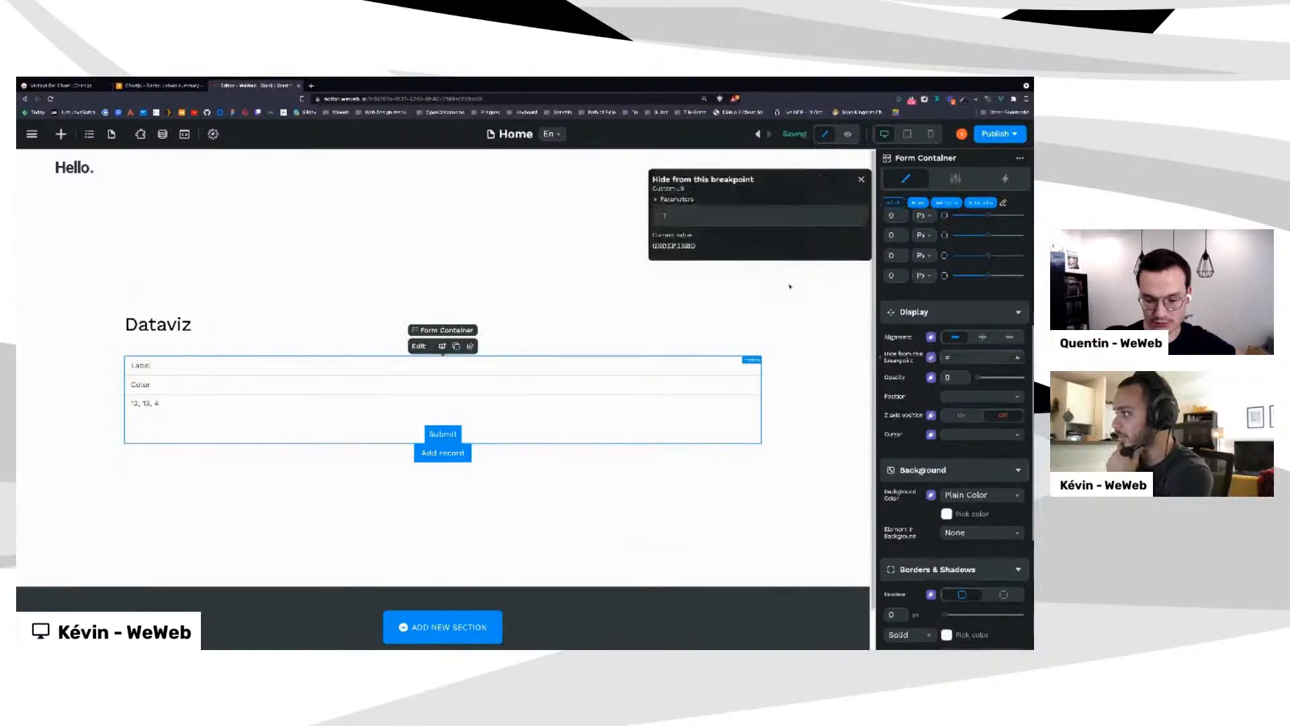
pyautogui.click(674, 217)
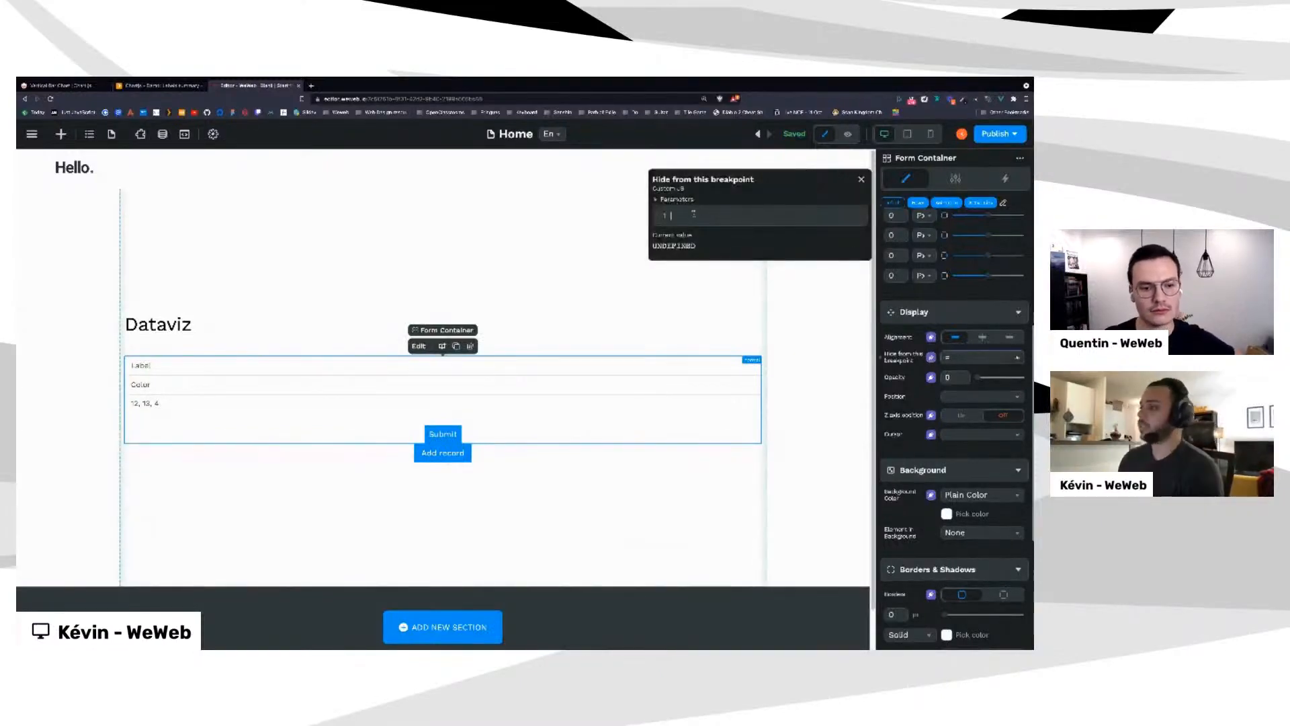
pyautogui.click(682, 201)
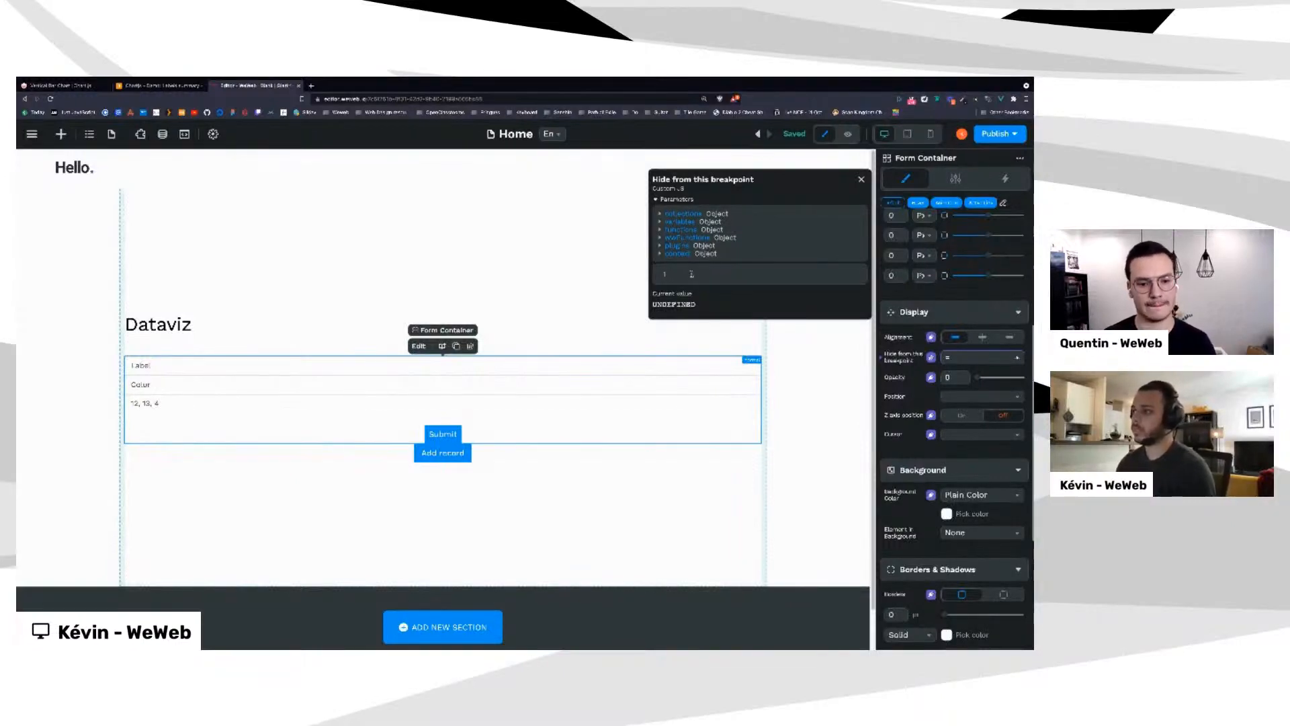
pyautogui.click(679, 221)
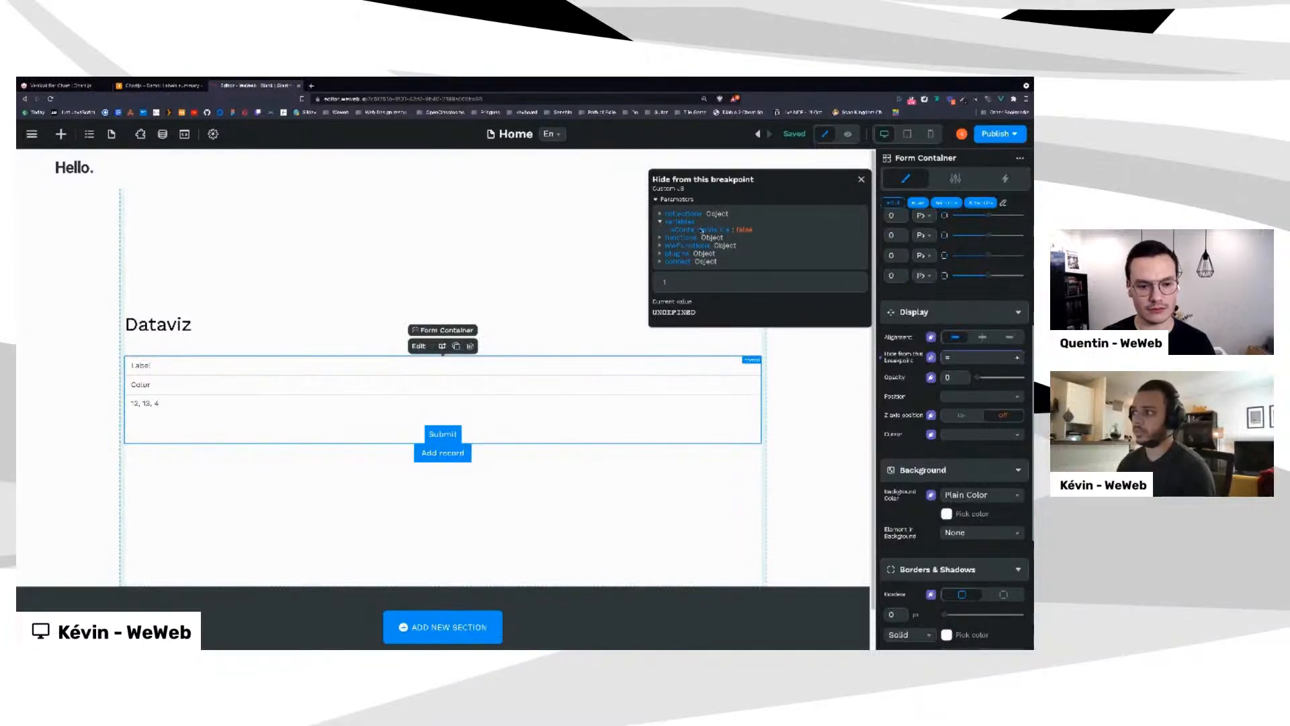
# Write the form container's hide condition as "return !variables.isContainerVisible"
pyautogui.click(686, 282)
pyautogui.write('return')
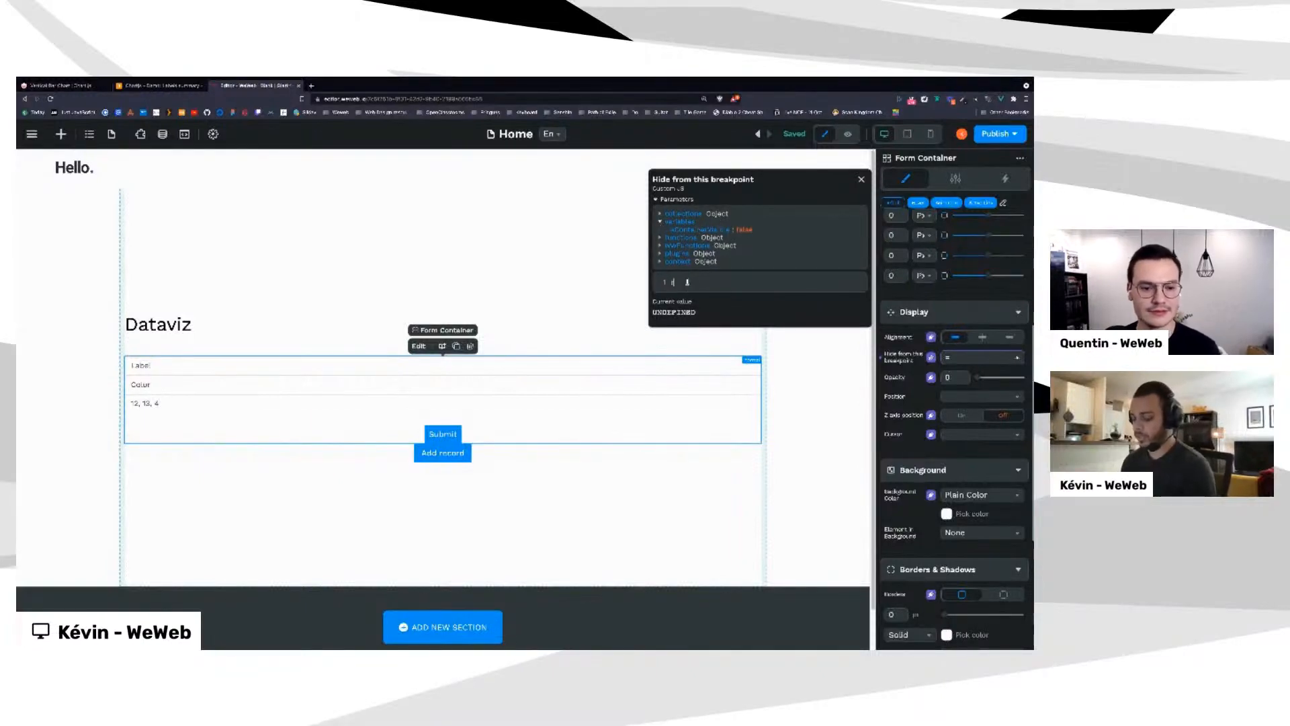
pyautogui.write(' variables')
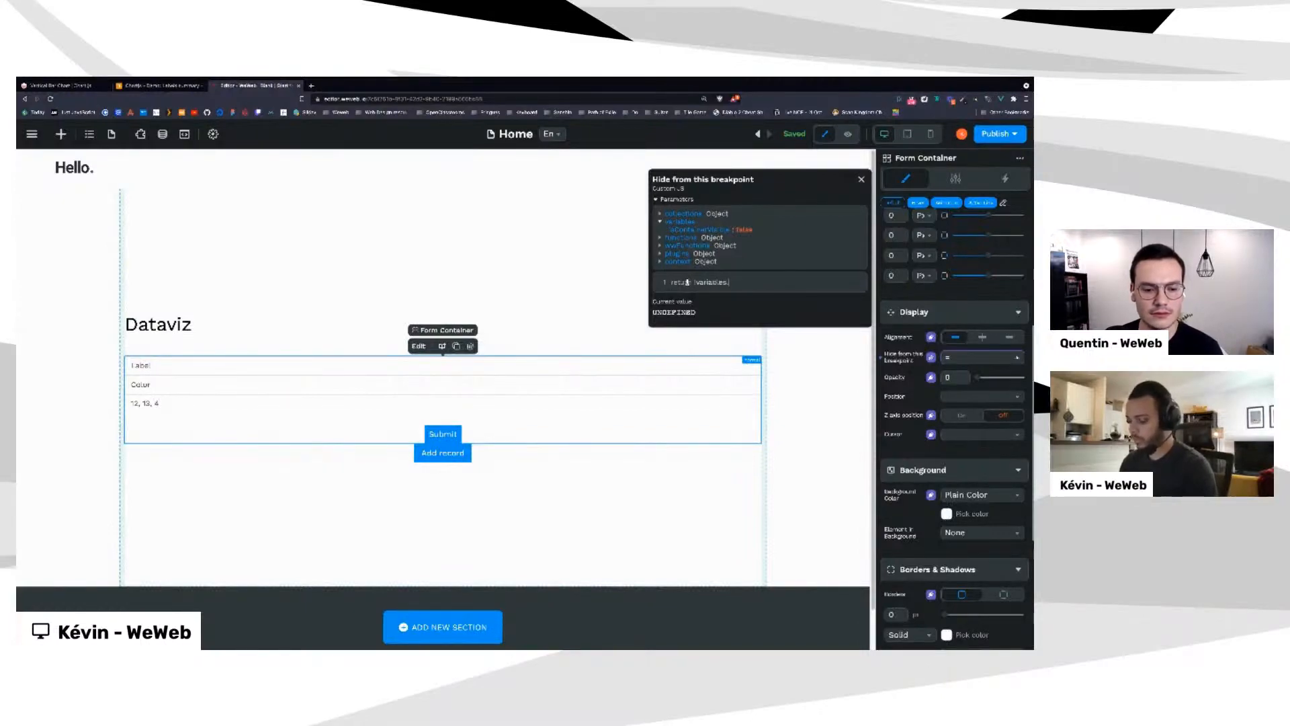
pyautogui.write('.isContainer')
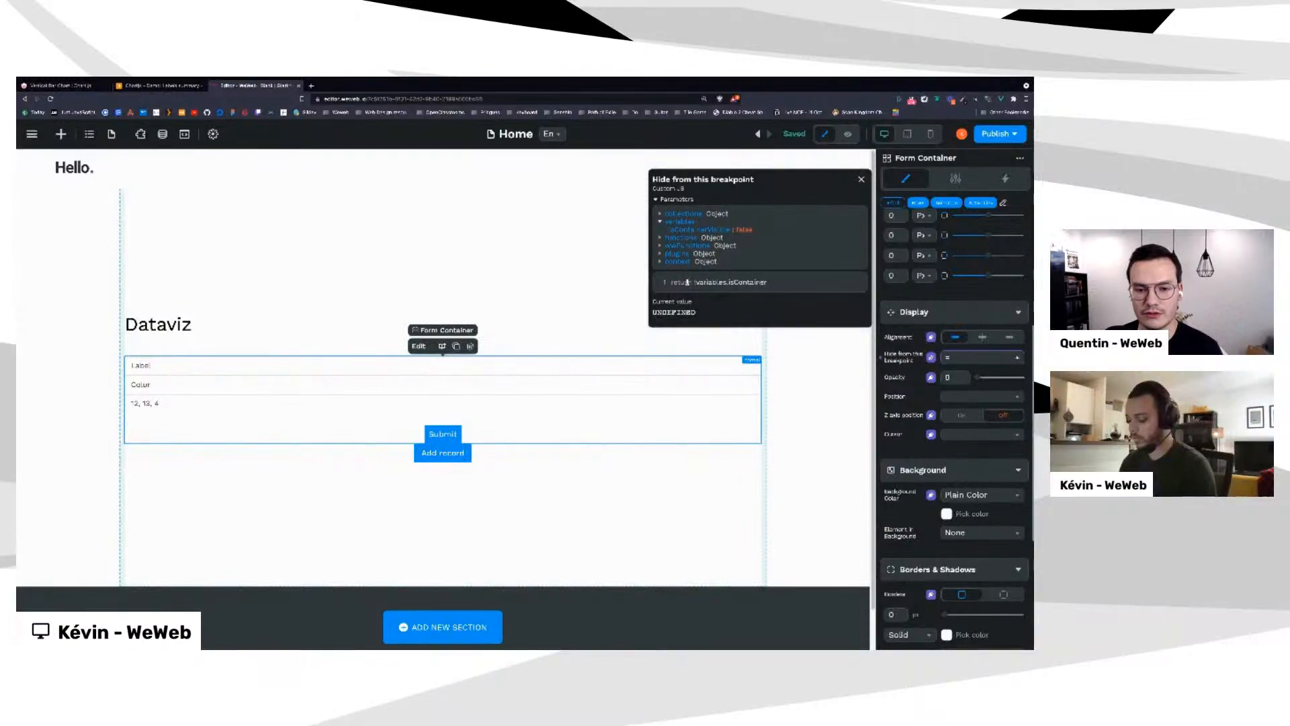
pyautogui.write('Visible')
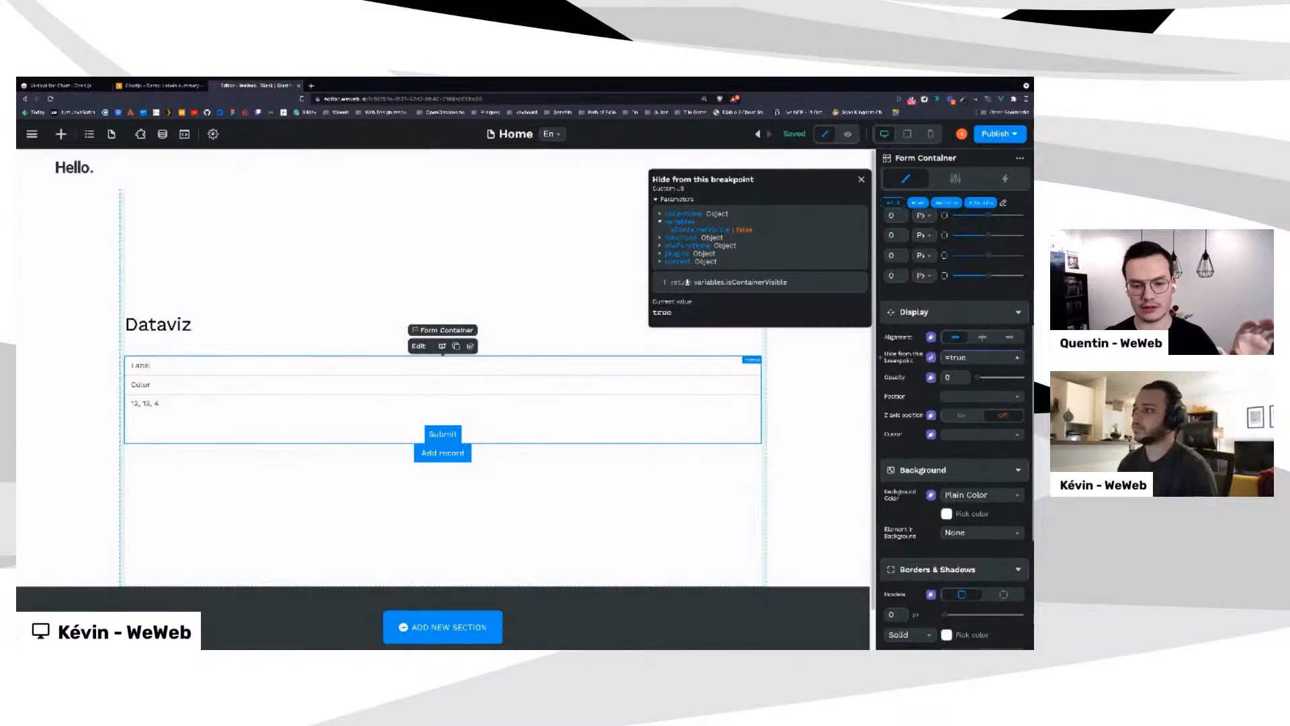
# Compare the form container's hide condition with and without the negation, leaving it as "return variables.isContainerVisible", and close the binding editor
pyautogui.press('BackSpace')
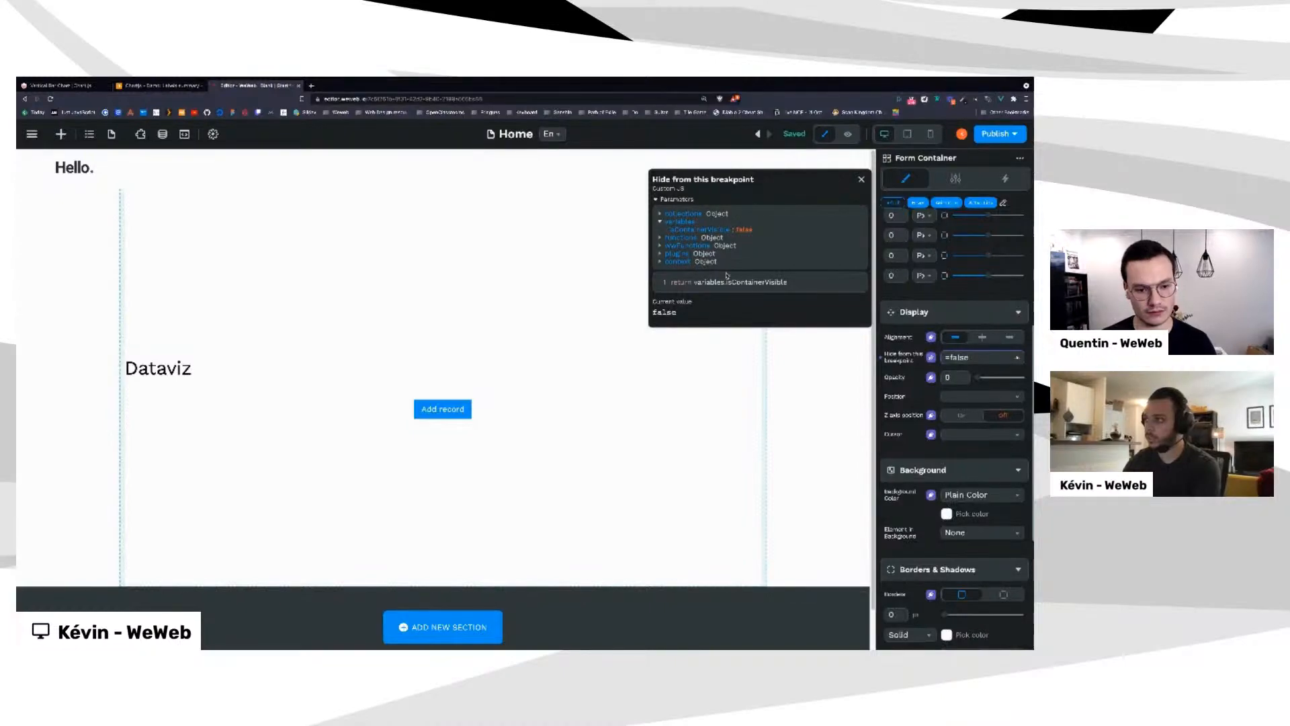
pyautogui.write('!')
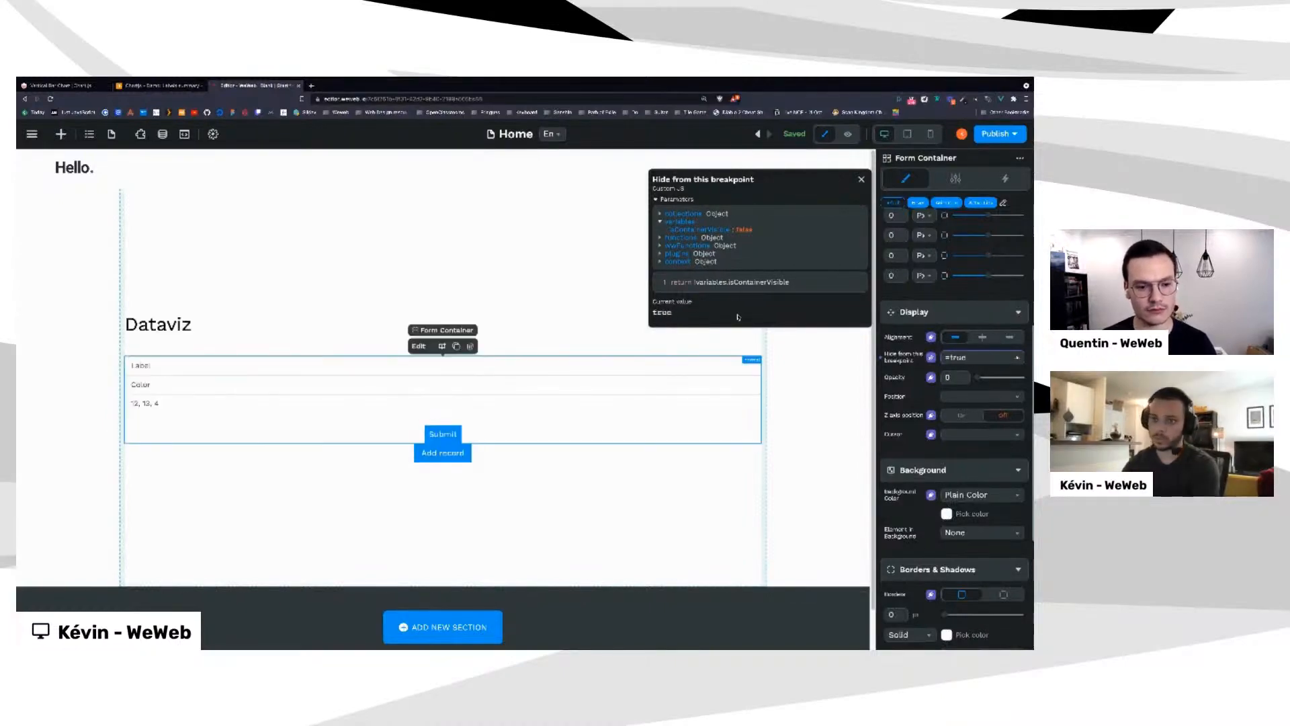
pyautogui.press('BackSpace')
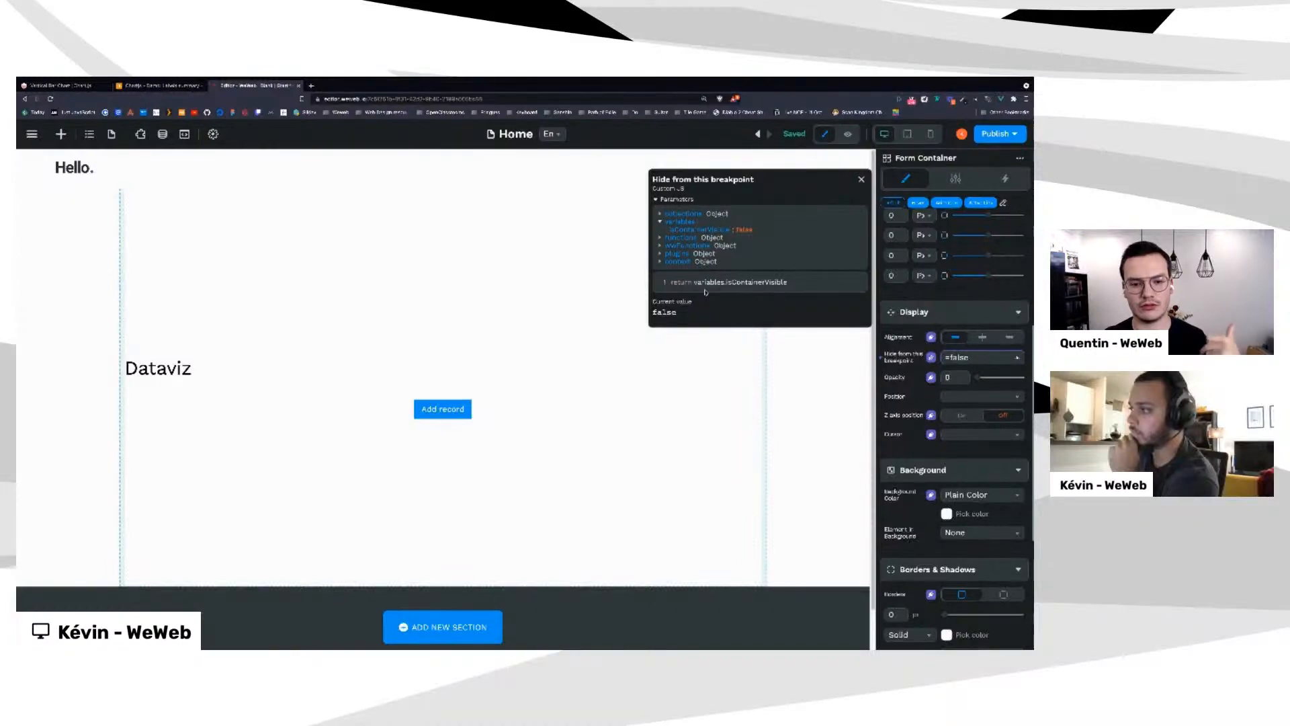
pyautogui.write('!')
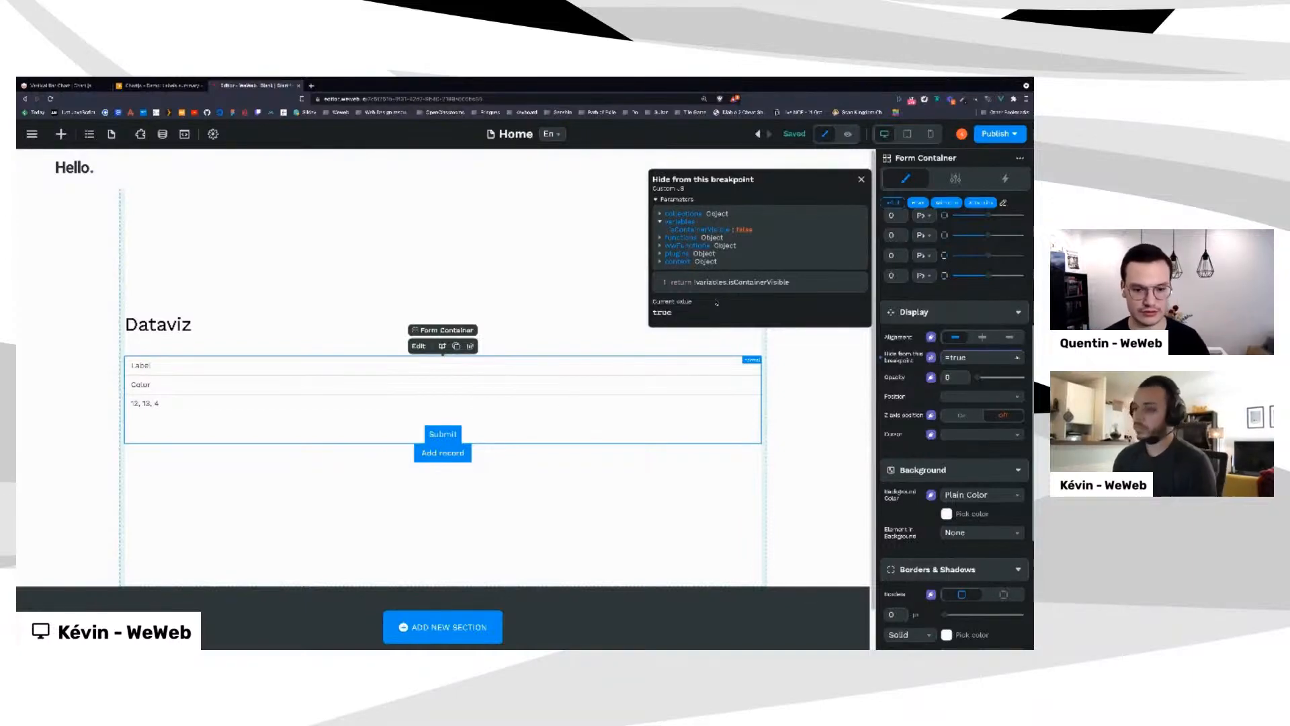
pyautogui.press('BackSpace')
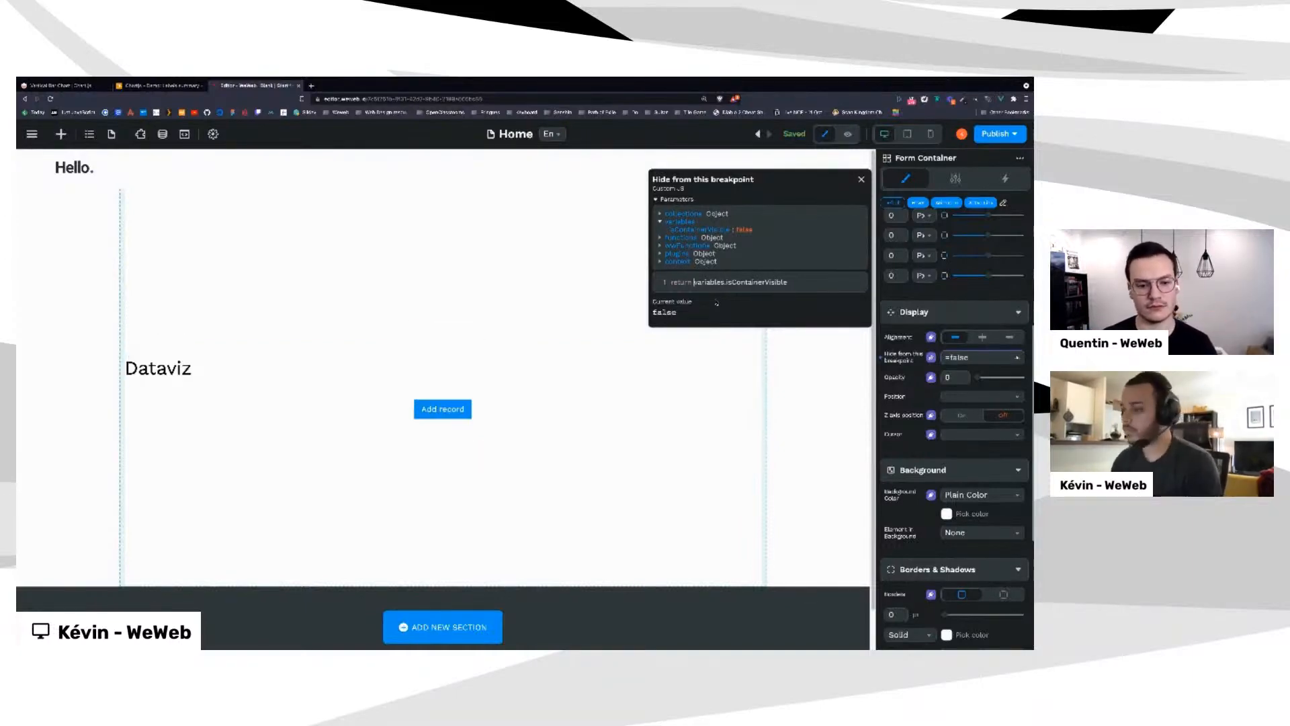
pyautogui.click(862, 180)
# Add an interaction named "Display form" to the Add record button with On Click as its trigger
pyautogui.click(437, 409)
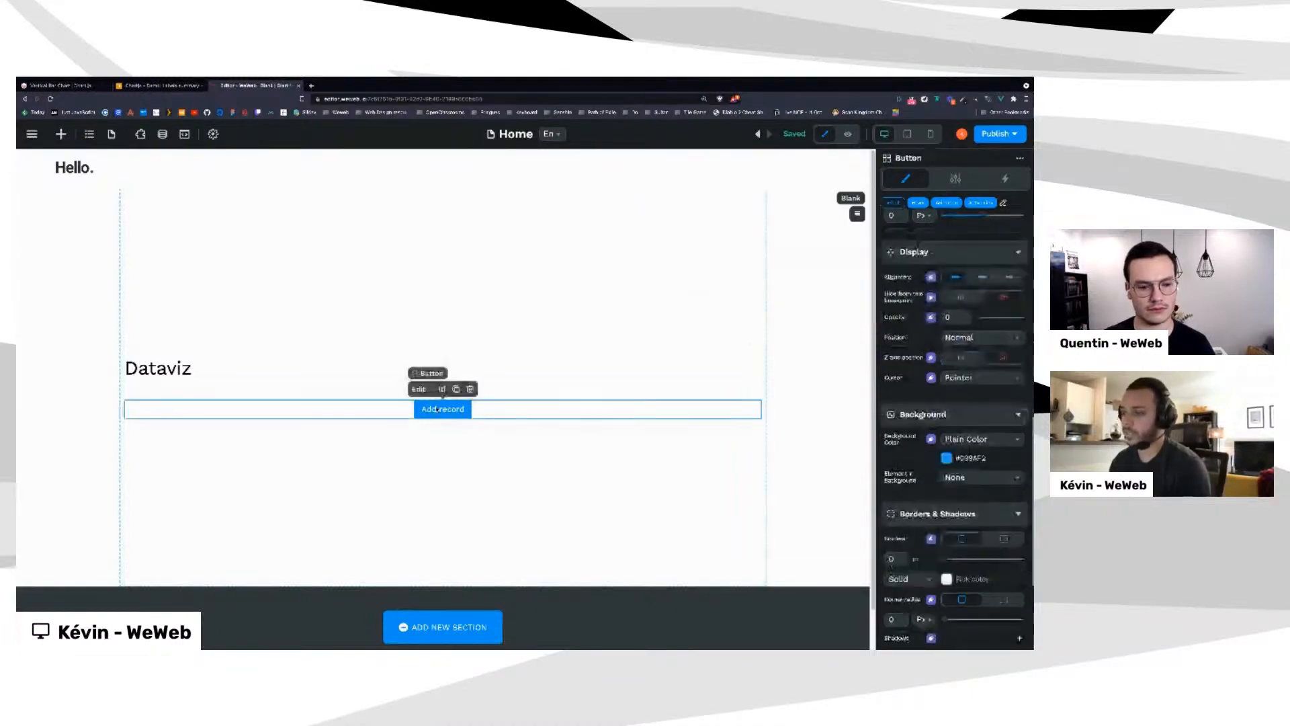
pyautogui.click(1006, 179)
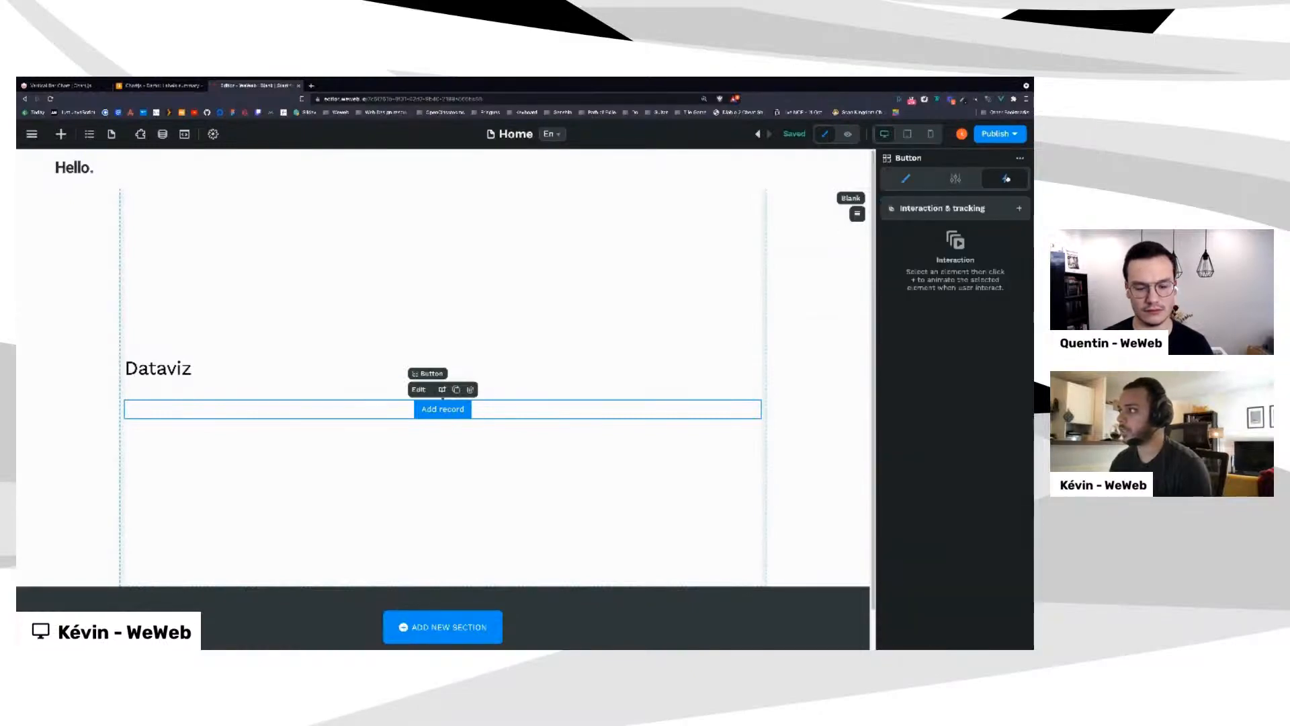
pyautogui.click(1020, 211)
pyautogui.click(746, 223)
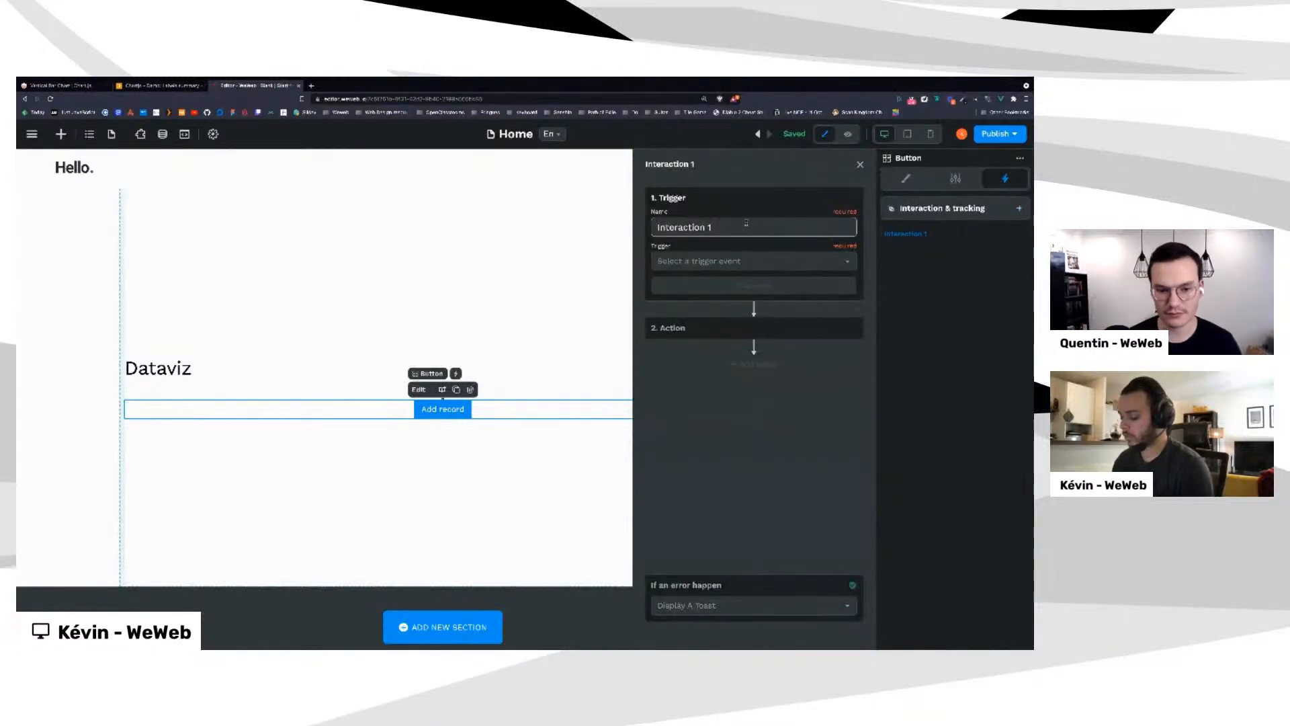
pyautogui.hotkey('ctrl', 'a')
pyautogui.press('BackSpace')
pyautogui.write('Disp')
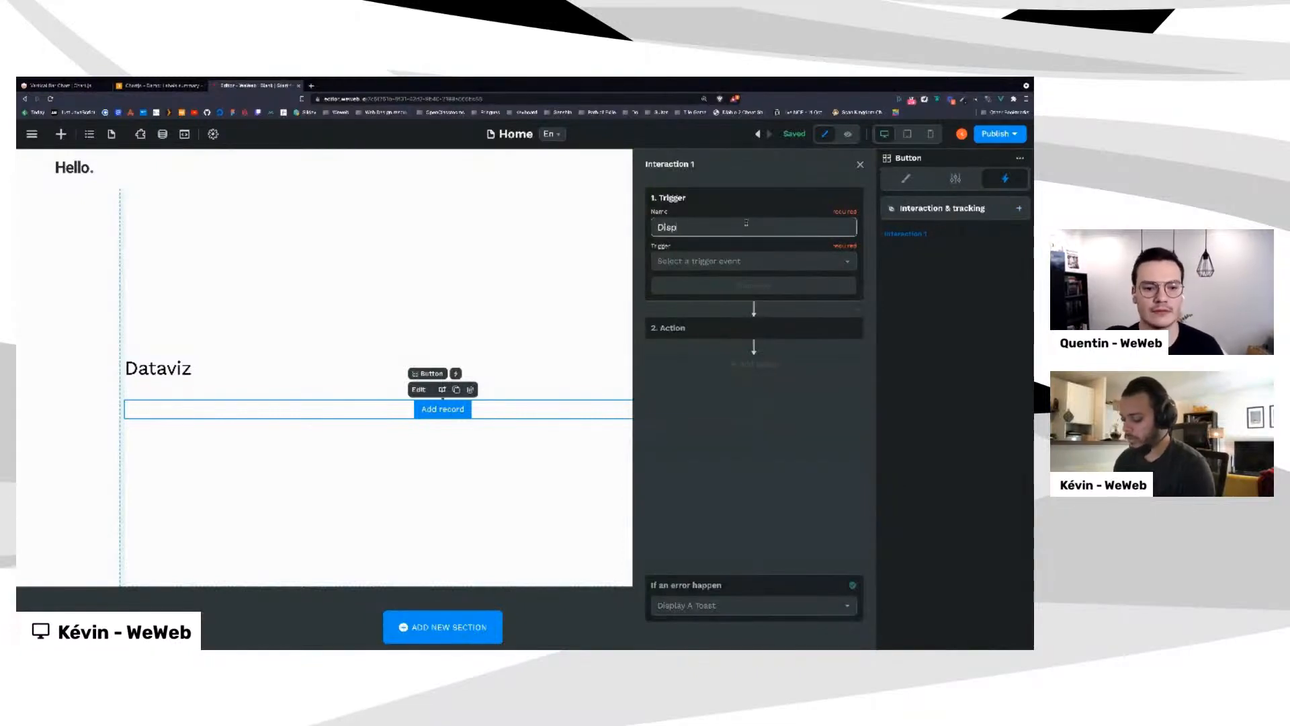
pyautogui.write('lay form')
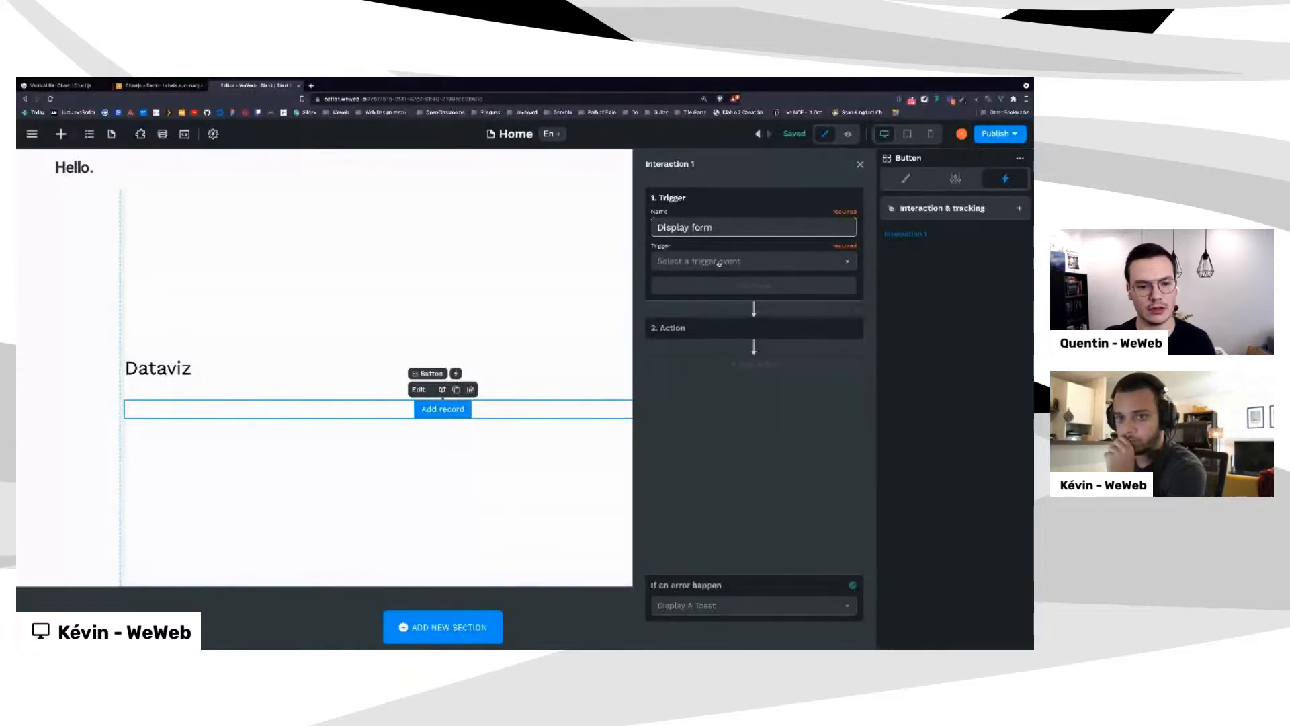
pyautogui.click(719, 262)
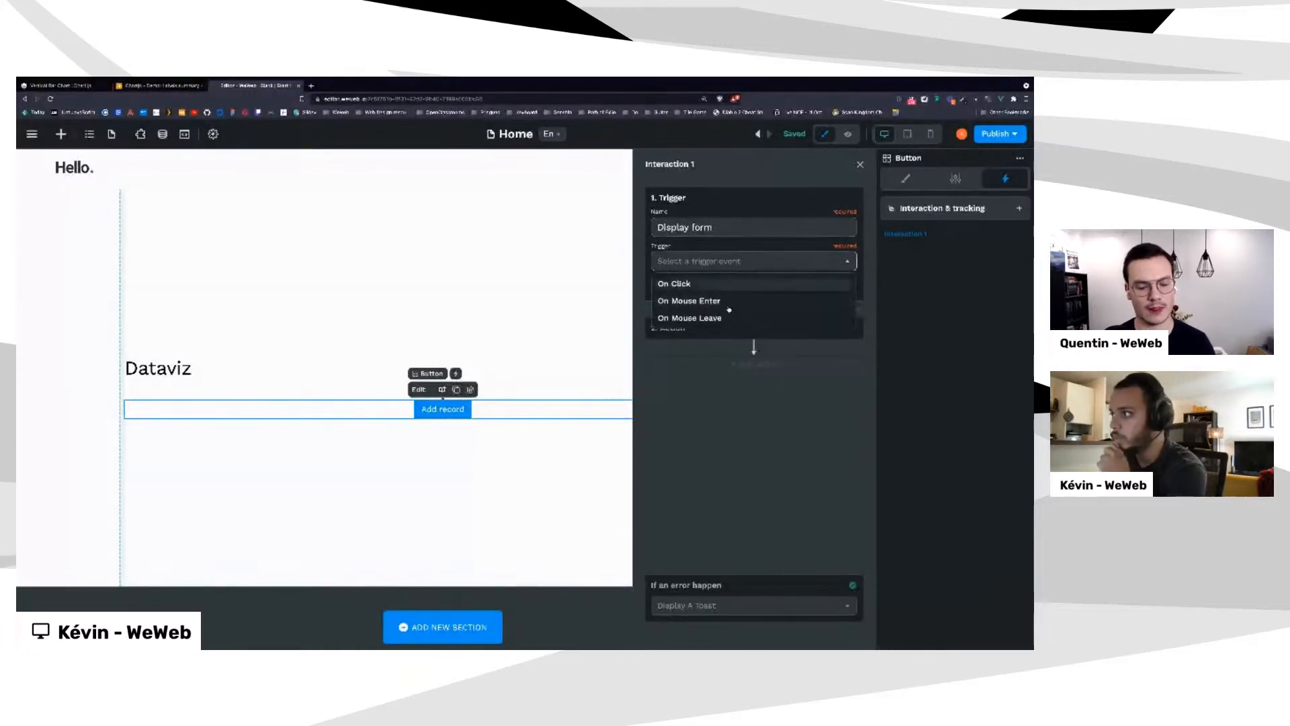
pyautogui.click(680, 283)
pyautogui.click(730, 288)
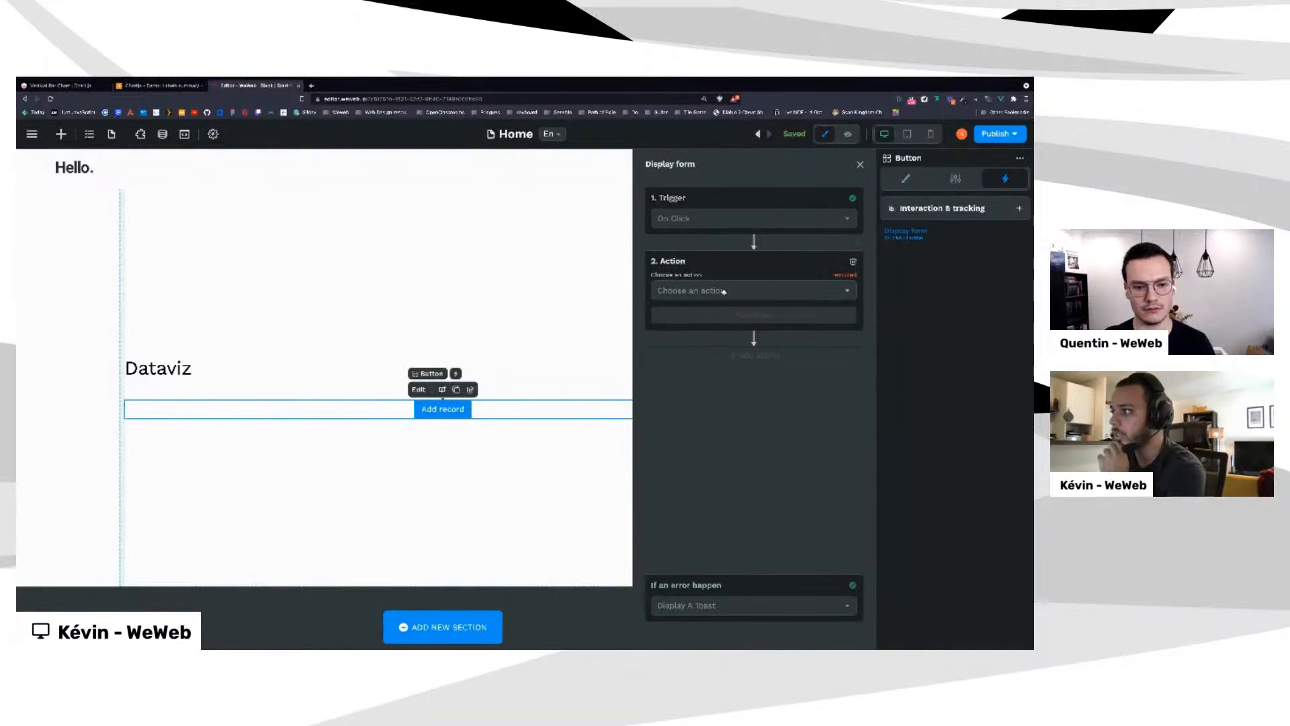
# Give the Display form interaction a Change Variable Value action that turns isContainerVisible on, and close the interaction
pyautogui.click(729, 290)
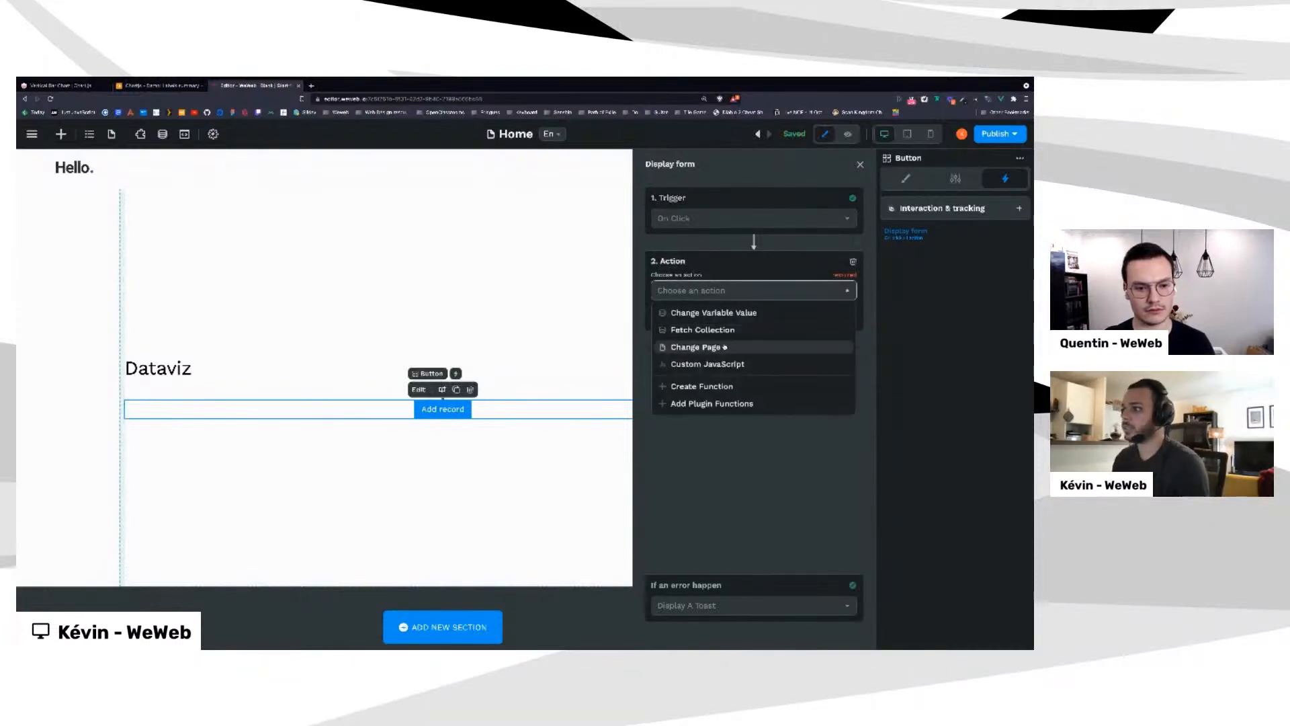
pyautogui.click(701, 315)
pyautogui.click(715, 325)
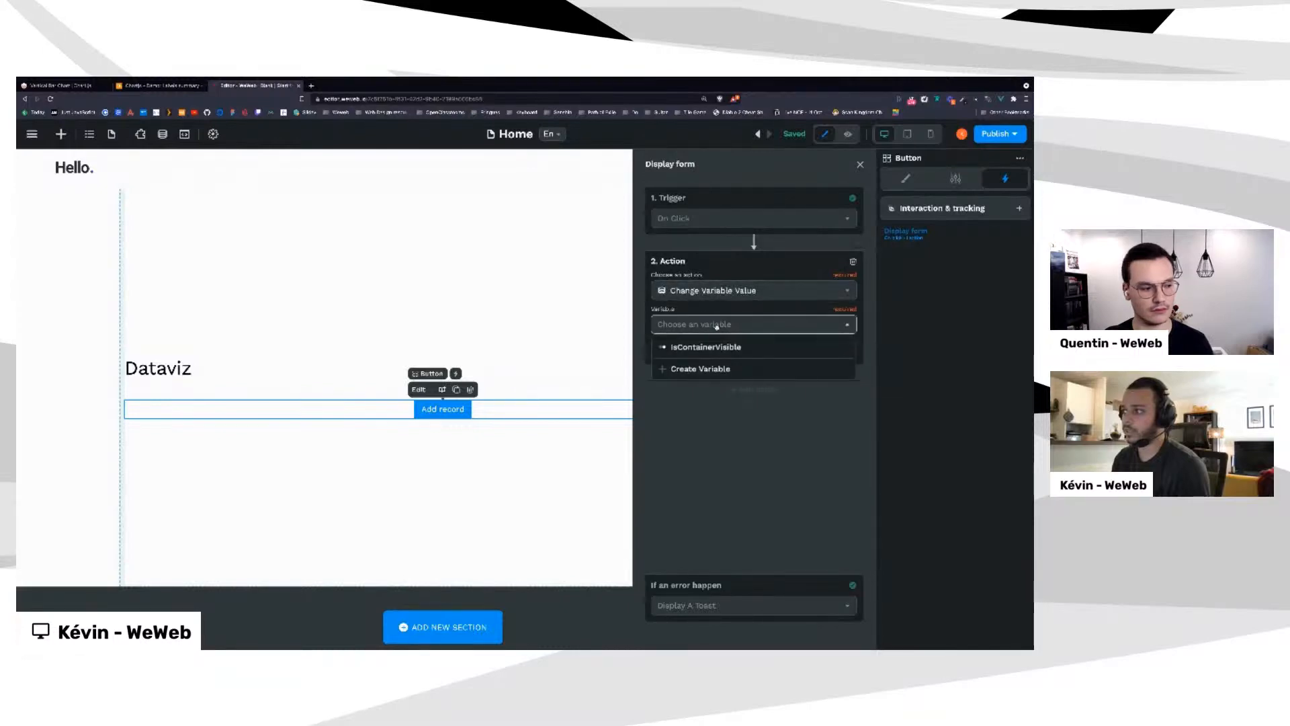
pyautogui.click(693, 347)
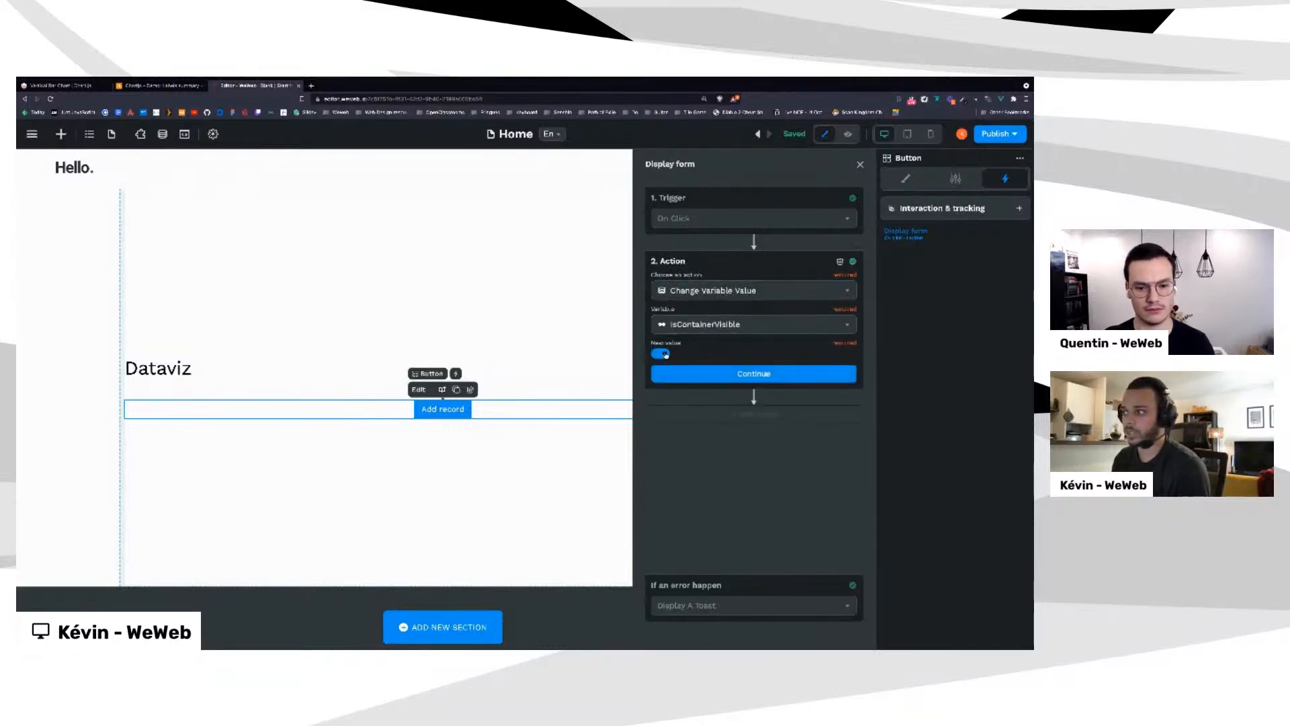
pyautogui.click(746, 374)
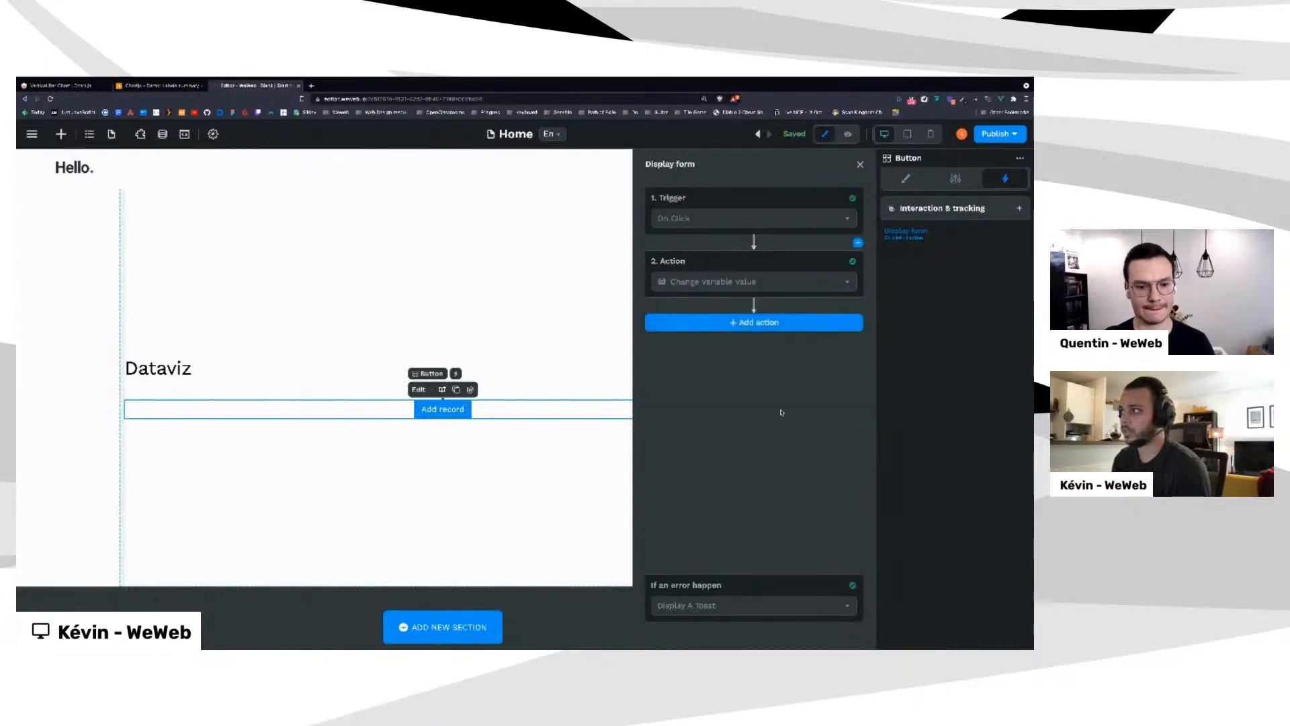
pyautogui.click(861, 164)
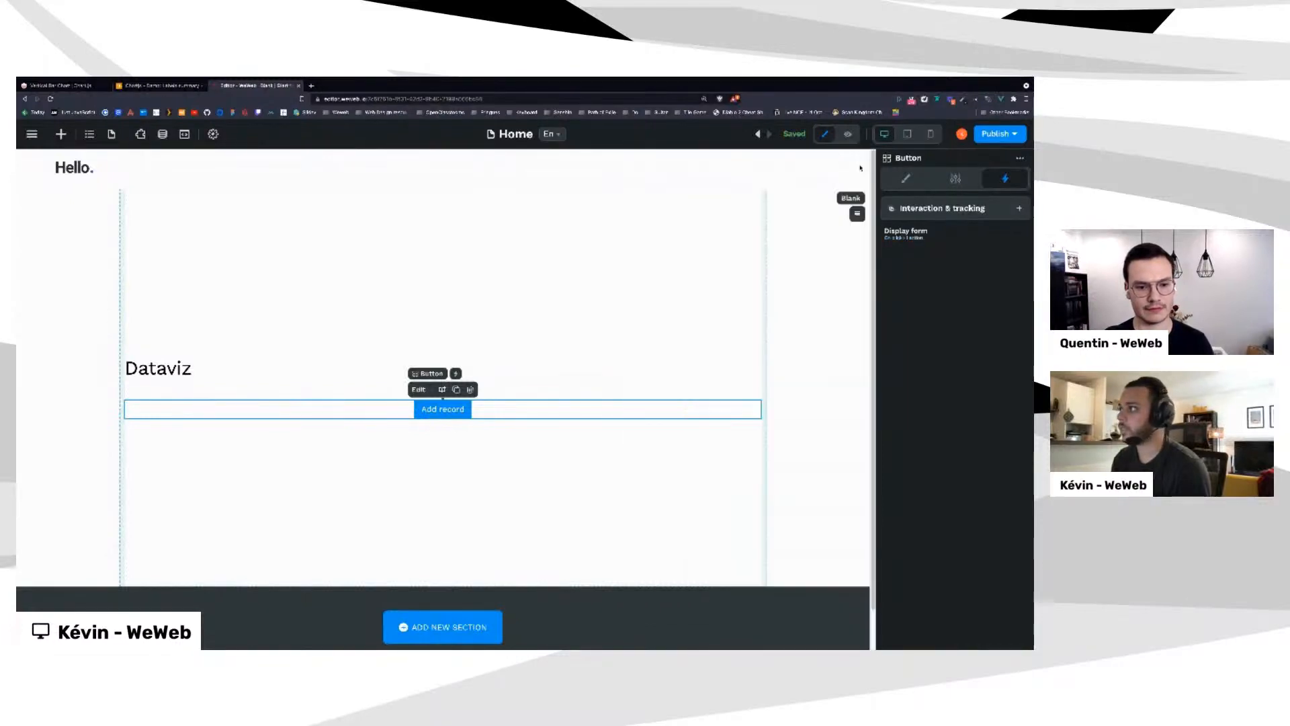
# Preview the page, test the Add record button, and return to edit mode
pyautogui.click(848, 135)
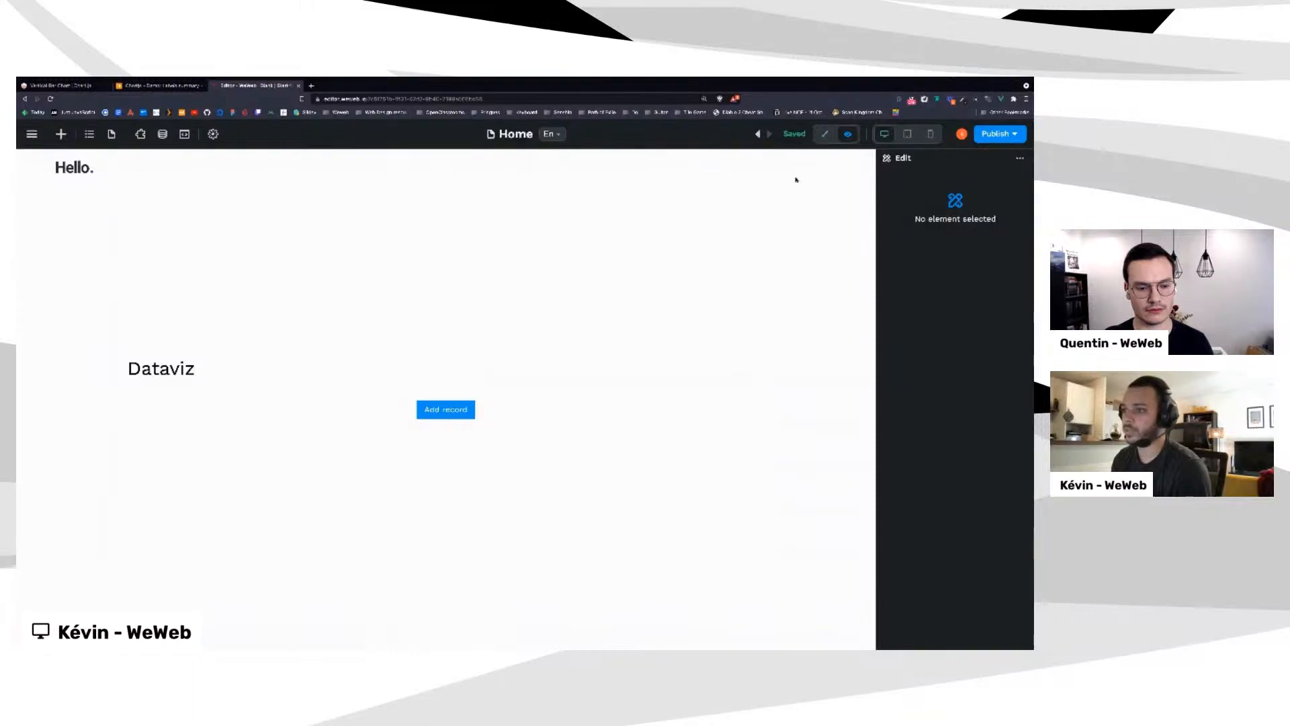
pyautogui.click(443, 409)
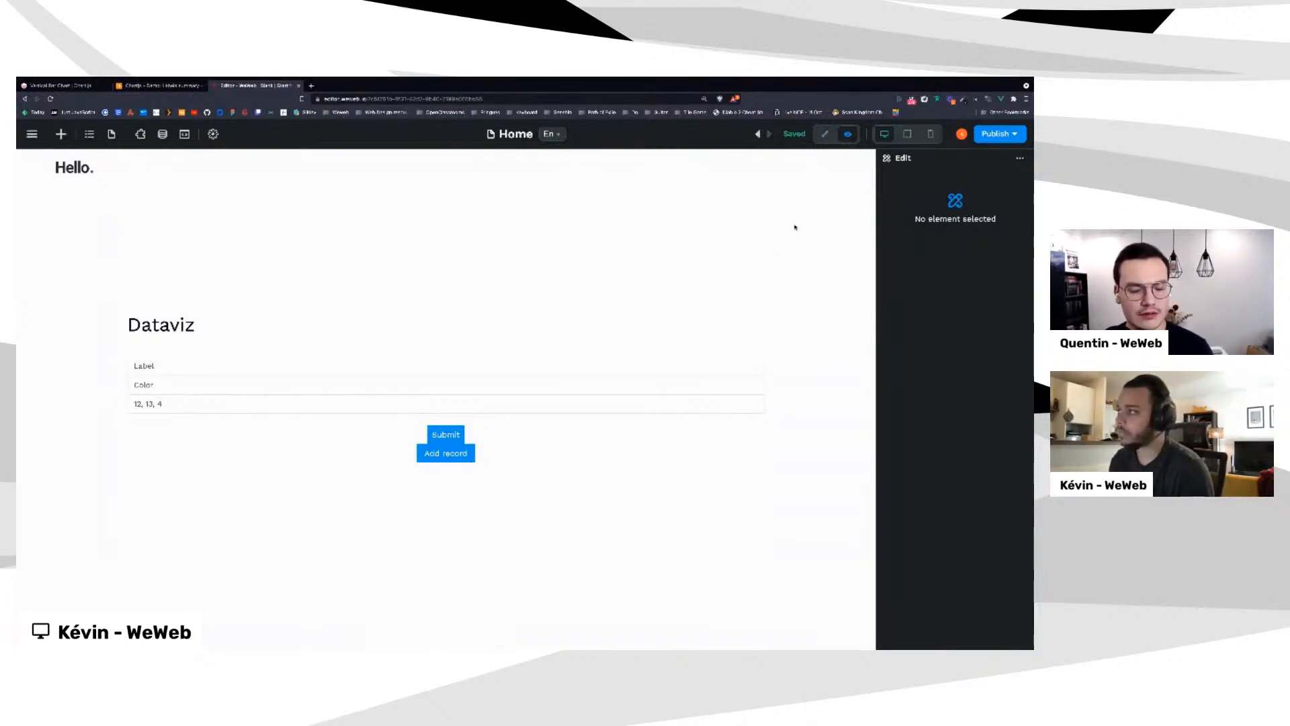
pyautogui.click(825, 135)
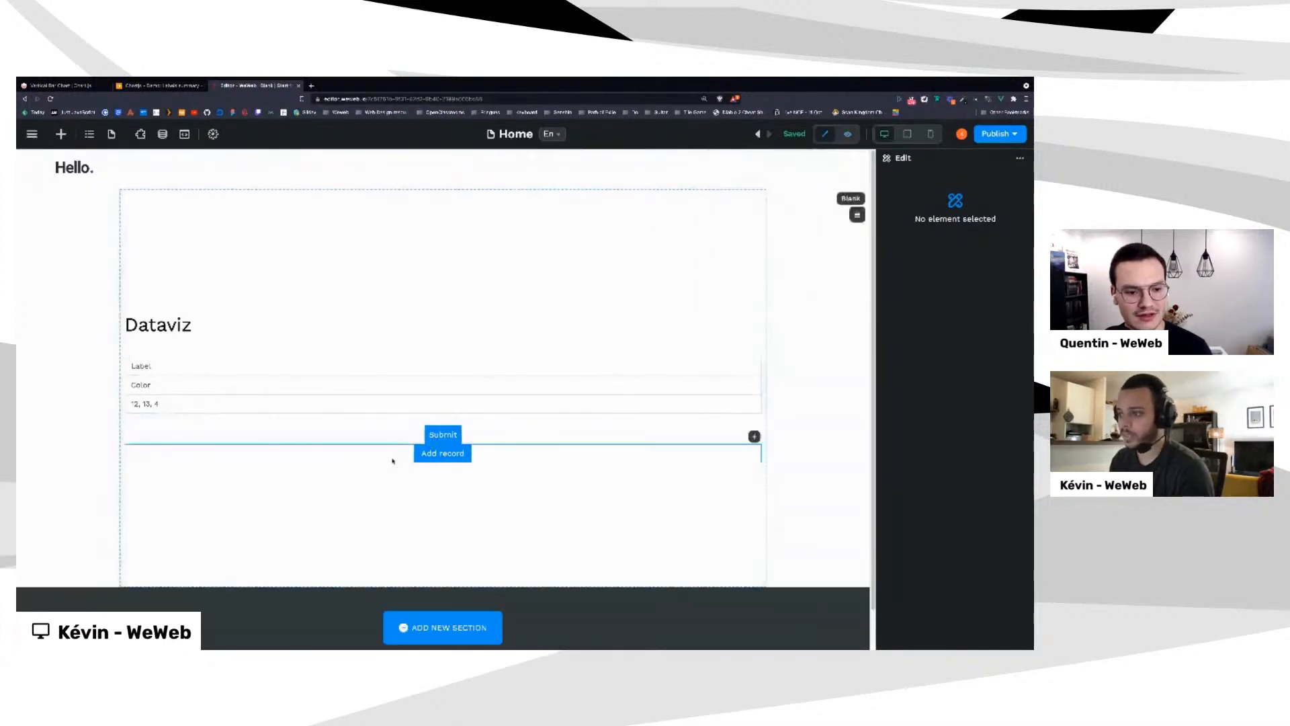
# Bind the Add record button's hide condition to the JavaScript "return !variables.isContainerVisible" and close the binding editor
pyautogui.click(403, 452)
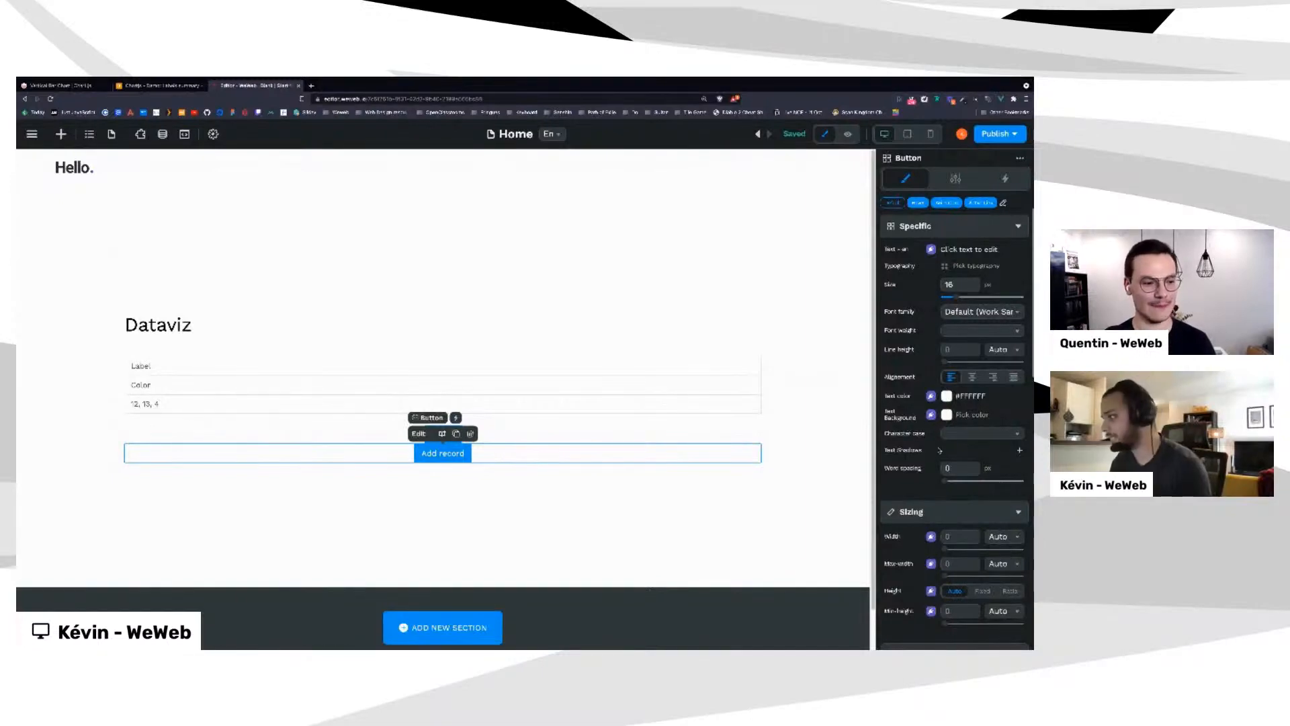
pyautogui.scroll(-5, 940, 451)
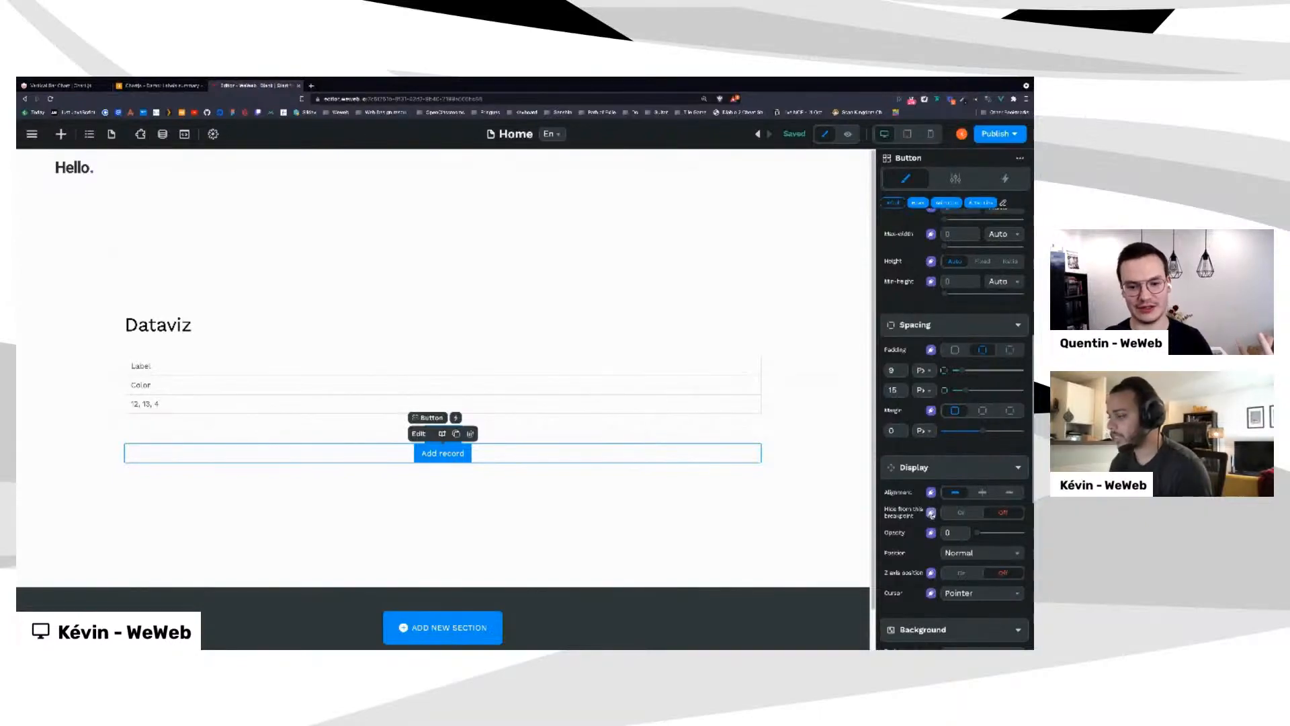
pyautogui.click(931, 513)
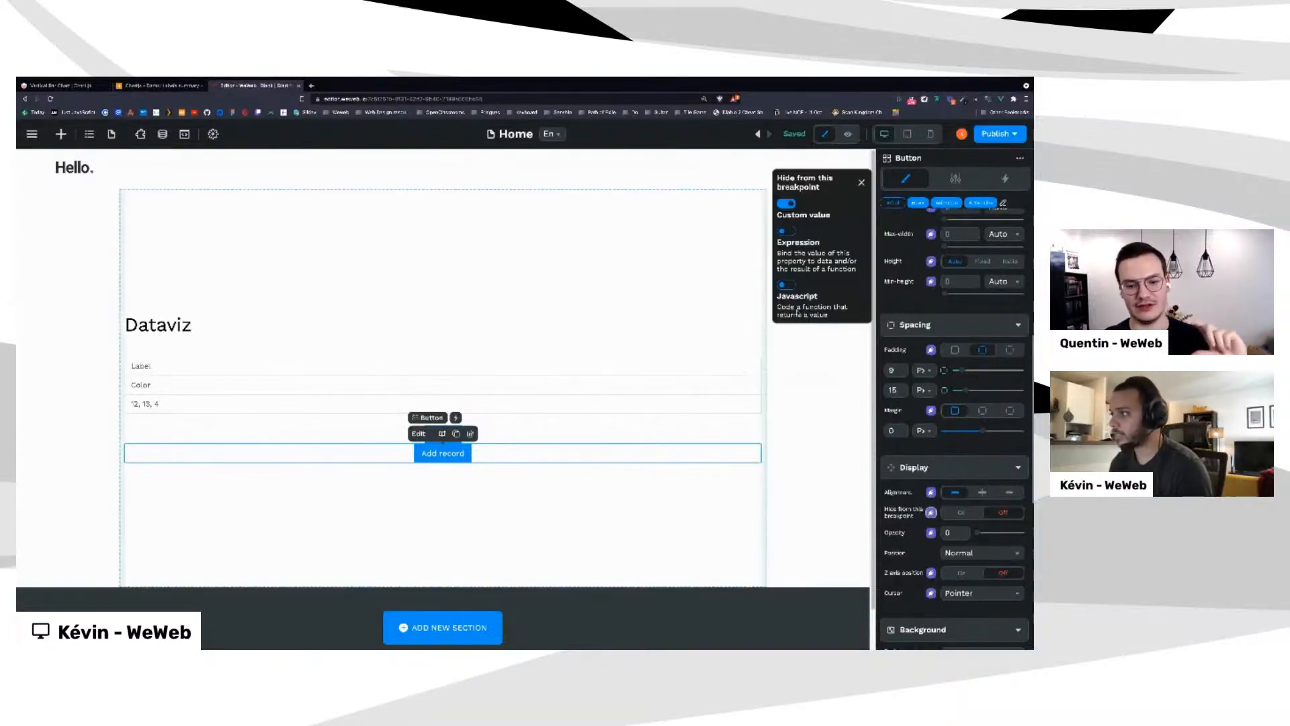
pyautogui.click(786, 286)
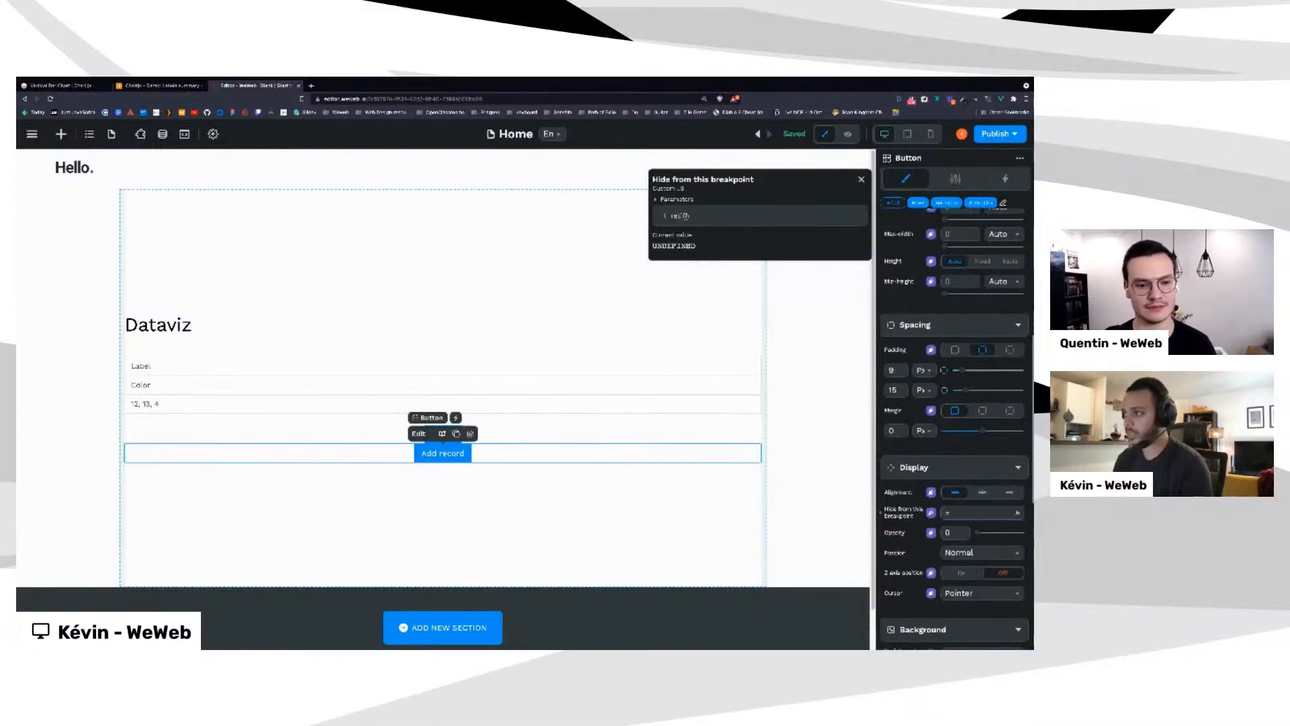
pyautogui.click(685, 217)
pyautogui.write('return')
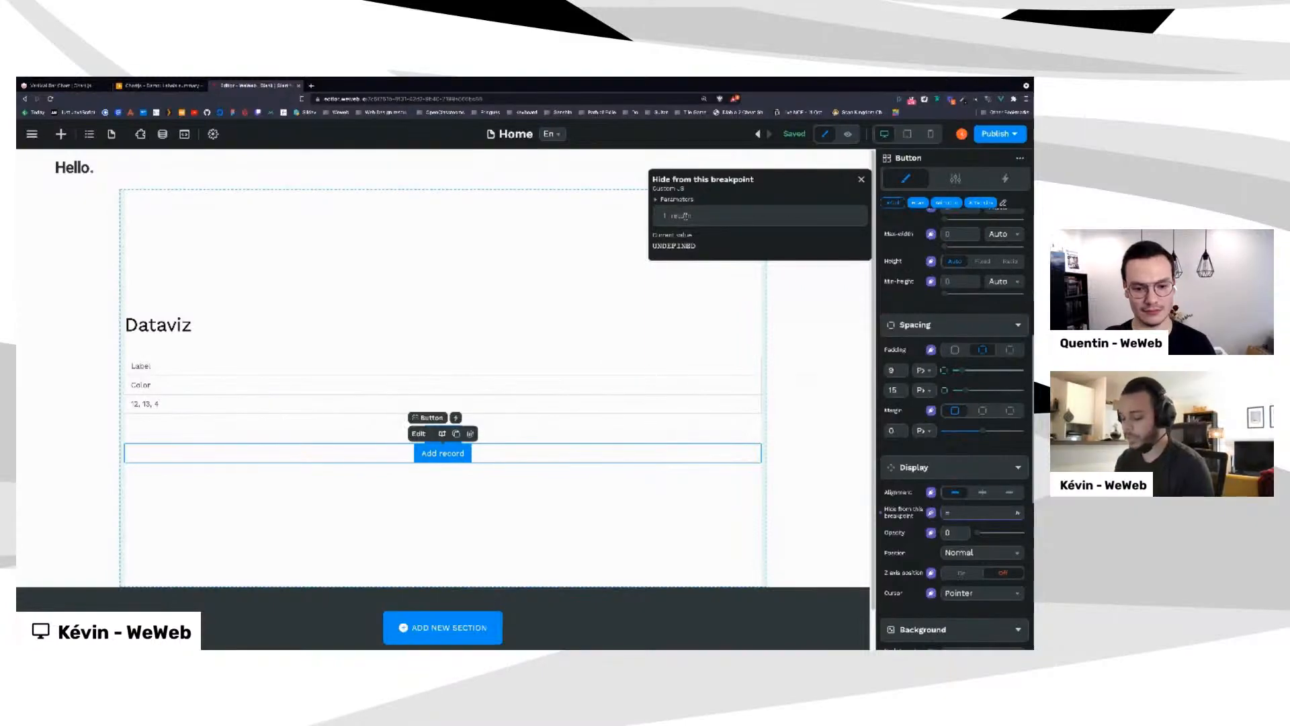
pyautogui.write(' t')
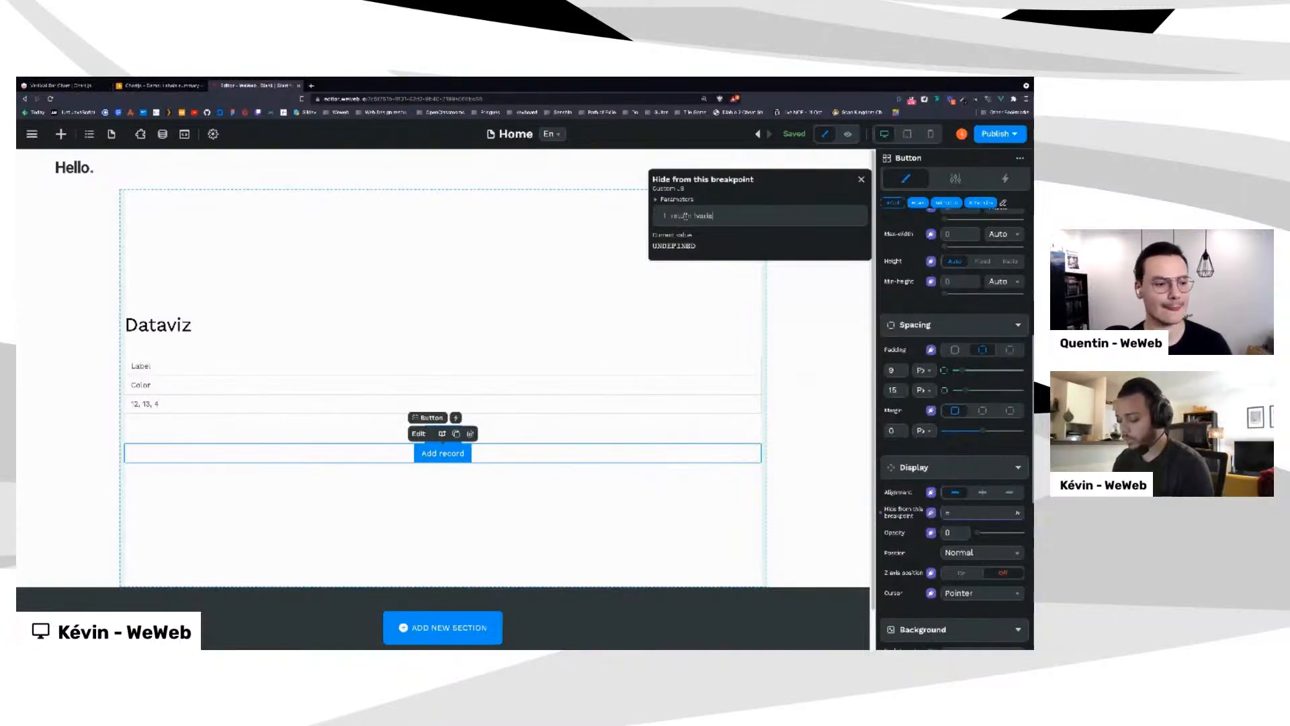
pyautogui.write('variable')
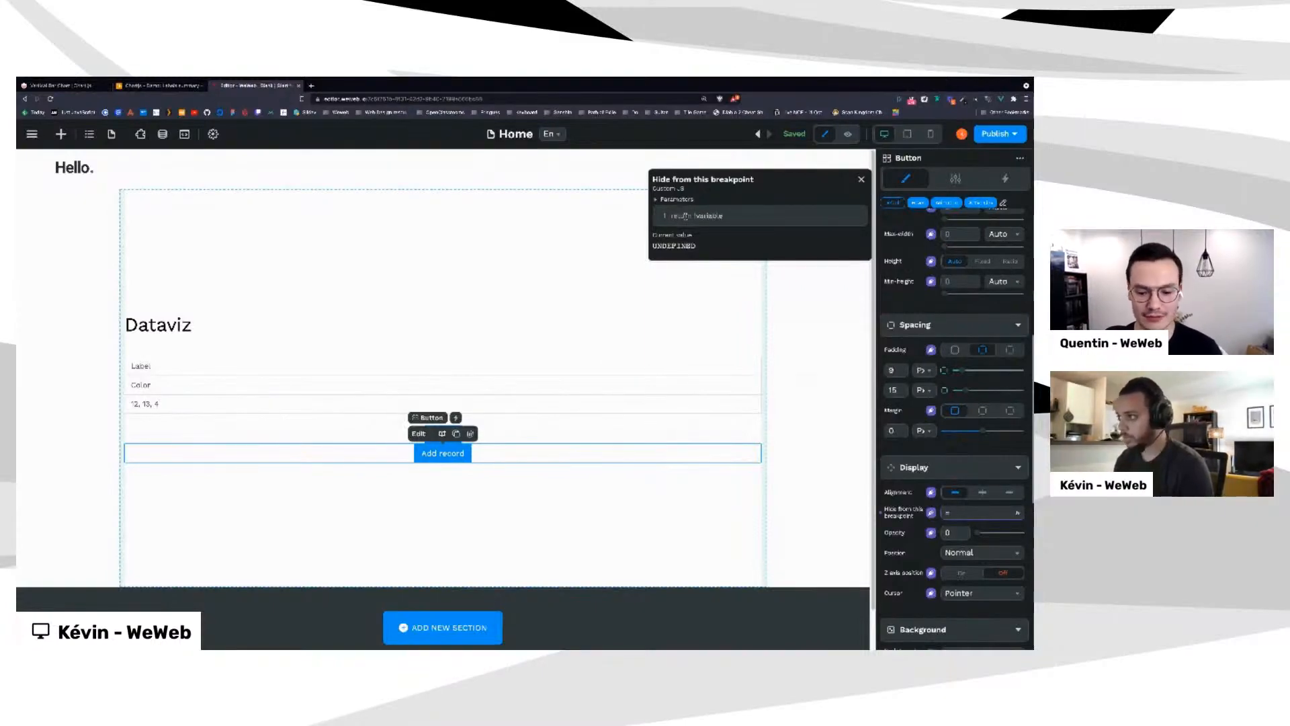
pyautogui.write('s.isContainerVisible')
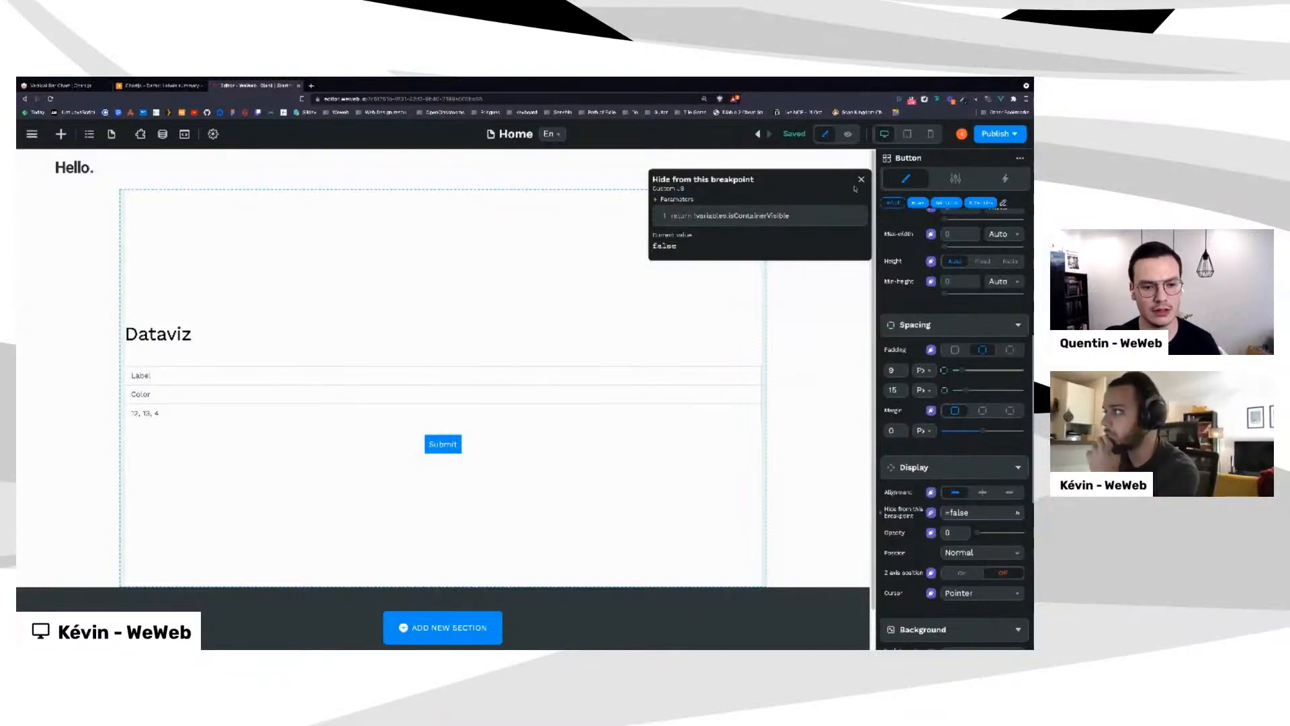
pyautogui.click(861, 180)
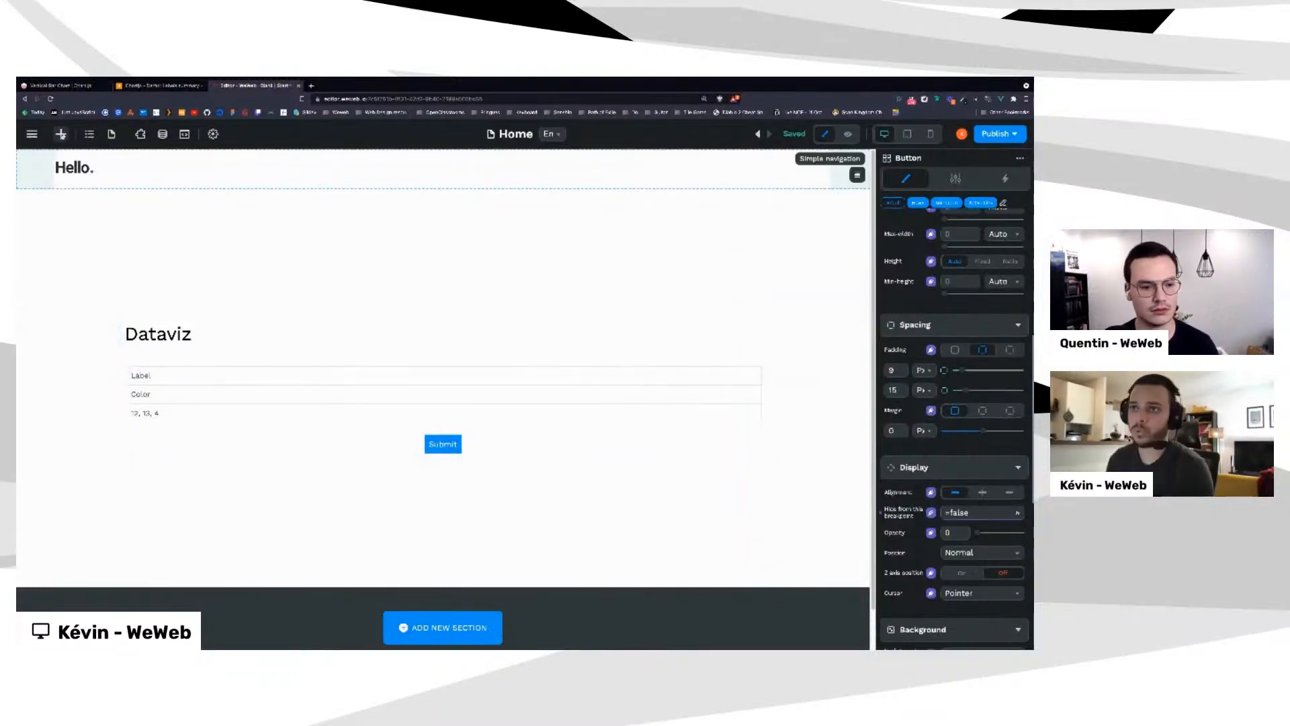
# Find the Icon element in the toolkit and place it above the Label field inside the form container
pyautogui.click(60, 133)
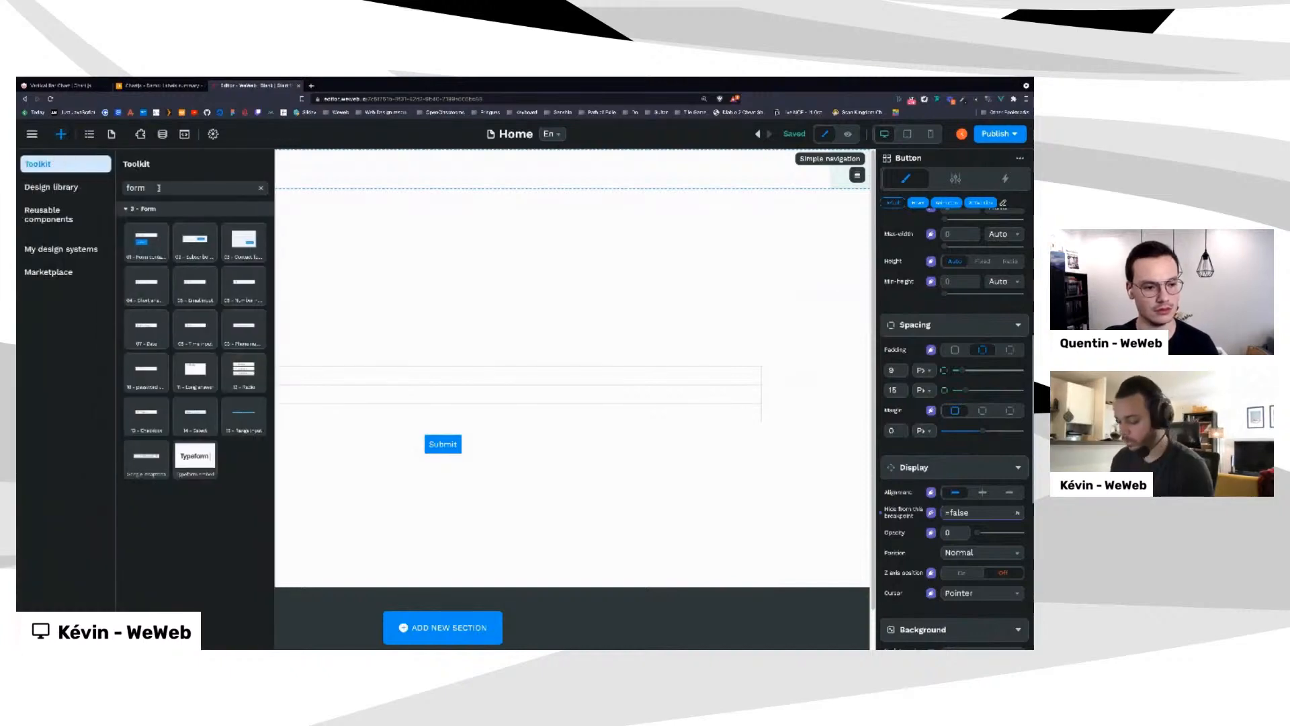
pyautogui.hotkey('ctrl', 'BackSpace')
pyautogui.write('icon')
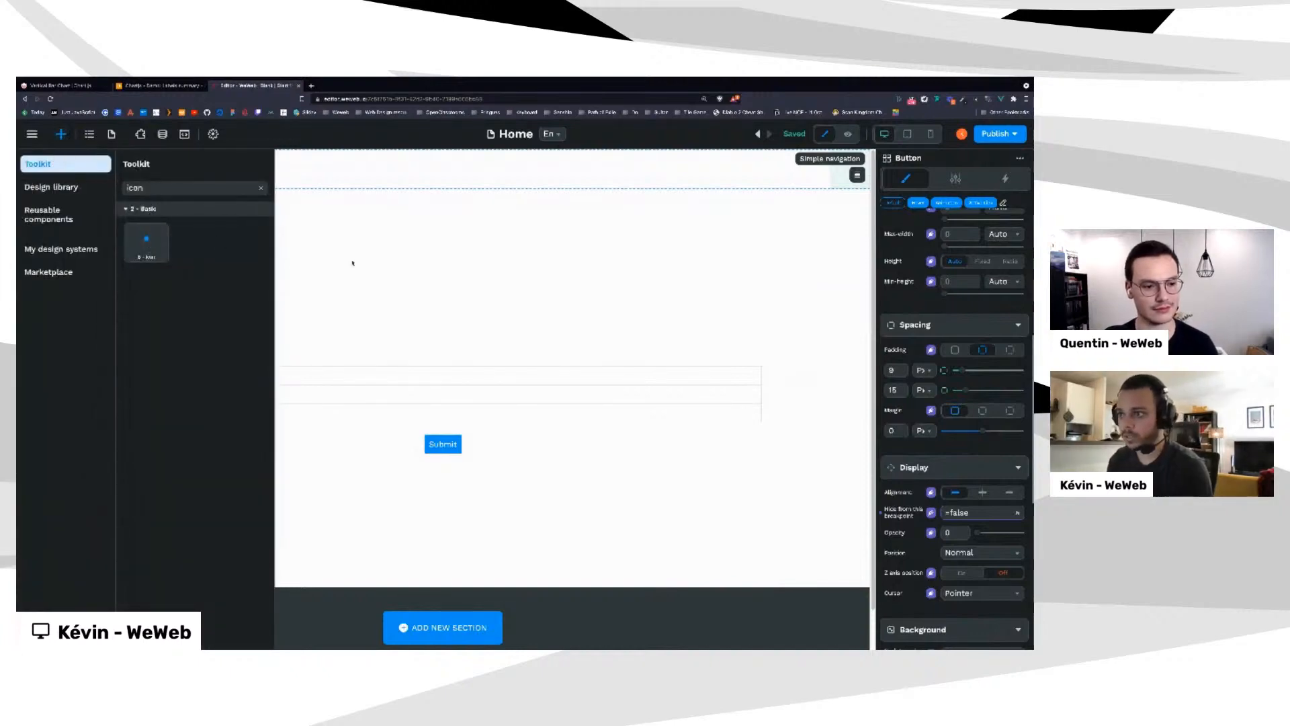
pyautogui.moveTo(352, 263); pyautogui.dragTo(716, 371)
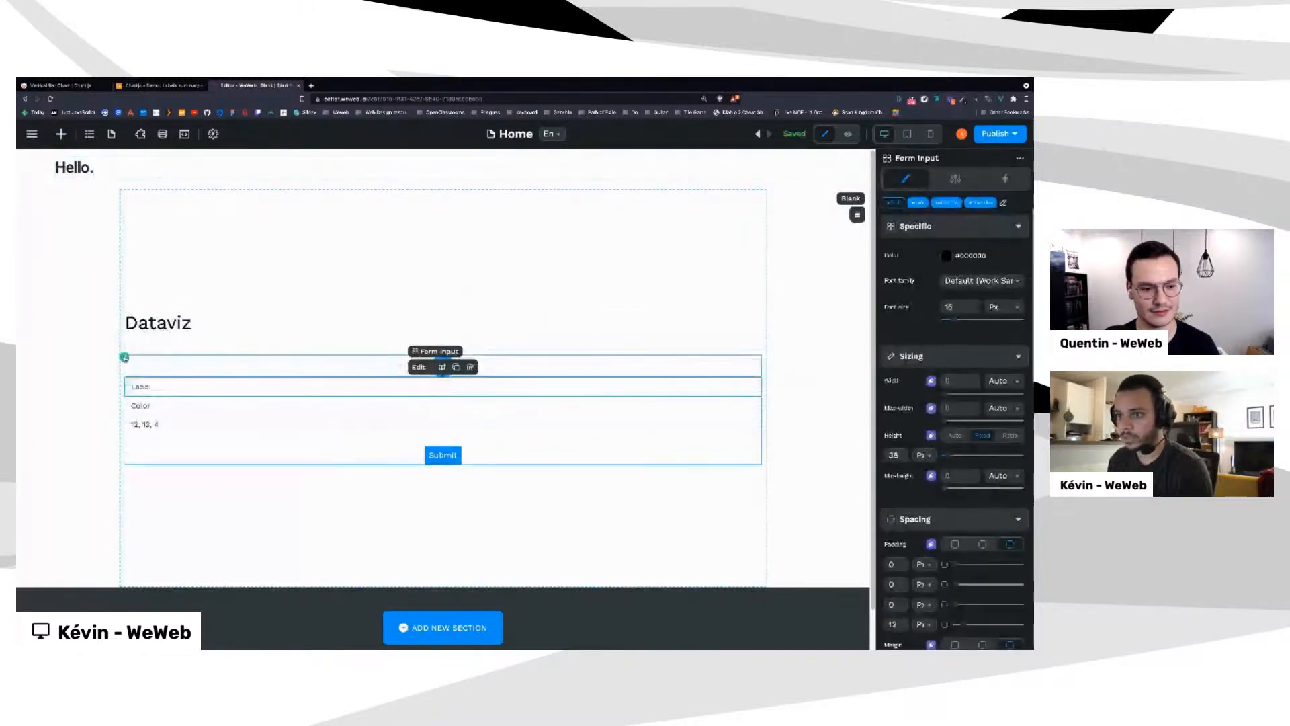
pyautogui.click(481, 365)
# Align the new icon to the right edge of the form container and change its symbol to the cross
pyautogui.scroll(-5, 956, 486)
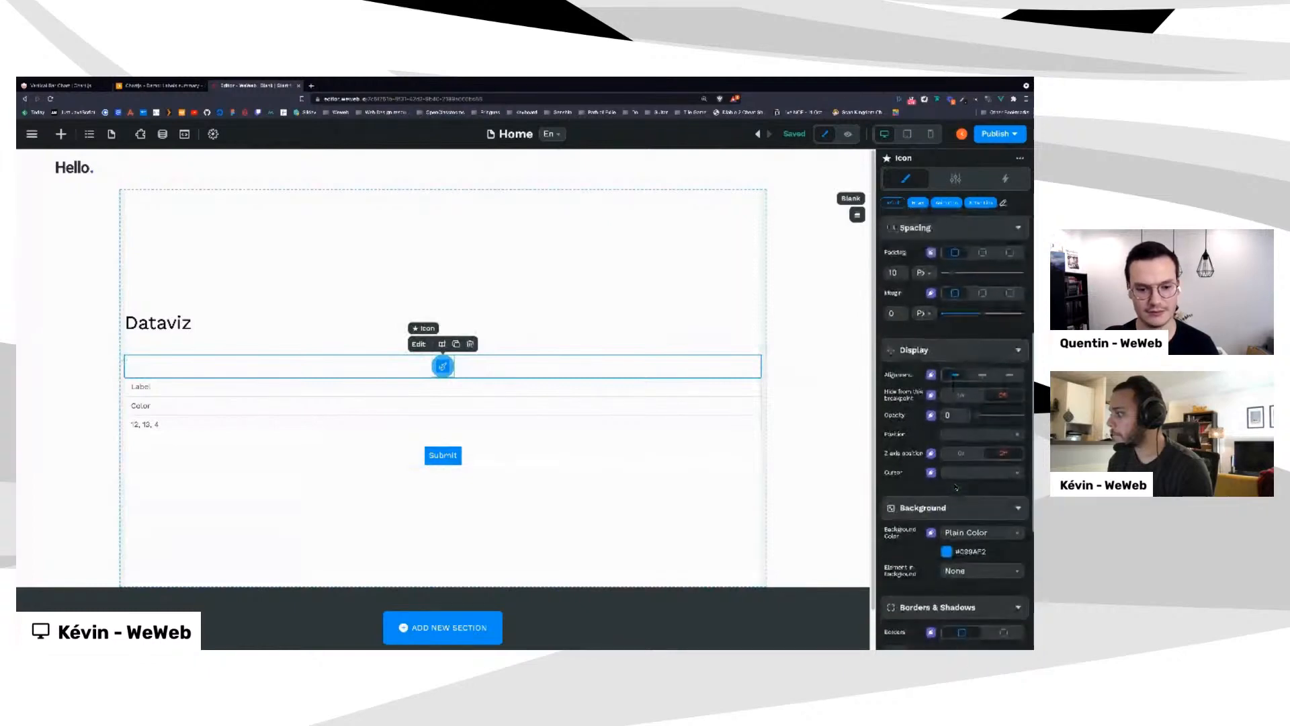
pyautogui.click(983, 374)
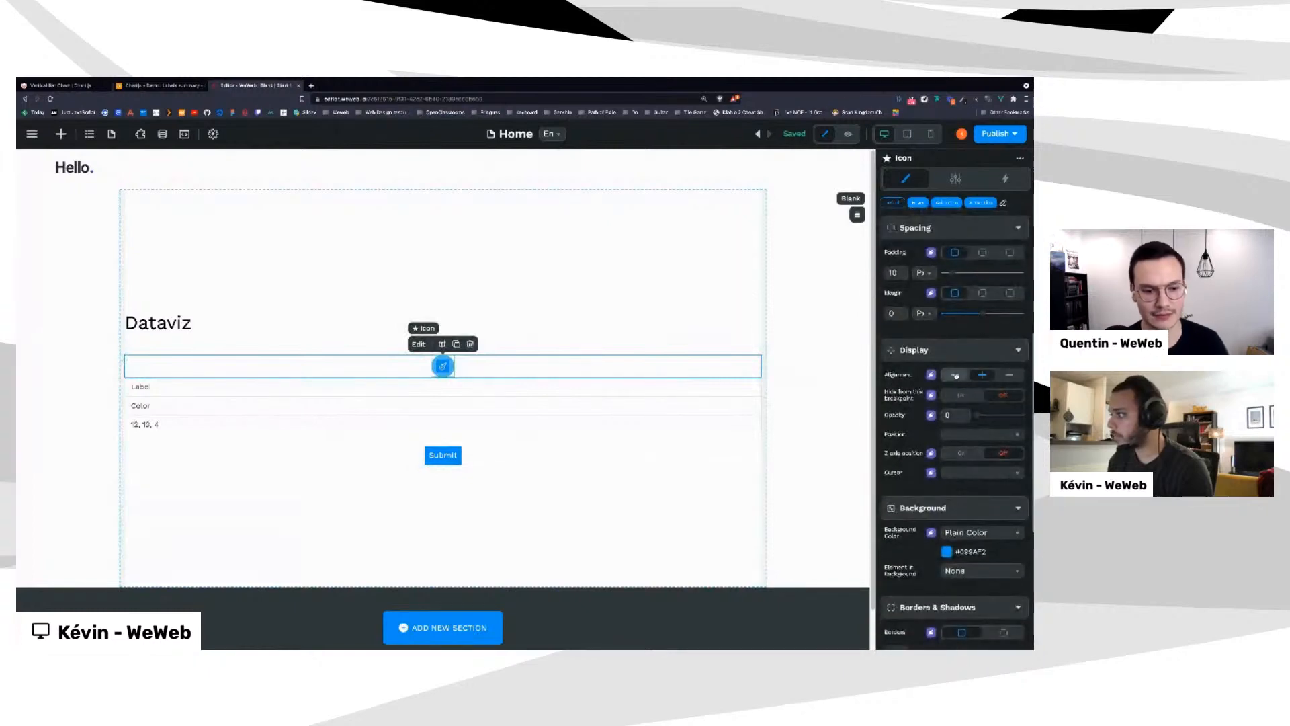
pyautogui.click(956, 374)
pyautogui.click(1009, 374)
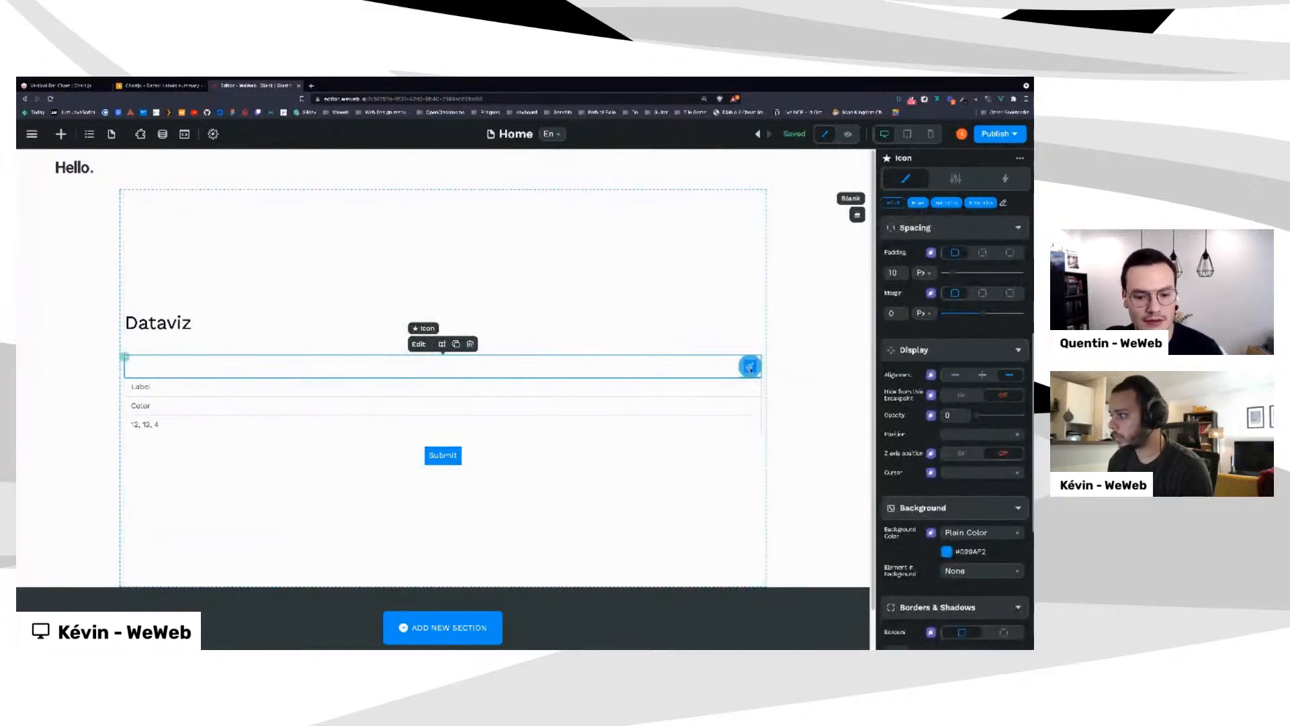
pyautogui.scroll(5, 937, 246)
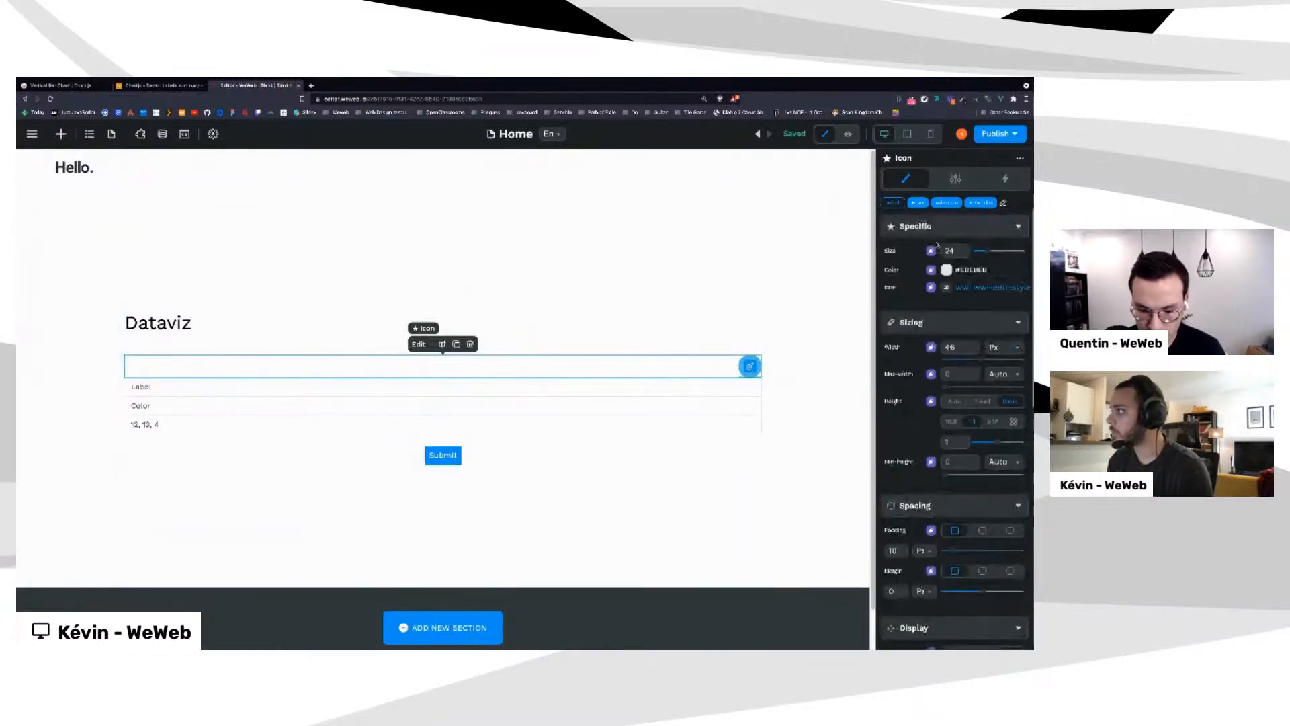
pyautogui.click(989, 287)
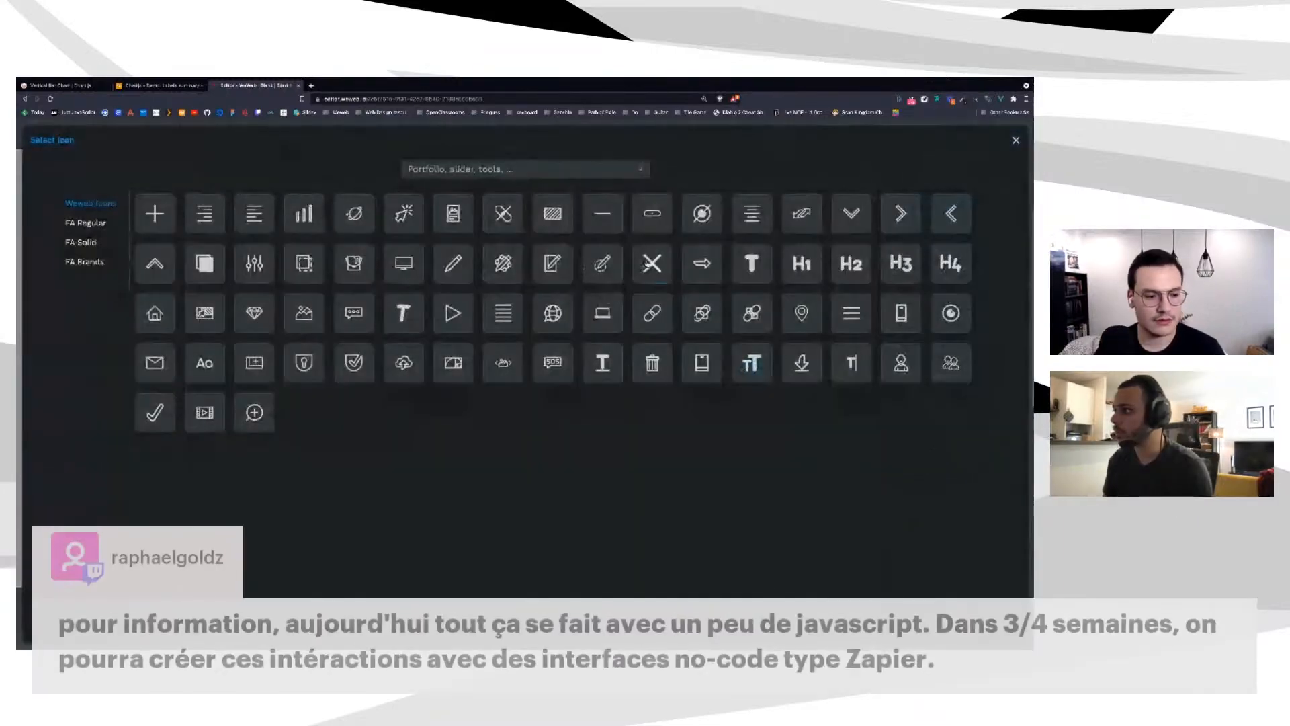
pyautogui.click(941, 270)
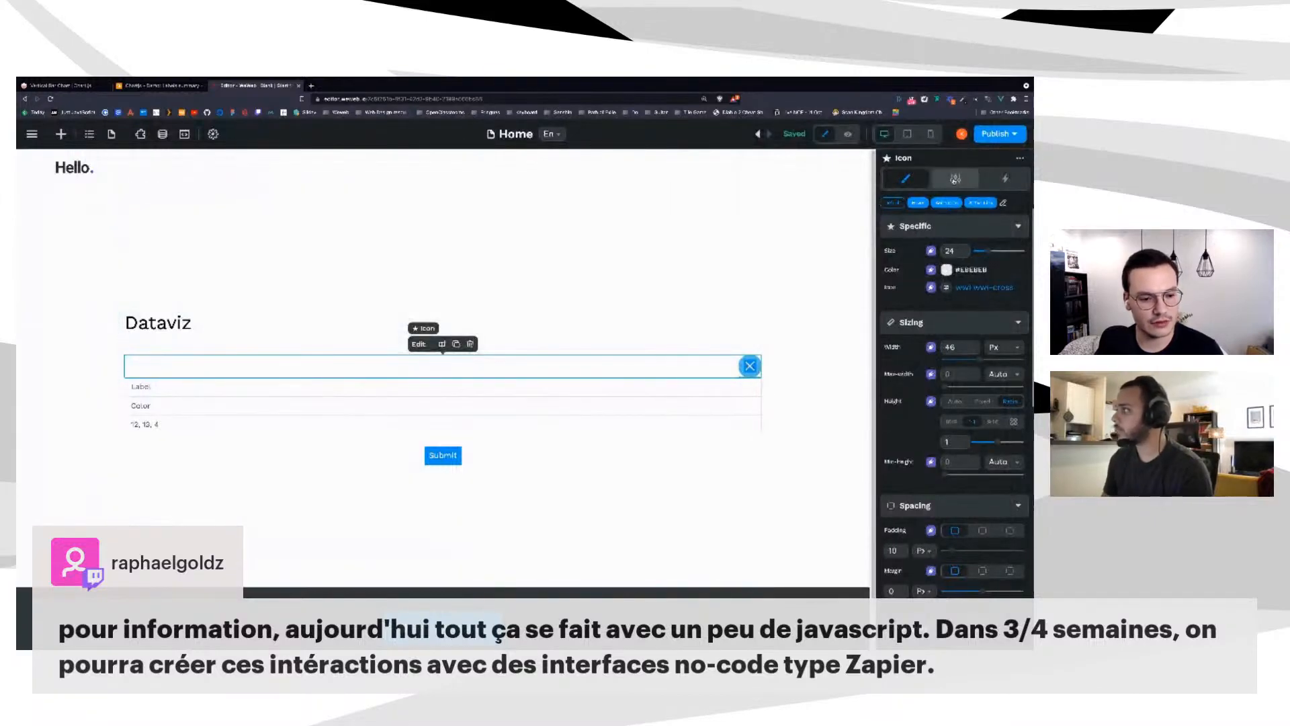
# Give the cross icon a width and fixed height of 23 px, an icon size of 16 and a padding of 0
pyautogui.click(1005, 178)
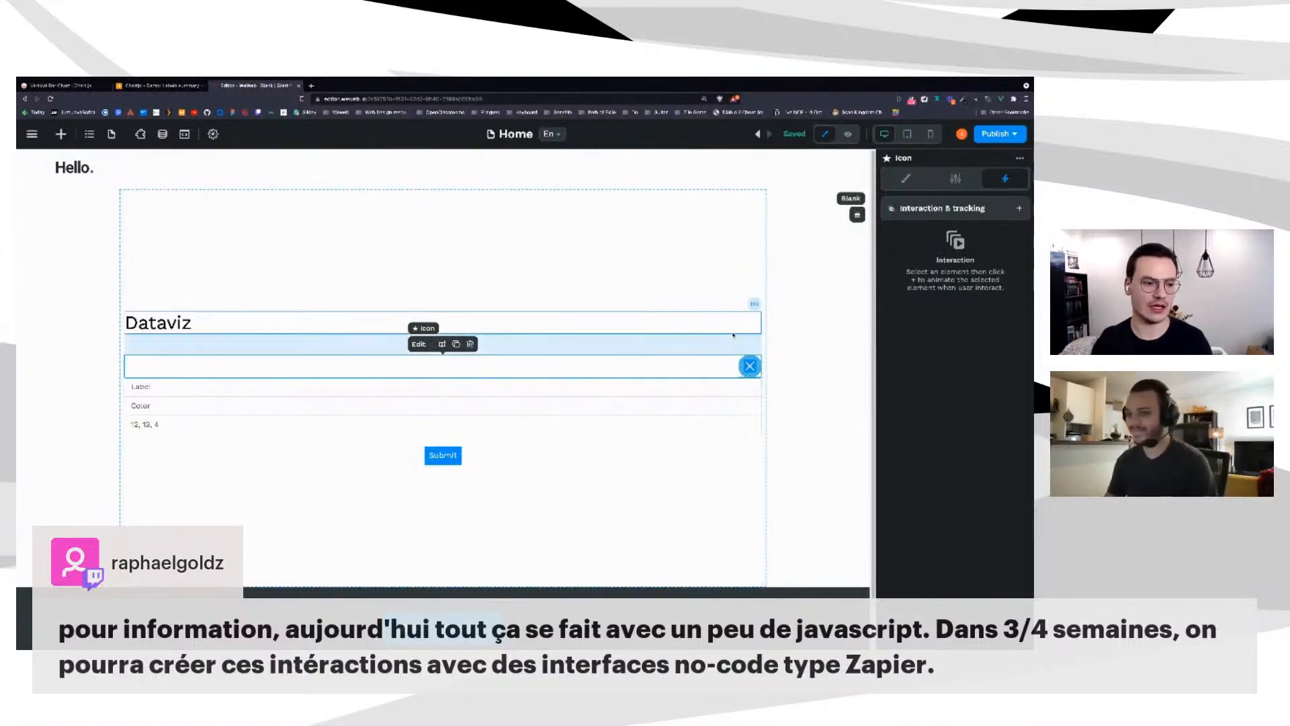
pyautogui.click(906, 179)
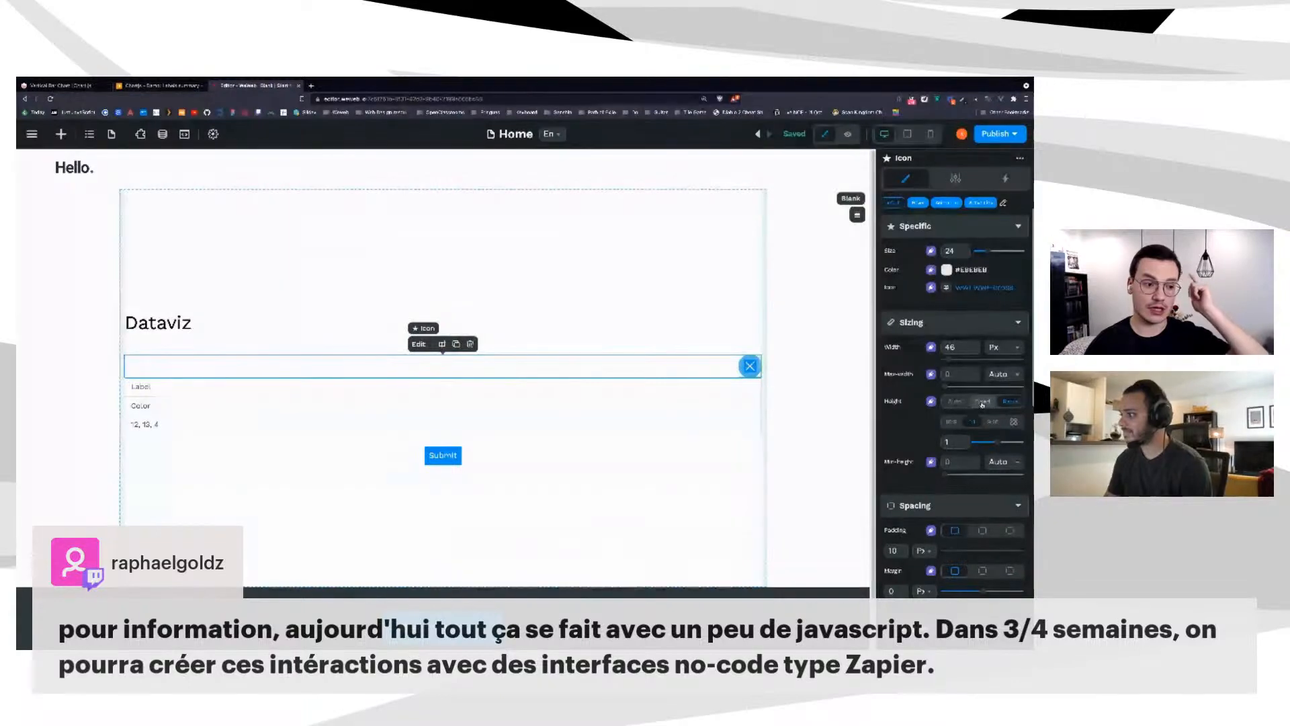
pyautogui.click(983, 401)
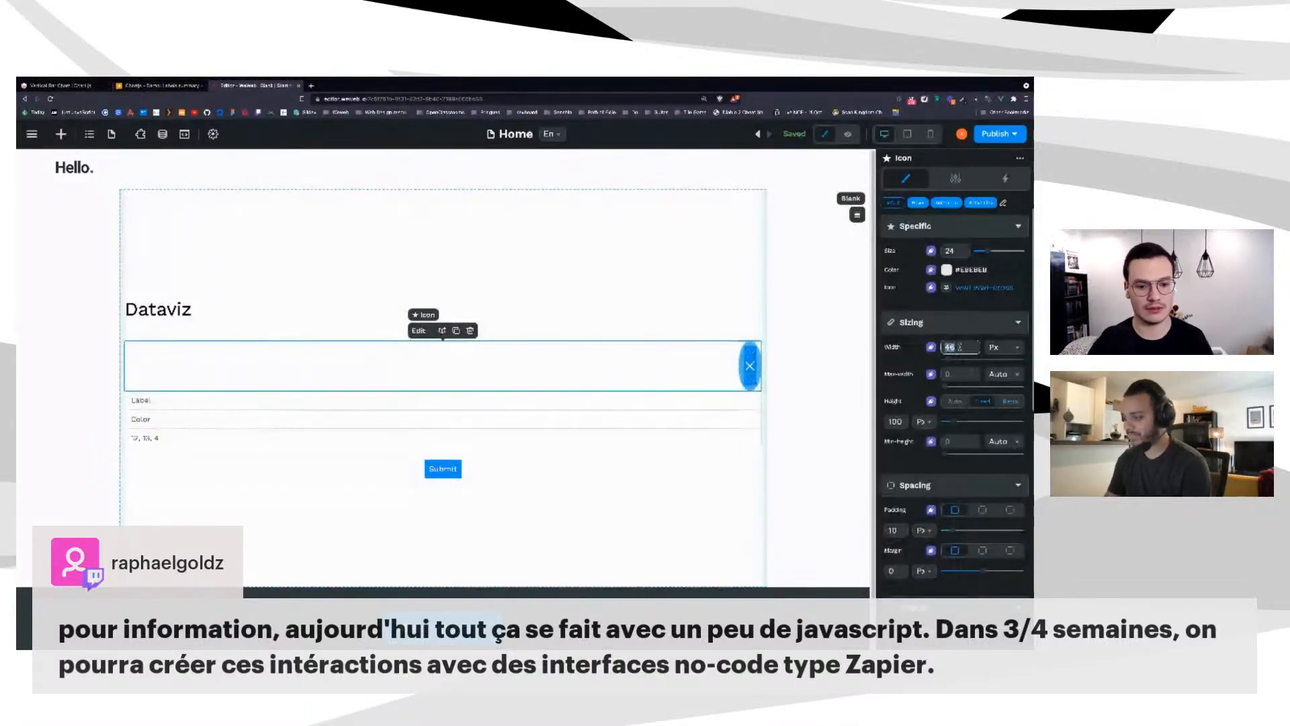
pyautogui.write('23')
pyautogui.doubleClick(897, 421)
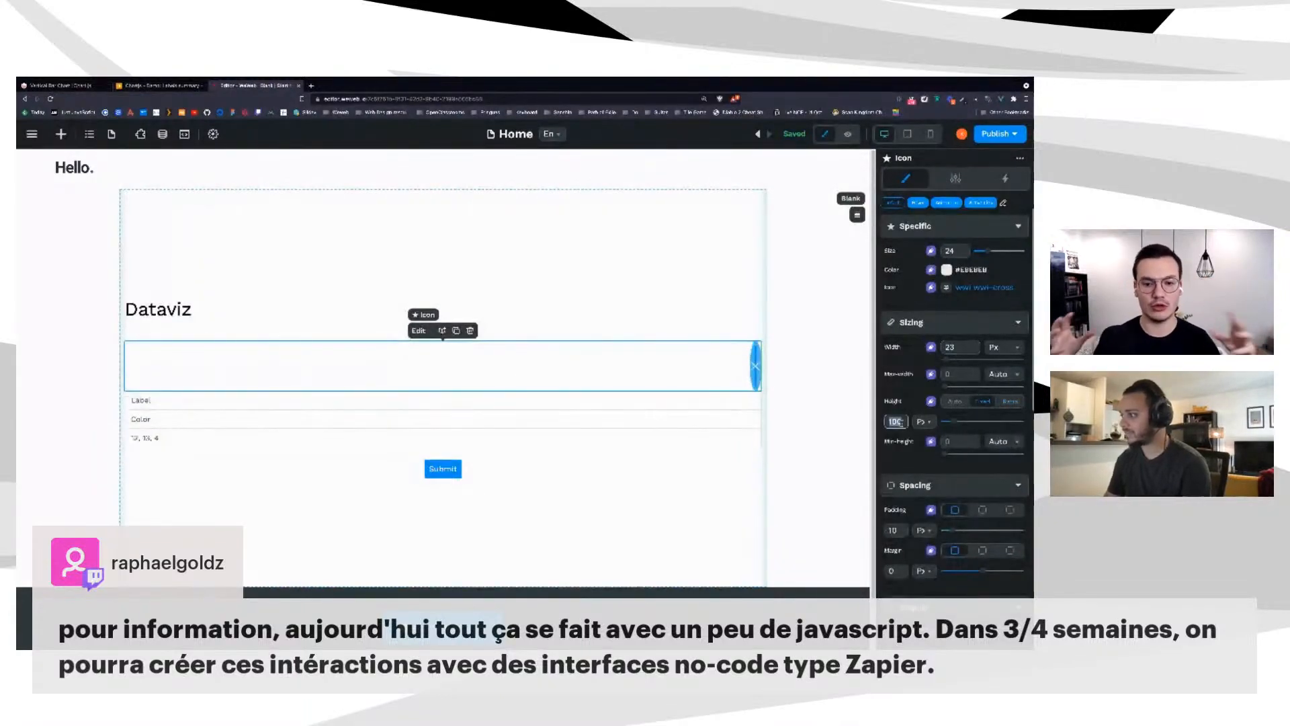
pyautogui.write('23')
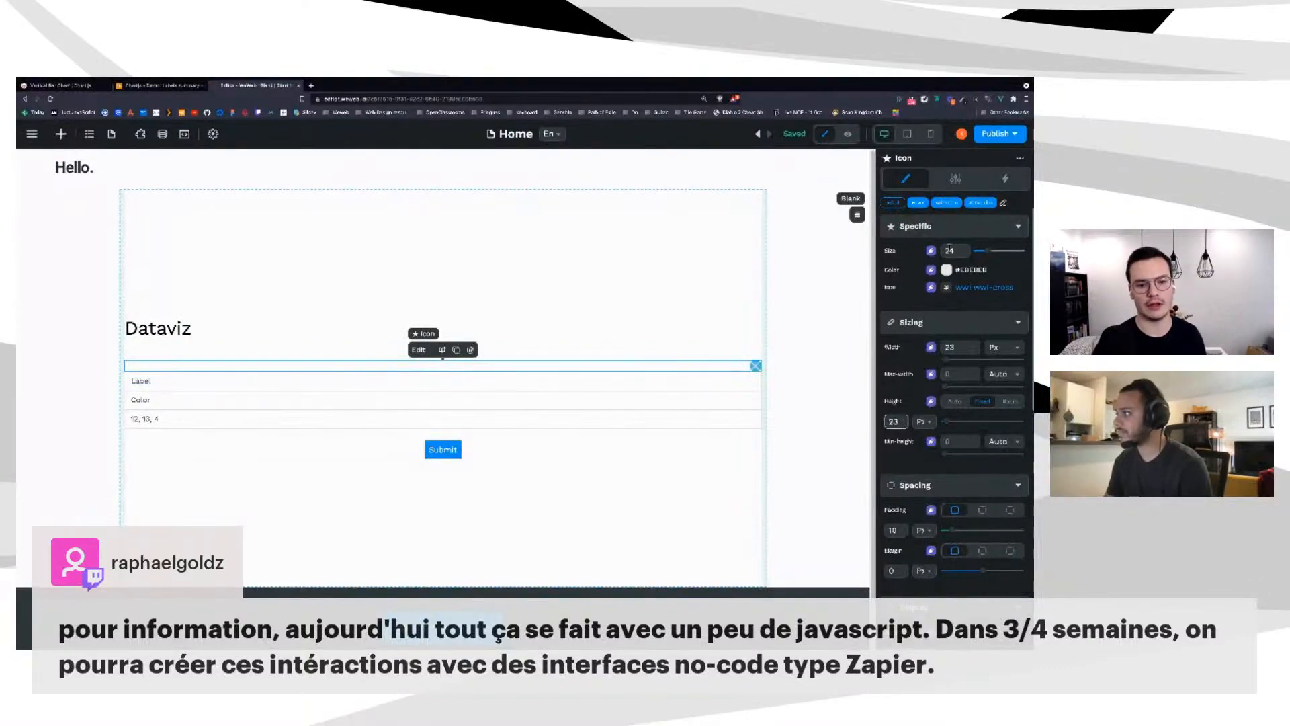
pyautogui.doubleClick(950, 250)
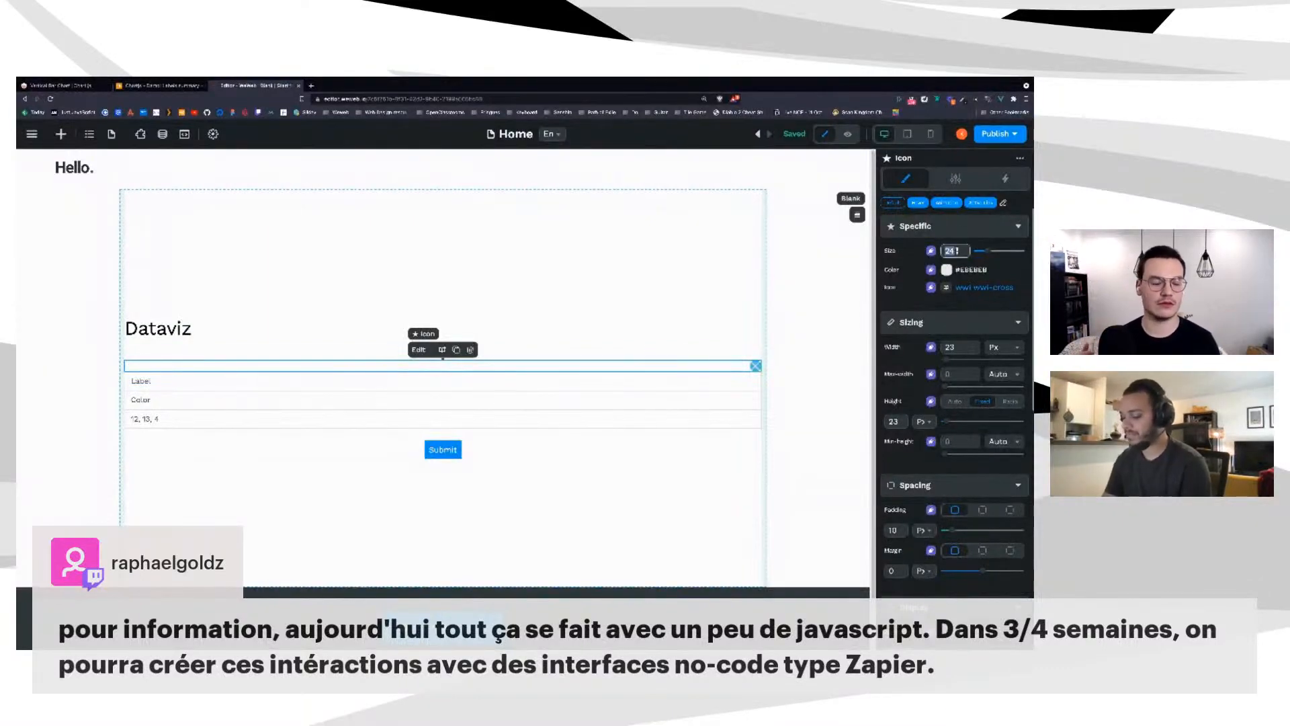
pyautogui.write('16')
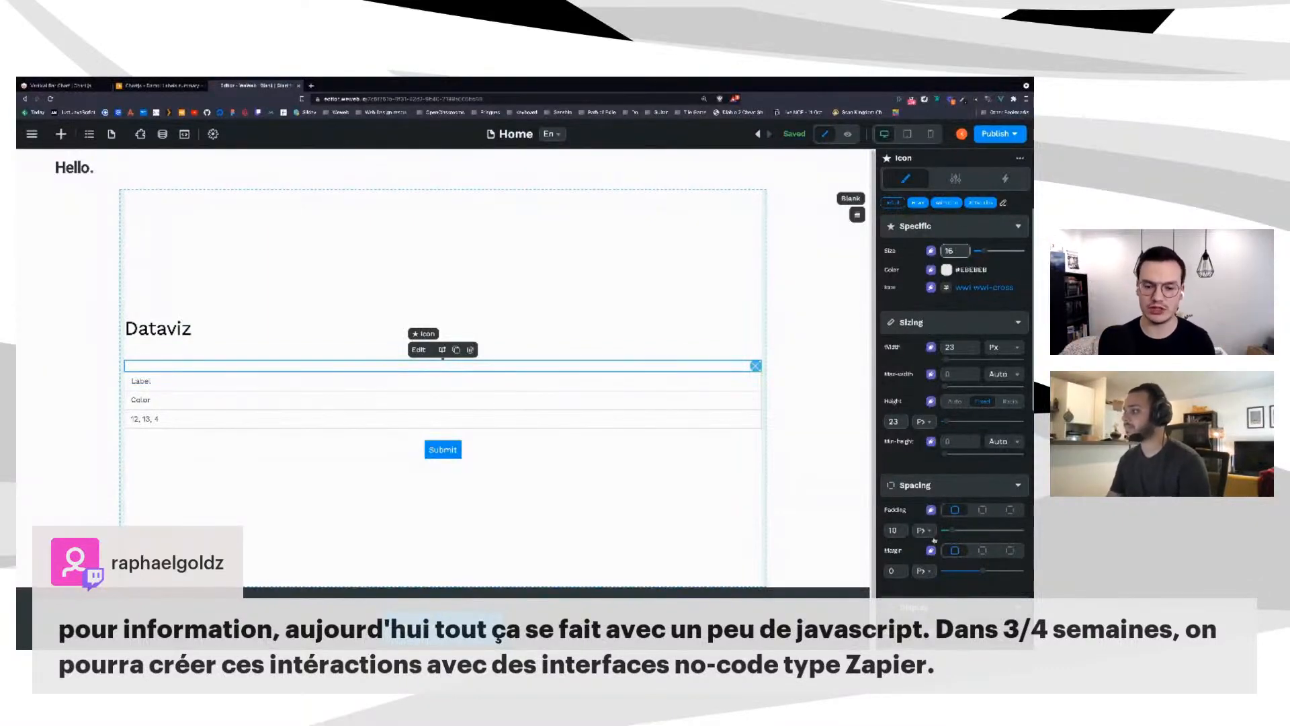
pyautogui.scroll(-1, 936, 483)
pyautogui.moveTo(950, 524); pyautogui.dragTo(941, 525)
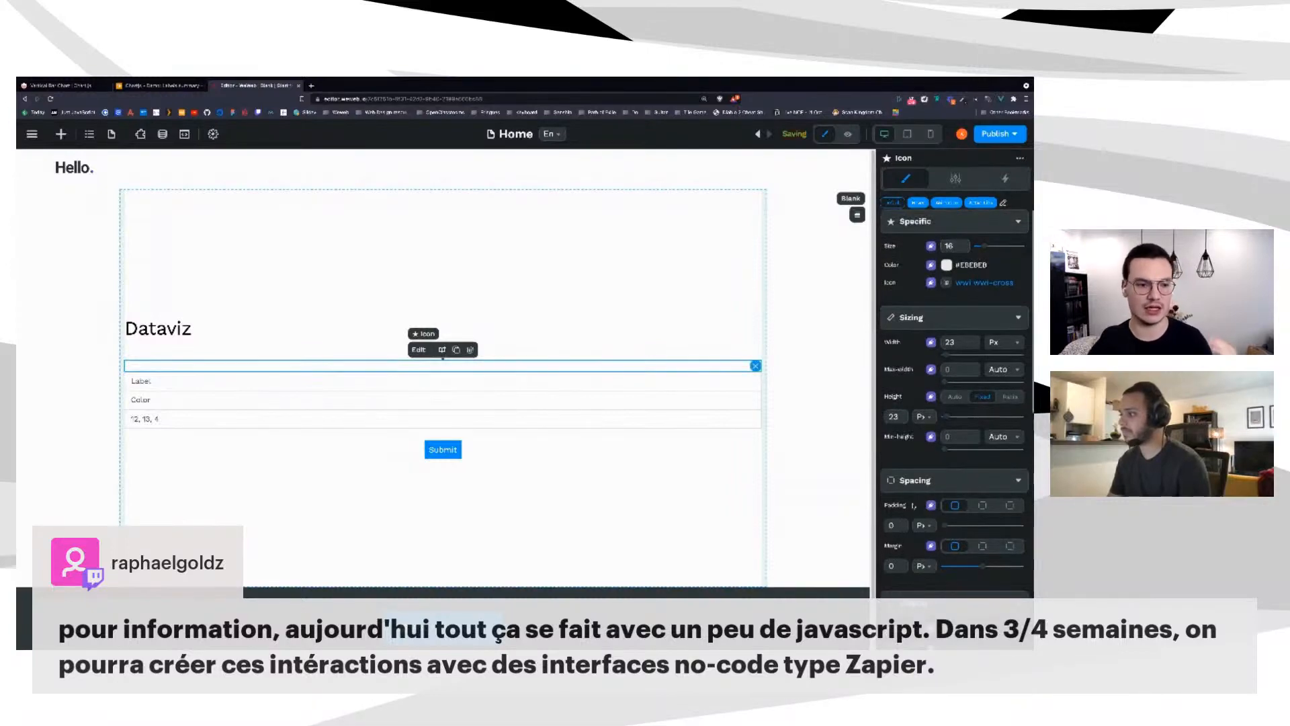
# Add an interaction named "Hide form" to the cross icon with On Click as its trigger
pyautogui.click(997, 179)
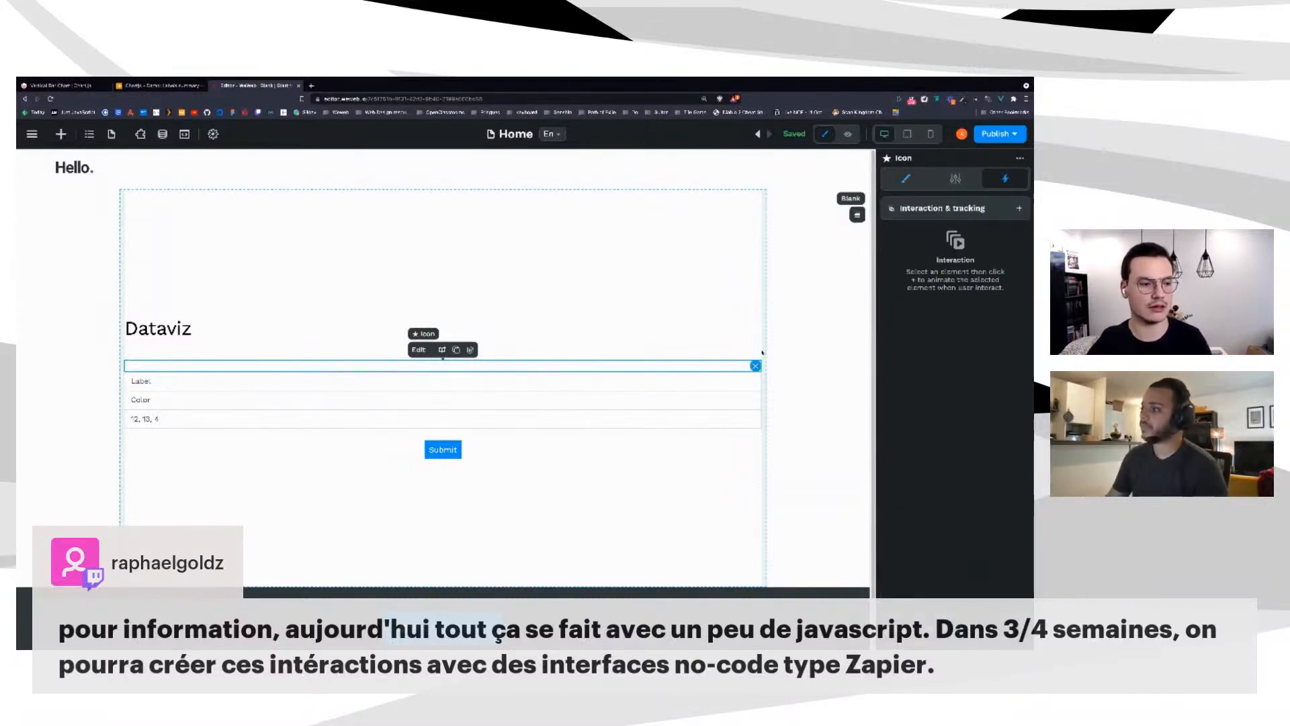
pyautogui.click(1019, 208)
pyautogui.click(737, 227)
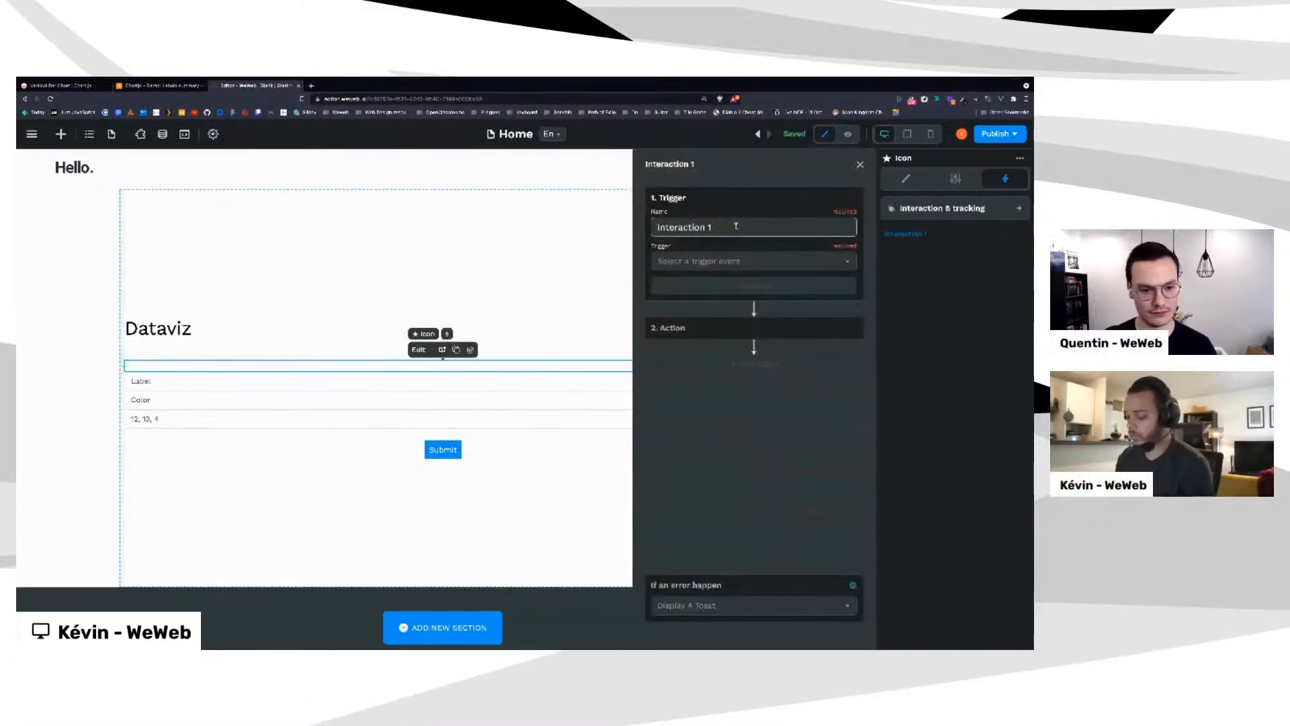
pyautogui.hotkey('ctrl', 'a')
pyautogui.press('BackSpace')
pyautogui.write('Hid')
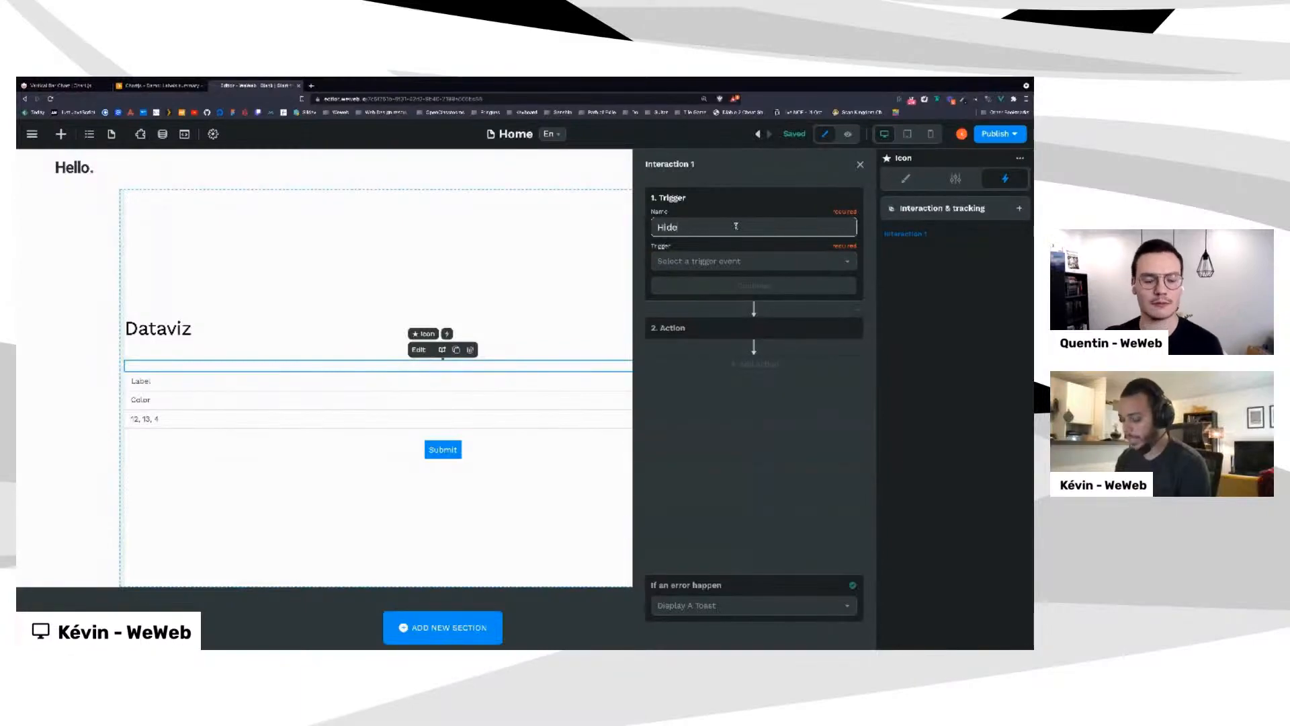
pyautogui.write('e form')
pyautogui.click(745, 259)
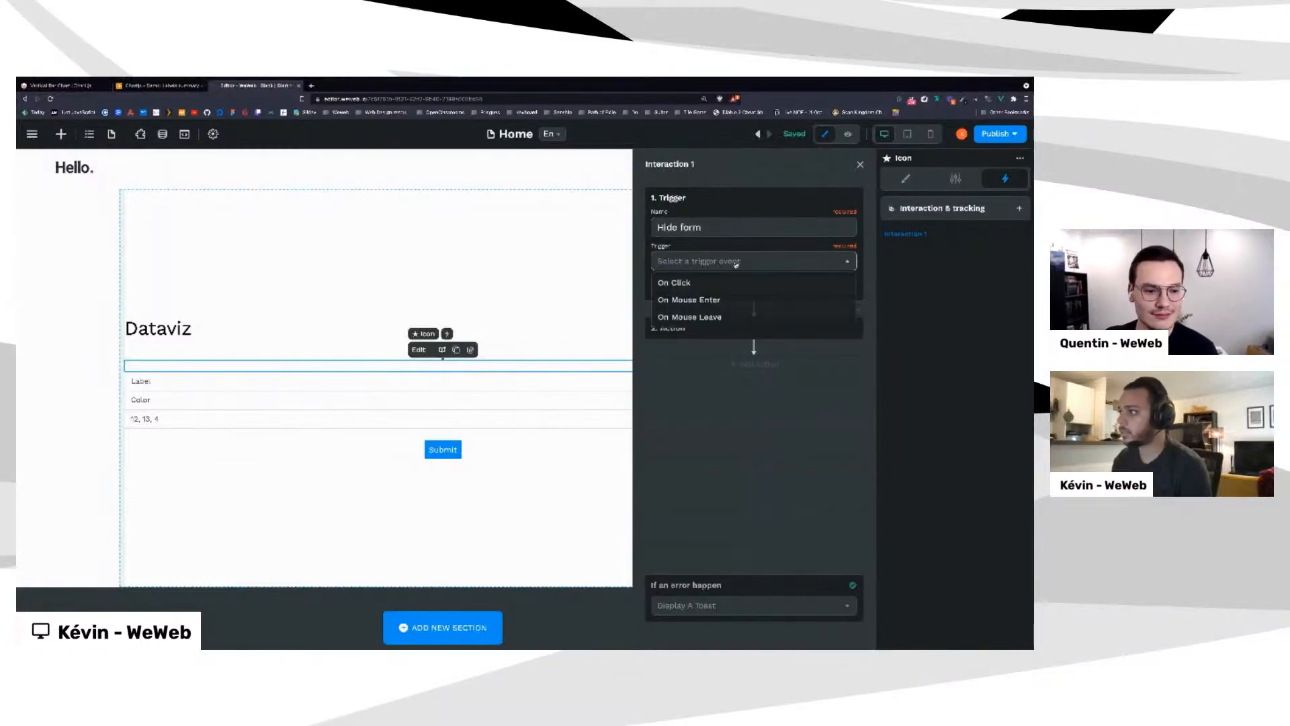
pyautogui.click(749, 280)
pyautogui.click(751, 286)
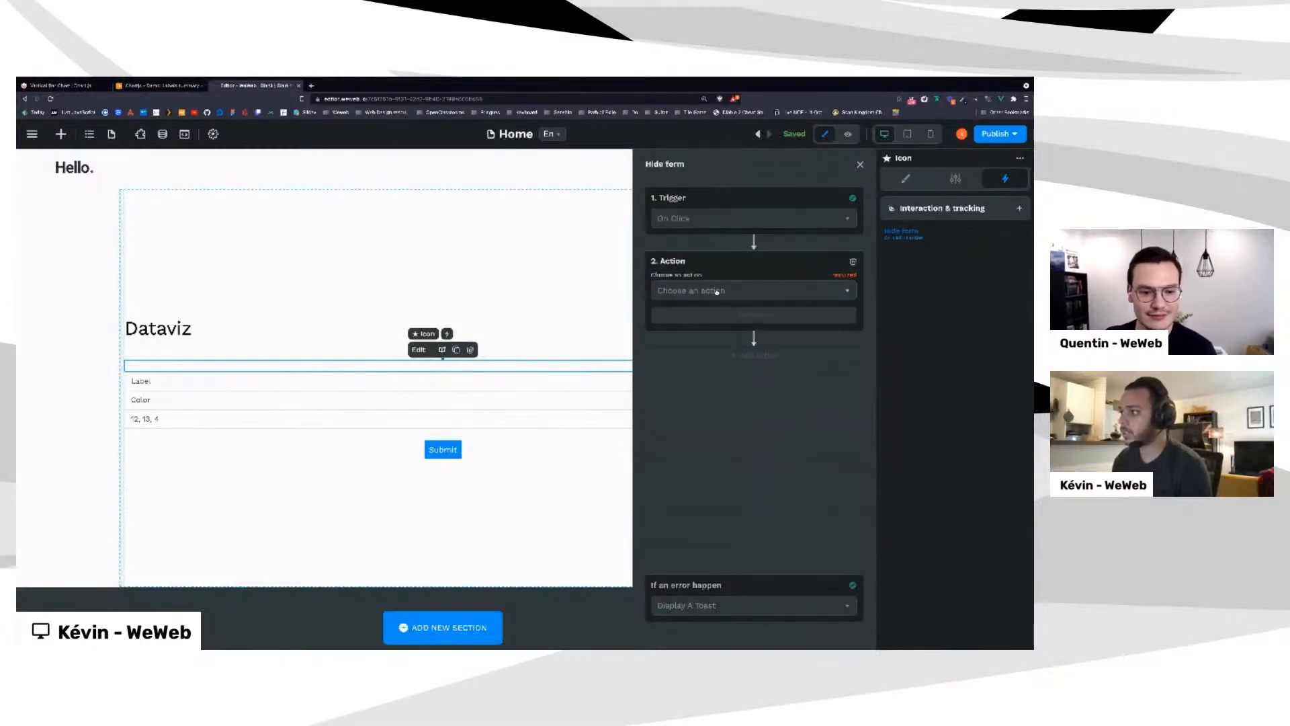
# Give the Hide form interaction a Change Variable Value action that turns isContainerVisible off, and close the interaction
pyautogui.click(751, 289)
pyautogui.click(708, 314)
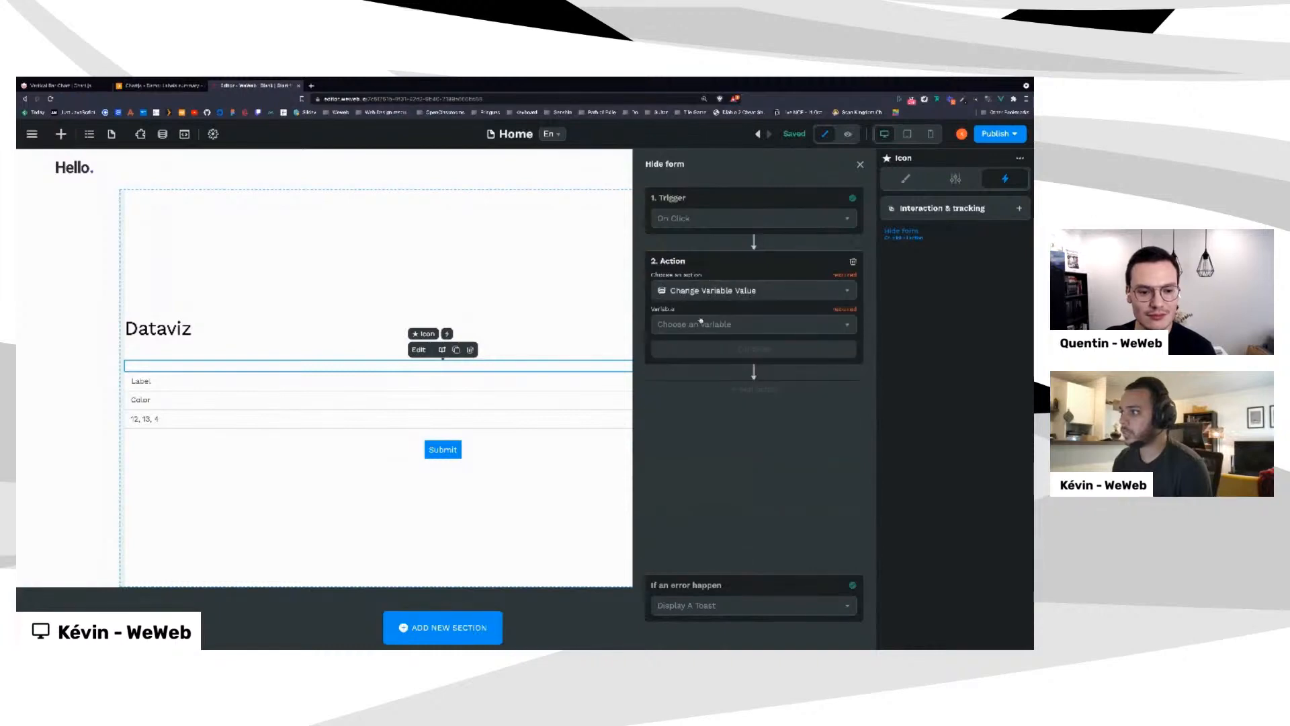
pyautogui.click(706, 323)
pyautogui.click(702, 347)
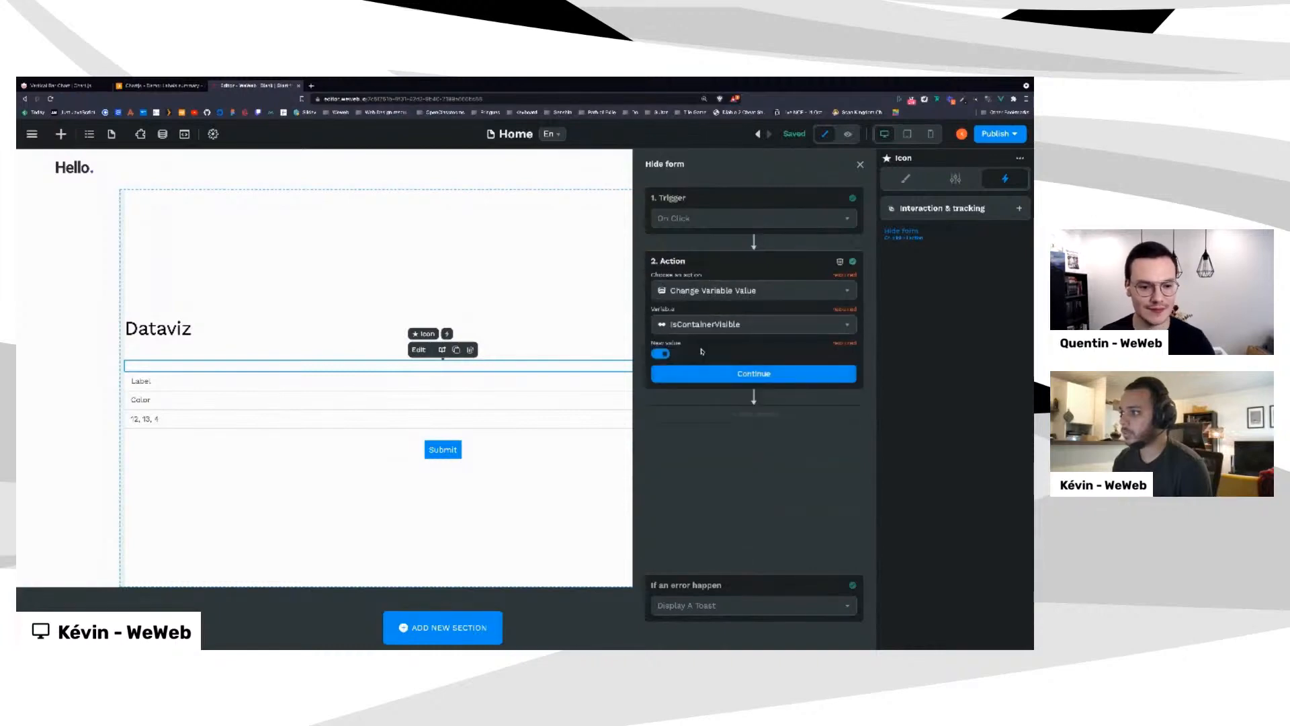
pyautogui.click(662, 354)
pyautogui.click(755, 373)
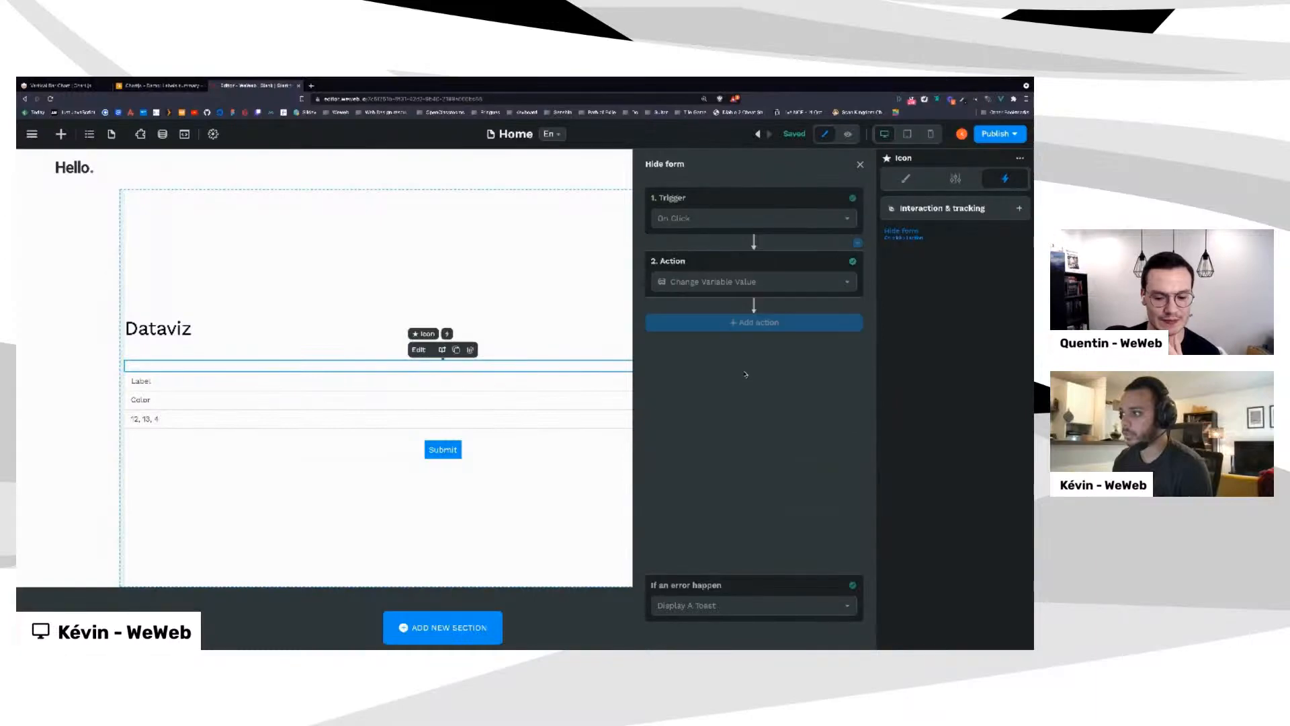
pyautogui.click(860, 163)
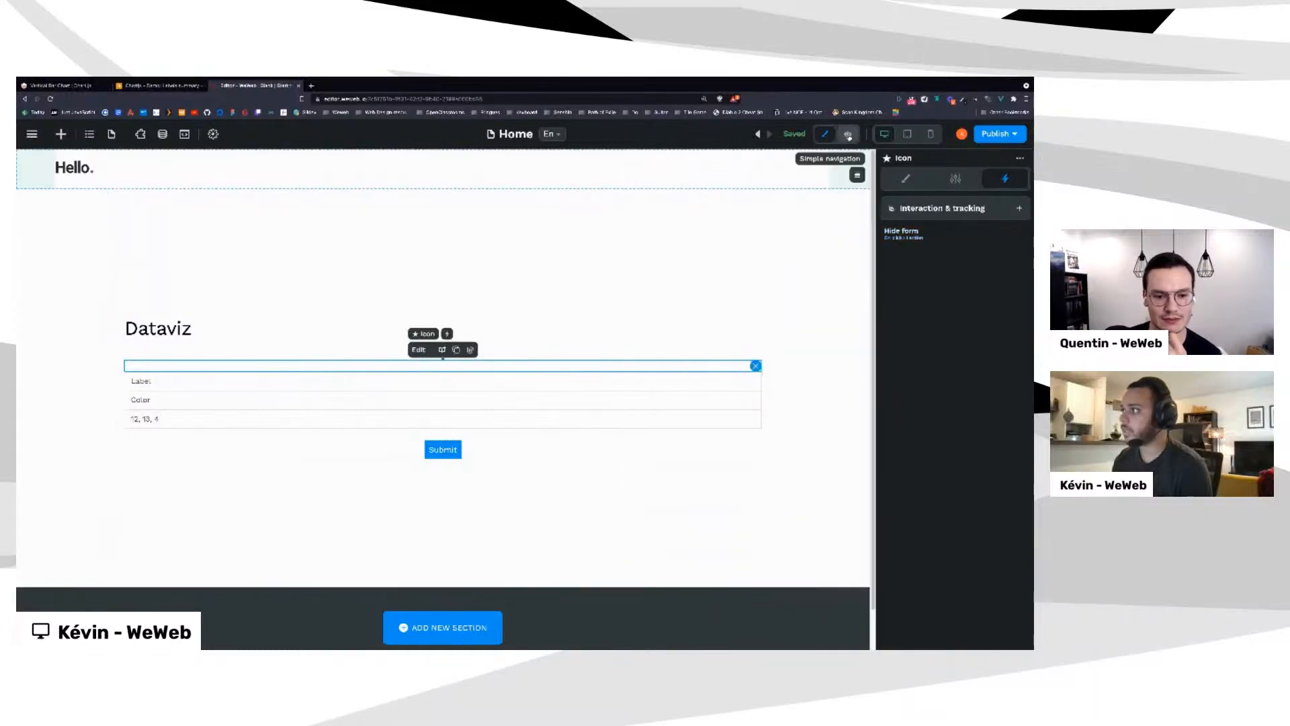
# Preview the page and test revealing the form with Add record and hiding it with the cross icon
pyautogui.click(848, 134)
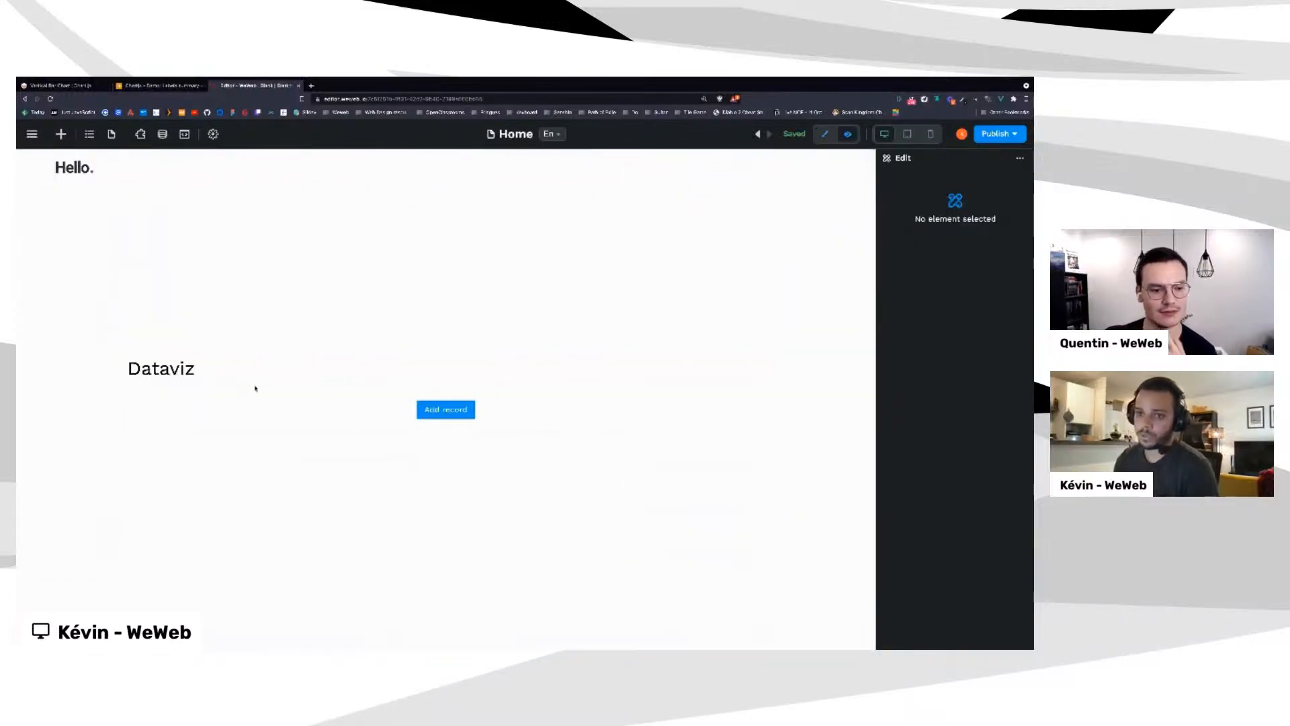
pyautogui.click(457, 412)
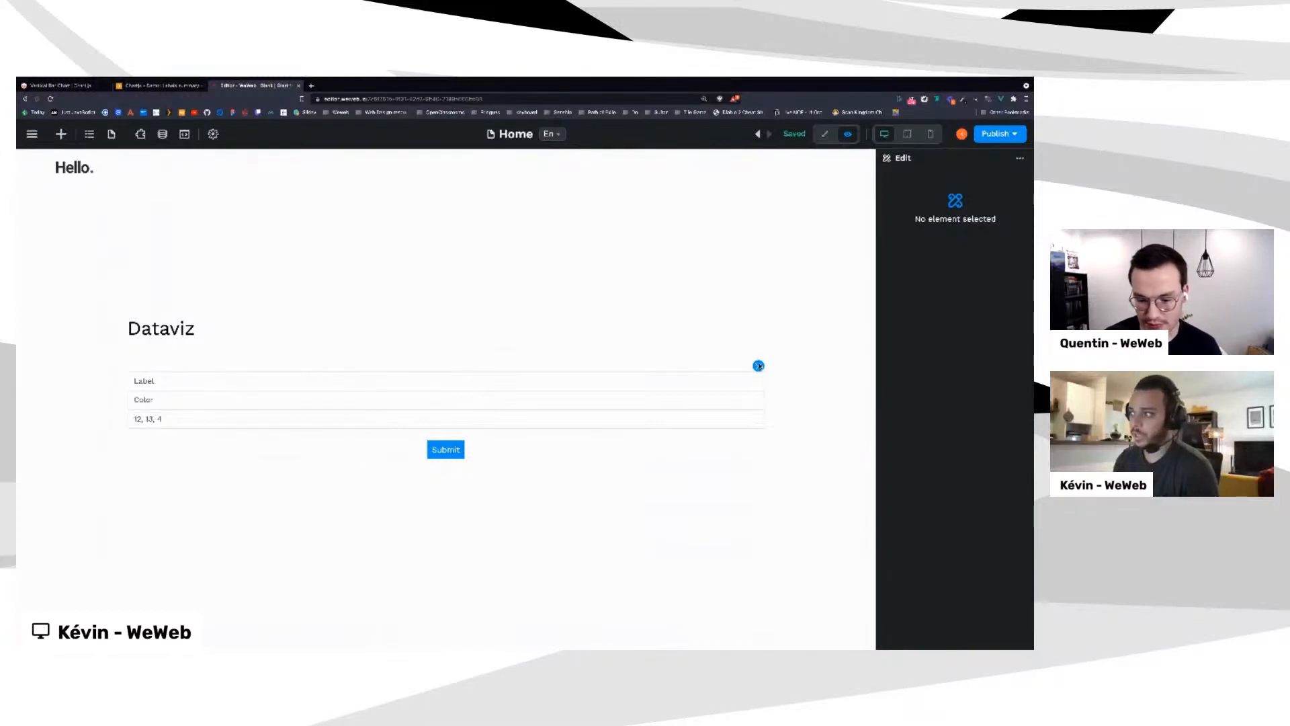
pyautogui.click(758, 366)
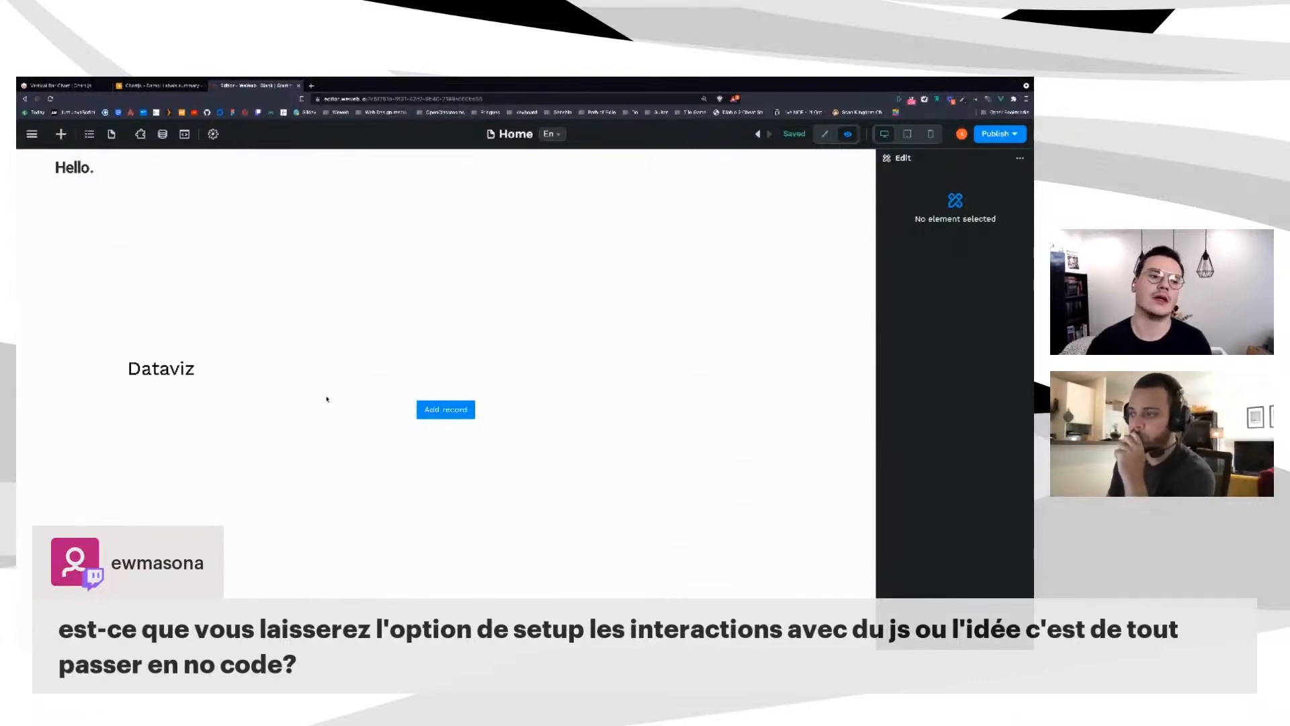
pyautogui.click(456, 412)
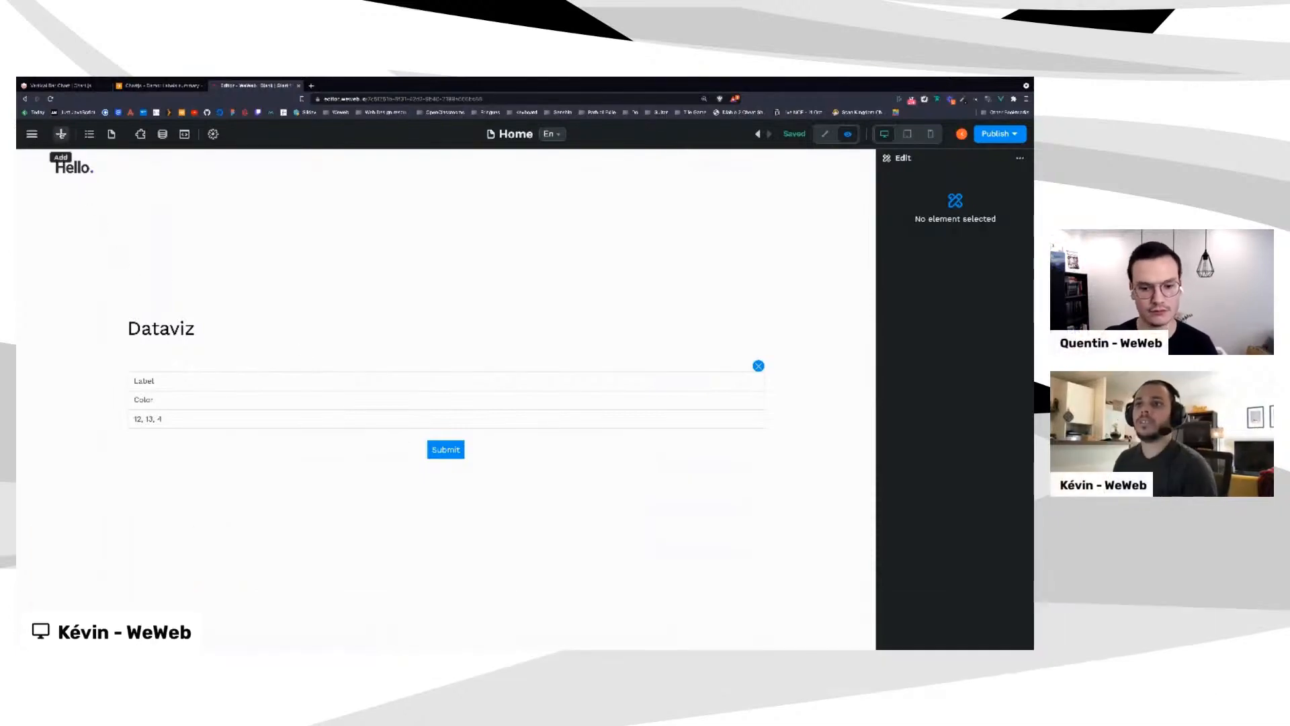
# Clear the "icon" search from the component toolkit and return the page to edit mode
pyautogui.click(61, 134)
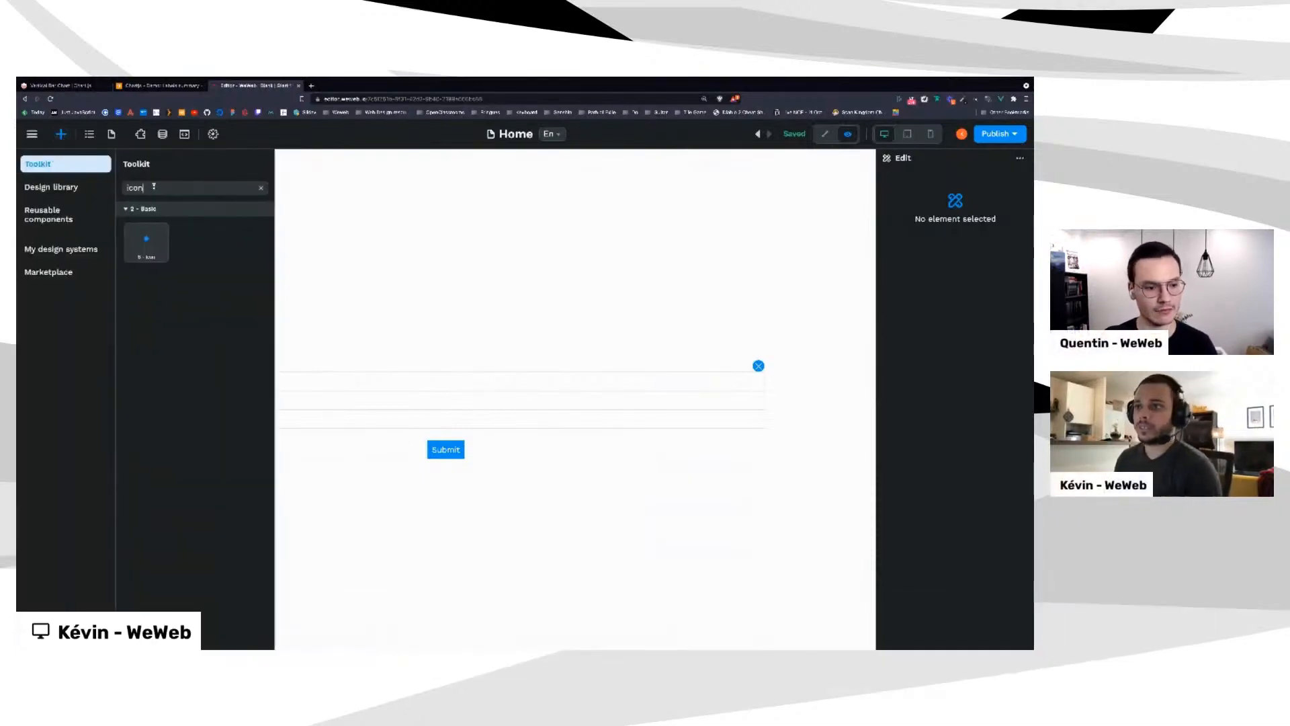
pyautogui.press('BackSpace')
pyautogui.press('BackSpace')
pyautogui.press('BackSpace')
pyautogui.press('BackSpace')
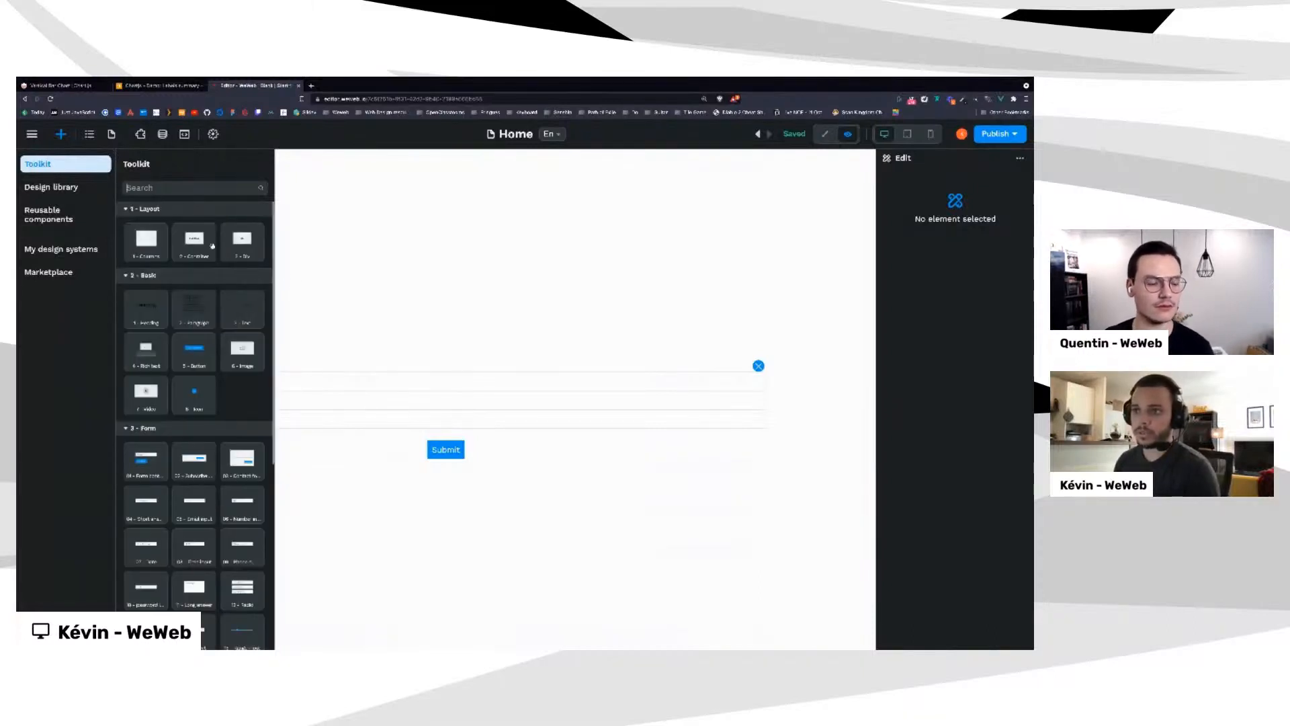
pyautogui.click(181, 237)
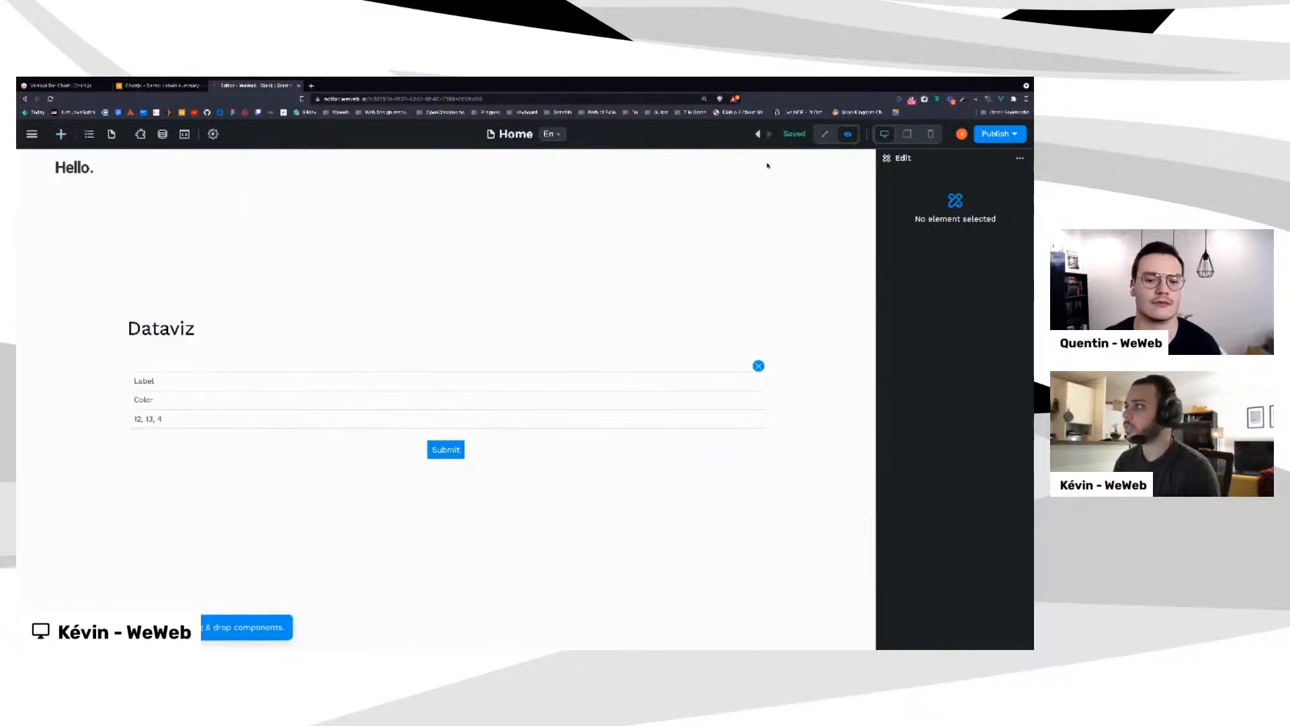
pyautogui.click(825, 134)
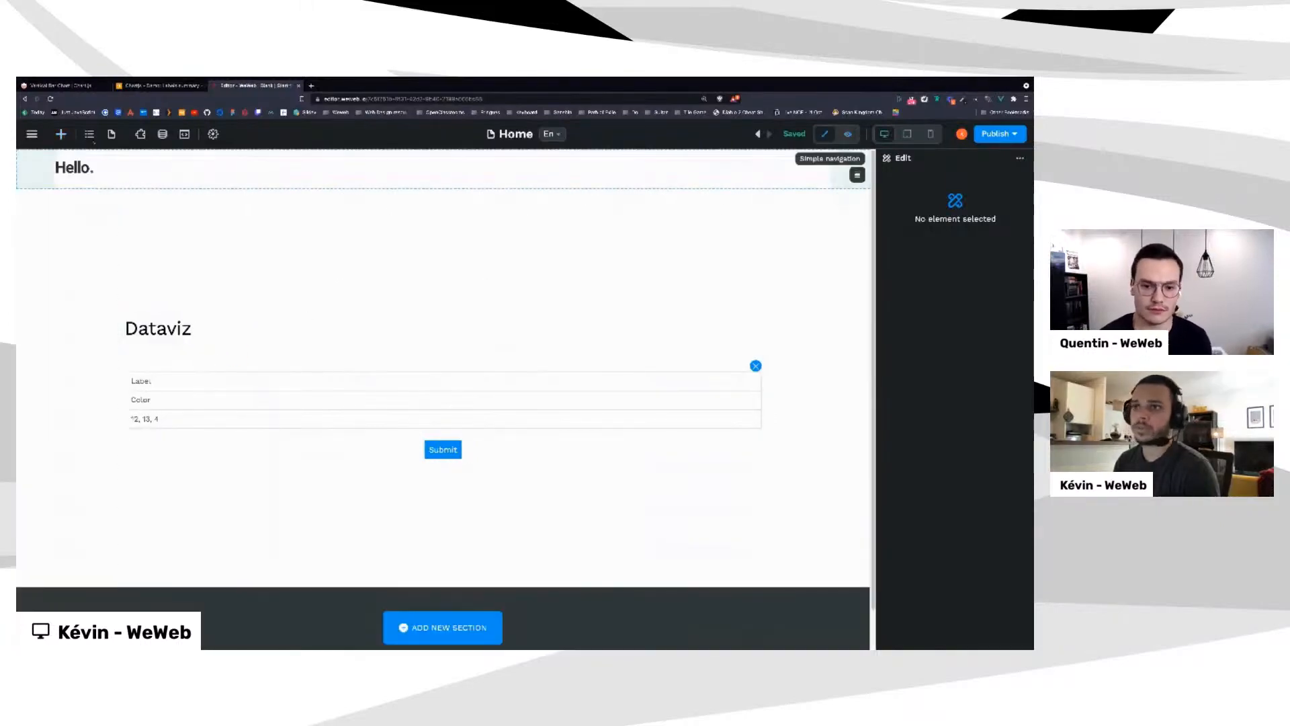
pyautogui.click(60, 133)
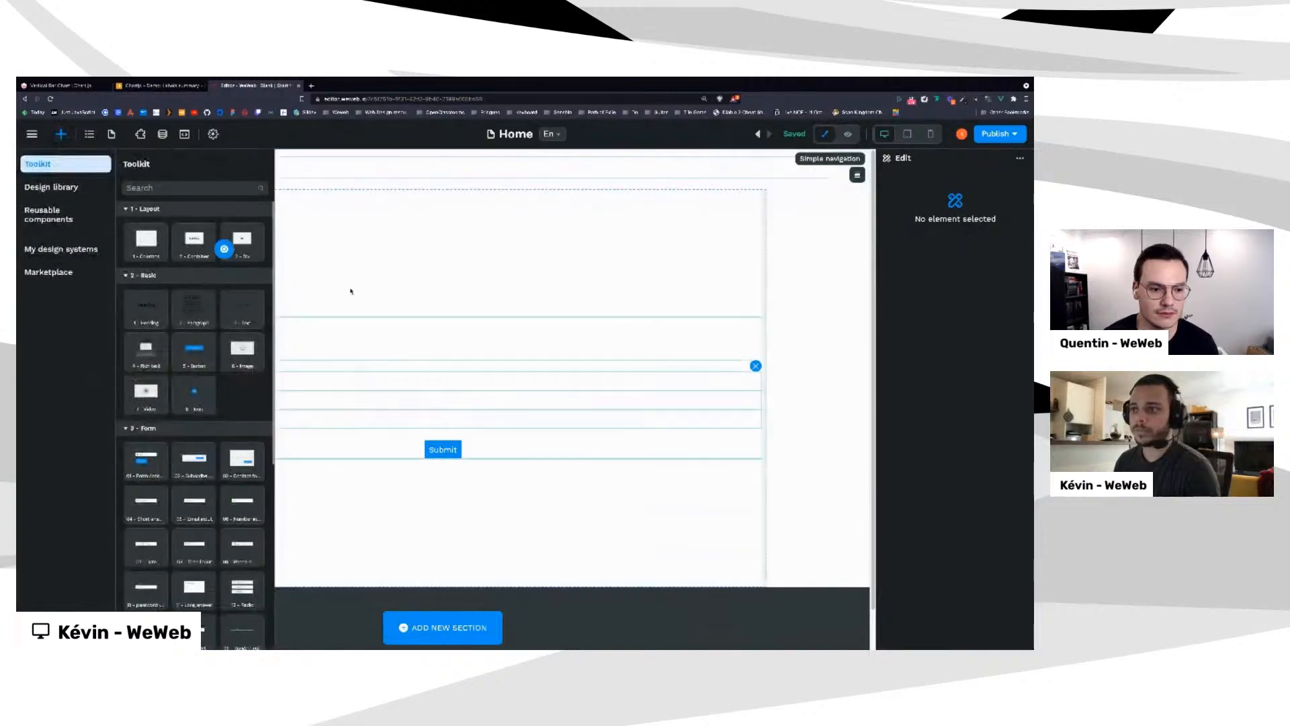
pyautogui.moveTo(350, 291); pyautogui.dragTo(262, 355)
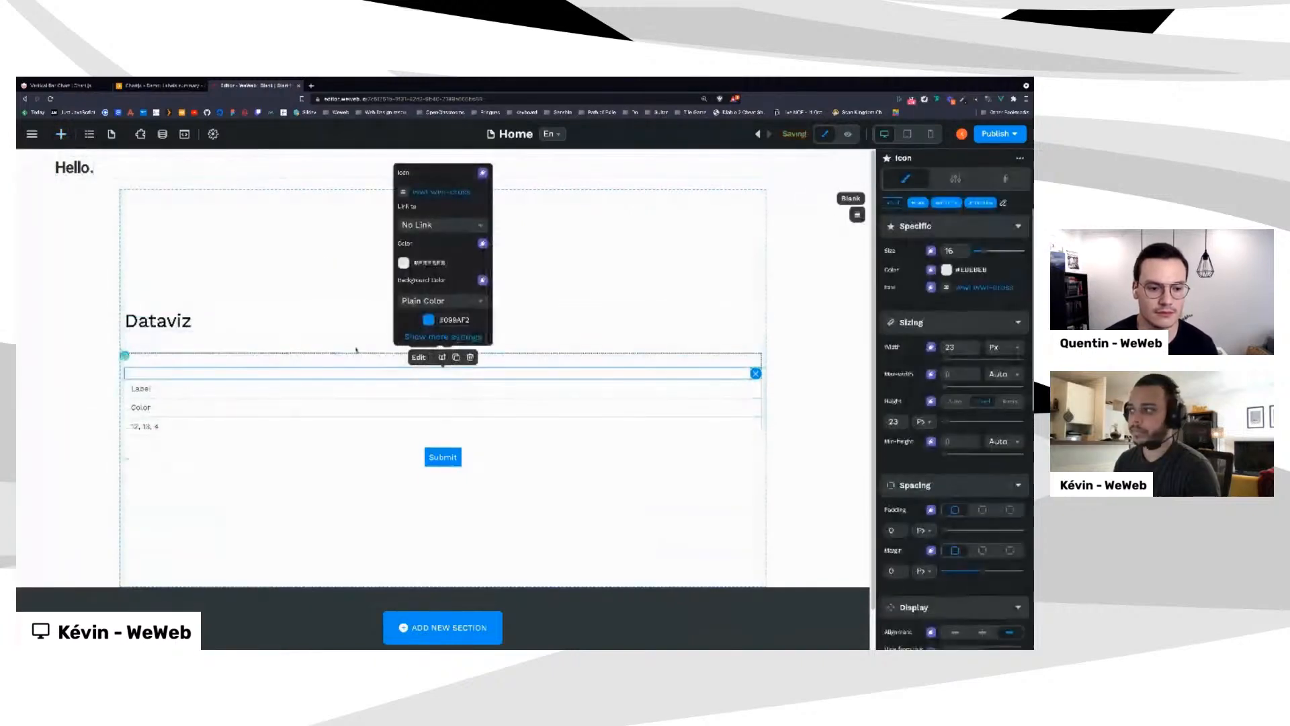
pyautogui.click(198, 359)
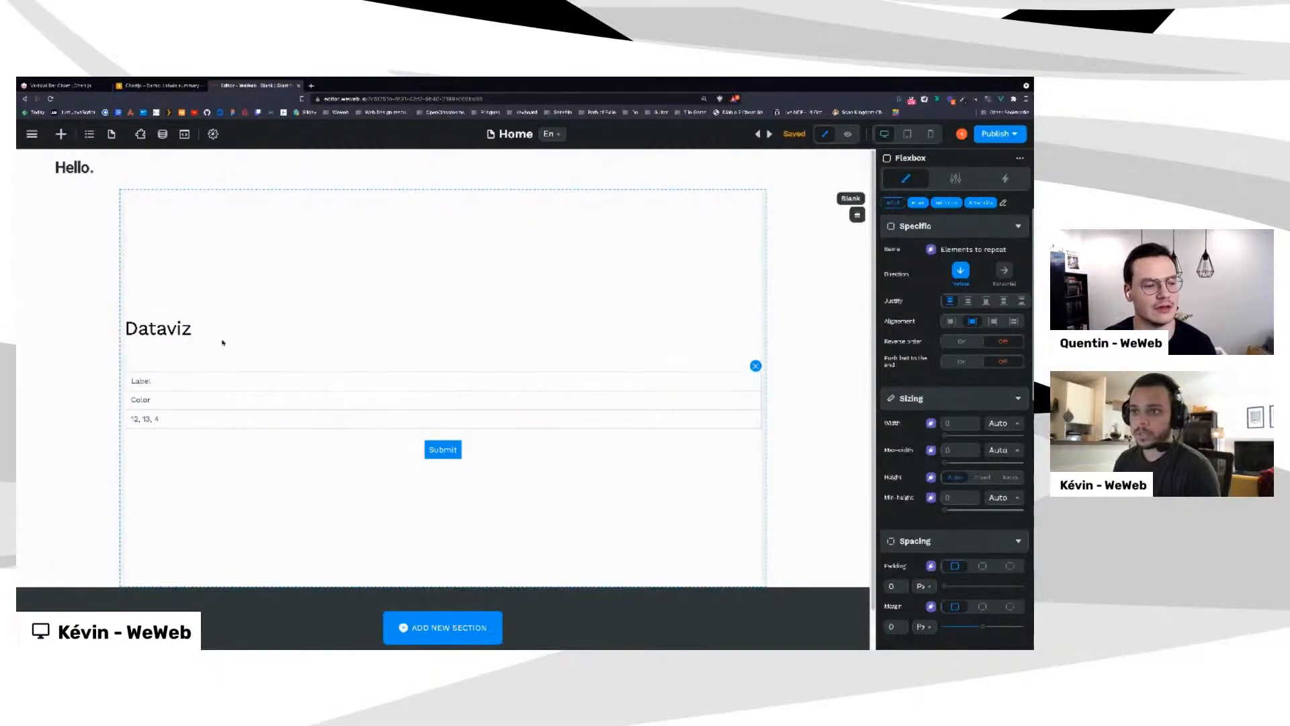
# Add a flexbox container and move it out of the form container, between the Dataviz heading and the form
pyautogui.click(60, 134)
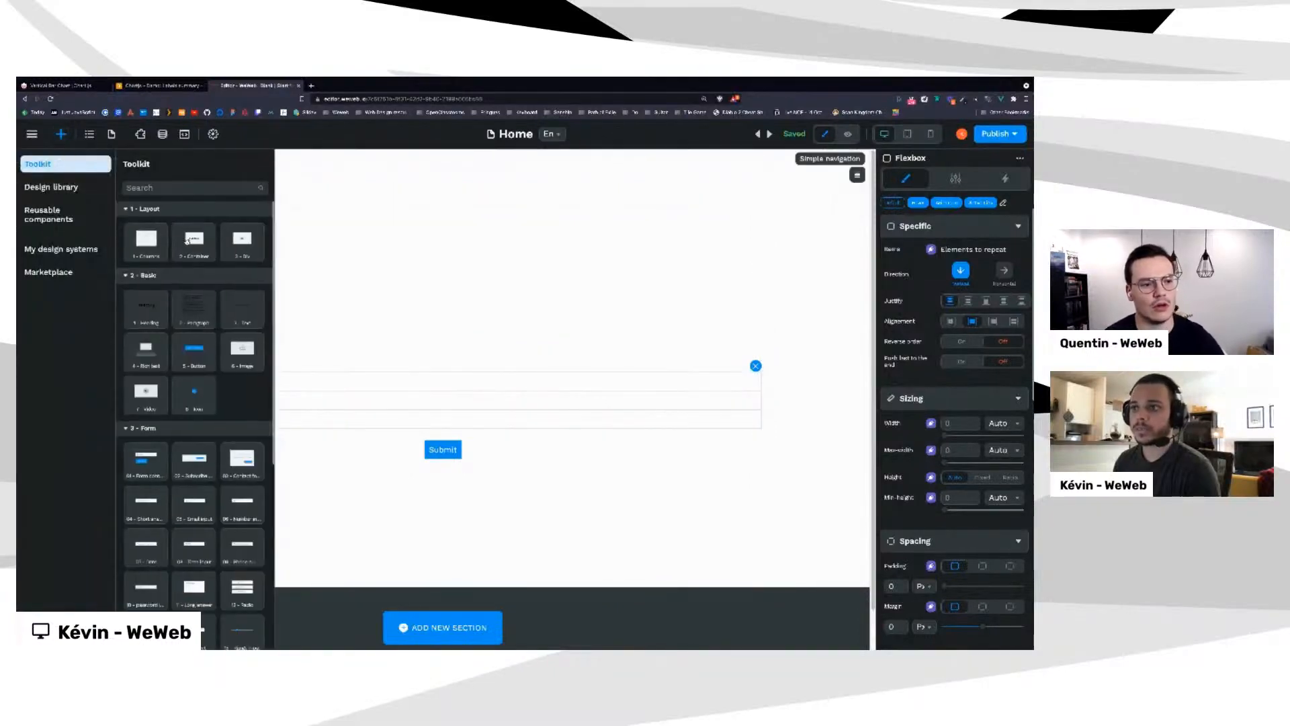
pyautogui.moveTo(187, 240); pyautogui.dragTo(162, 341)
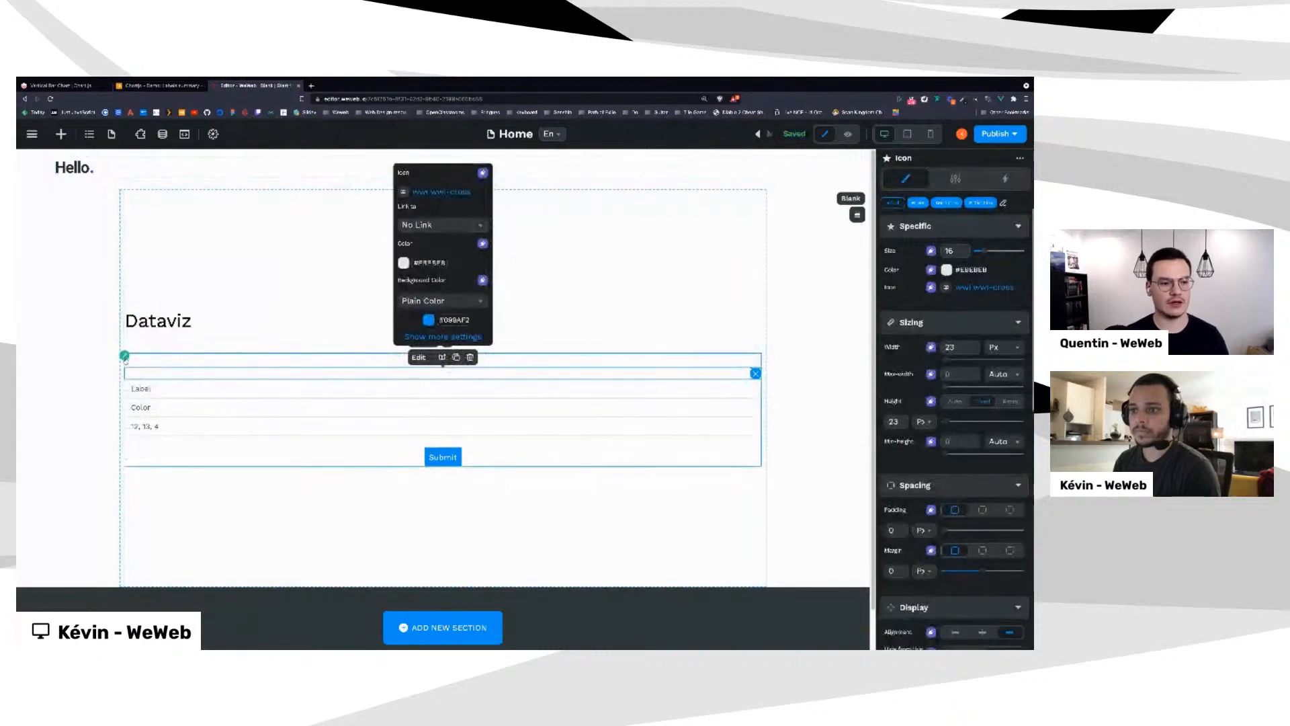
pyautogui.click(125, 358)
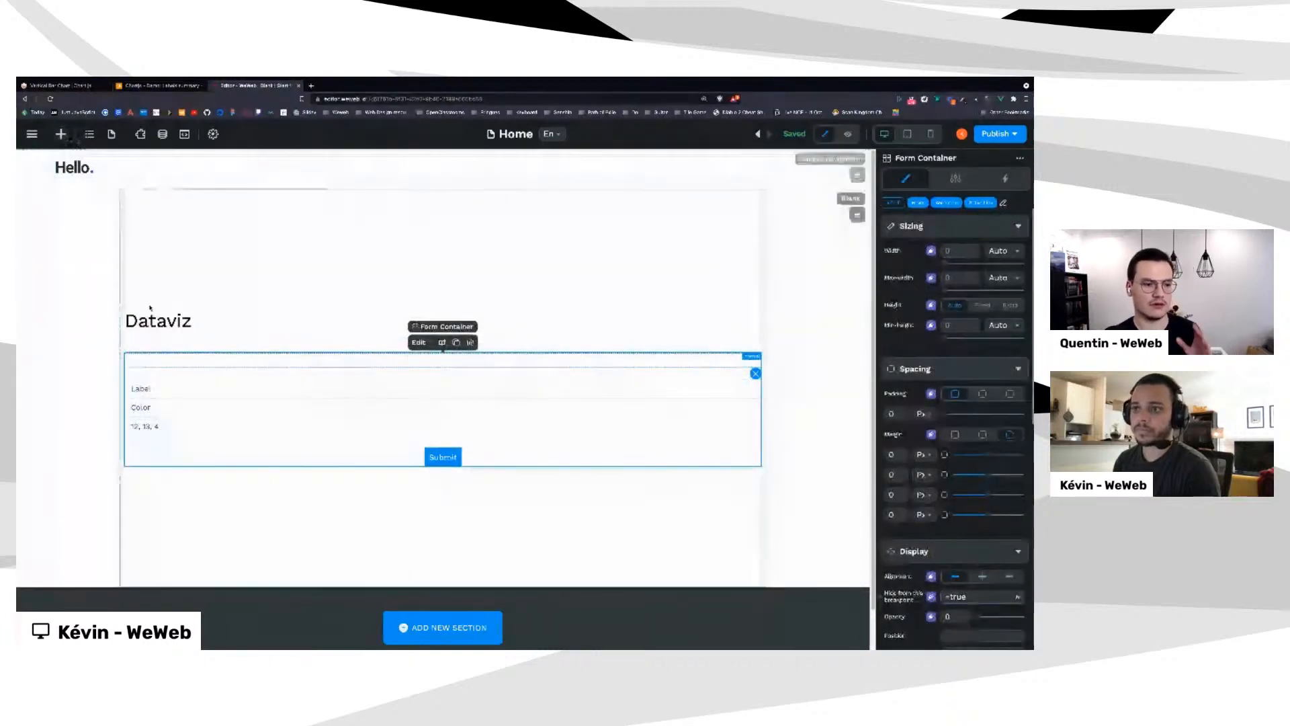
pyautogui.click(90, 134)
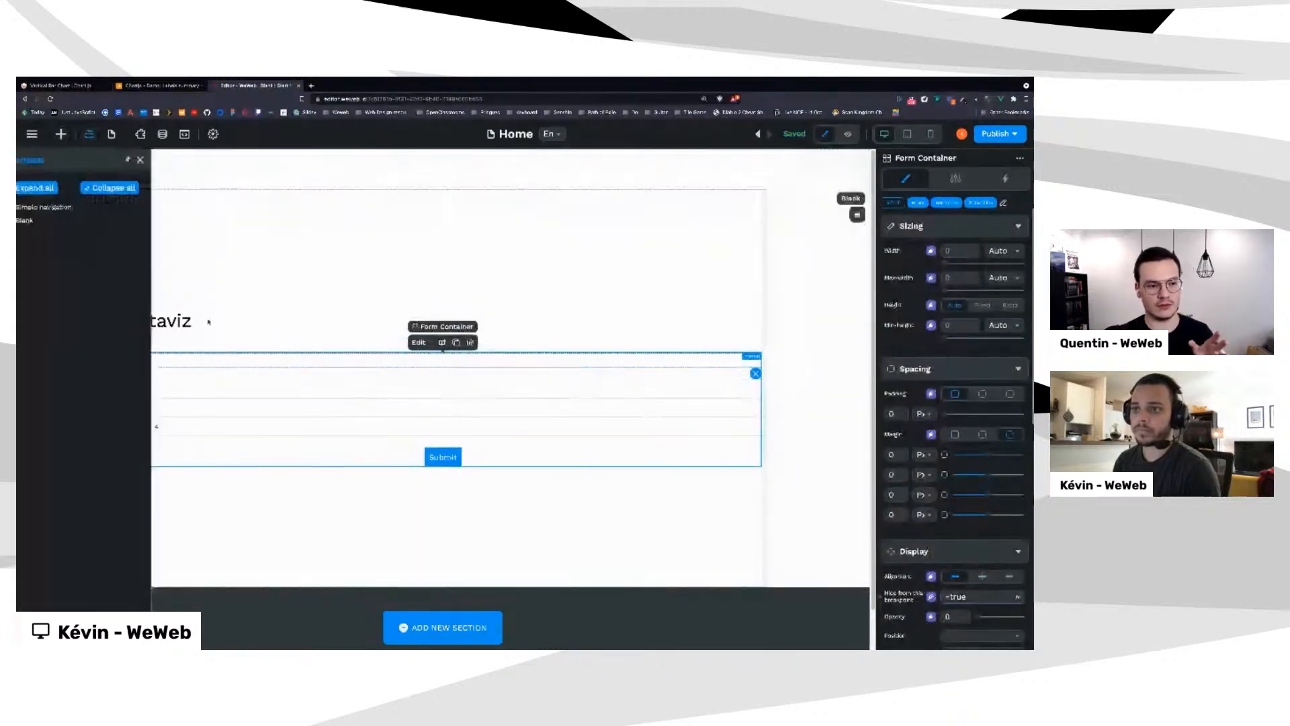
pyautogui.click(218, 359)
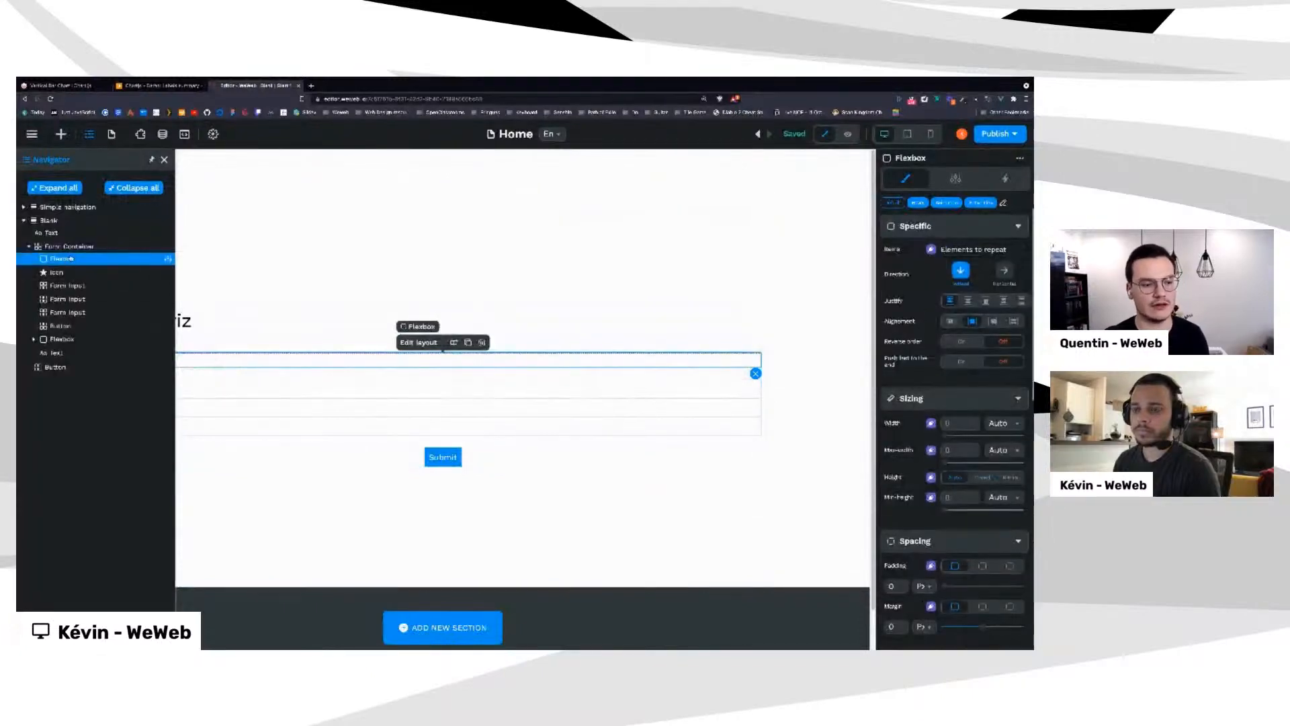
pyautogui.moveTo(443, 349); pyautogui.dragTo(63, 243)
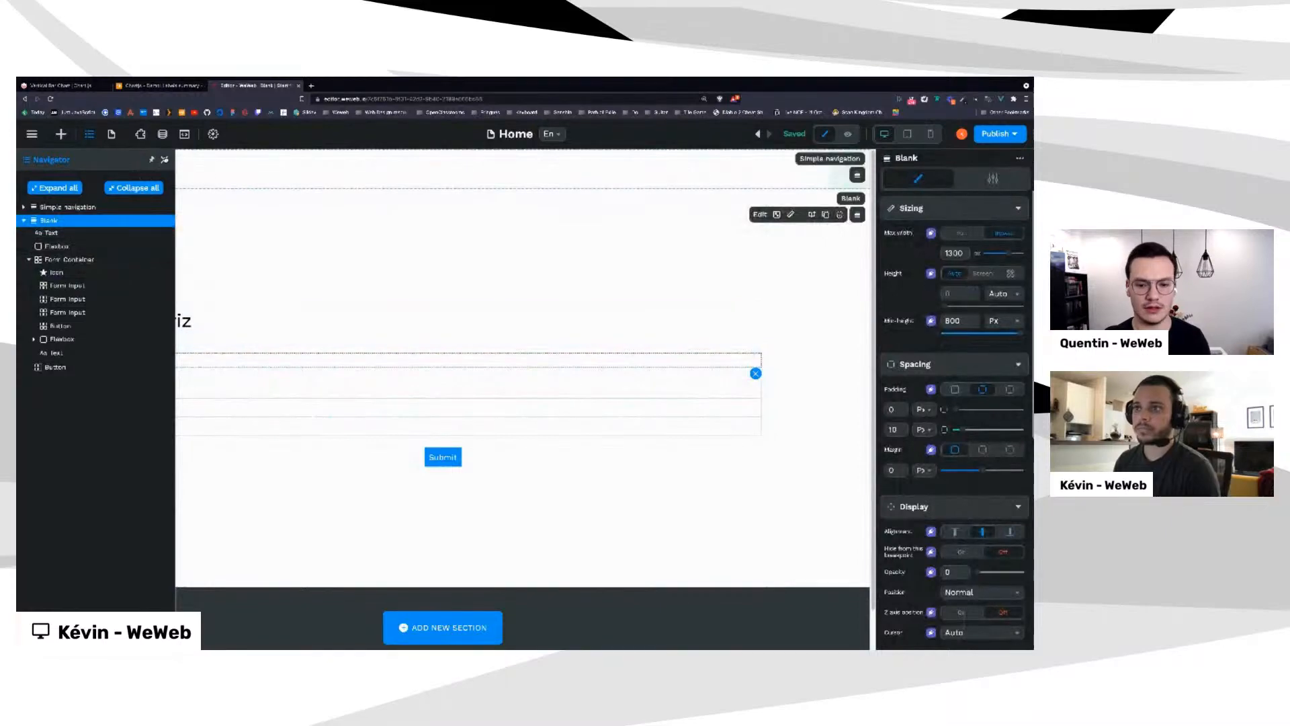
# Give the new flexbox a vertical margin of 42 px and a padding of 12 px
pyautogui.click(178, 360)
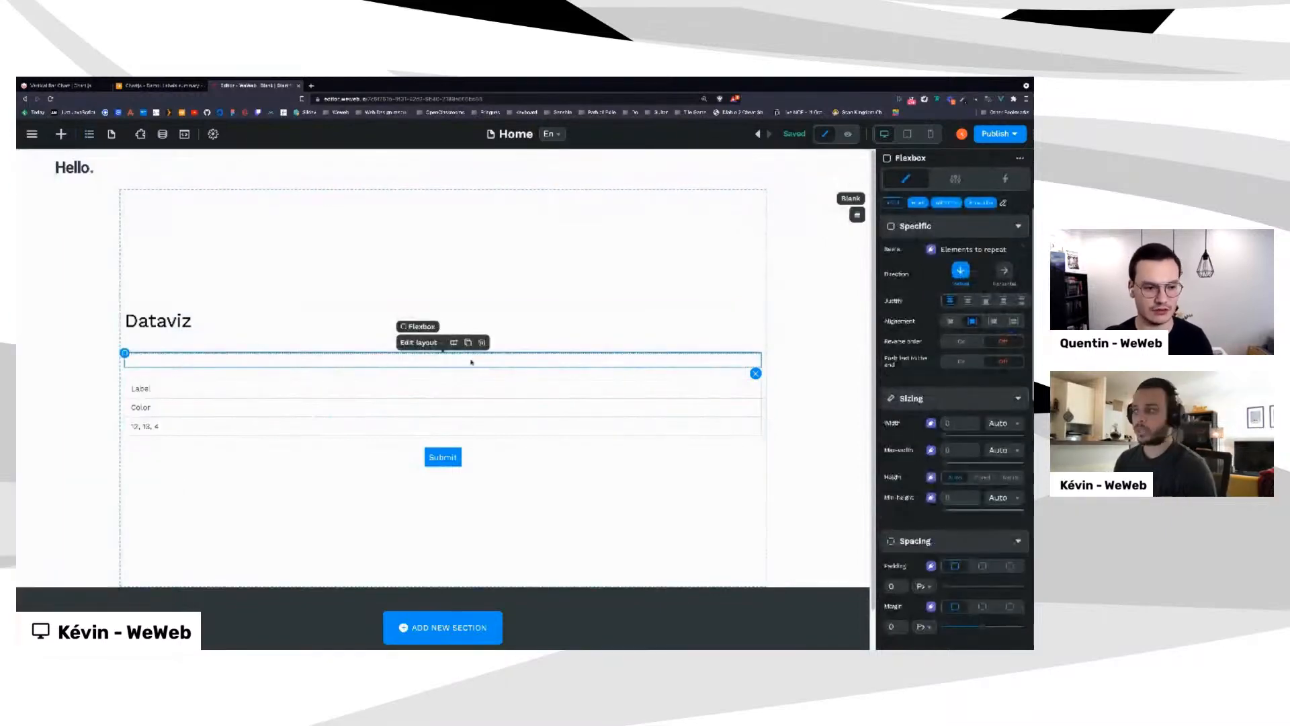
pyautogui.scroll(-1, 943, 507)
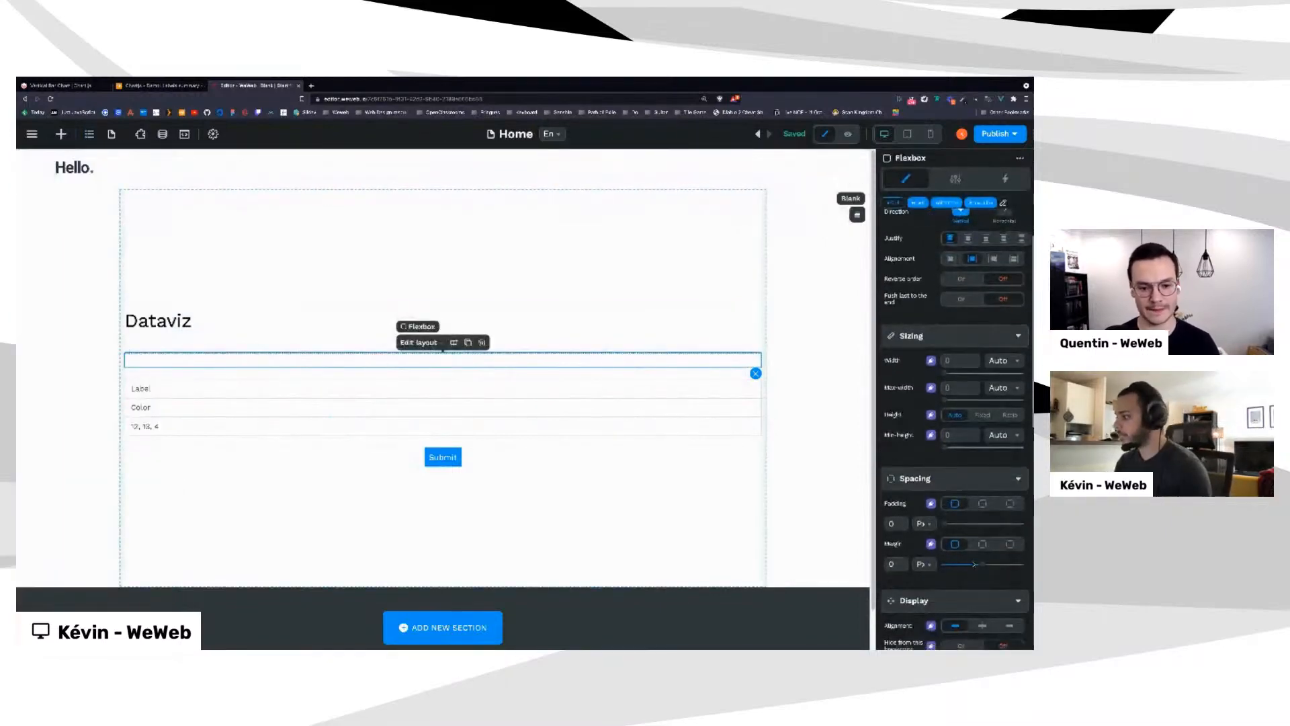
pyautogui.click(983, 543)
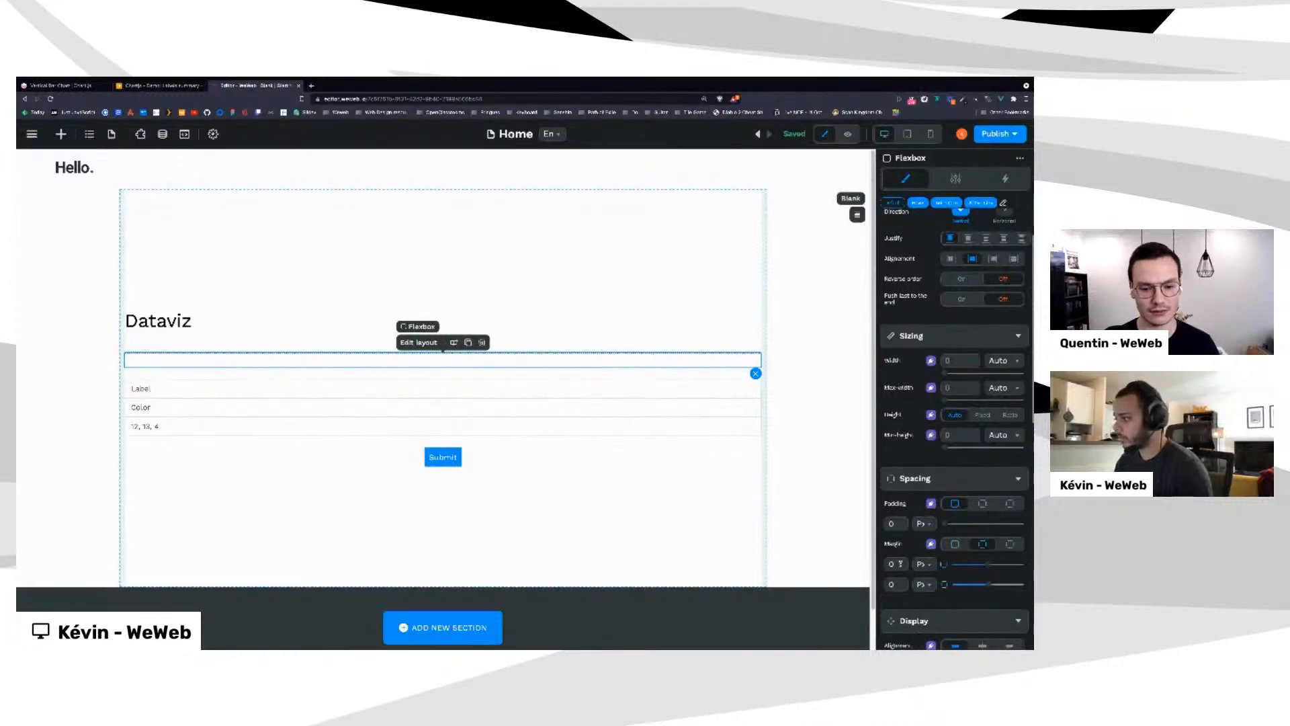
pyautogui.click(893, 564)
pyautogui.write('12')
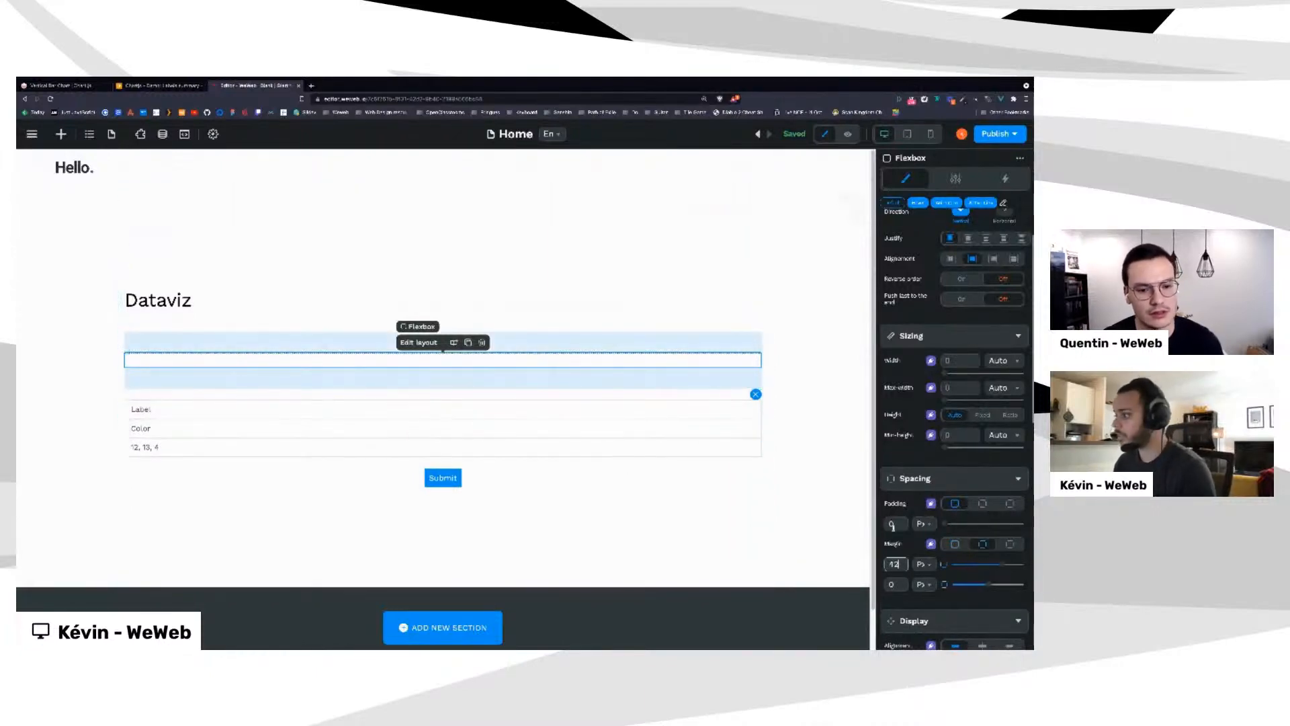
pyautogui.click(893, 524)
pyautogui.write('12')
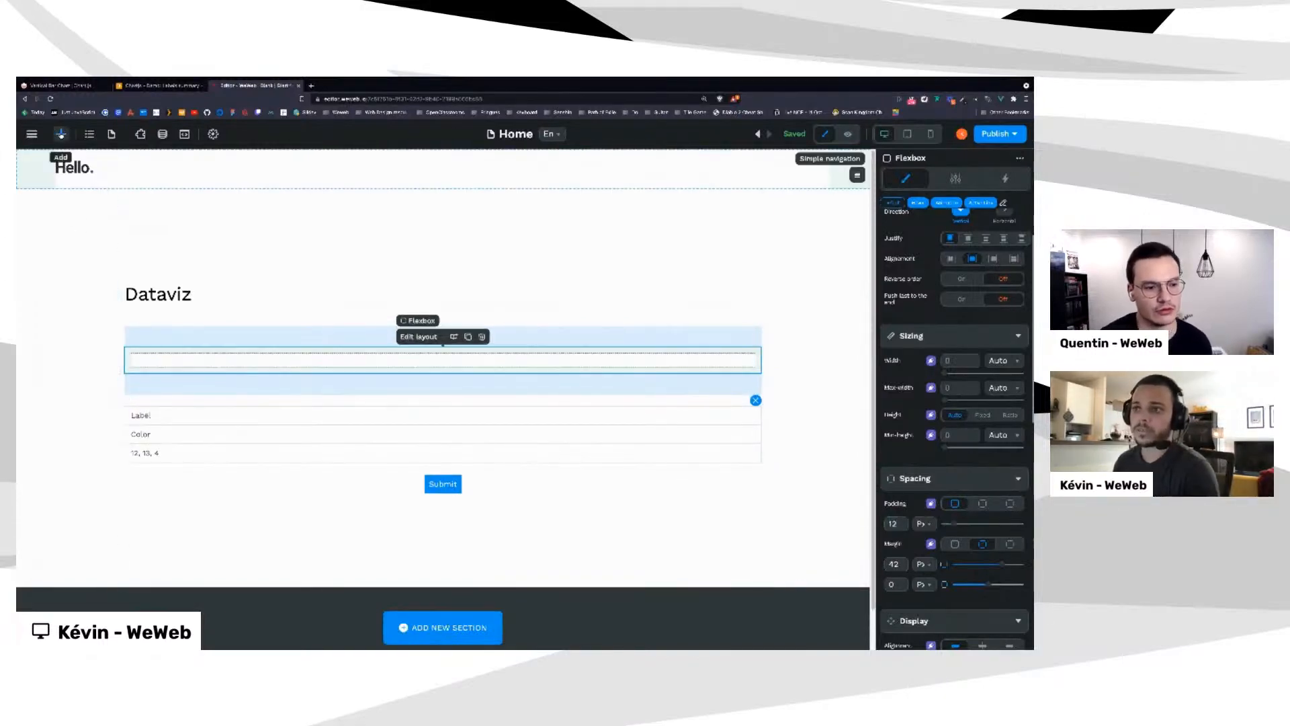
# Nest a second flexbox inside the new one and set its width to 100%
pyautogui.click(60, 134)
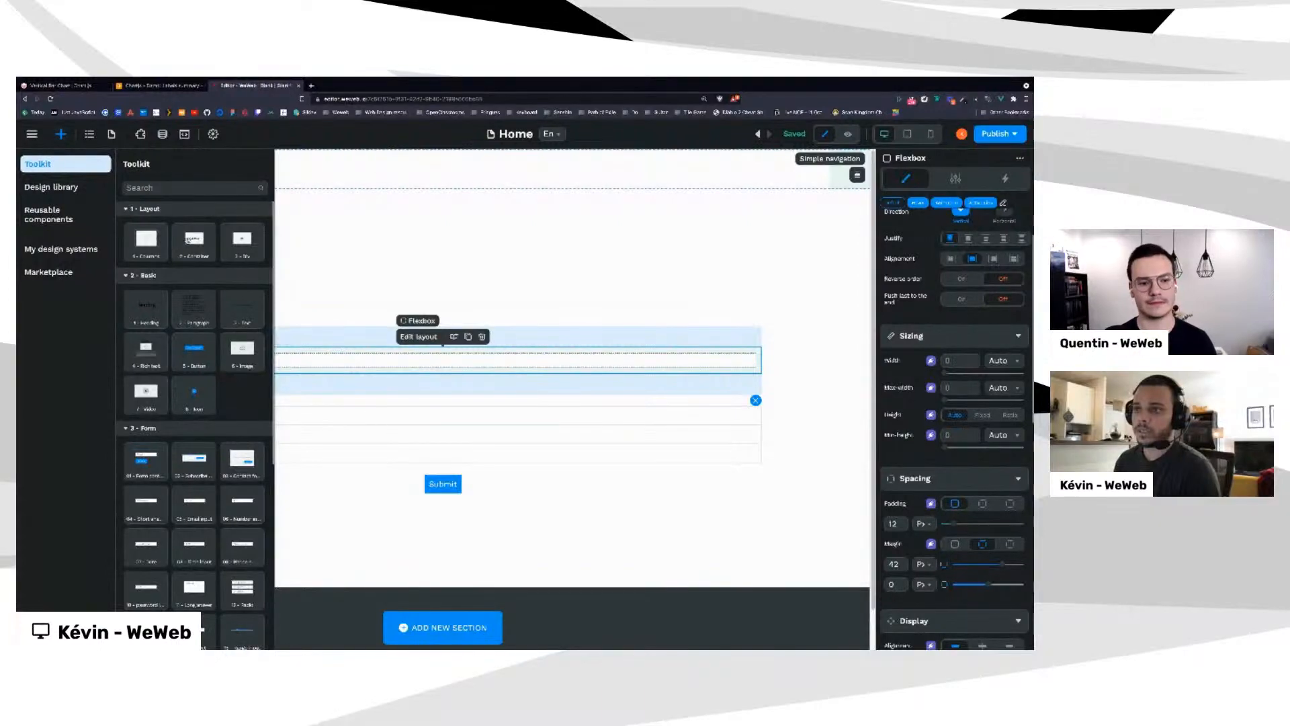
pyautogui.moveTo(341, 318); pyautogui.dragTo(274, 355)
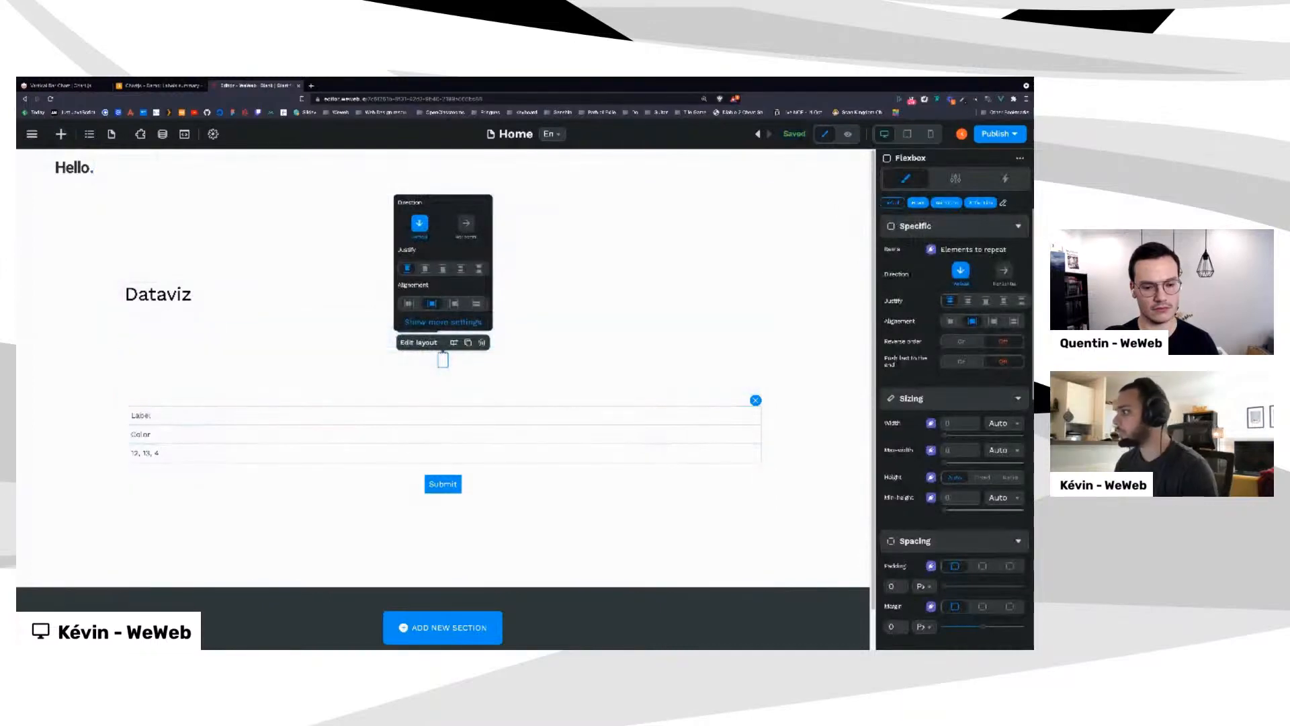
pyautogui.click(1002, 424)
pyautogui.click(995, 460)
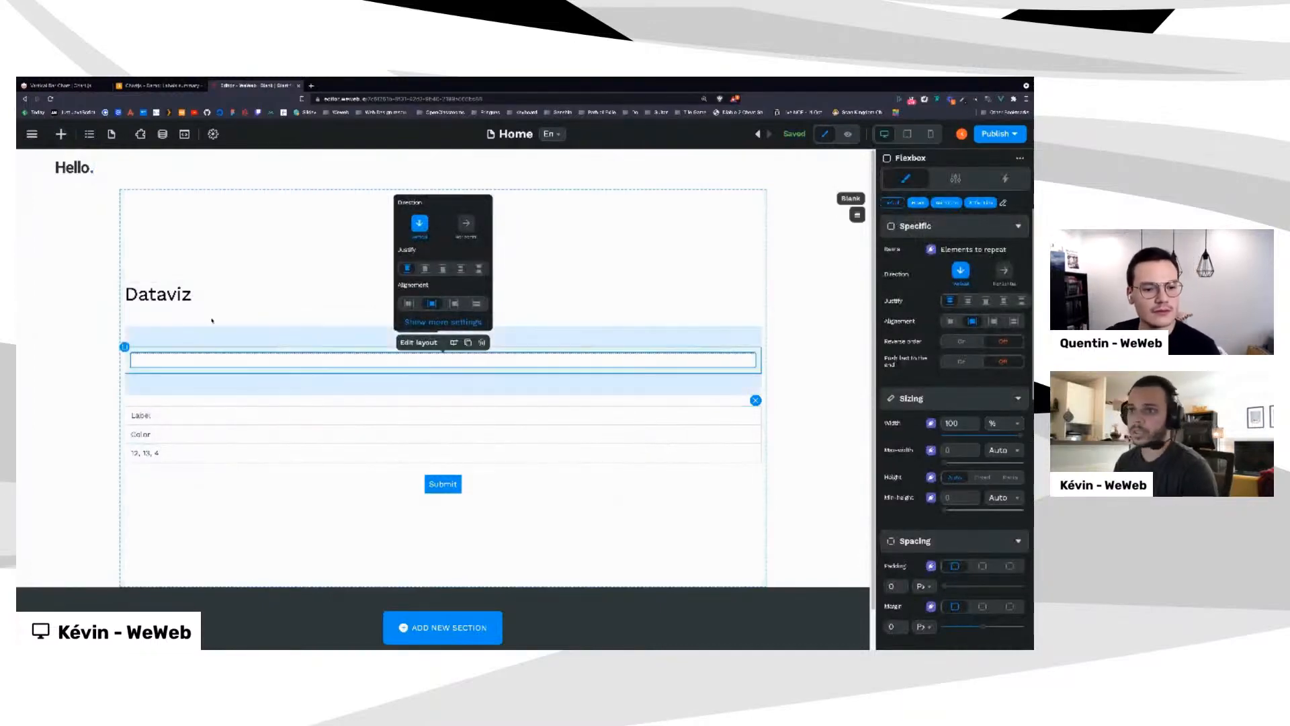
# Add a text element to the inner flexbox, and make that flexbox horizontal with its items spread to both ends
pyautogui.click(61, 136)
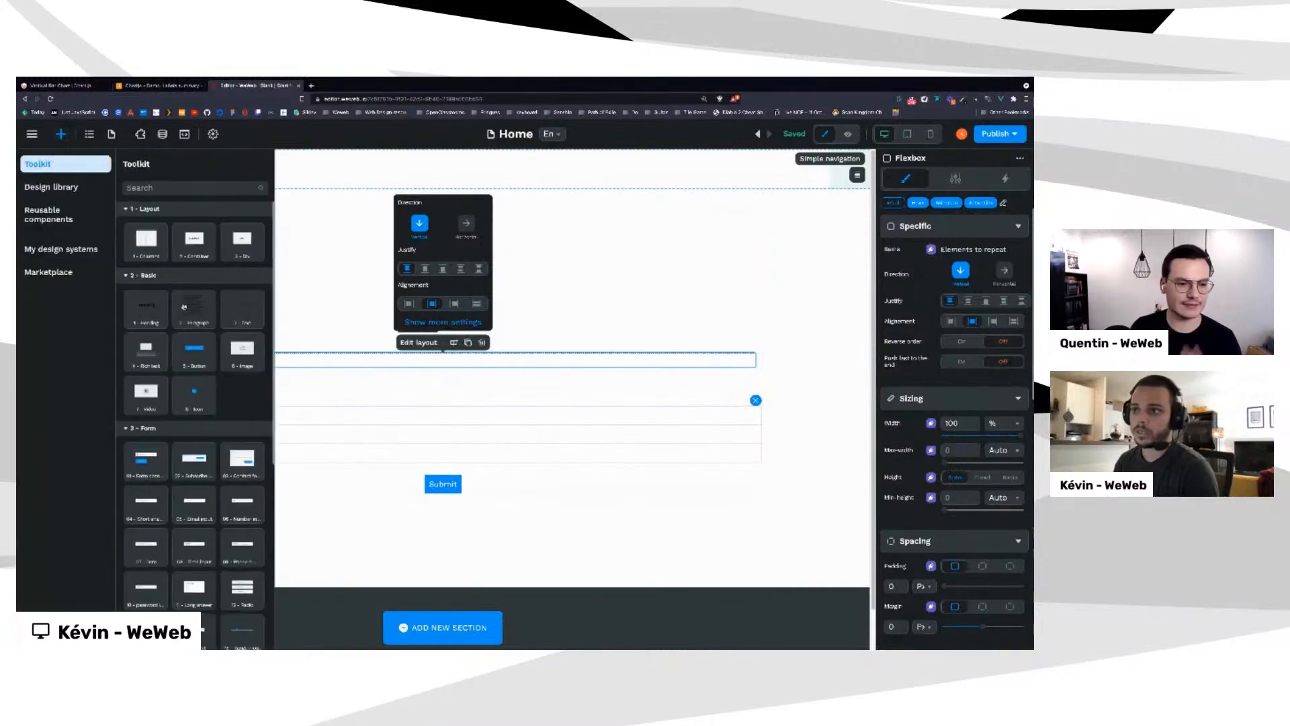
pyautogui.moveTo(257, 312); pyautogui.dragTo(370, 362)
pyautogui.click(369, 362)
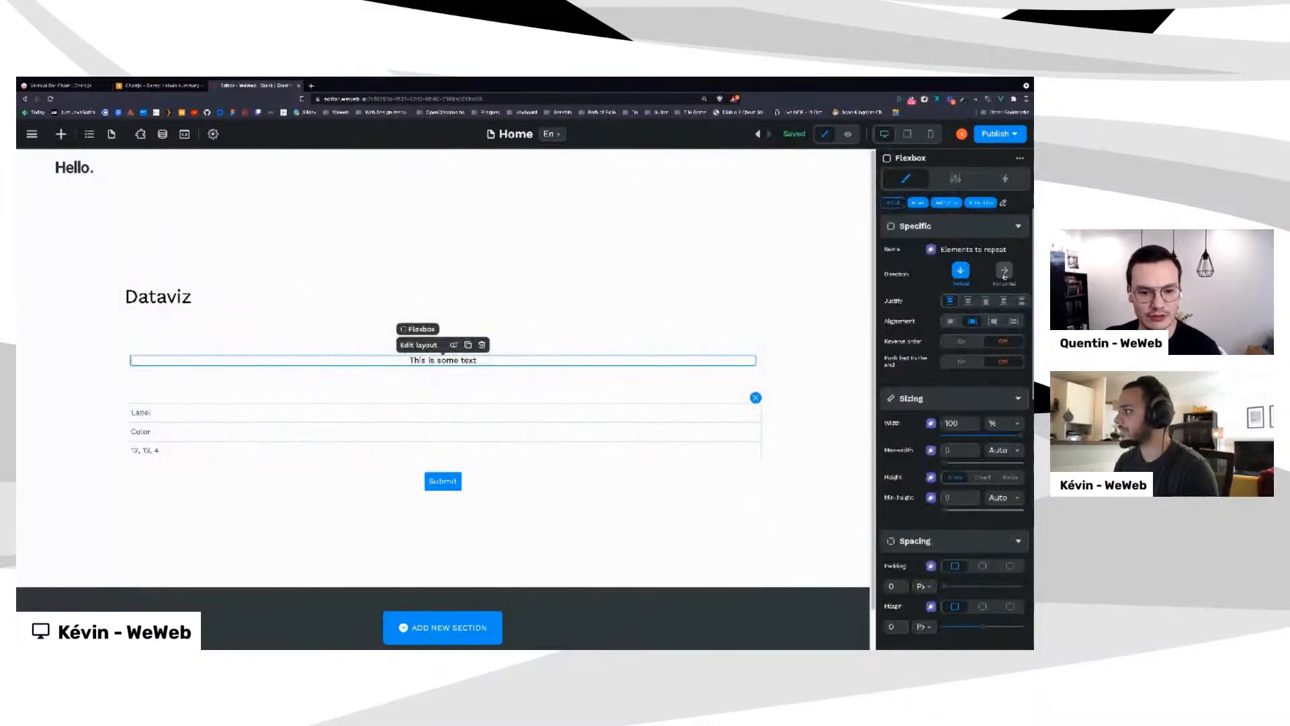
pyautogui.click(1004, 270)
pyautogui.click(1021, 300)
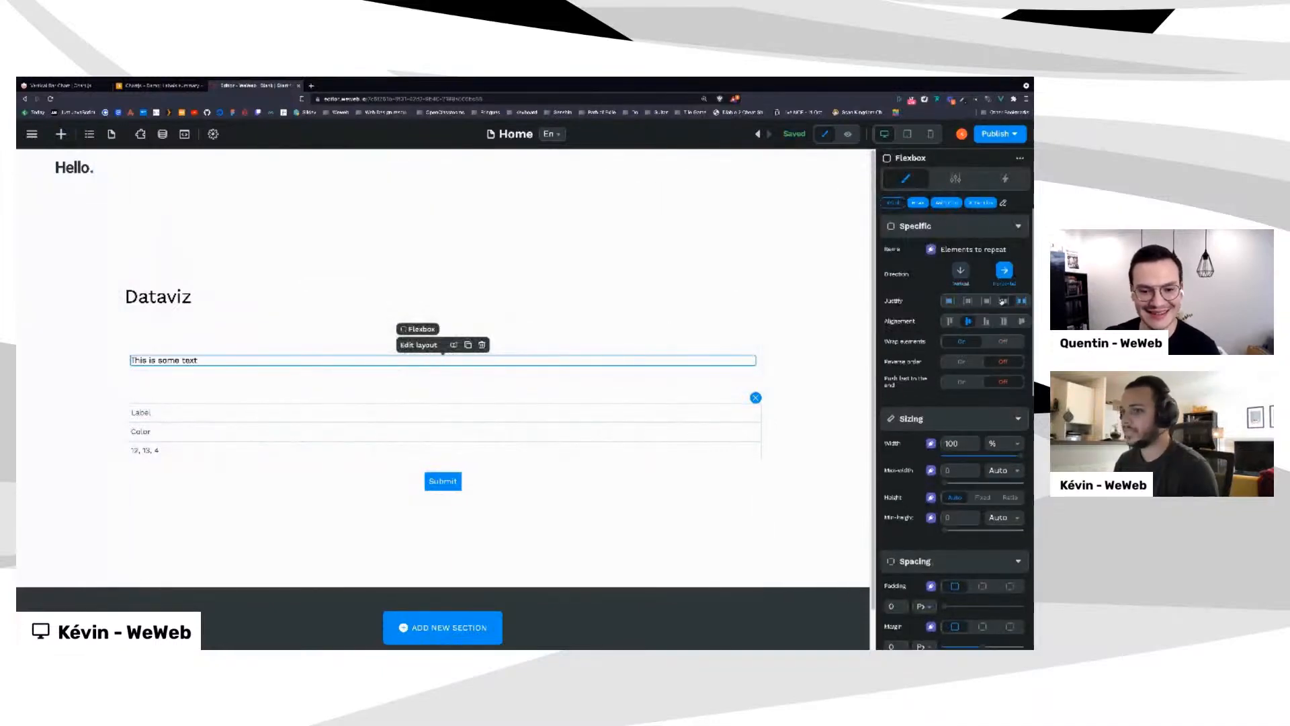
# Add an icon after the text in the inner flexbox and select it
pyautogui.click(61, 134)
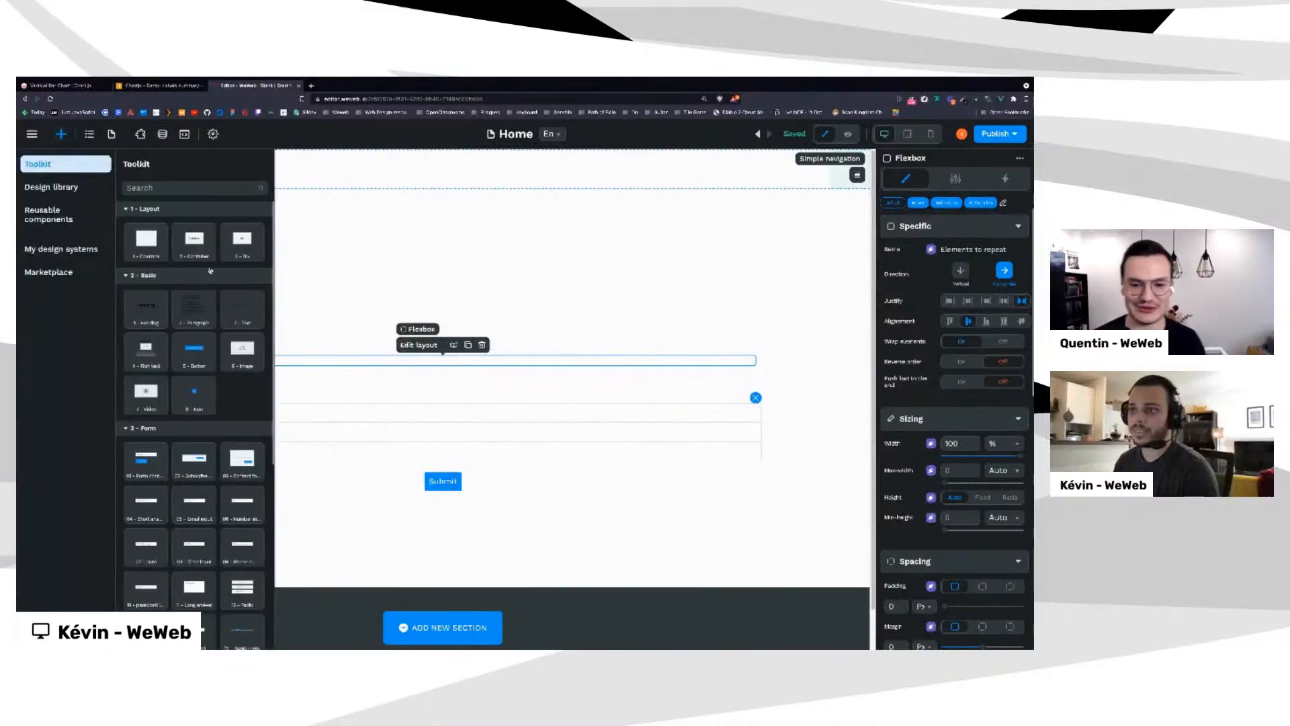
pyautogui.moveTo(254, 379); pyautogui.dragTo(196, 358)
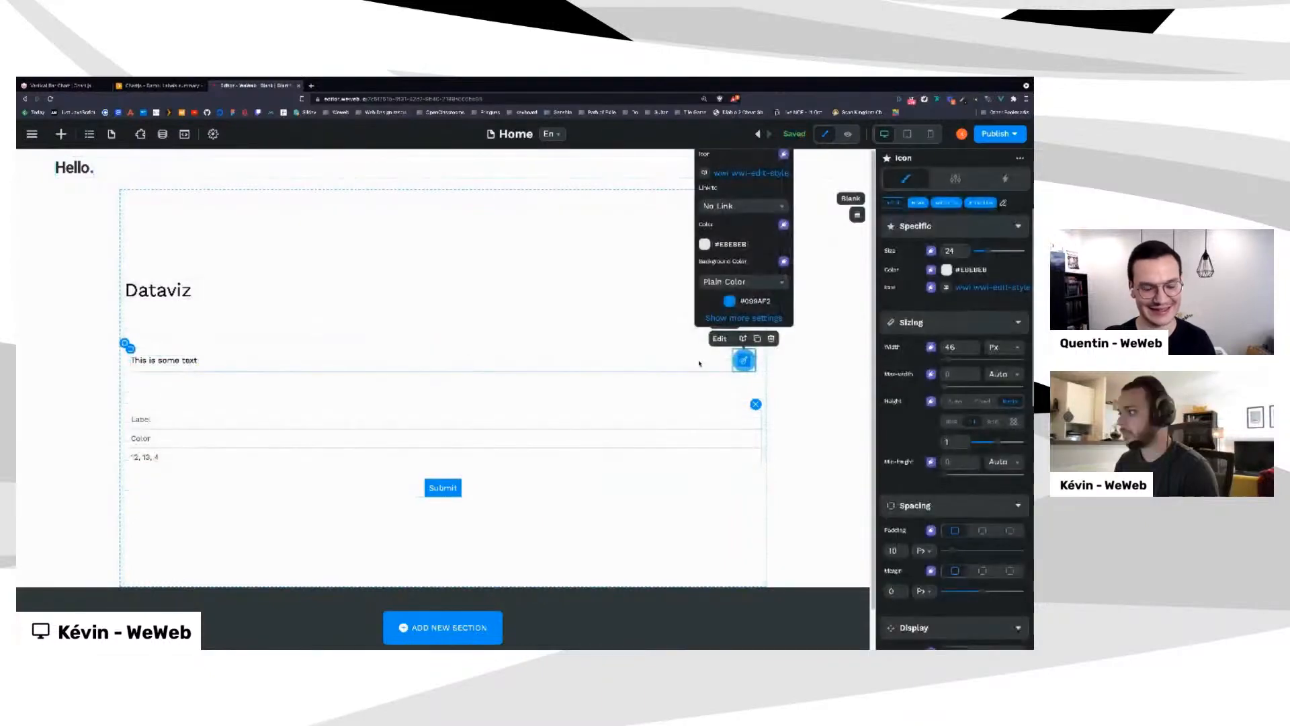
pyautogui.click(699, 364)
pyautogui.click(744, 362)
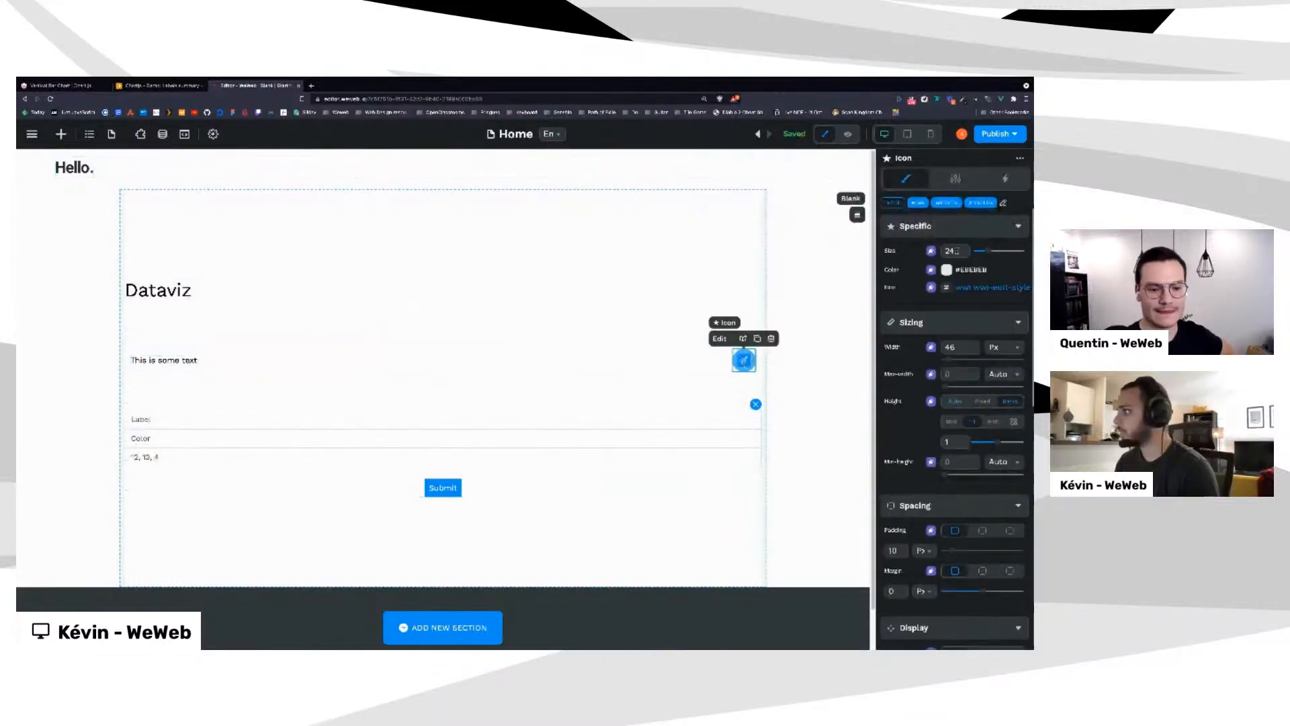
# Give the new icon an icon size of 16 and a width of 20 px
pyautogui.click(956, 251)
pyautogui.doubleClick(956, 250)
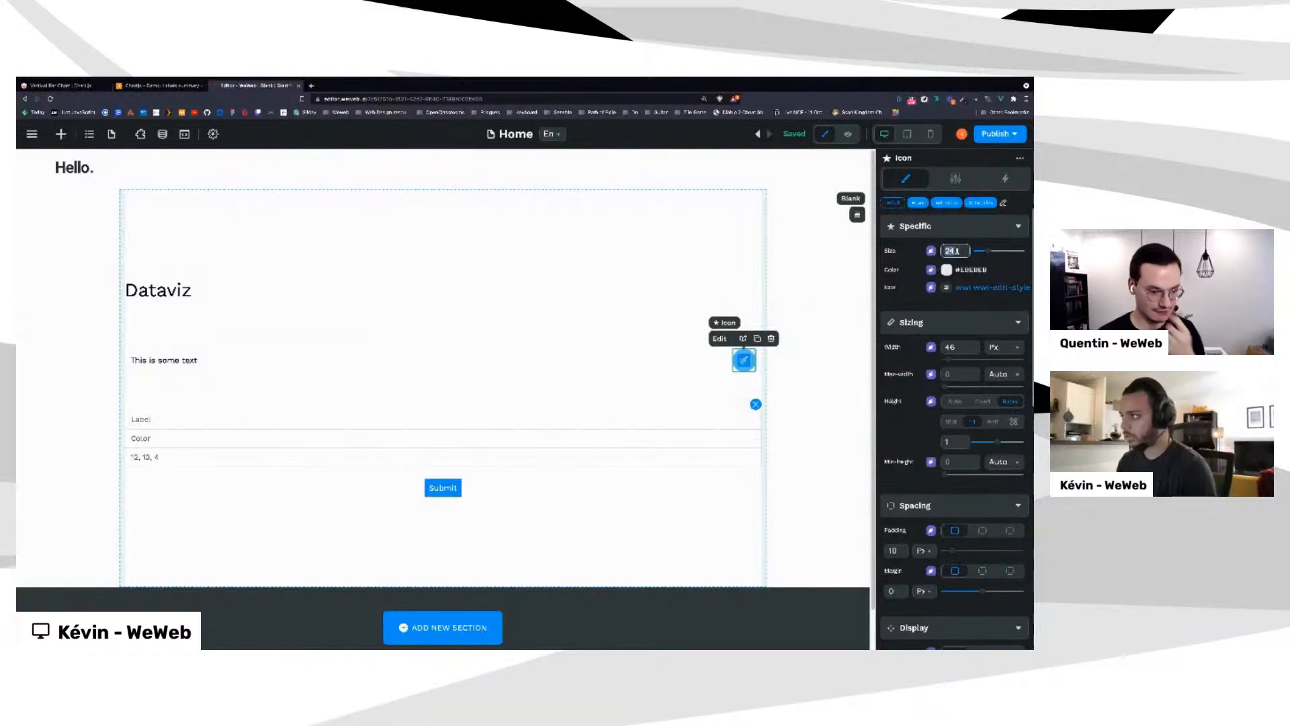
pyautogui.write('16')
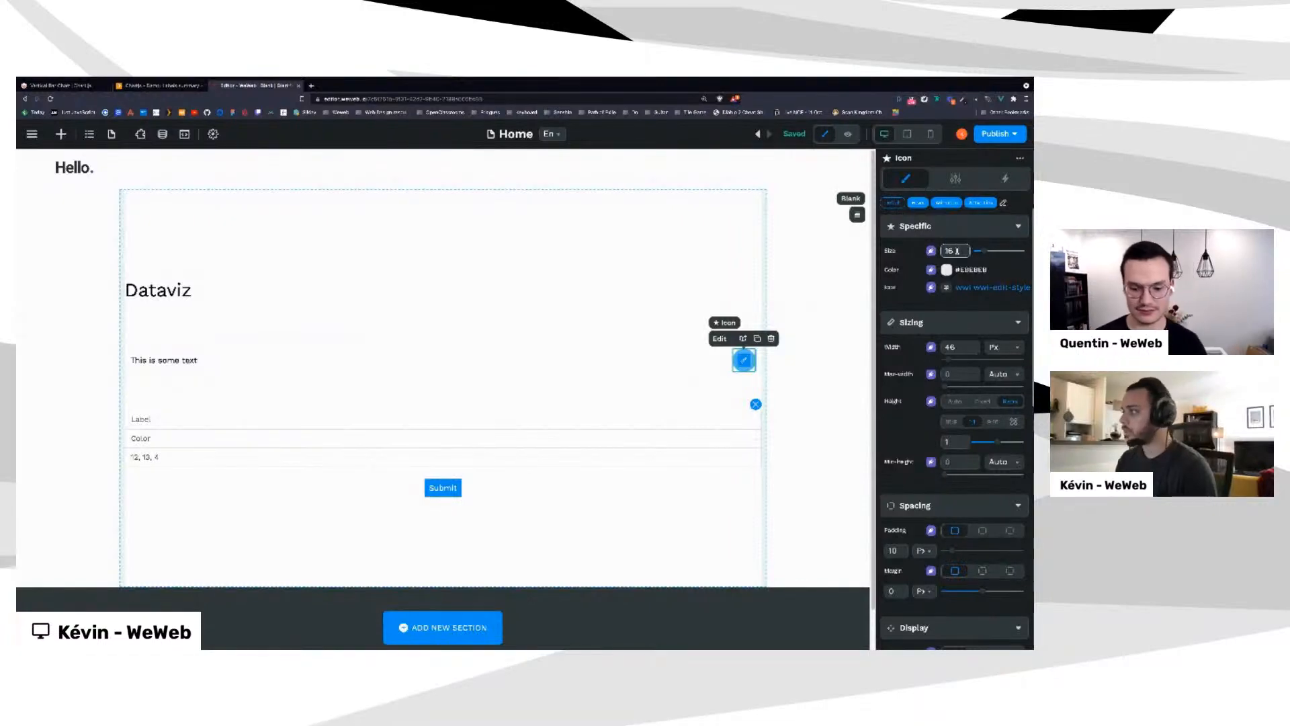
pyautogui.doubleClick(958, 345)
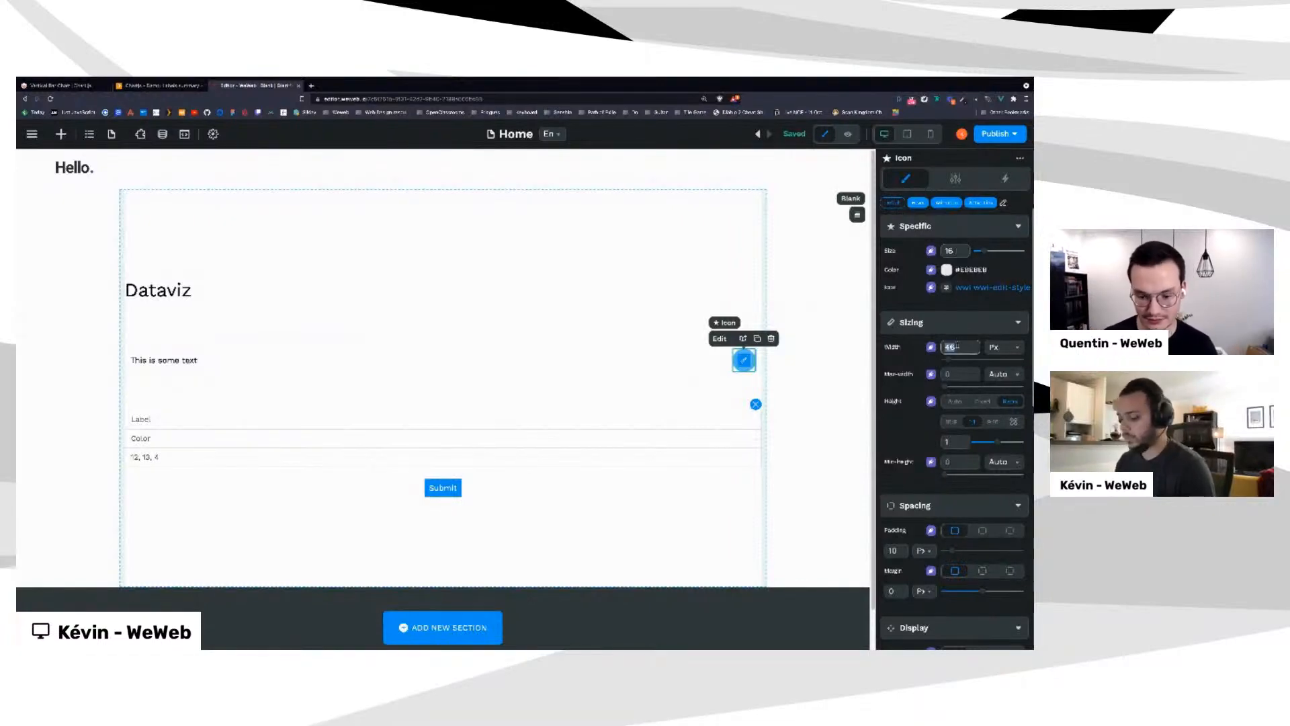
pyautogui.write('20')
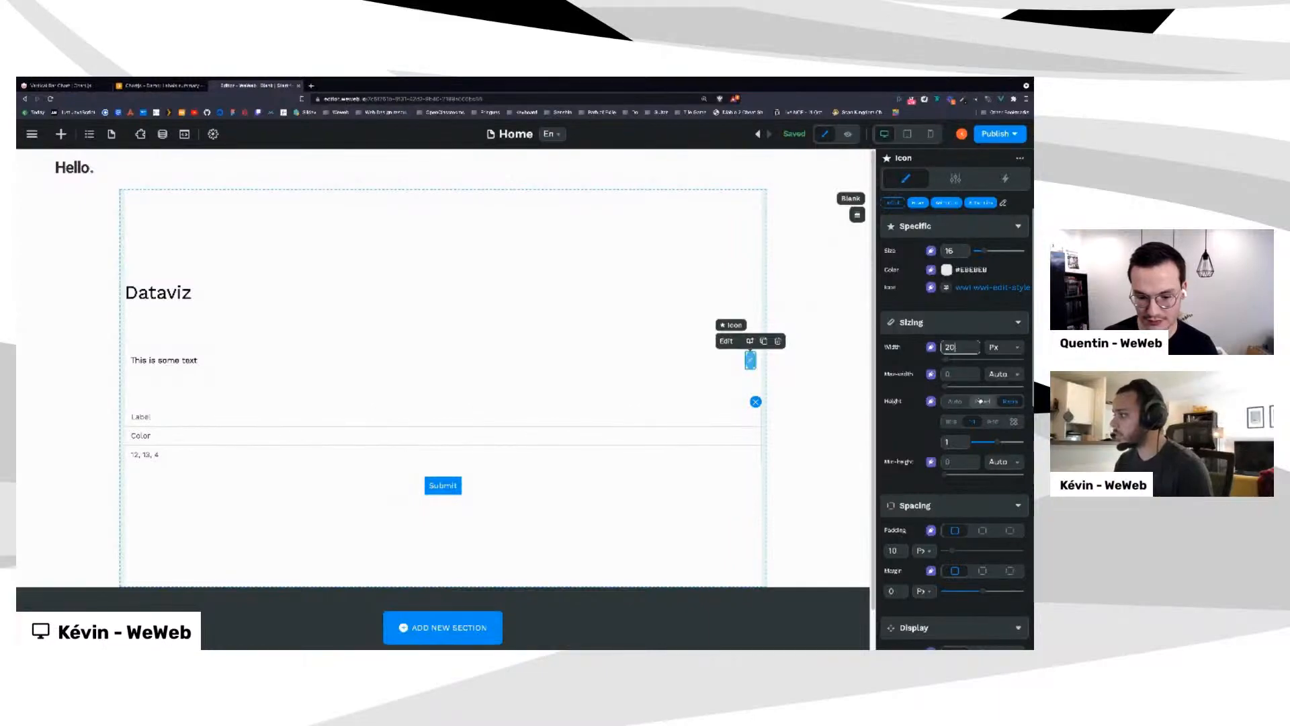
# Give the icon in the inner flexbox a fixed height of 20 px and change its symbol to the X cross
pyautogui.click(983, 401)
pyautogui.doubleClick(897, 421)
pyautogui.write('20')
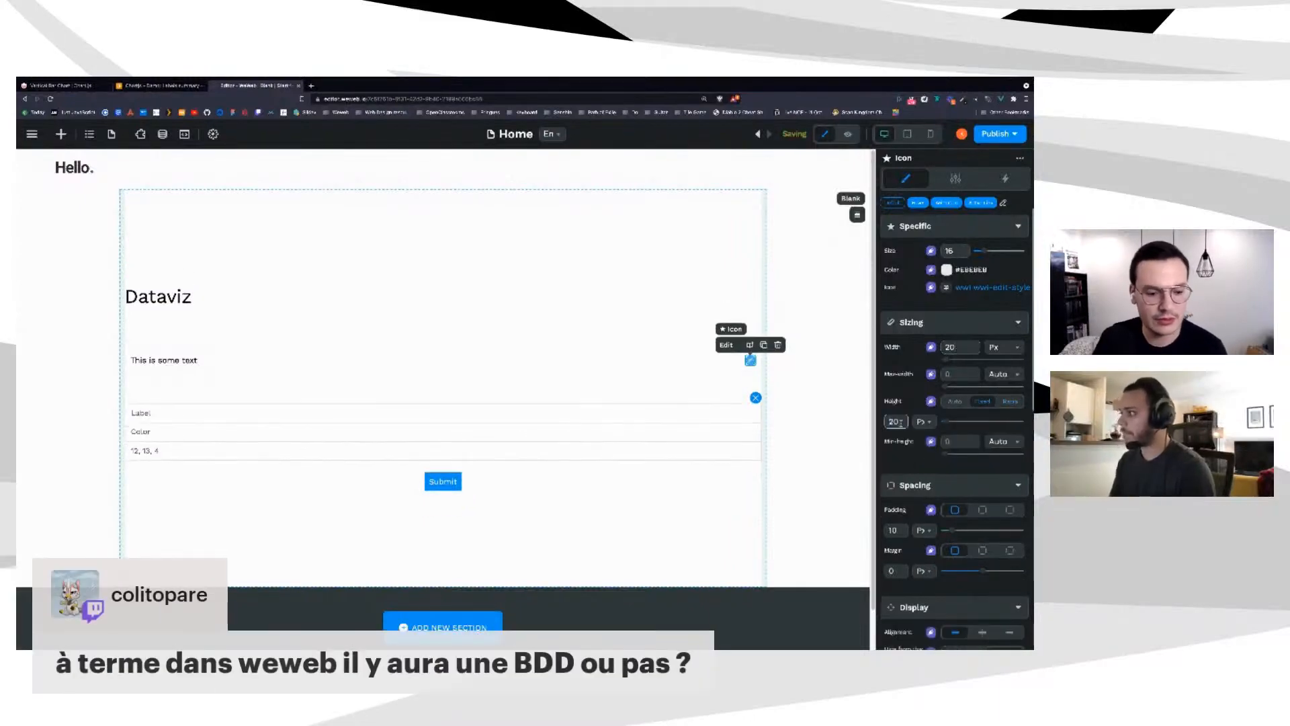
pyautogui.click(974, 287)
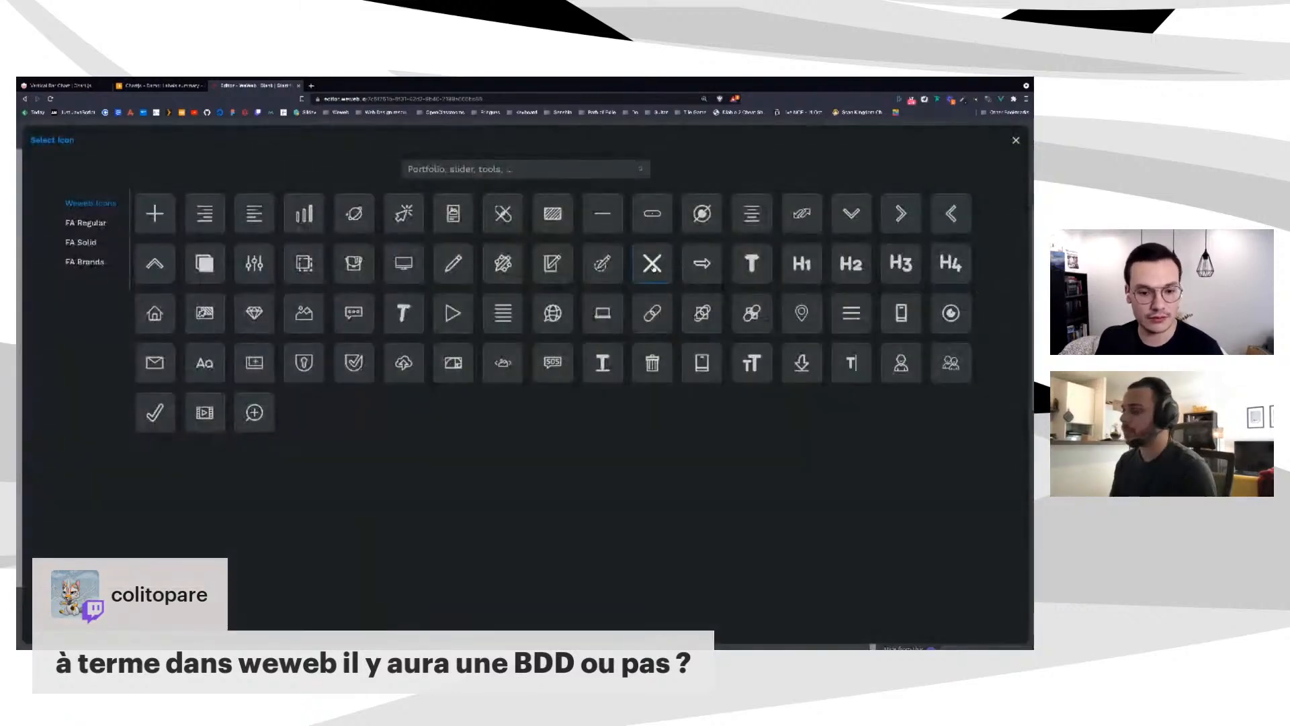
pyautogui.click(653, 266)
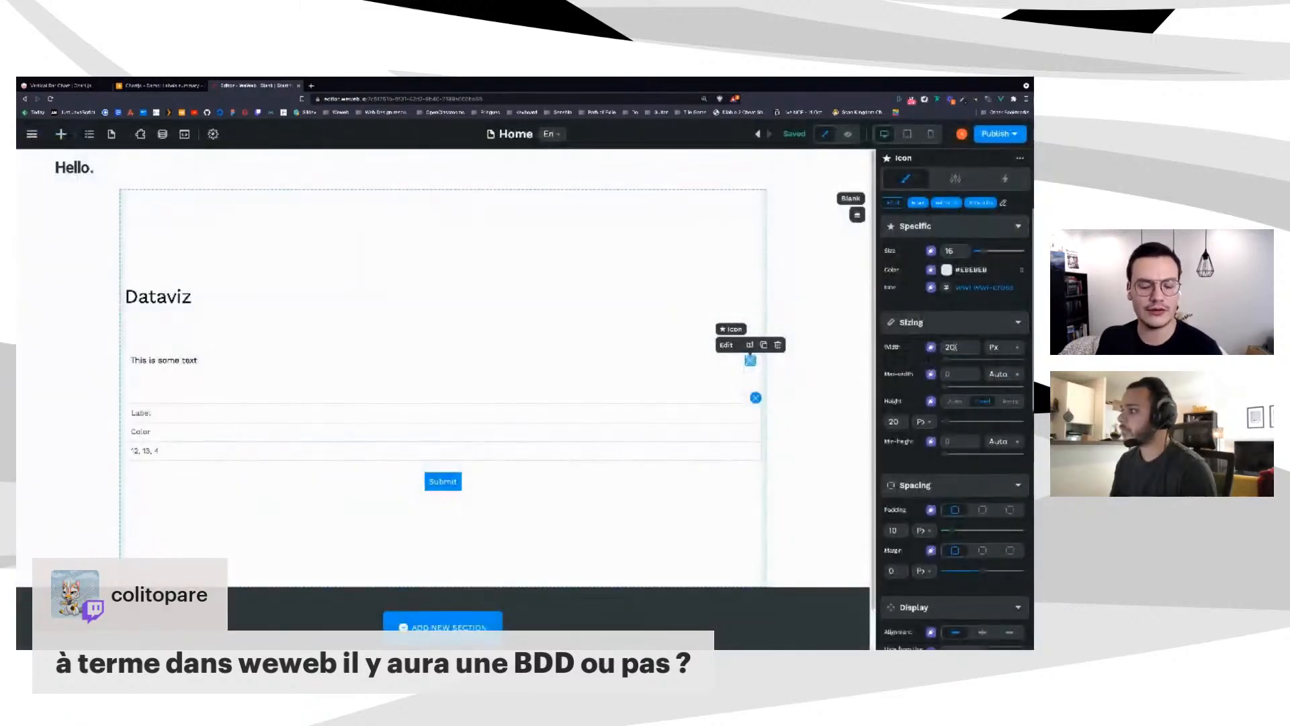
# Change the icon's plain background color to orange-red #F12C09
pyautogui.scroll(-3, 950, 387)
pyautogui.scroll(-2, 950, 388)
pyautogui.click(954, 499)
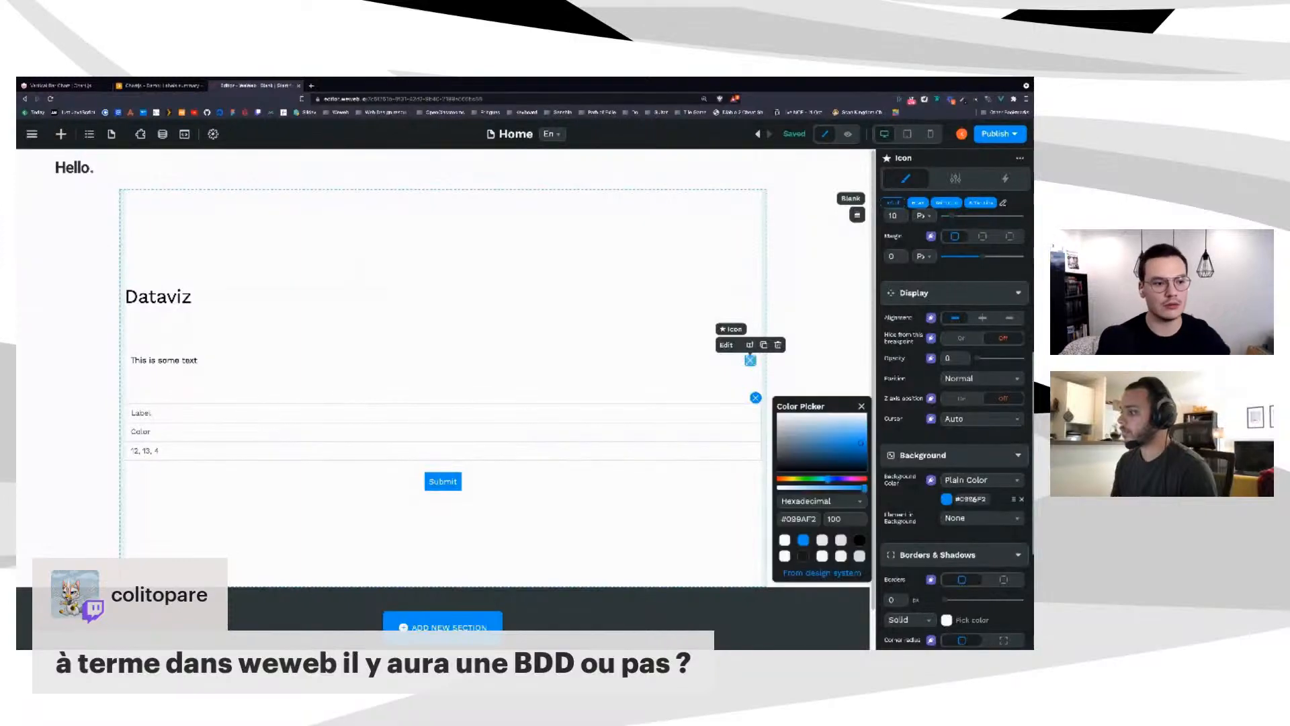
pyautogui.moveTo(811, 481); pyautogui.dragTo(781, 478)
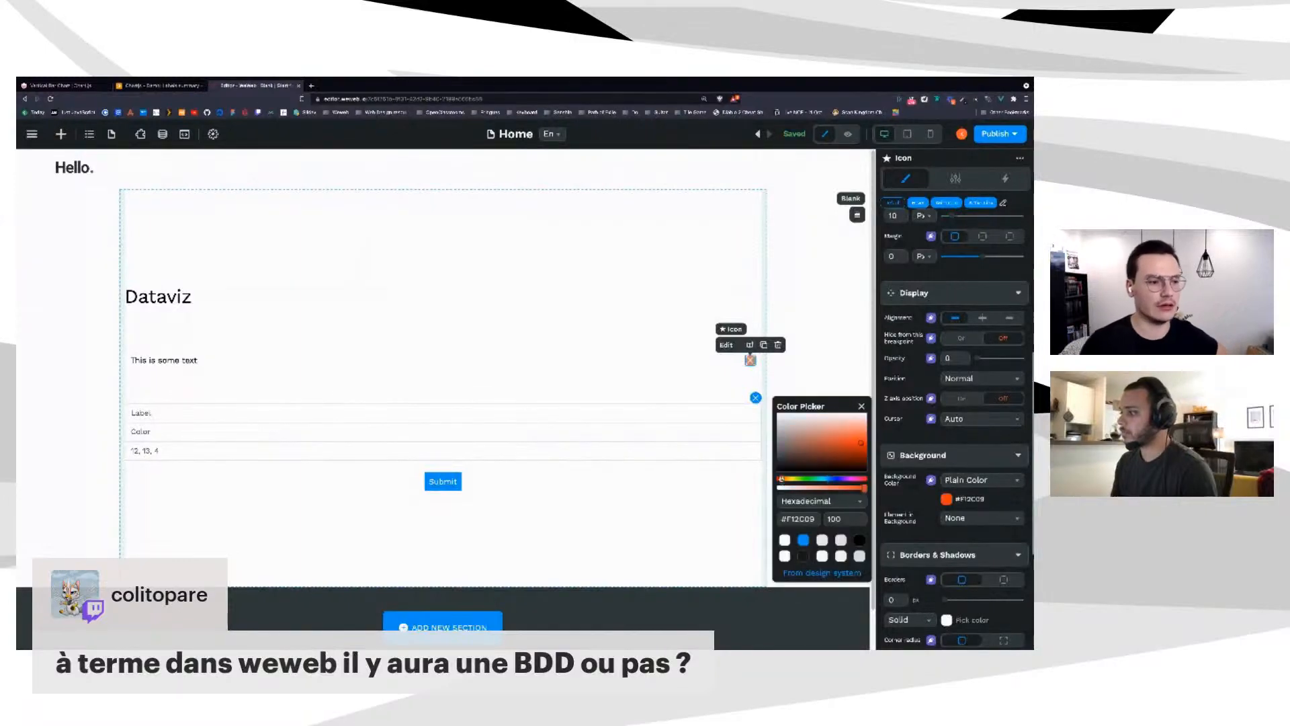
pyautogui.click(861, 407)
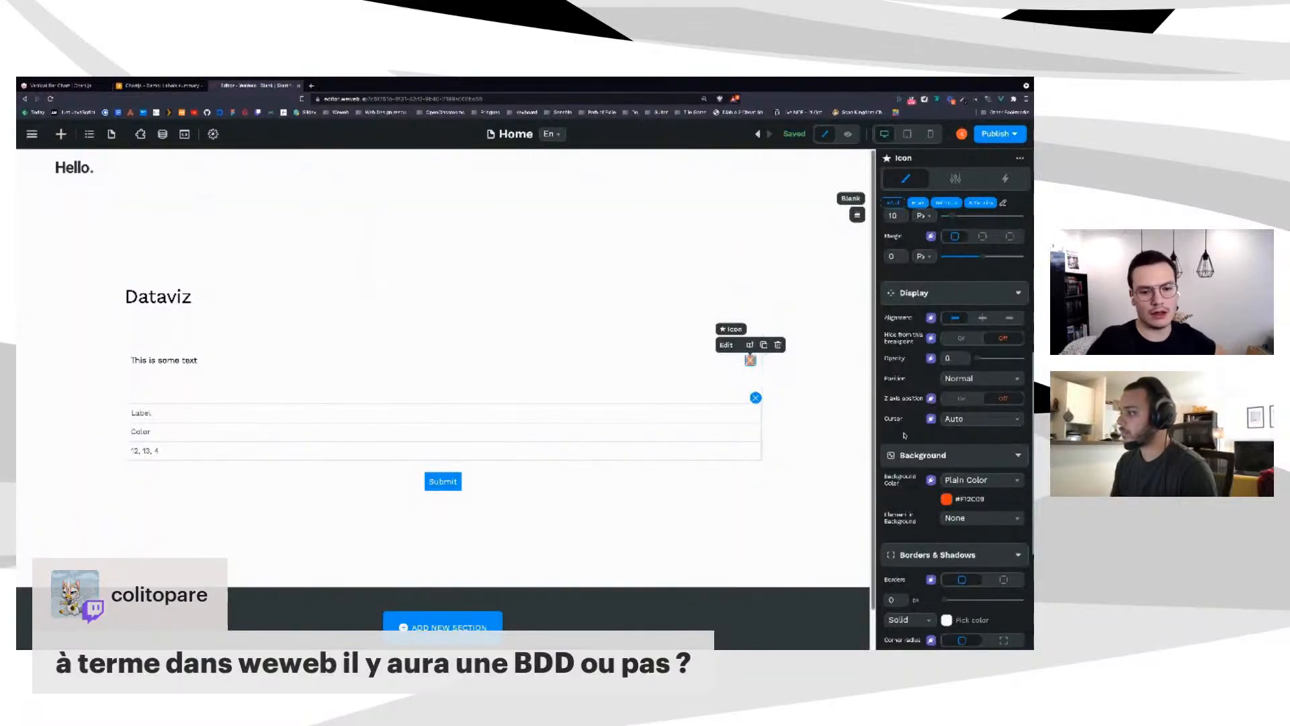
# Set the icon's padding to 0 px, and select the outer flexbox around the text-and-icon row
pyautogui.scroll(2, 937, 392)
pyautogui.moveTo(953, 336); pyautogui.dragTo(943, 336)
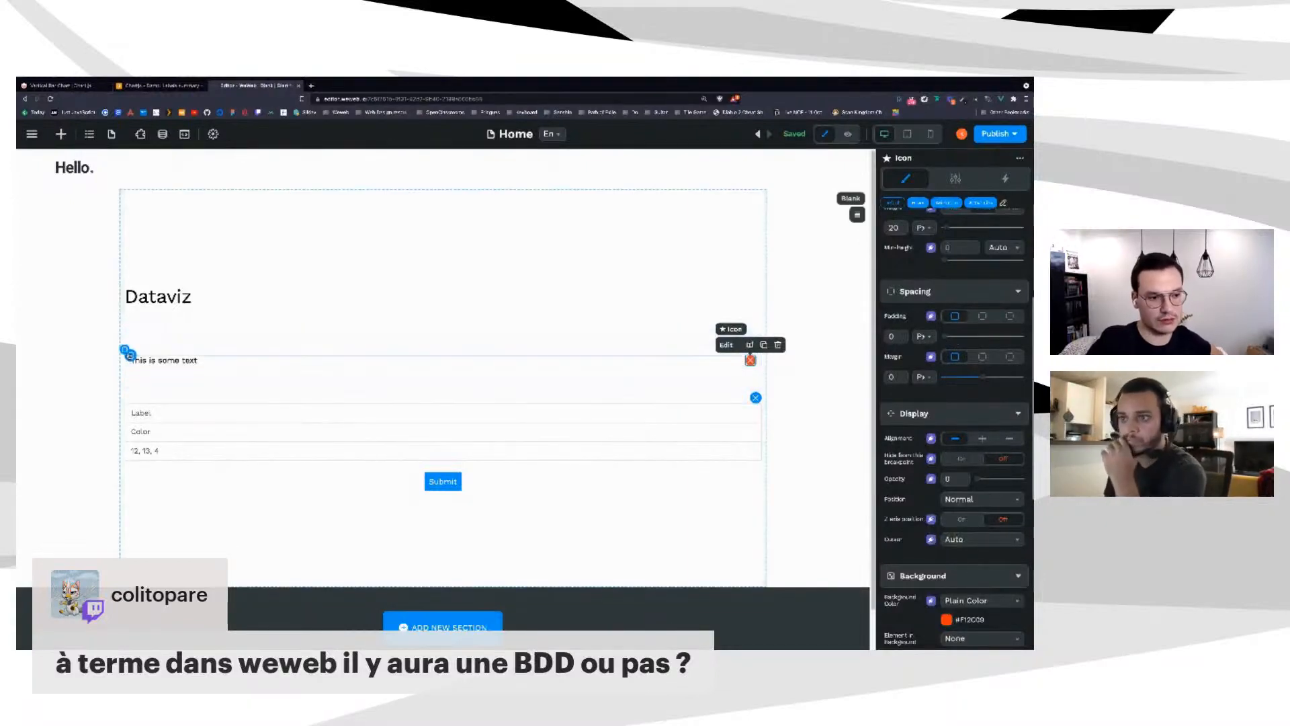
pyautogui.click(125, 350)
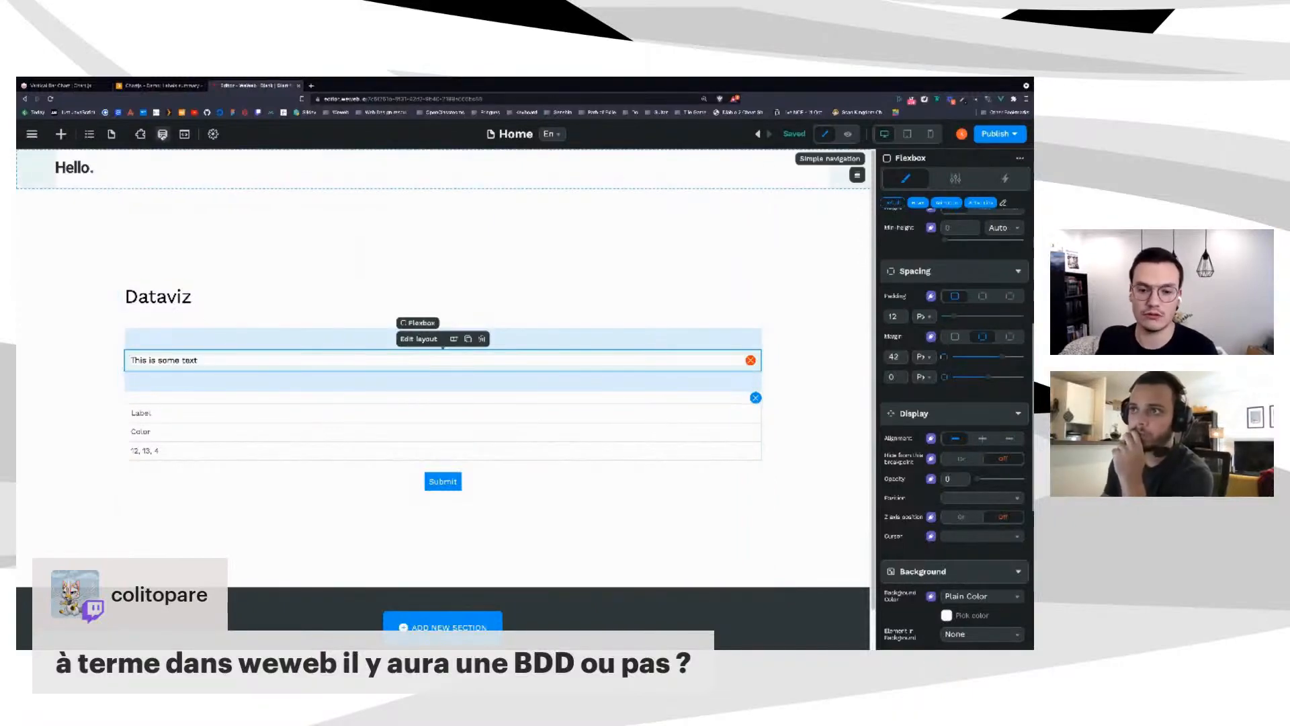
# Examine the project's plugins, covering the data sources, the Airtable configuration and the authentication options
pyautogui.click(162, 135)
pyautogui.click(162, 135)
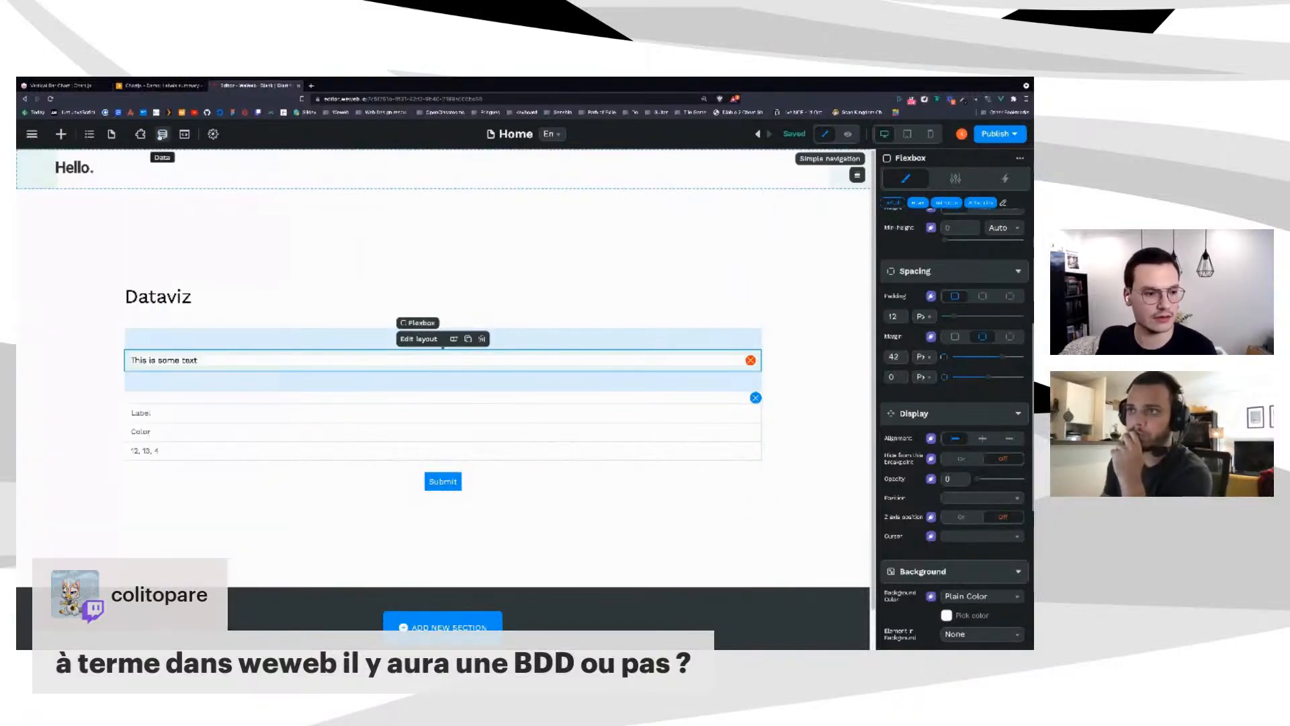
pyautogui.click(139, 135)
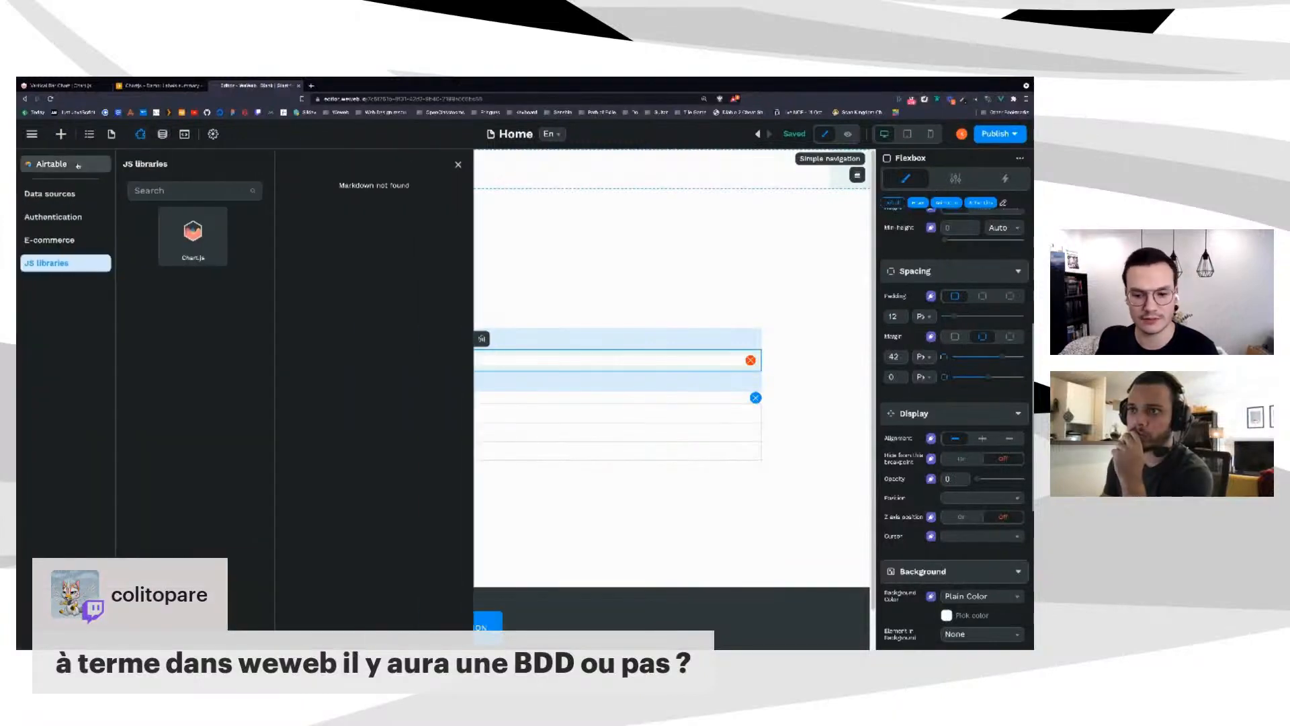
pyautogui.click(53, 194)
pyautogui.click(56, 169)
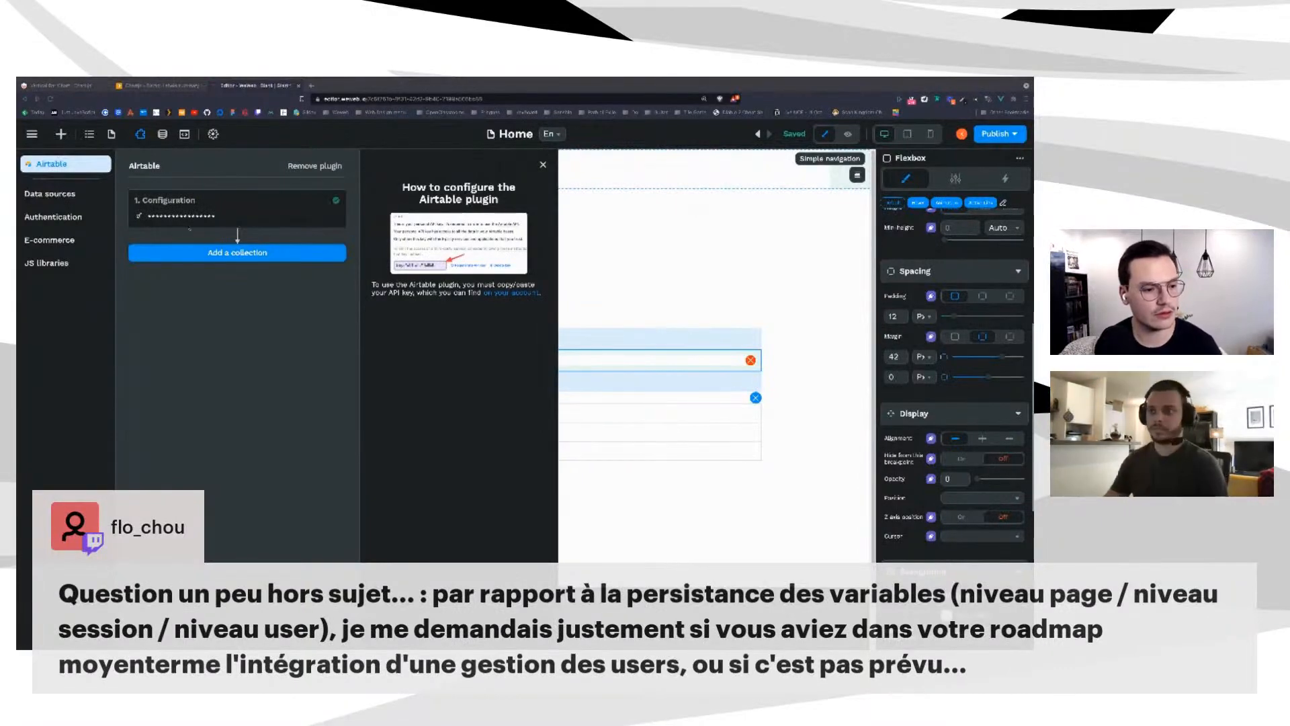
pyautogui.click(49, 217)
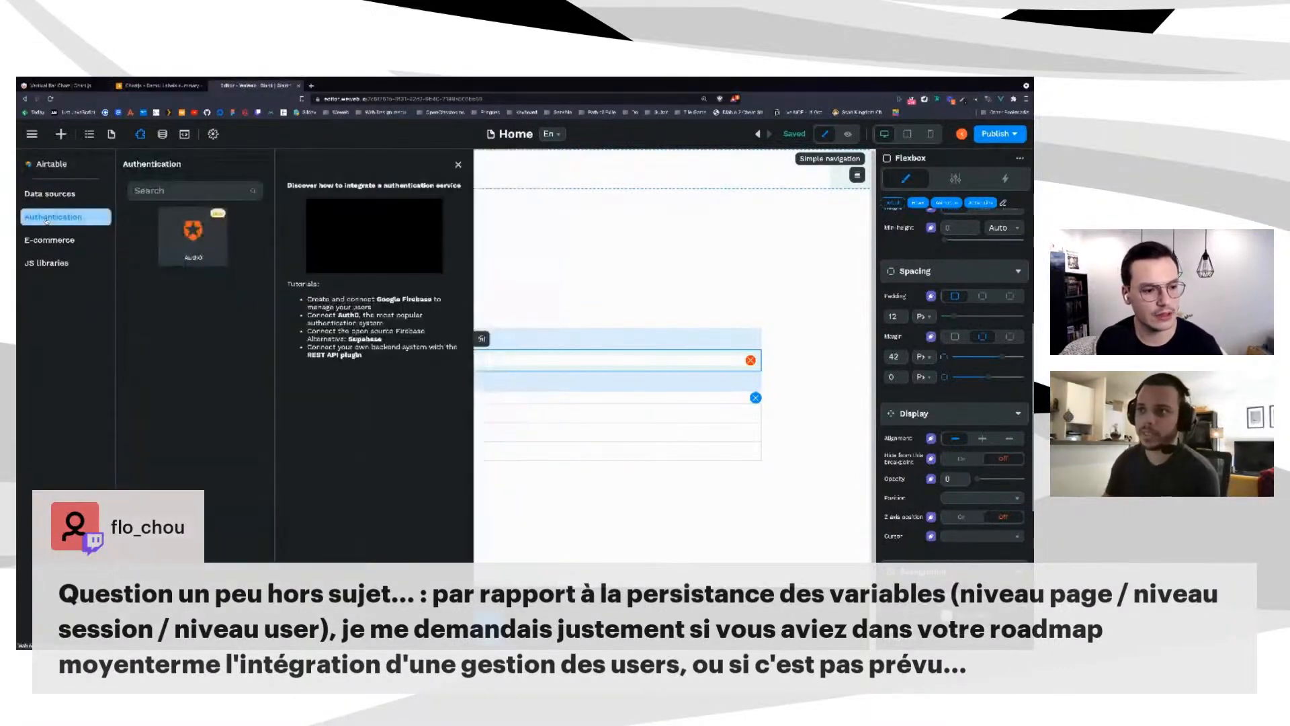
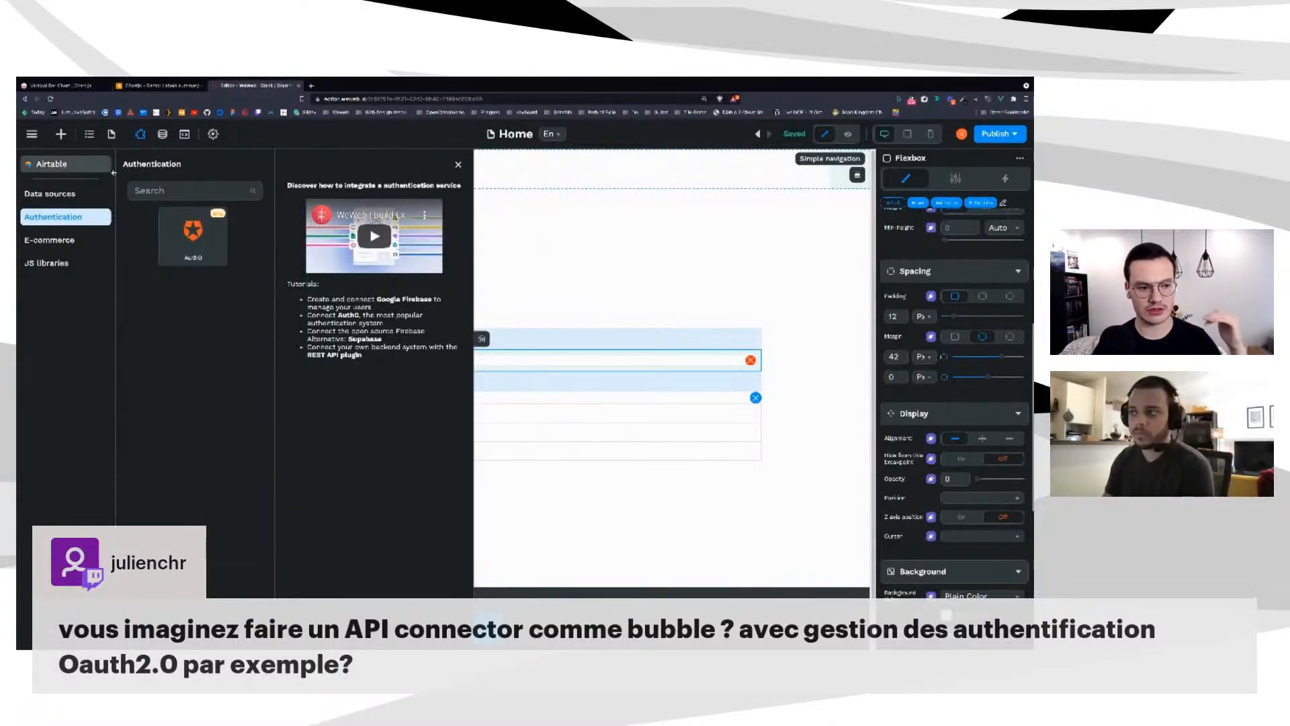
pyautogui.click(593, 270)
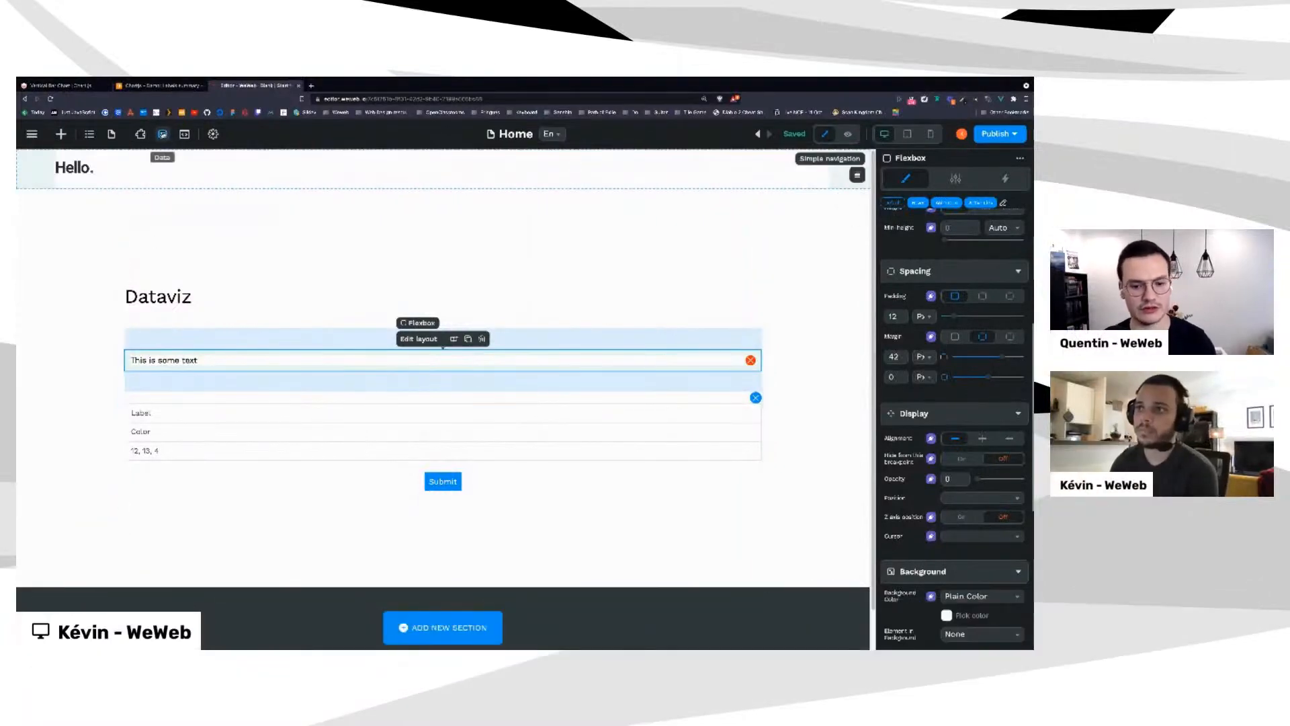
# Open the Airtable plugin's configuration through the data sources and proceed from it to adding a collection
pyautogui.click(162, 135)
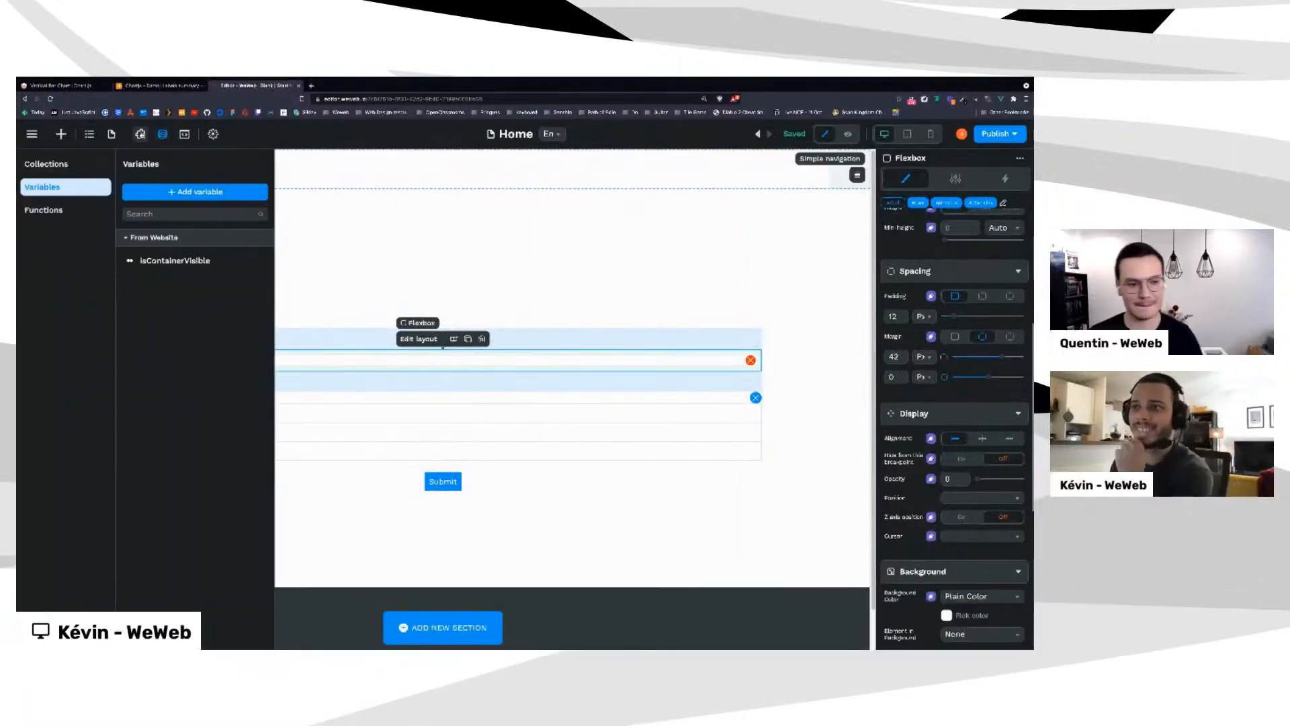
pyautogui.click(140, 134)
pyautogui.click(61, 169)
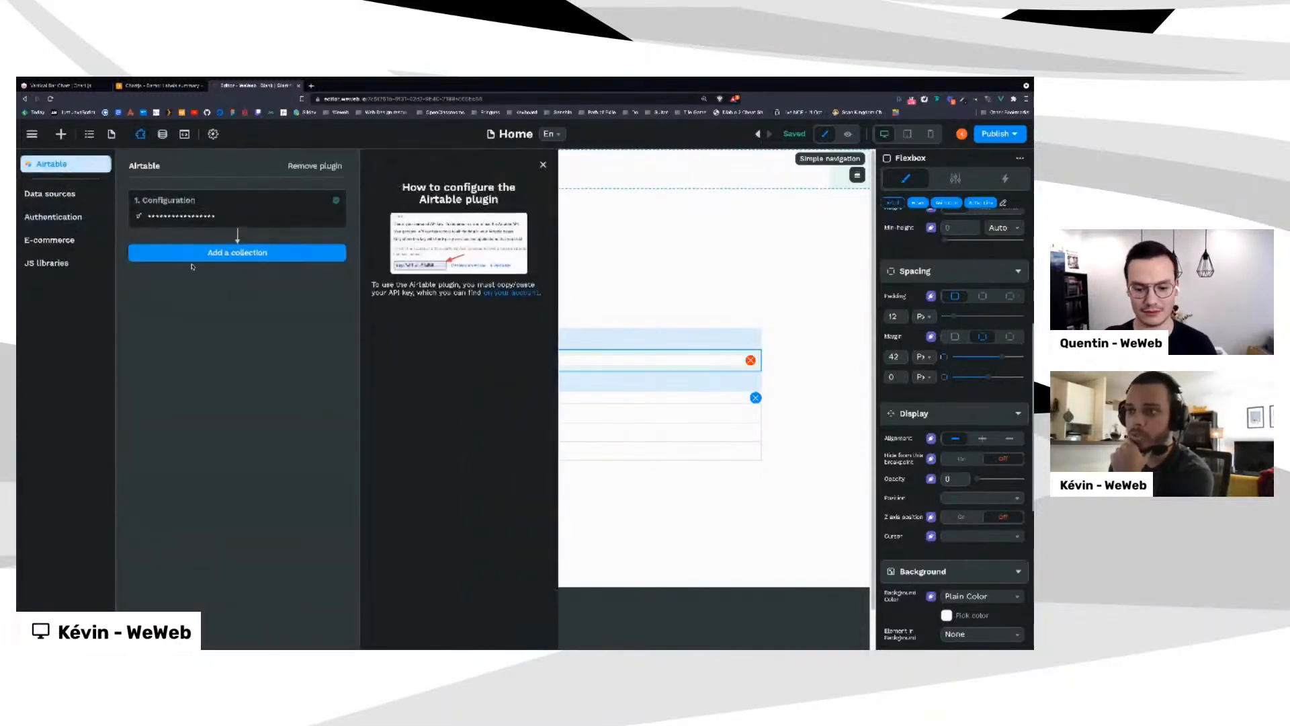
pyautogui.click(78, 196)
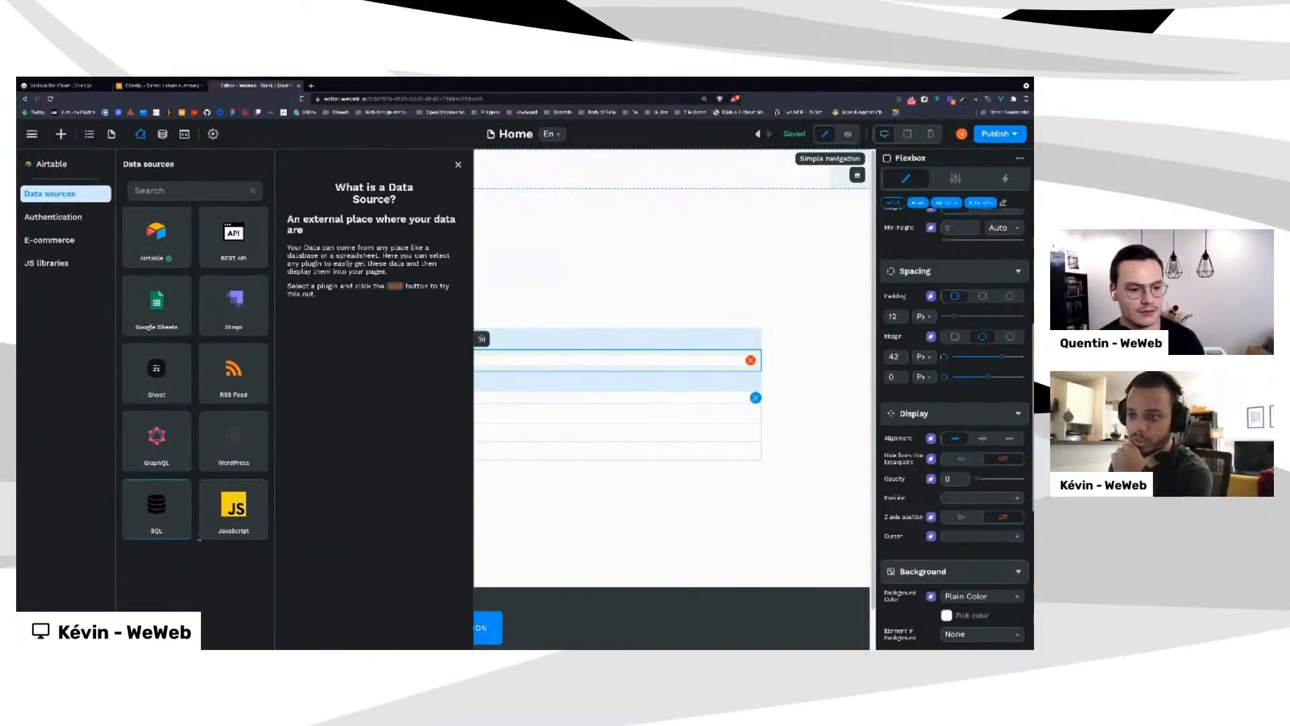
pyautogui.click(164, 237)
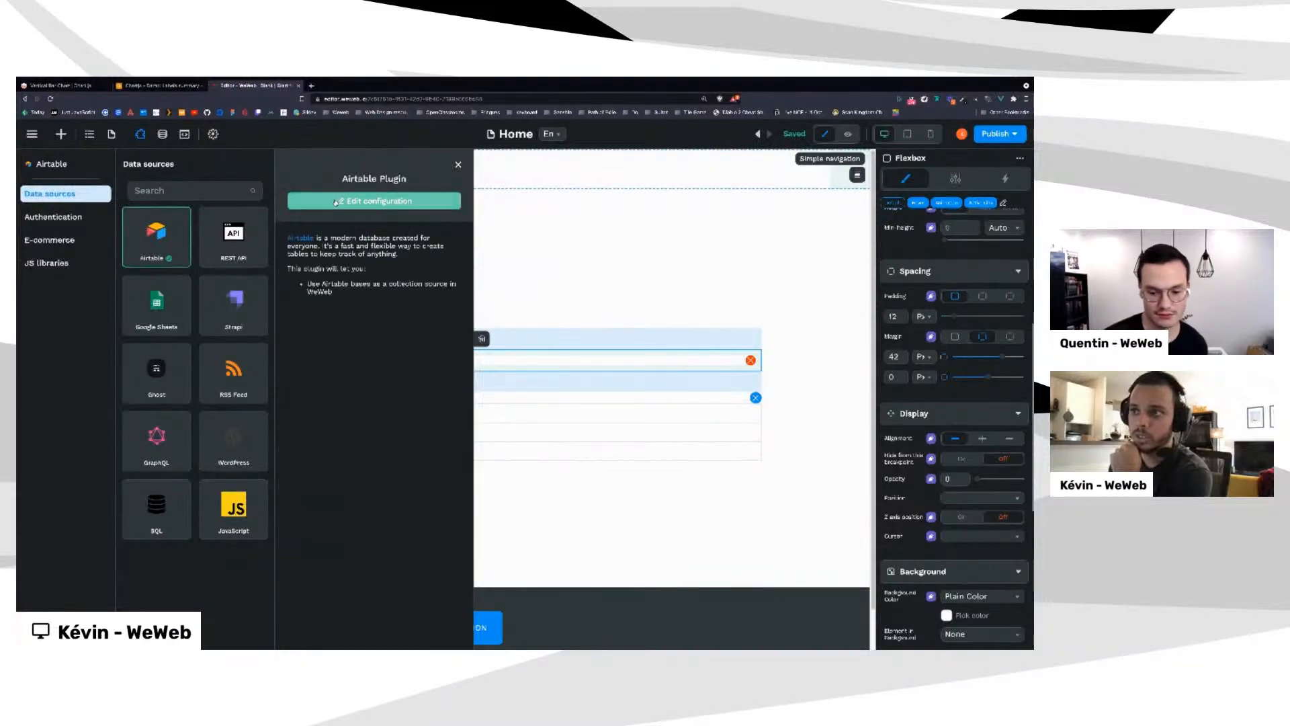
pyautogui.click(330, 203)
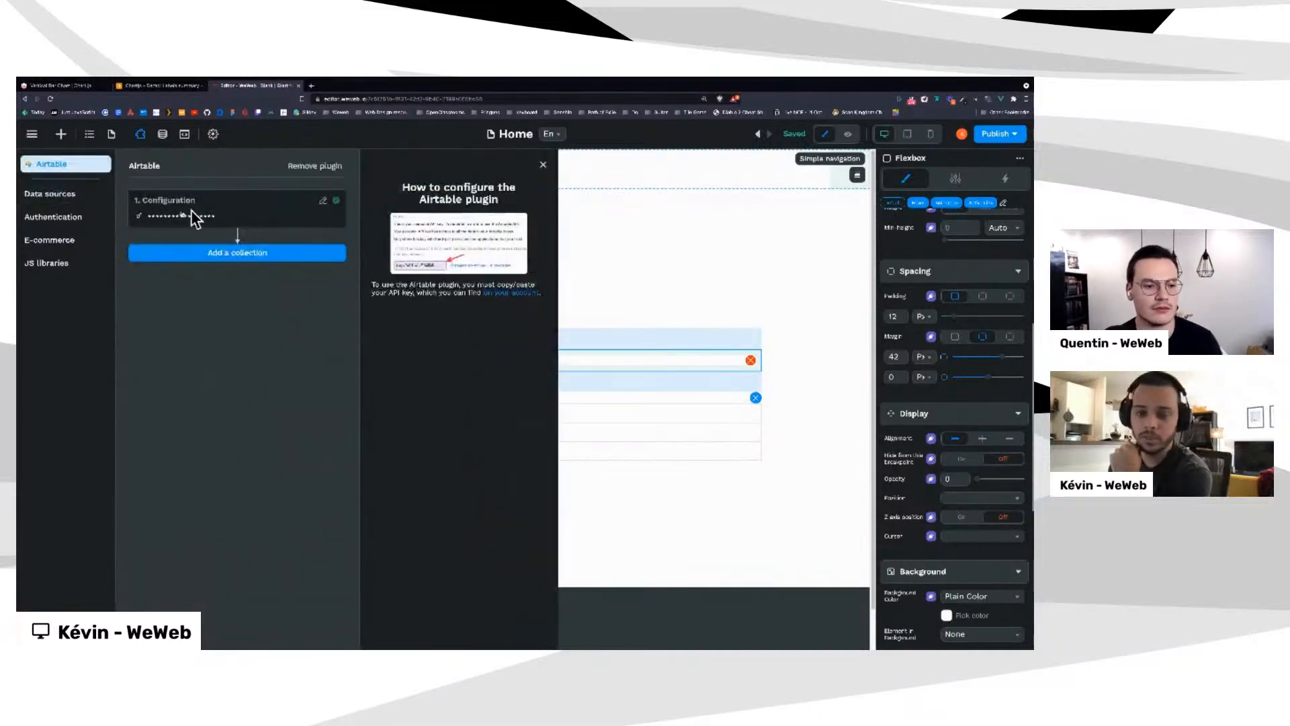
pyautogui.click(212, 257)
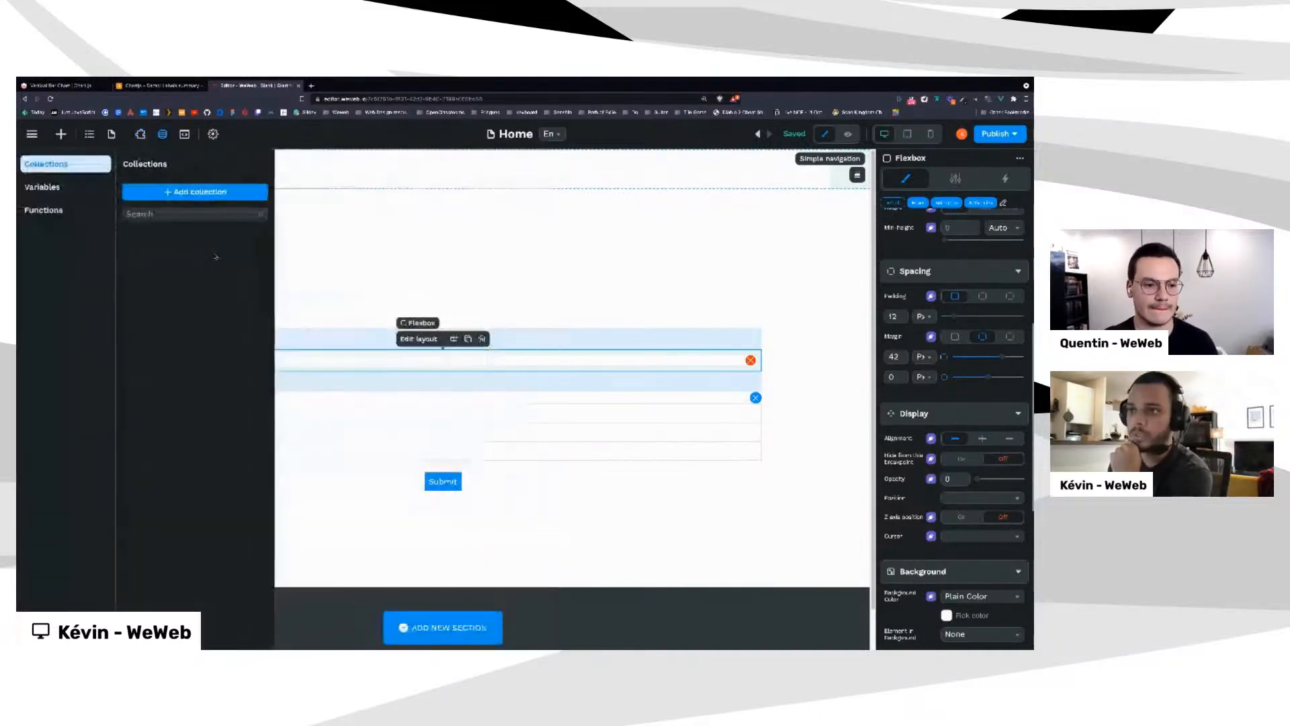
# Create a new dynamic collection named Labels with Airtable as its source
pyautogui.click(194, 192)
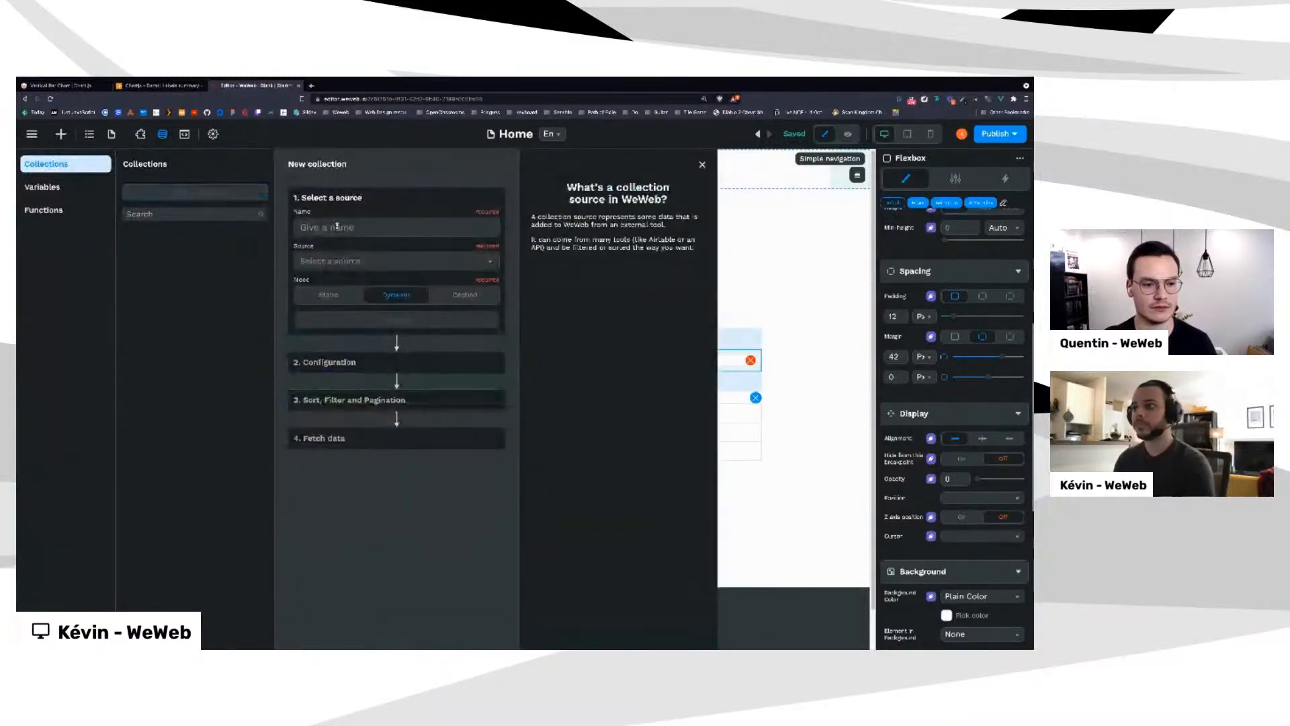
pyautogui.write('Labels')
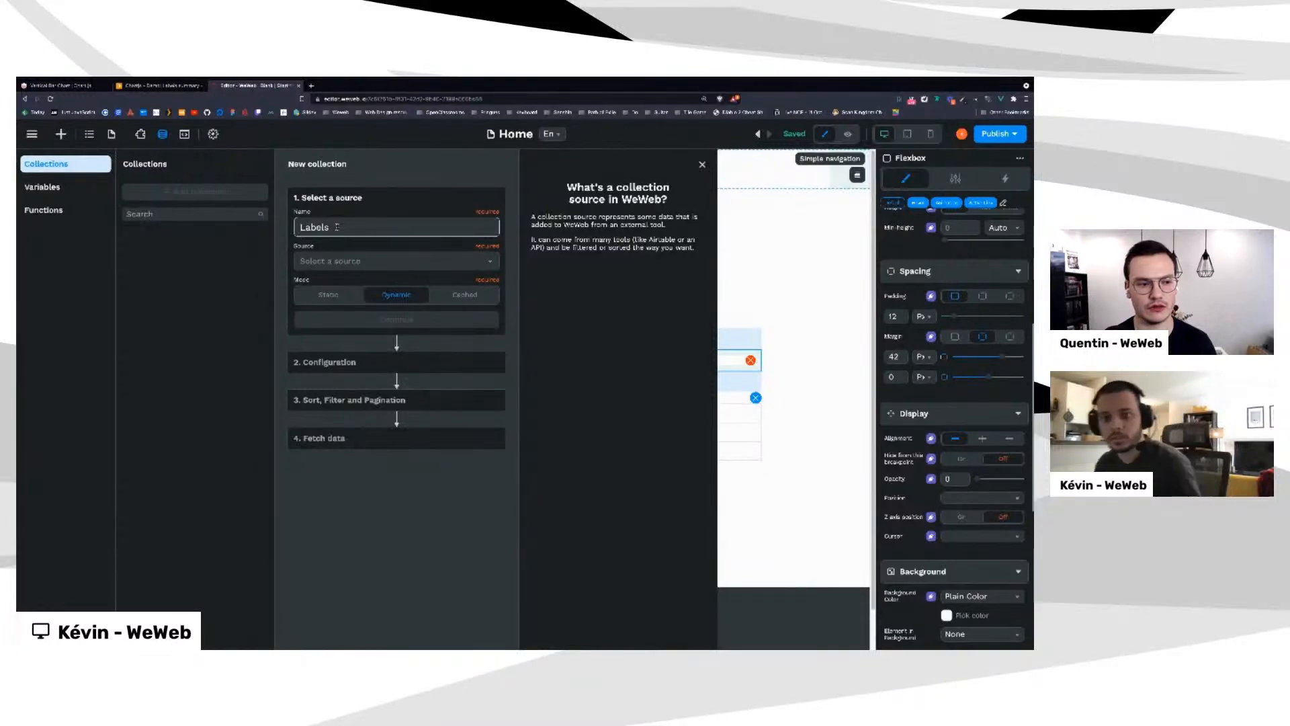
pyautogui.click(367, 262)
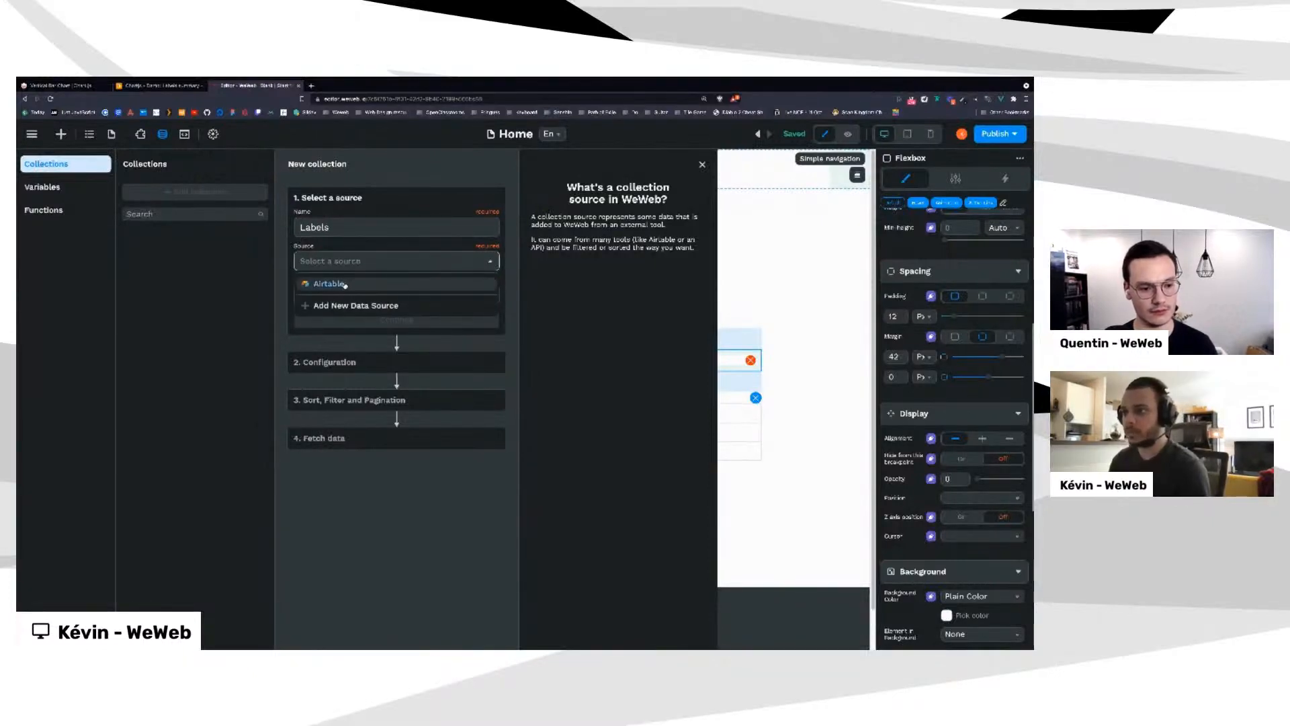
pyautogui.click(345, 283)
pyautogui.click(397, 320)
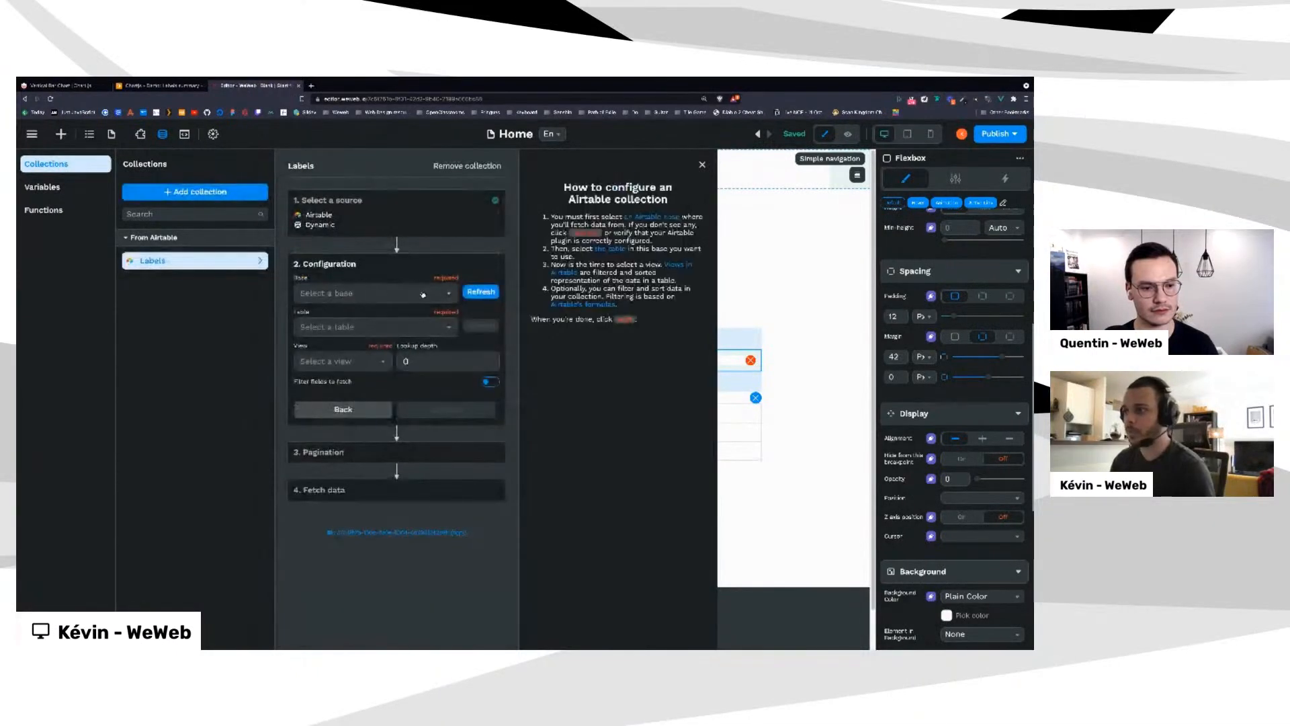
# Configure the Labels collection to use the Labels Summary table of the Chartjs - Demo base with Grid View
pyautogui.click(413, 298)
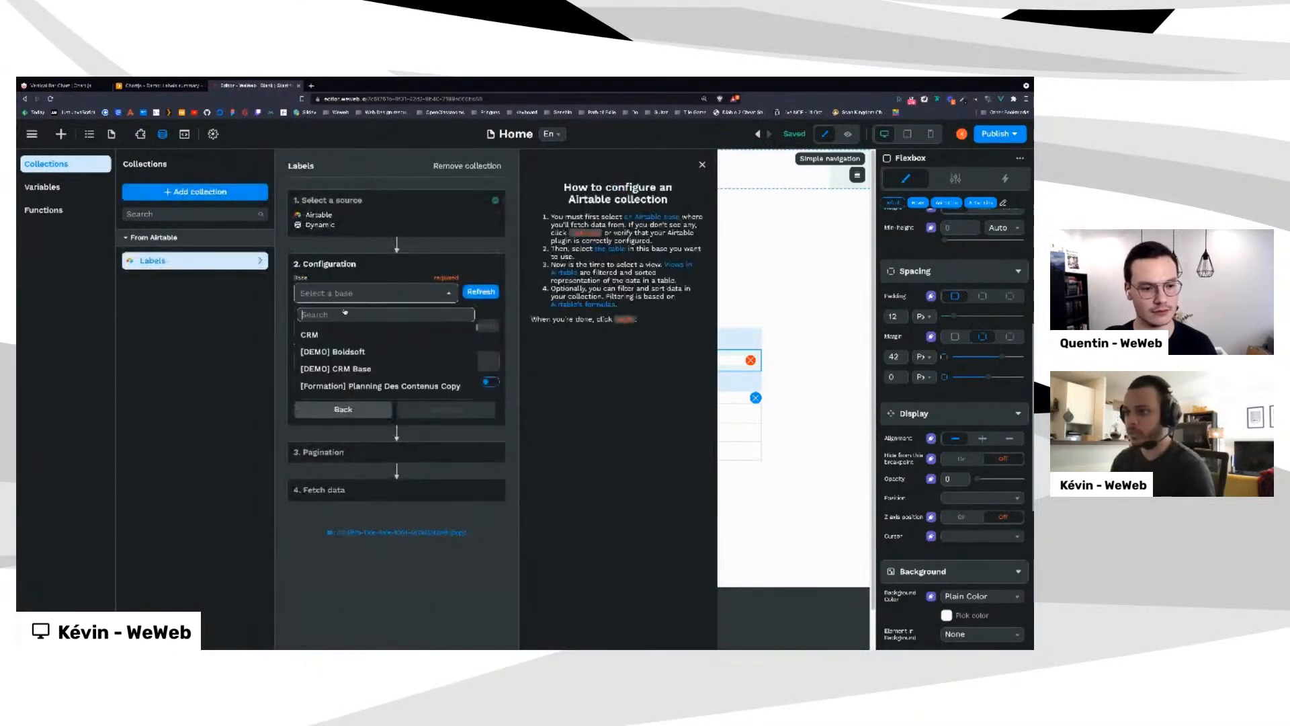
pyautogui.scroll(-2, 350, 357)
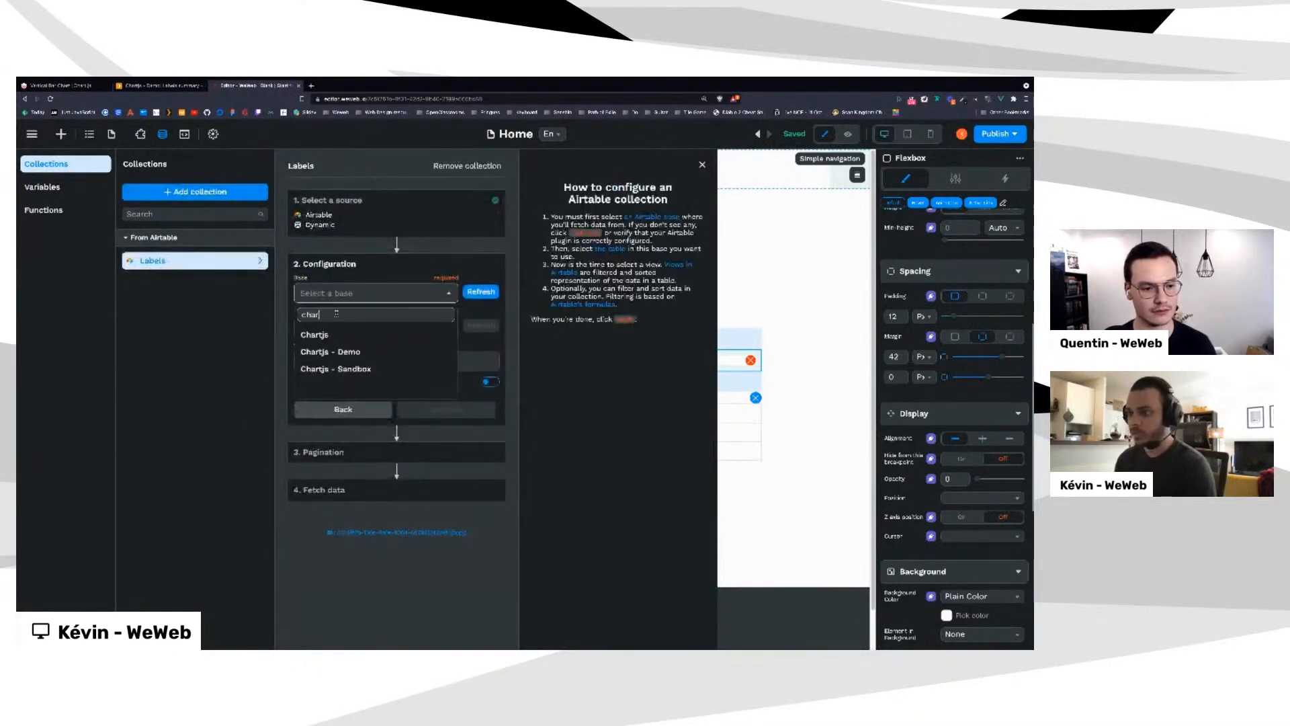
pyautogui.click(350, 357)
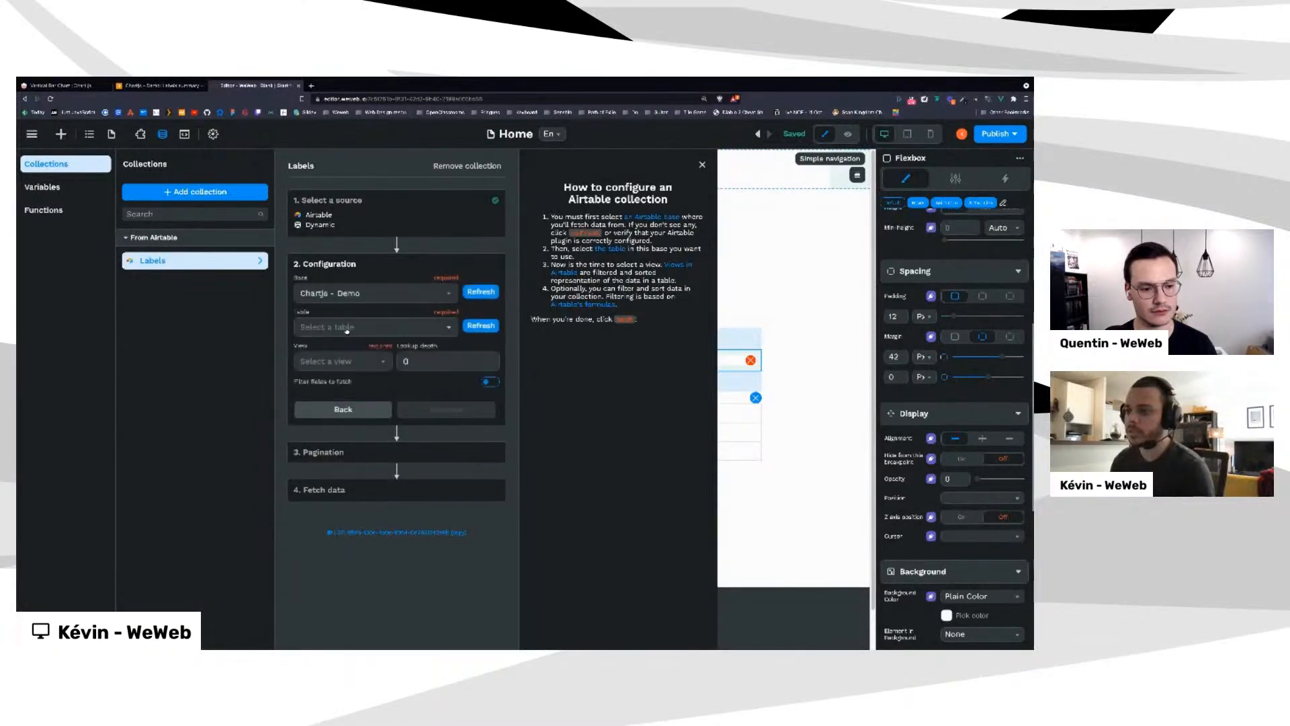
pyautogui.click(344, 327)
pyautogui.click(332, 383)
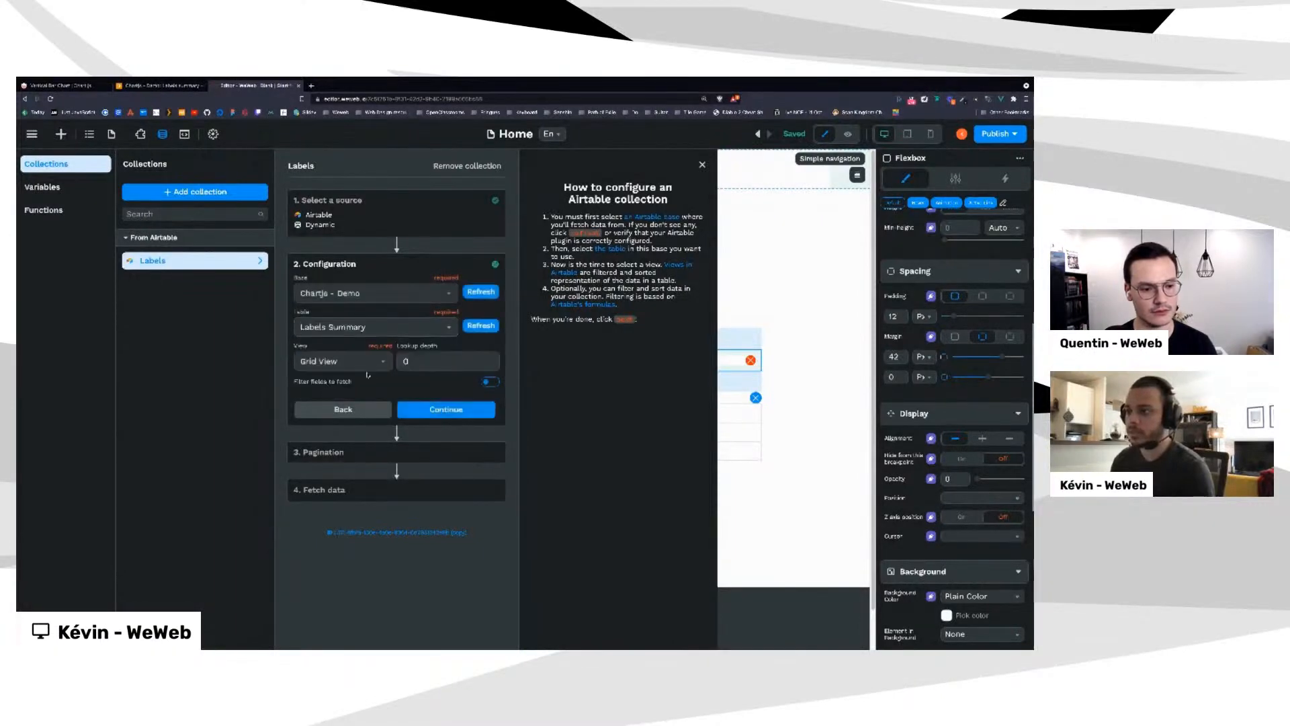
pyautogui.click(430, 410)
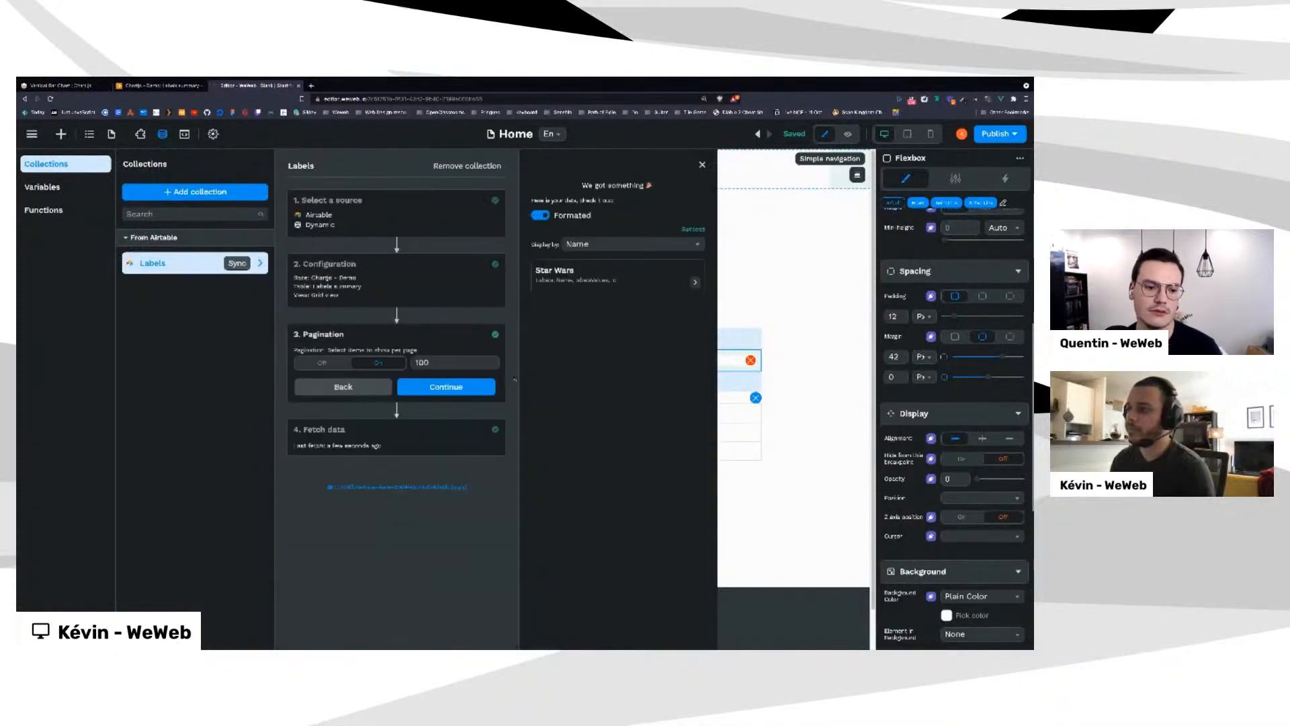
# Inspect the Star Wars record's labelsValues in the fetched data, and compare them with the Labels summary table in Airtable
pyautogui.click(575, 281)
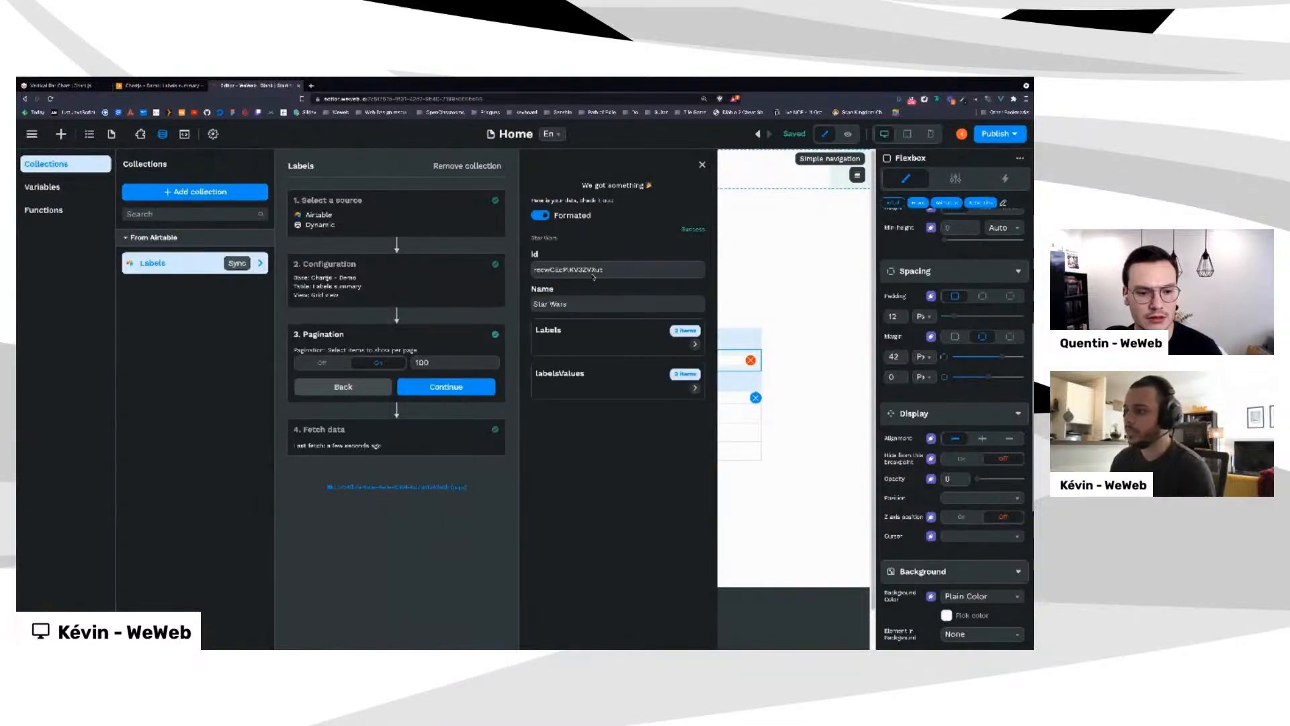
pyautogui.click(577, 385)
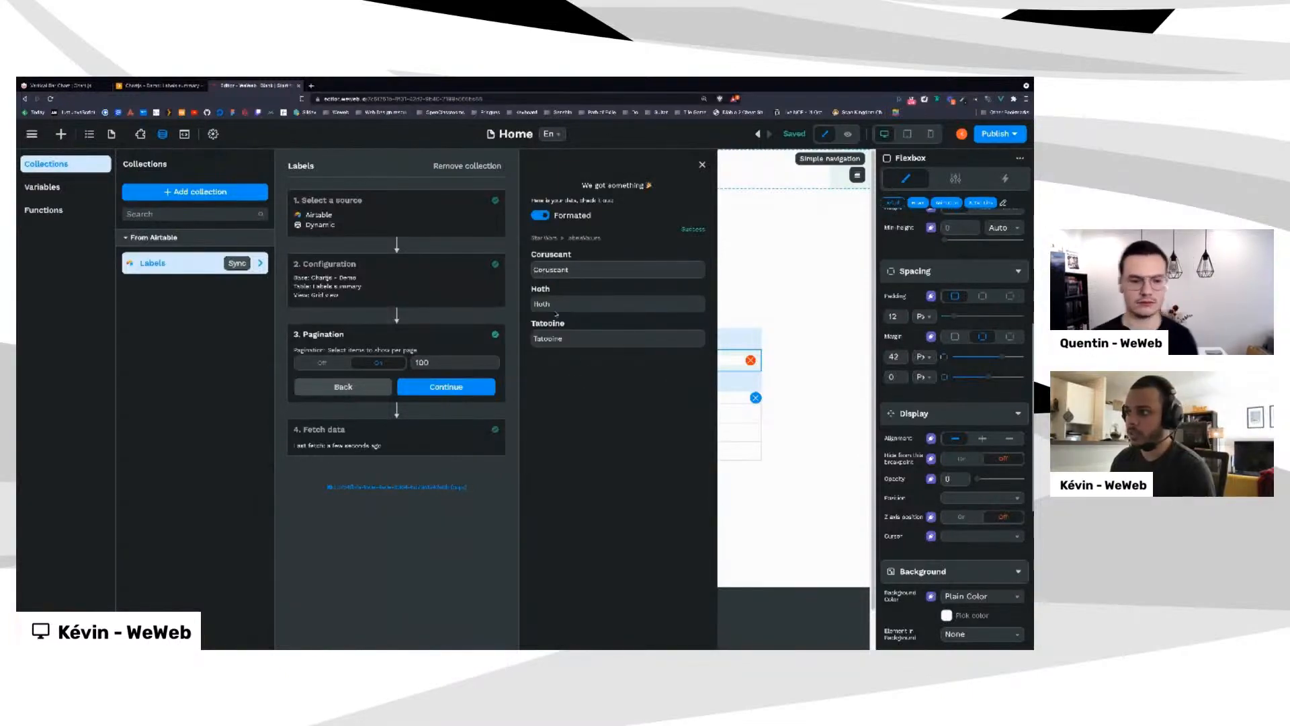
pyautogui.click(160, 85)
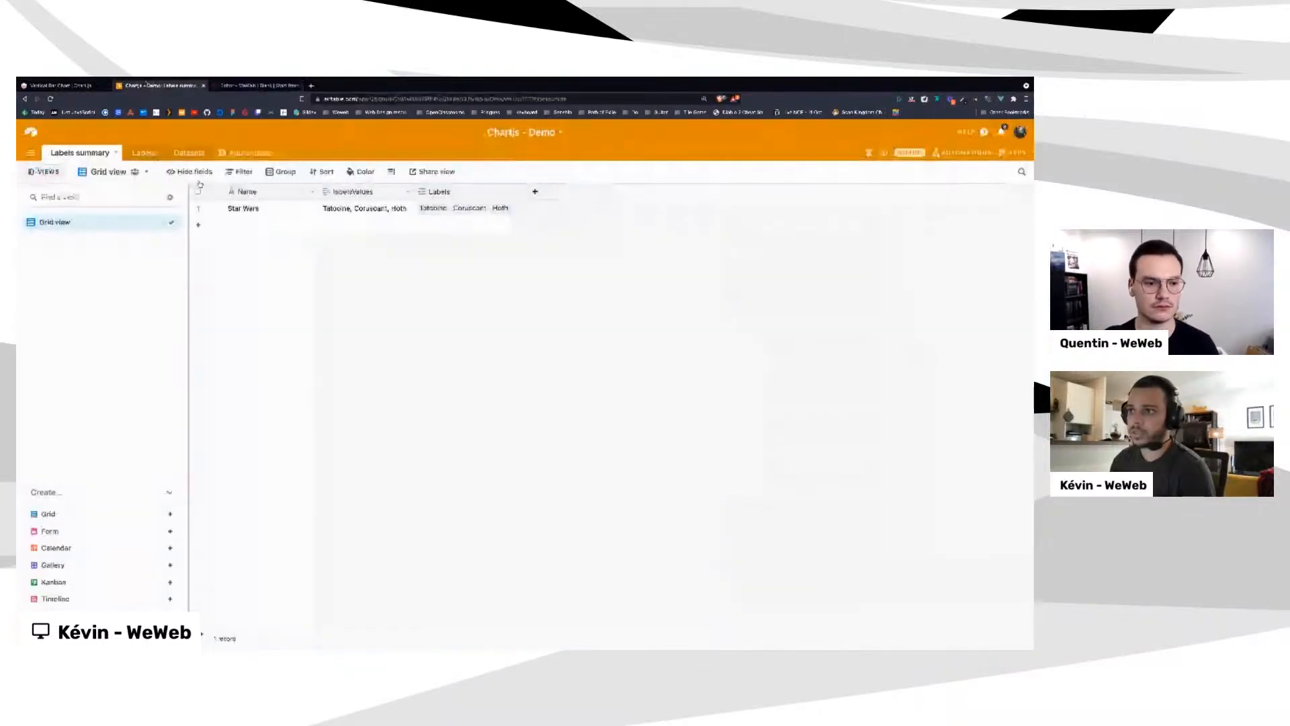
pyautogui.click(355, 208)
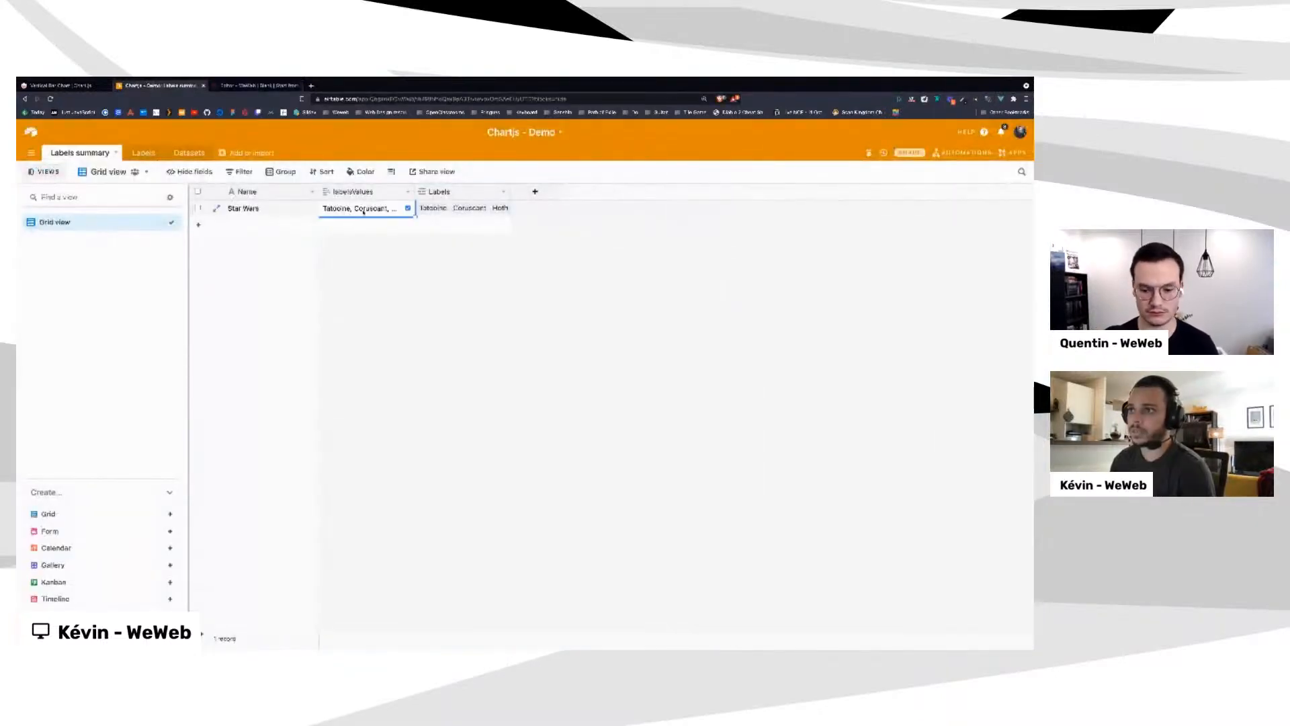
# Switch back to the WeWeb editor, accept the pagination settings and finish the Labels collection
pyautogui.click(259, 85)
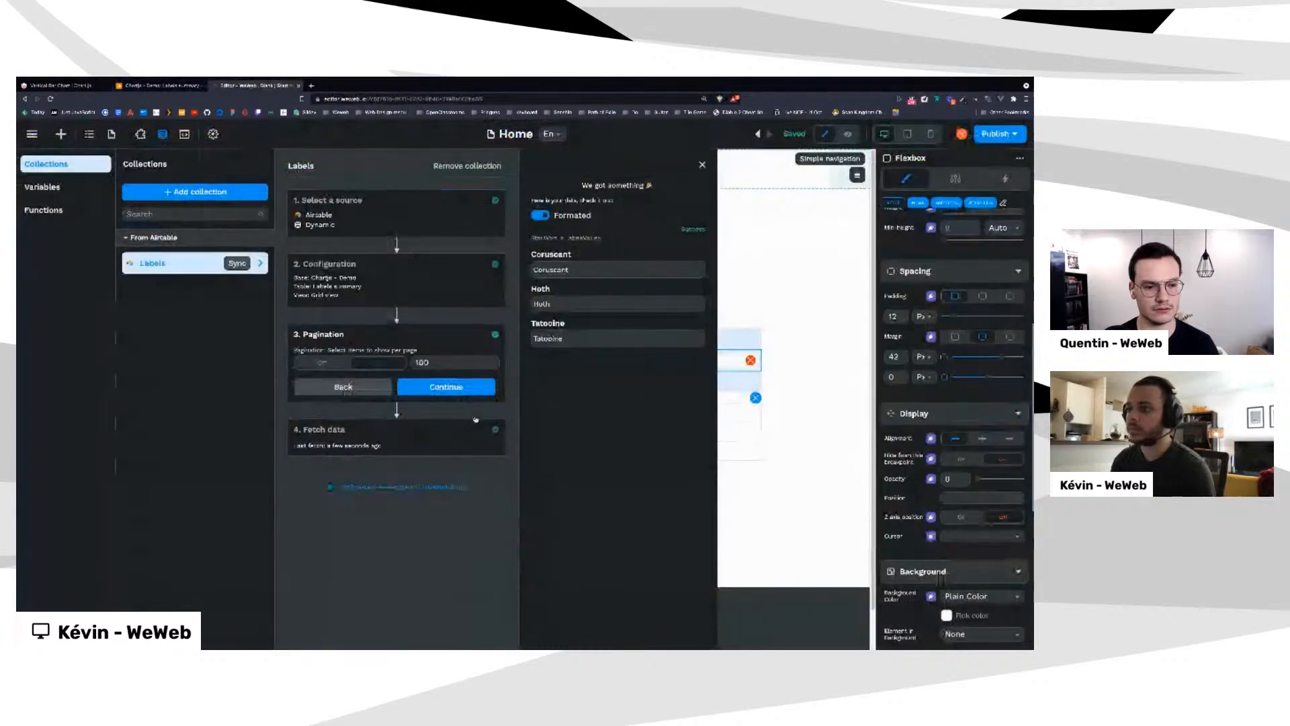
pyautogui.click(446, 386)
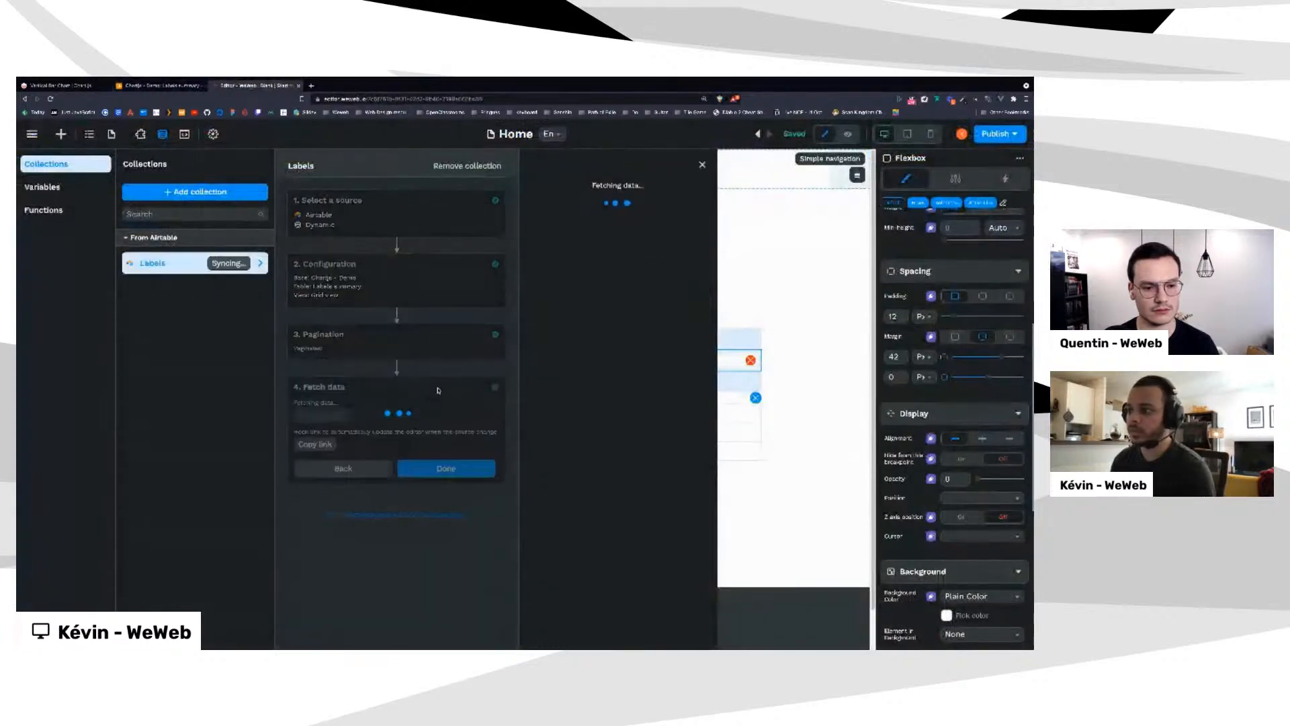
pyautogui.click(446, 468)
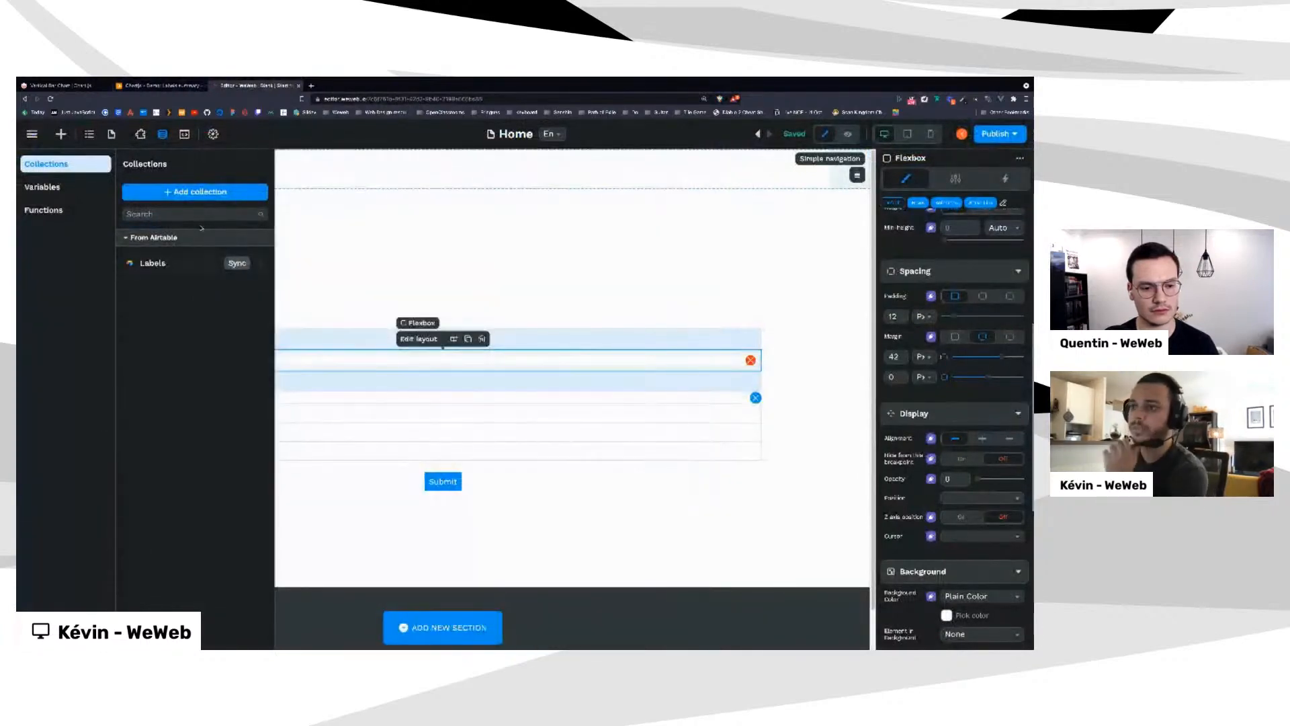
# Create a second dynamic collection named Datasets with Airtable as its source
pyautogui.click(187, 193)
pyautogui.click(341, 226)
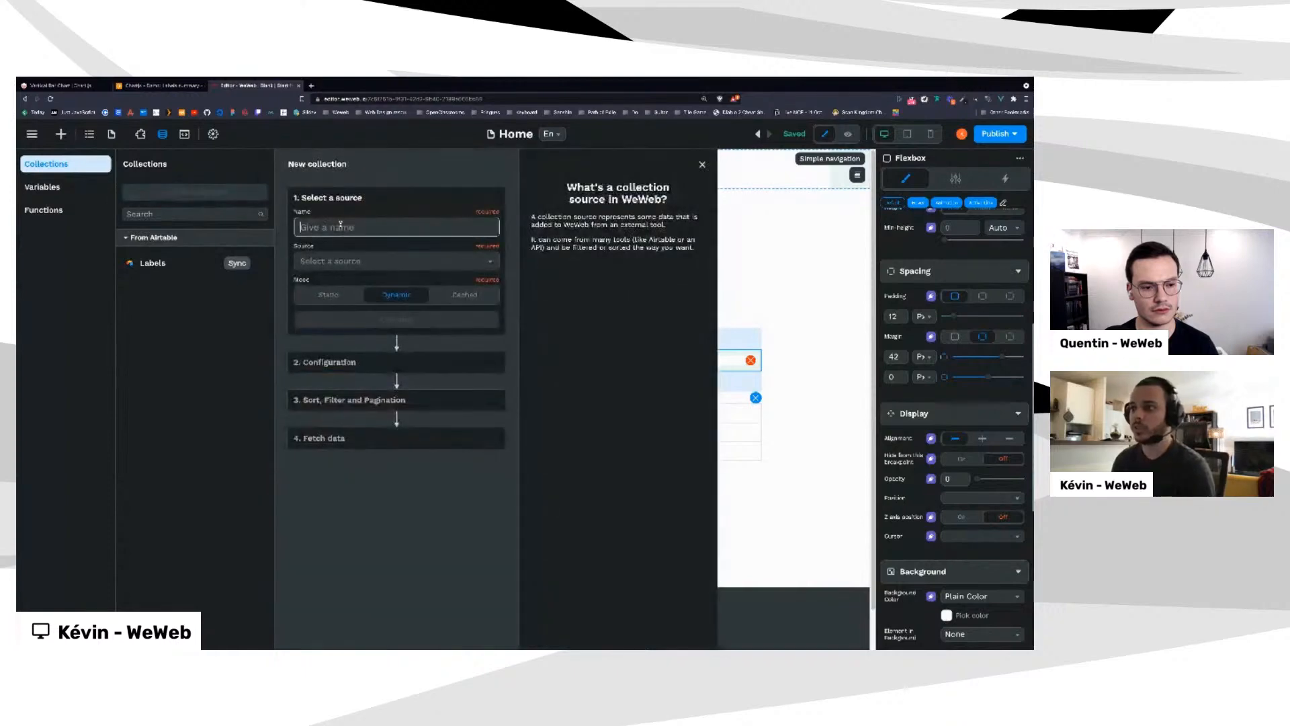
pyautogui.write('Datasets')
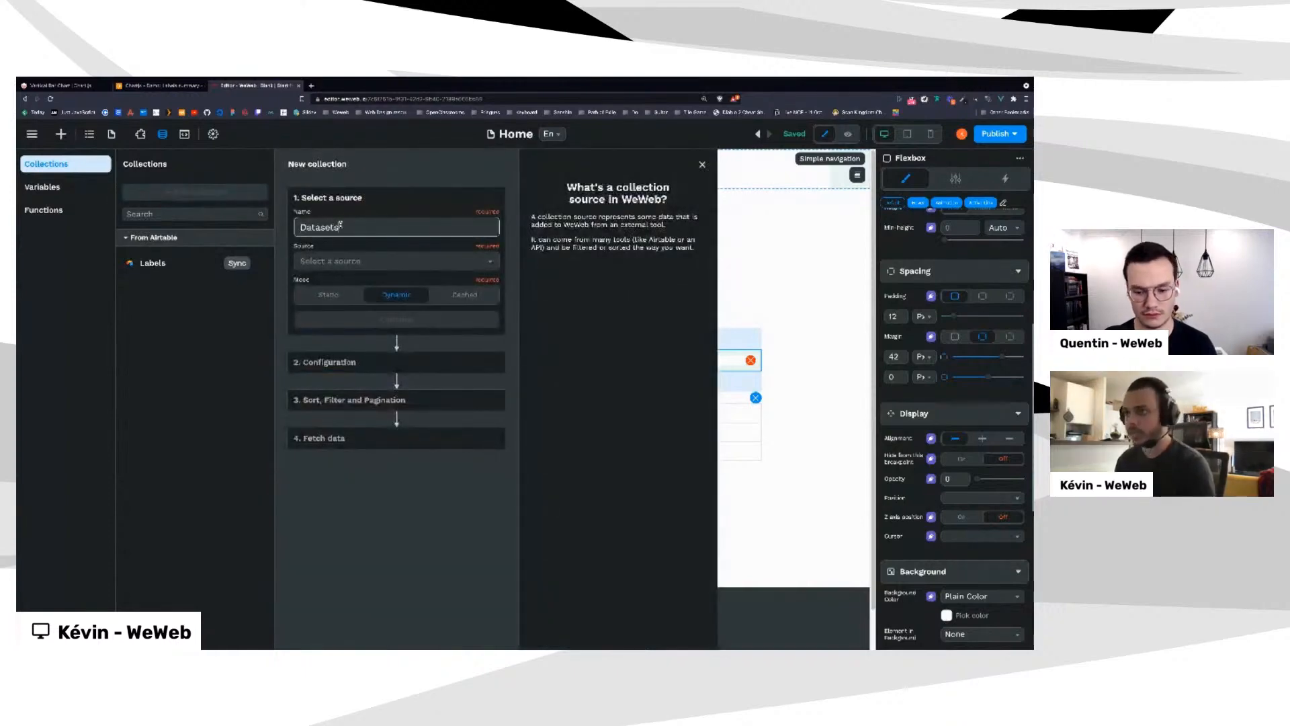
pyautogui.click(354, 262)
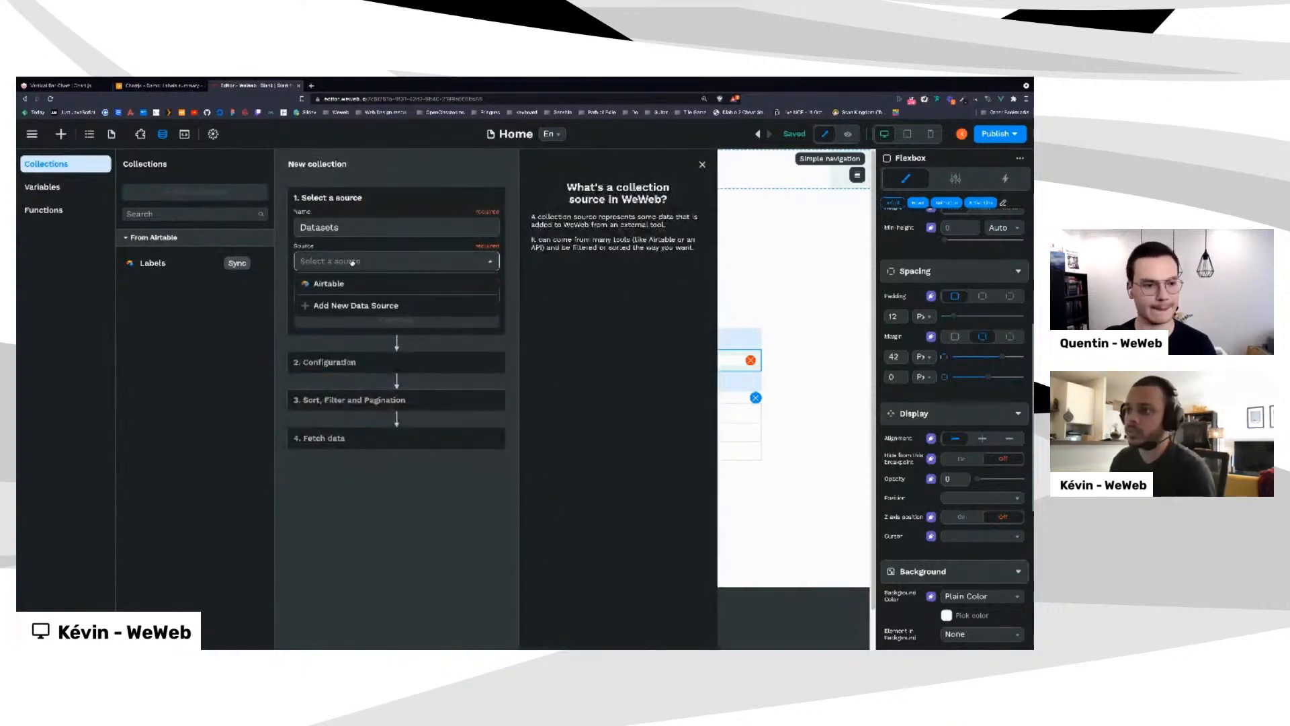
pyautogui.click(339, 284)
pyautogui.click(395, 318)
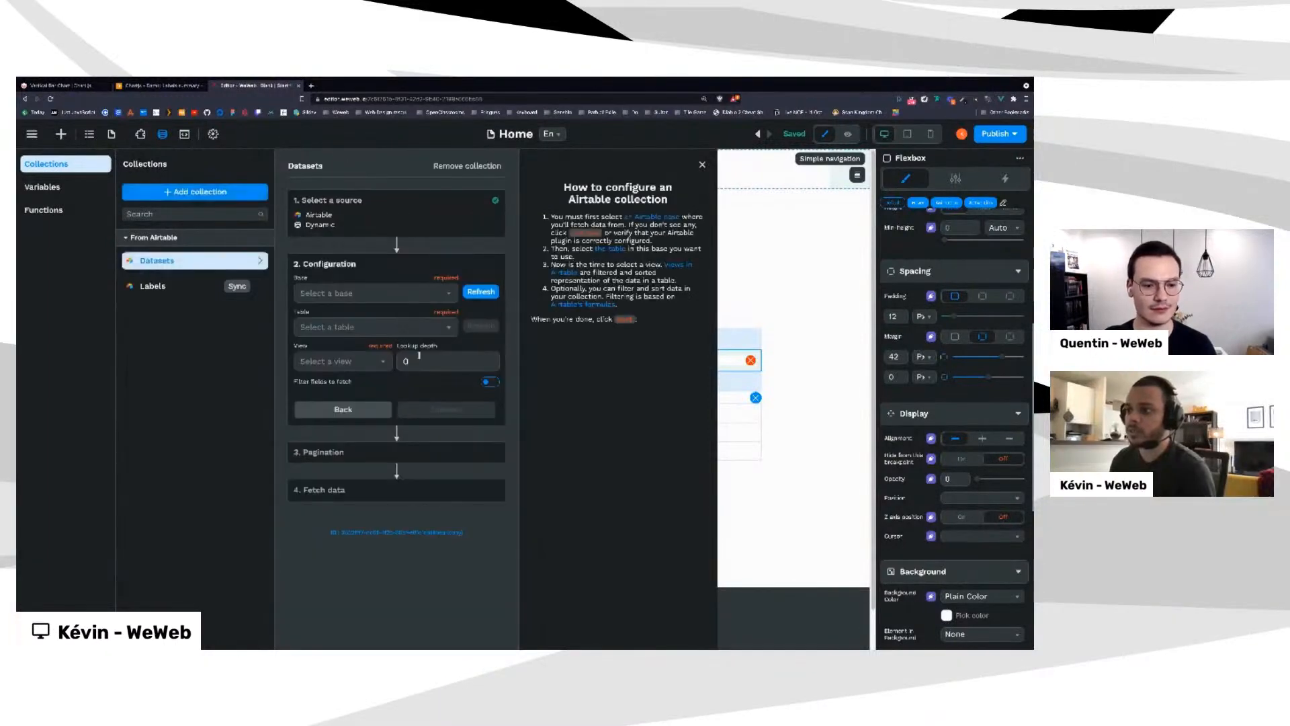
# Configure the Datasets collection with the Chartjs - Demo base, Datasets table and Grid View, and complete its setup with pagination on
pyautogui.click(349, 293)
pyautogui.write('chart')
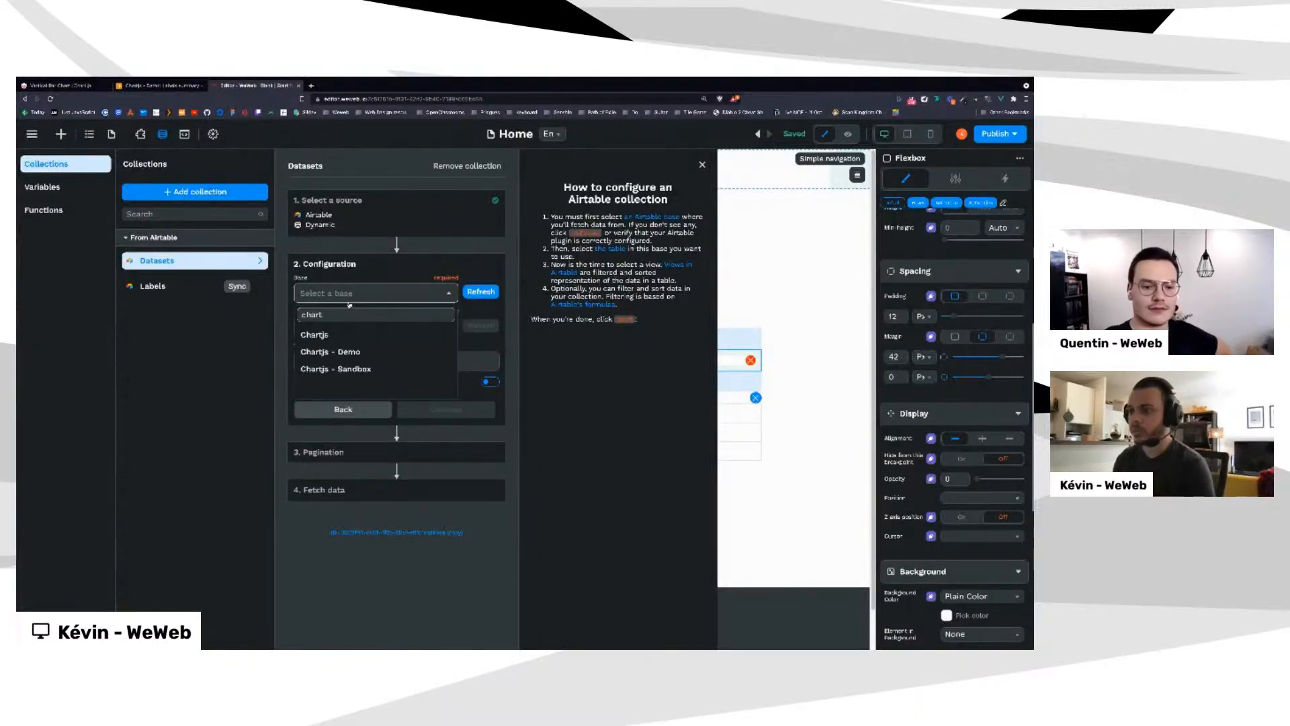
pyautogui.click(346, 352)
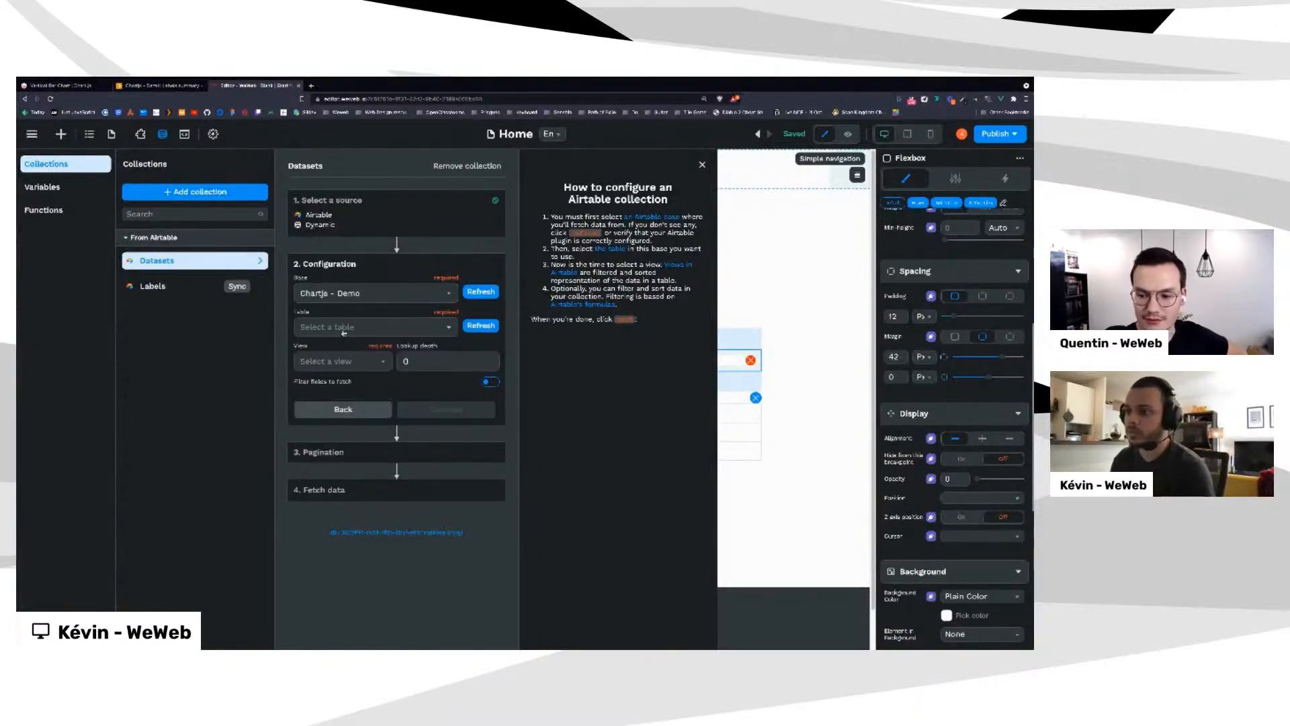
pyautogui.click(345, 327)
pyautogui.click(329, 350)
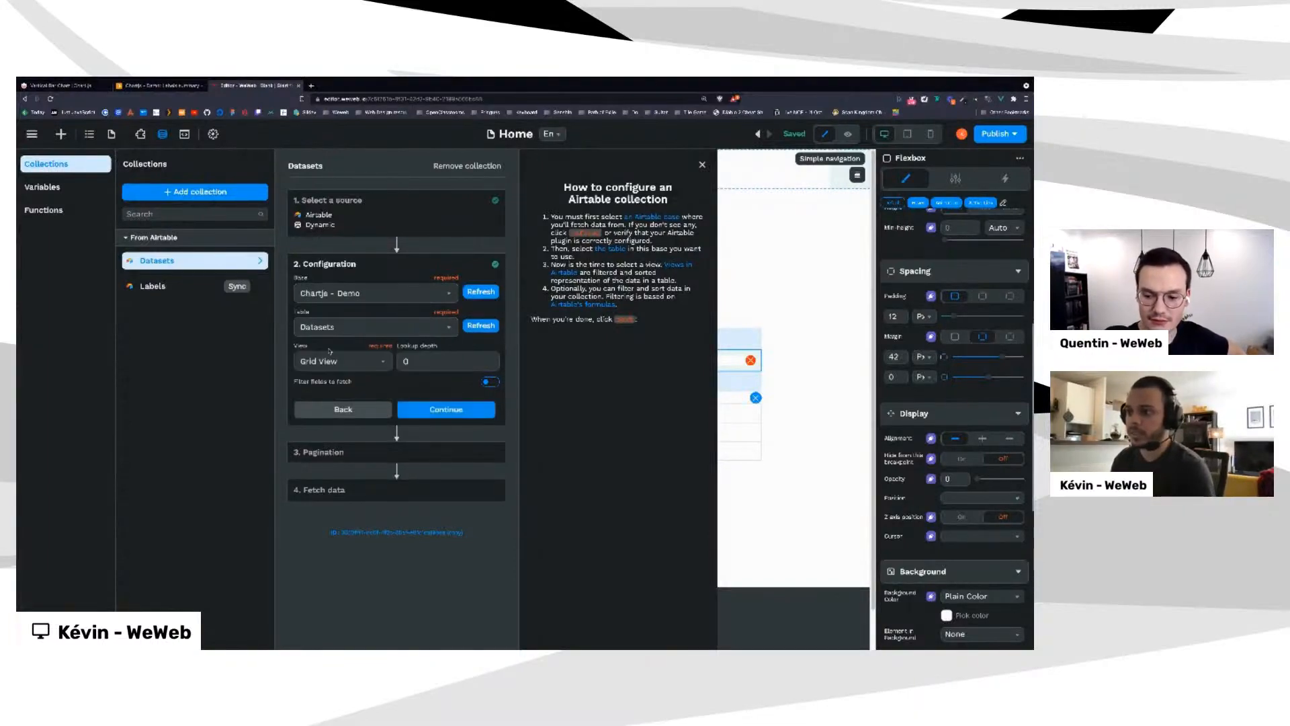
pyautogui.click(428, 410)
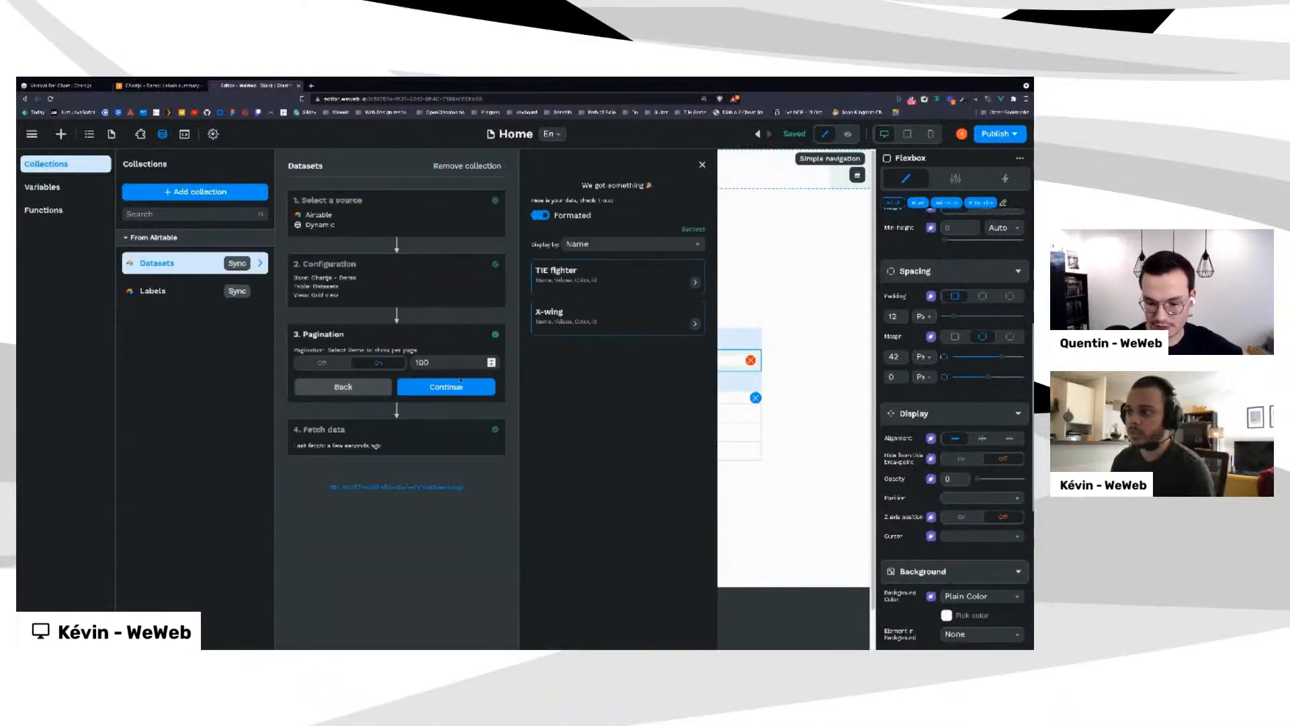
pyautogui.click(493, 387)
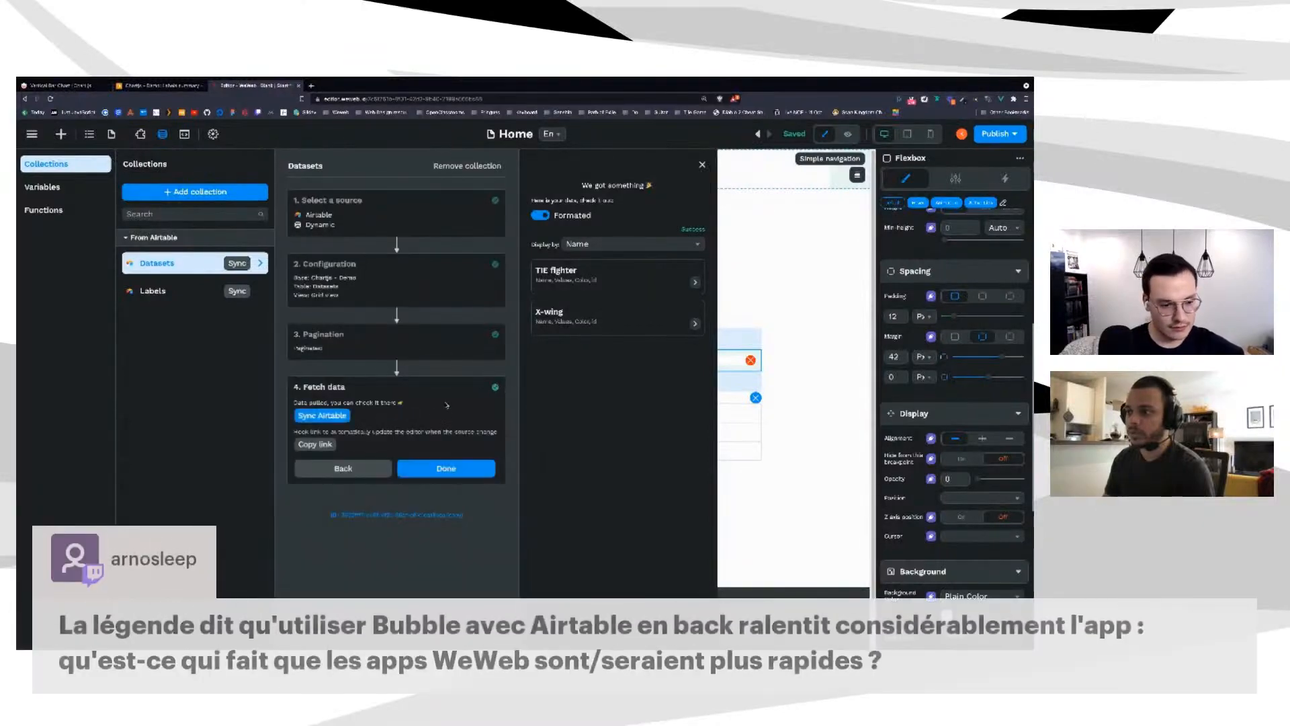
pyautogui.click(488, 468)
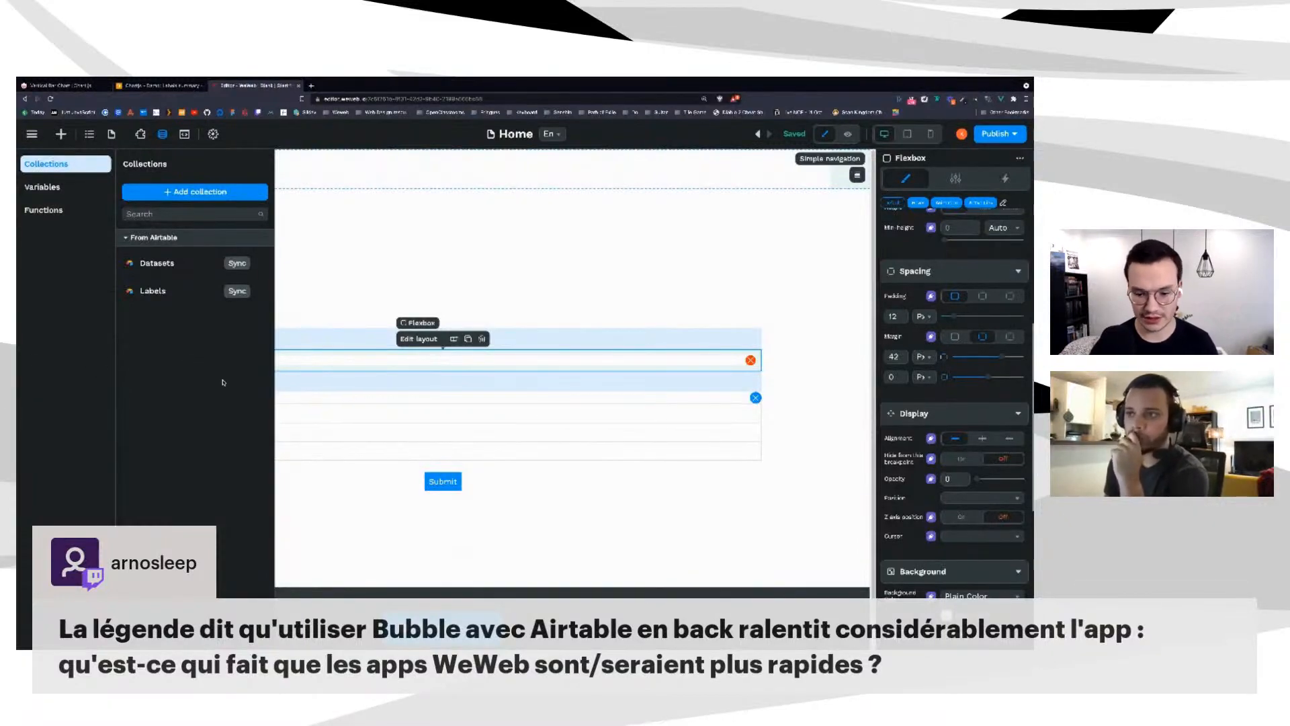
# Review the Datasets collection's source mode, configuration, pagination and fetch settings without changing them
pyautogui.click(202, 264)
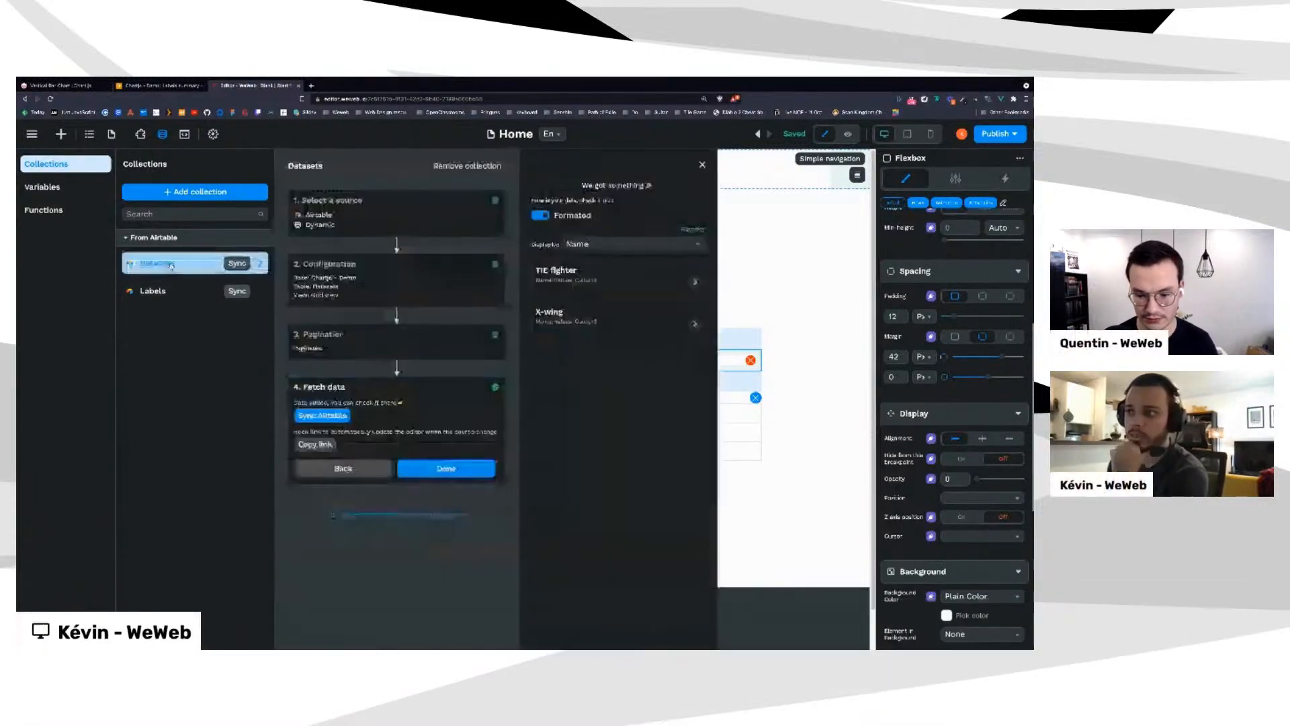
pyautogui.click(404, 282)
pyautogui.click(376, 219)
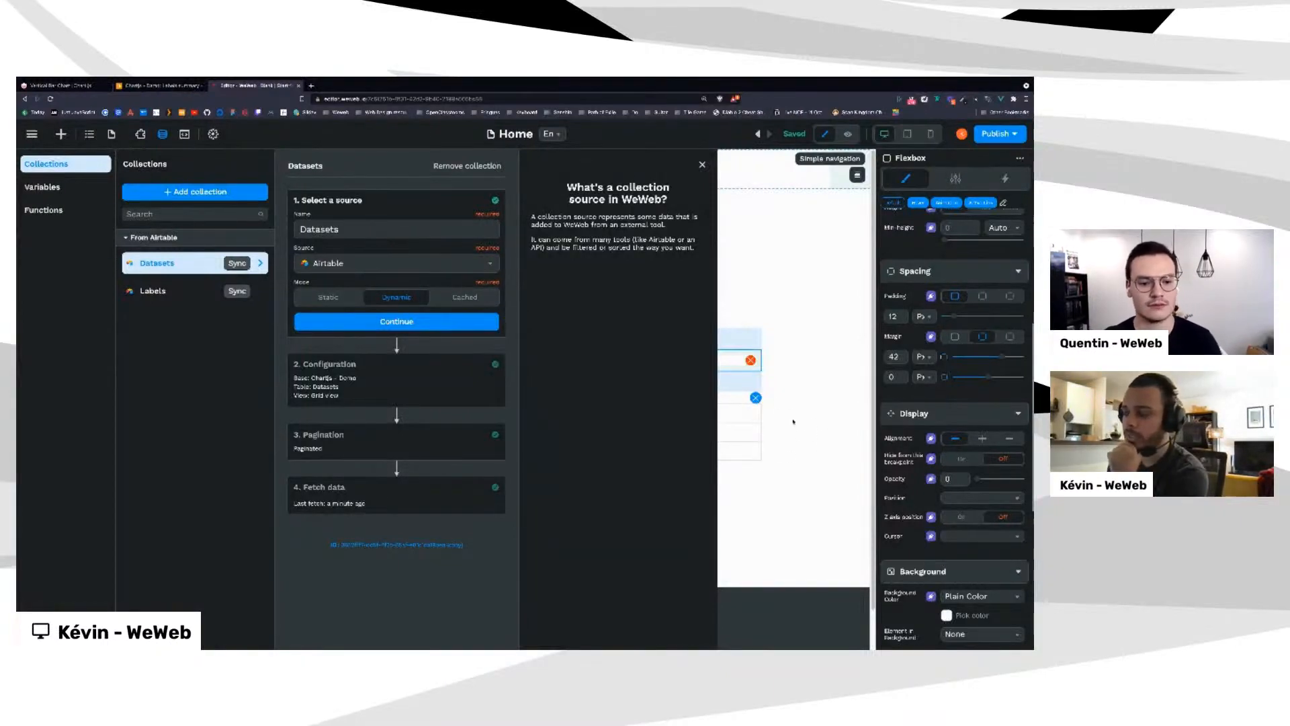
pyautogui.click(403, 323)
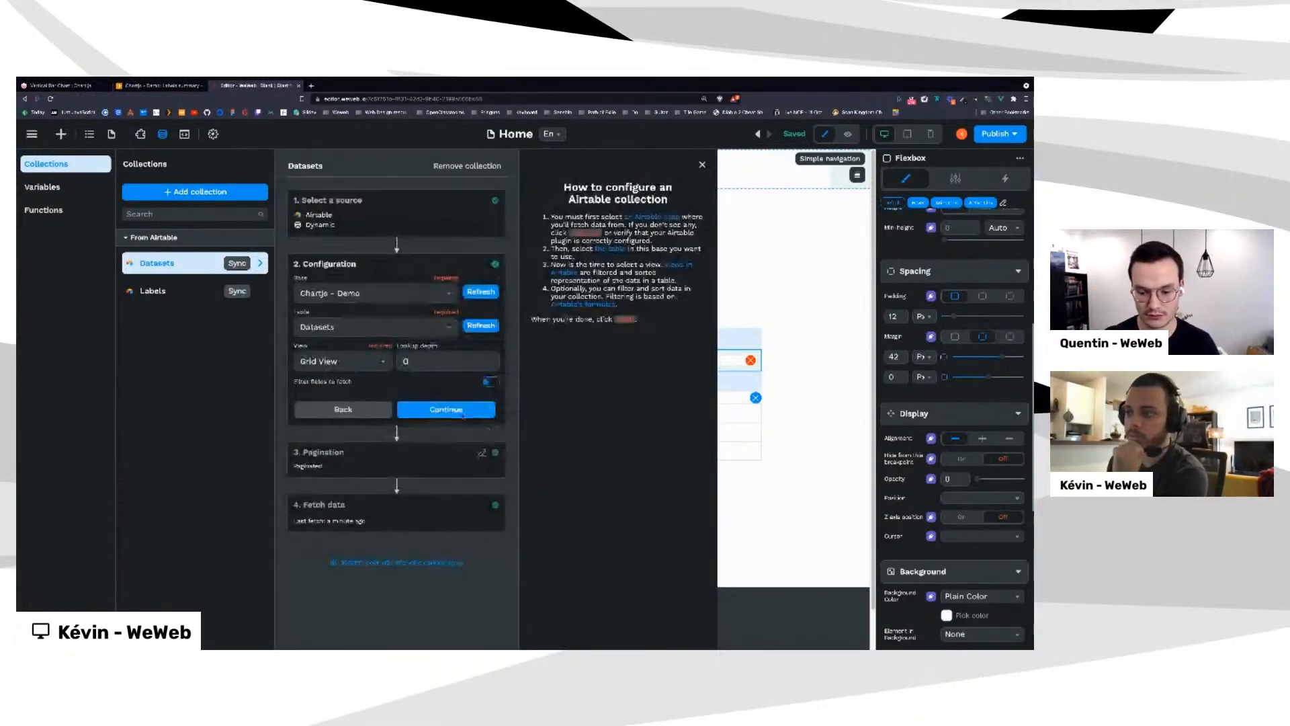
pyautogui.click(446, 412)
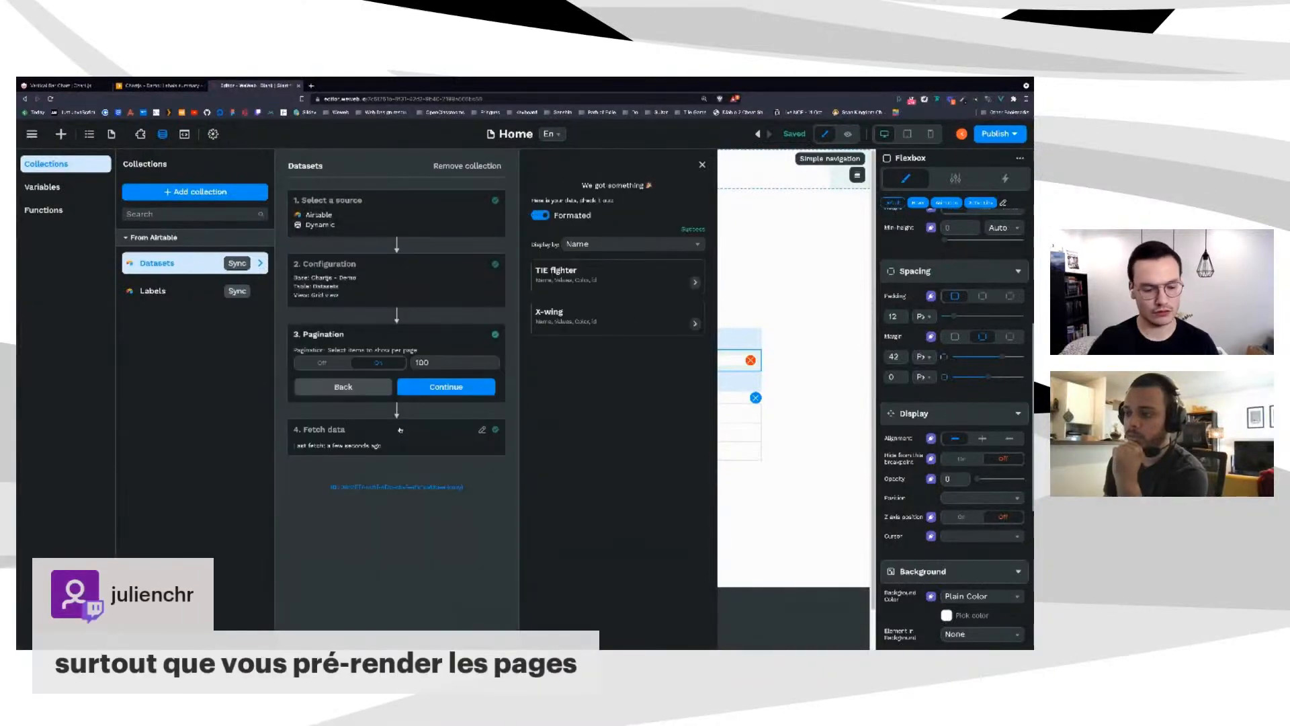
pyautogui.click(457, 388)
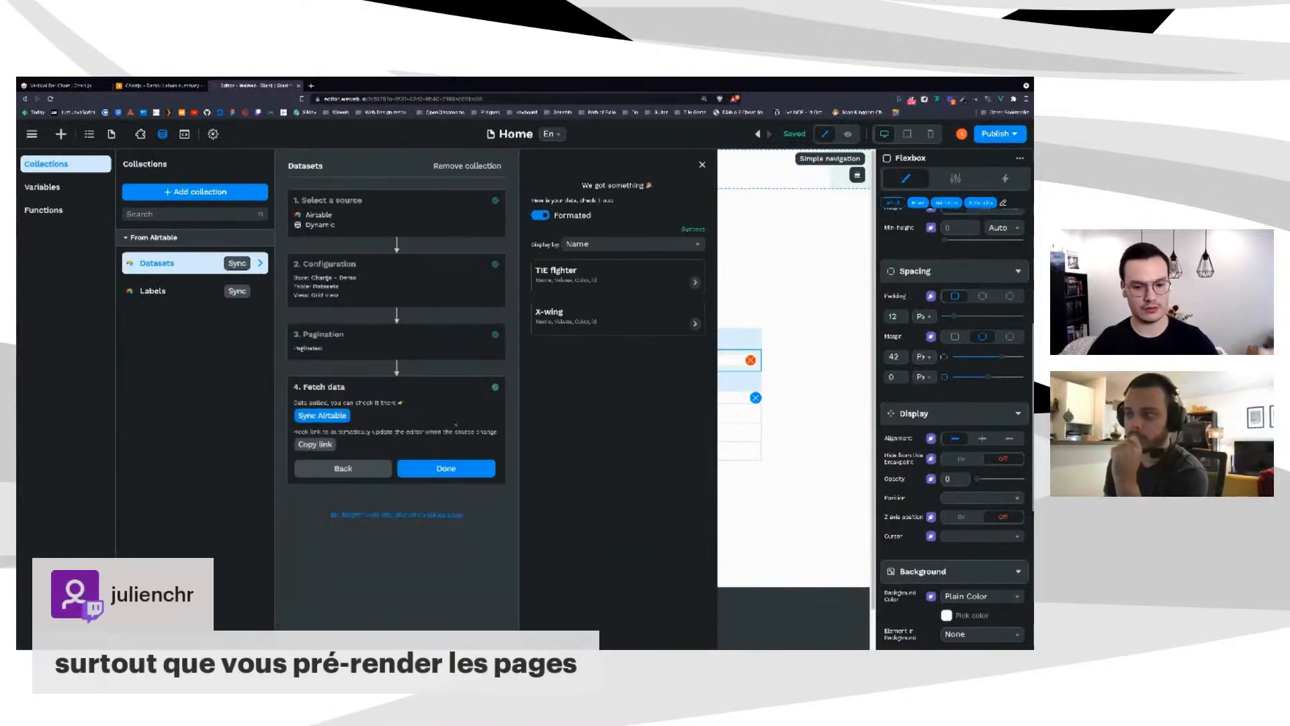
pyautogui.click(451, 468)
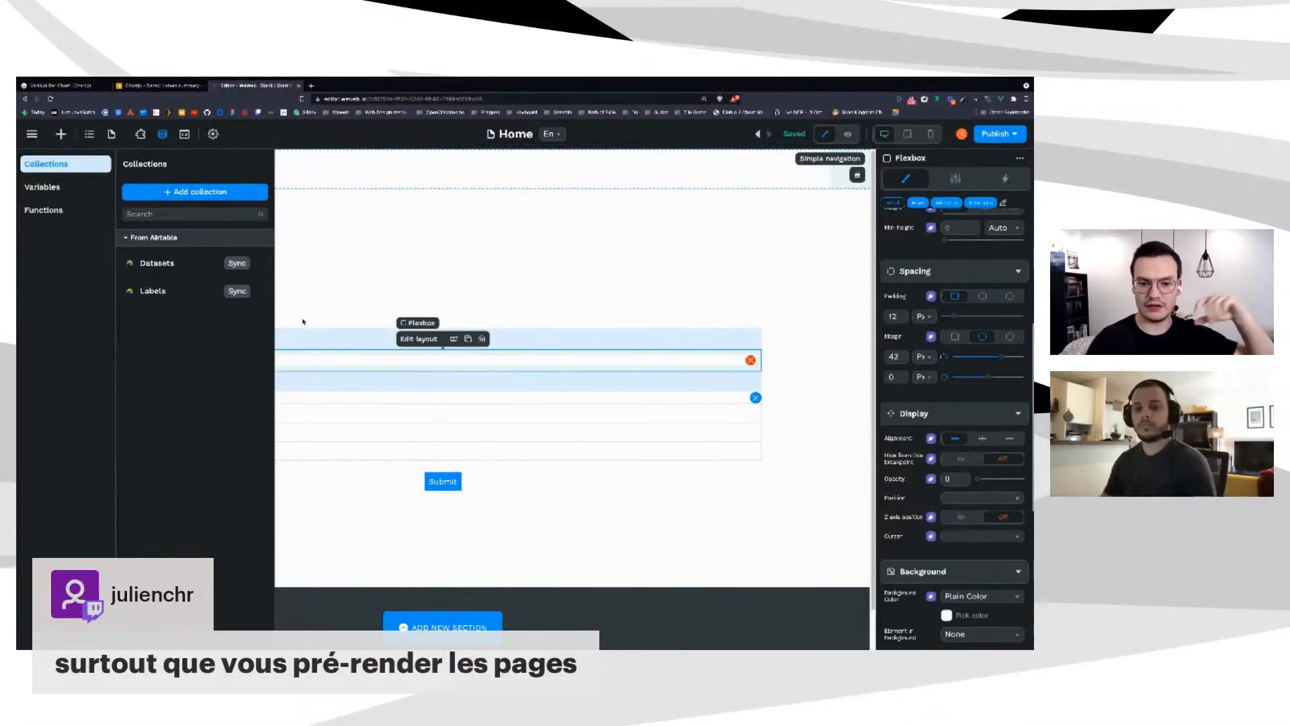
# Bind the repeated items of the outer flexbox under the Dataviz heading to the Datasets collection list
pyautogui.click(375, 294)
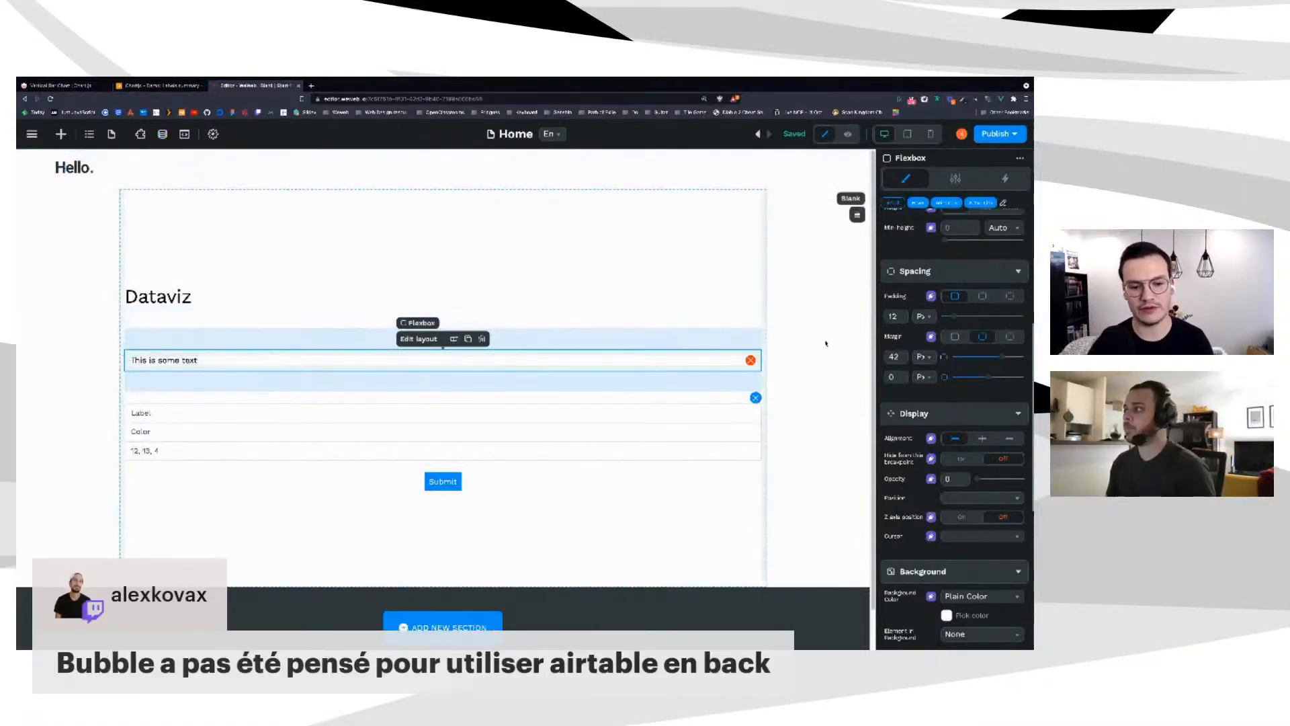
pyautogui.scroll(4, 904, 316)
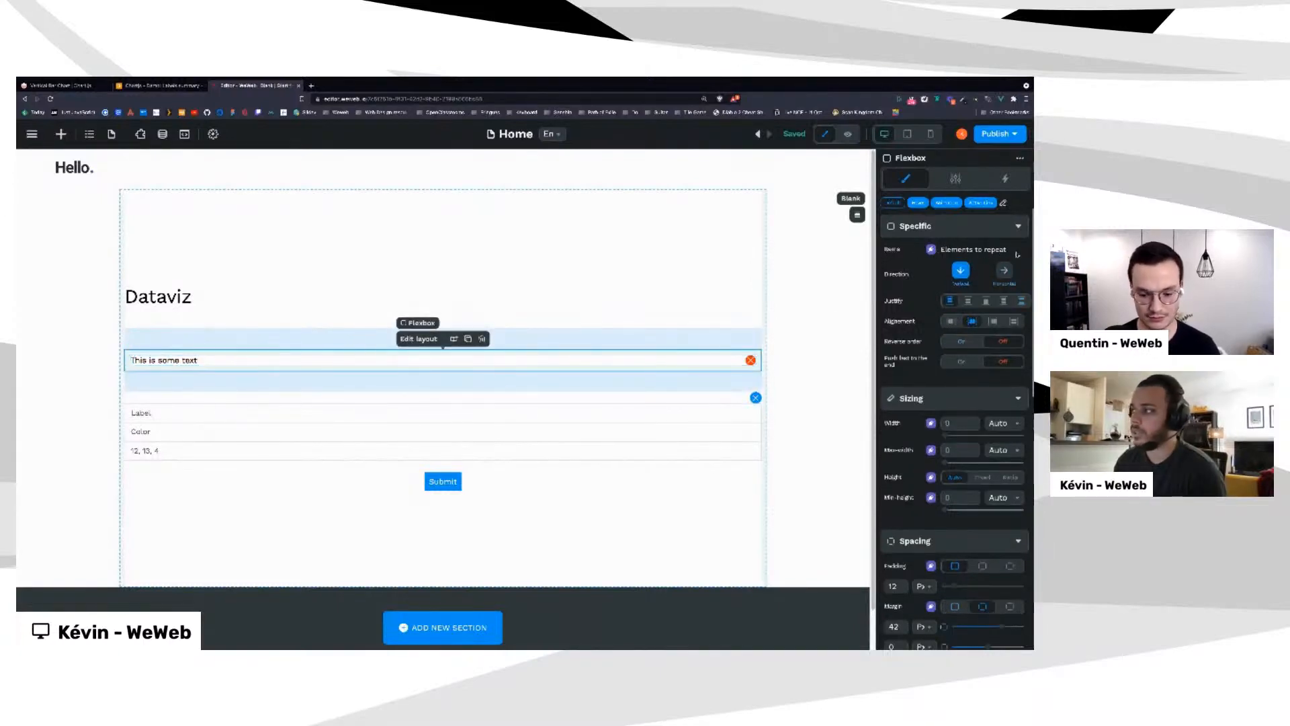
pyautogui.click(930, 249)
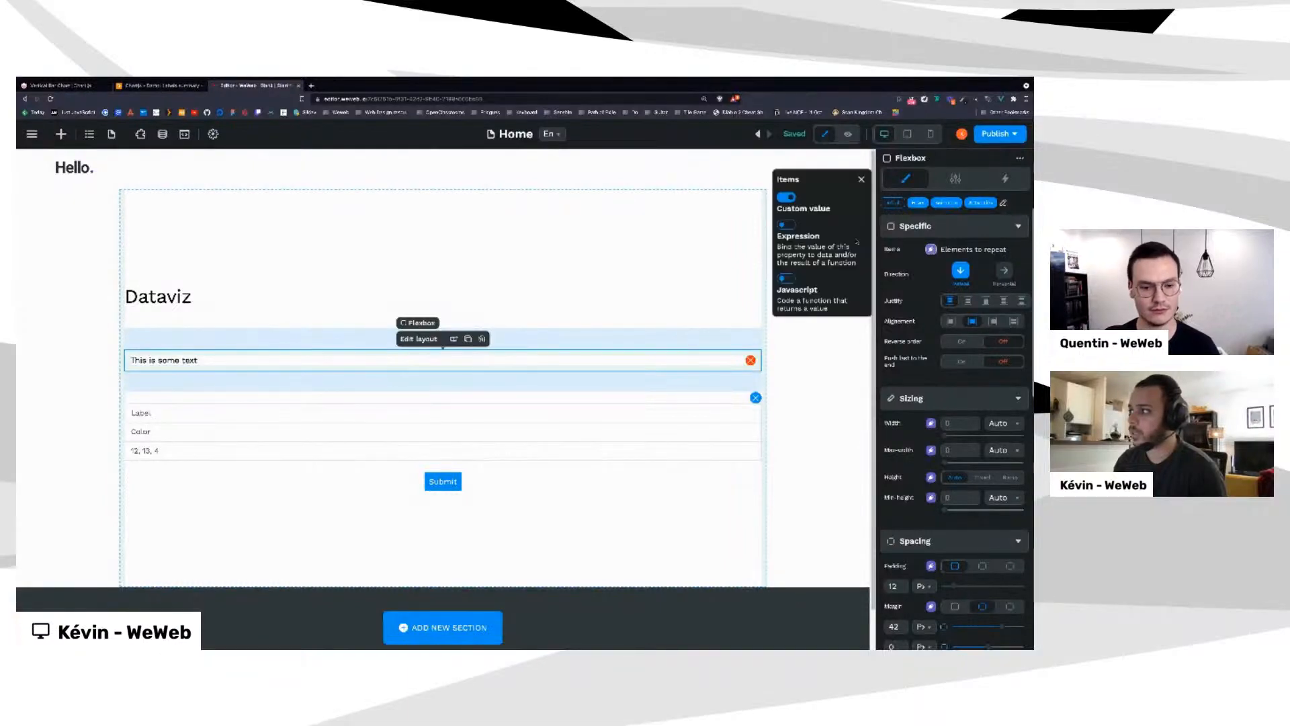
pyautogui.click(787, 226)
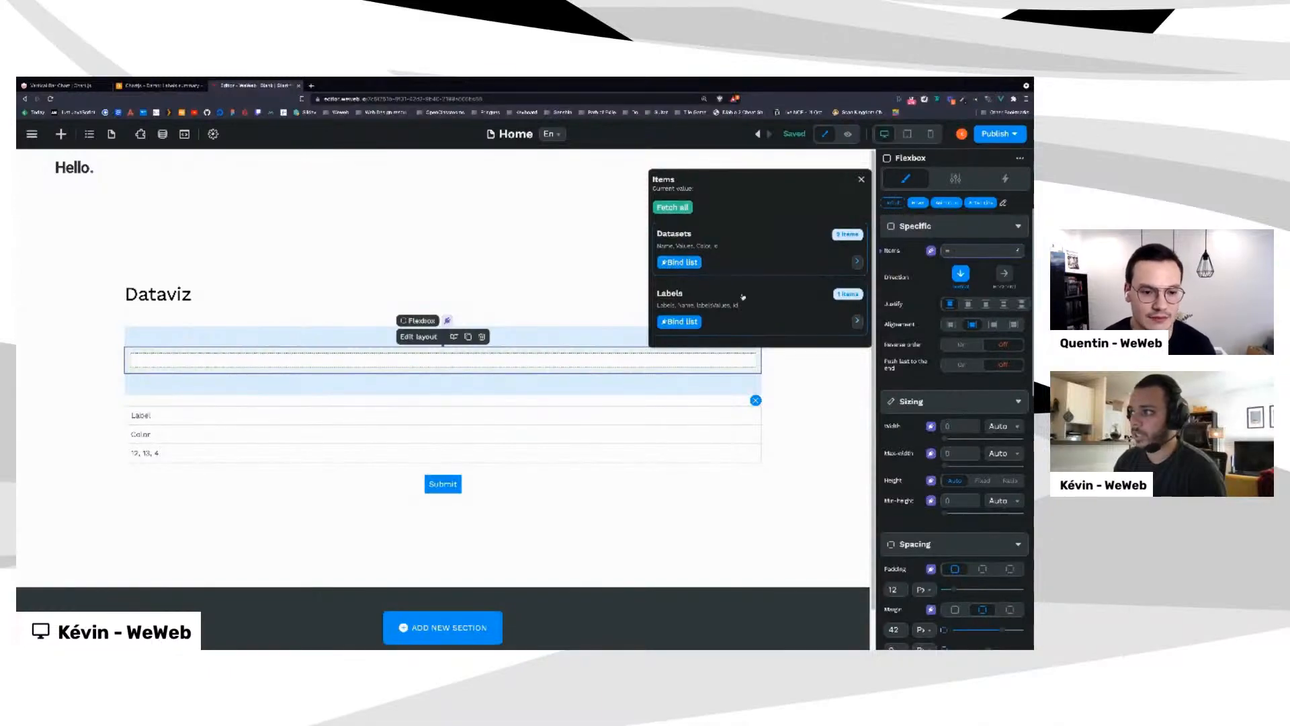
pyautogui.click(692, 261)
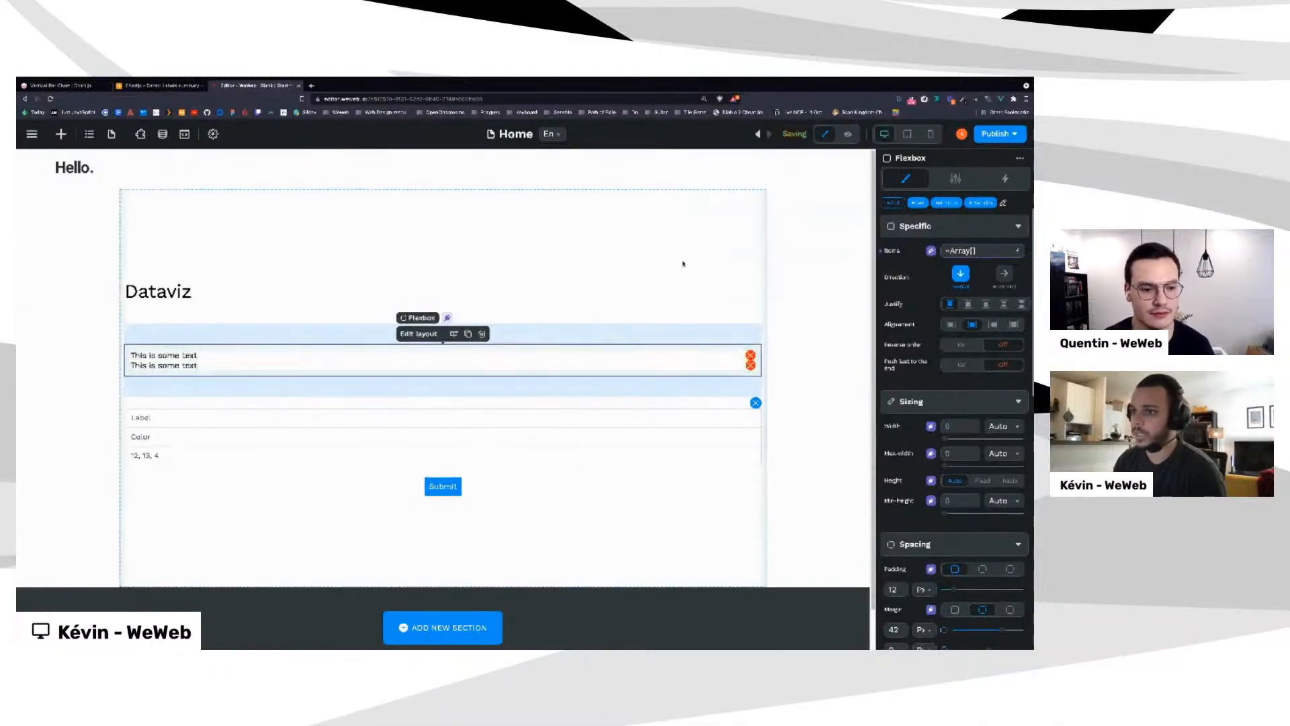
# Set the vertical margin of the repeated row flexbox inside the Datasets list to 6 px
pyautogui.click(227, 357)
pyautogui.scroll(-1, 978, 517)
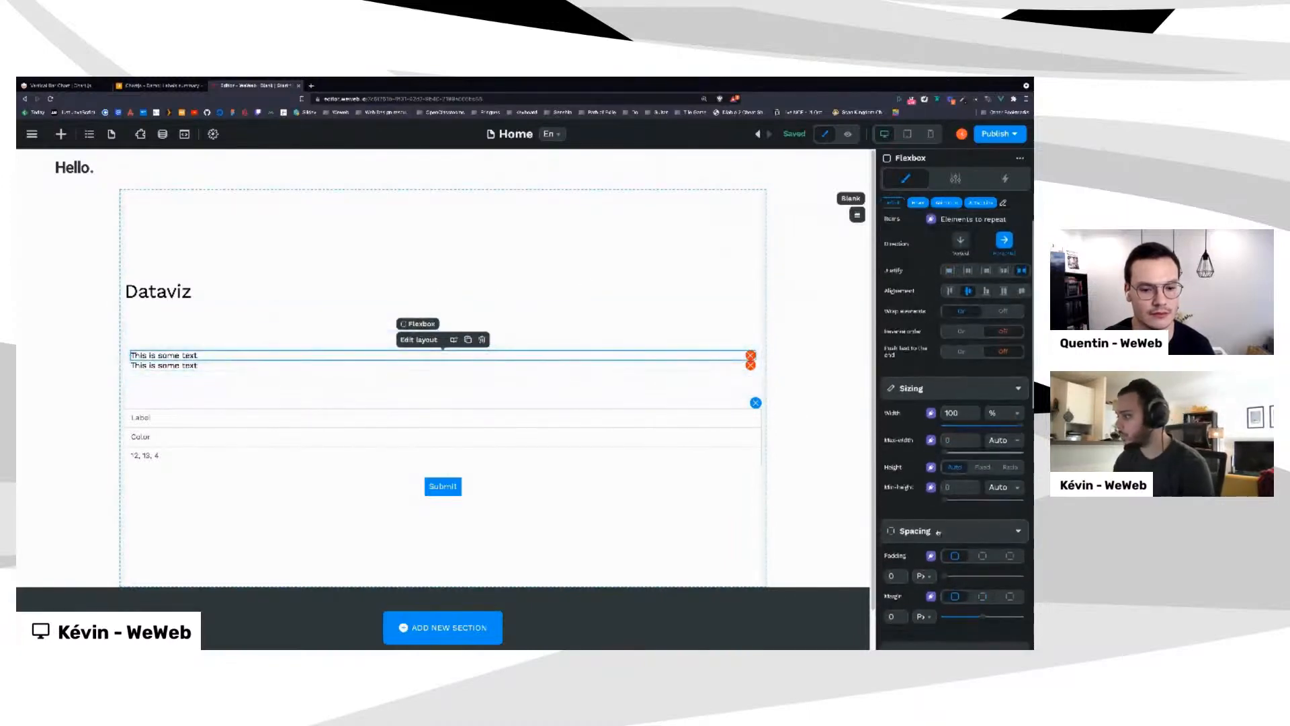
pyautogui.click(982, 586)
pyautogui.click(894, 606)
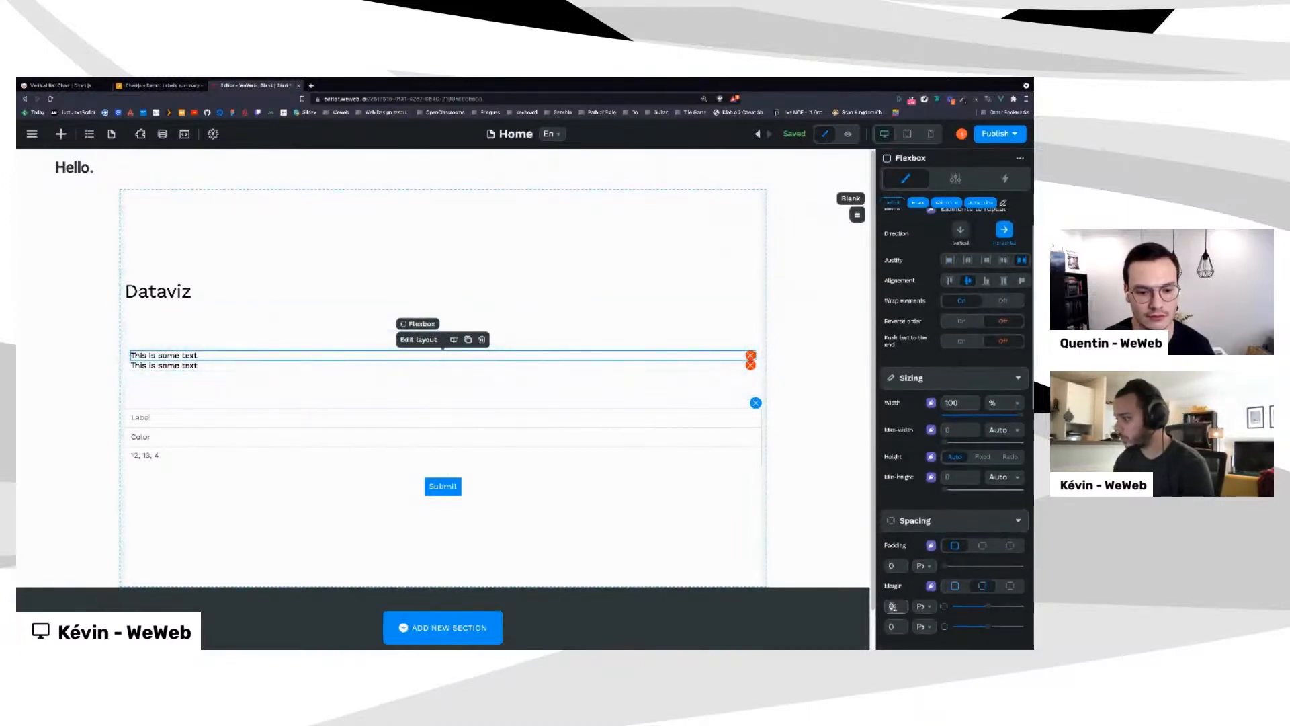
pyautogui.write('6')
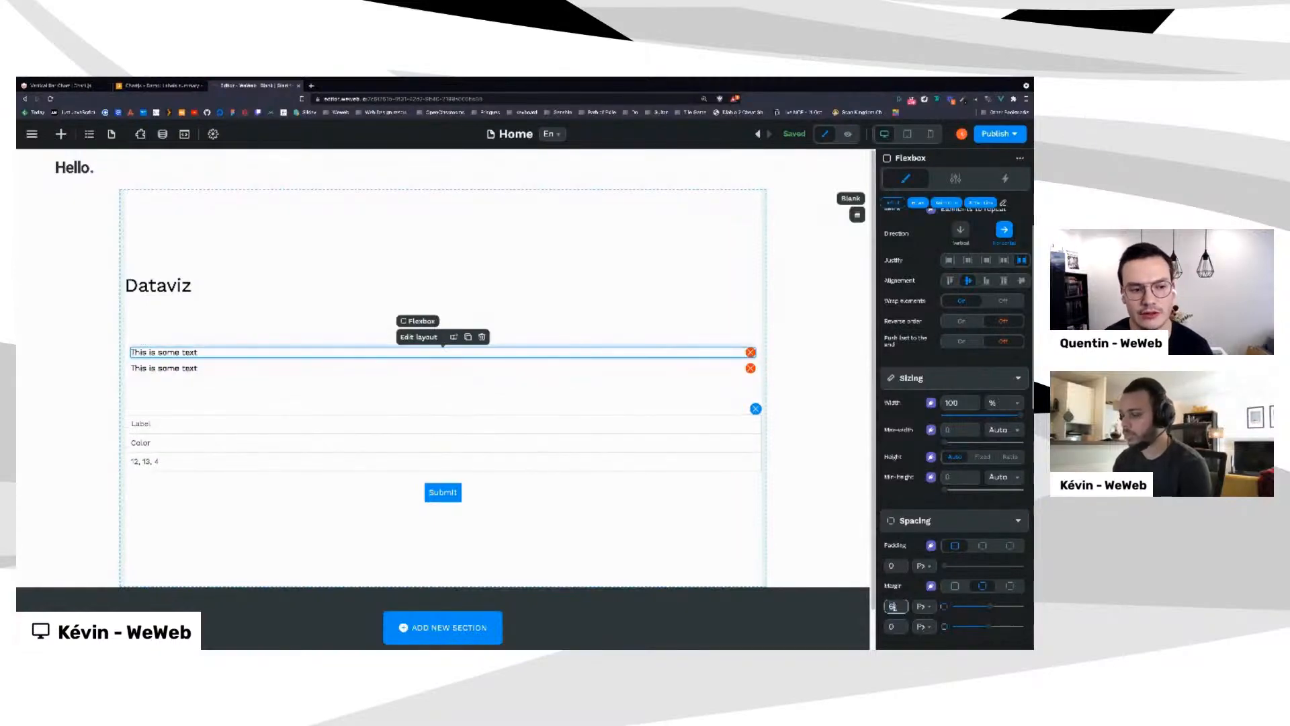
# Bind the text element in the repeated row to the Name field of the parent Datasets binding
pyautogui.click(229, 369)
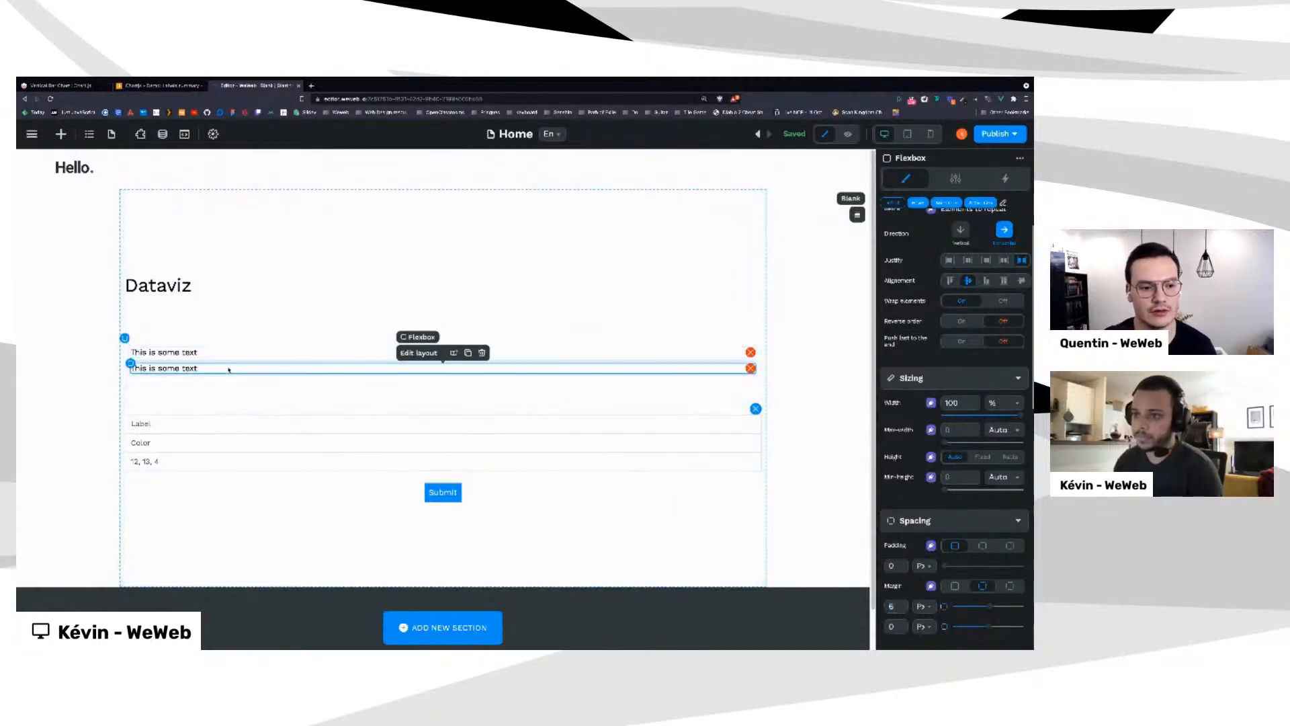
pyautogui.click(215, 352)
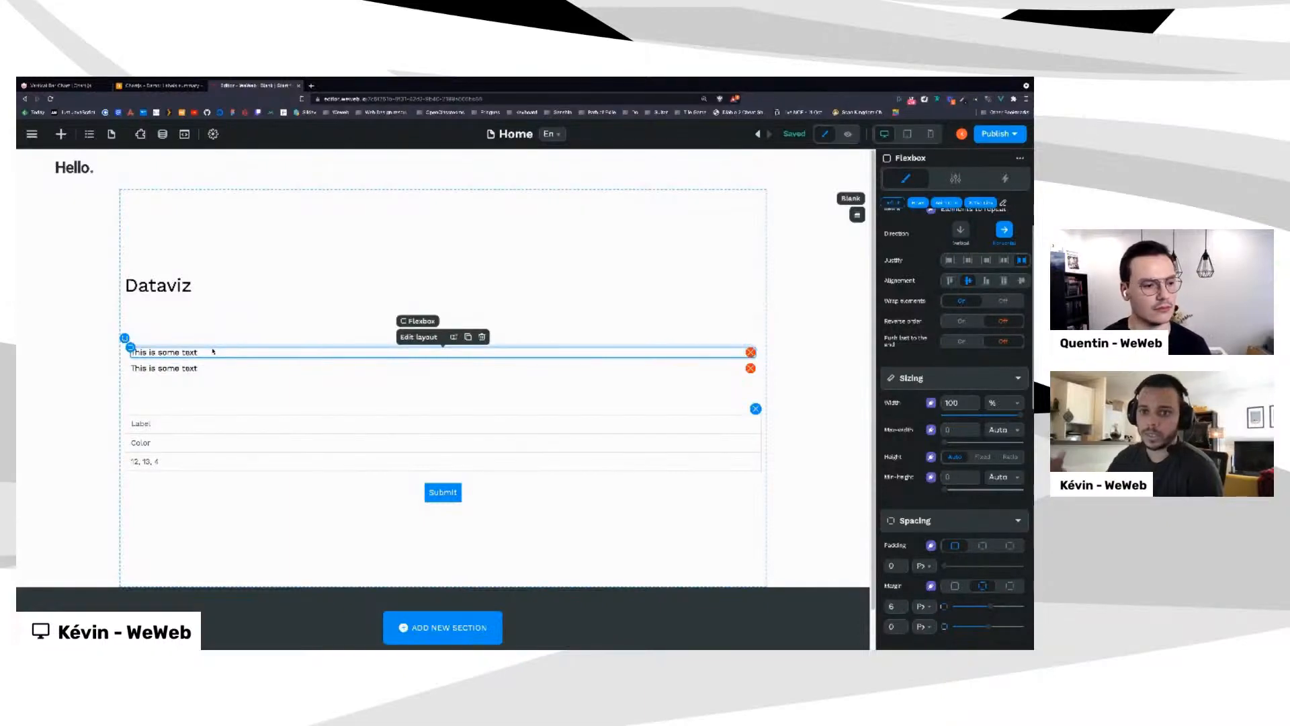
pyautogui.click(171, 353)
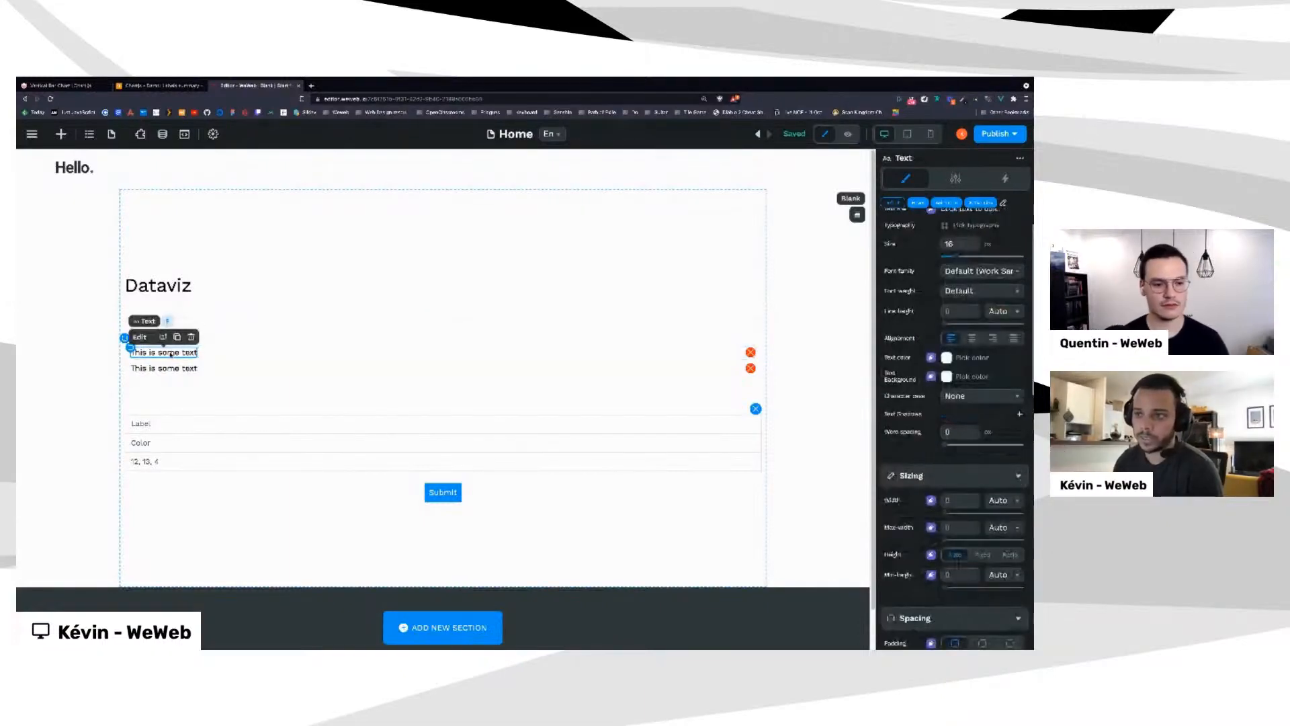
pyautogui.click(932, 250)
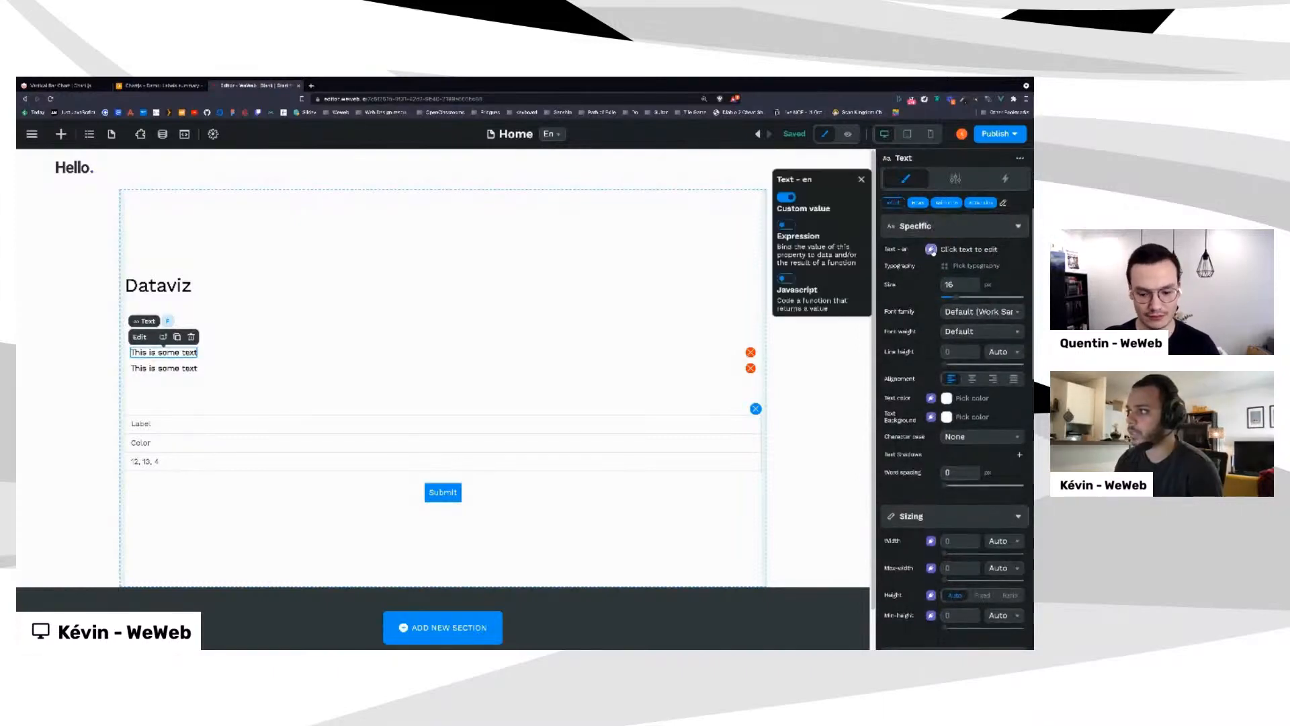
pyautogui.click(787, 228)
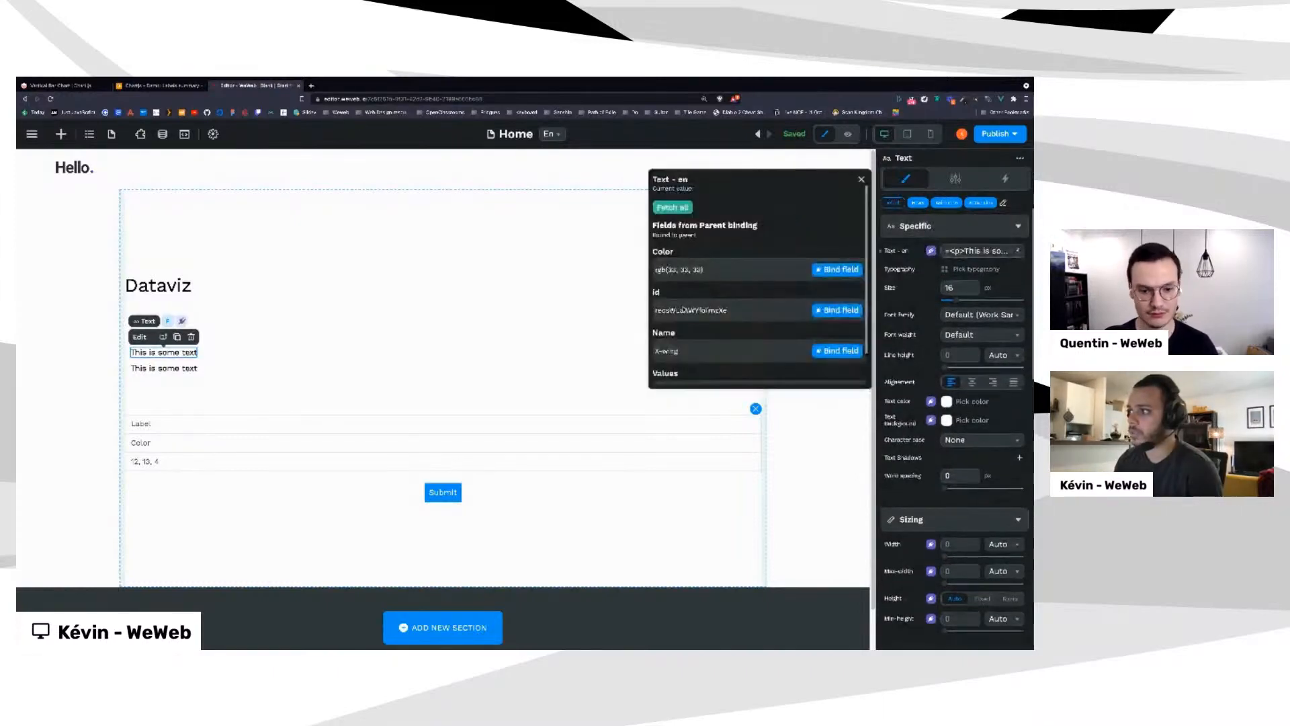
pyautogui.scroll(-1, 695, 315)
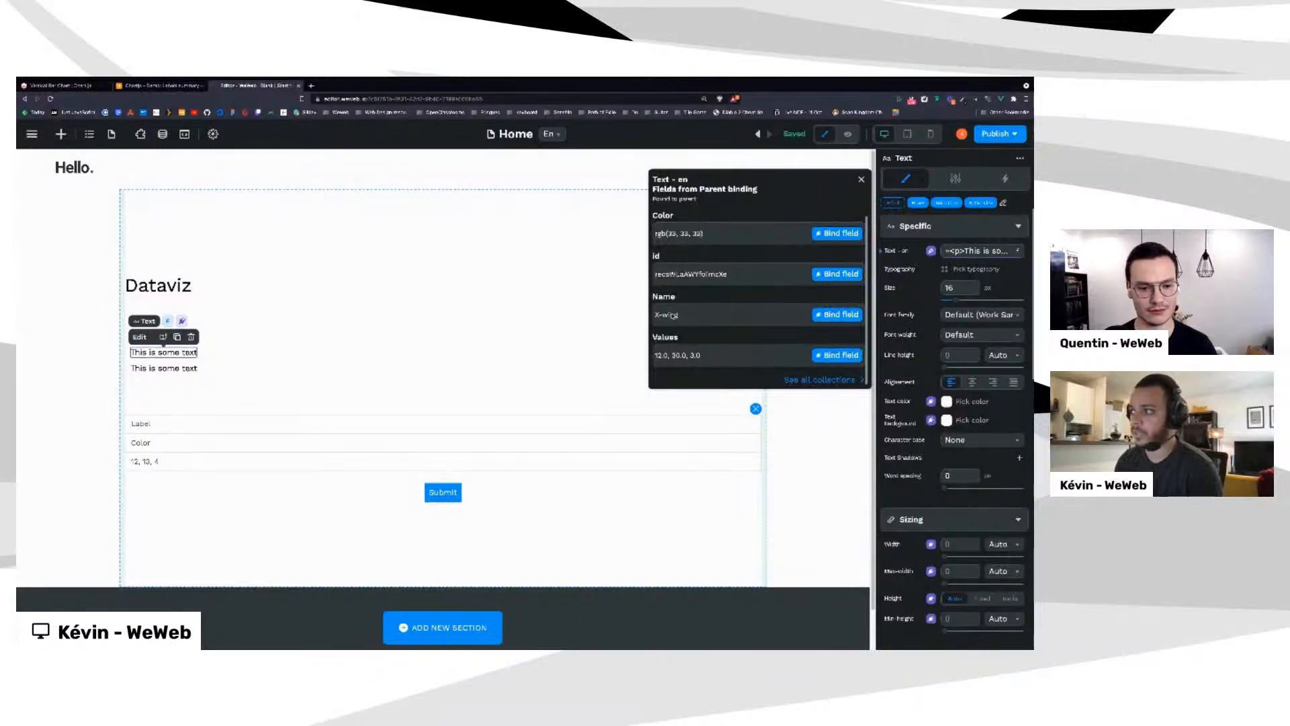
pyautogui.click(845, 314)
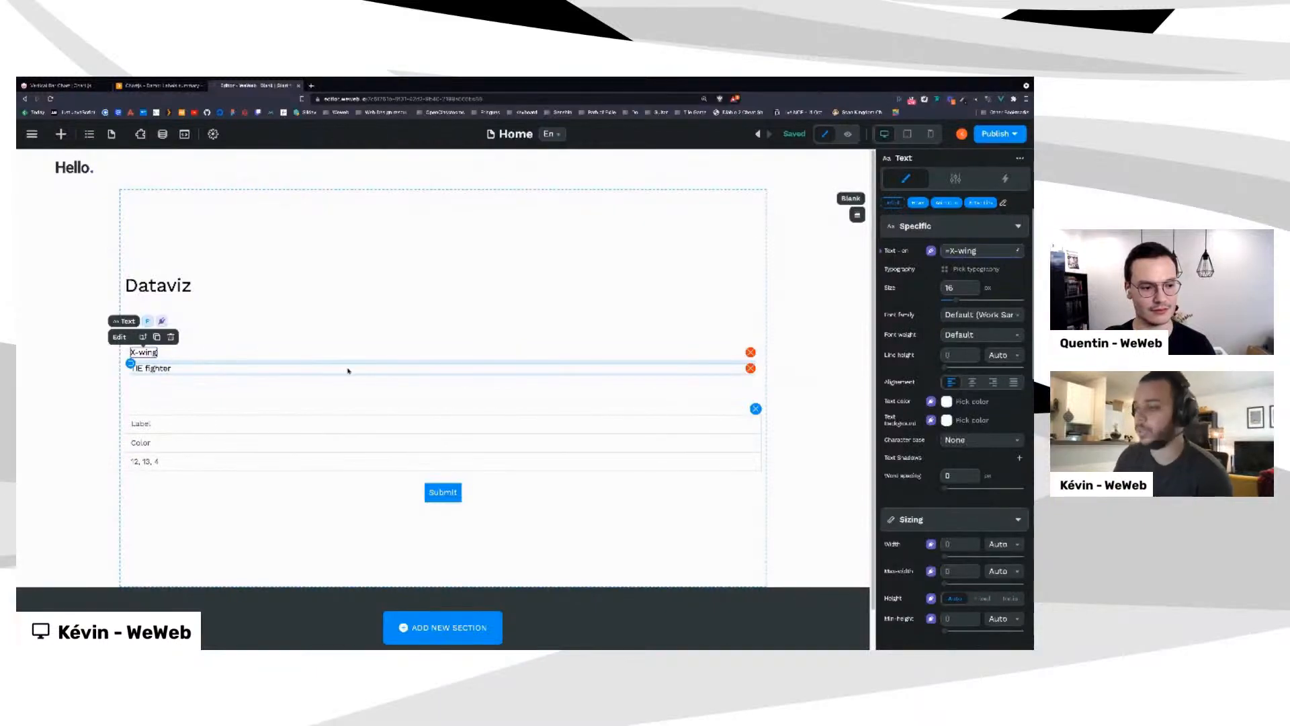
pyautogui.click(312, 352)
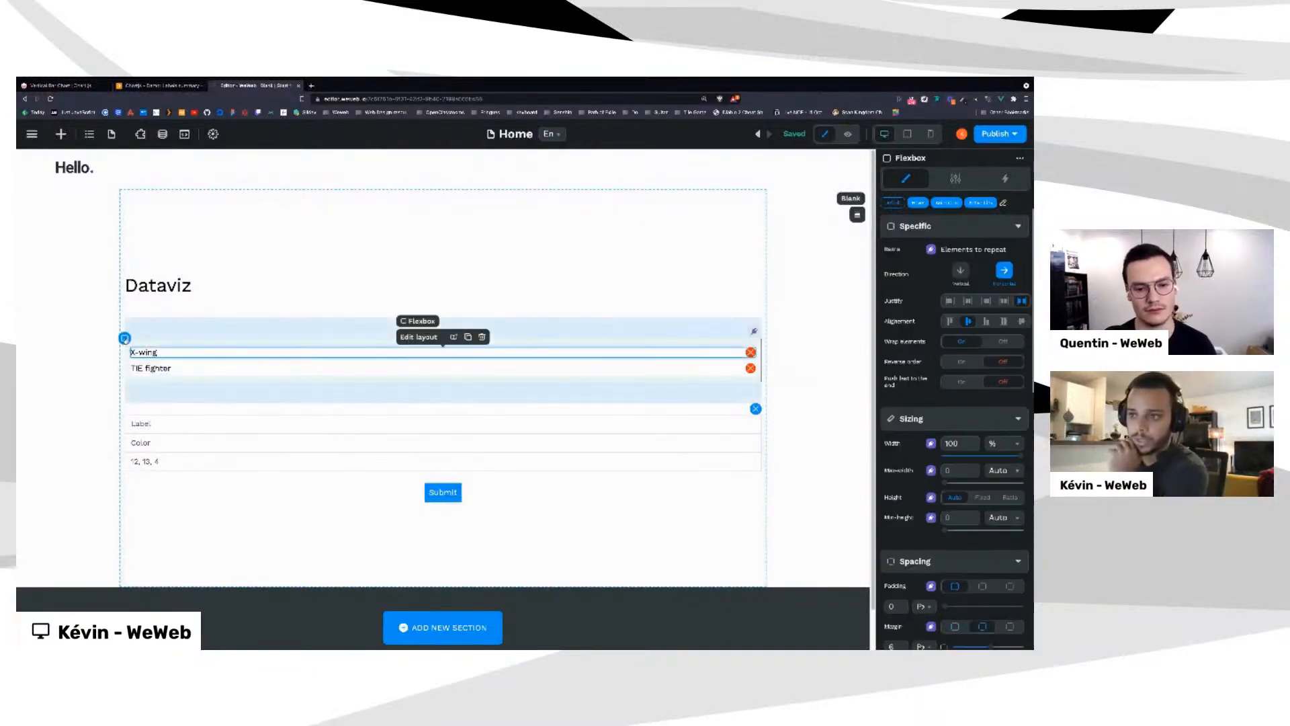
pyautogui.click(124, 339)
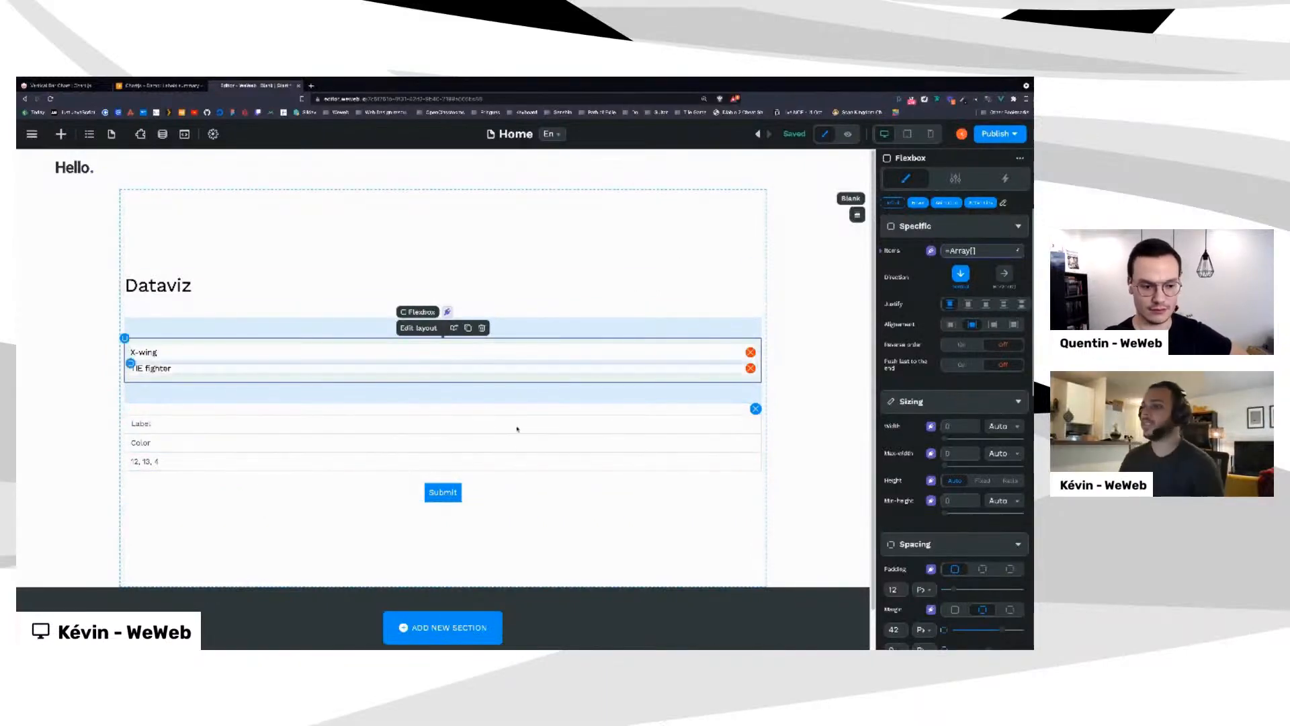
pyautogui.click(505, 479)
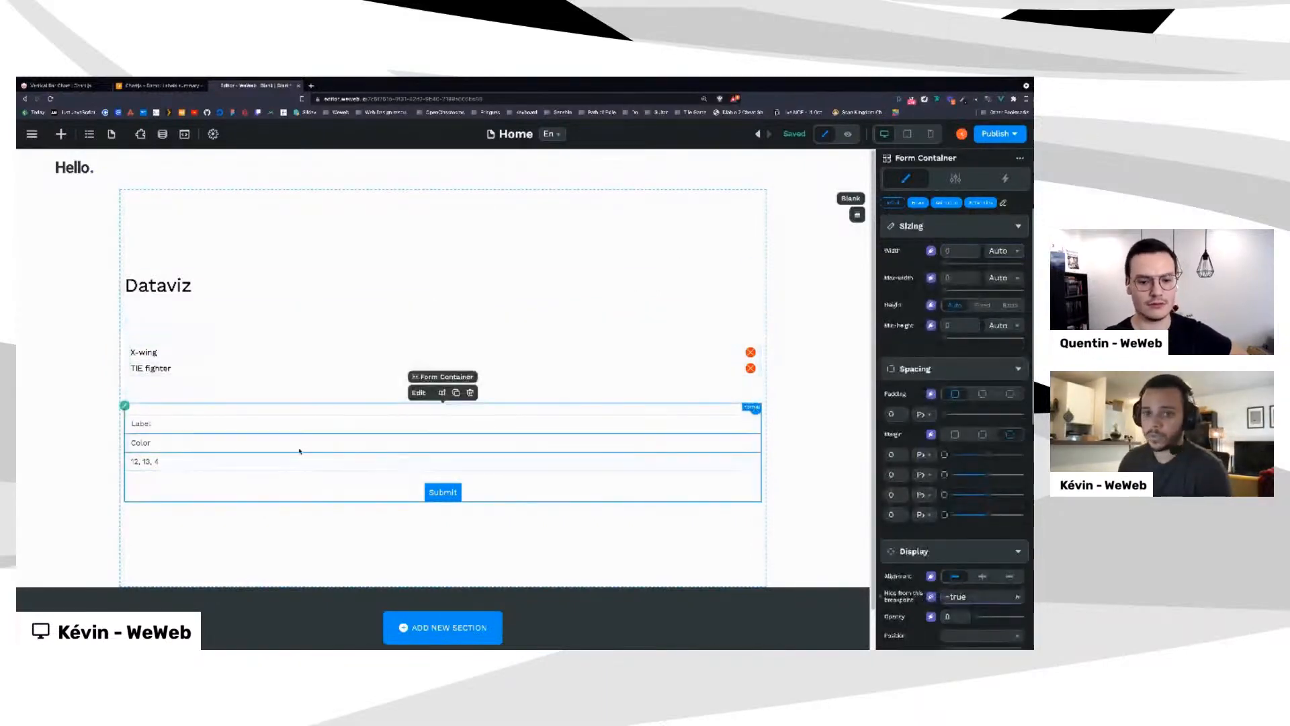
pyautogui.scroll(-1, 300, 450)
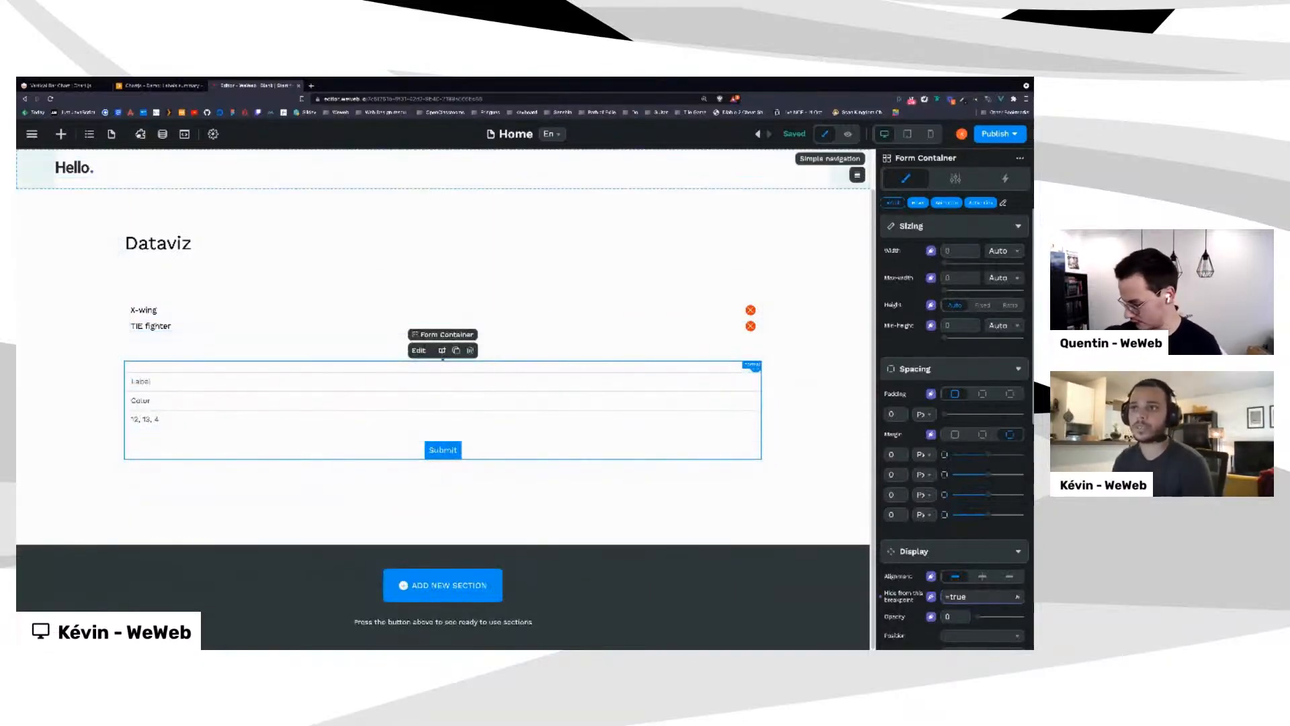
# Add the Chart.js plugin from the JS libraries and look over its bar chart documentation
pyautogui.click(140, 134)
pyautogui.click(49, 263)
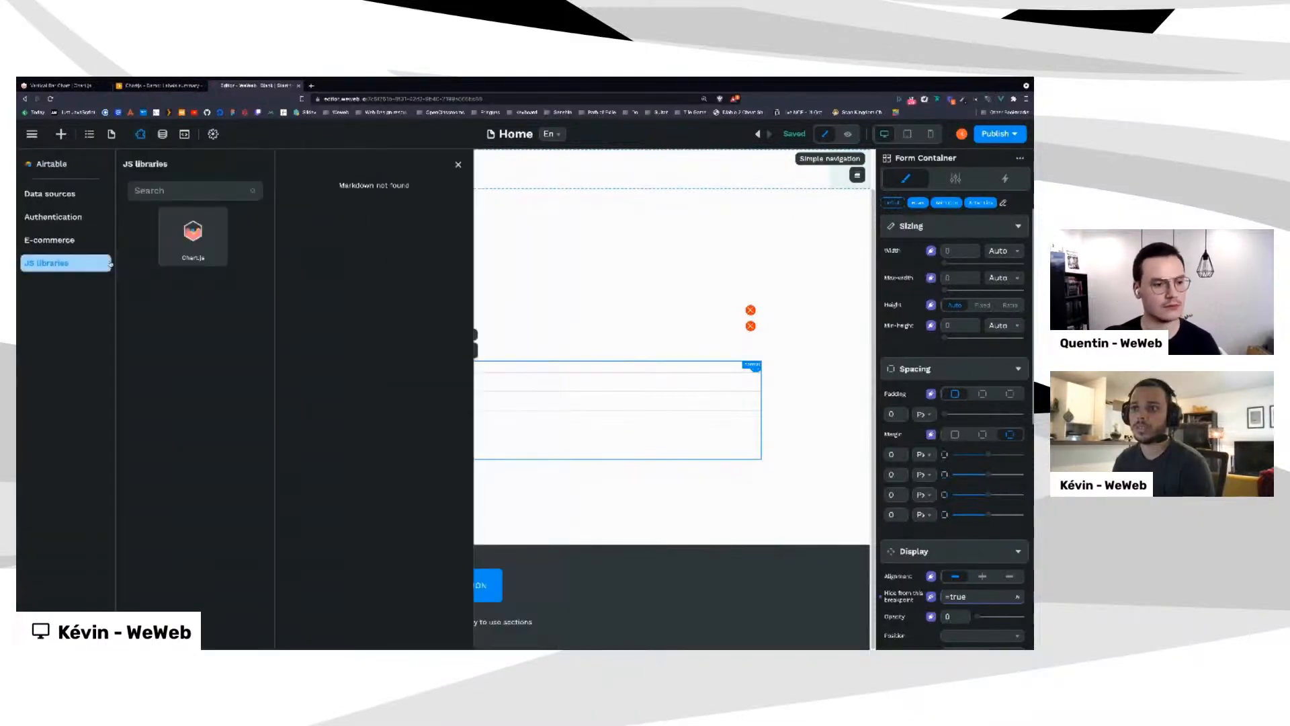
pyautogui.click(201, 233)
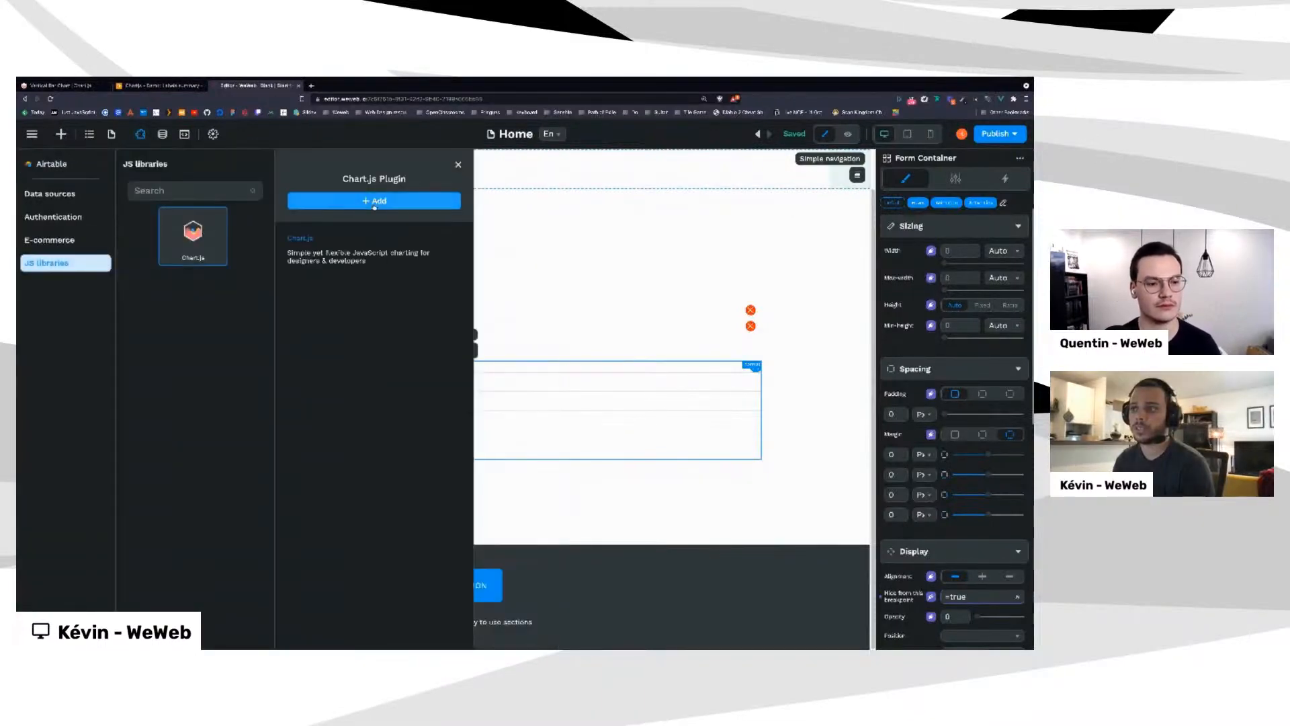
pyautogui.click(399, 202)
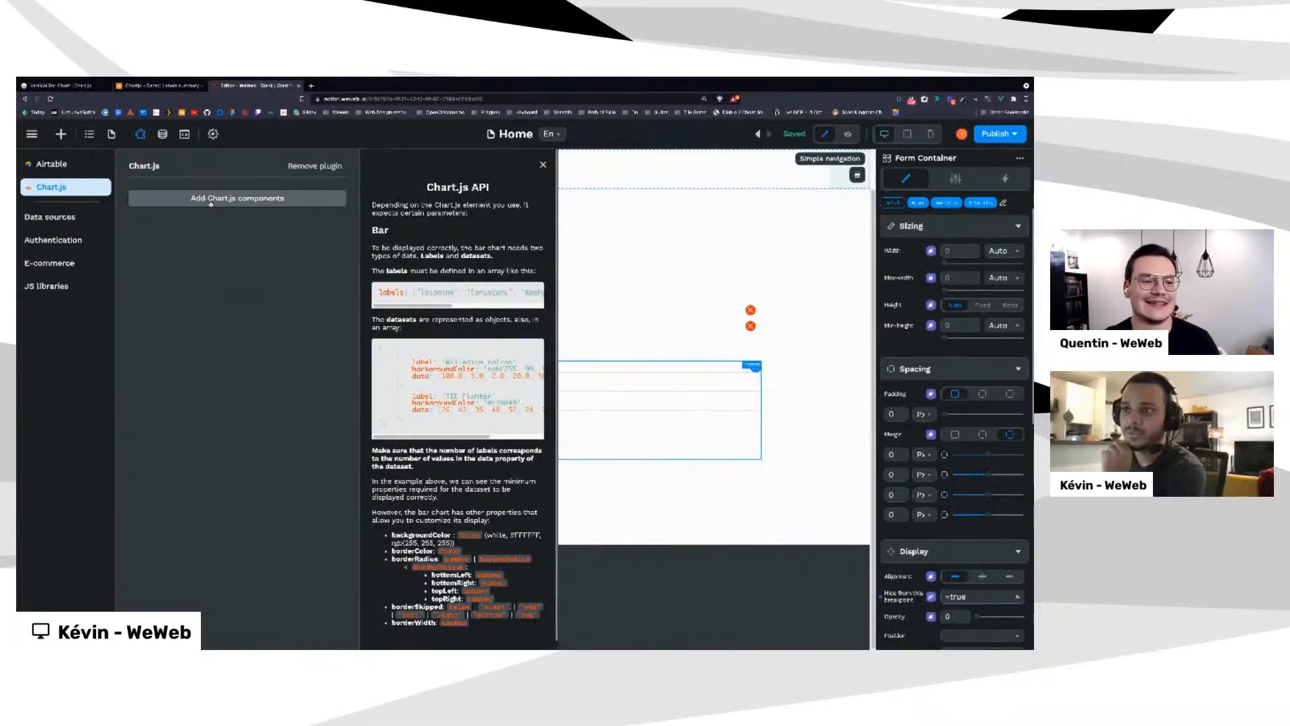
pyautogui.scroll(-1, 455, 403)
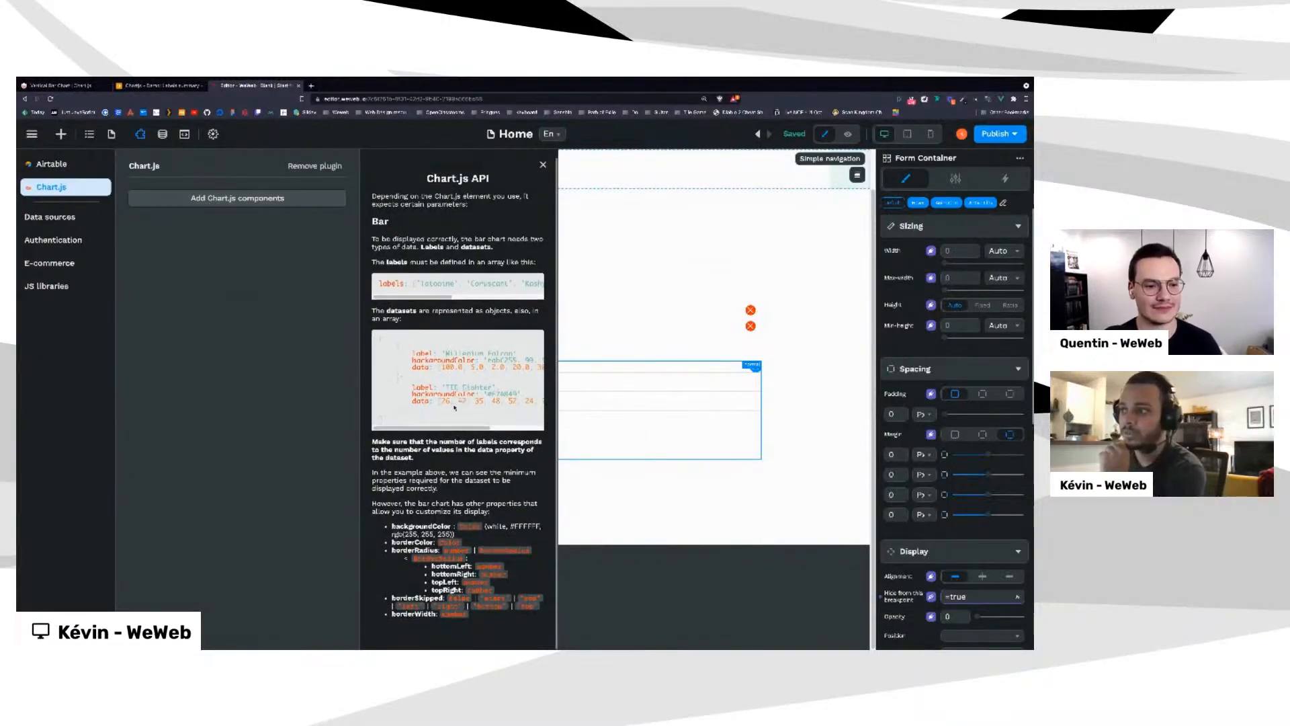
pyautogui.scroll(1, 461, 292)
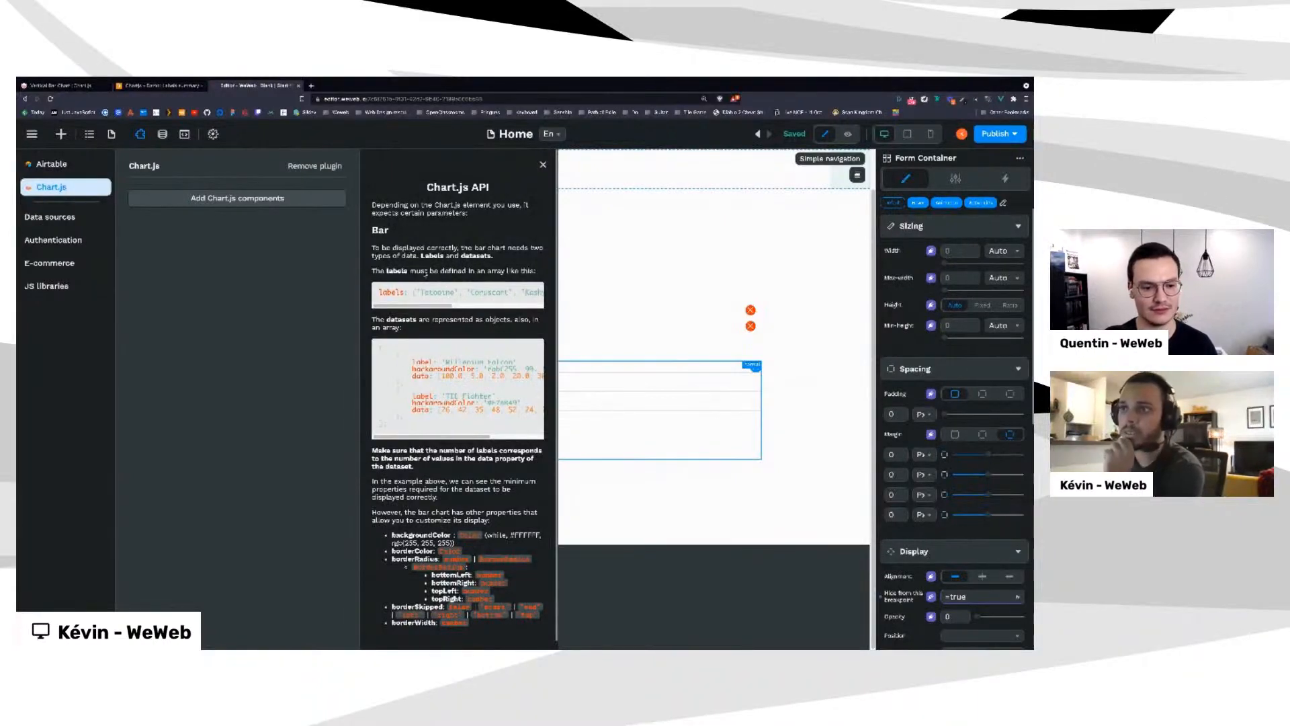
# Insert the Chart.js bar chart element below the Submit button of the Dataviz form
pyautogui.click(176, 198)
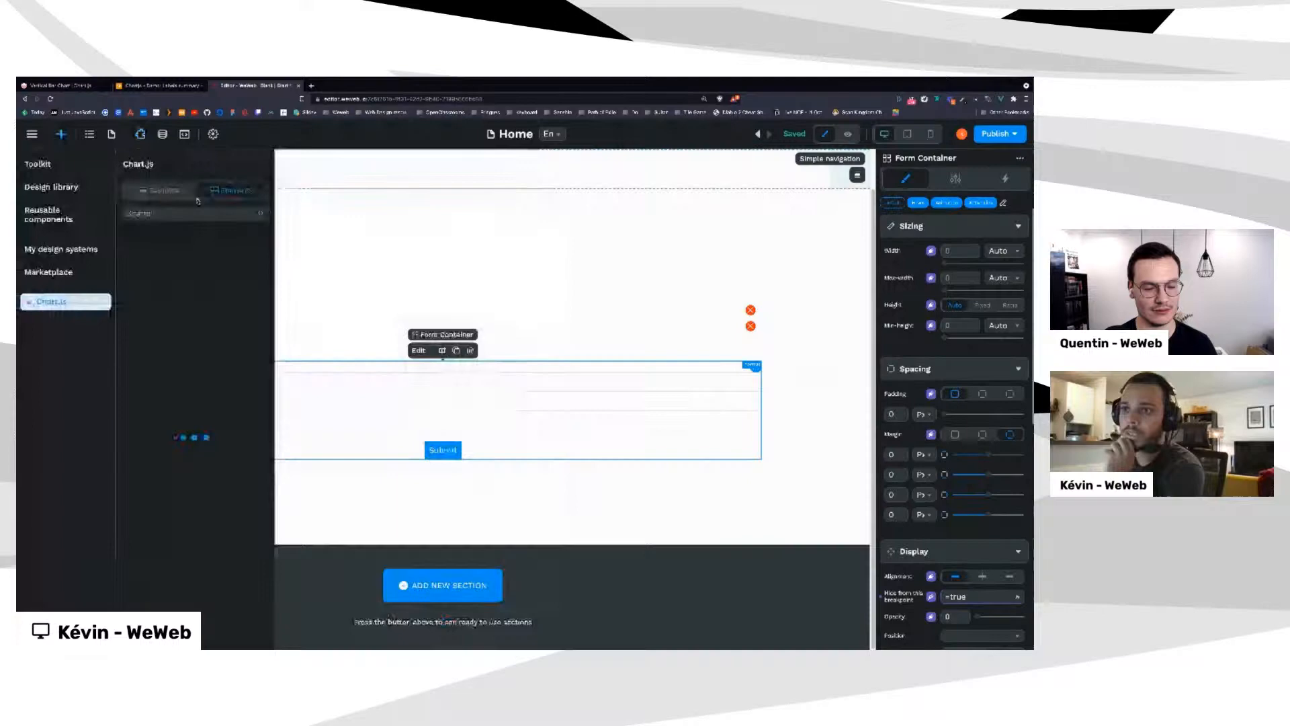
pyautogui.click(58, 166)
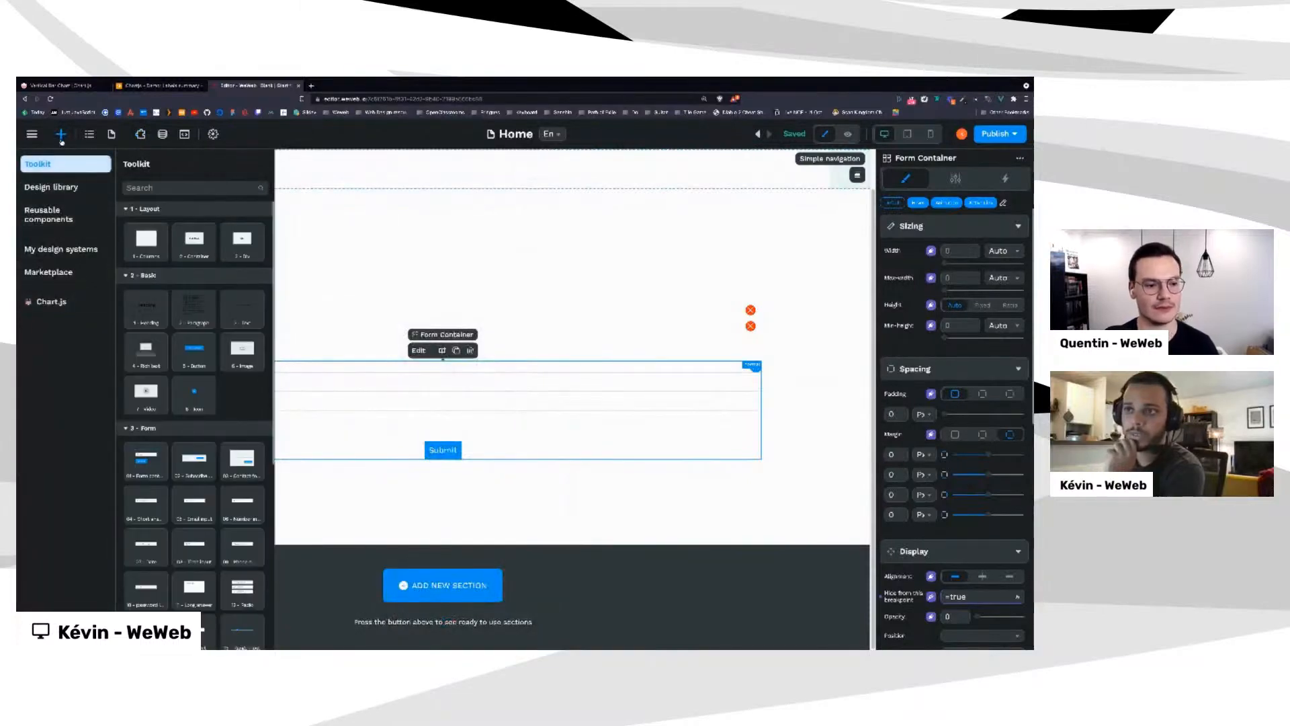
pyautogui.click(62, 135)
pyautogui.click(61, 135)
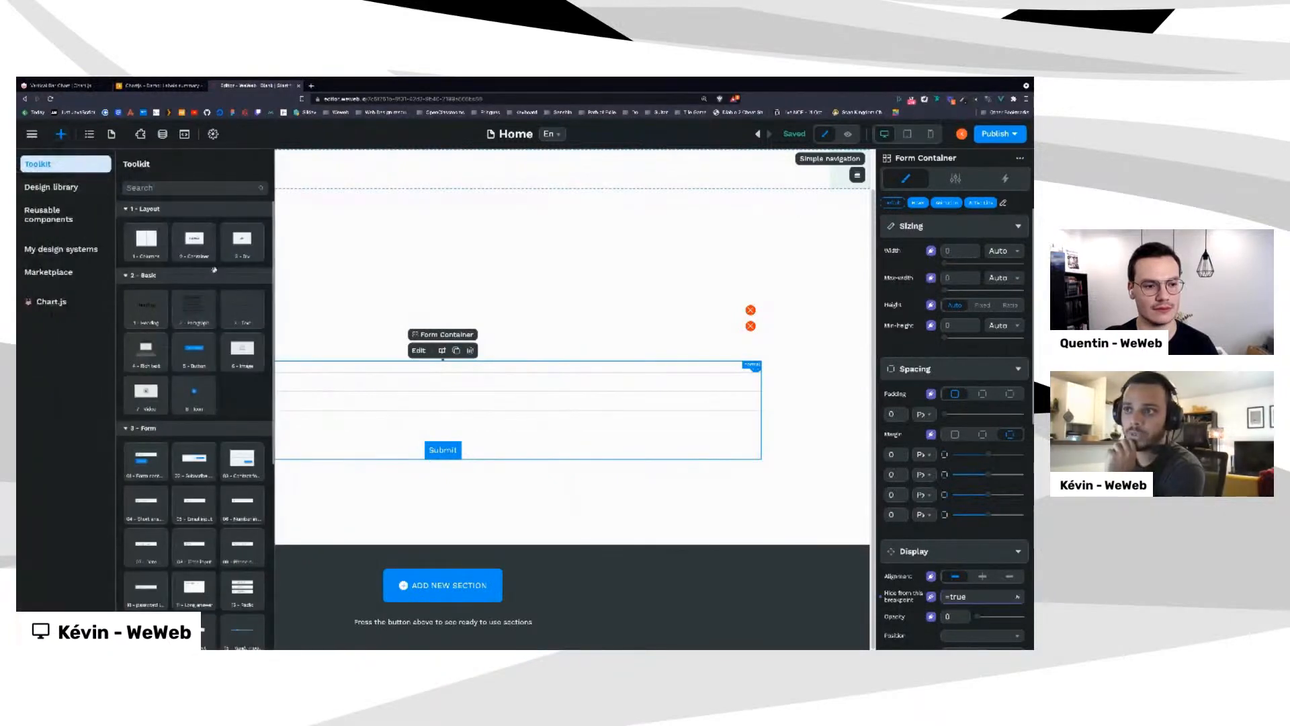
pyautogui.scroll(-1, 186, 439)
pyautogui.scroll(1, 186, 440)
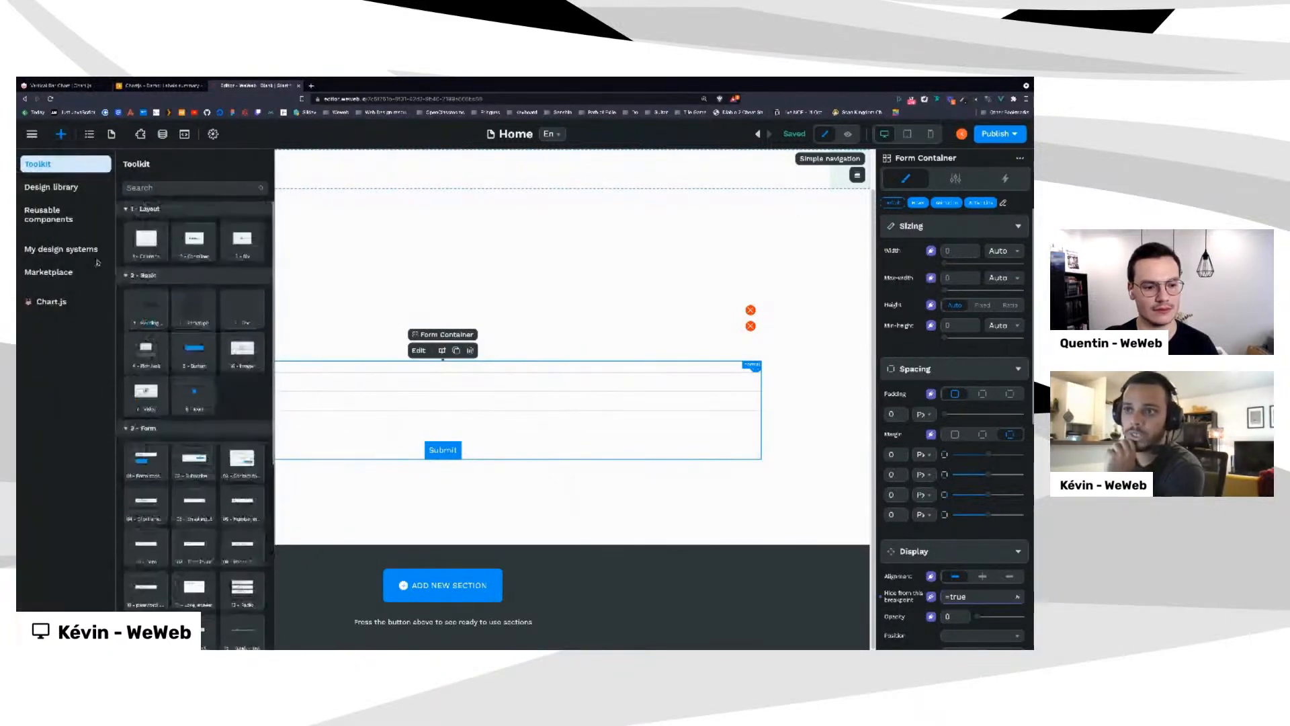
pyautogui.click(61, 304)
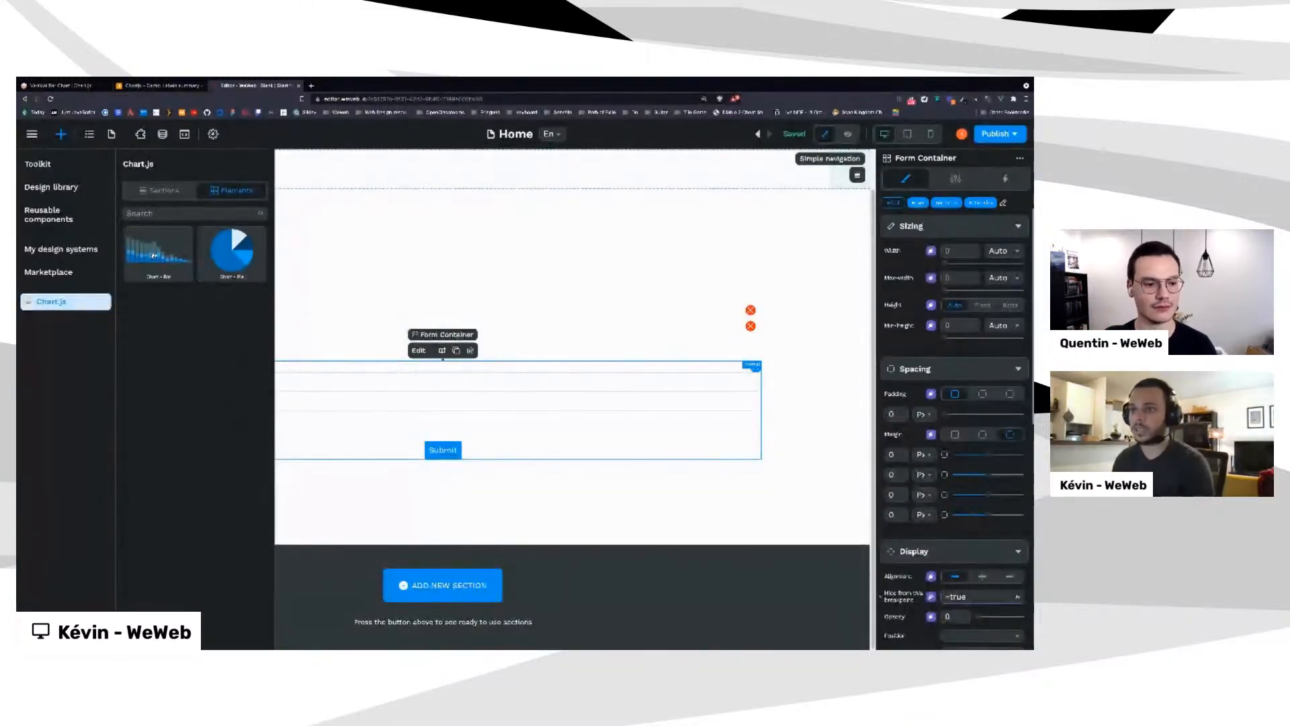
pyautogui.moveTo(165, 270); pyautogui.dragTo(340, 483)
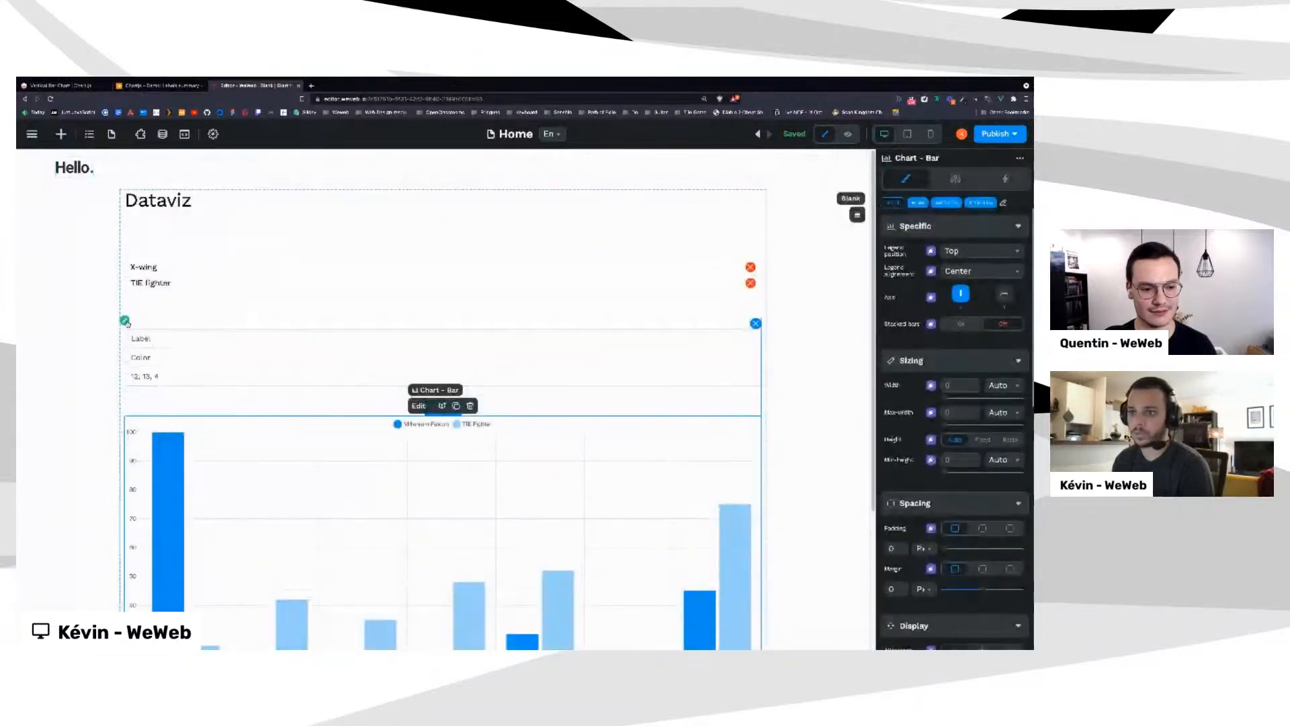
# Move the bar chart out of the Form Container to the end of the Blank section and select it
pyautogui.click(198, 395)
pyautogui.scroll(-4, 265, 444)
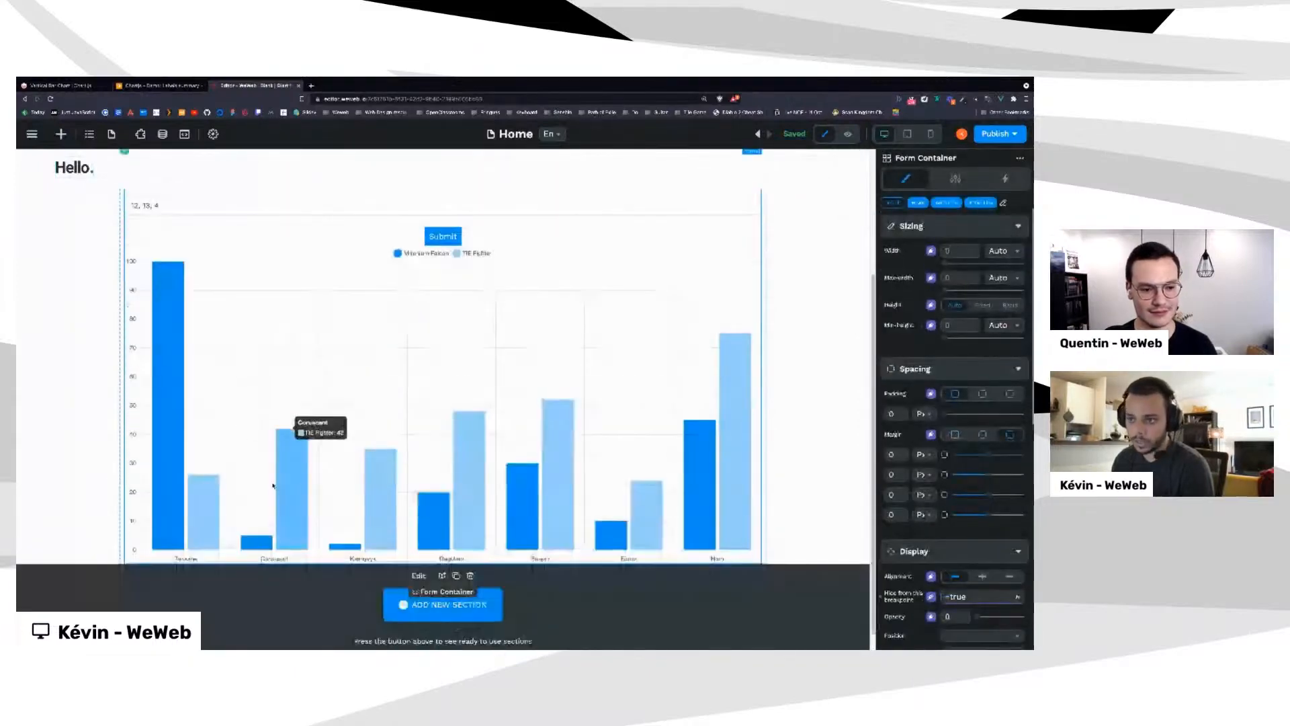
pyautogui.scroll(4, 274, 484)
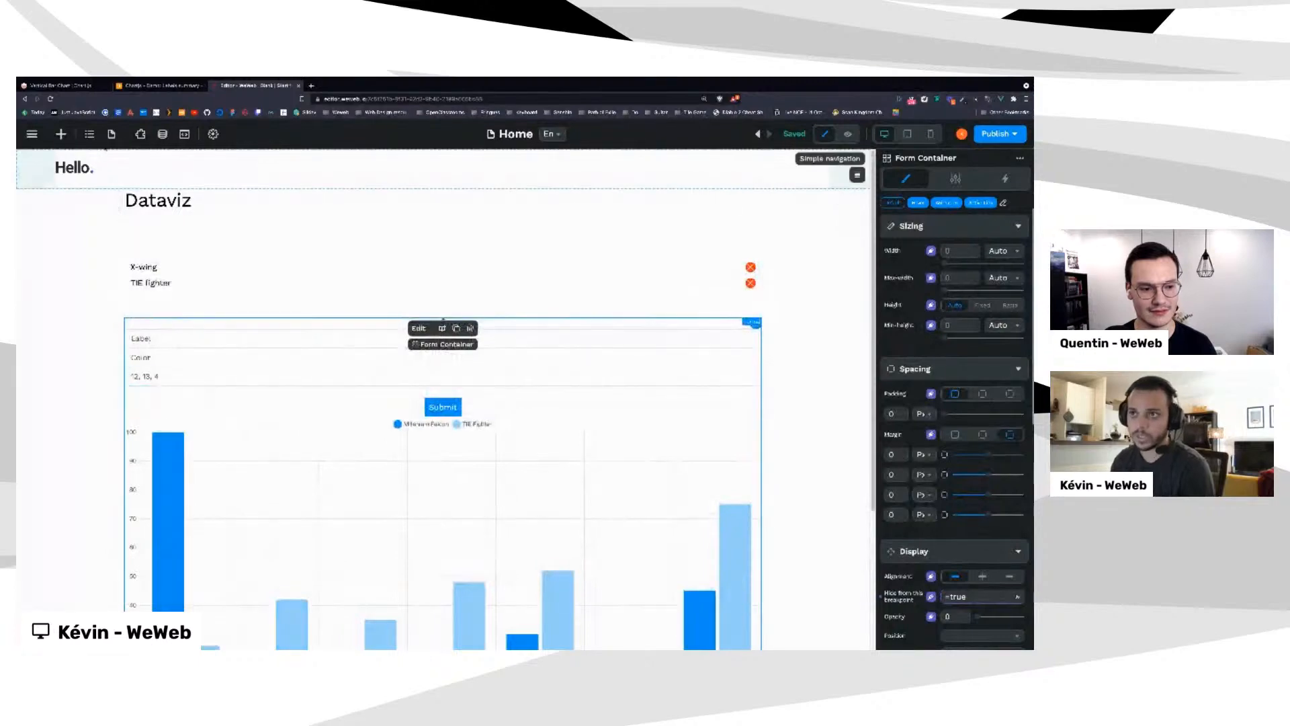
pyautogui.click(90, 136)
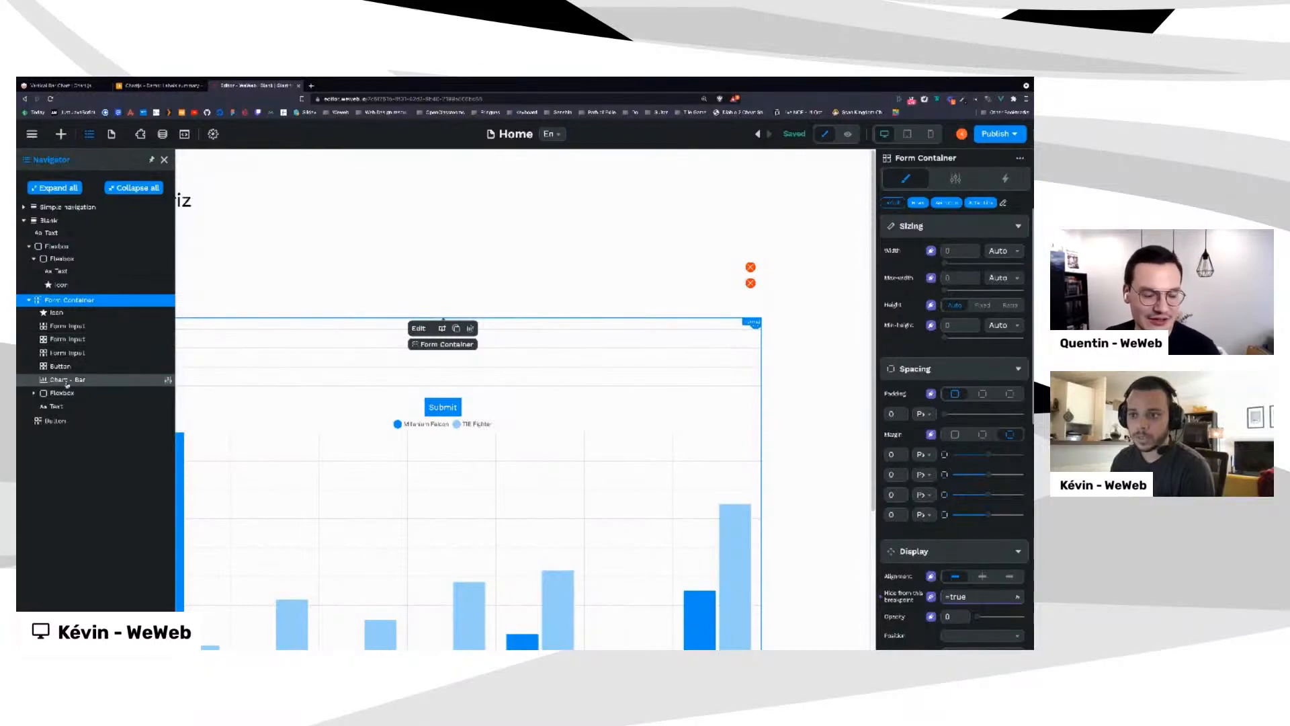
pyautogui.moveTo(66, 383); pyautogui.dragTo(82, 430)
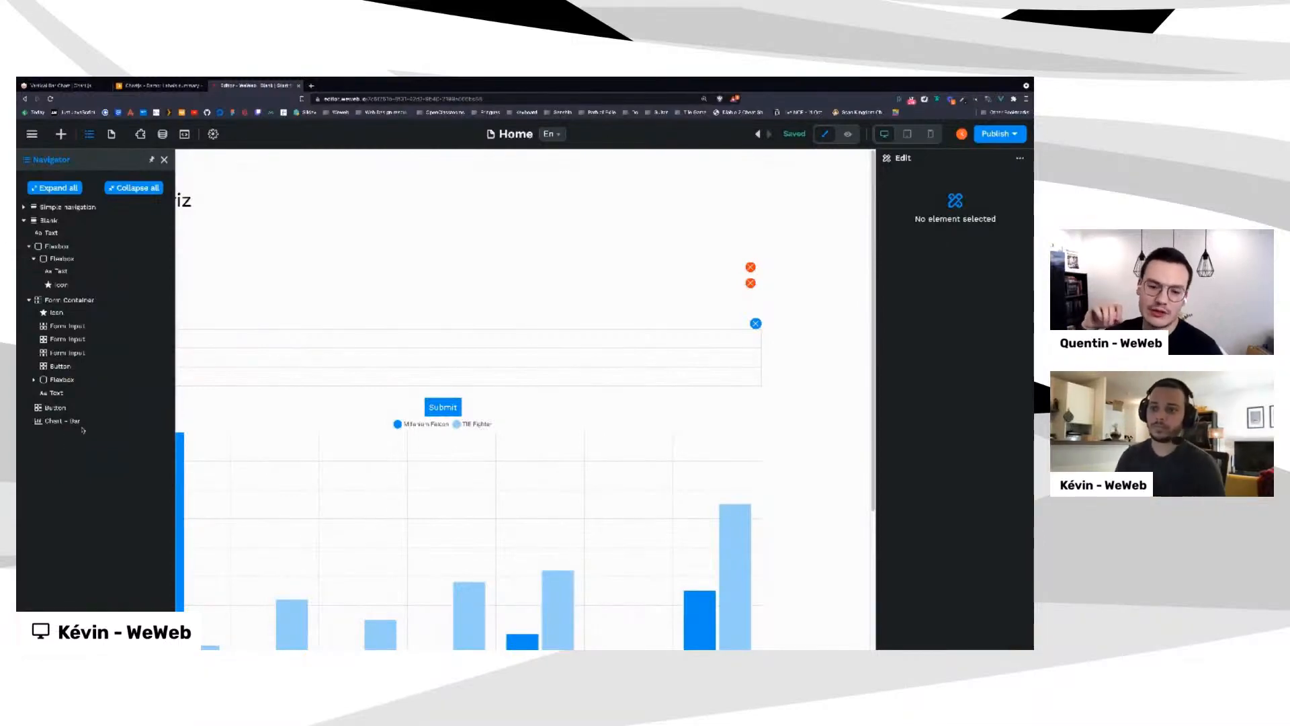
pyautogui.click(307, 426)
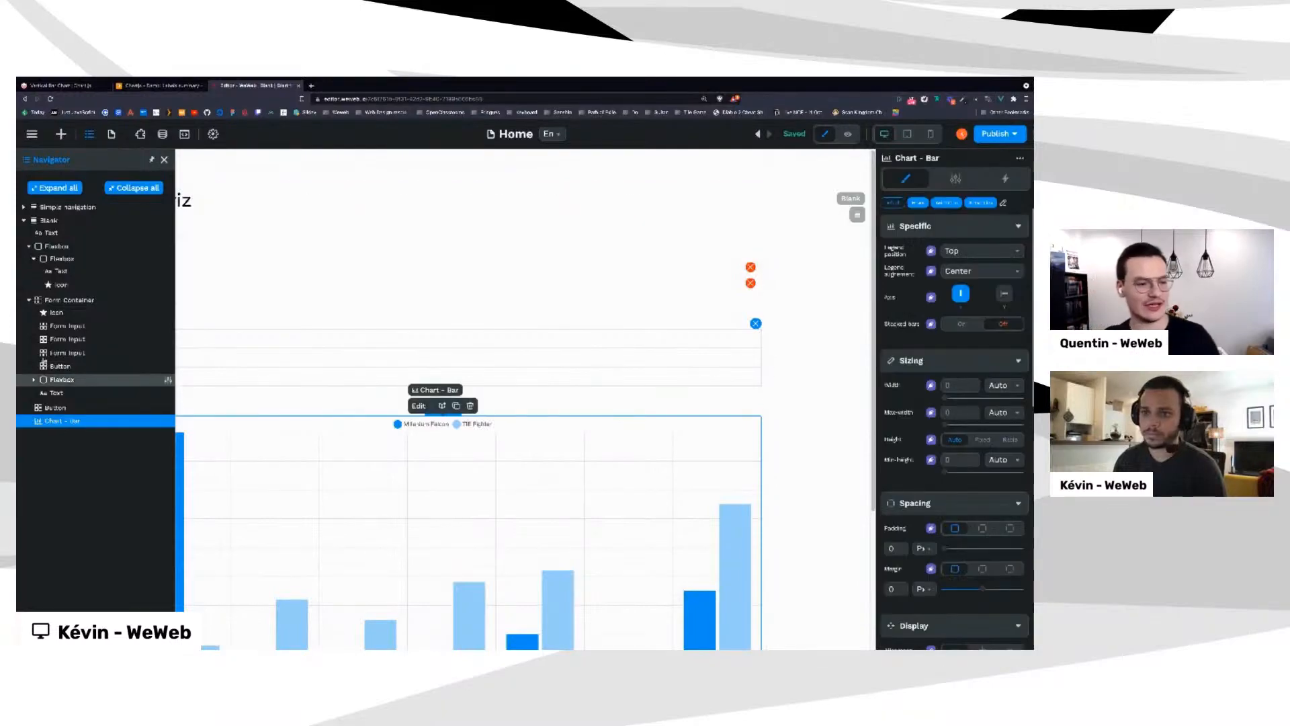
# Collapse the Form Container in the element tree and close the Navigator
pyautogui.click(35, 380)
pyautogui.click(29, 300)
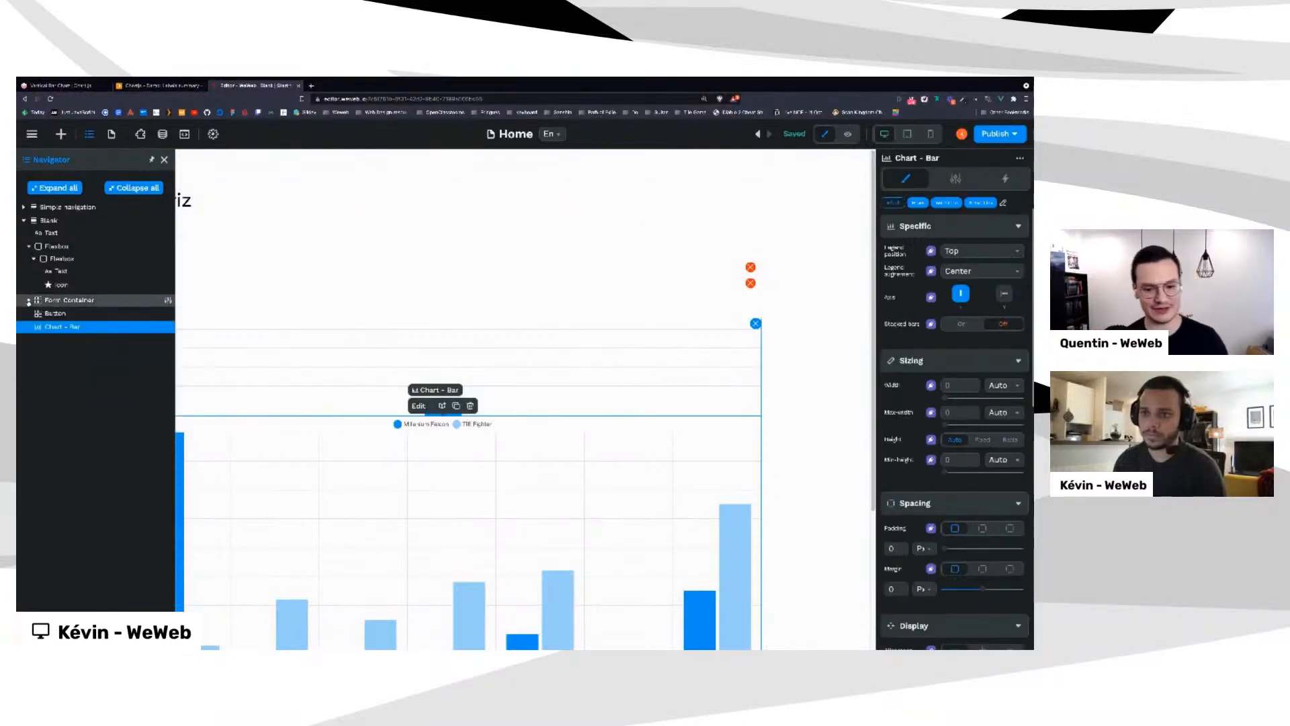
pyautogui.click(29, 301)
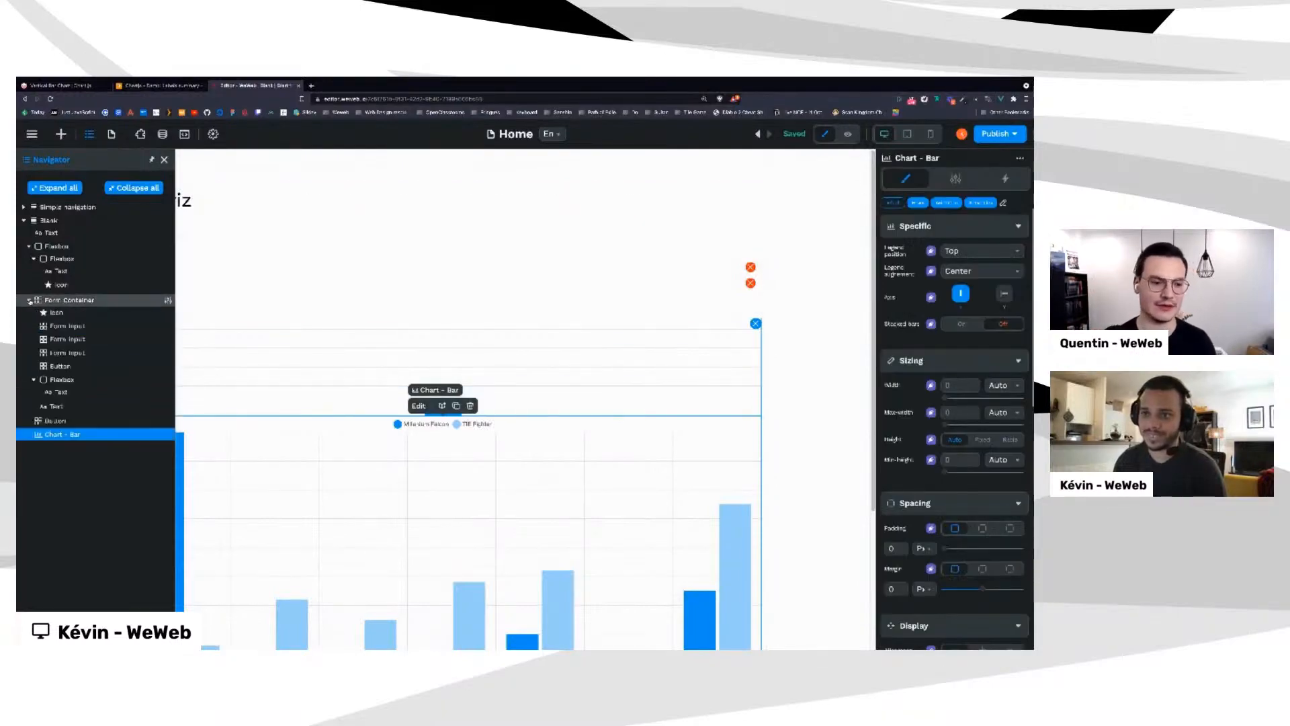
pyautogui.click(33, 380)
pyautogui.click(33, 381)
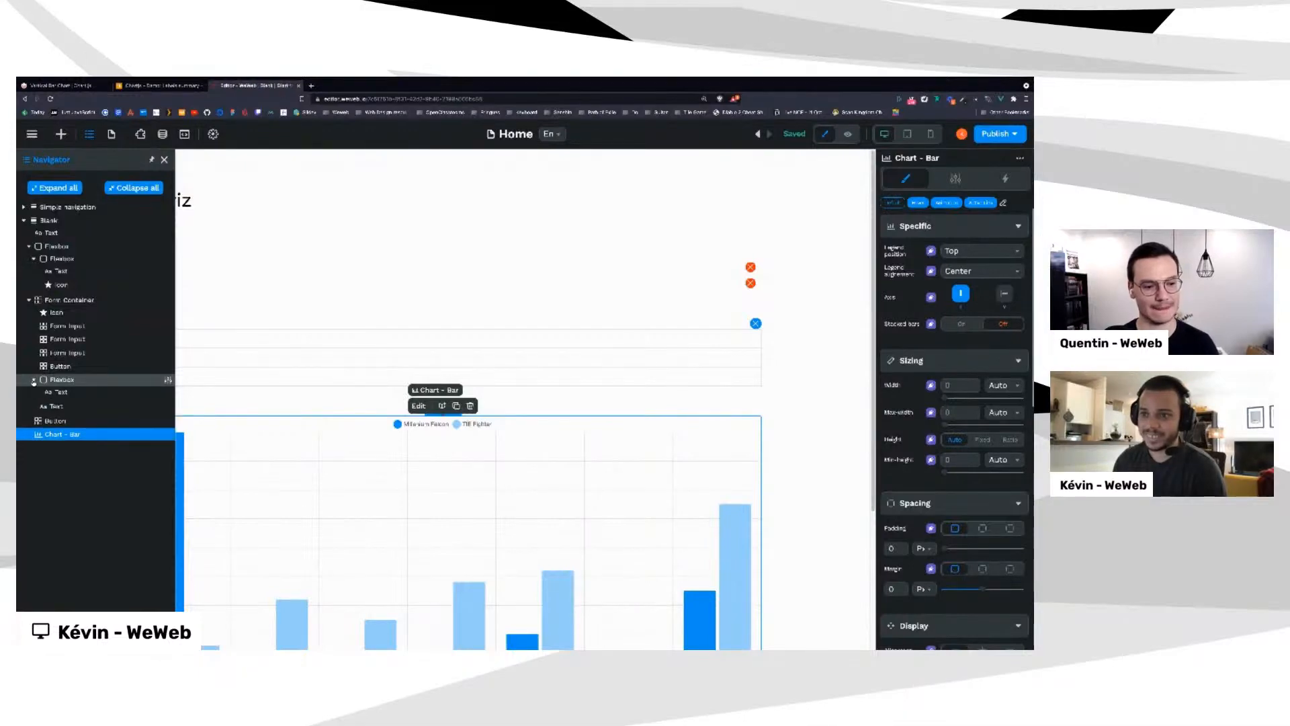
pyautogui.click(28, 301)
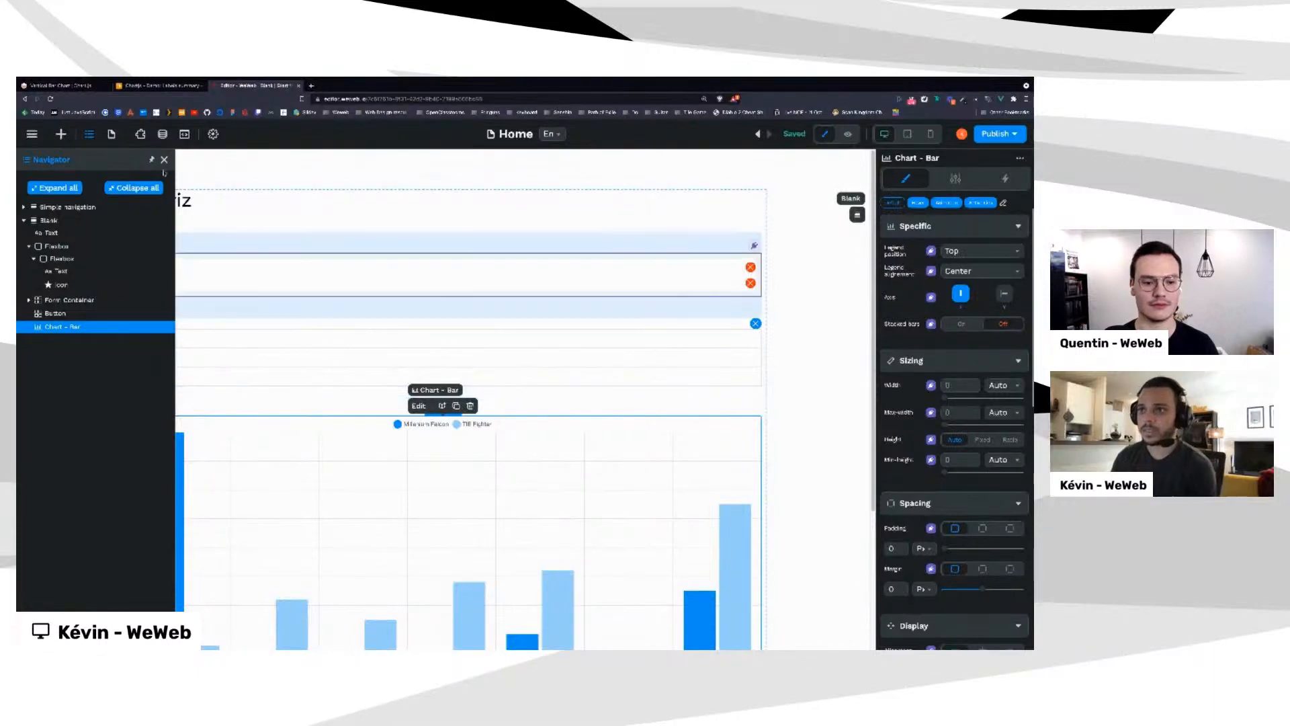
pyautogui.click(164, 160)
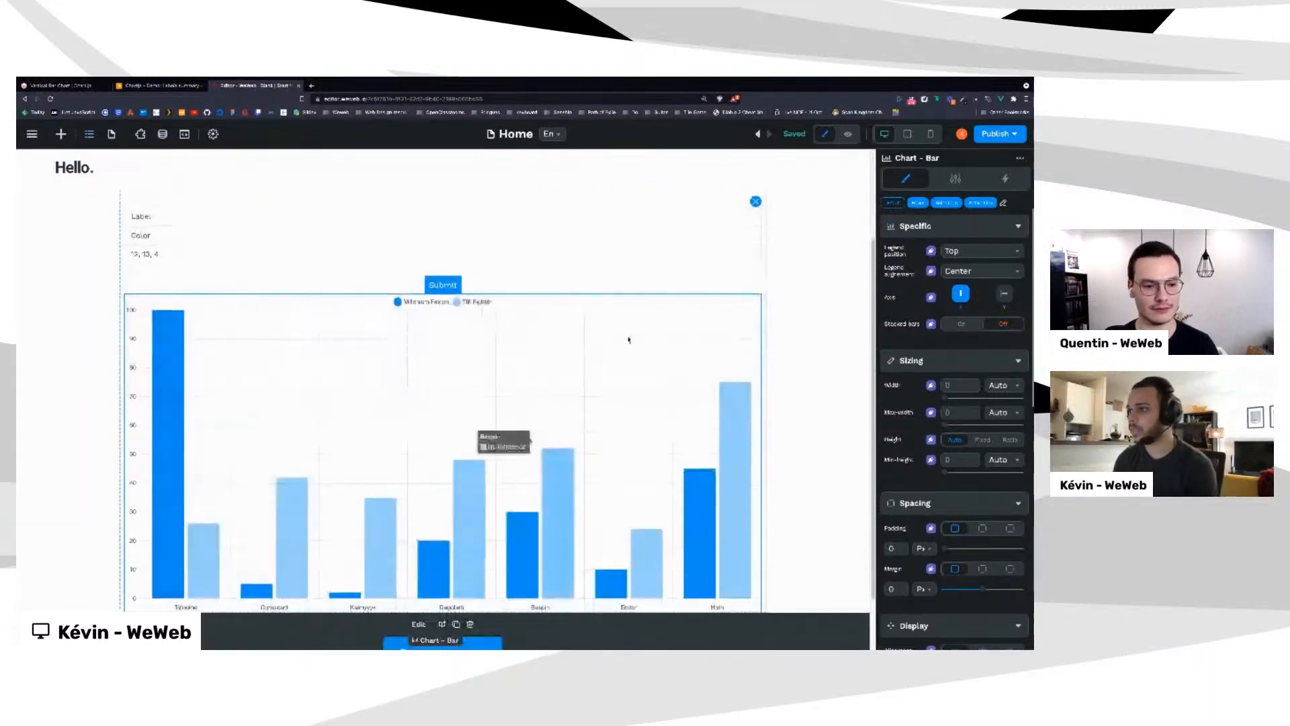
# Switch the bar chart's margin to individual sides and set its top margin to 42 px
pyautogui.click(1008, 570)
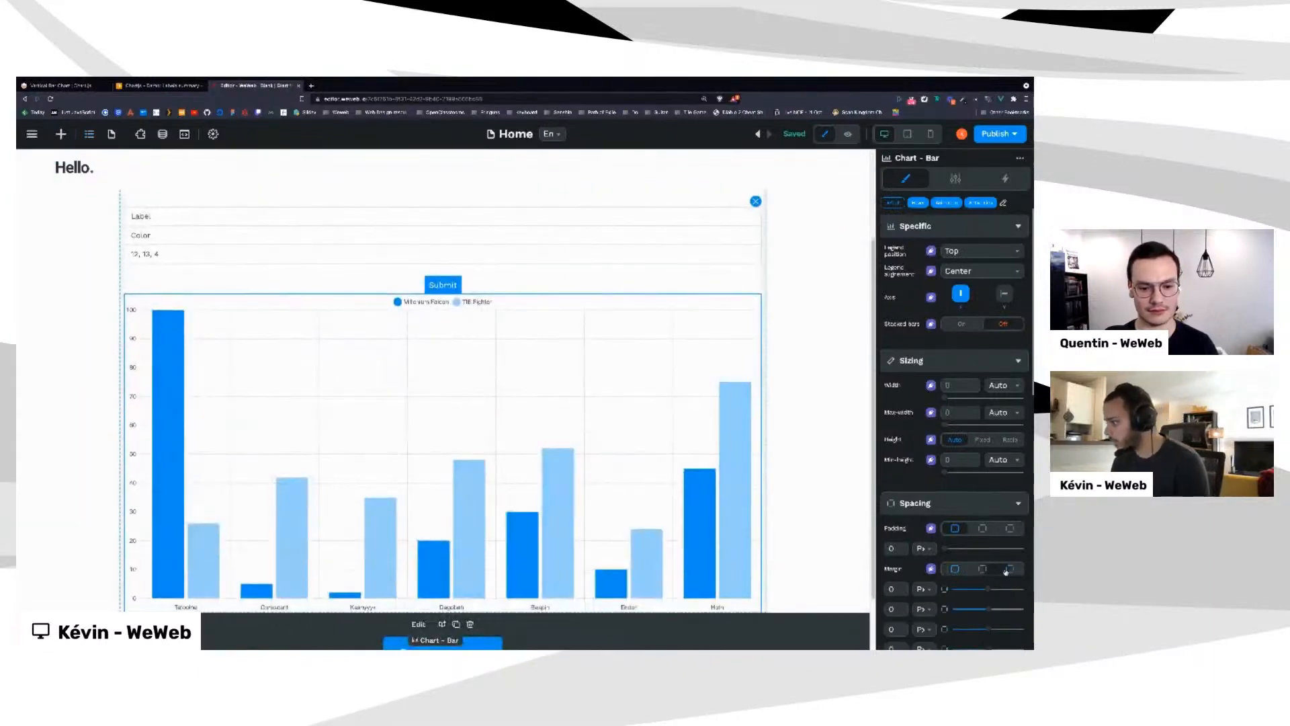
pyautogui.click(896, 589)
pyautogui.write('42')
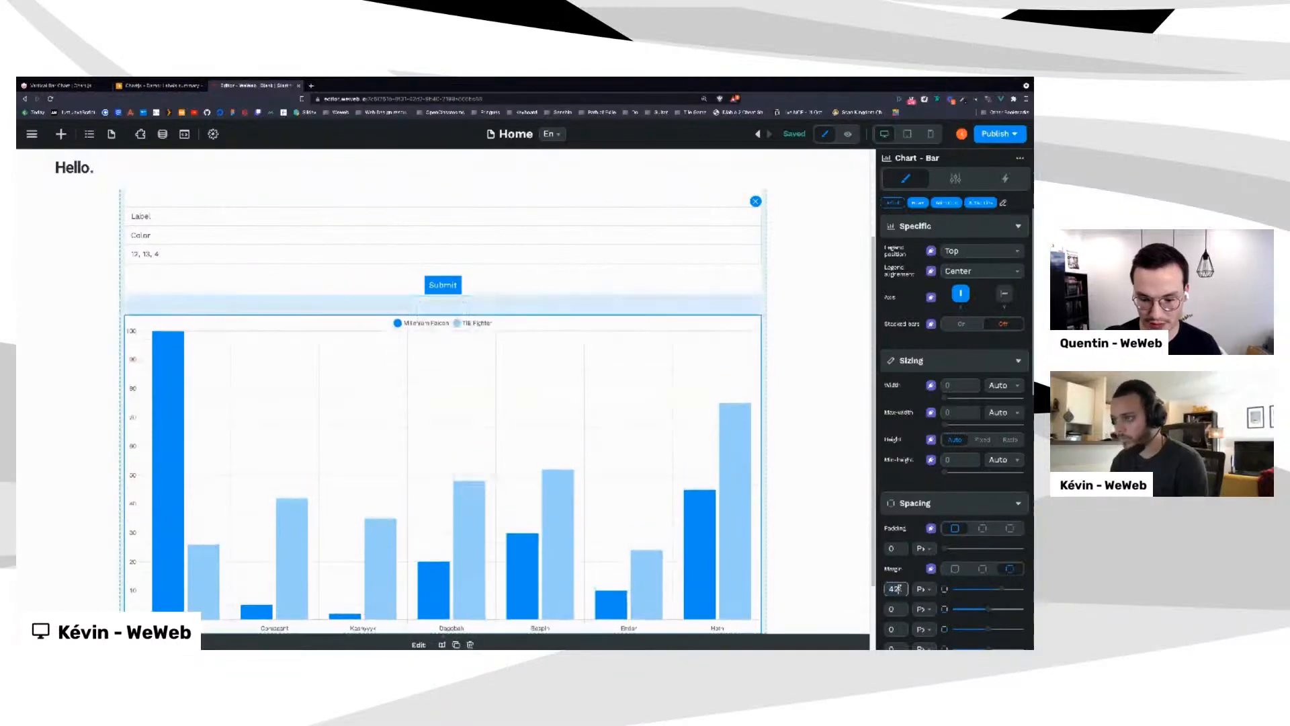
# Preview the page and open and close the Add record form to check the spacing above the bar chart
pyautogui.click(848, 137)
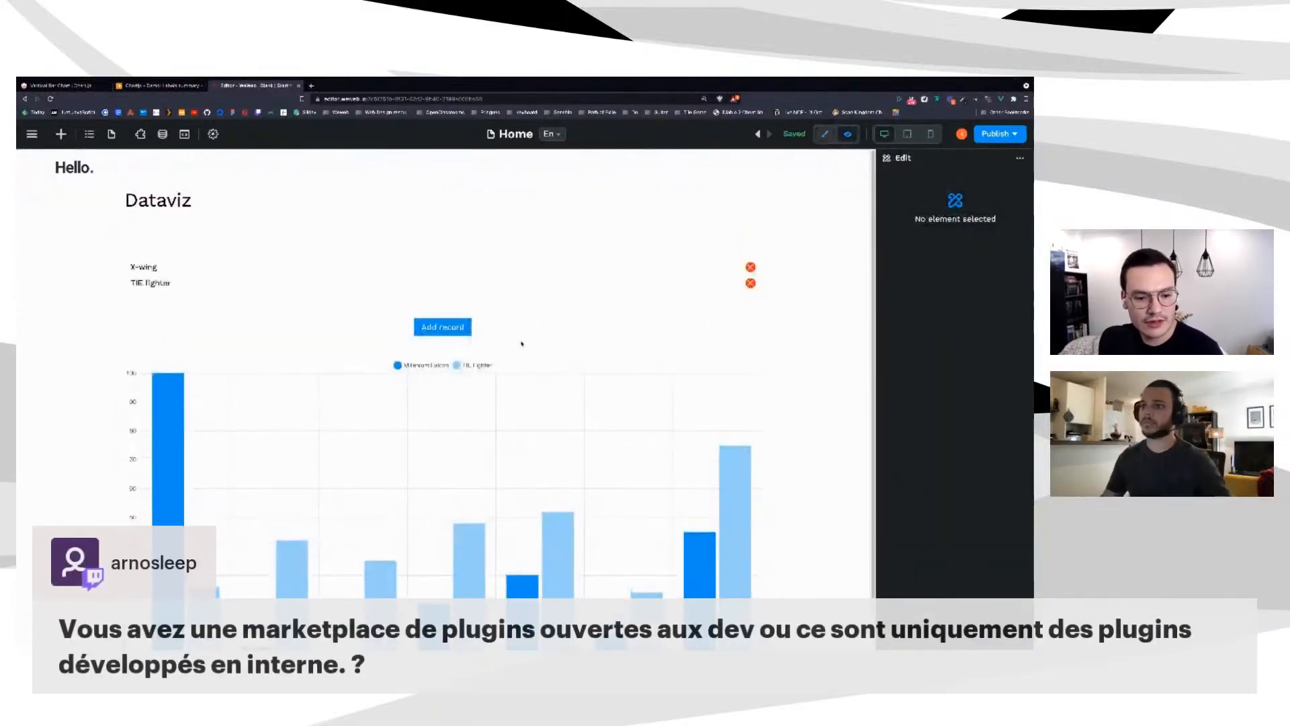
pyautogui.click(443, 327)
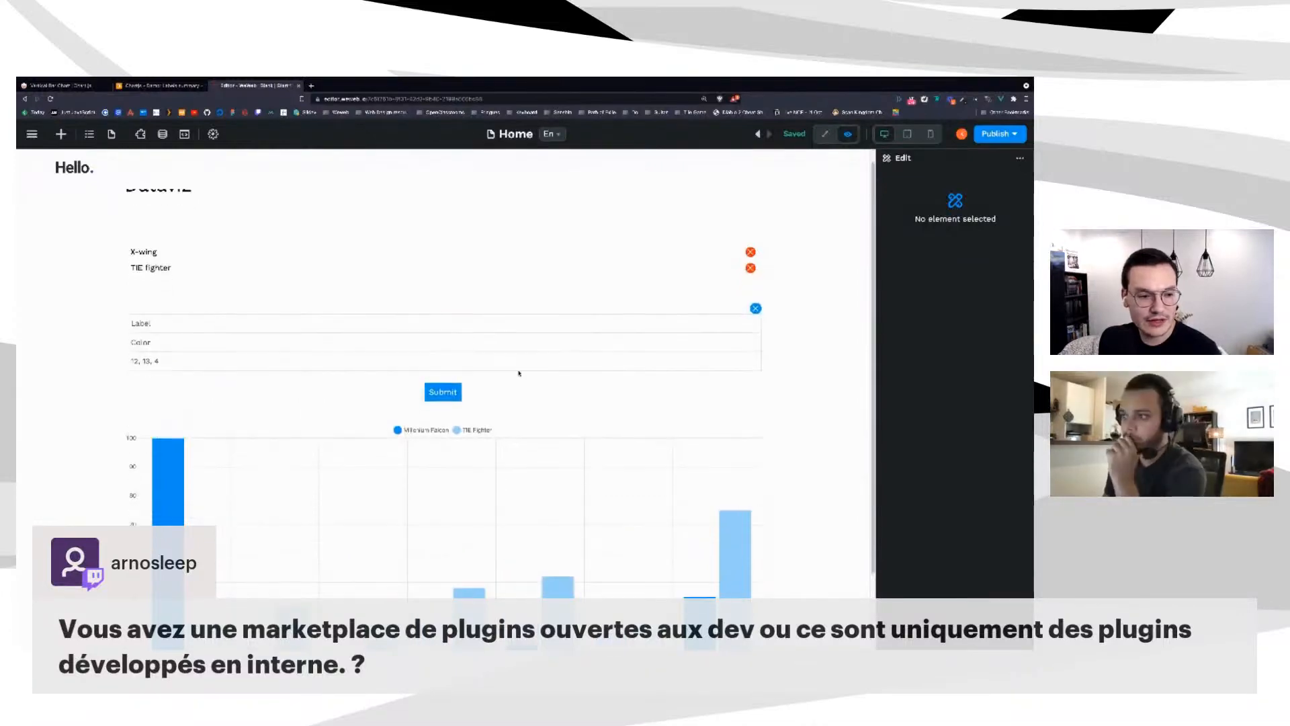
pyautogui.click(755, 323)
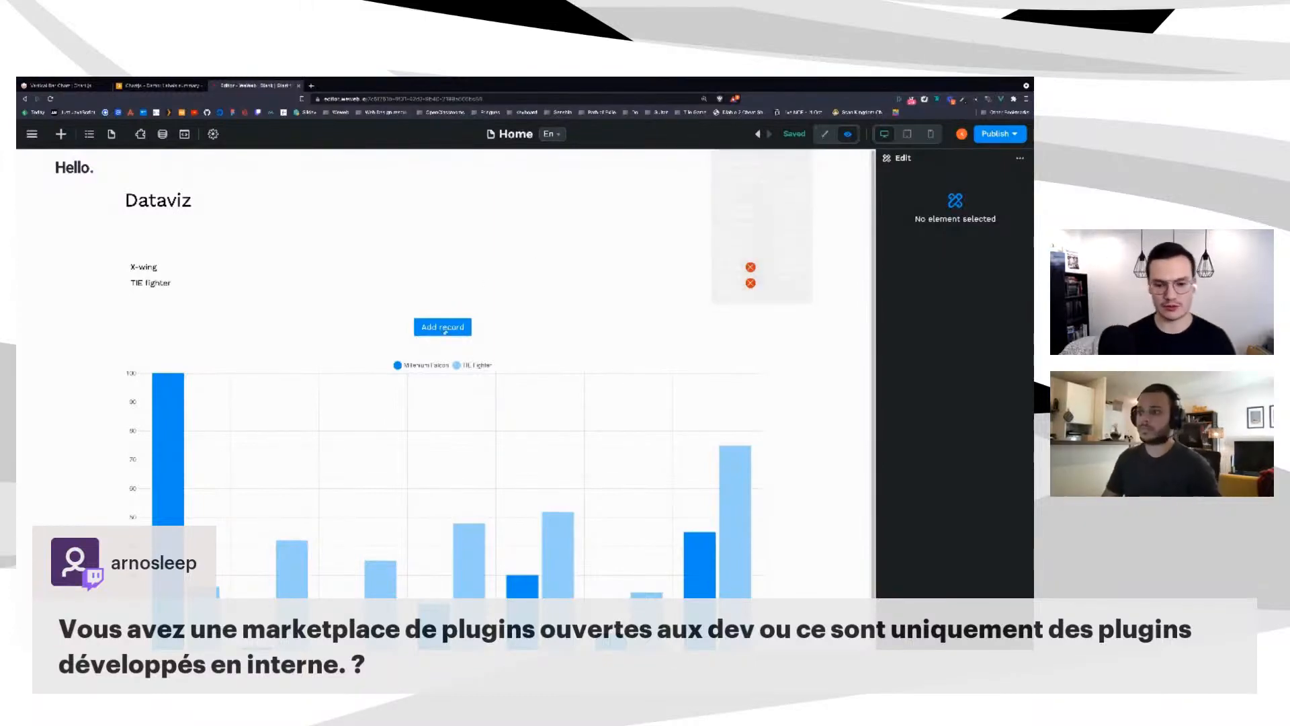
pyautogui.scroll(-1, 530, 340)
pyautogui.scroll(-1, 508, 349)
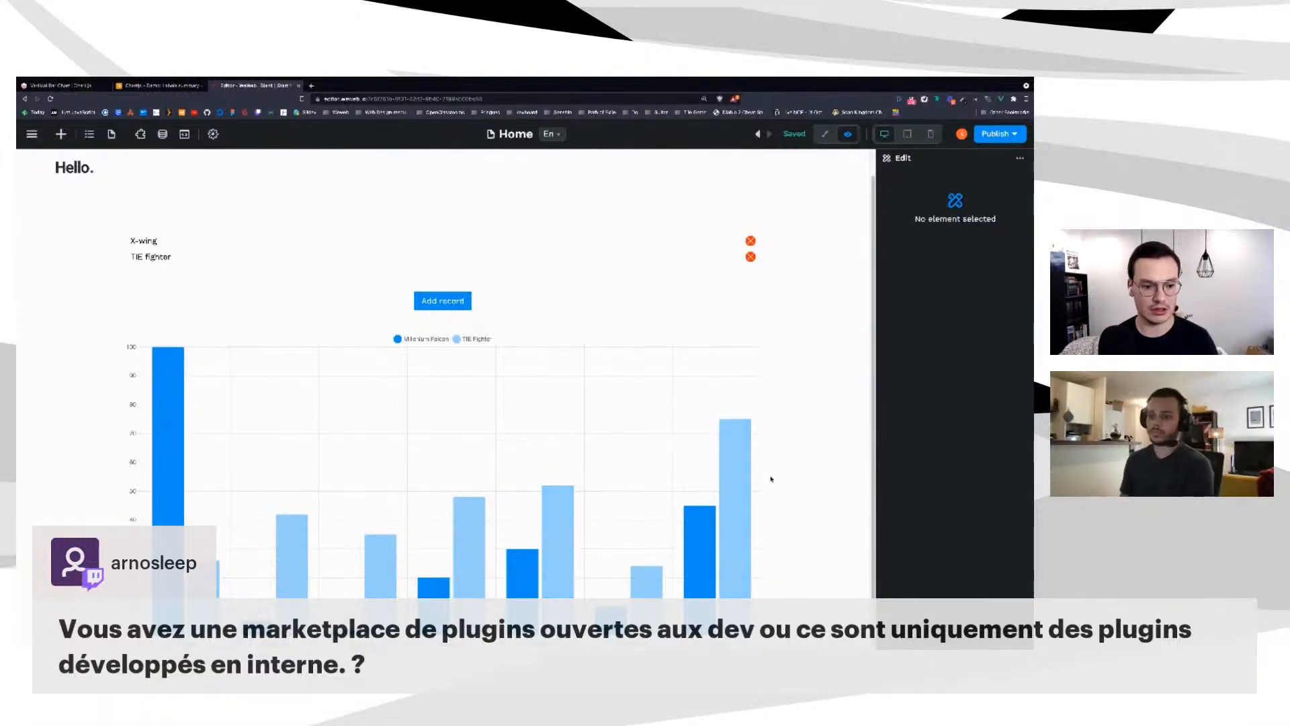
# Return to editing, select the bar chart and set its bottom margin to 124 px
pyautogui.click(825, 134)
pyautogui.click(680, 428)
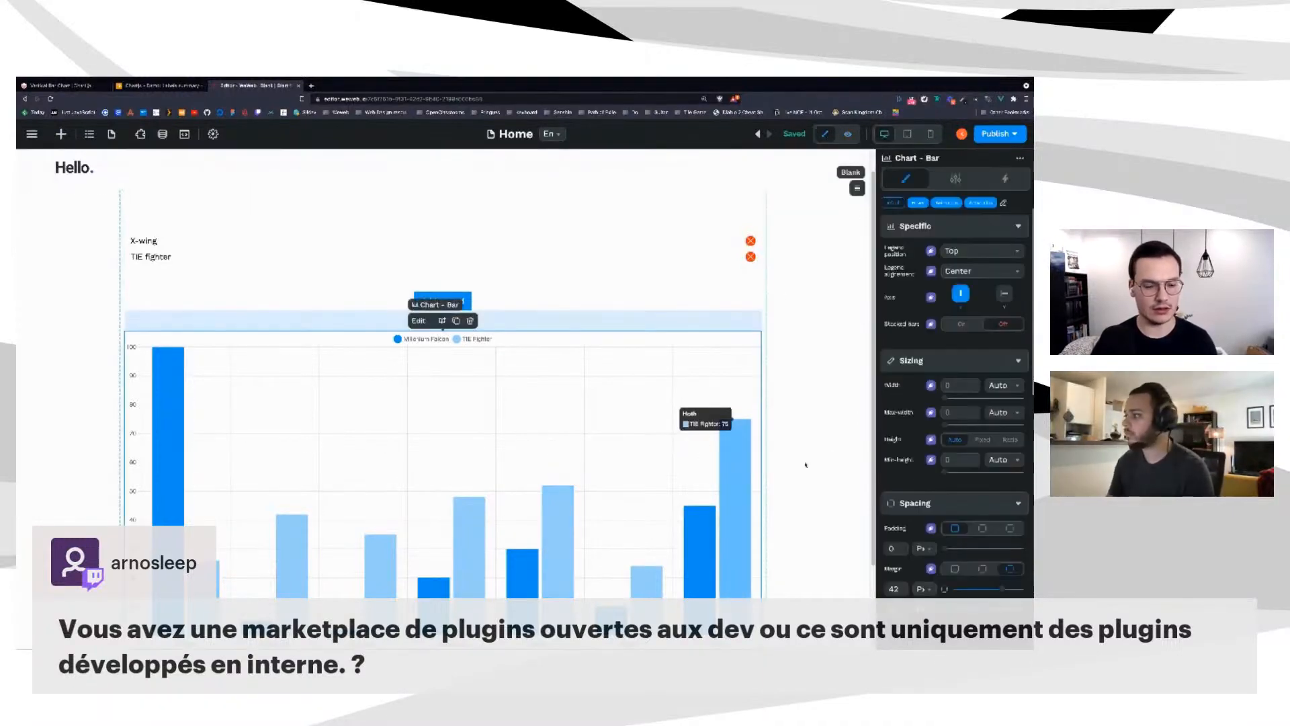
pyautogui.scroll(-3, 921, 525)
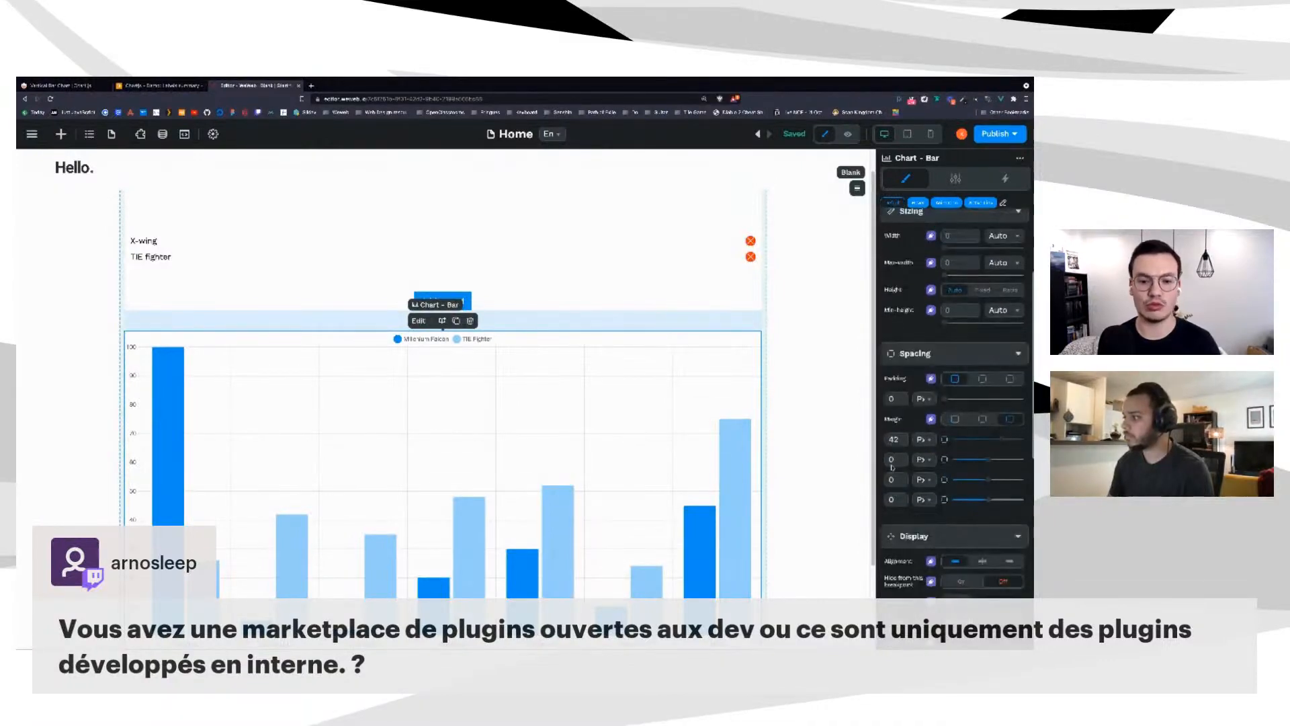
pyautogui.click(893, 459)
pyautogui.write('124')
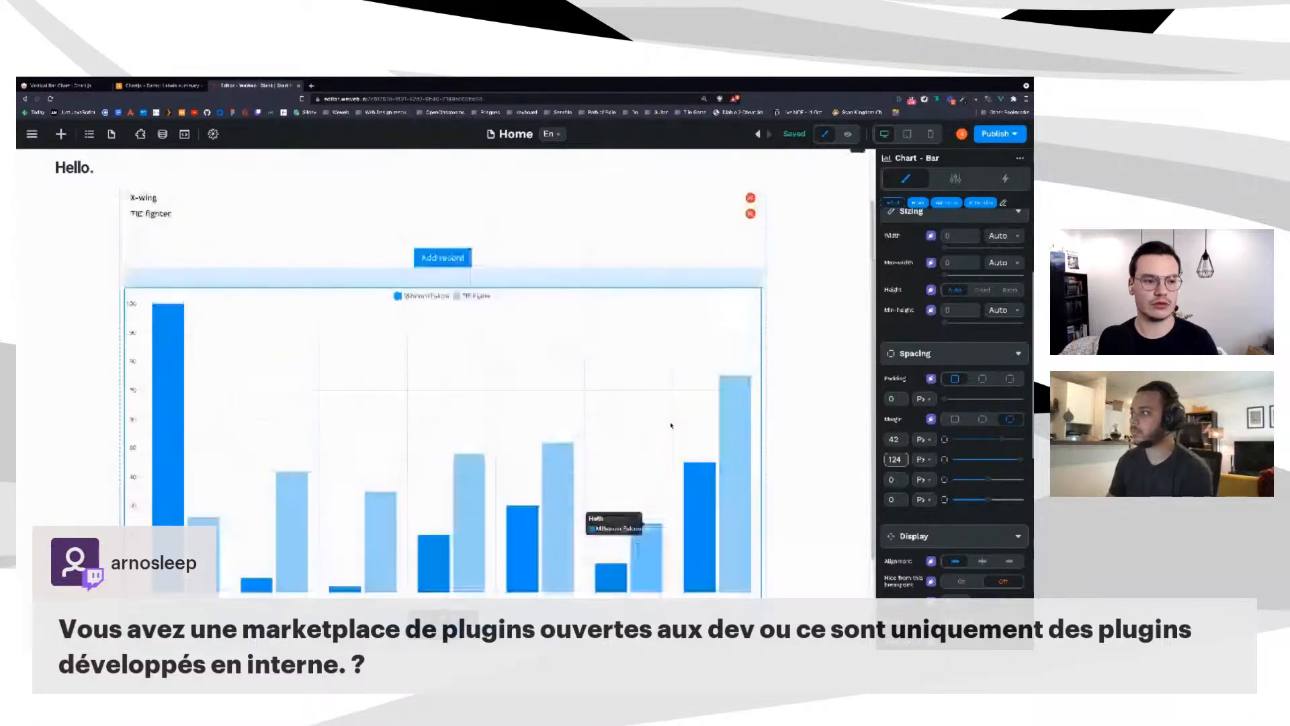
# Preview the Dataviz page and examine the layout of the record list and bar chart
pyautogui.click(848, 135)
pyautogui.scroll(1, 492, 323)
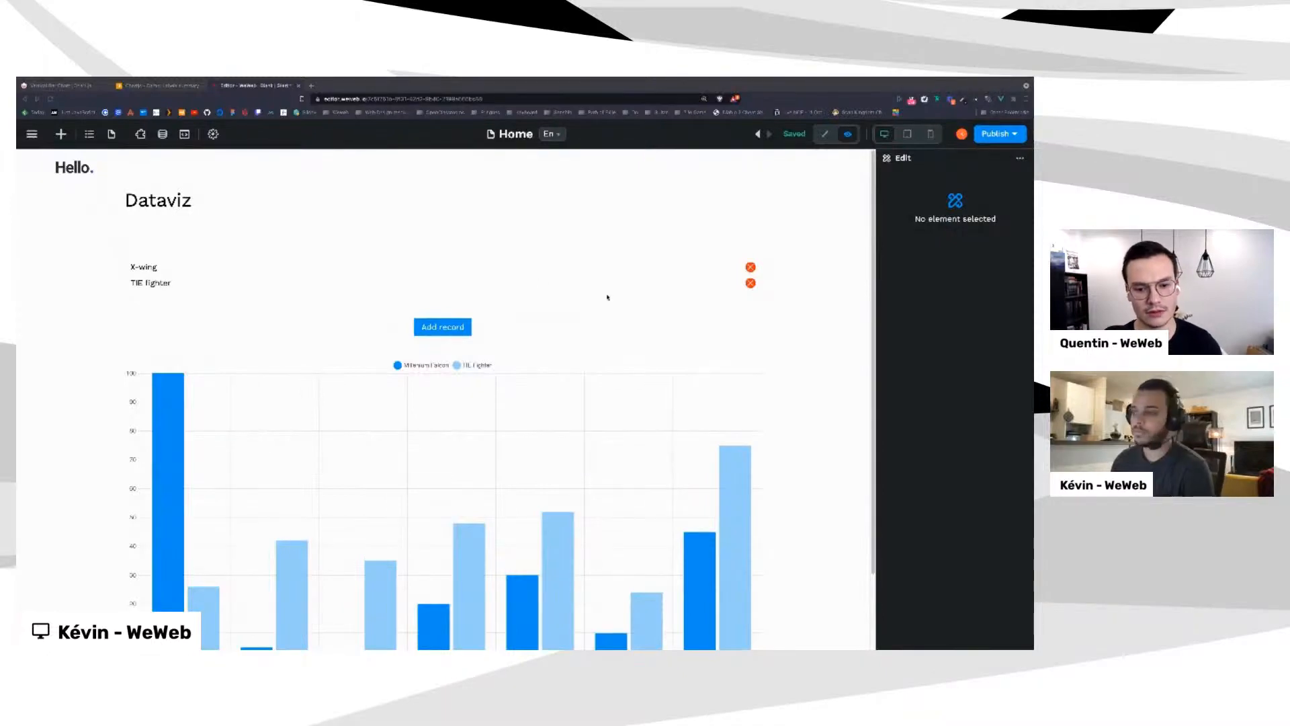
pyautogui.click(642, 314)
pyautogui.scroll(-2, 642, 314)
pyautogui.scroll(1, 643, 315)
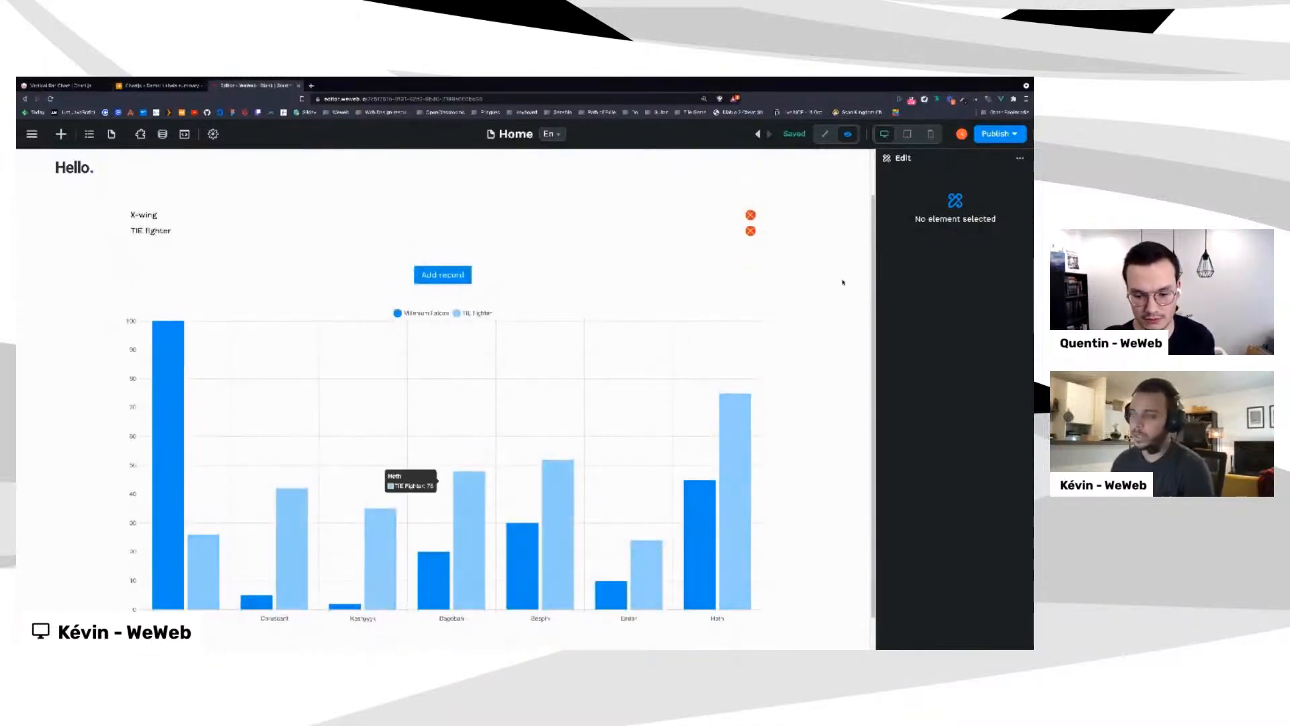
# Return to editing, try the horizontal axis and stacked bars on the bar chart, and restore vertical, unstacked bars
pyautogui.click(824, 134)
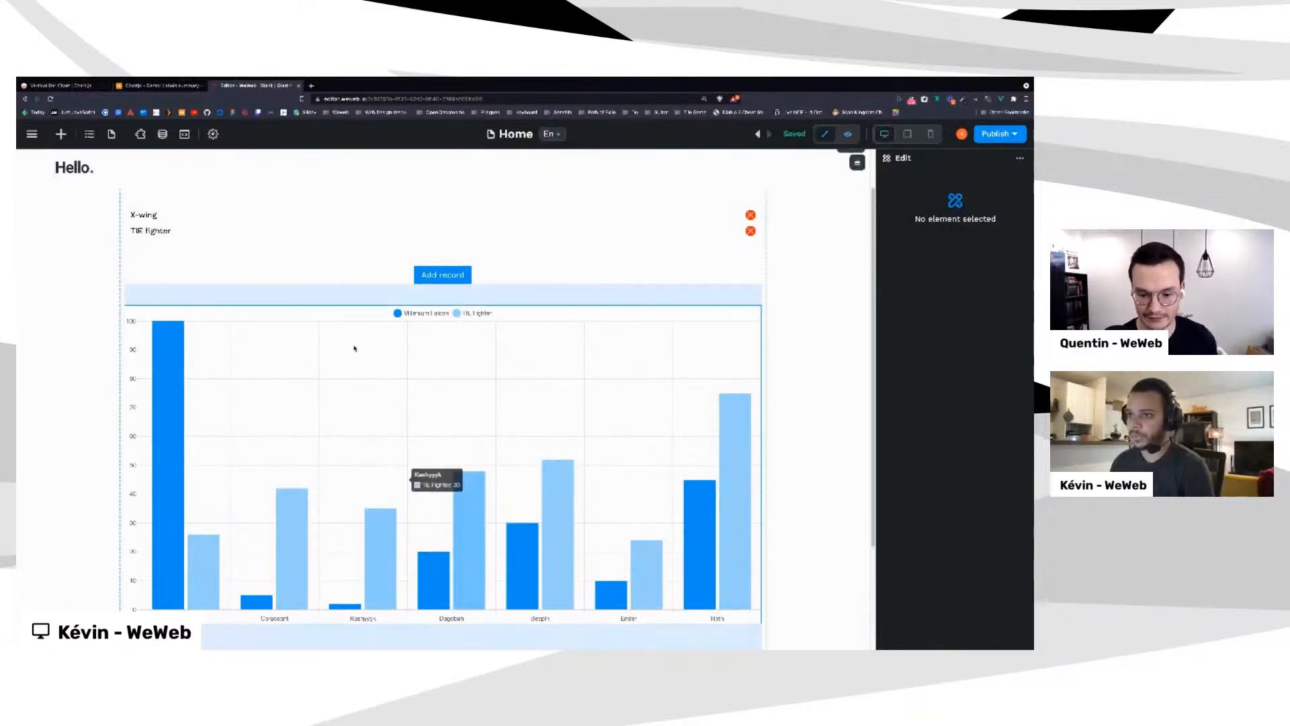
pyautogui.click(494, 381)
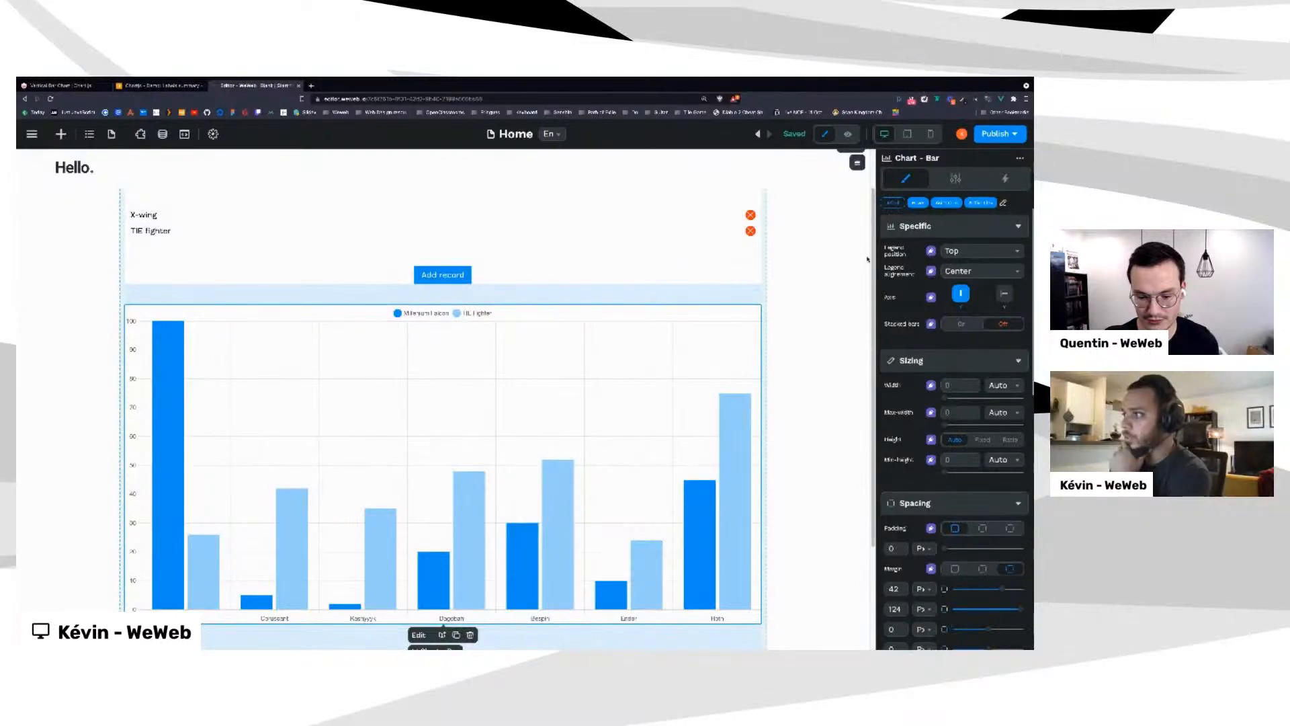
pyautogui.scroll(-1, 767, 326)
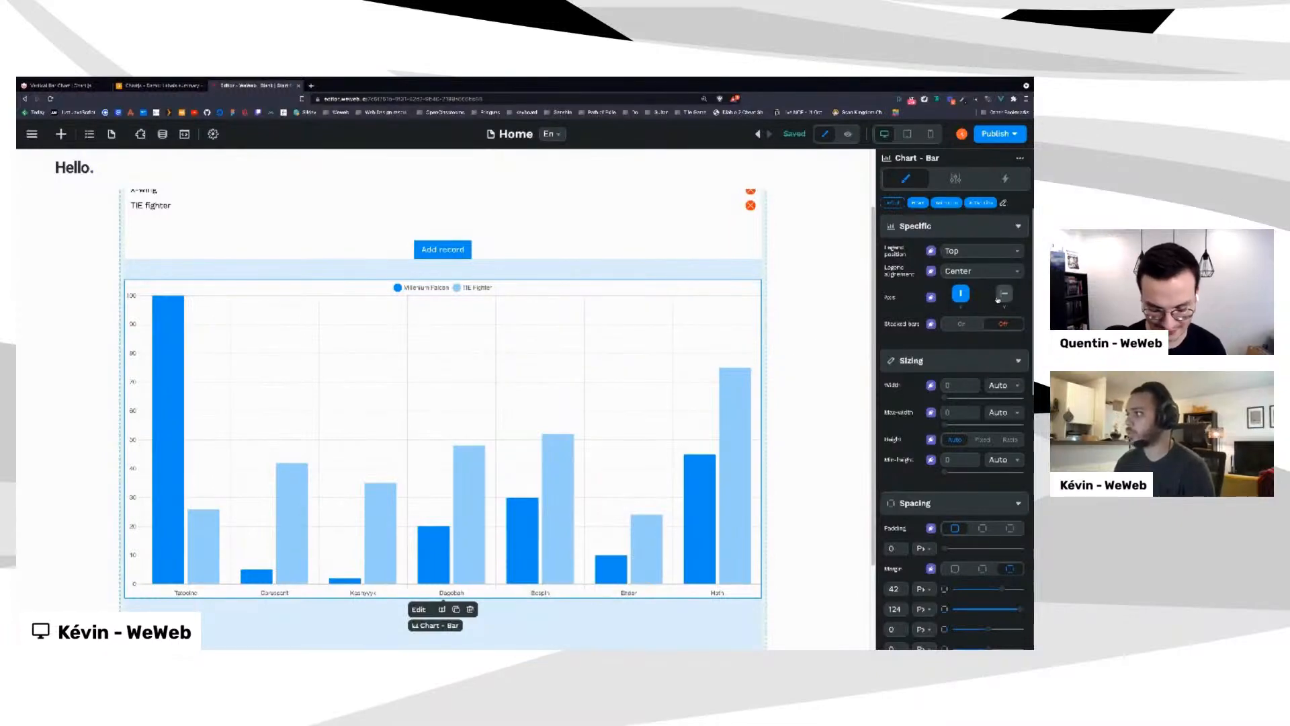
pyautogui.click(961, 294)
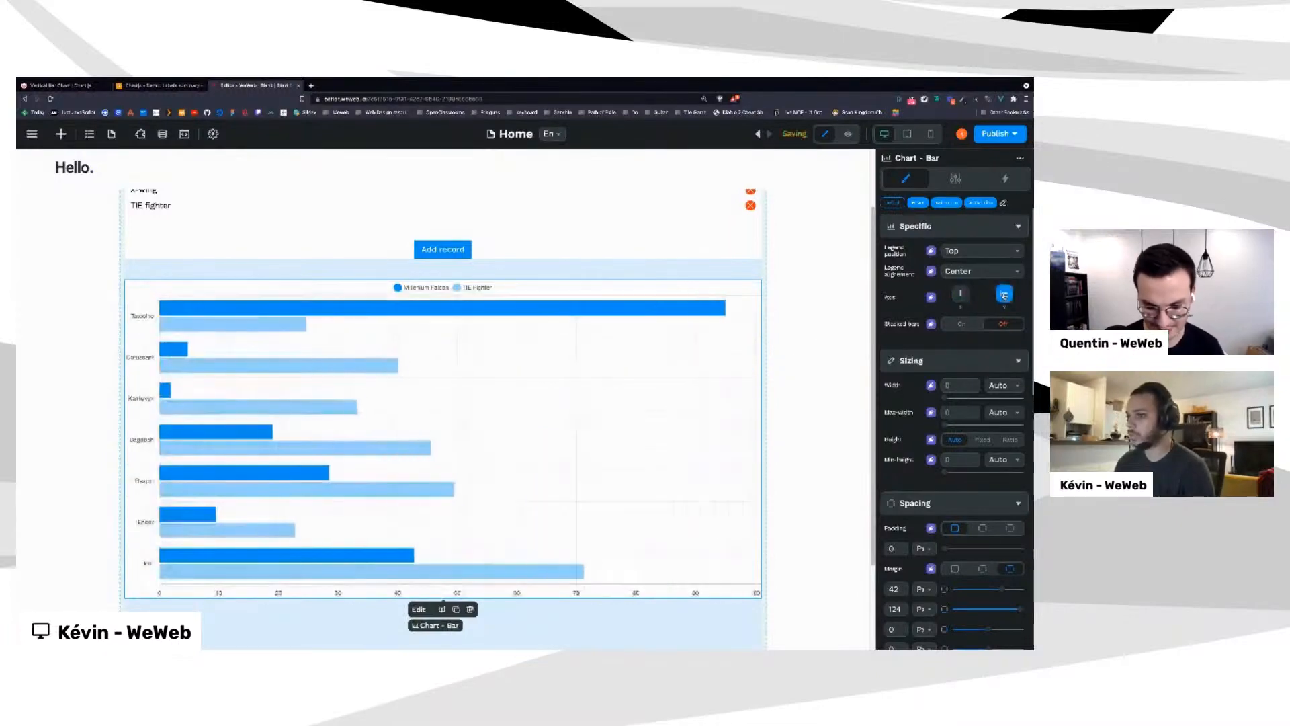
pyautogui.click(961, 293)
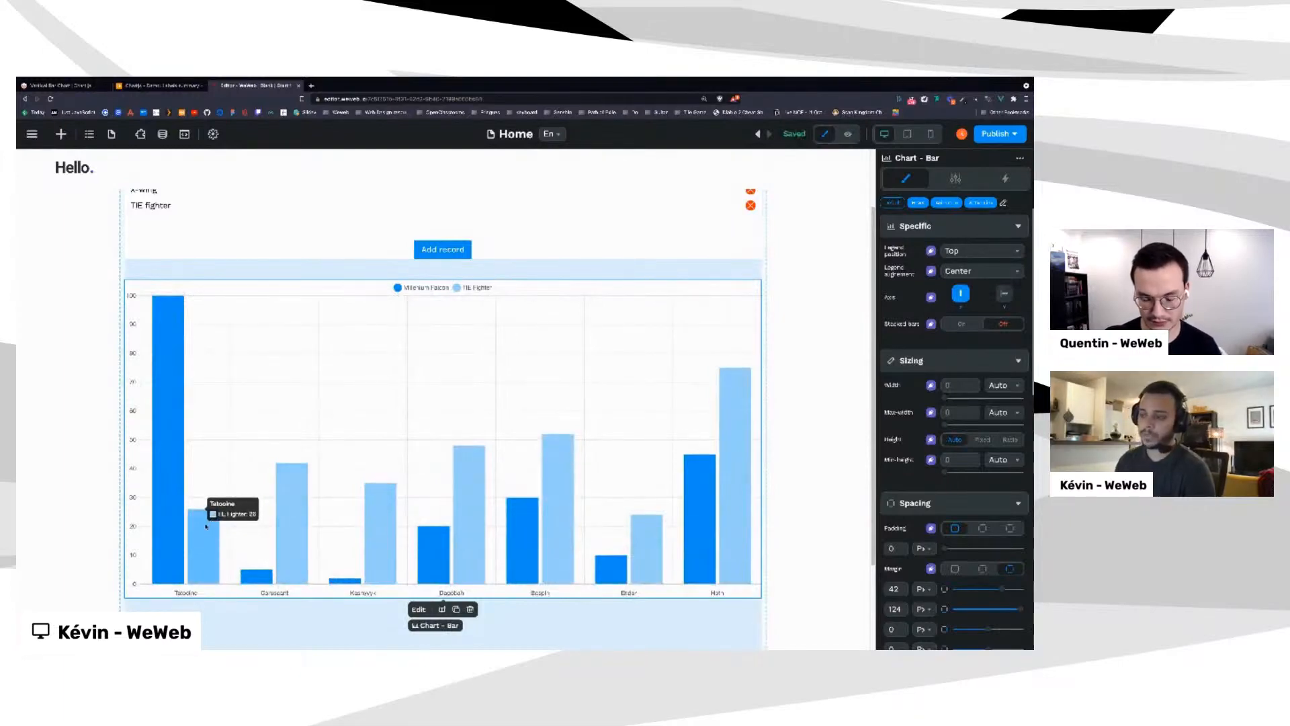
pyautogui.click(963, 325)
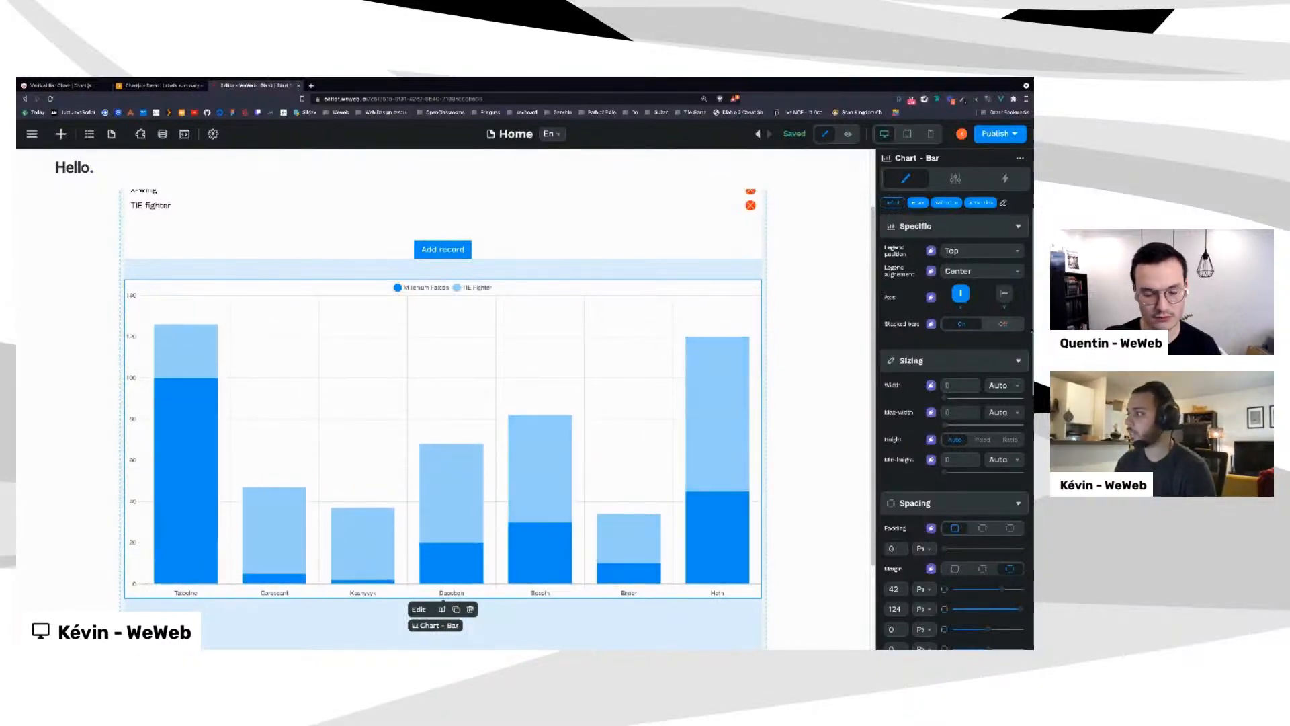
pyautogui.click(1003, 324)
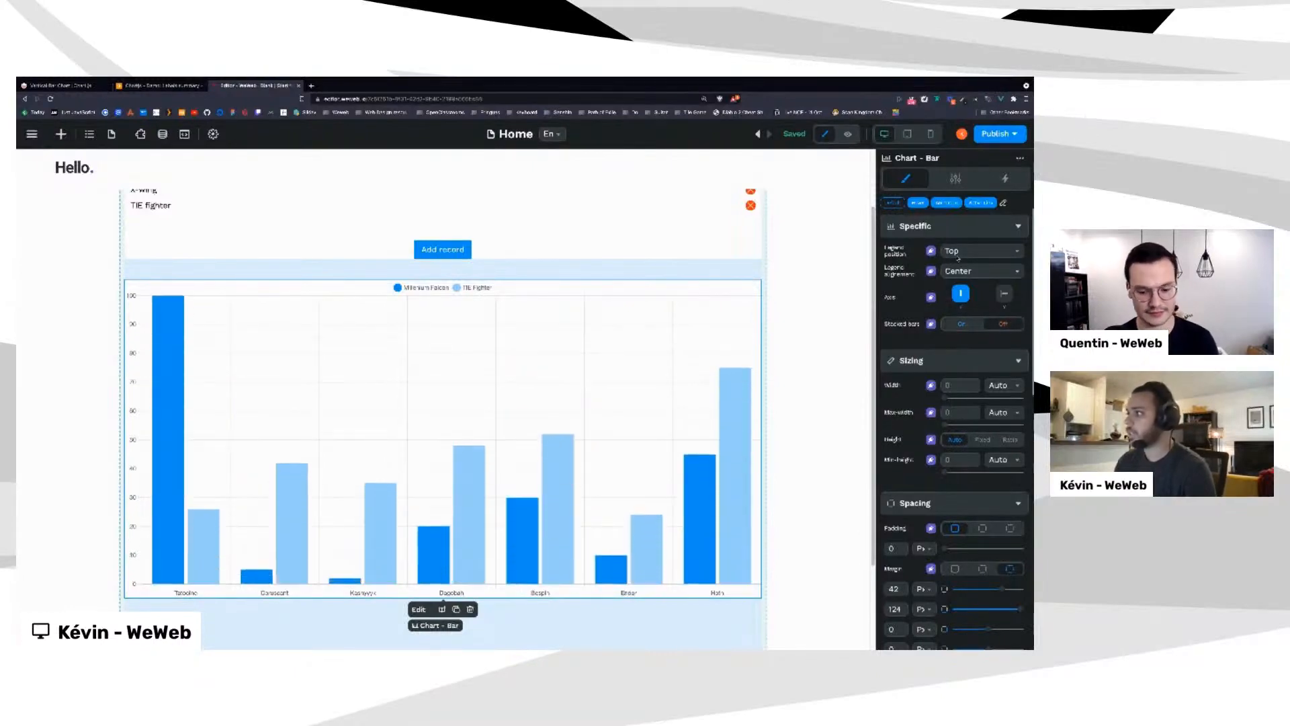
# Try the Bottom and Left legend positions on the bar chart and set the legend back to Top
pyautogui.click(980, 251)
pyautogui.click(968, 289)
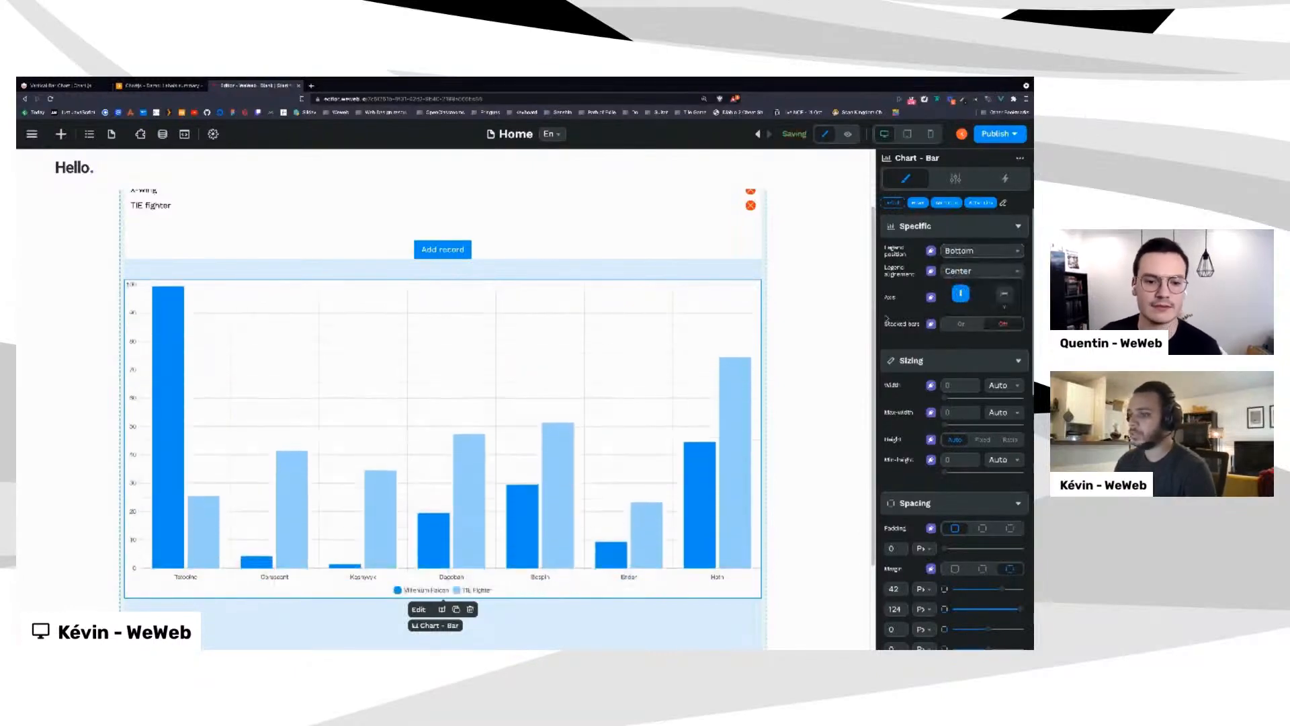
pyautogui.click(967, 251)
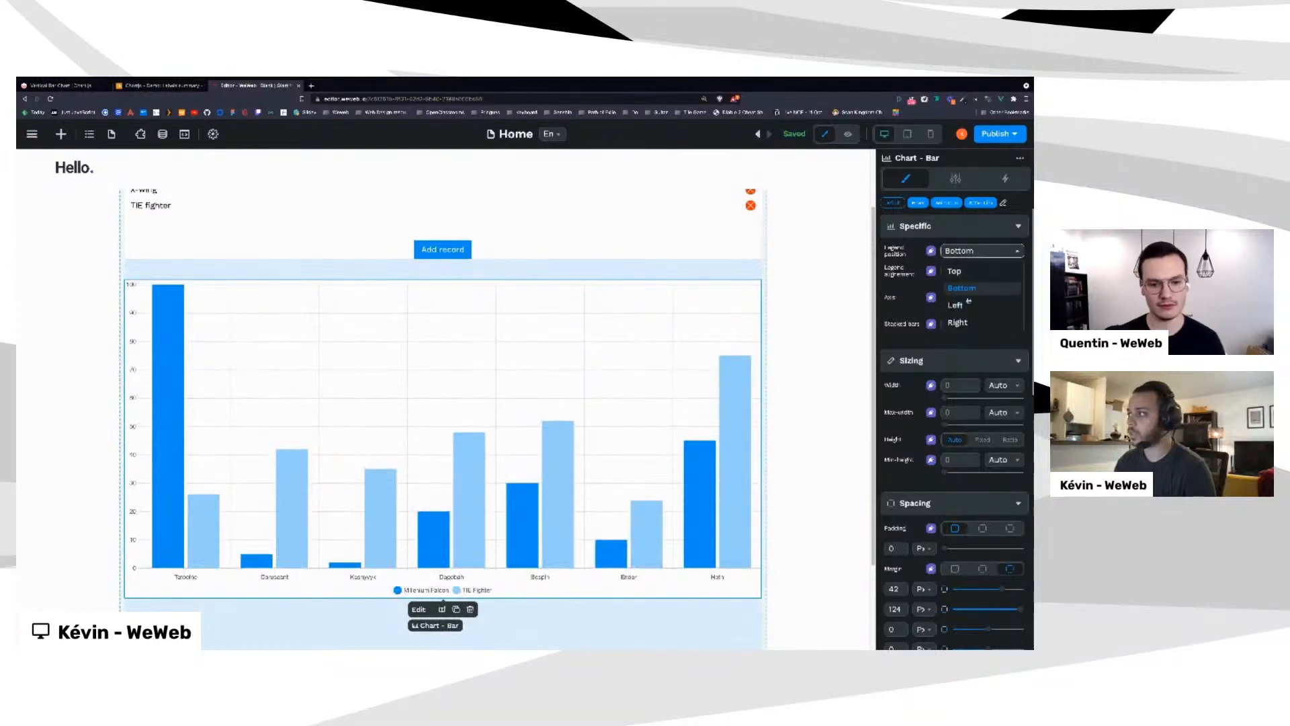
pyautogui.click(968, 306)
pyautogui.click(967, 252)
pyautogui.click(967, 271)
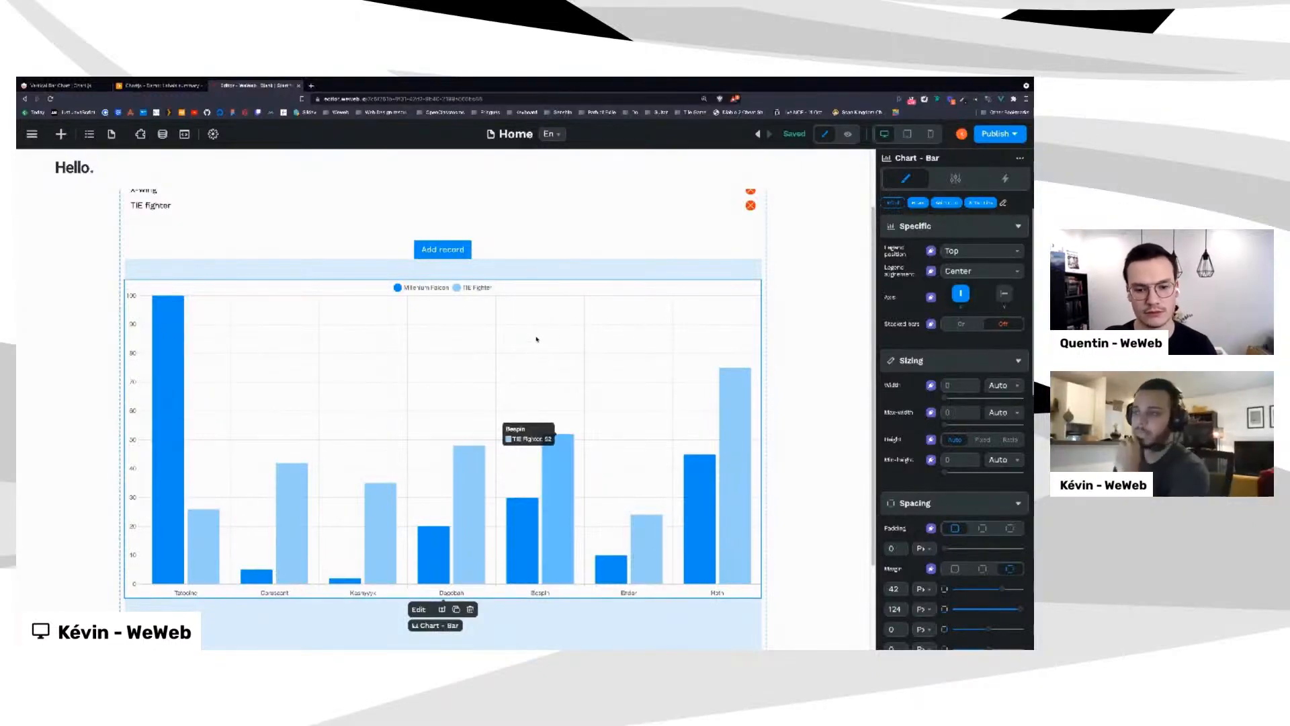
pyautogui.scroll(1, 766, 331)
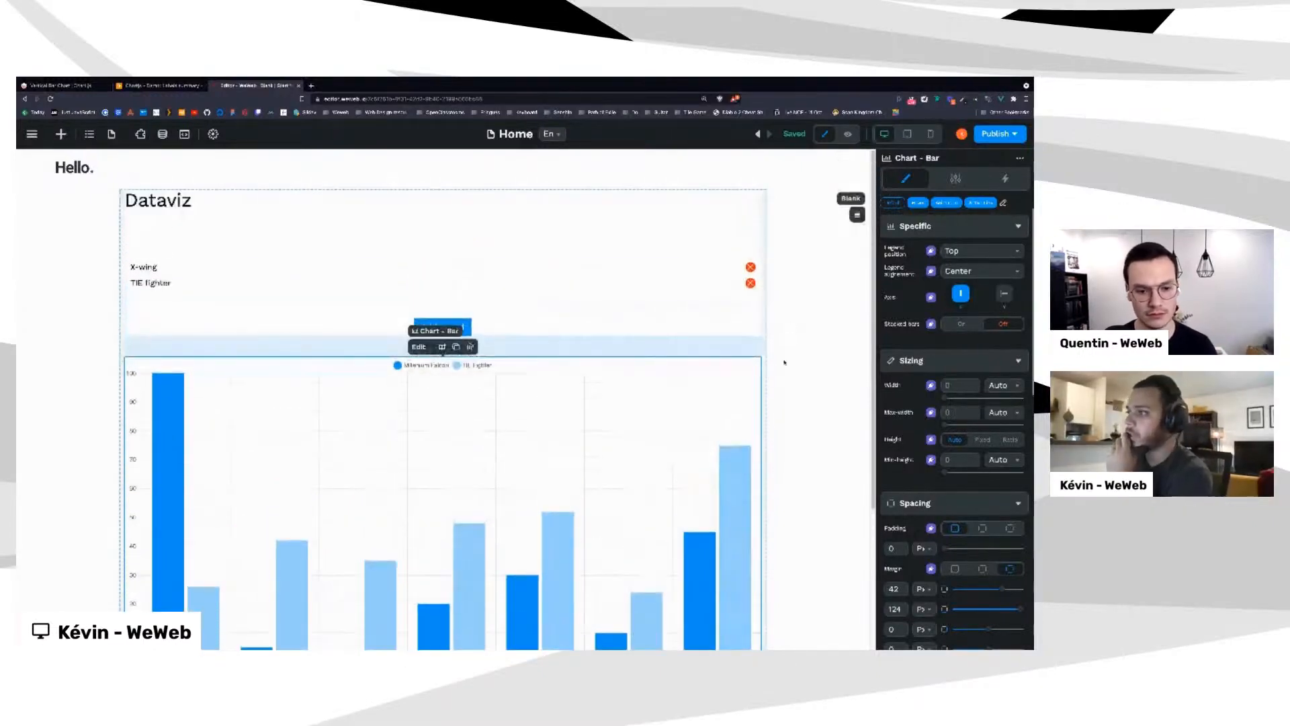
pyautogui.click(795, 380)
pyautogui.scroll(-2, 795, 377)
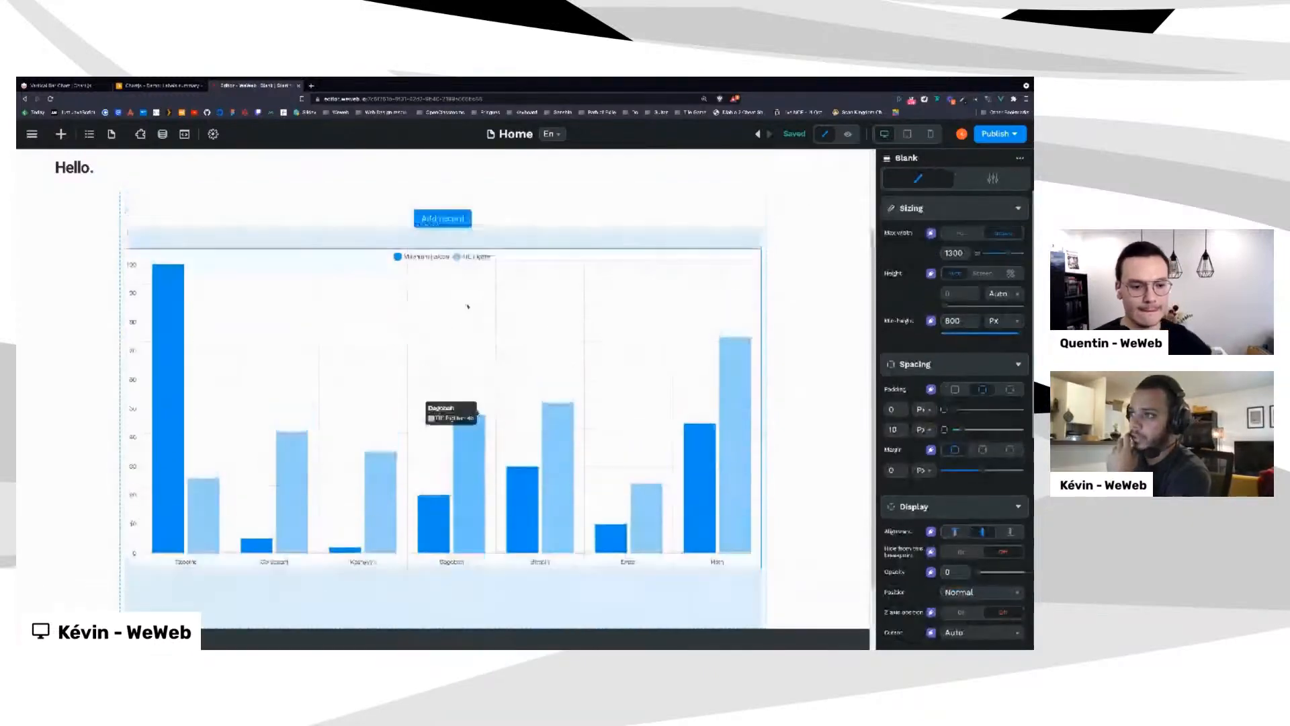
pyautogui.scroll(1, 468, 306)
pyautogui.click(316, 366)
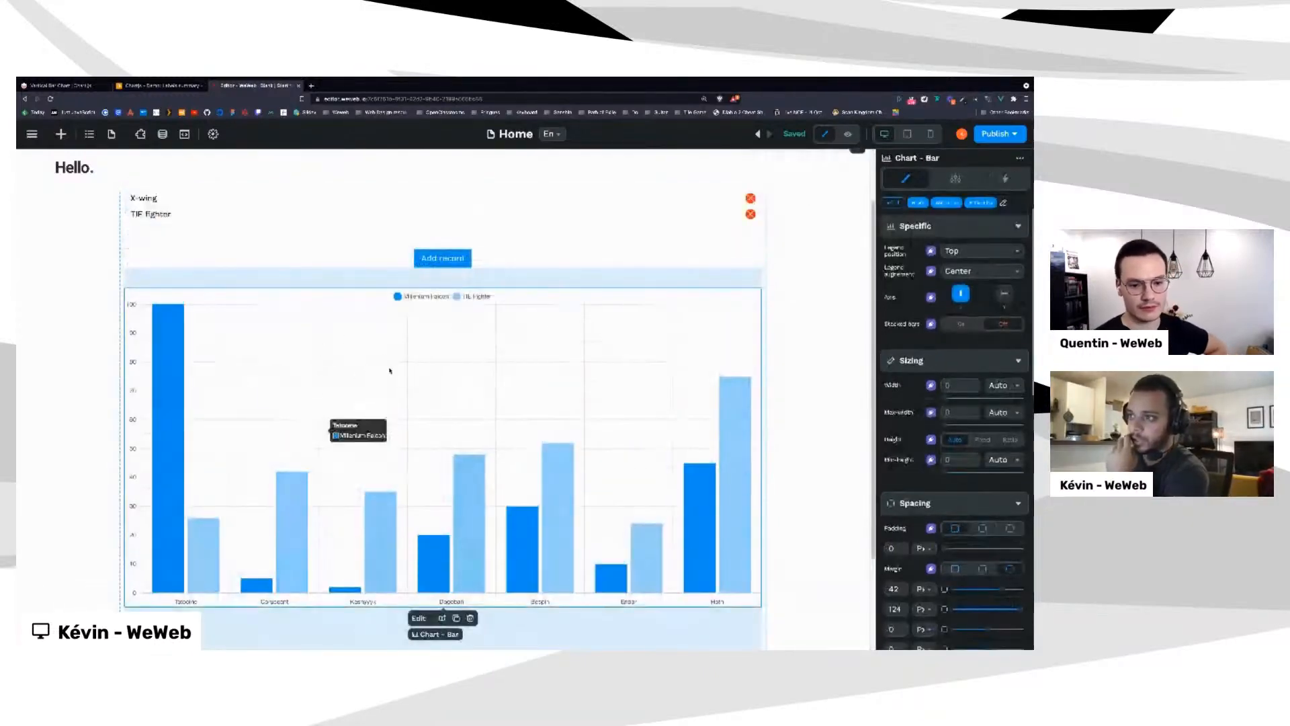
pyautogui.scroll(1, 373, 368)
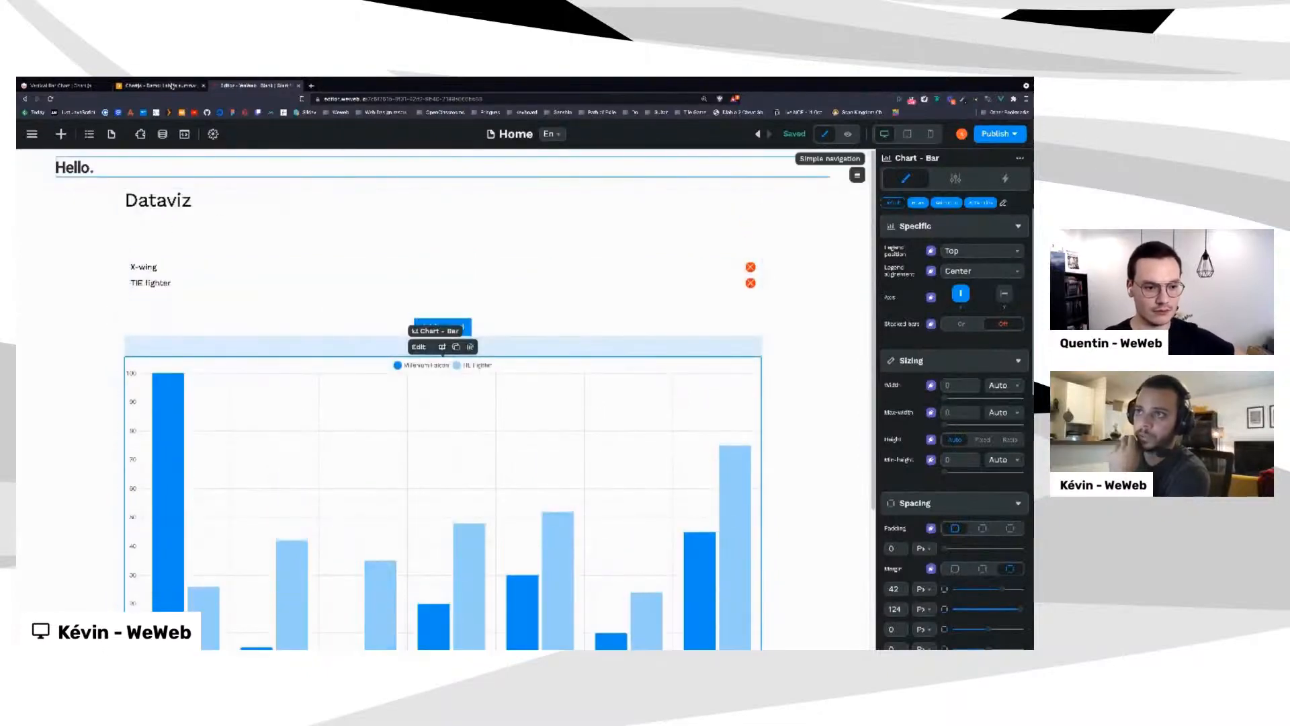
pyautogui.click(162, 85)
pyautogui.click(256, 85)
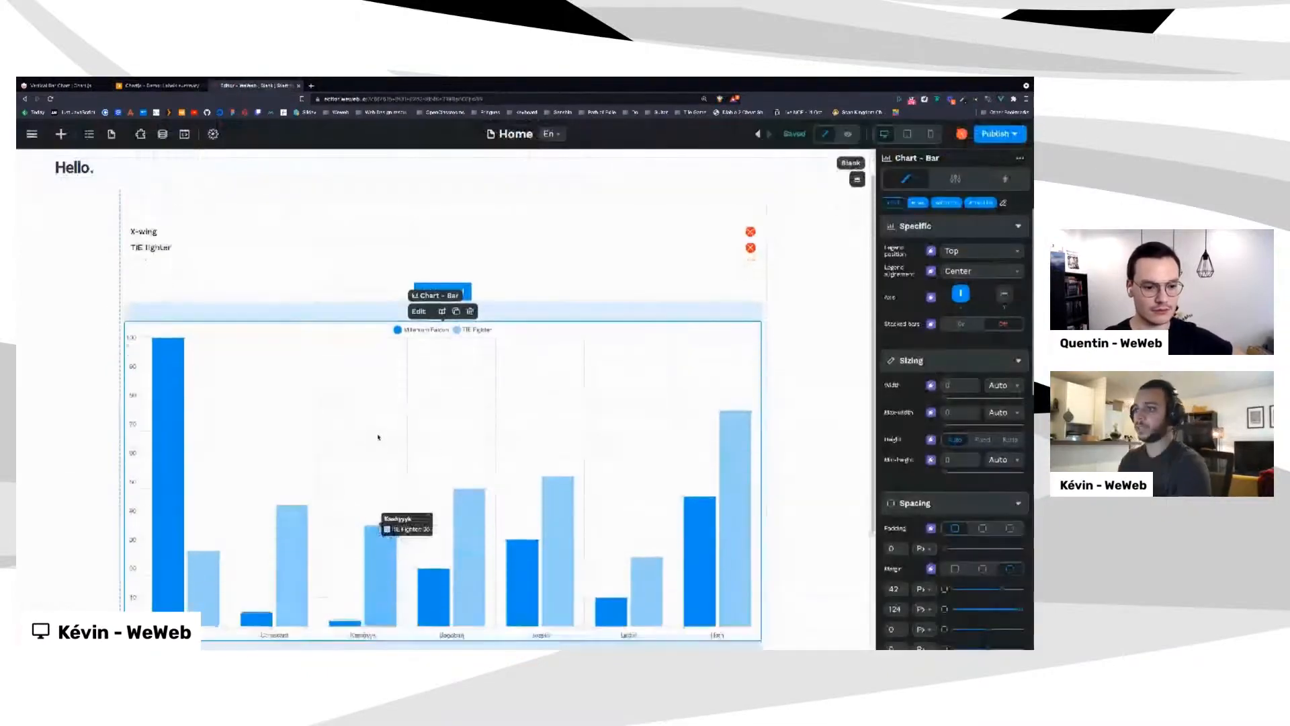
# Bind the bar chart's Labels to the labelsValues list of the Star Wars record in the Labels collection
pyautogui.scroll(-2, 377, 417)
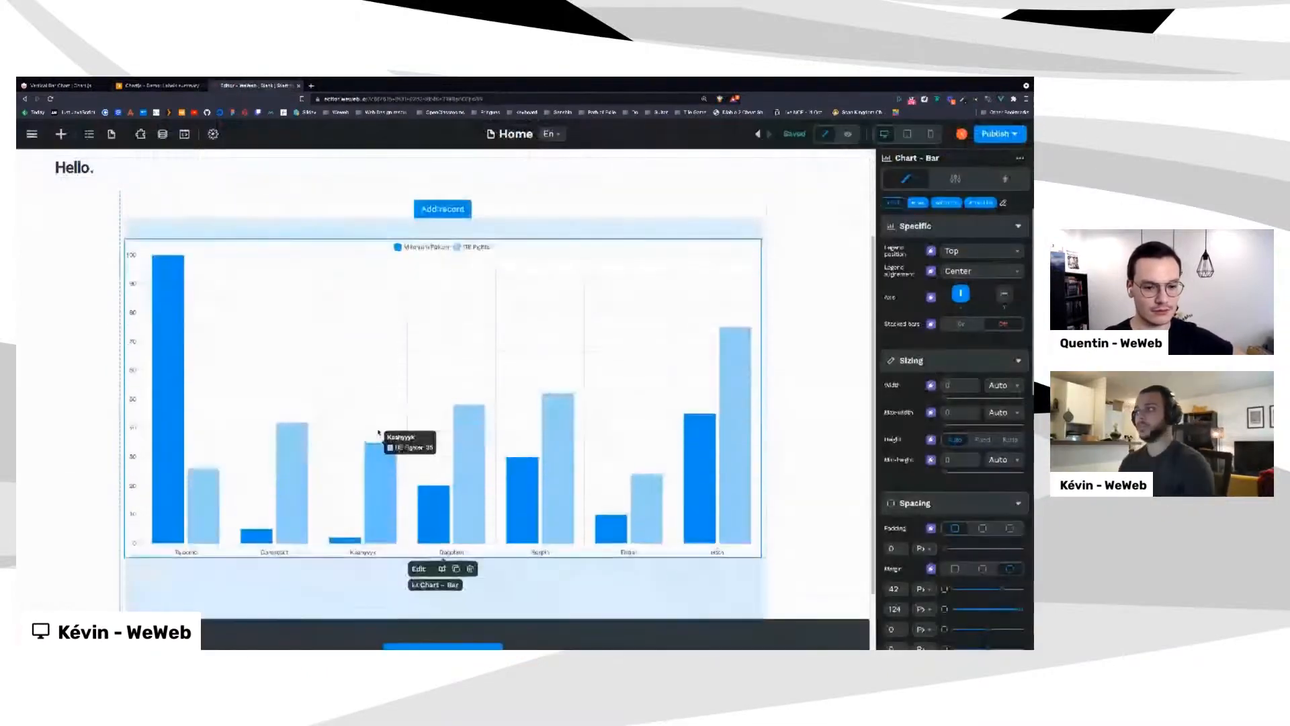
pyautogui.click(955, 178)
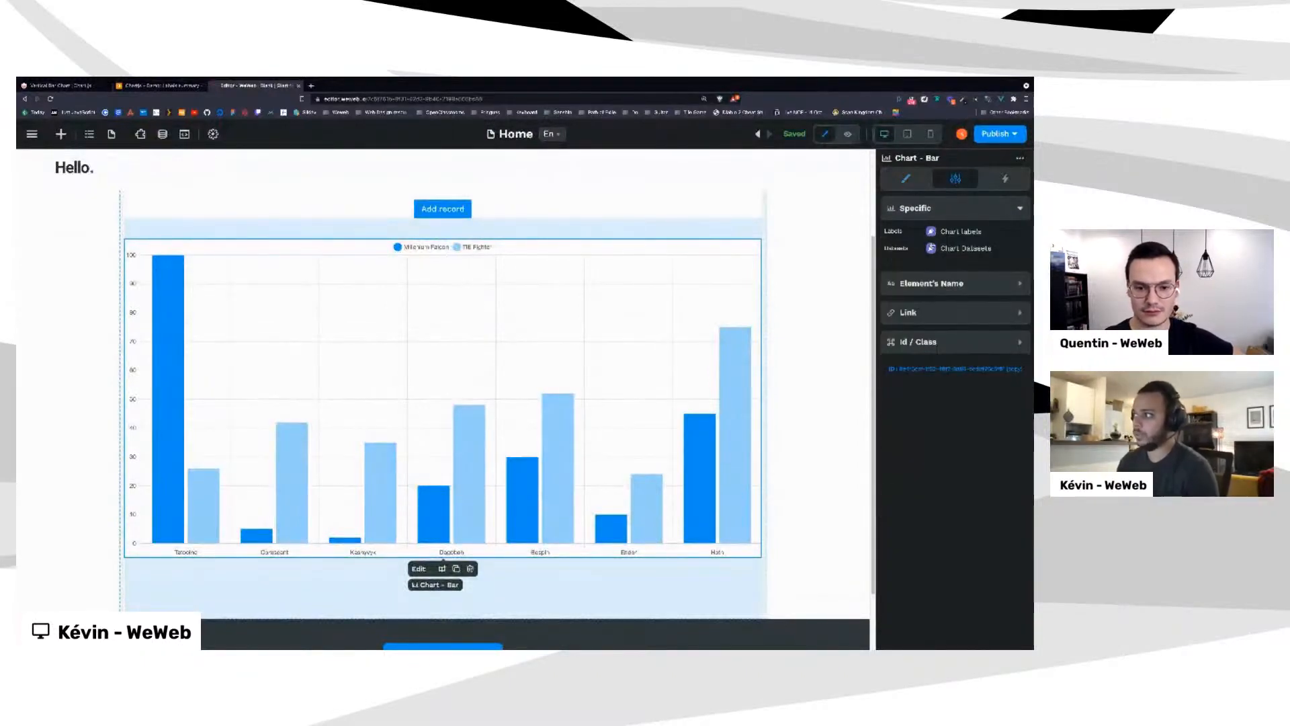
pyautogui.click(931, 232)
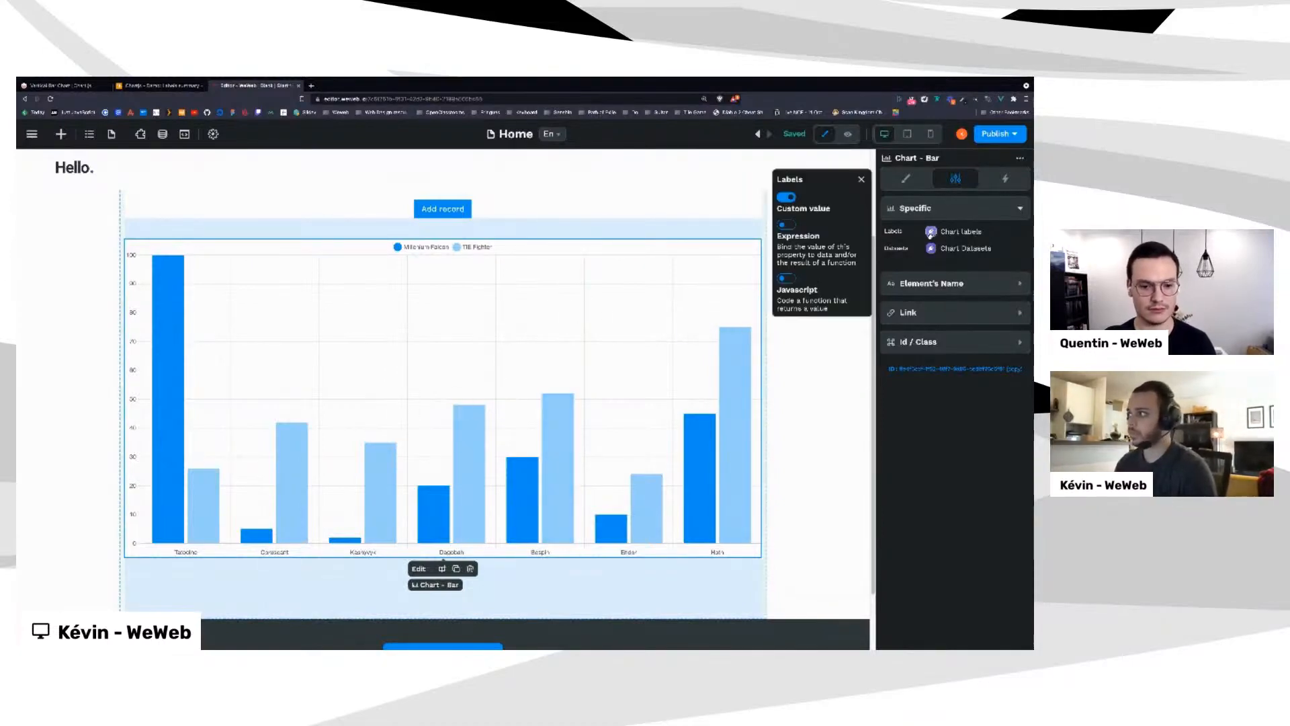
pyautogui.click(787, 226)
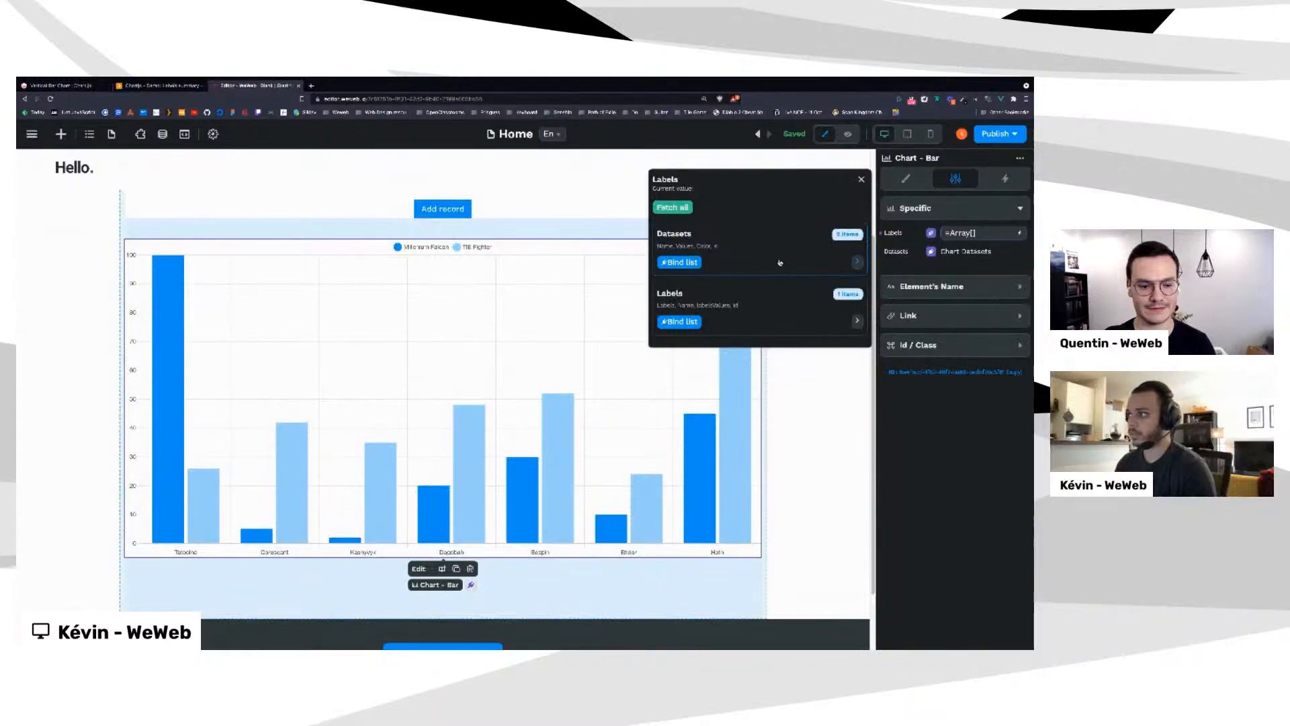
pyautogui.click(775, 302)
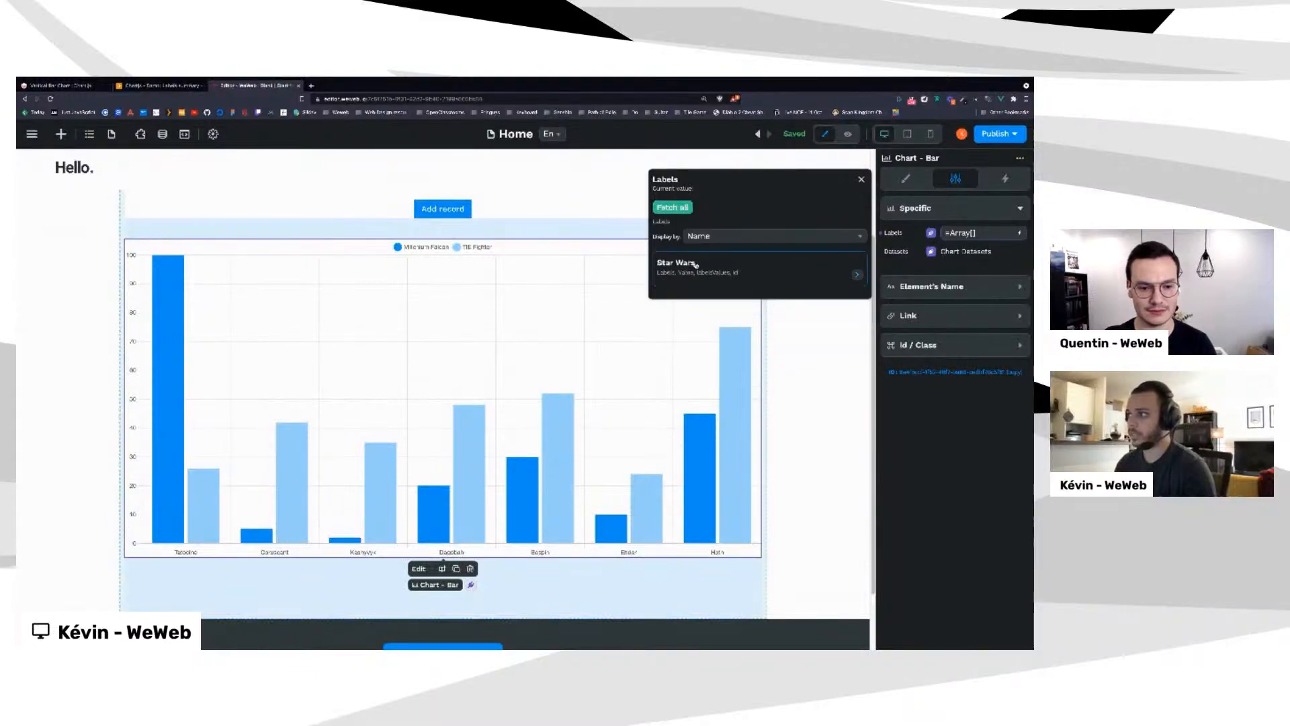
pyautogui.click(675, 258)
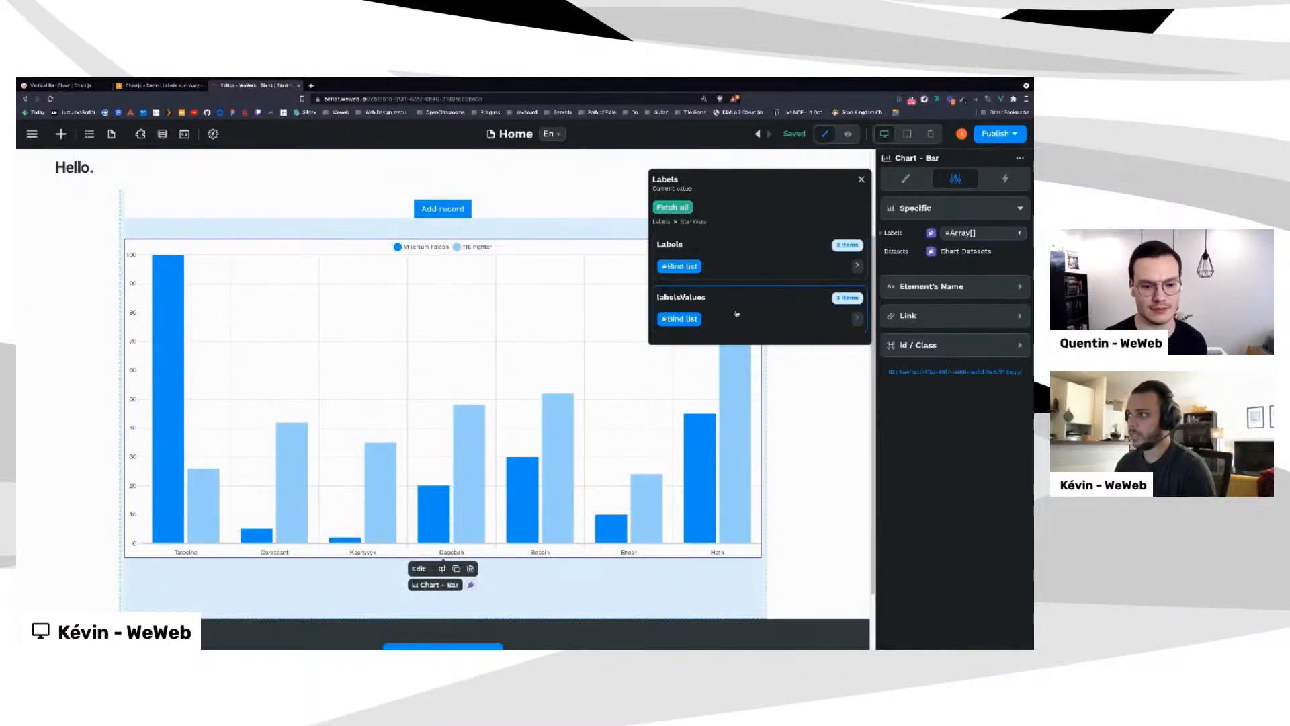
pyautogui.click(679, 318)
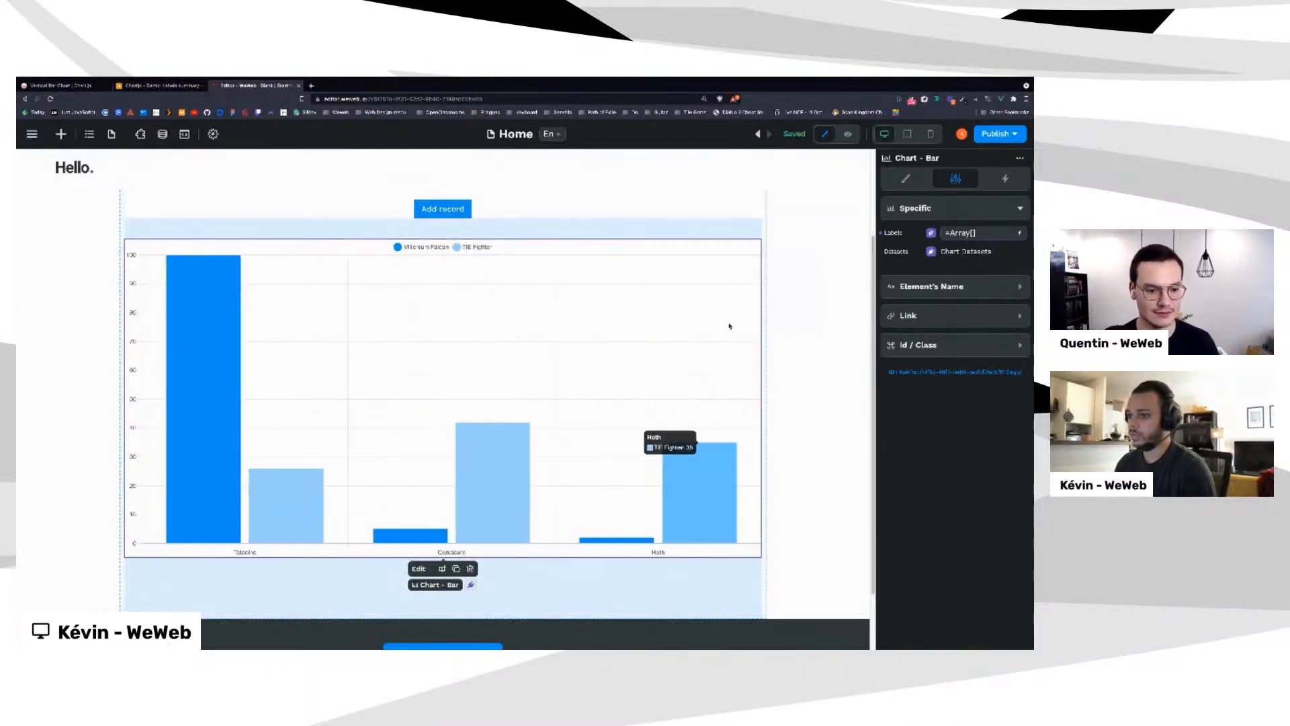
pyautogui.scroll(-1, 448, 388)
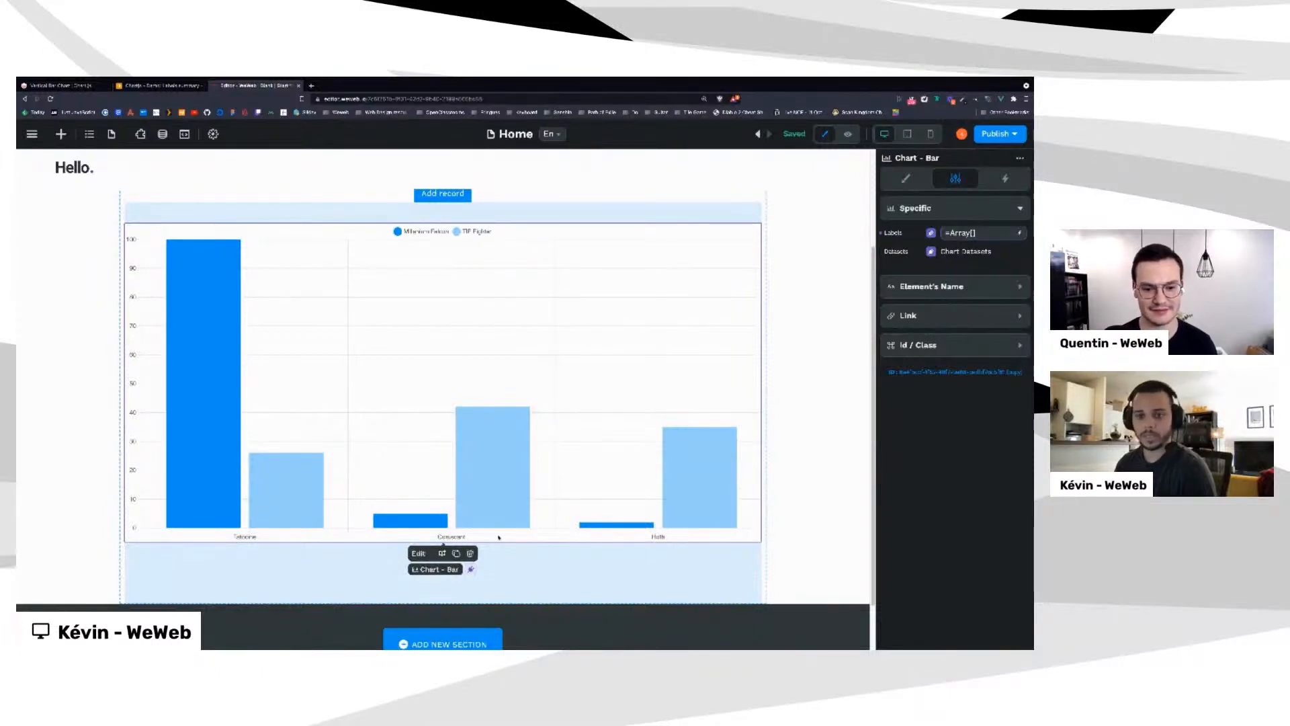
# Switch the chart's Datasets binding to JavaScript and insert the Format datasets snippet from the snippet manager as its code
pyautogui.scroll(1, 806, 357)
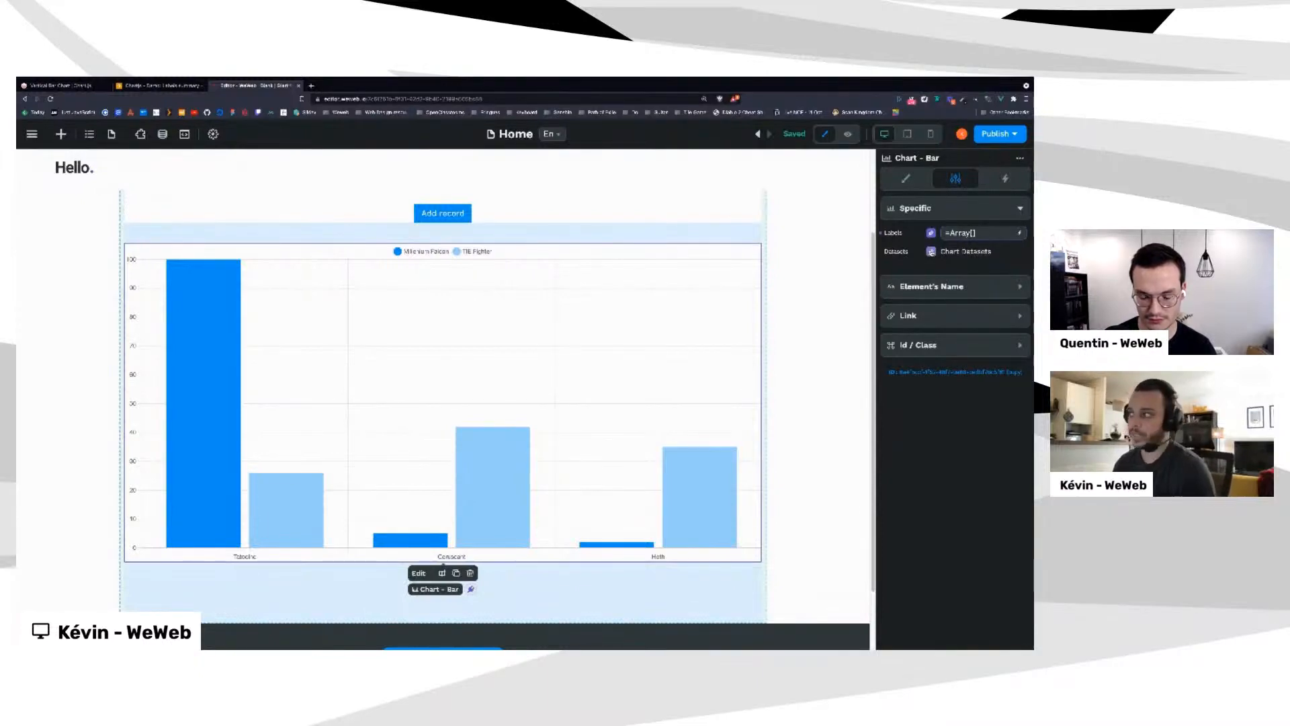
pyautogui.click(930, 252)
pyautogui.click(785, 278)
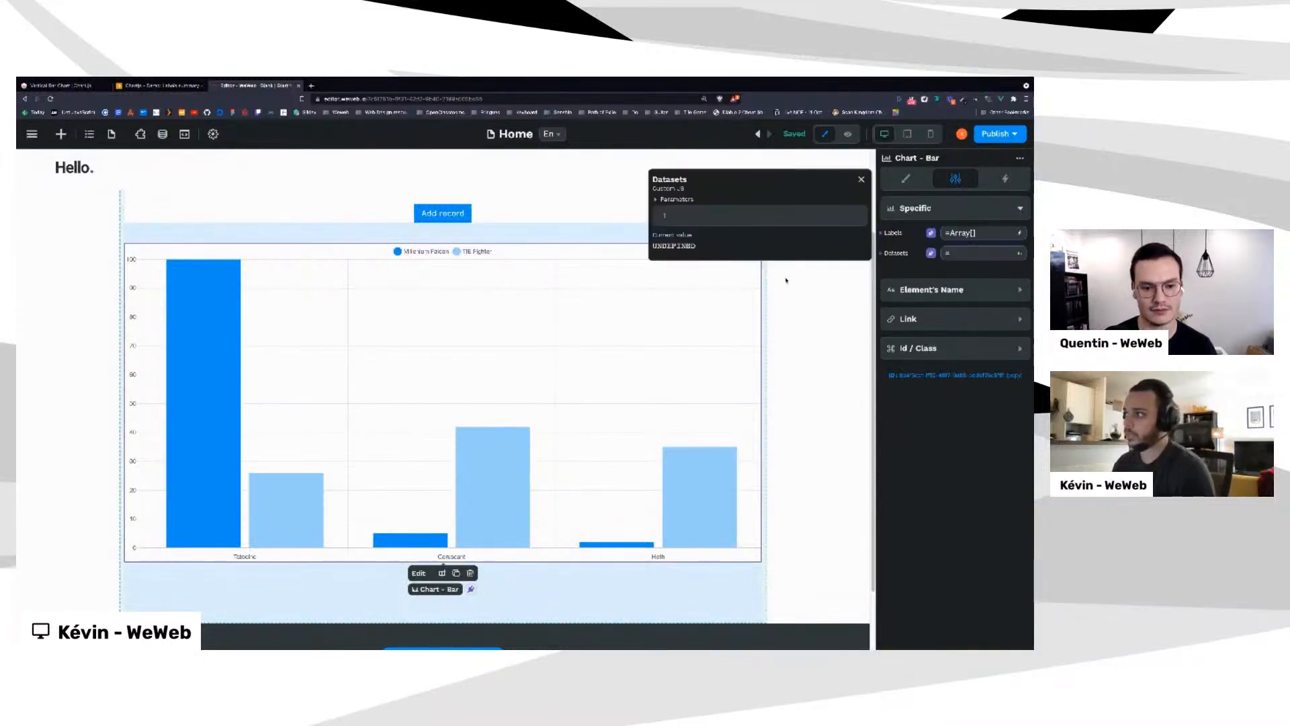
pyautogui.click(699, 216)
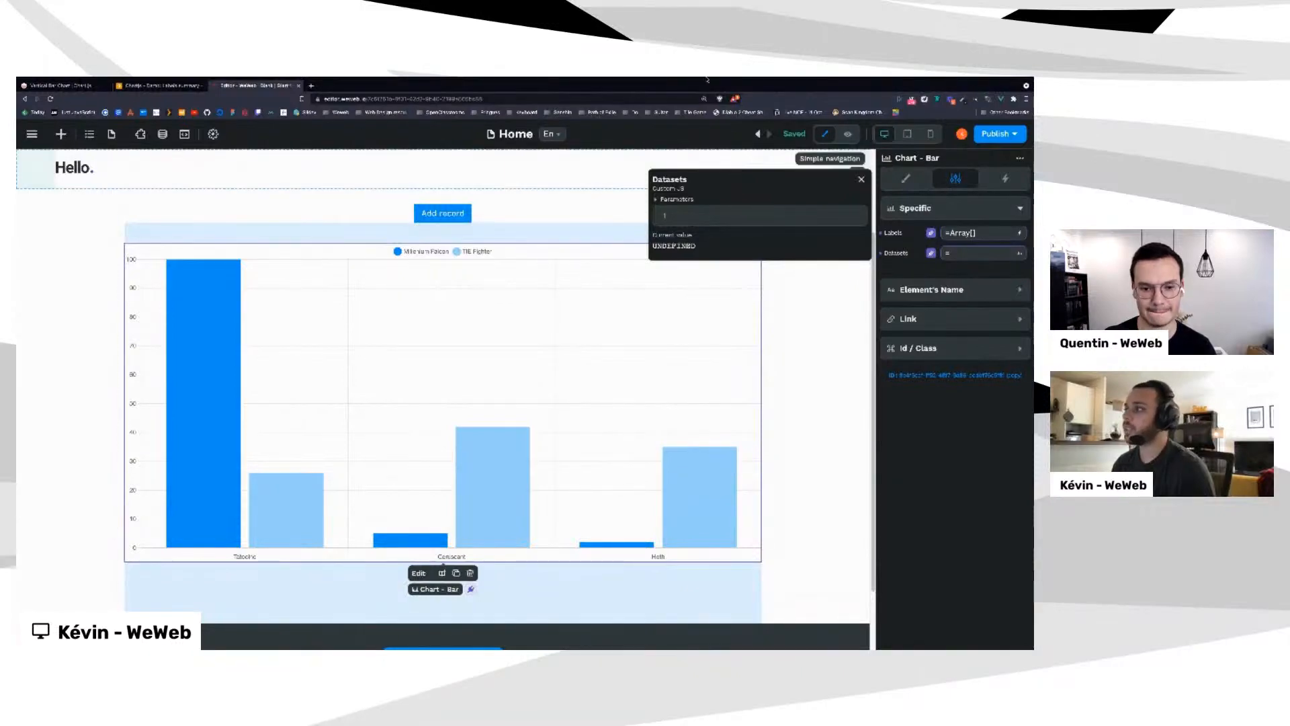
pyautogui.click(733, 82)
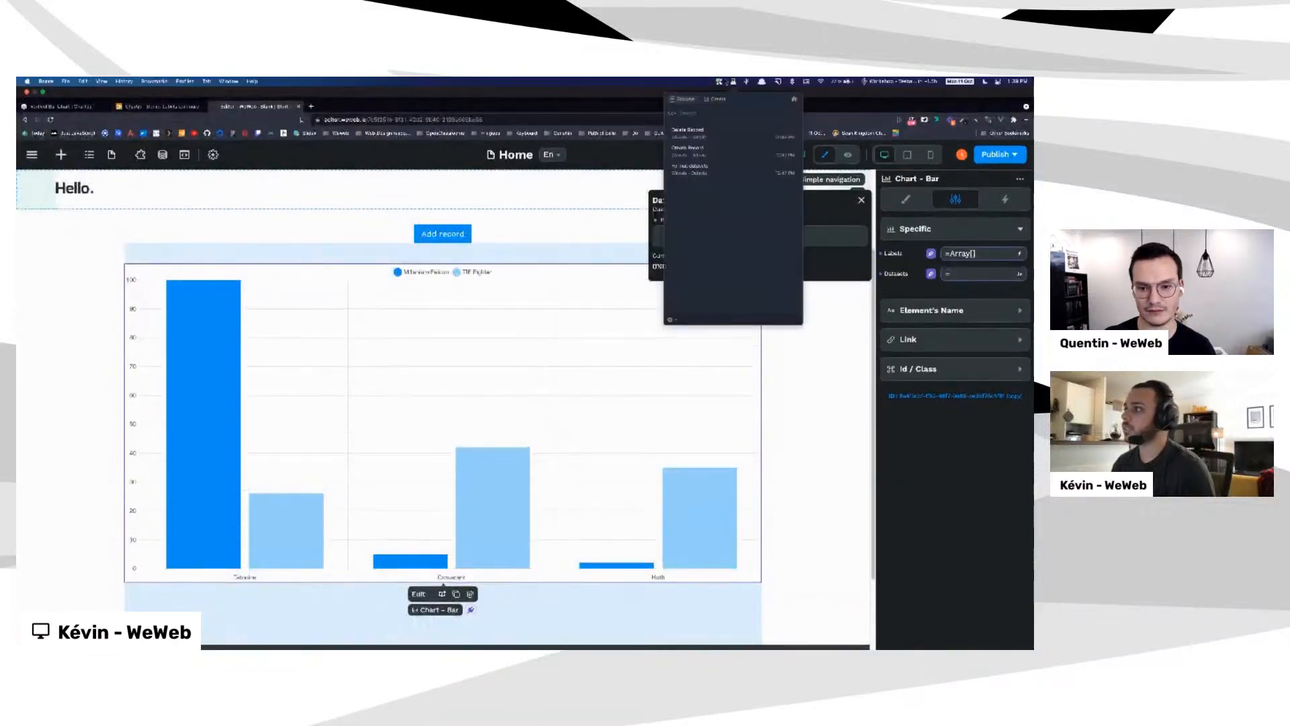
pyautogui.write('f')
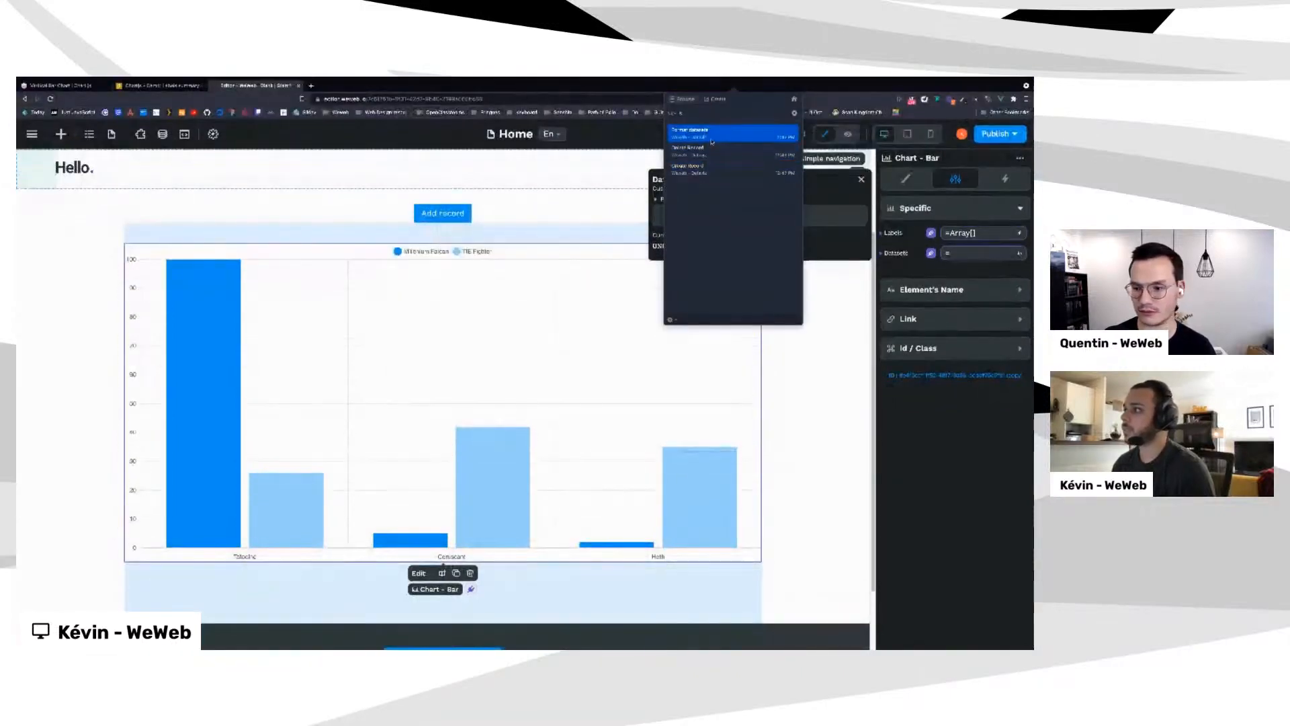
pyautogui.click(711, 138)
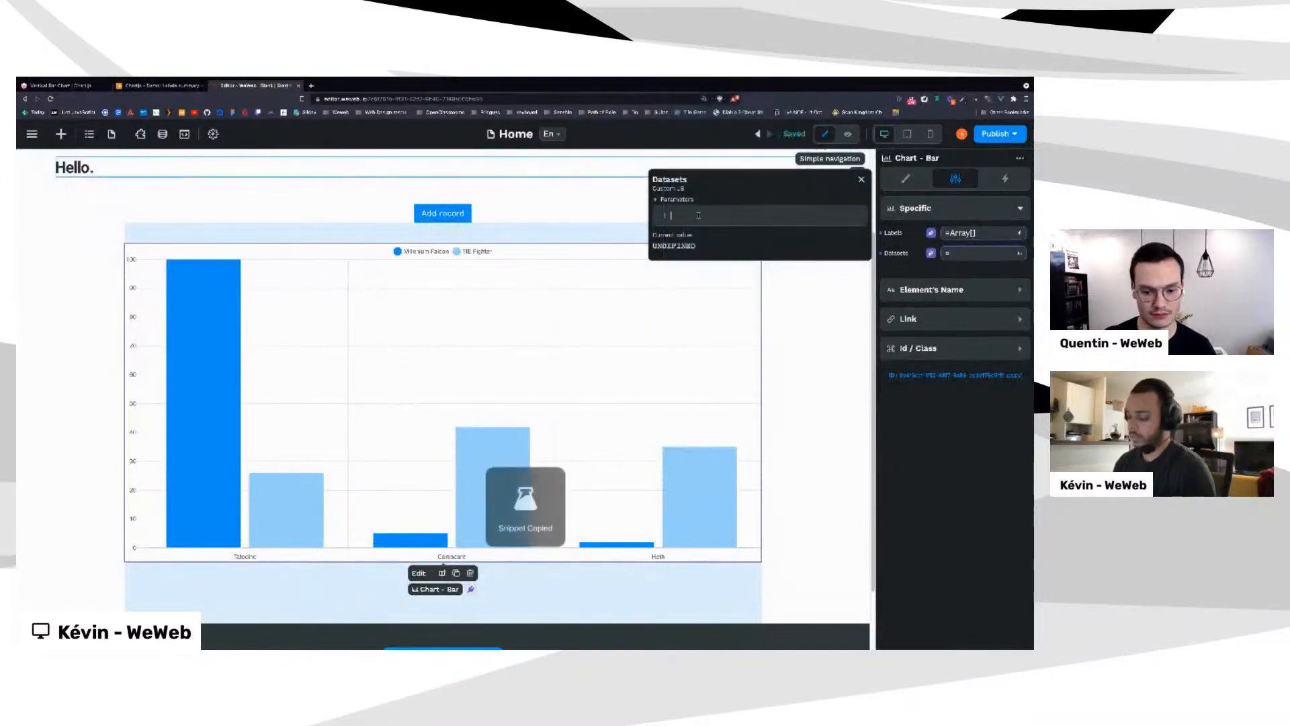
pyautogui.press('super+v')
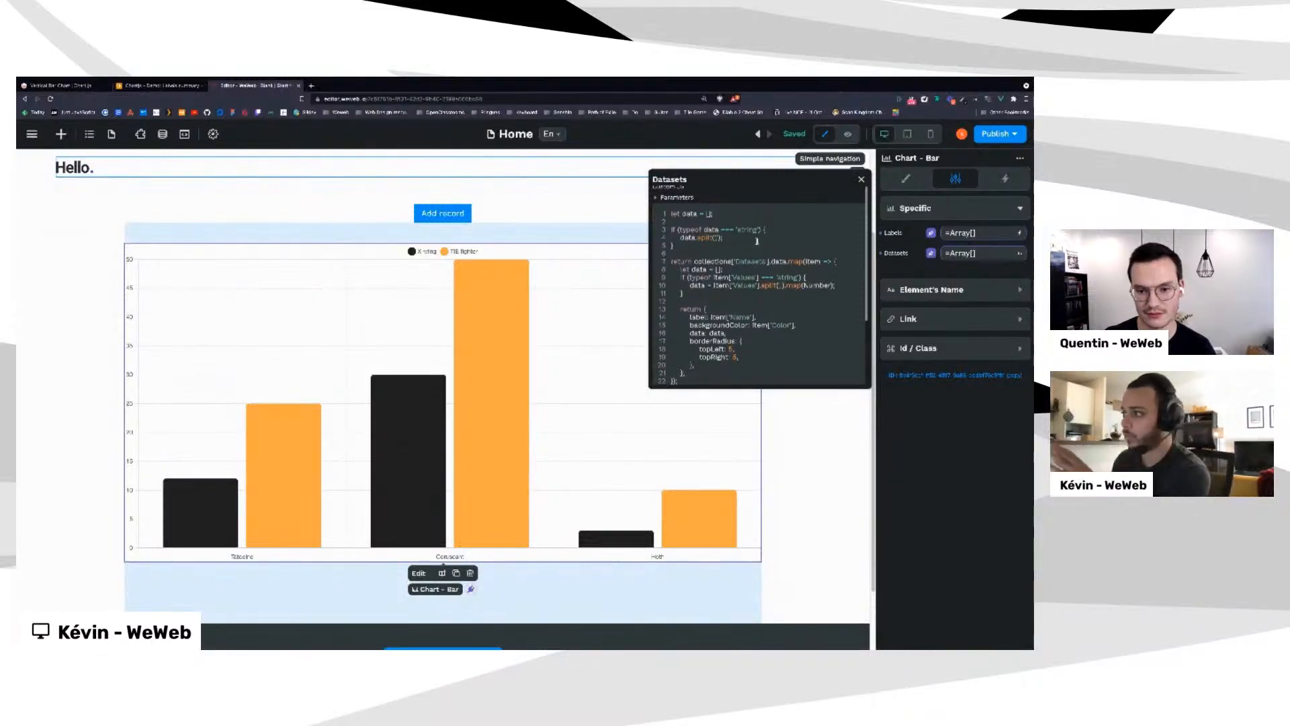
pyautogui.scroll(1, 757, 241)
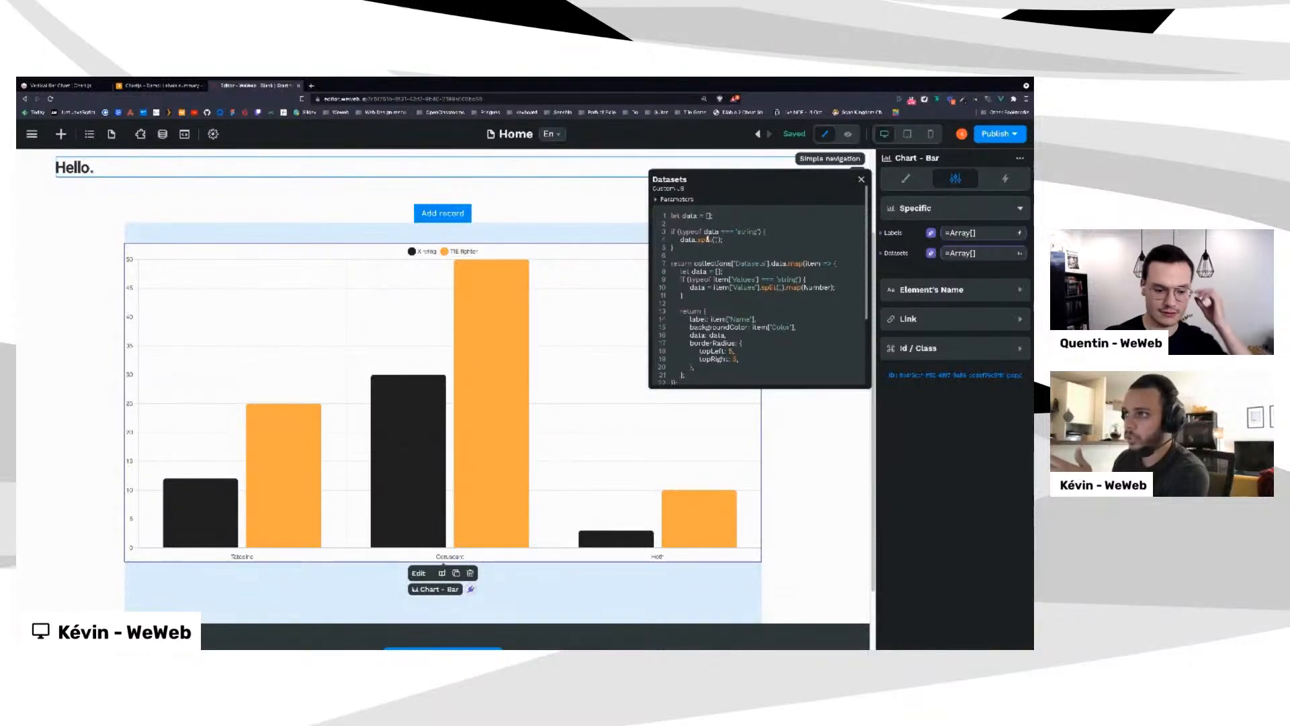
# Switch to Airtable, inspect the X-wing record's Values entry in the Datasets table, and return to WeWeb
pyautogui.click(160, 86)
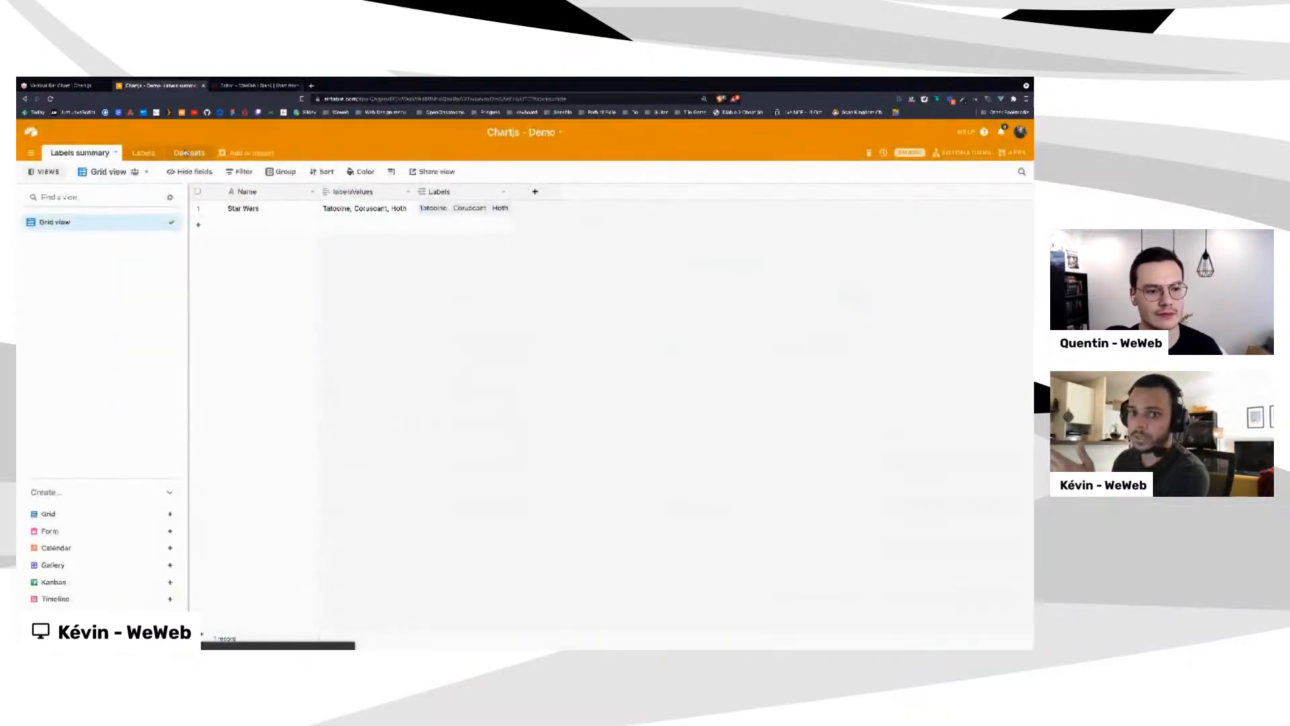
pyautogui.click(195, 154)
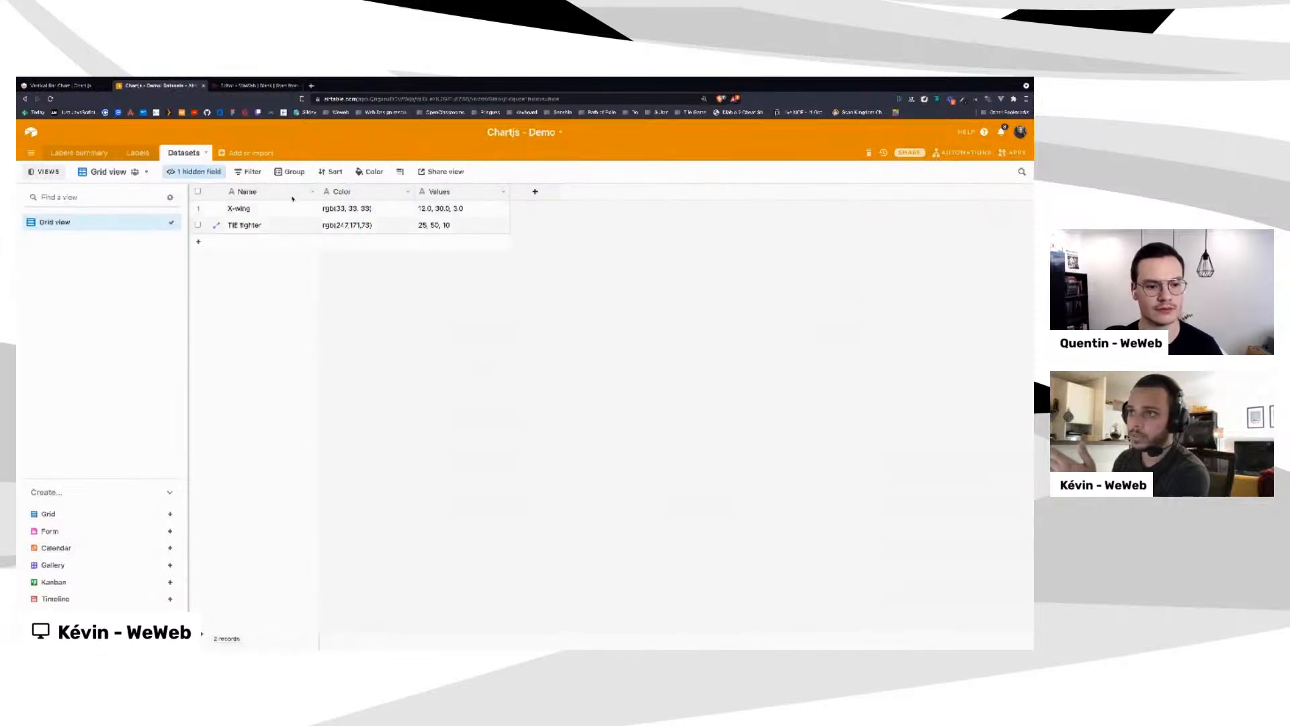
pyautogui.click(446, 208)
pyautogui.click(464, 208)
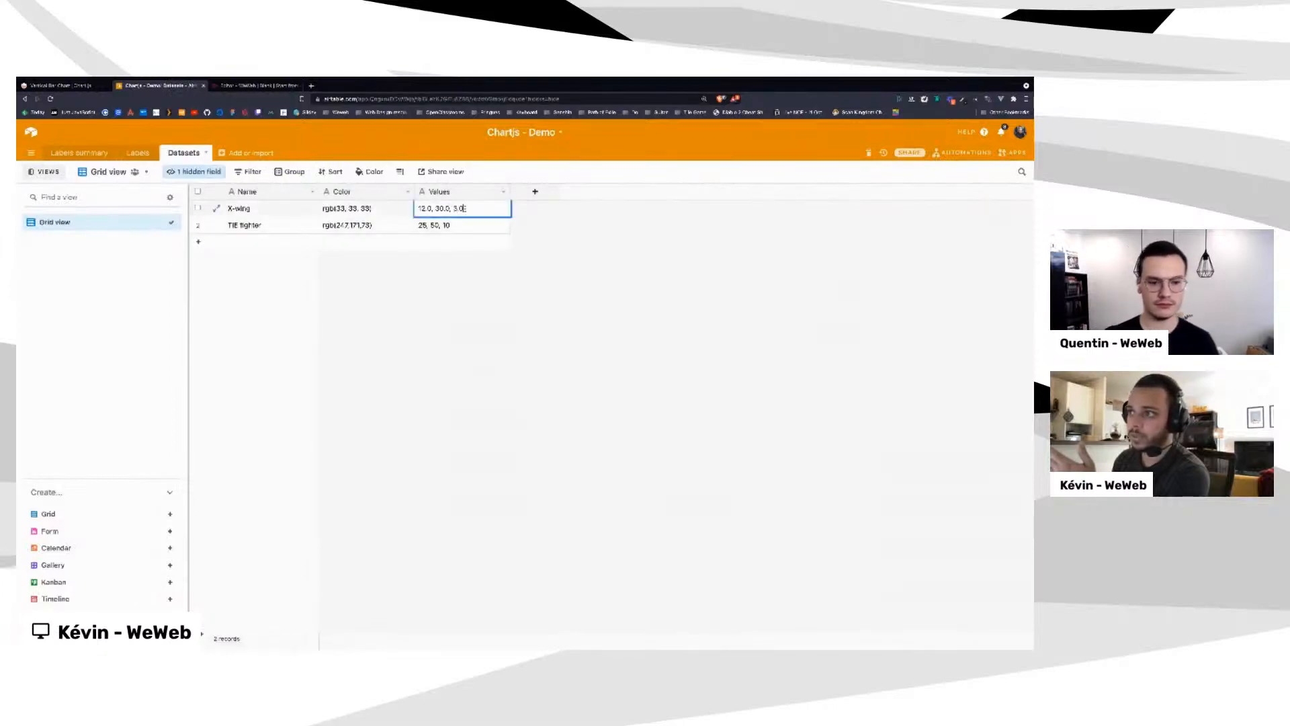
pyautogui.click(256, 85)
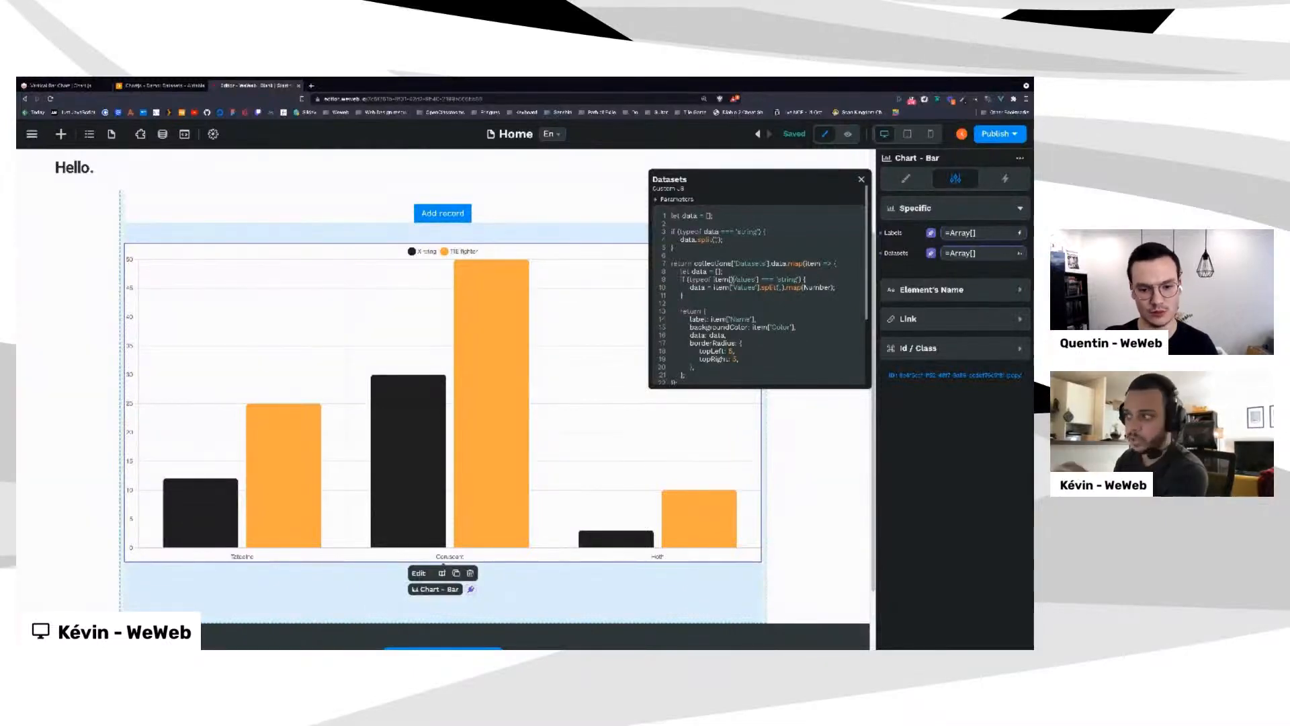
# Compare the label, backgroundColor and data properties in the Datasets code with the Airtable Datasets records
pyautogui.scroll(-1, 714, 280)
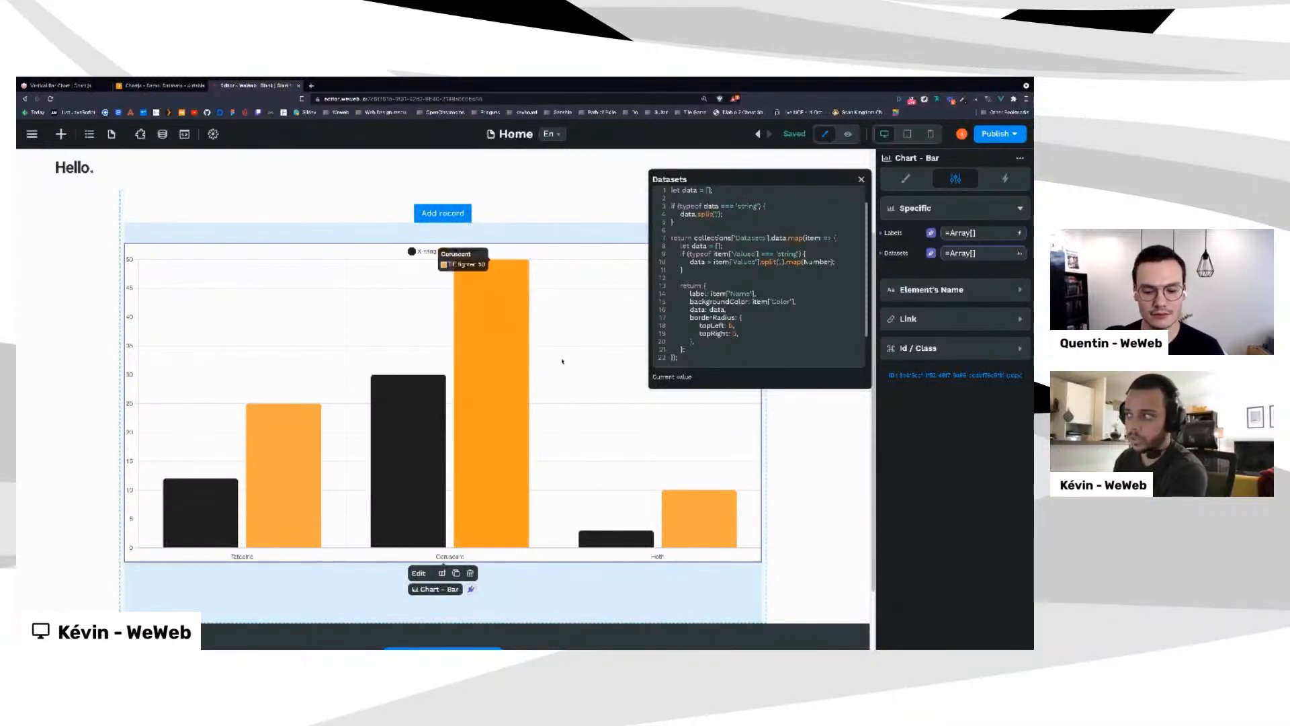
pyautogui.doubleClick(697, 293)
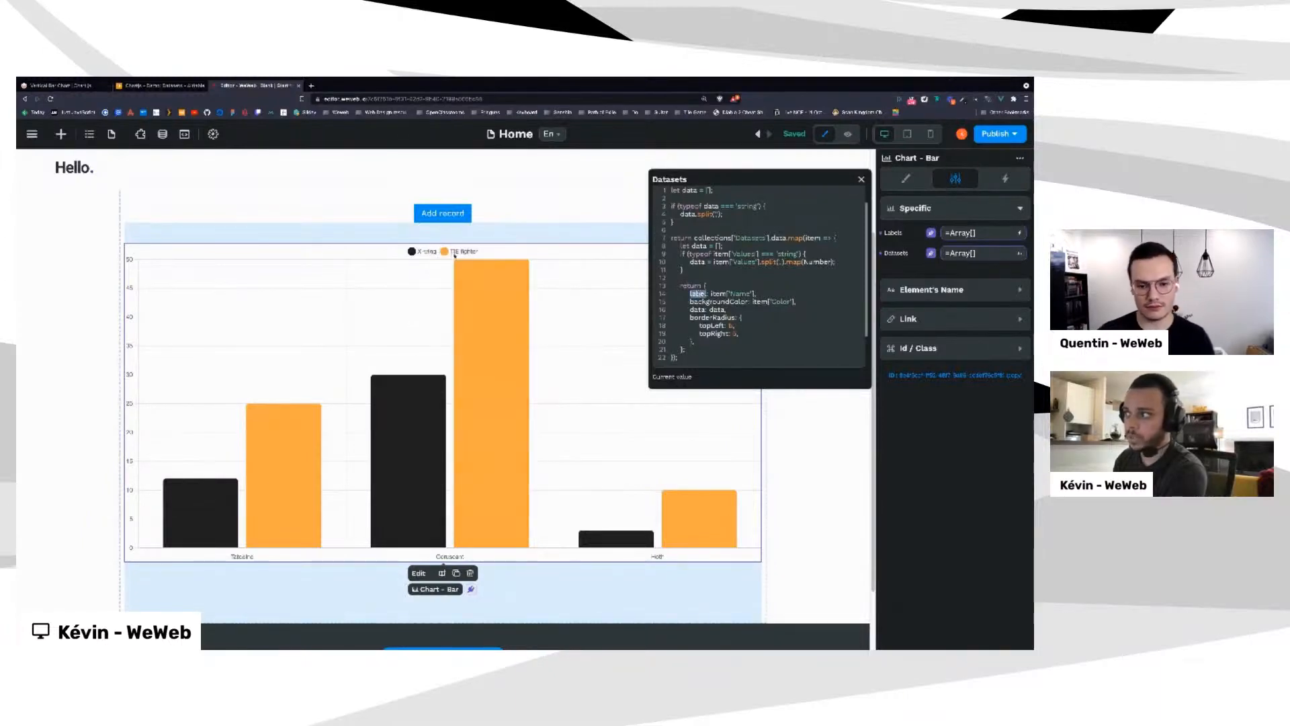
pyautogui.doubleClick(719, 302)
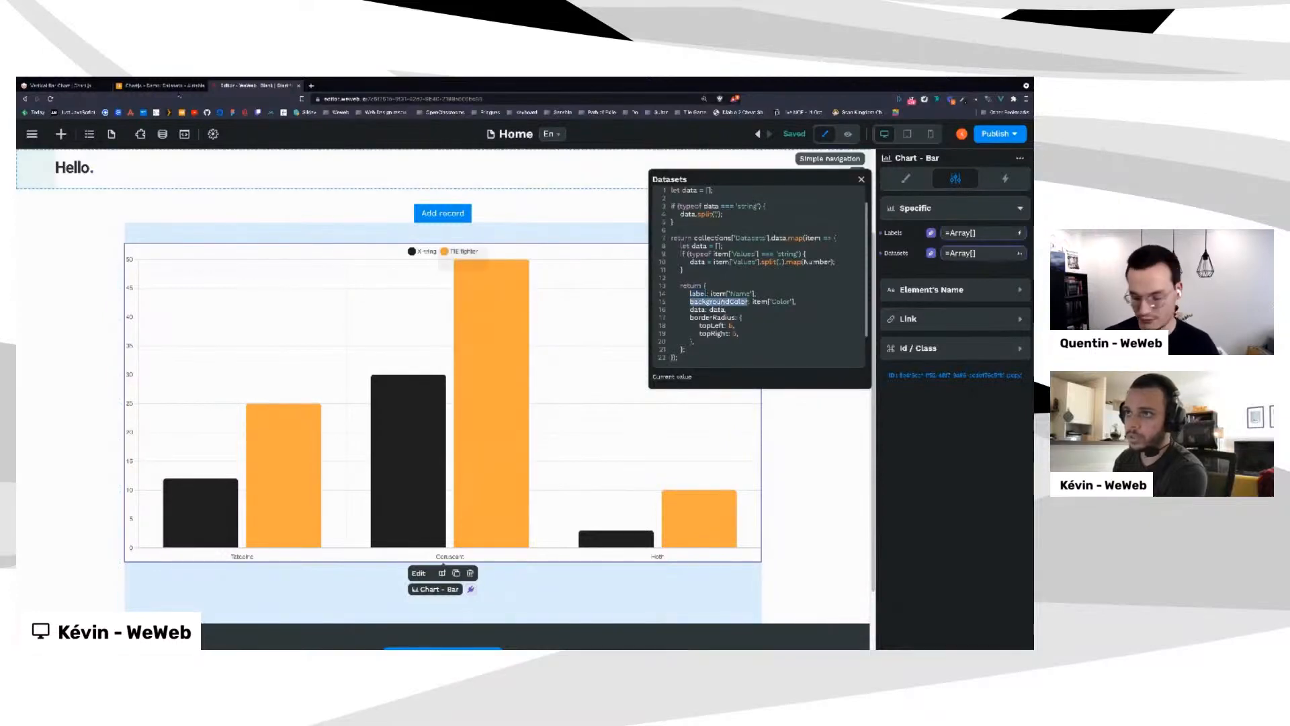
pyautogui.click(162, 85)
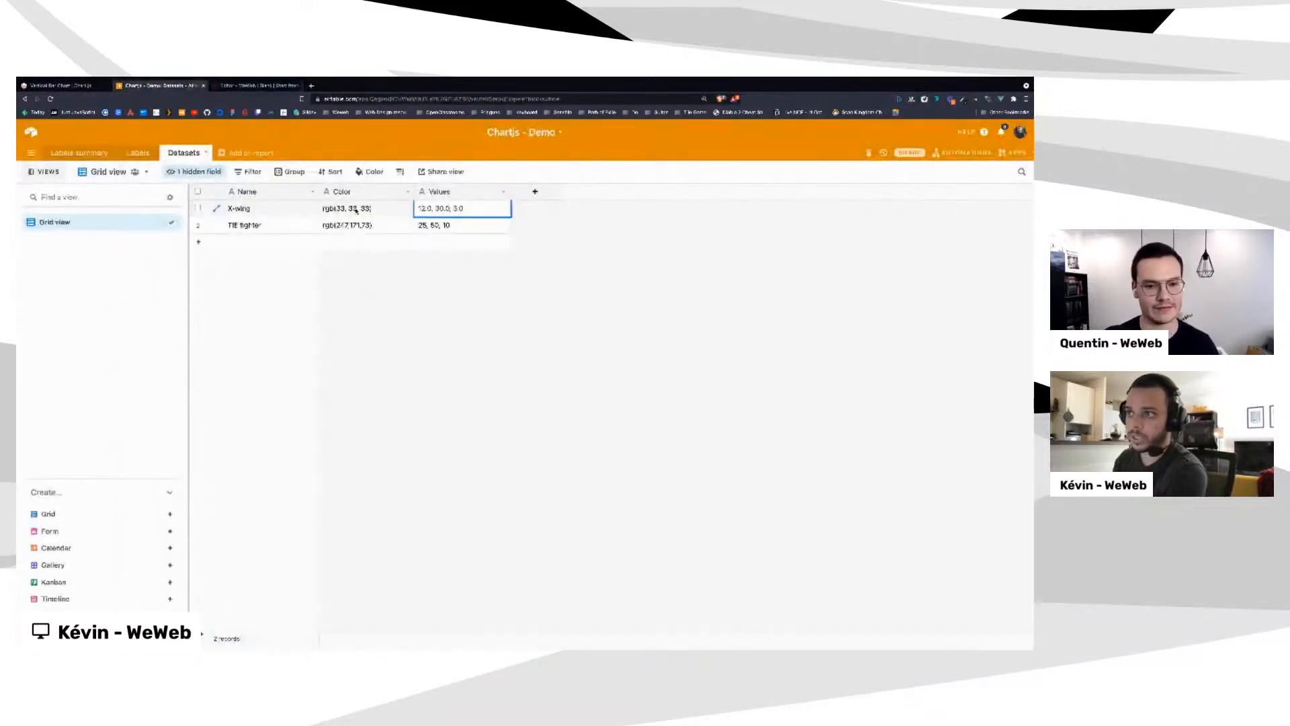
pyautogui.click(236, 87)
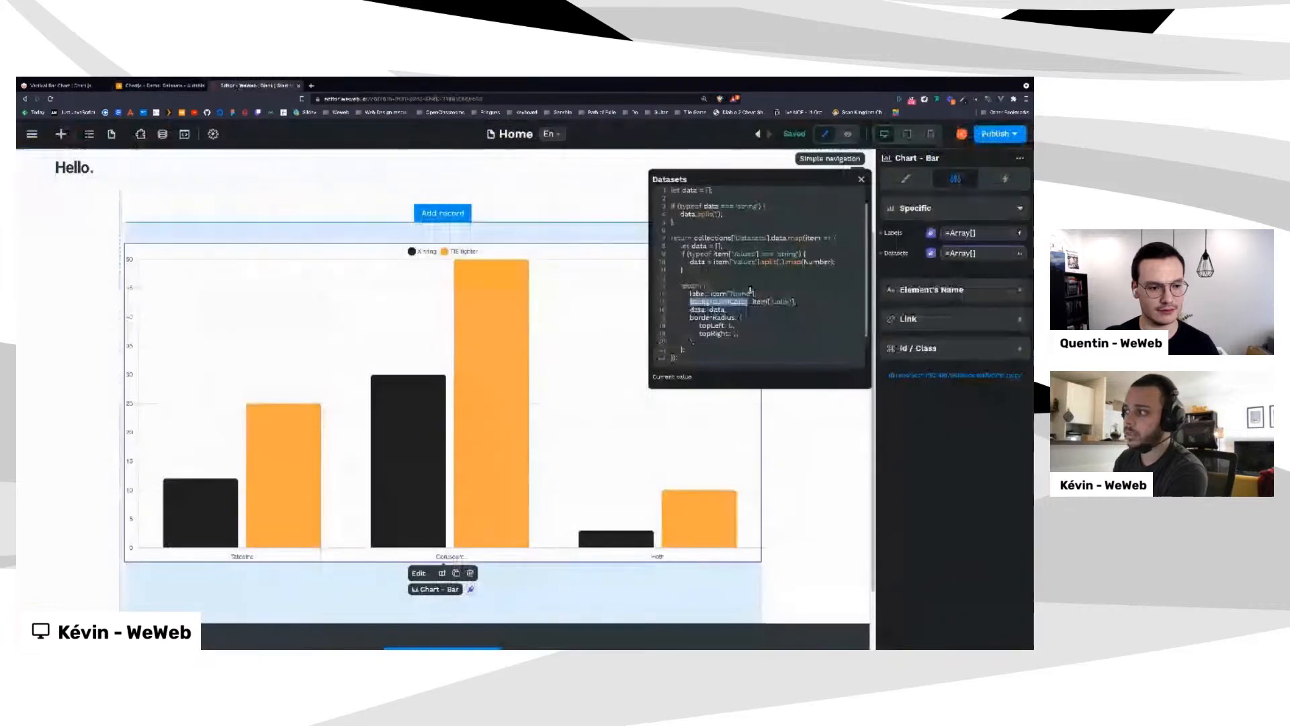
pyautogui.doubleClick(697, 309)
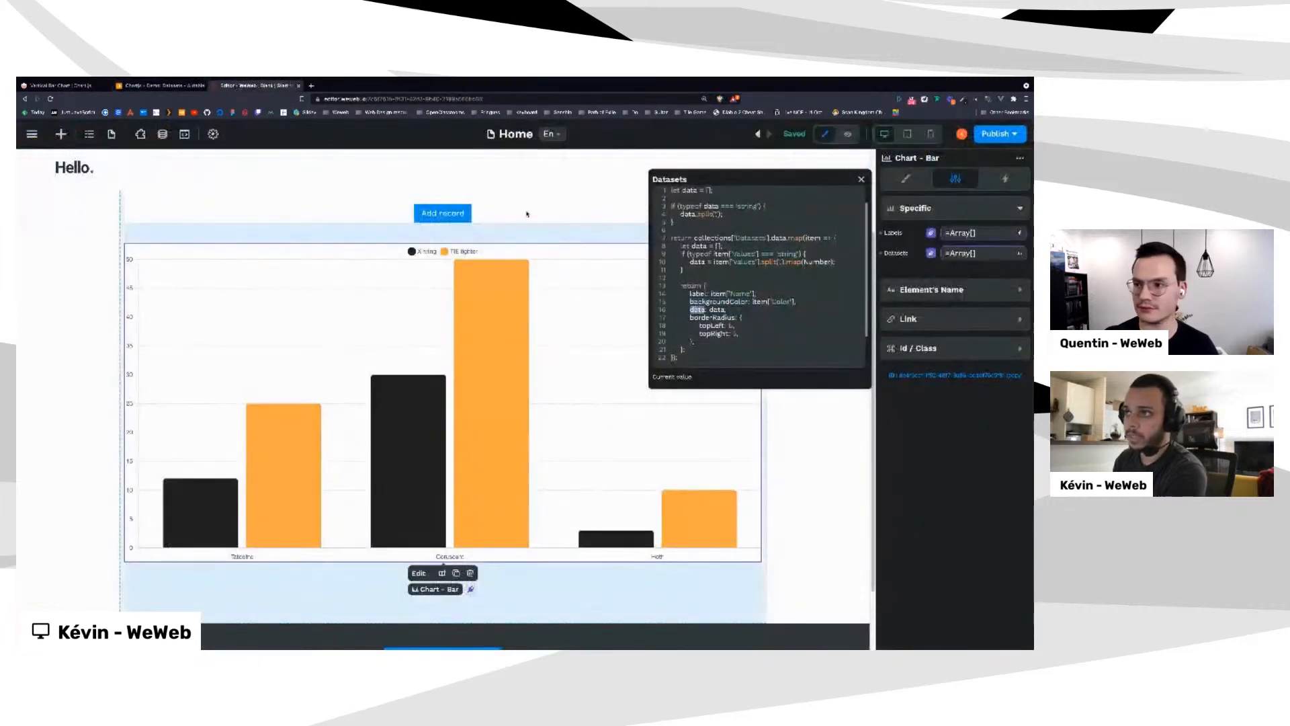
pyautogui.click(161, 86)
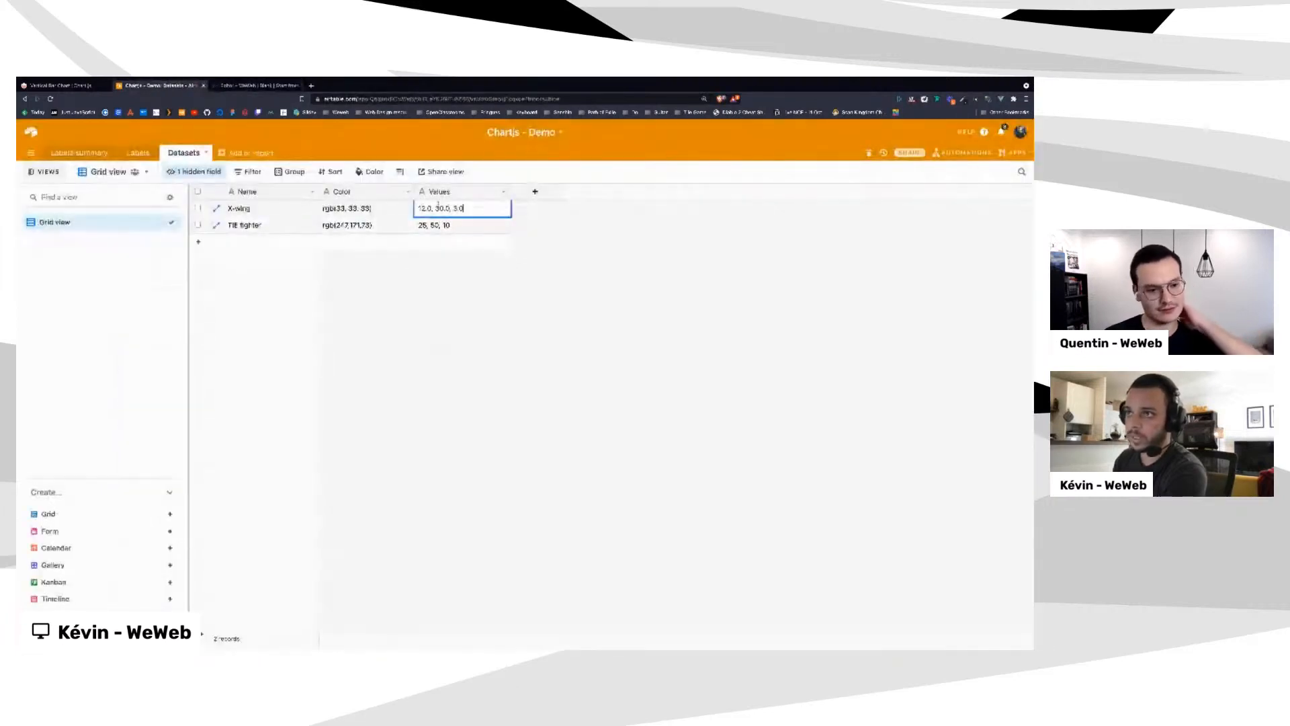
pyautogui.click(255, 85)
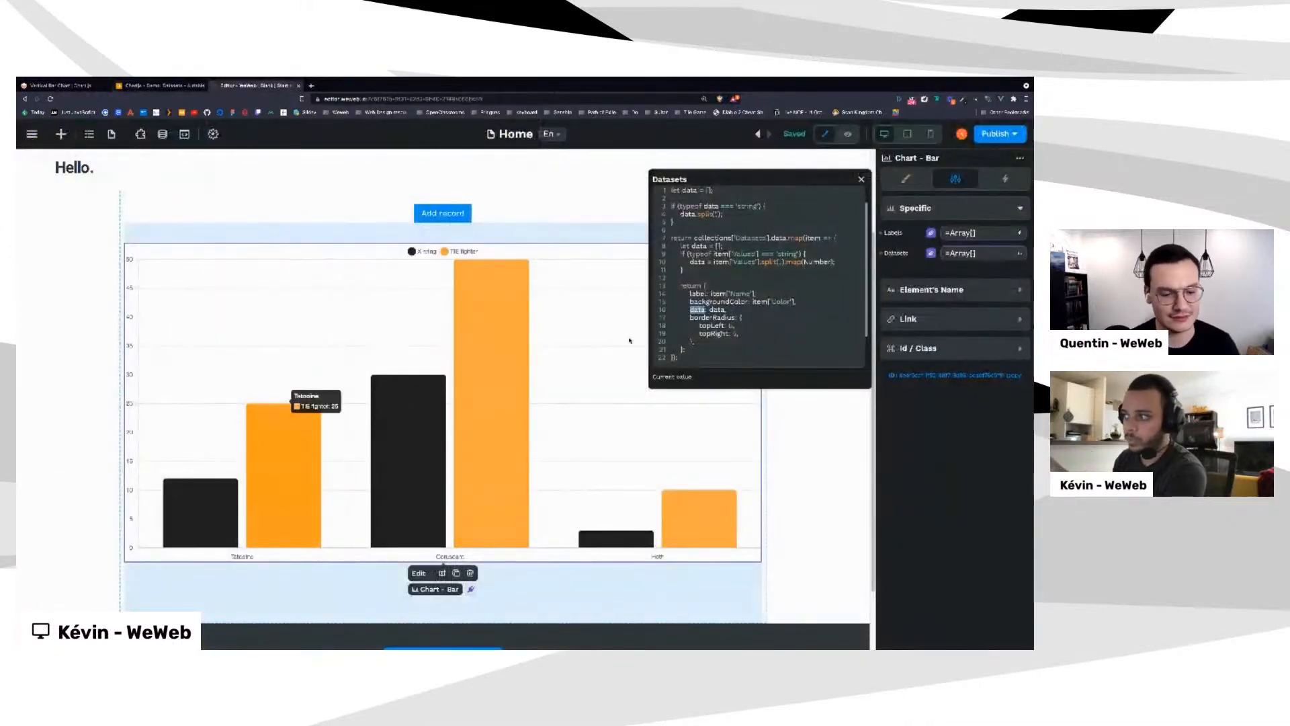
# Increase the topLeft and topRight border radius values in the Datasets code by 10 each
pyautogui.click(765, 342)
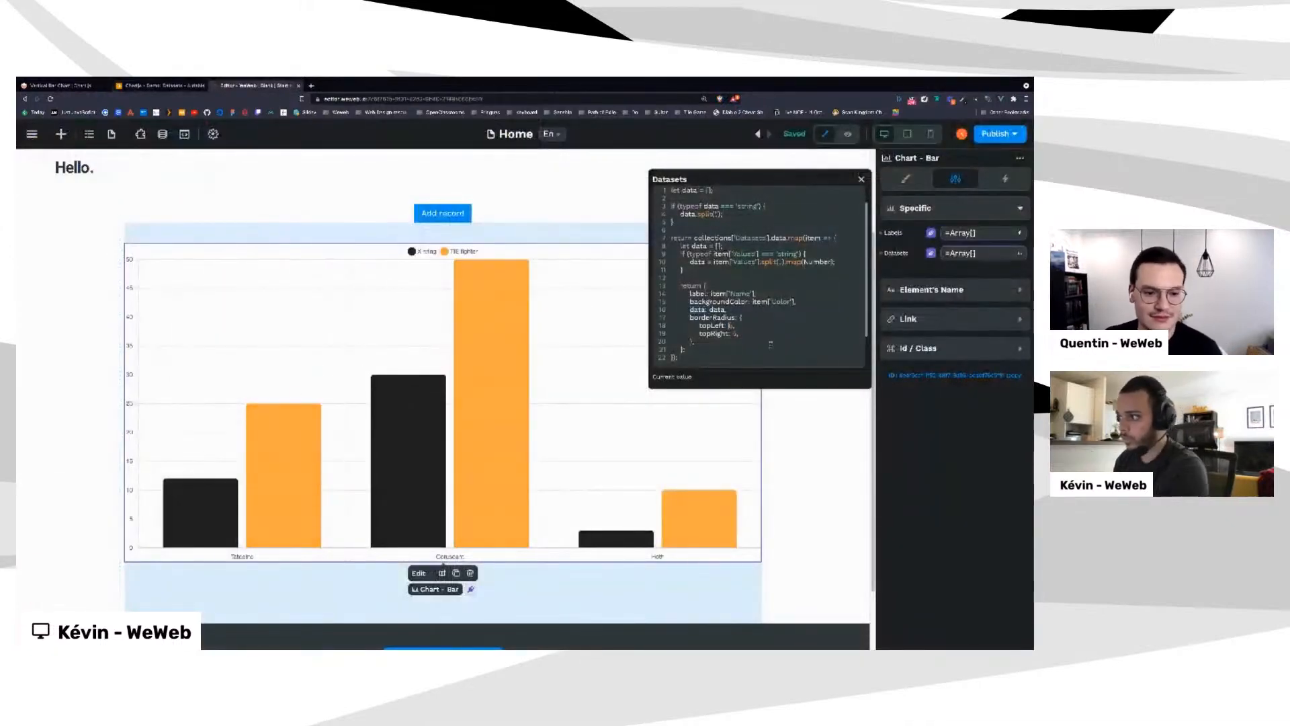
pyautogui.write('1')
pyautogui.click(733, 334)
pyautogui.write('1')
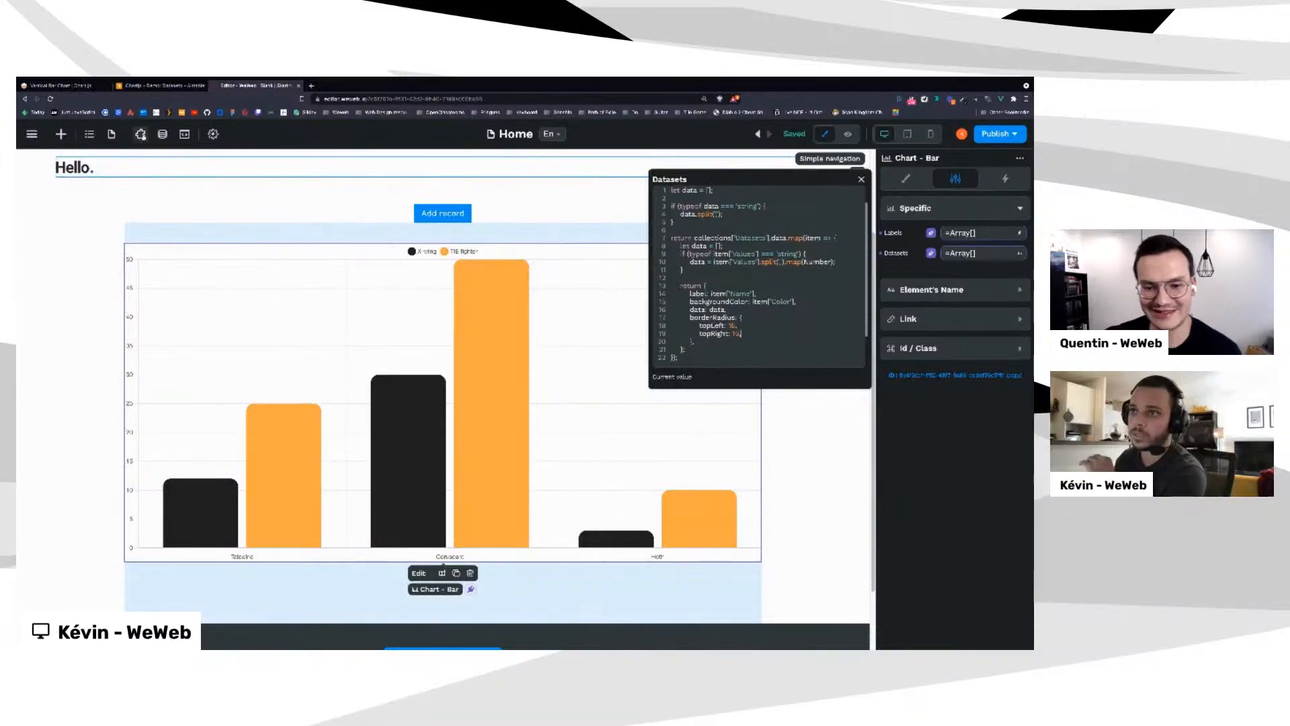
# Open the Chart.js plugin documentation, review the bar chart's customizable dataset properties, and close it
pyautogui.click(140, 134)
pyautogui.scroll(-1, 461, 542)
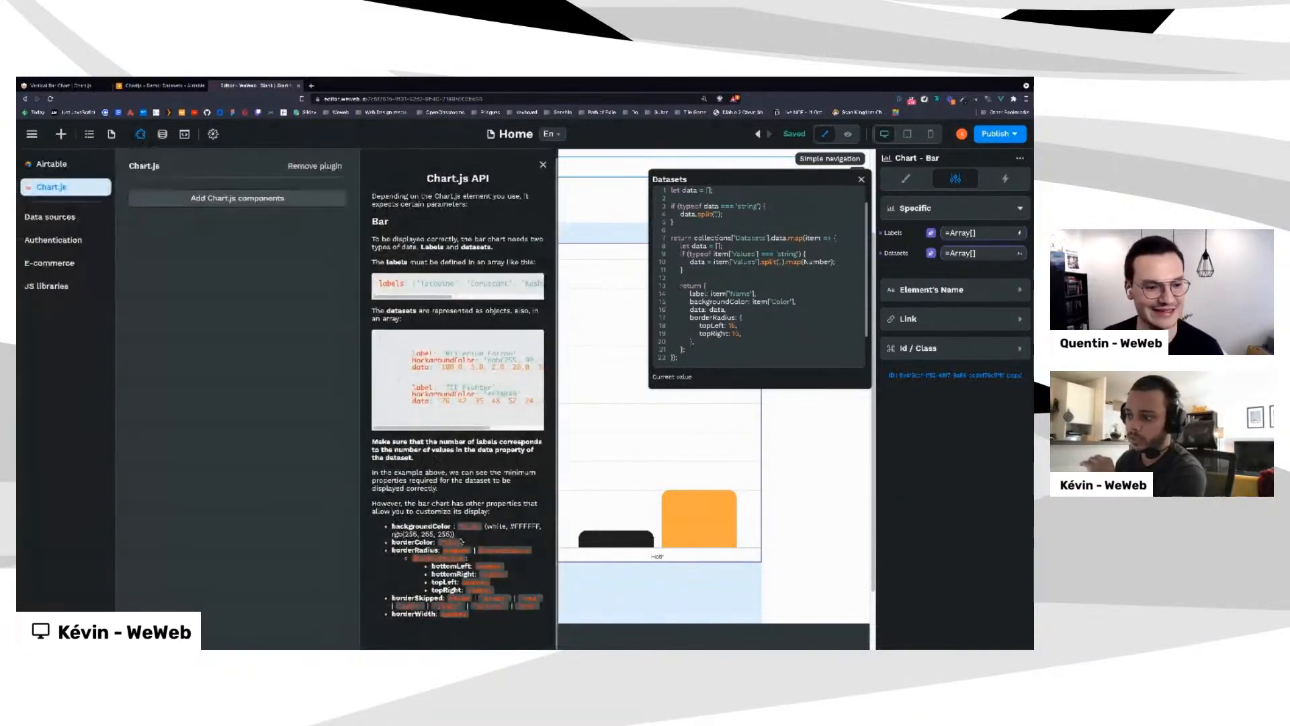
pyautogui.scroll(1, 445, 460)
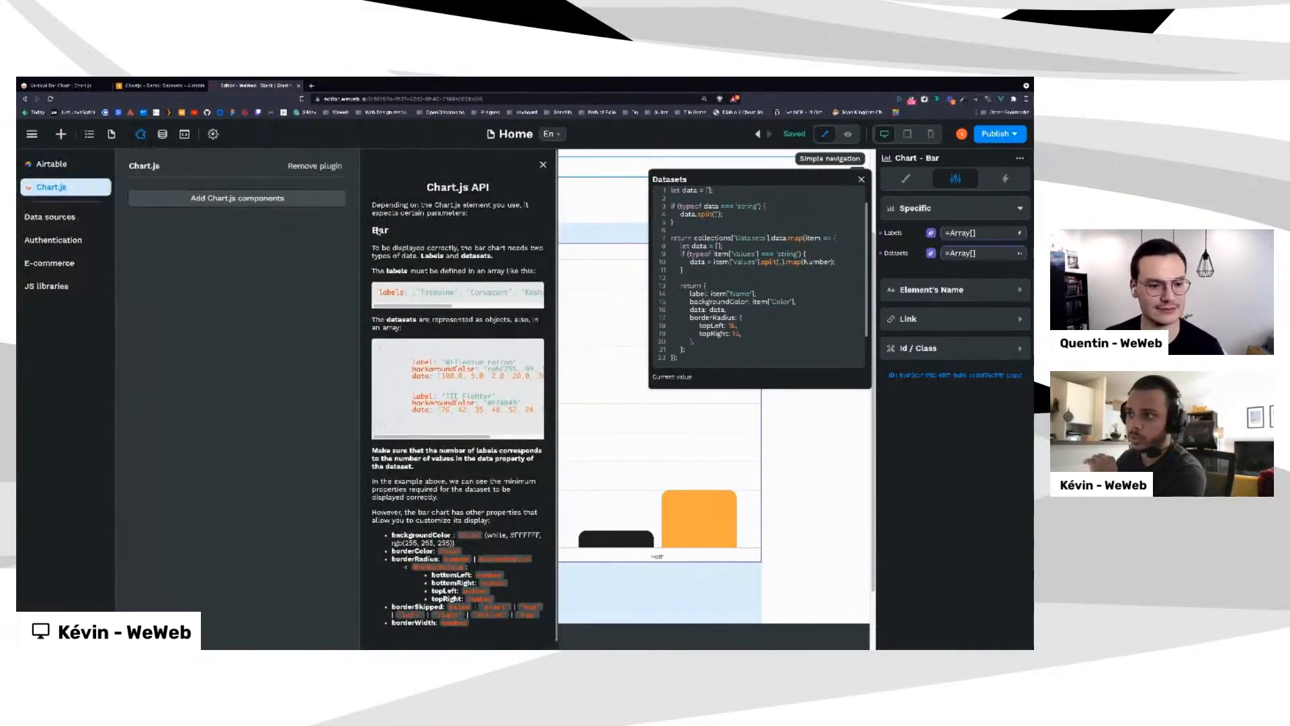
pyautogui.scroll(-1, 462, 426)
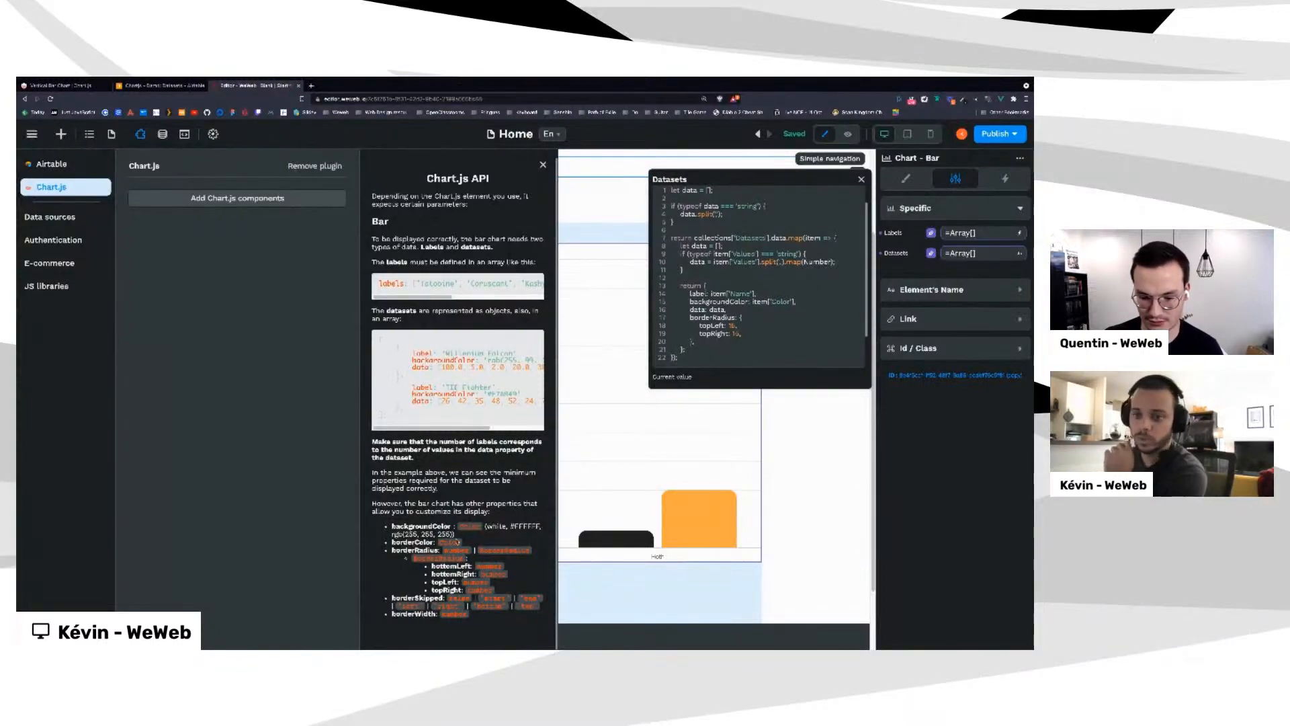
pyautogui.scroll(1, 453, 544)
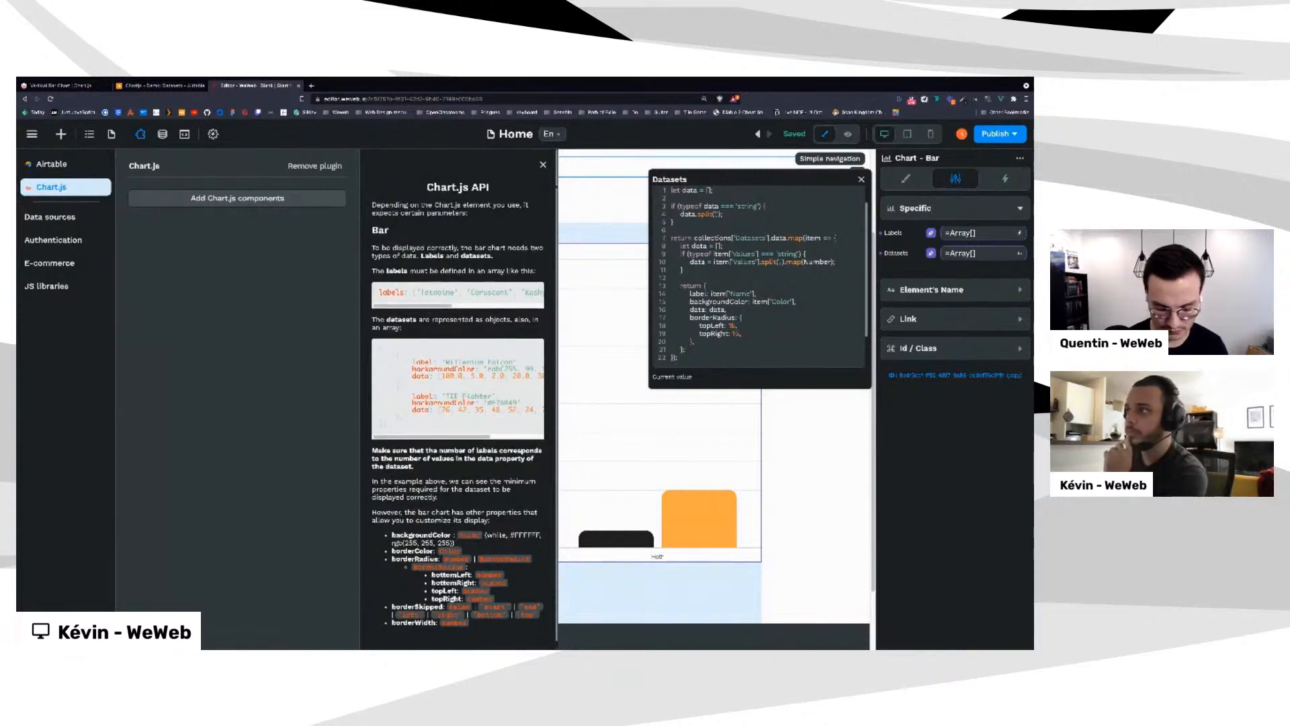
pyautogui.click(543, 165)
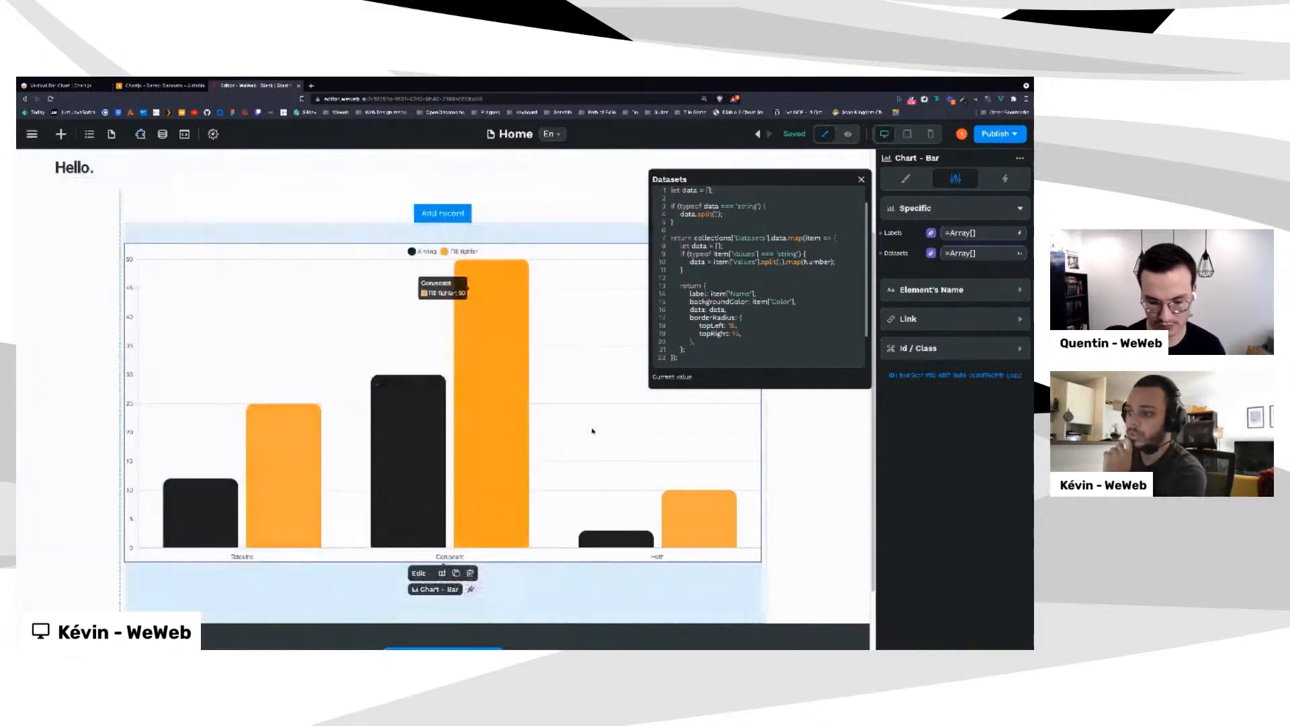
# Close the Datasets code and review the rounded bars of the chart in the Dataviz section
pyautogui.scroll(2, 590, 390)
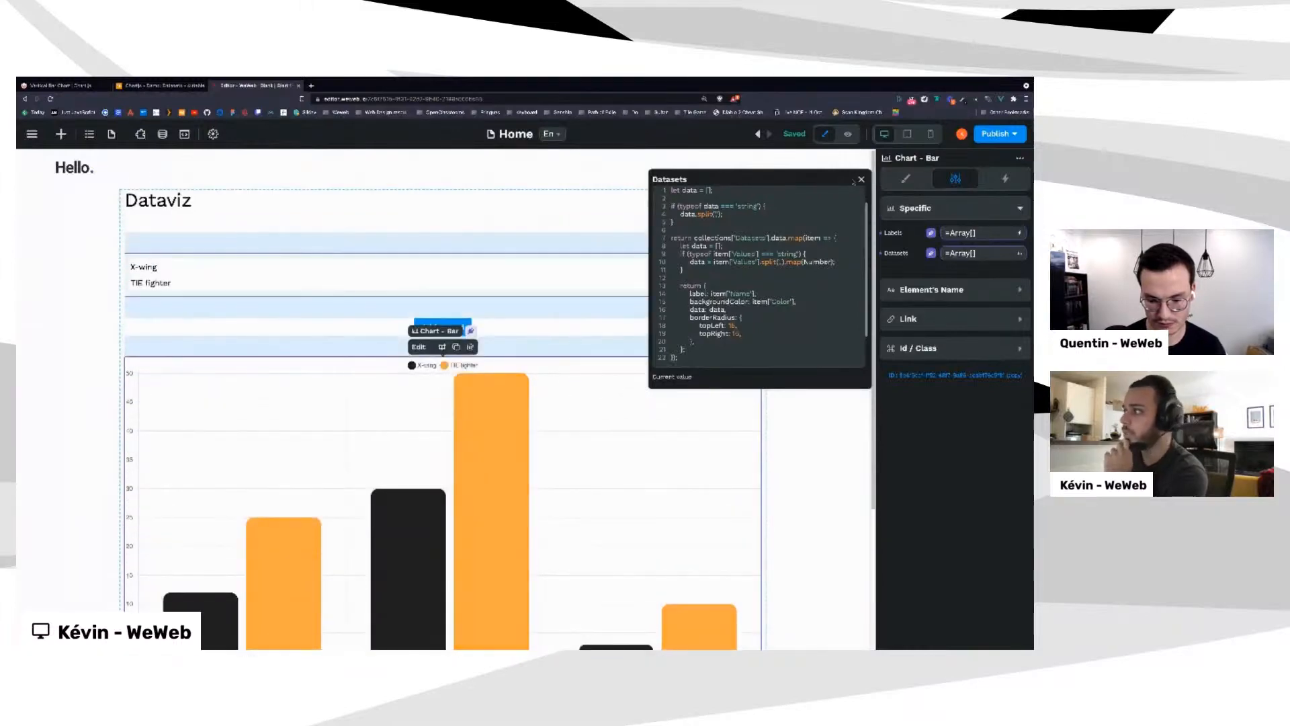
pyautogui.click(861, 180)
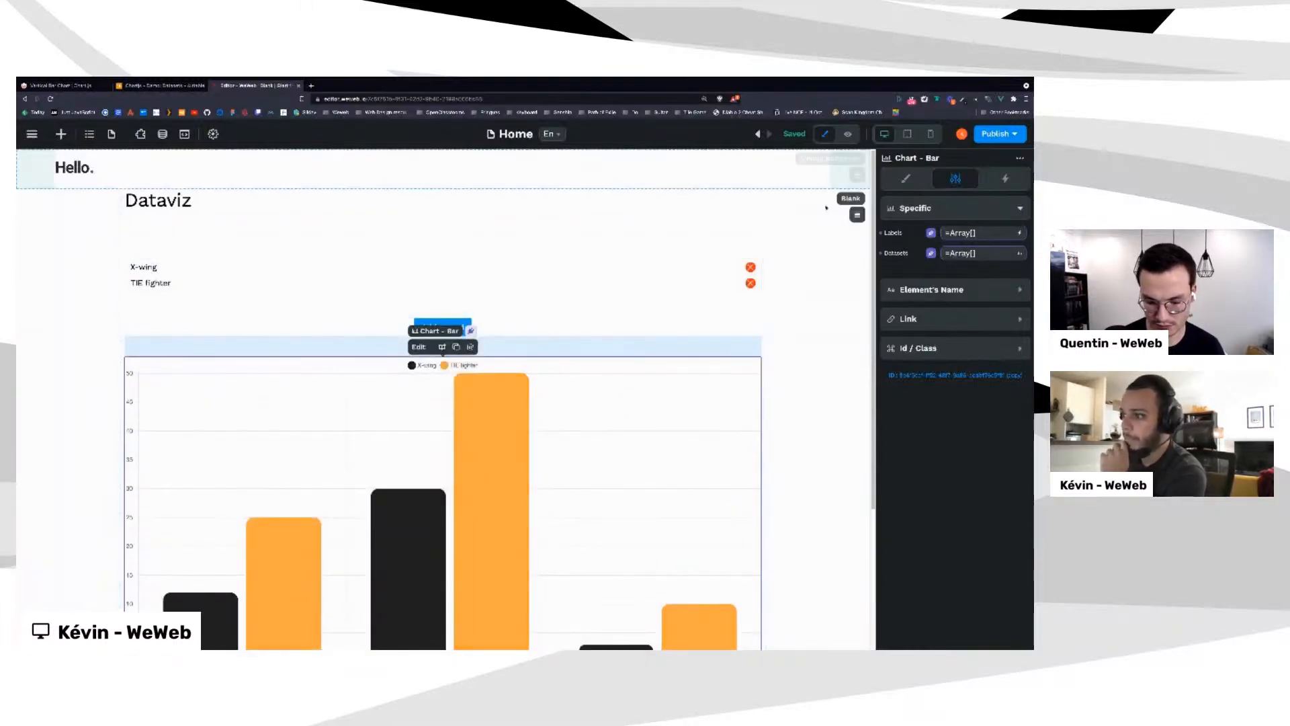
pyautogui.click(753, 324)
pyautogui.scroll(-3, 752, 324)
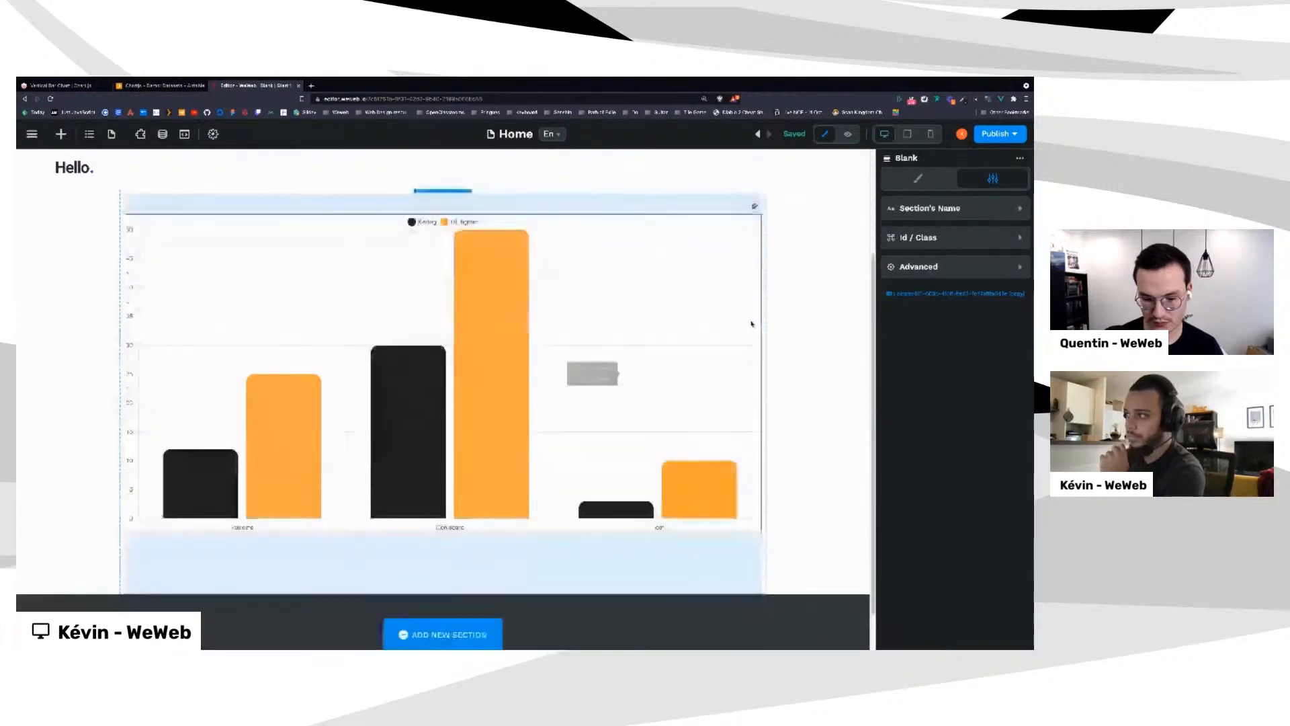
pyautogui.scroll(3, 752, 324)
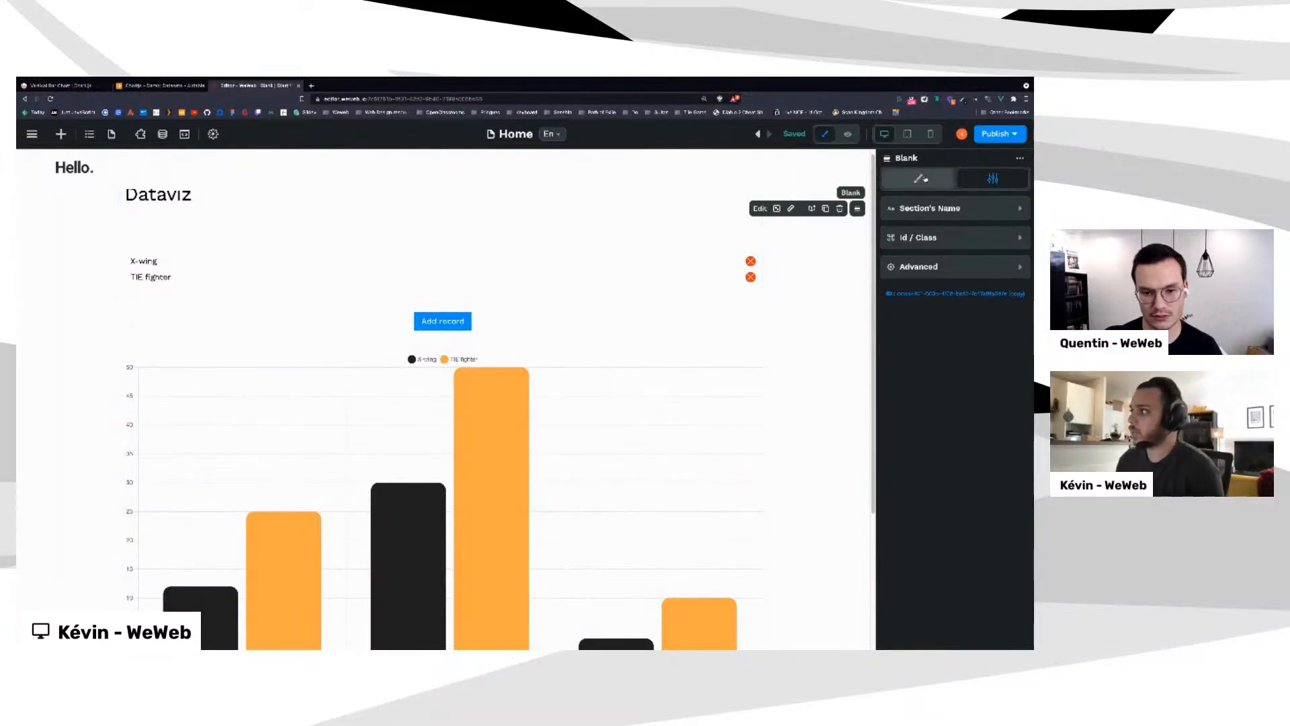
pyautogui.click(922, 178)
# Preview the page, reveal the record form with Add record, and return to edit mode
pyautogui.click(848, 134)
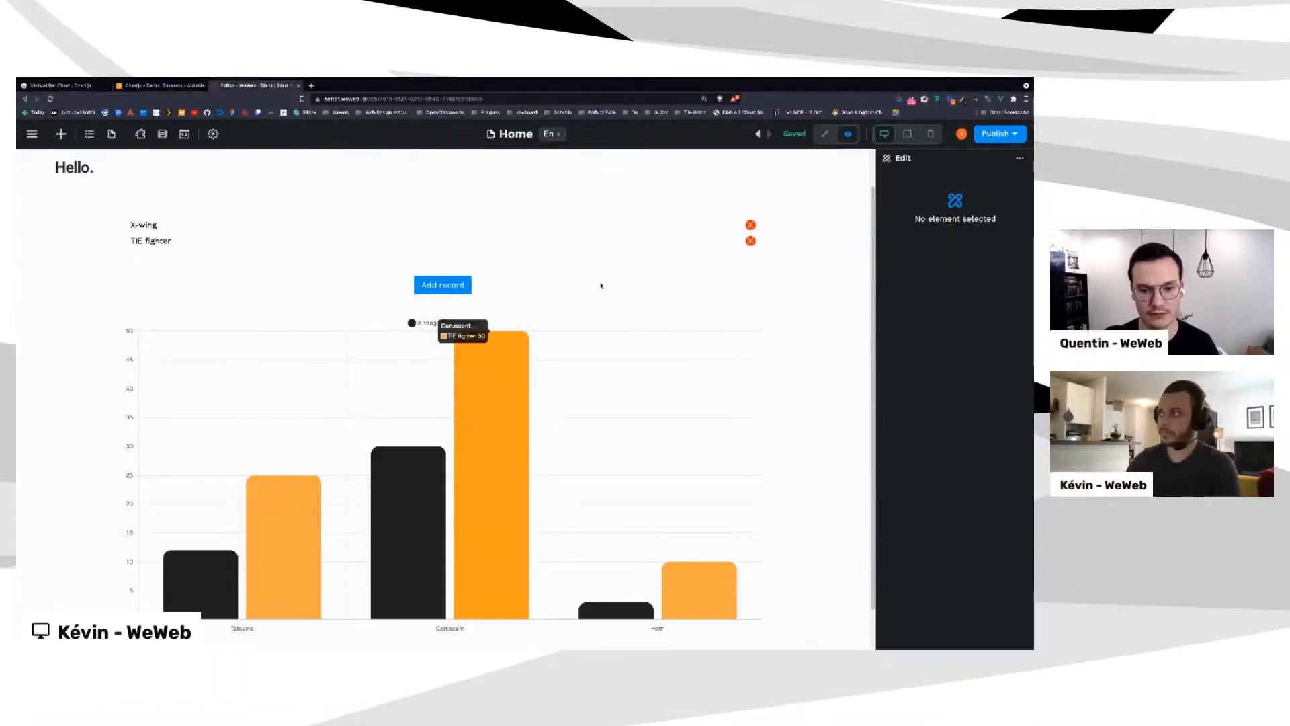
pyautogui.click(825, 133)
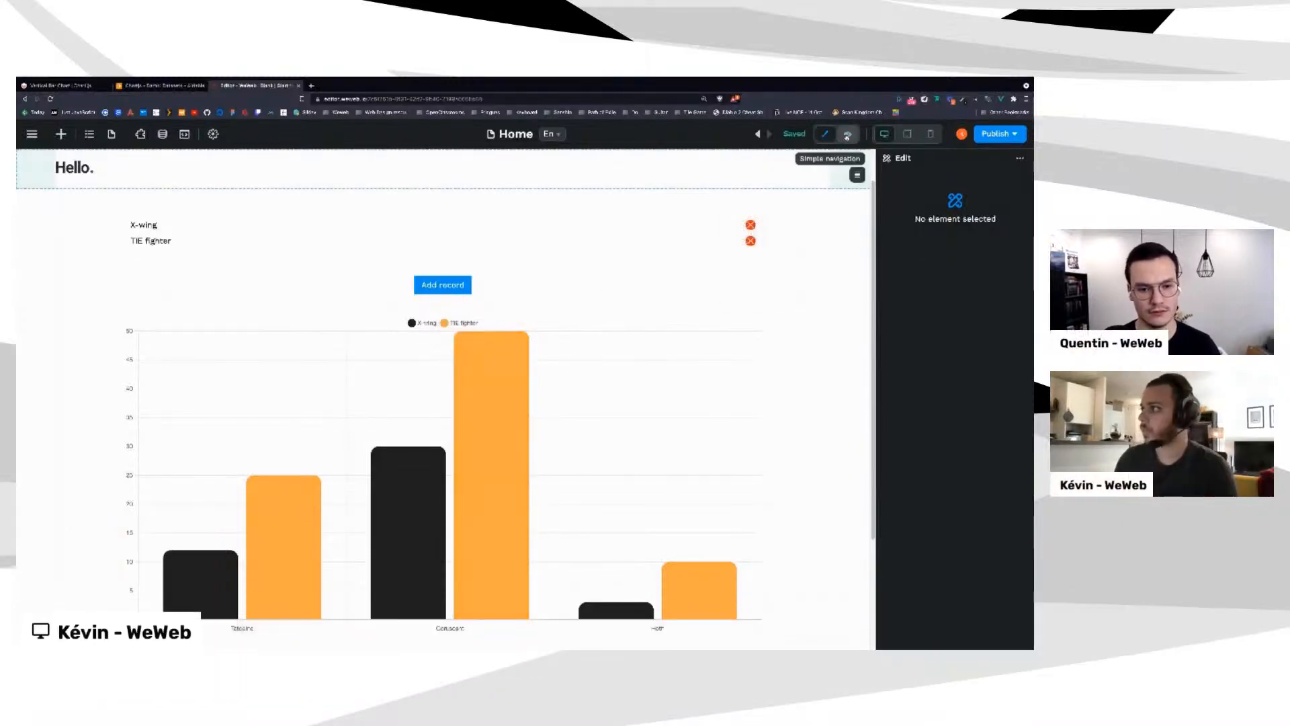
pyautogui.click(847, 135)
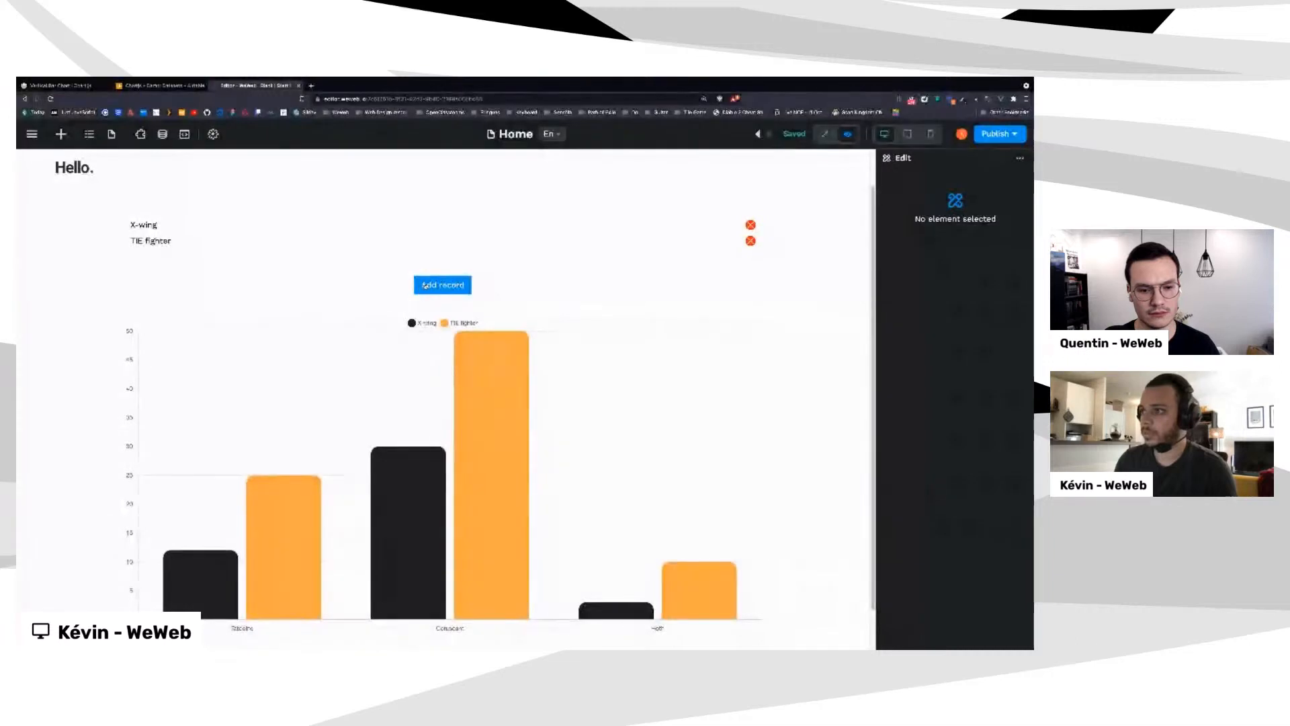
pyautogui.click(424, 284)
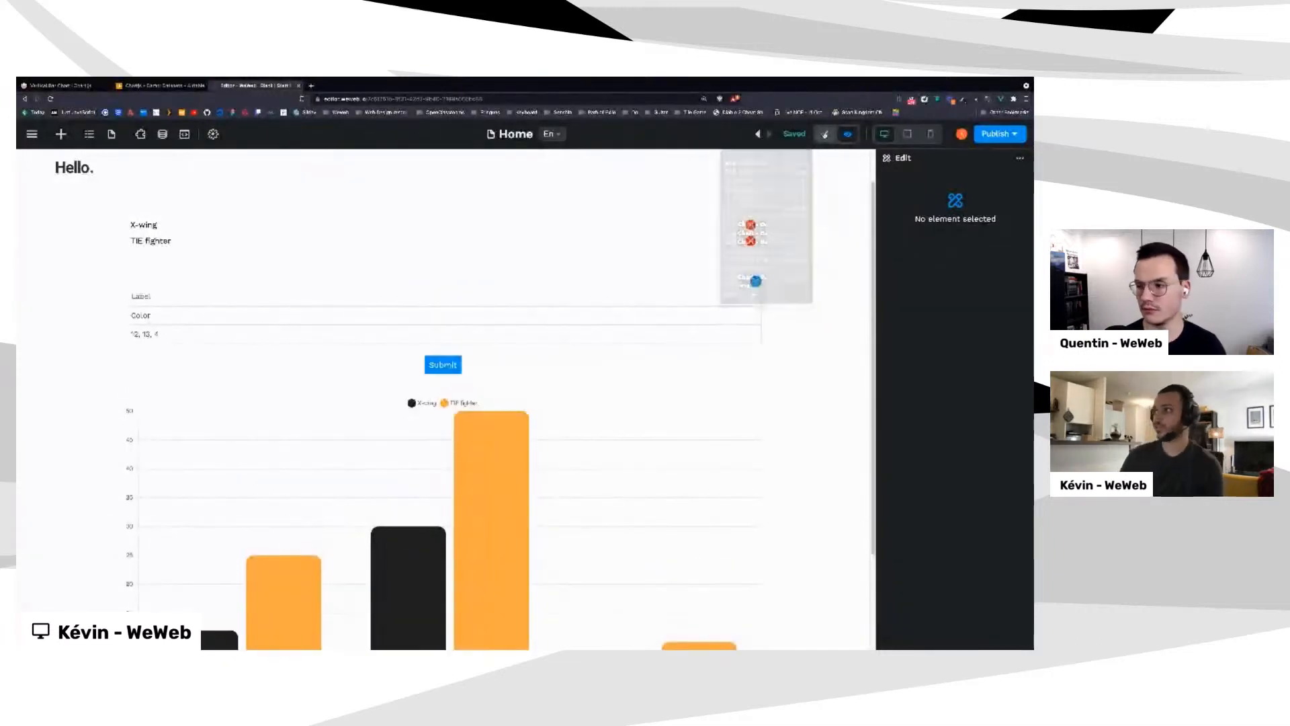
pyautogui.click(825, 134)
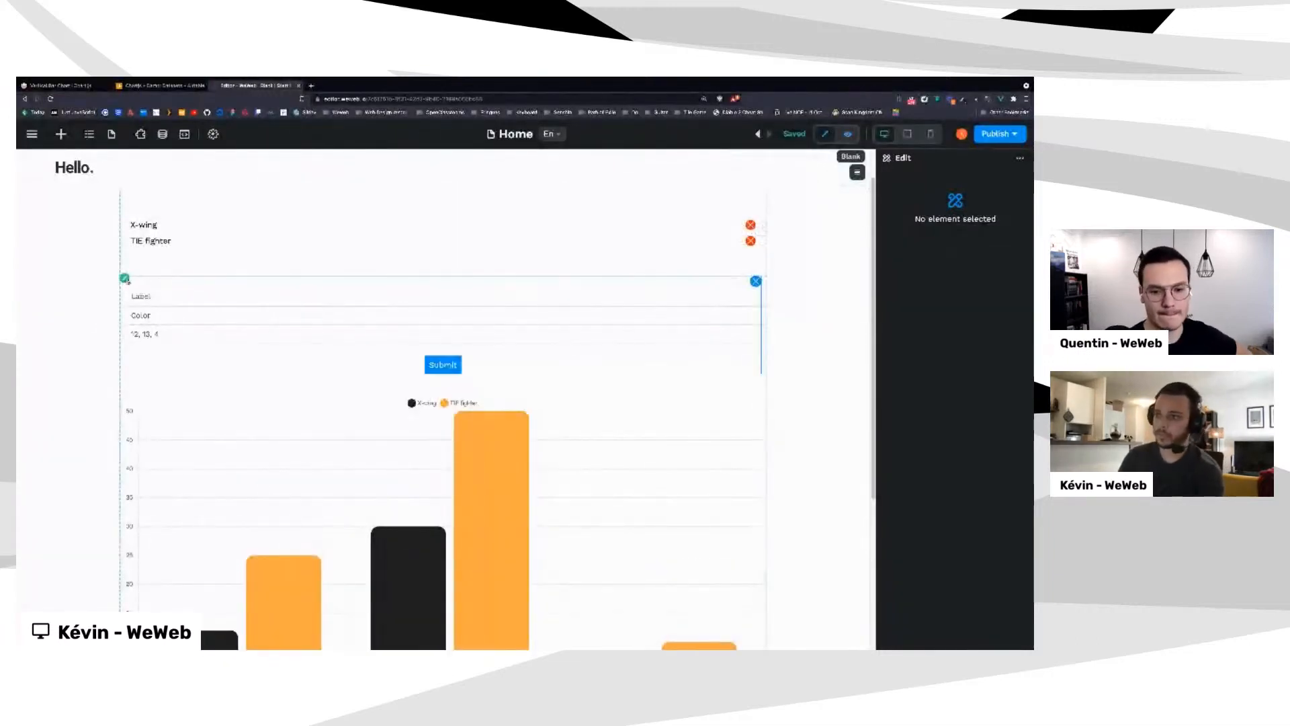
# Select the record form's container and set its submit action to None
pyautogui.click(126, 279)
pyautogui.click(954, 179)
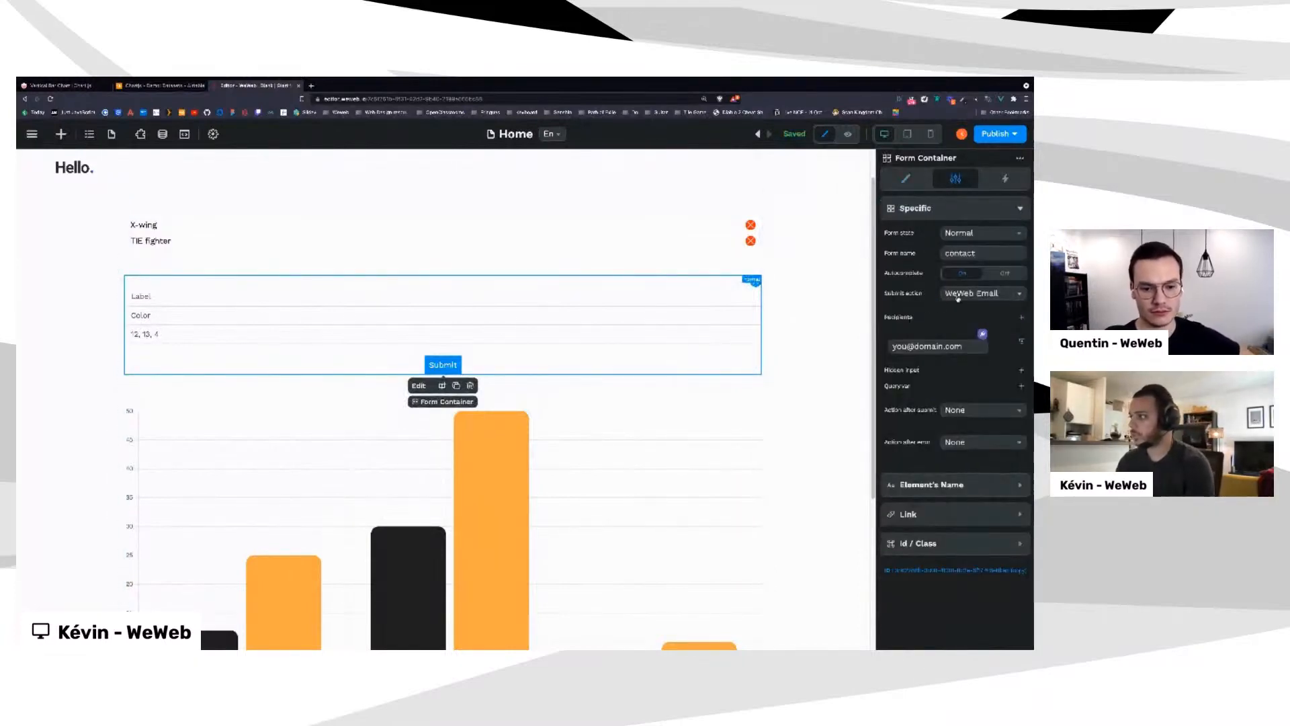
pyautogui.click(958, 296)
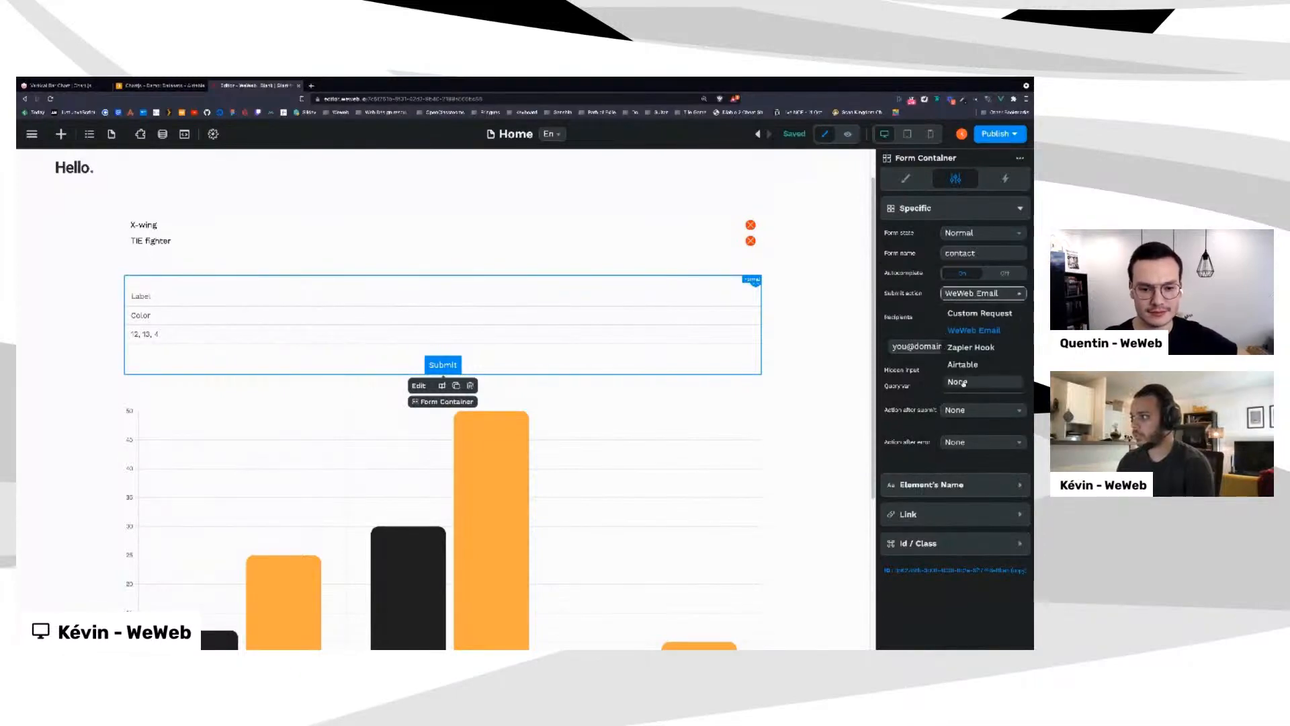
pyautogui.click(964, 382)
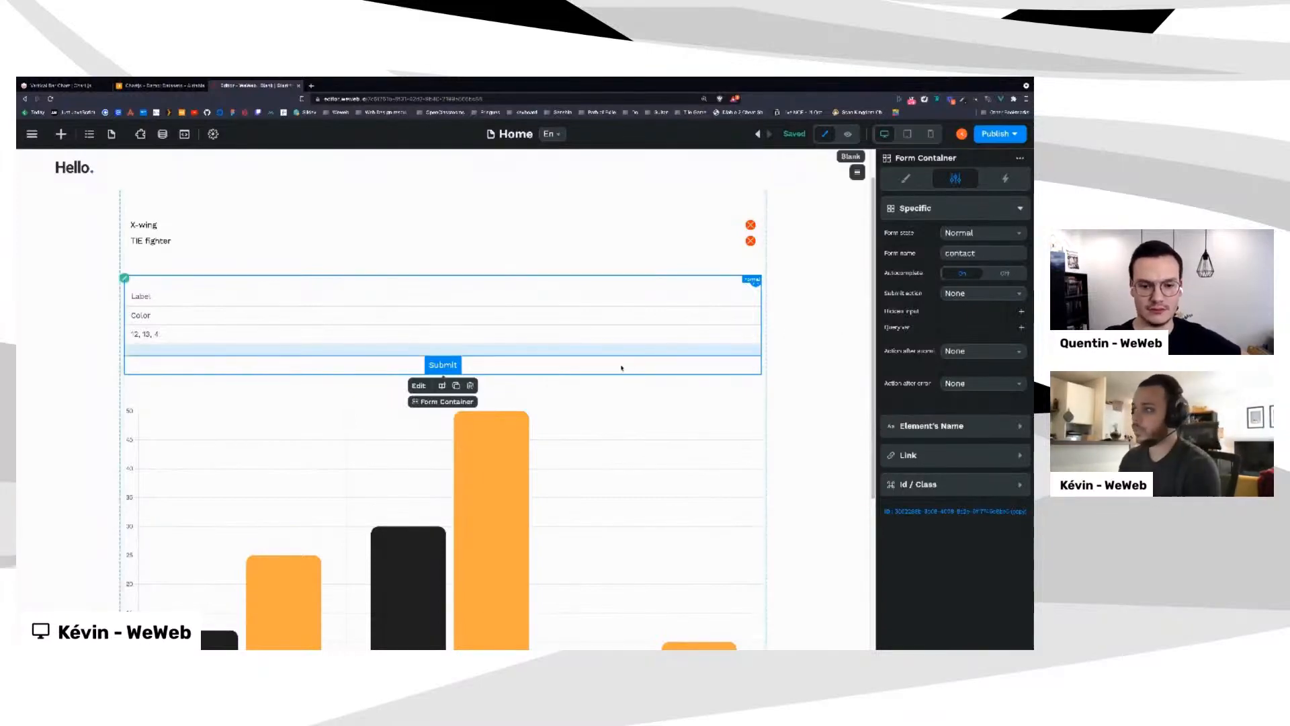
# Add an interaction named "Create record" to the form container with the On Submit trigger
pyautogui.click(1005, 177)
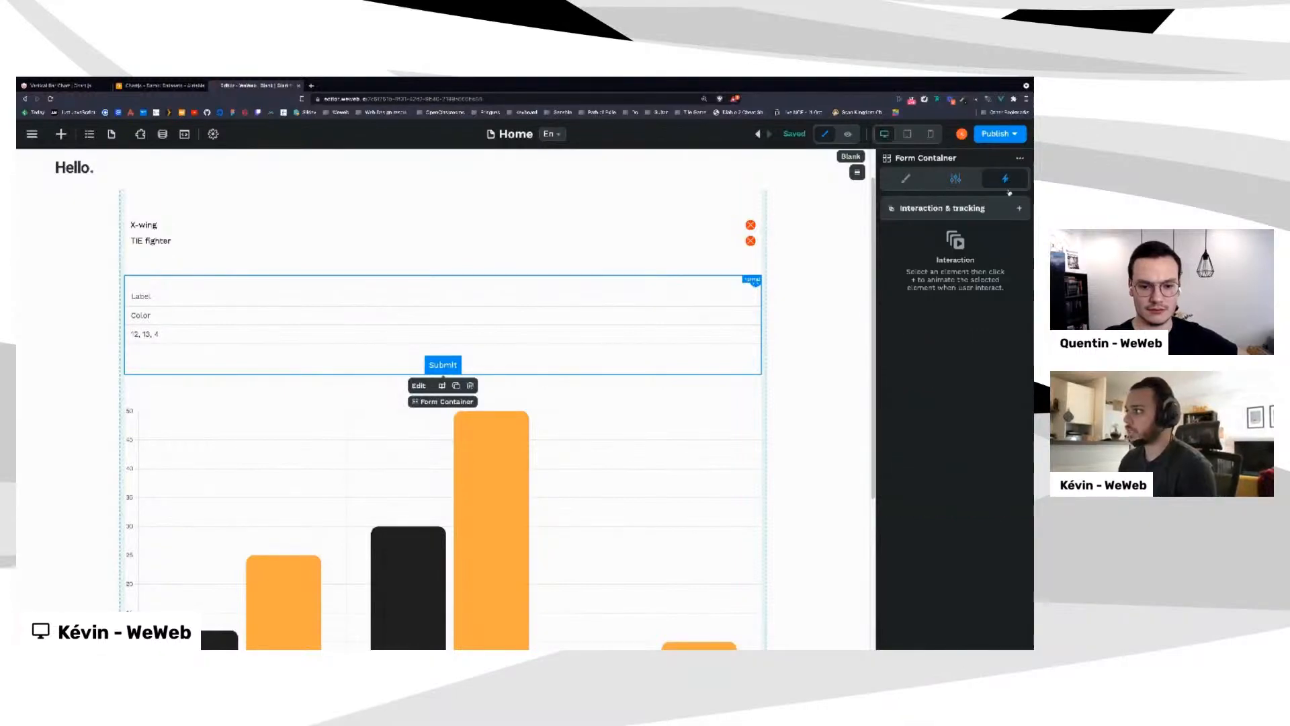
pyautogui.click(1018, 210)
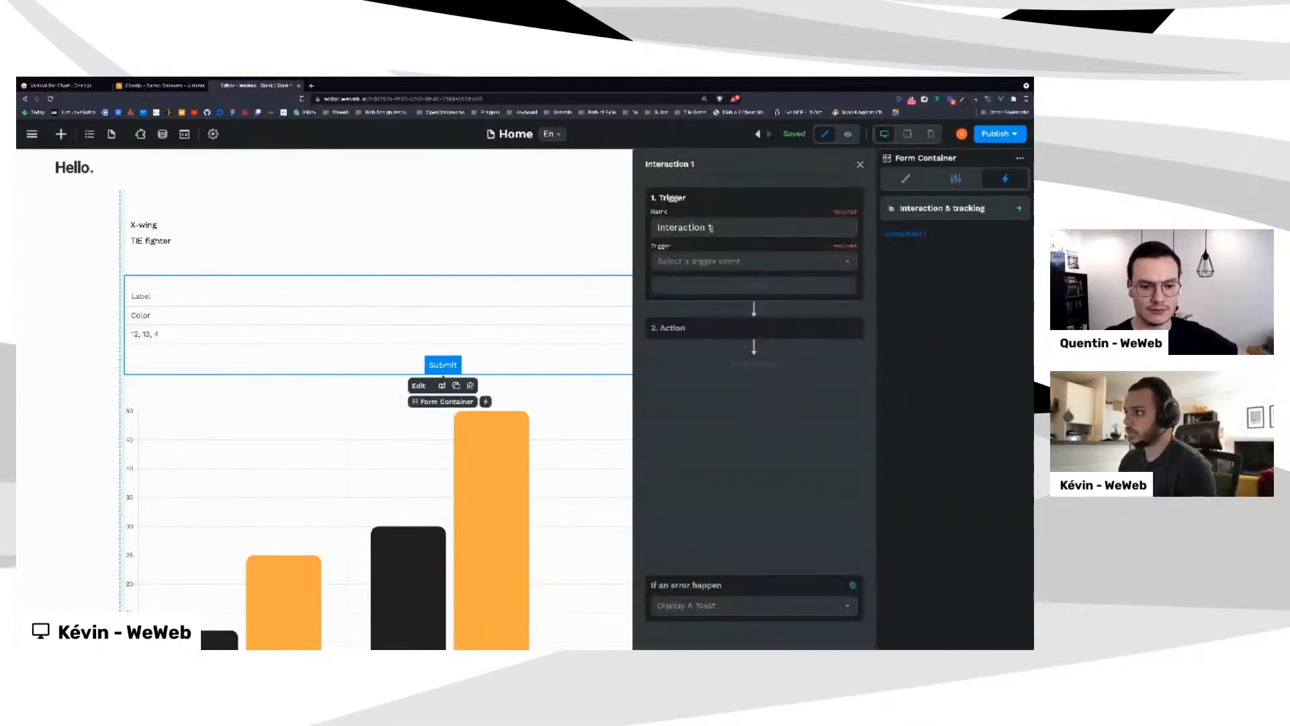
pyautogui.tripleClick(710, 228)
pyautogui.press('BackSpace')
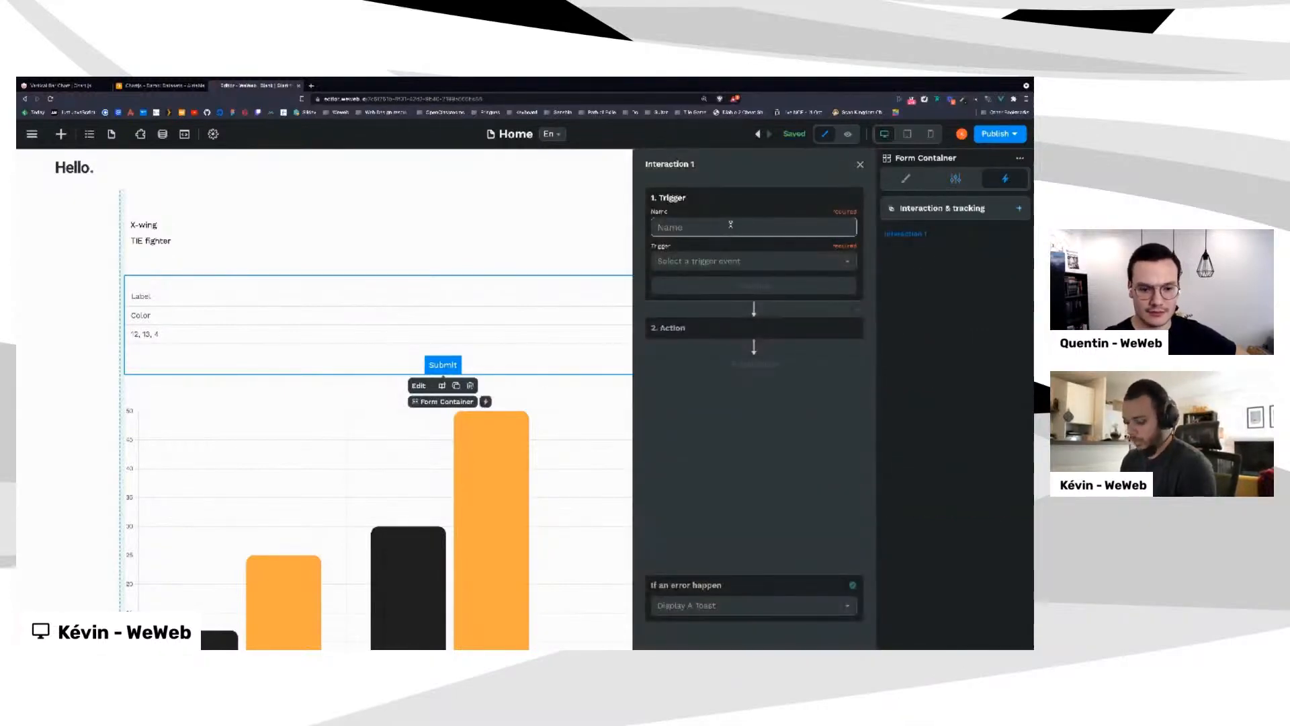
pyautogui.write('Cre')
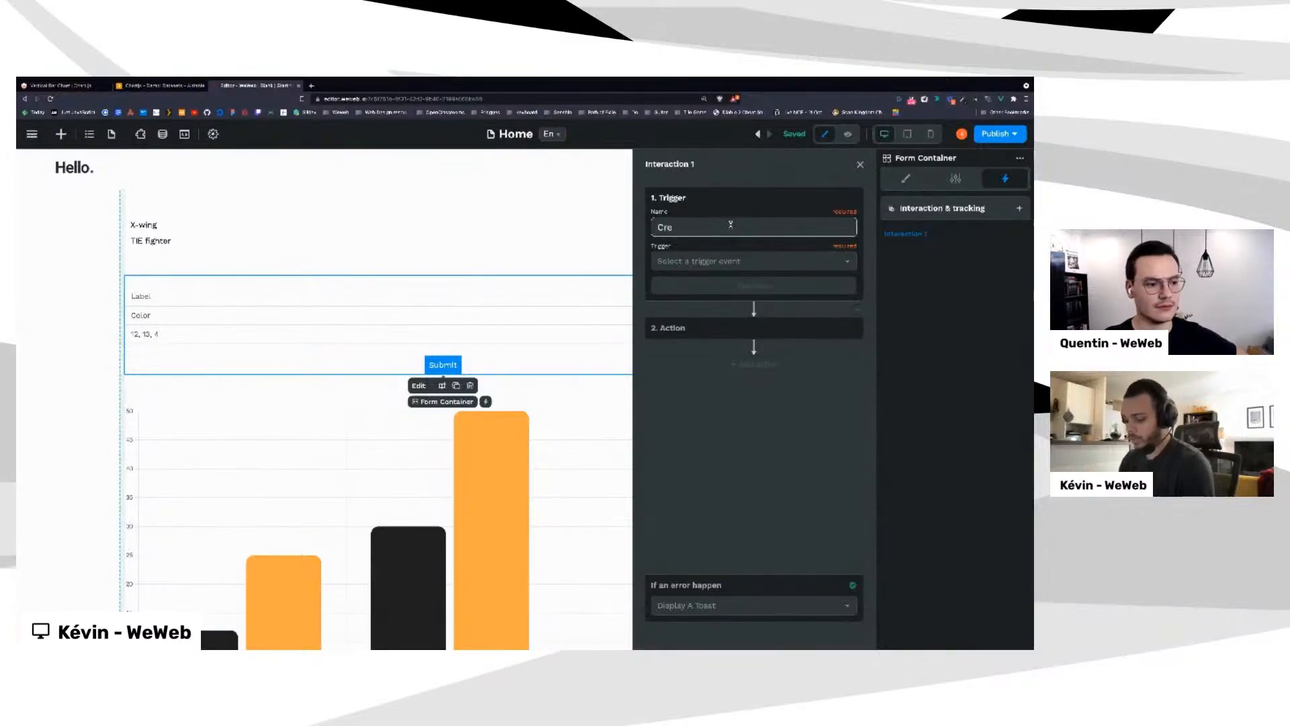
pyautogui.write('ate record')
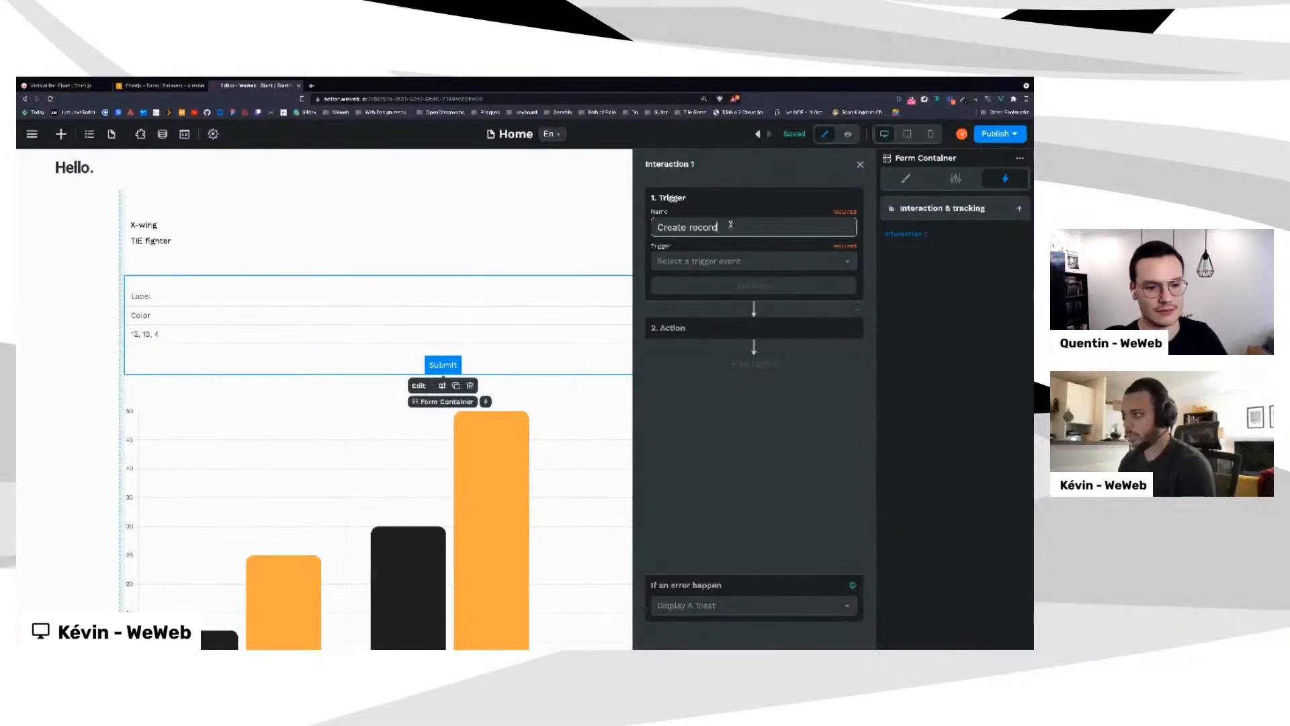
pyautogui.click(738, 262)
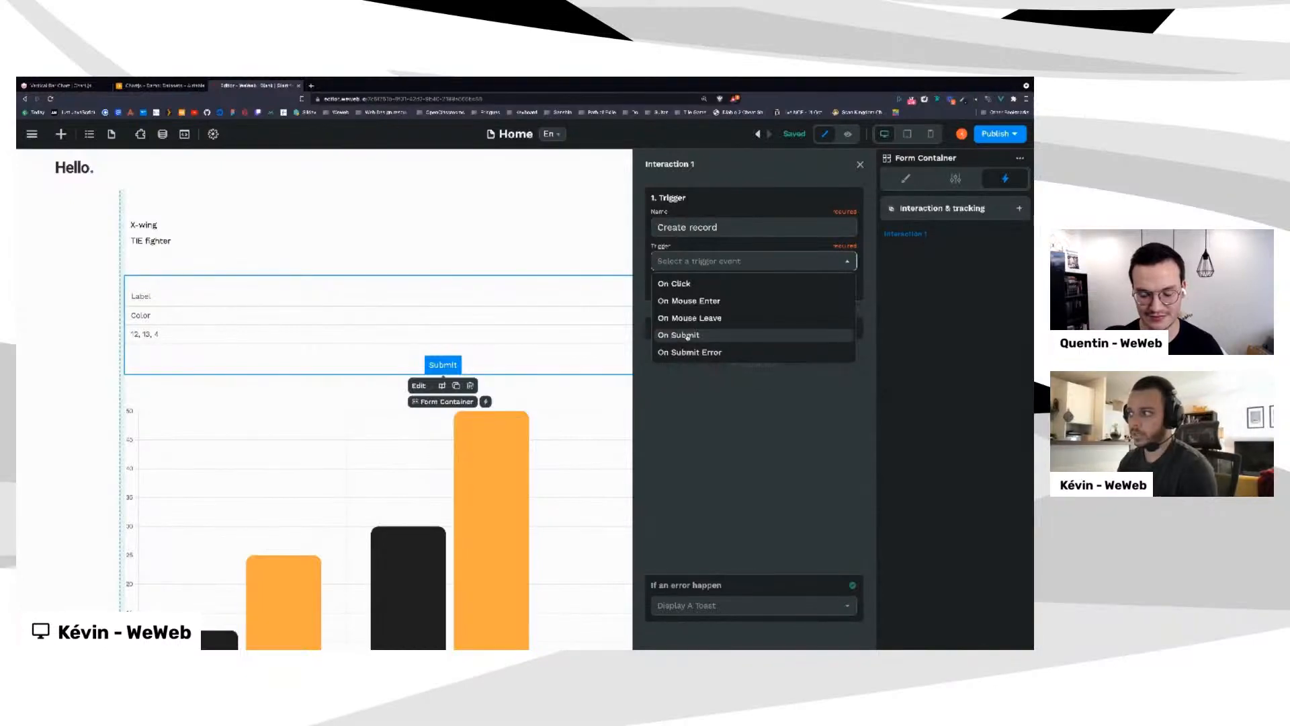
pyautogui.click(686, 336)
pyautogui.click(747, 289)
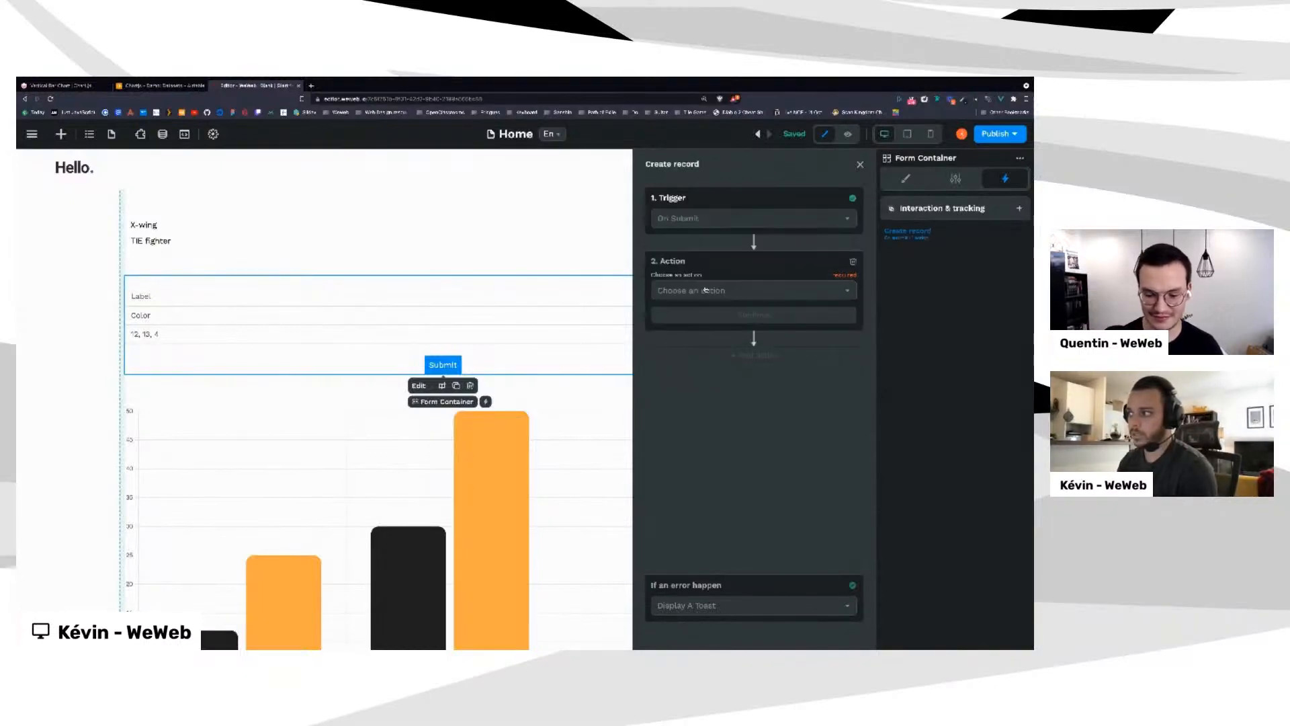
# Add a Custom JavaScript action calling plugins.airtable.createRecord for Datasets, mapping form data Label, Color and Data to Name, Color and Values
pyautogui.click(748, 291)
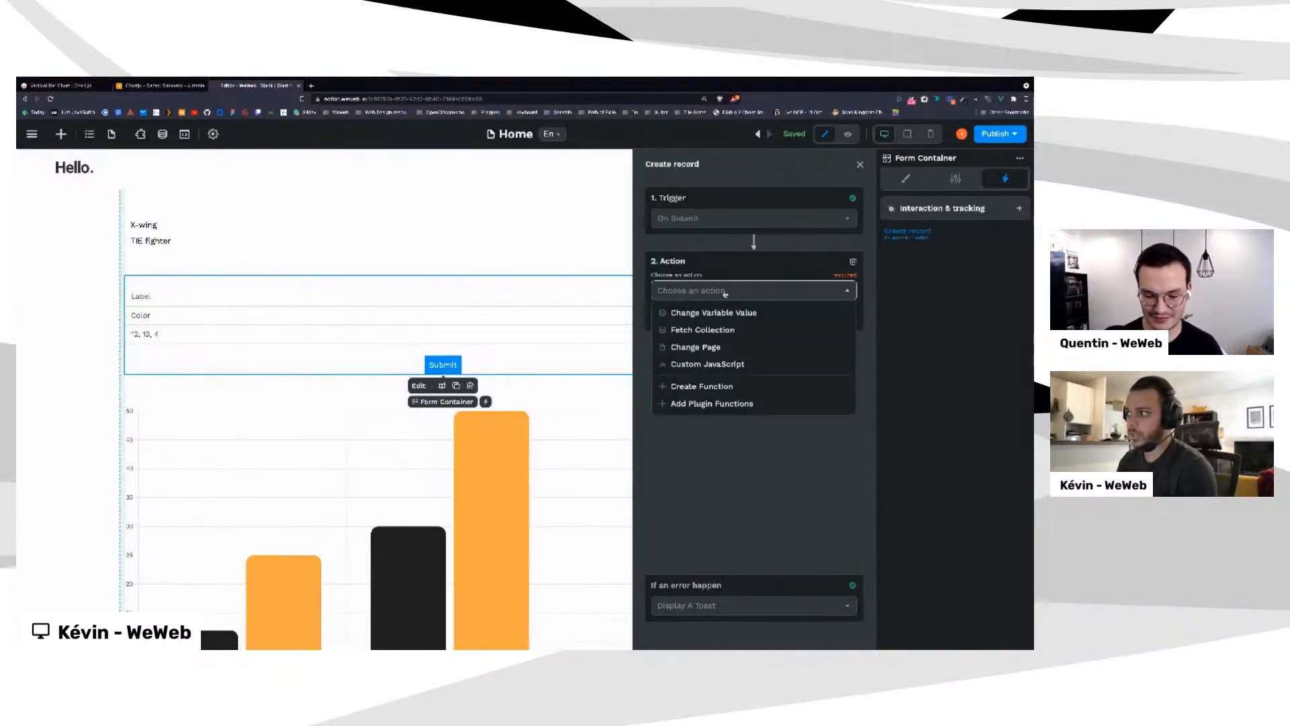
pyautogui.click(719, 363)
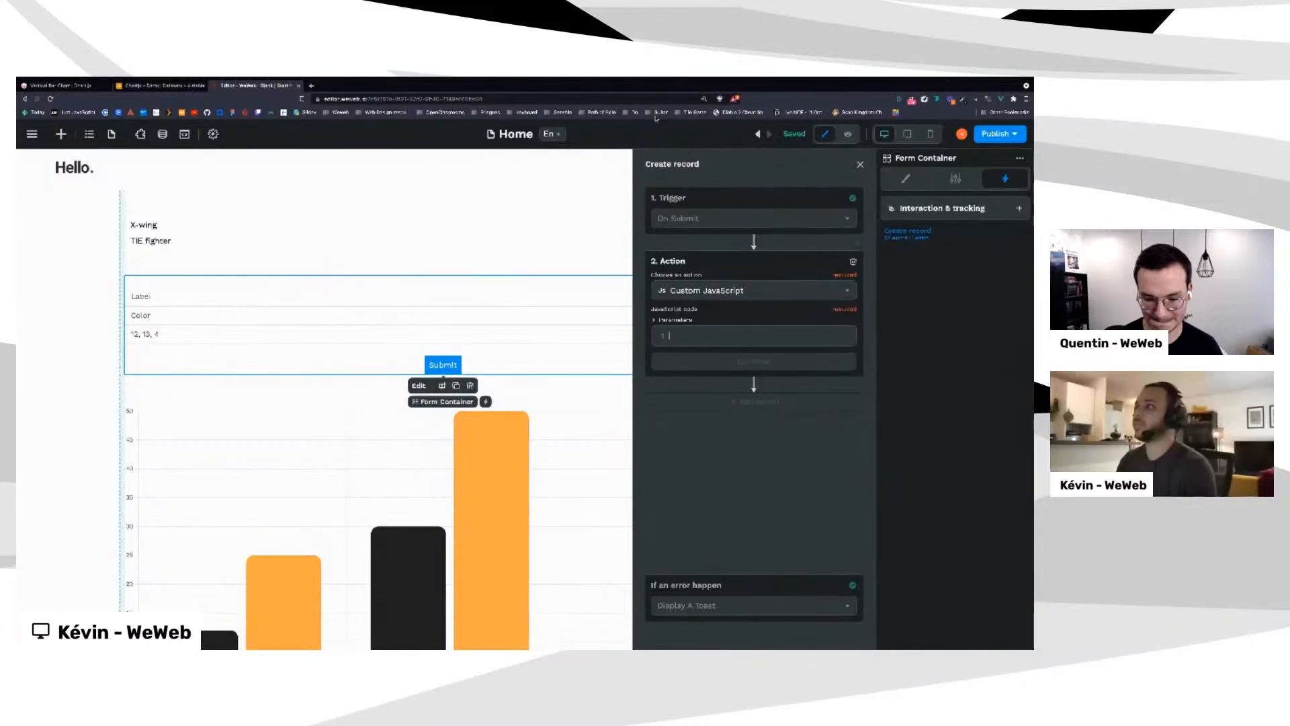
pyautogui.click(733, 81)
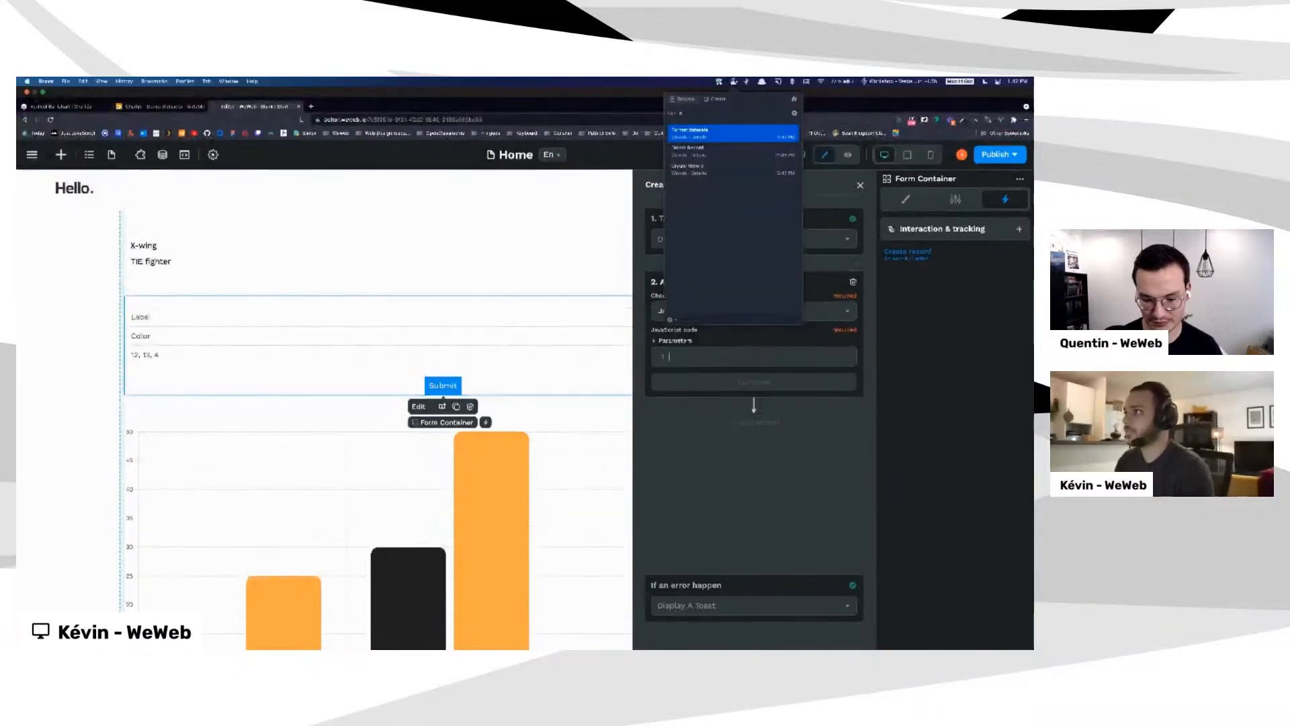
pyautogui.doubleClick(706, 169)
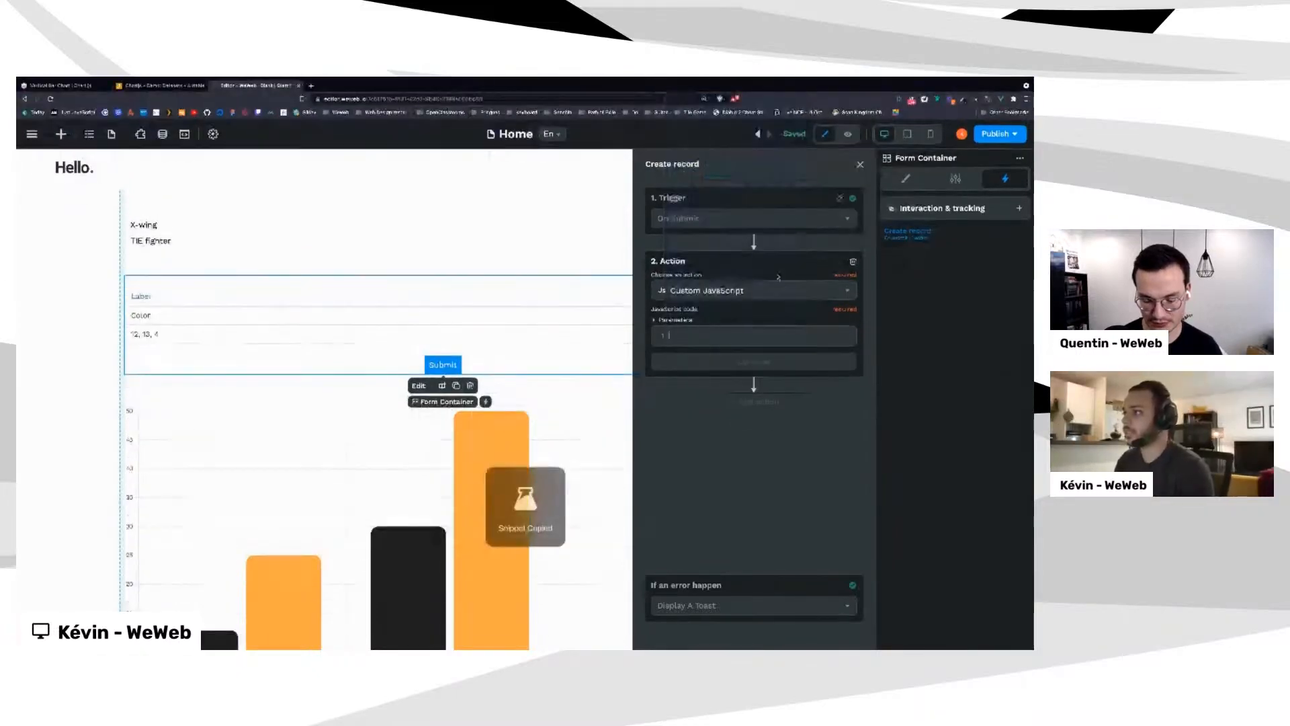
pyautogui.click(678, 337)
pyautogui.write("const collectionId = collections['Datasets'].id const data = {   Name: event.formData['Label'],   Color: event.formData['Color'],   Values: event.formData['Data'], }  await plugins.airtable.createRecord(collectionId, data)")
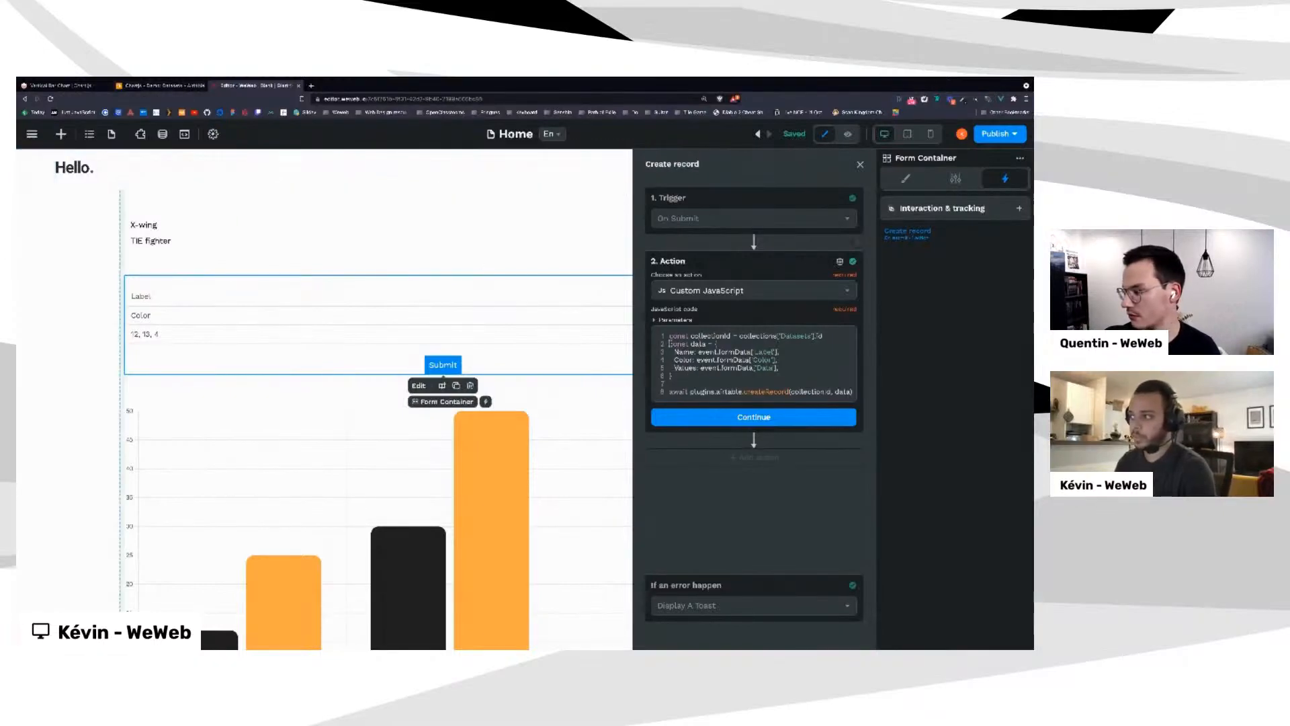
pyautogui.press('Return')
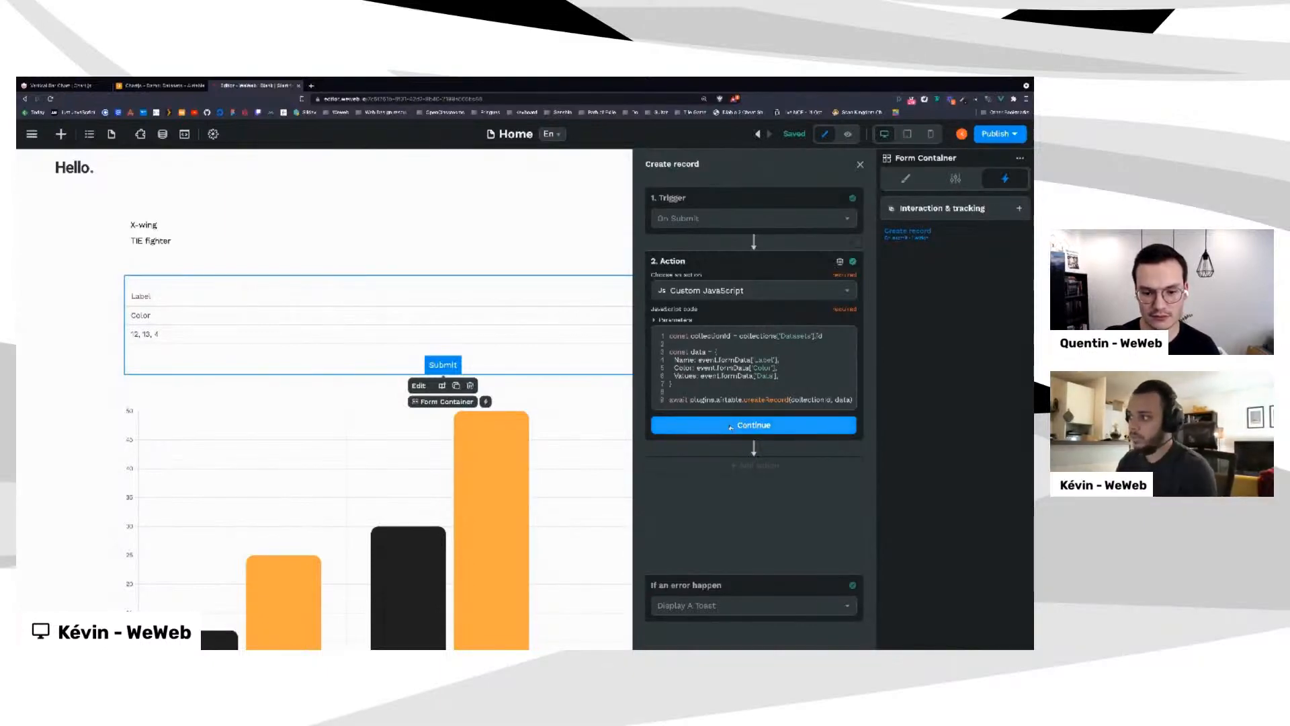
pyautogui.click(730, 425)
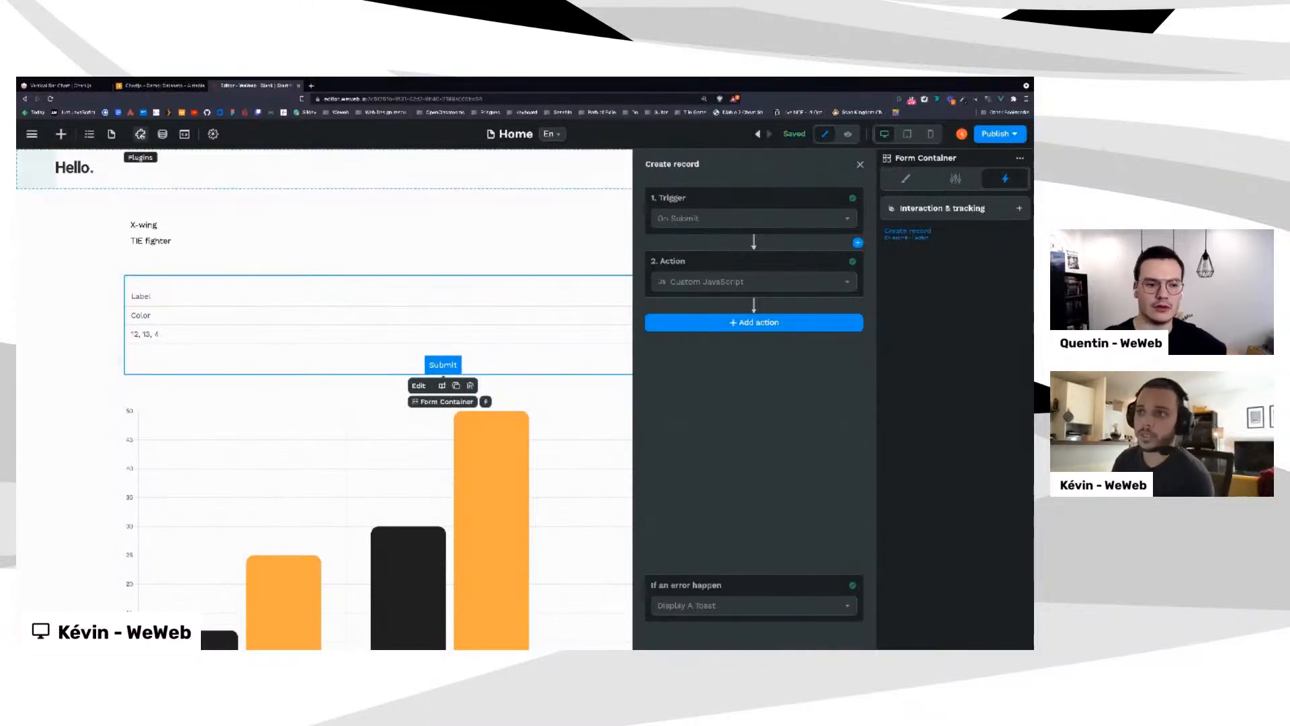
# Review the Airtable plugin configuration, the project's collections and the functions Airtable provides
pyautogui.click(140, 134)
pyautogui.click(66, 164)
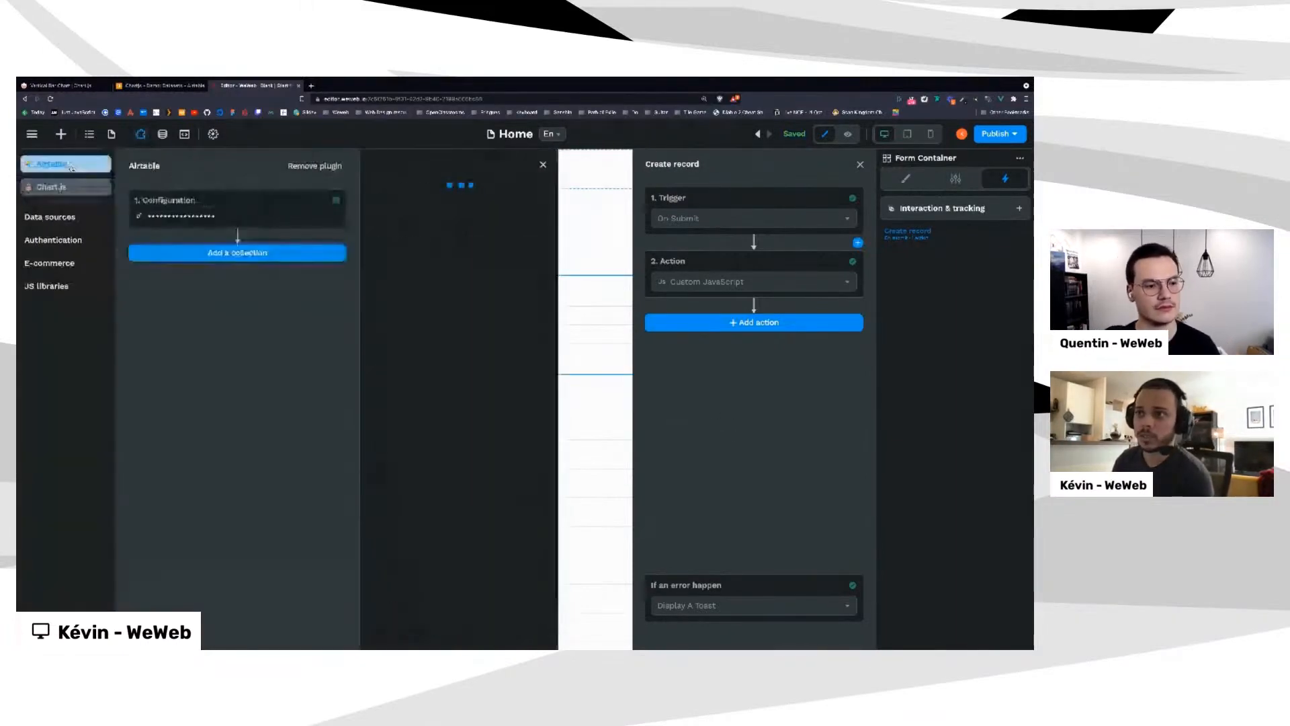
pyautogui.click(111, 134)
pyautogui.click(161, 134)
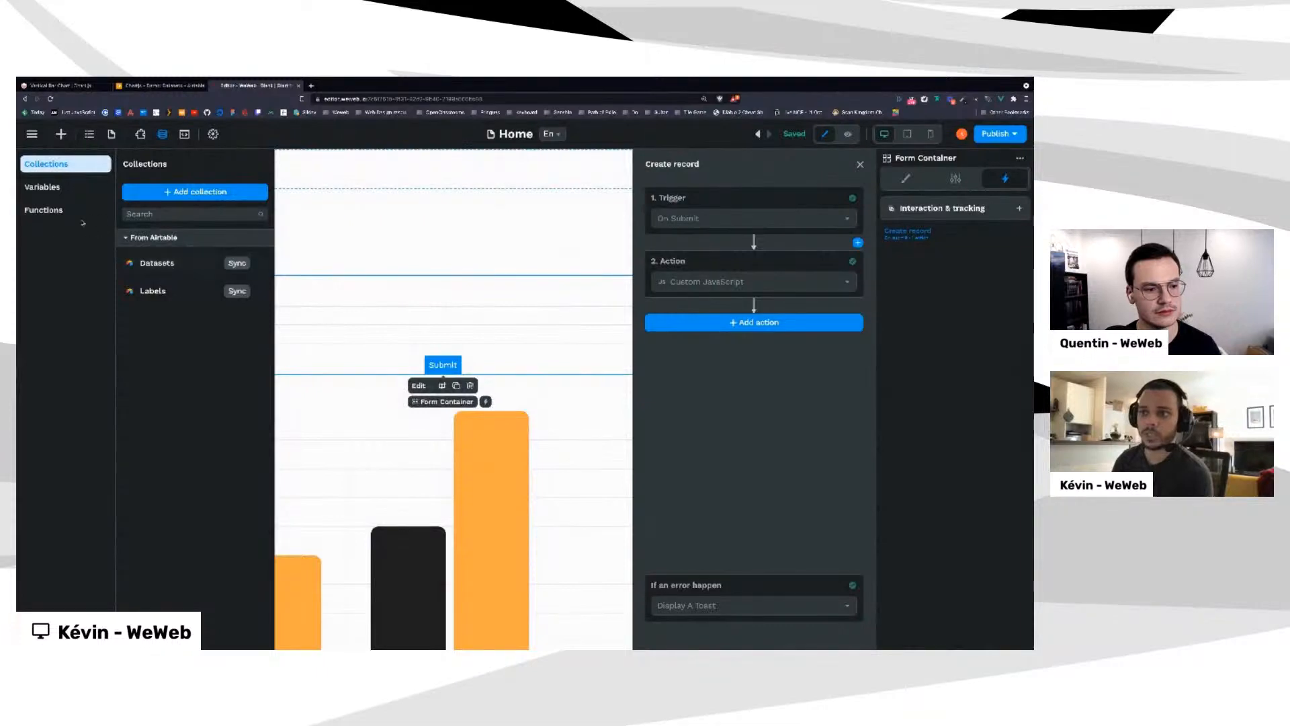
pyautogui.click(45, 210)
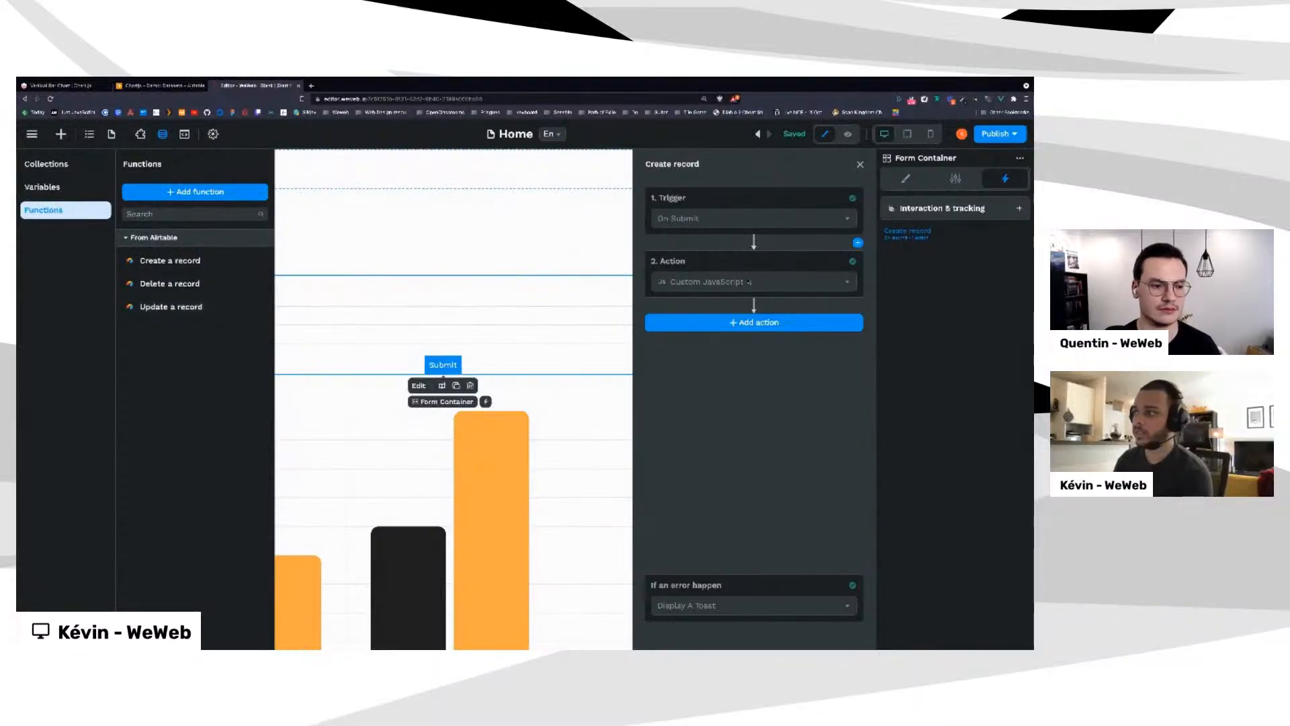
# Reopen the Custom JavaScript action and examine the Airtable plugin's functions among its code parameters
pyautogui.click(745, 282)
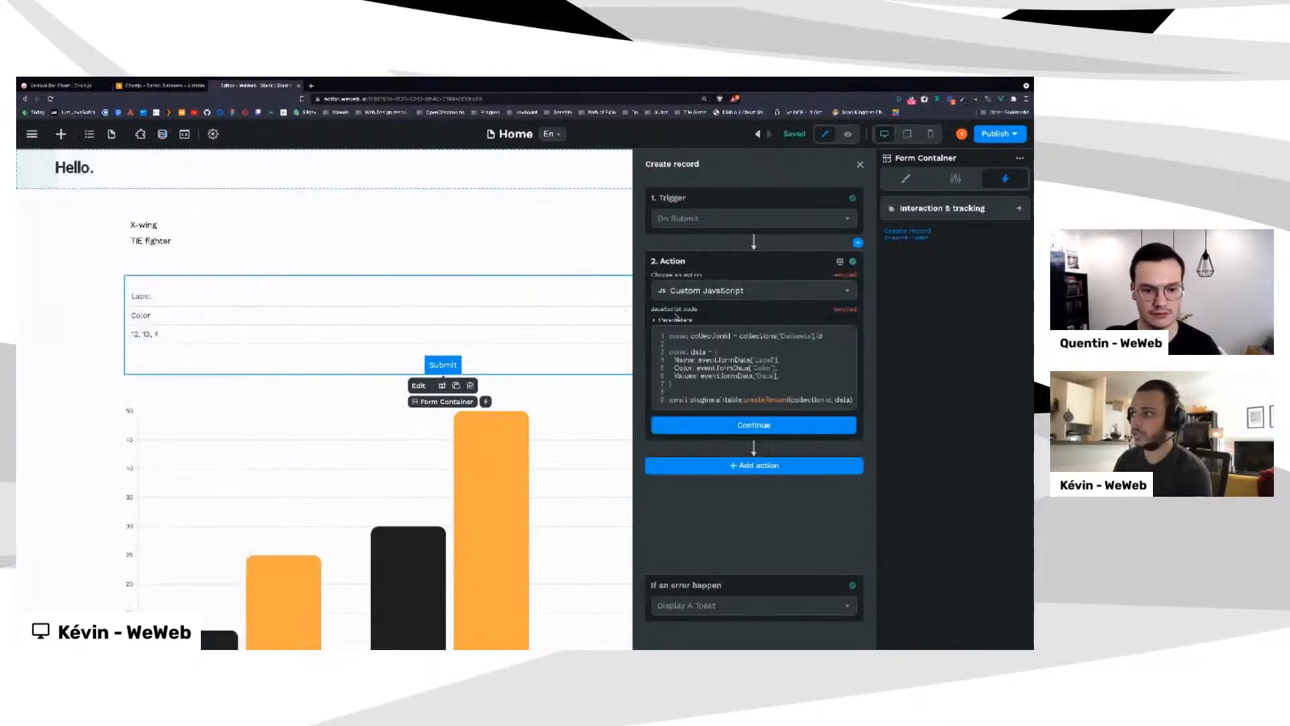
pyautogui.click(674, 320)
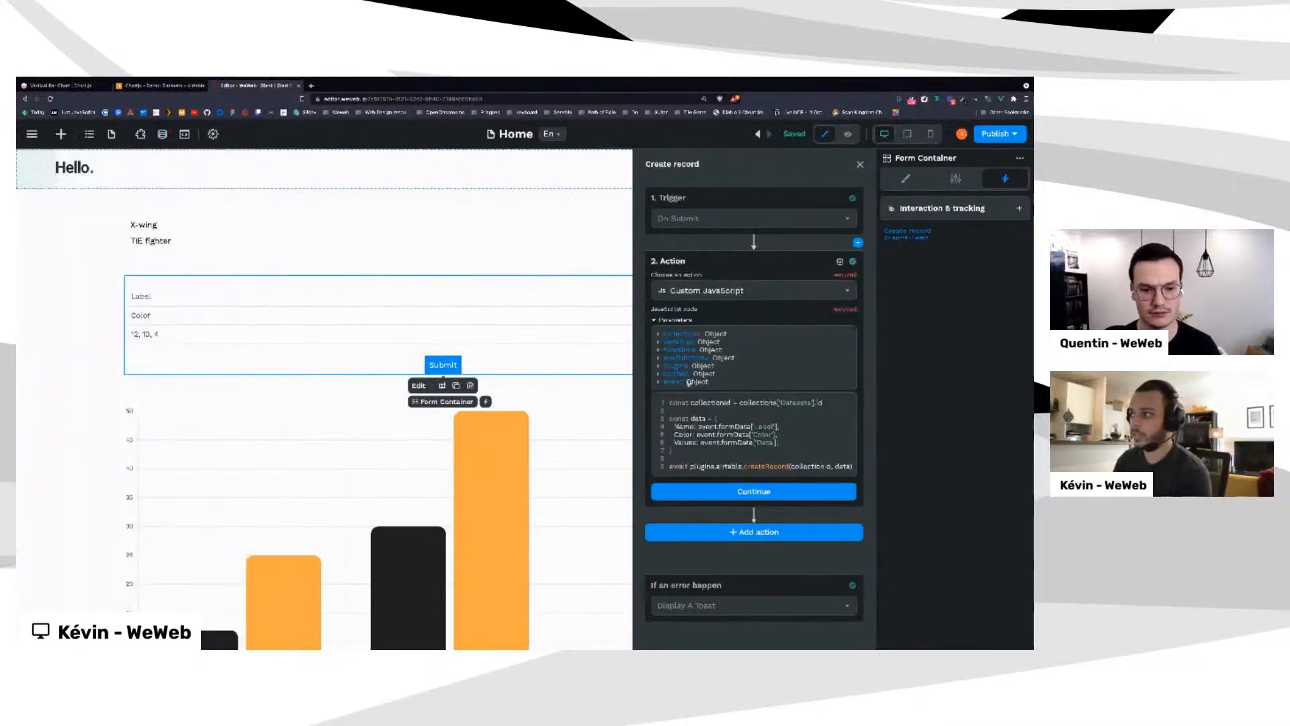
pyautogui.click(659, 350)
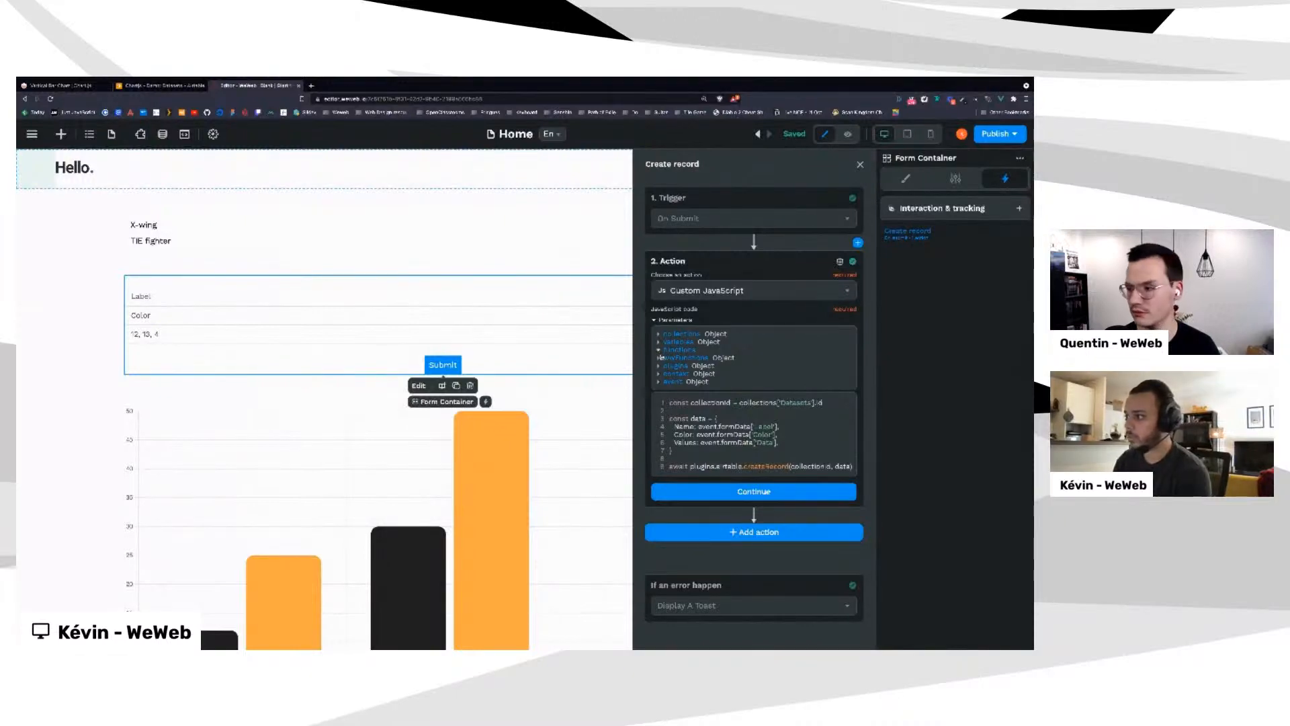
pyautogui.click(659, 350)
pyautogui.click(660, 366)
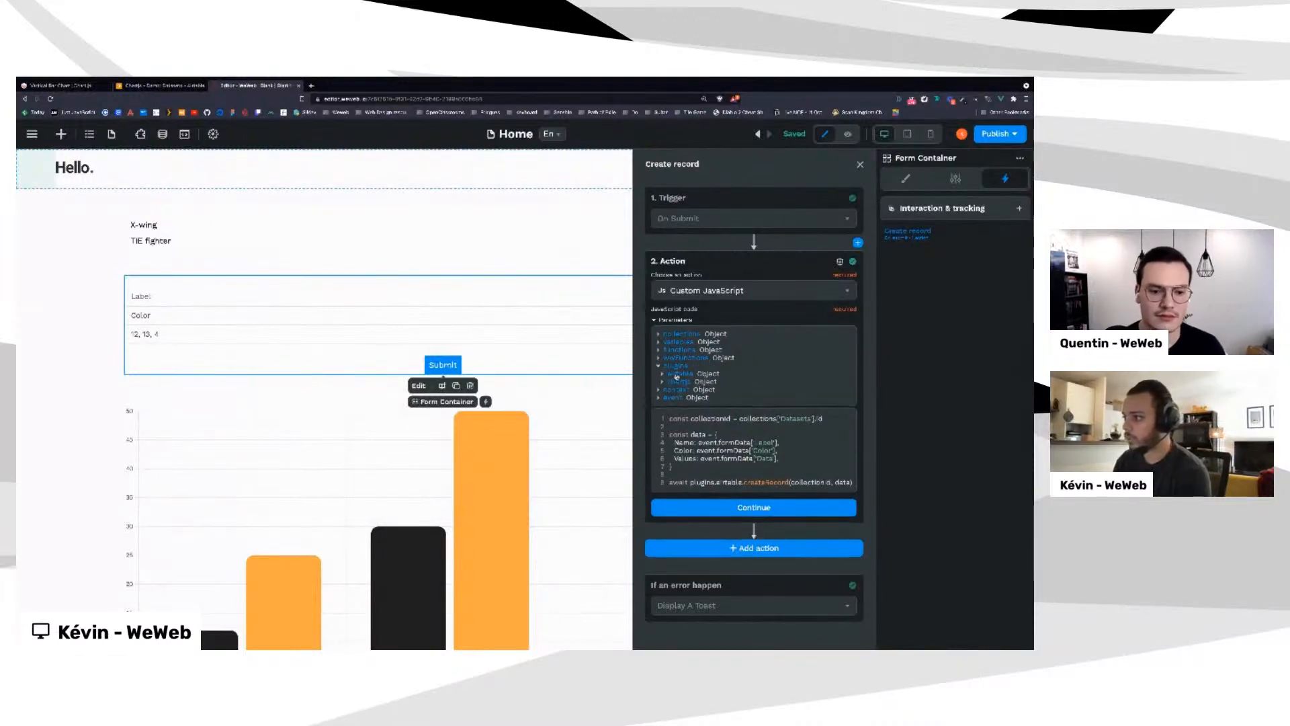
pyautogui.click(663, 374)
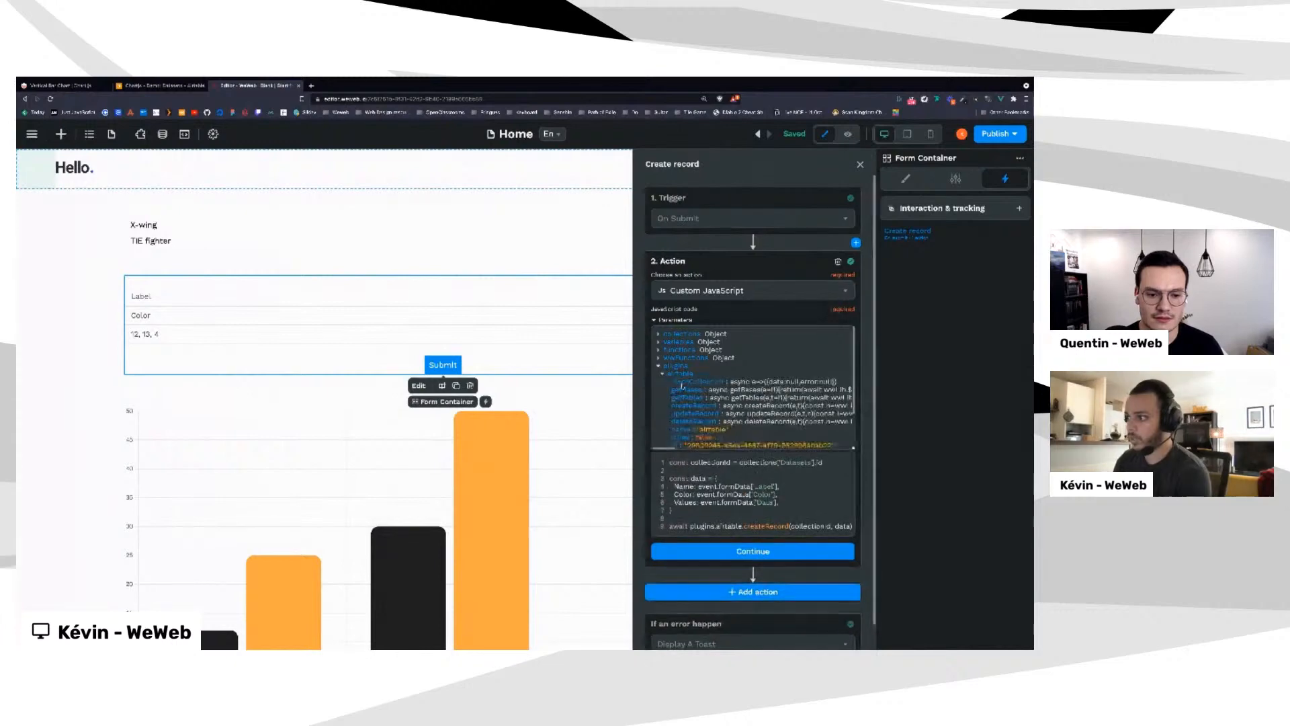
pyautogui.scroll(-2, 686, 366)
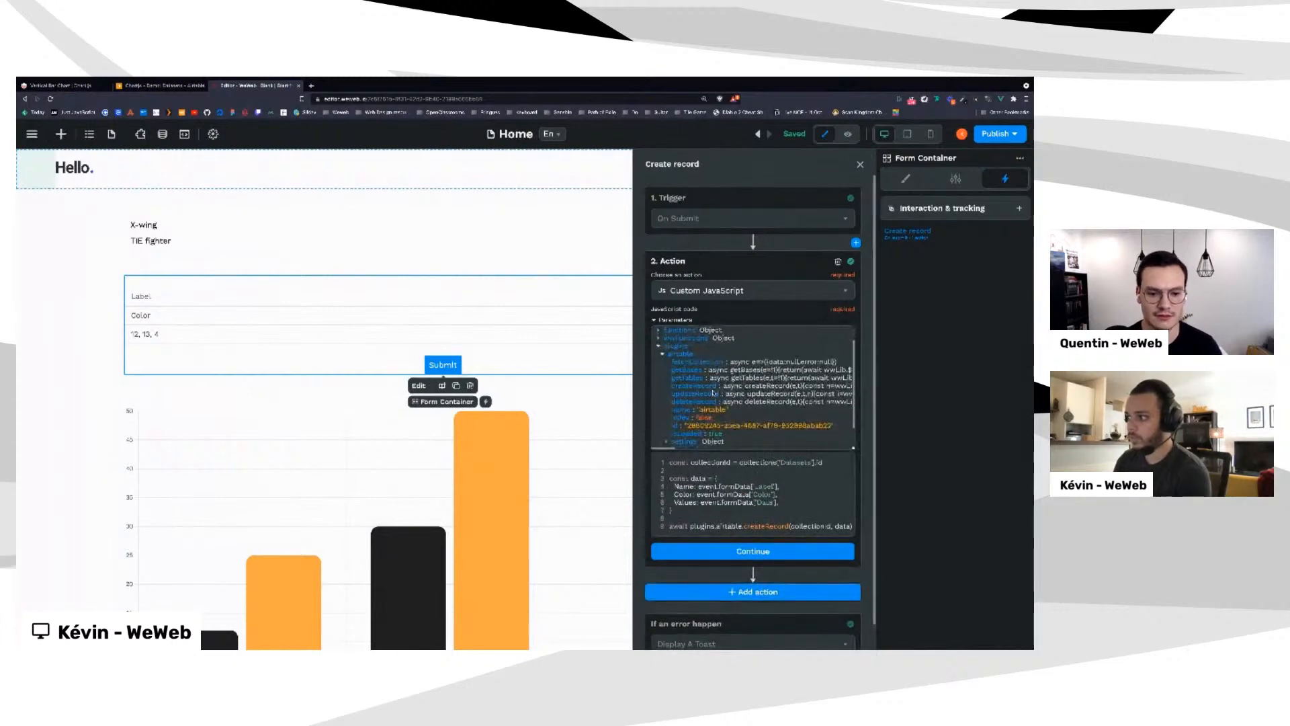
# Collapse the plugin functions and code parameters, and confirm the Custom JavaScript action
pyautogui.scroll(-1, 714, 393)
pyautogui.scroll(1, 714, 393)
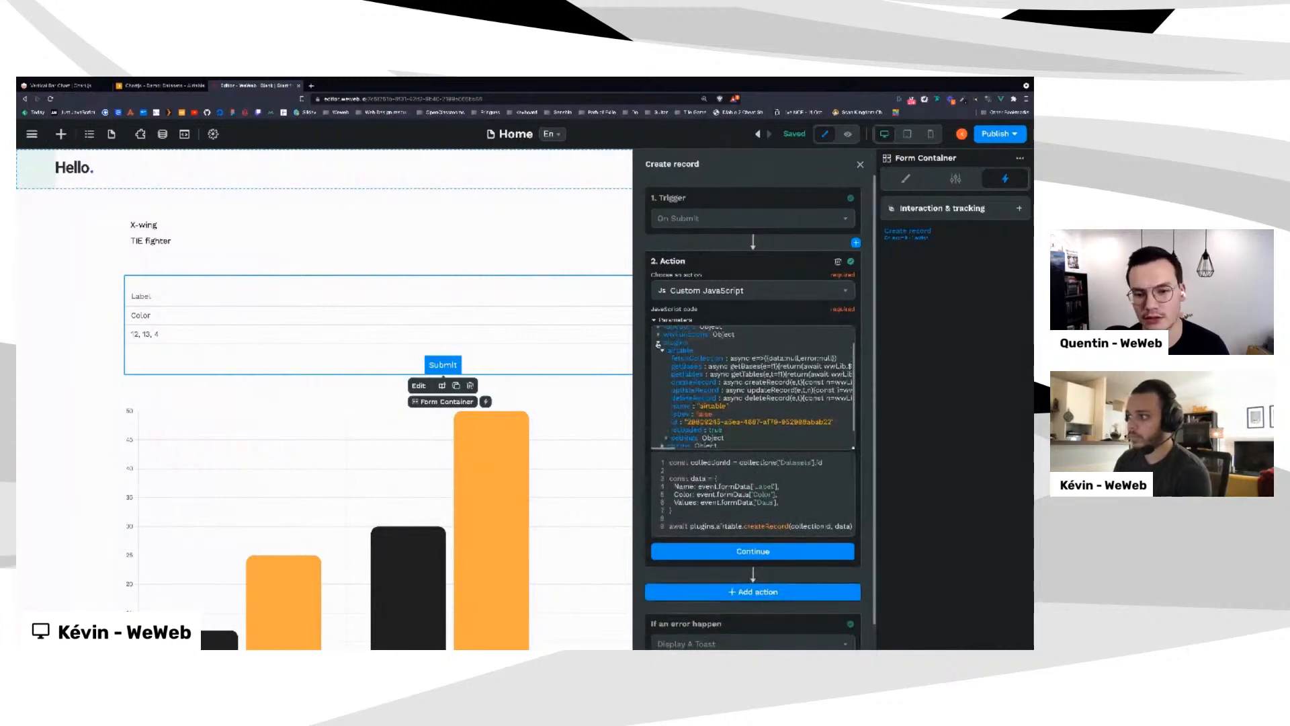
pyautogui.click(659, 343)
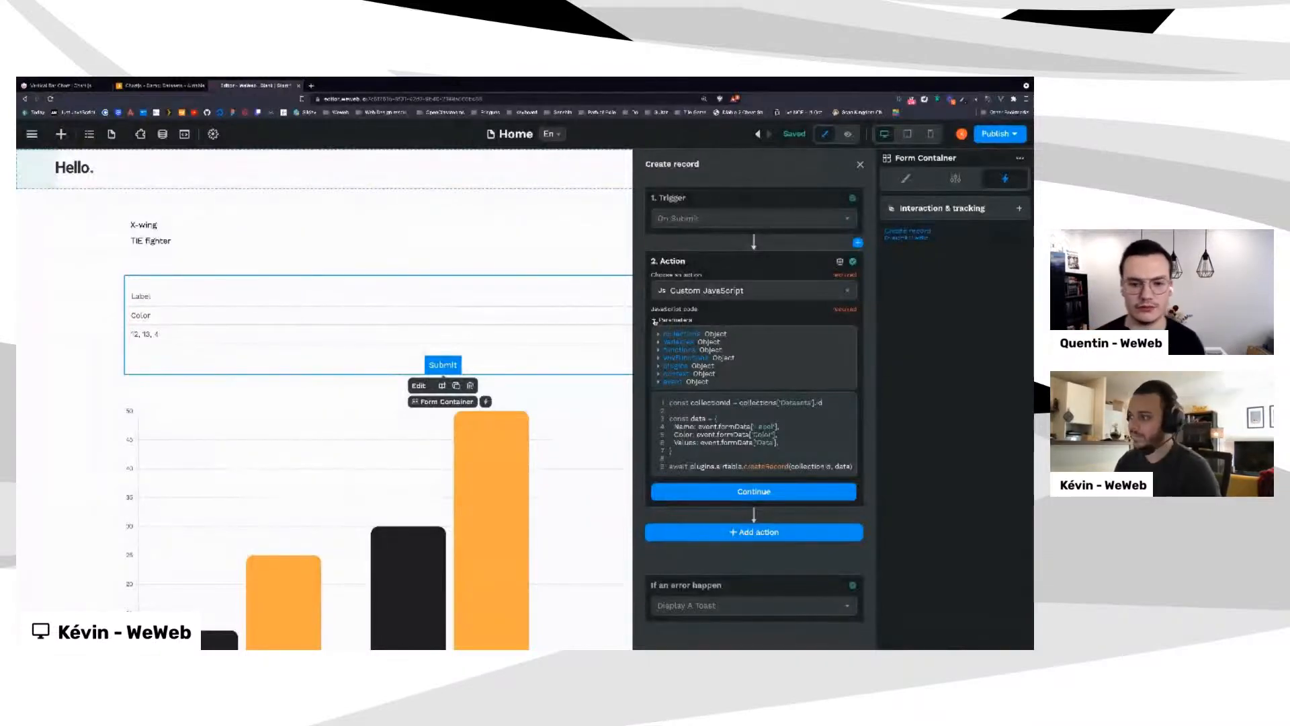
pyautogui.click(655, 322)
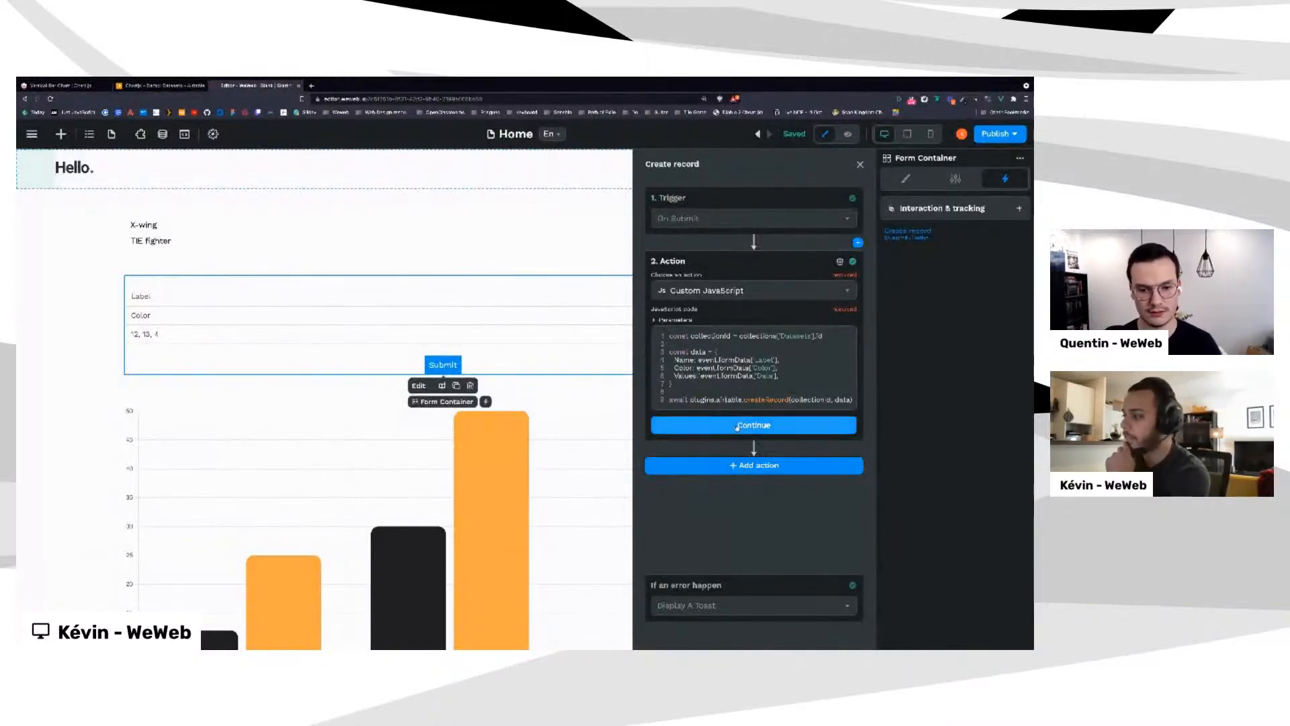
pyautogui.click(738, 424)
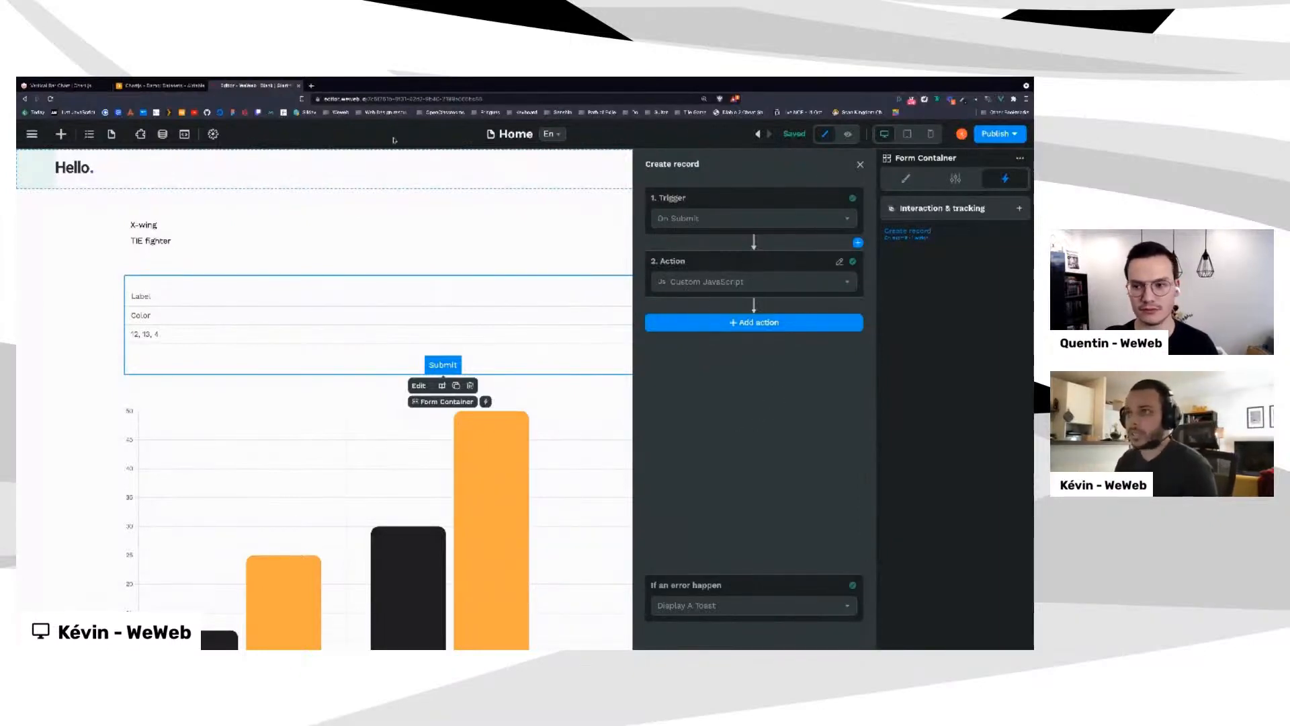
# Add a Fetch Collection action for the Datasets collection after the Custom JavaScript action, and close the Create record workflow
pyautogui.click(166, 86)
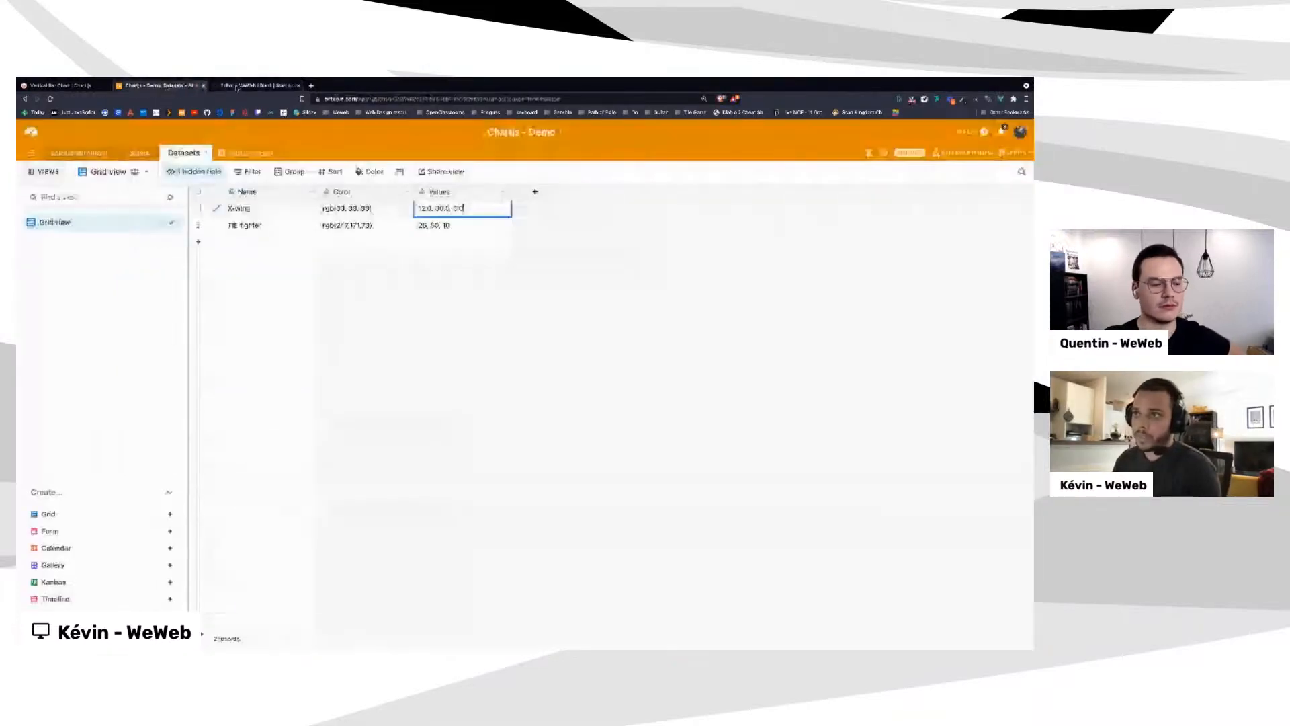
pyautogui.click(255, 86)
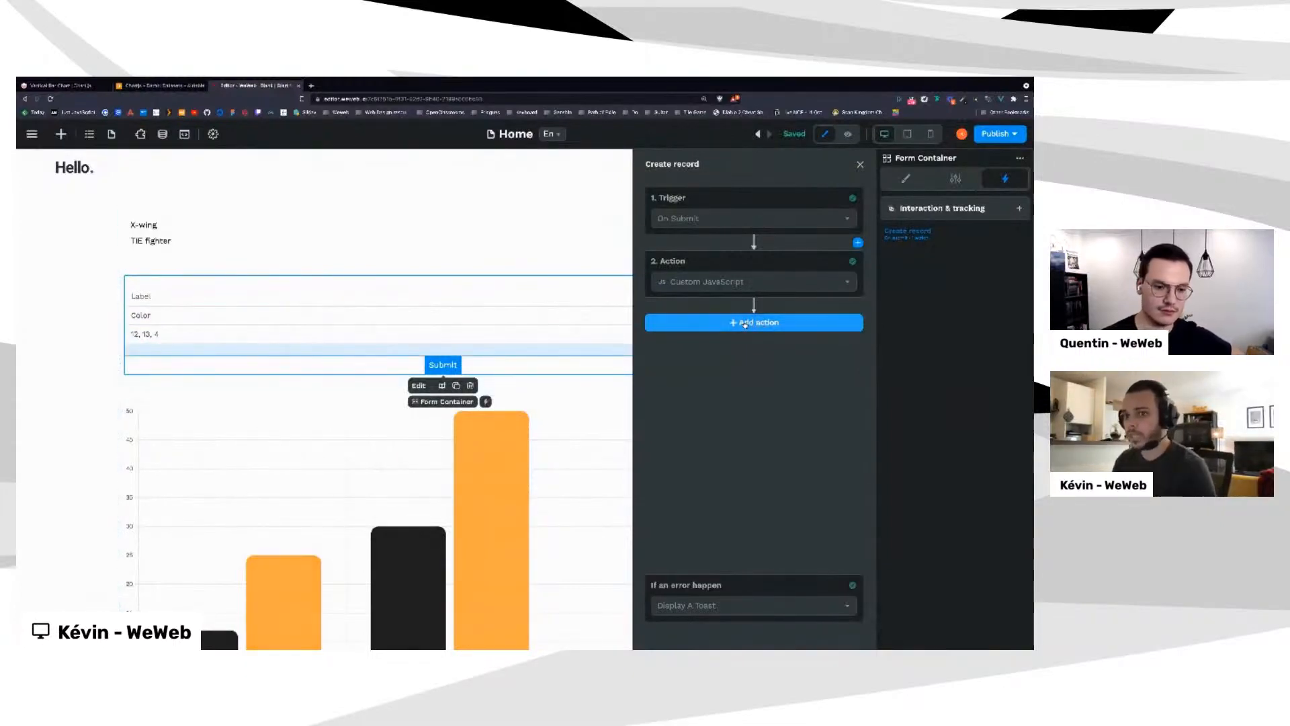
pyautogui.click(745, 323)
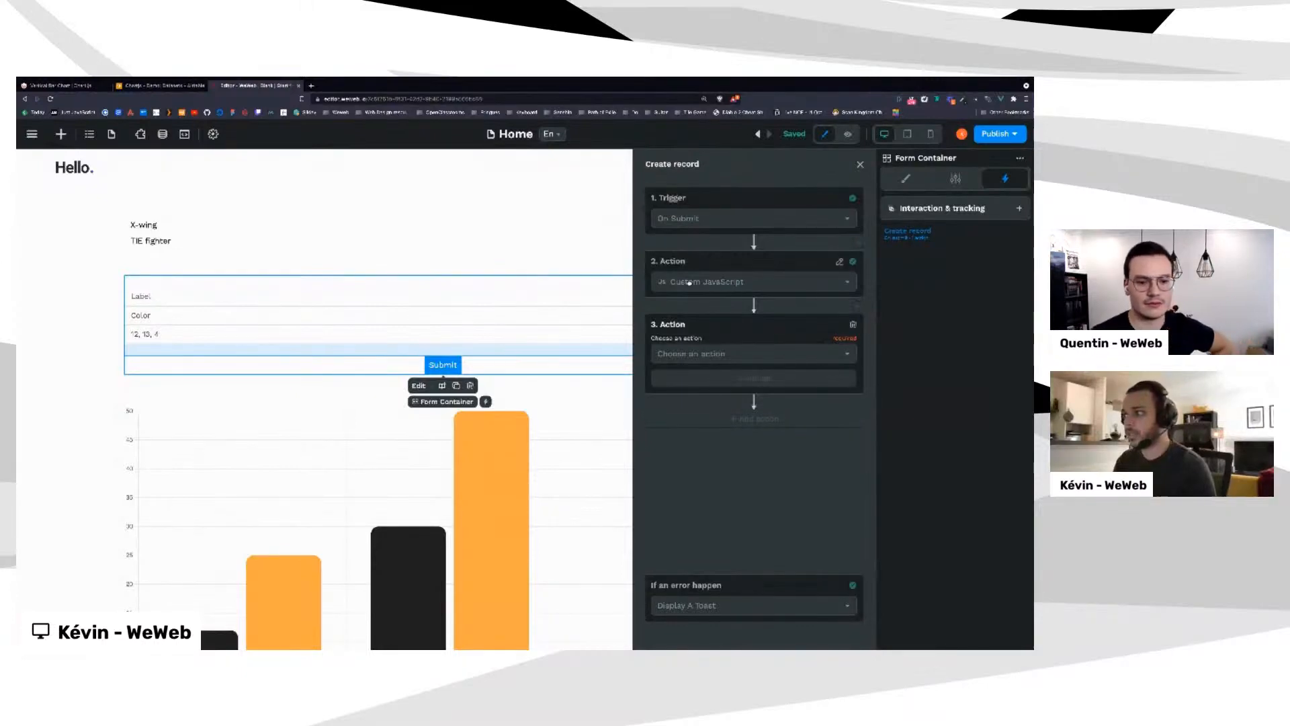
pyautogui.click(732, 353)
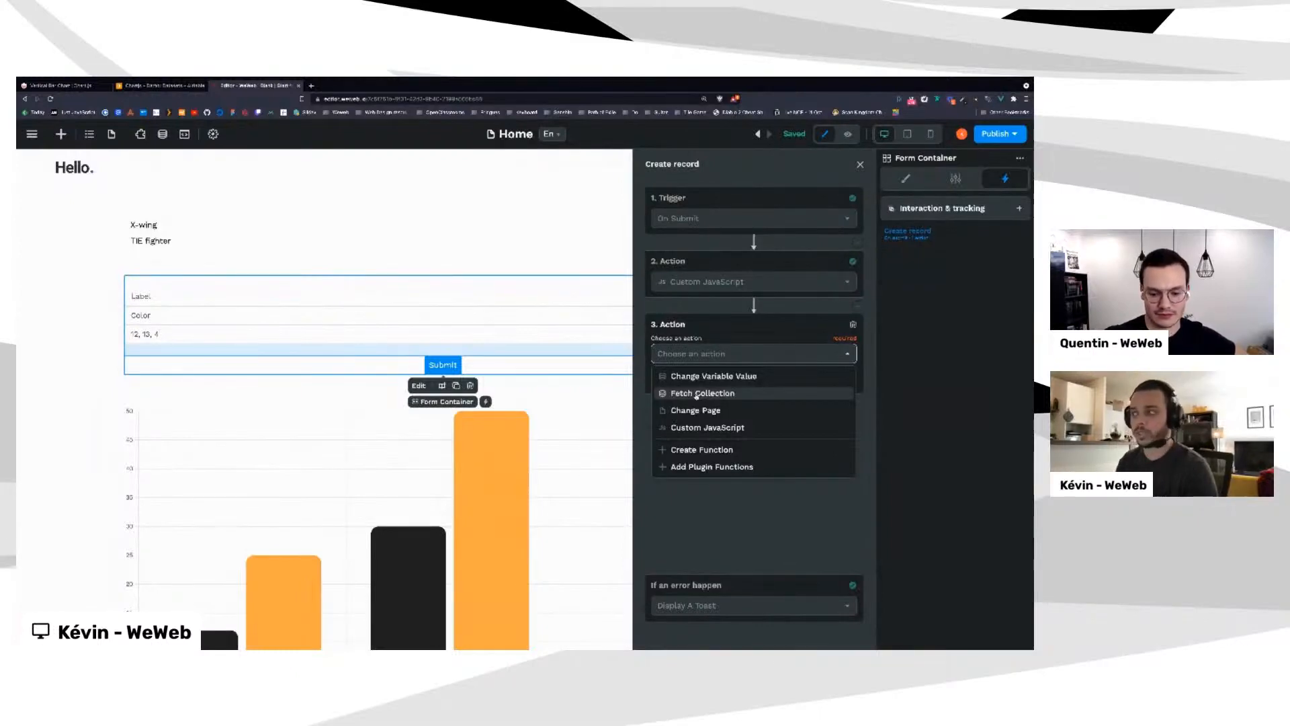
pyautogui.click(699, 394)
pyautogui.click(703, 389)
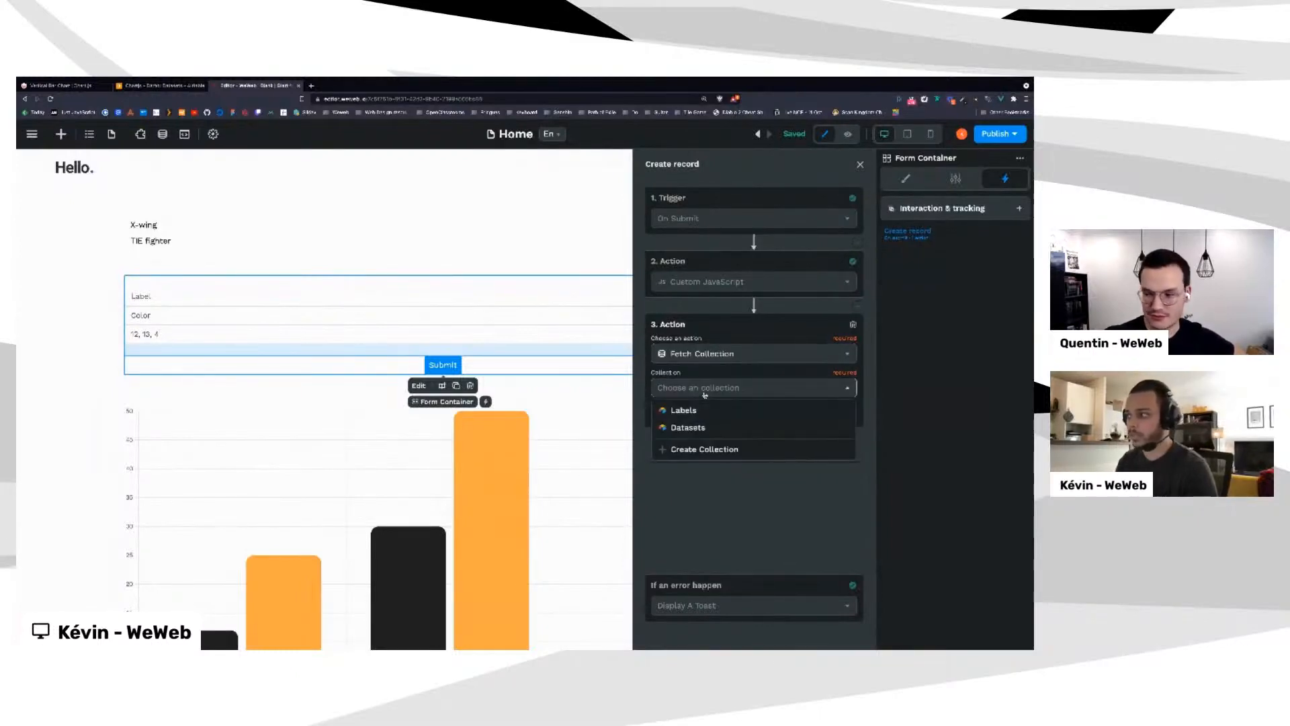
pyautogui.click(685, 429)
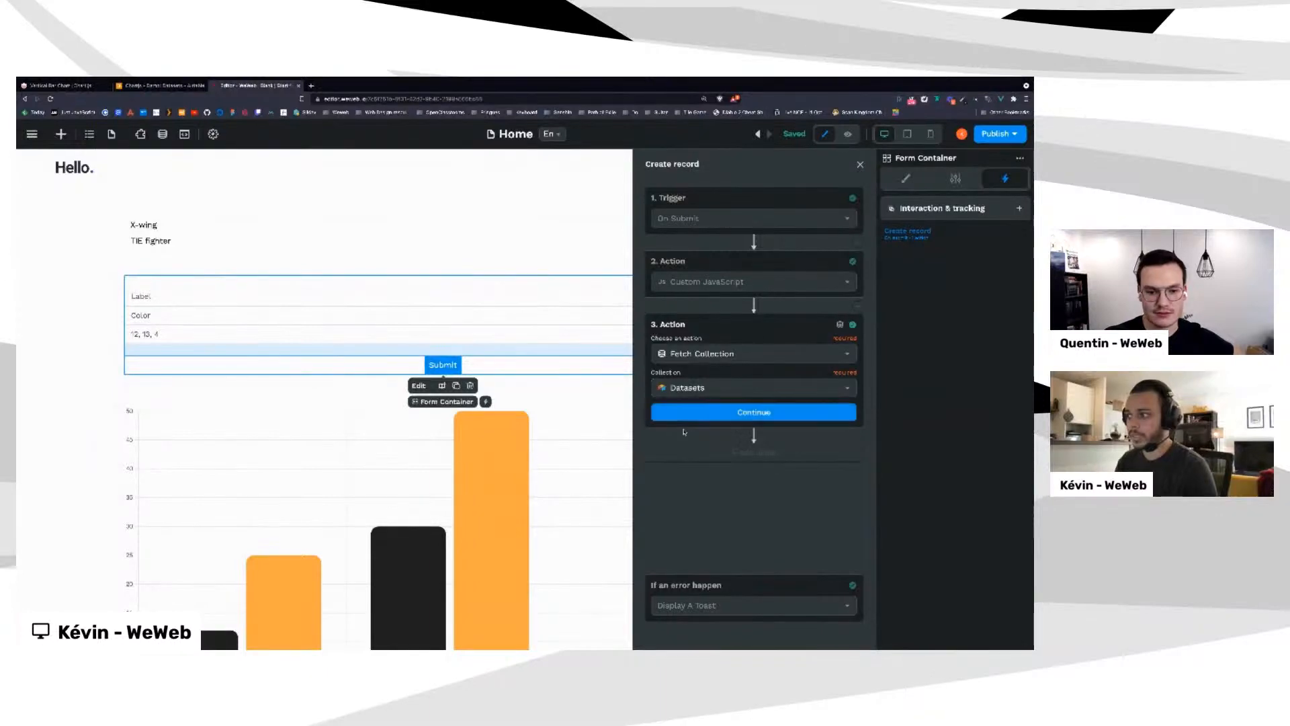
pyautogui.click(758, 416)
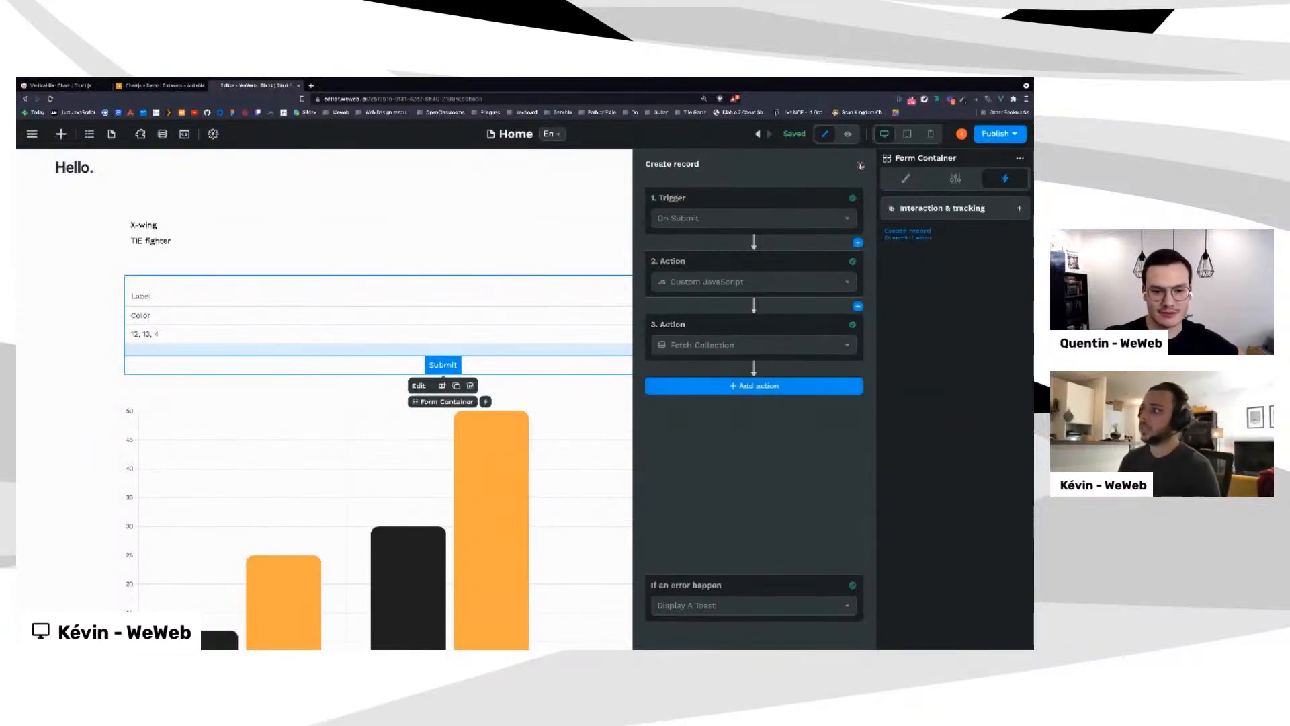
pyautogui.click(860, 166)
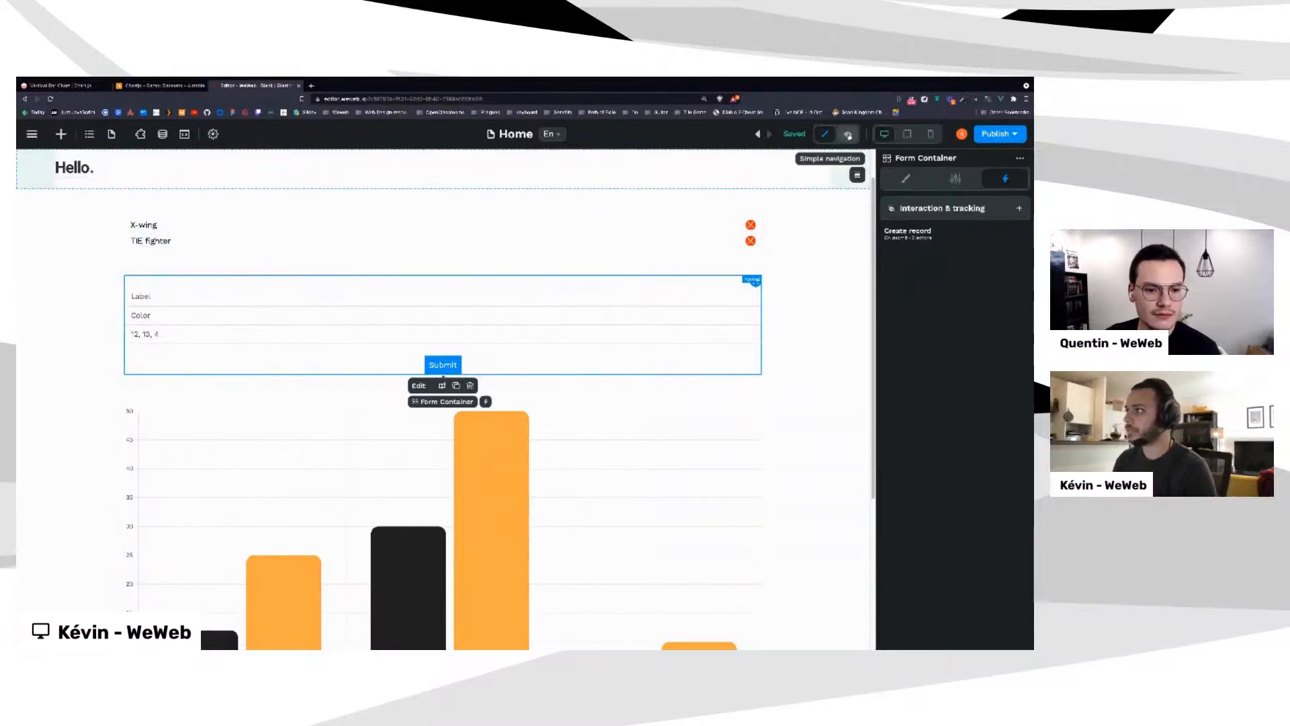
# Preview the page, open the add-record form and enter "Millennium Falcon" as the Label
pyautogui.click(848, 135)
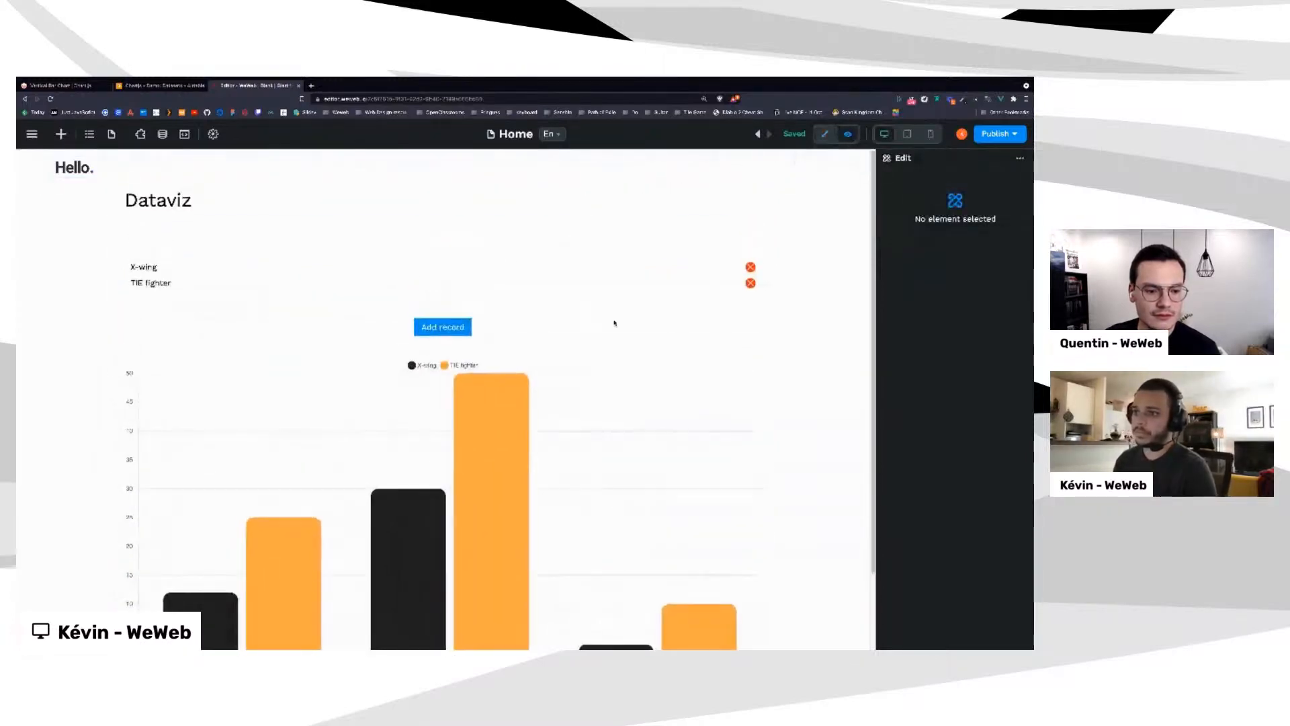
pyautogui.click(430, 328)
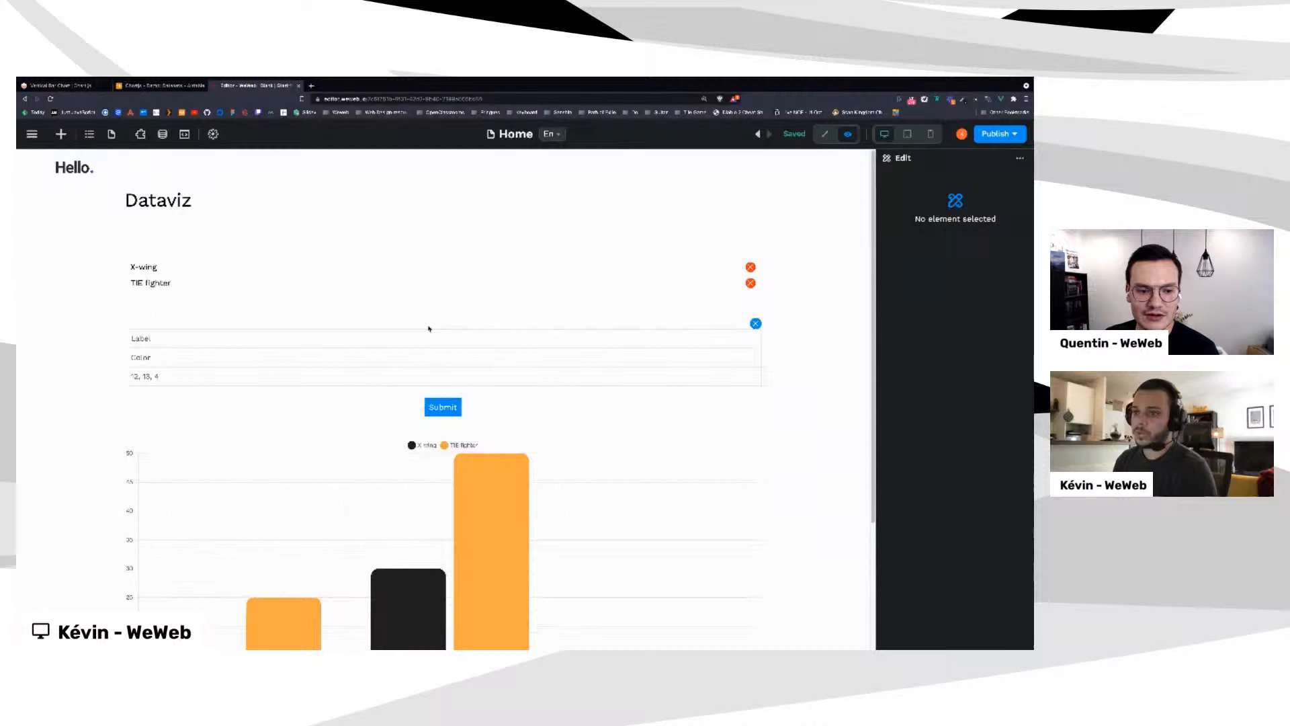
pyautogui.click(172, 338)
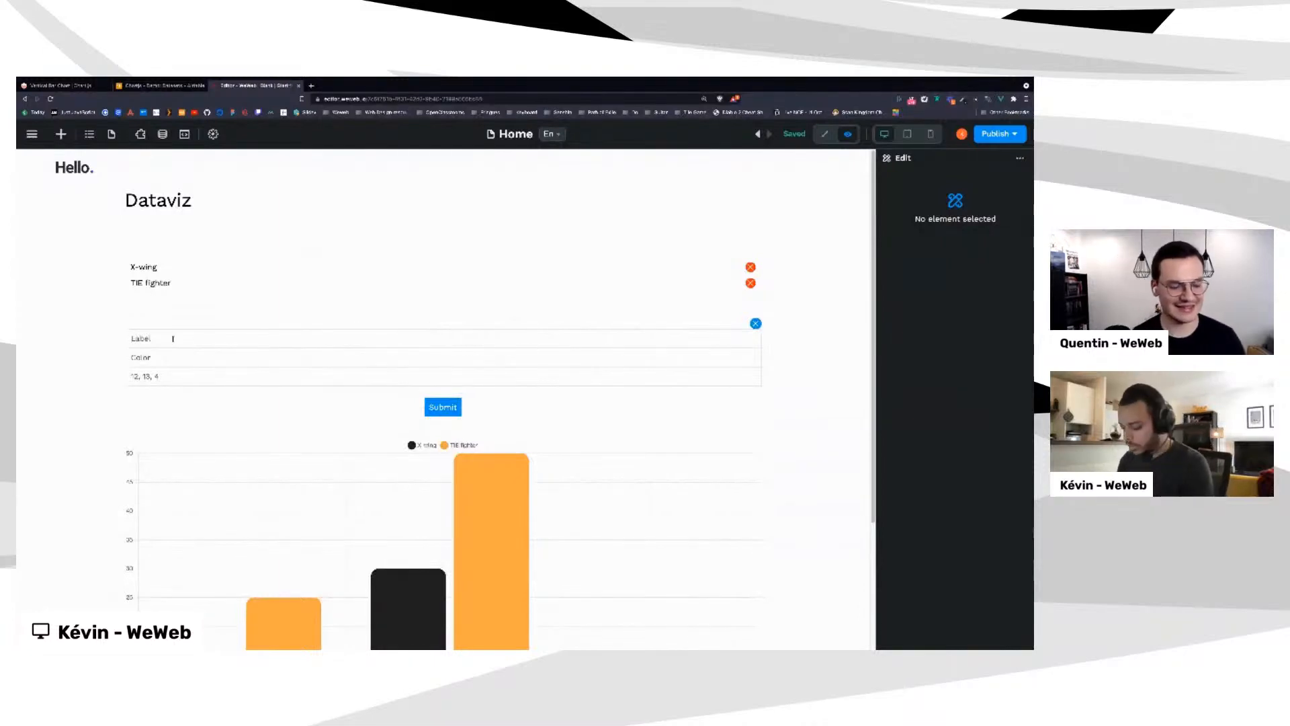
pyautogui.write('Millen')
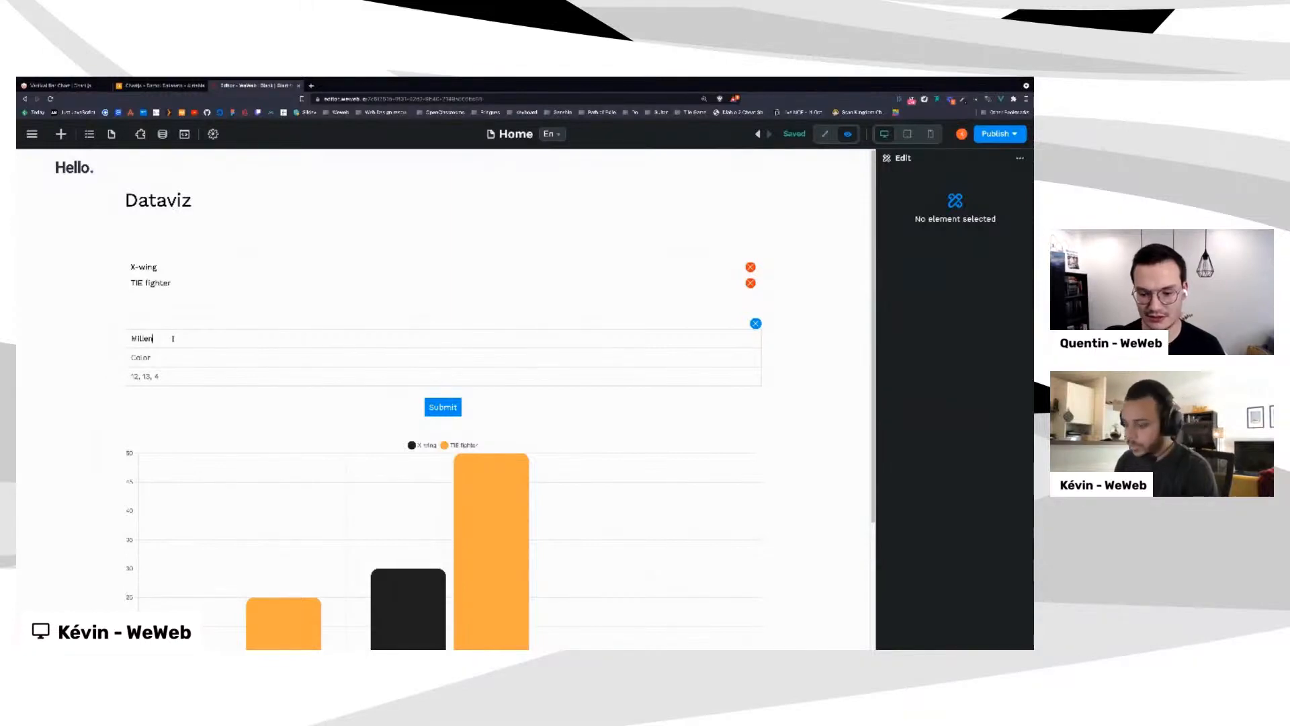
pyautogui.write('nium')
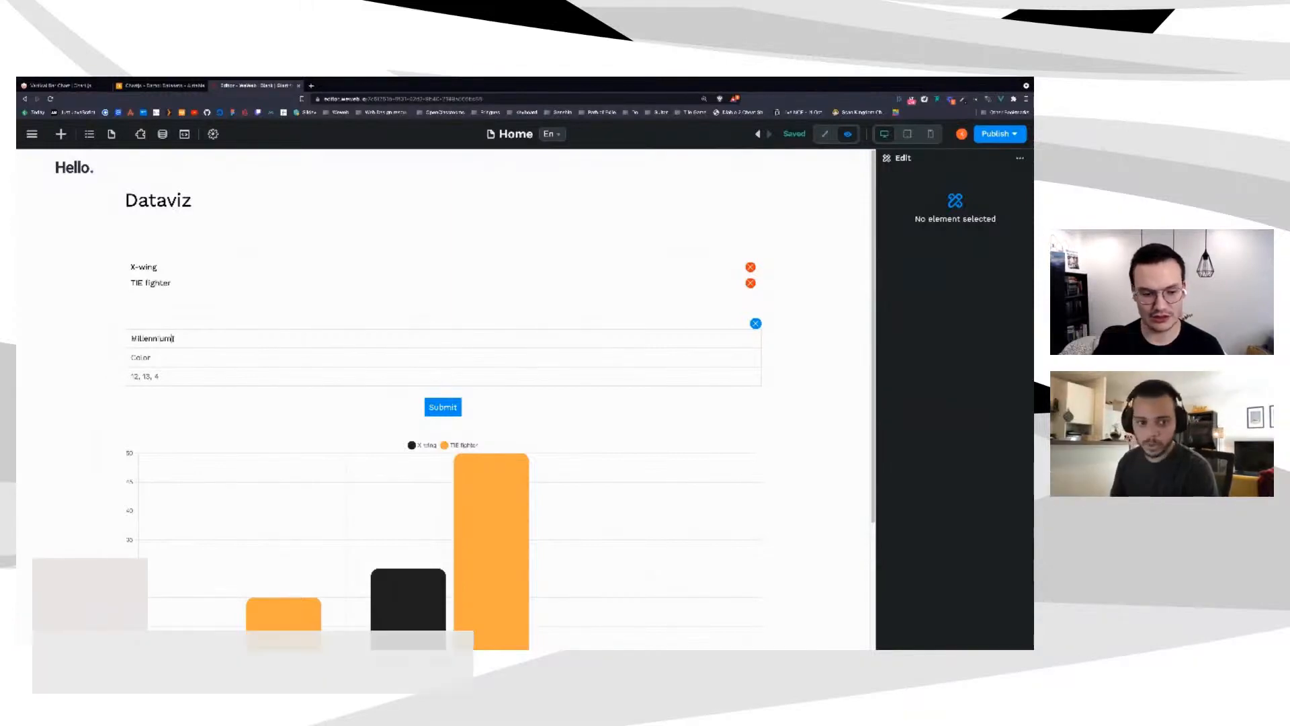
pyautogui.write(' Fal')
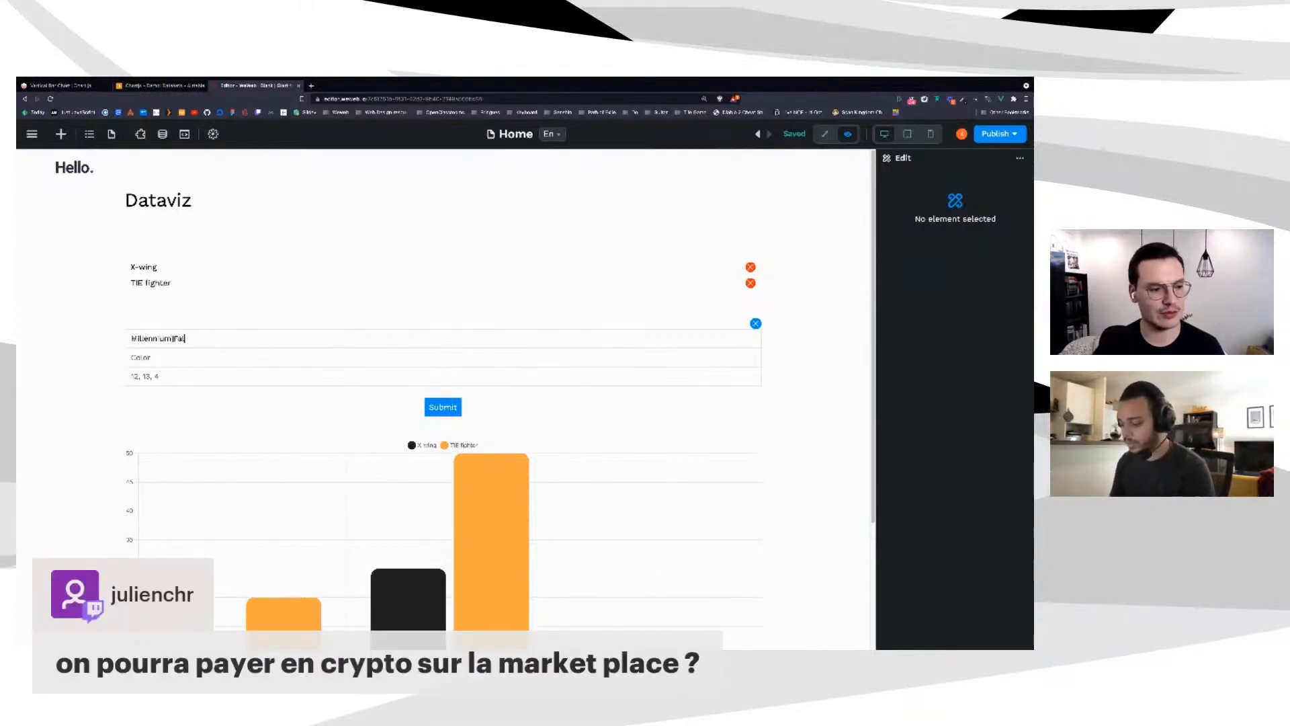
pyautogui.write('con')
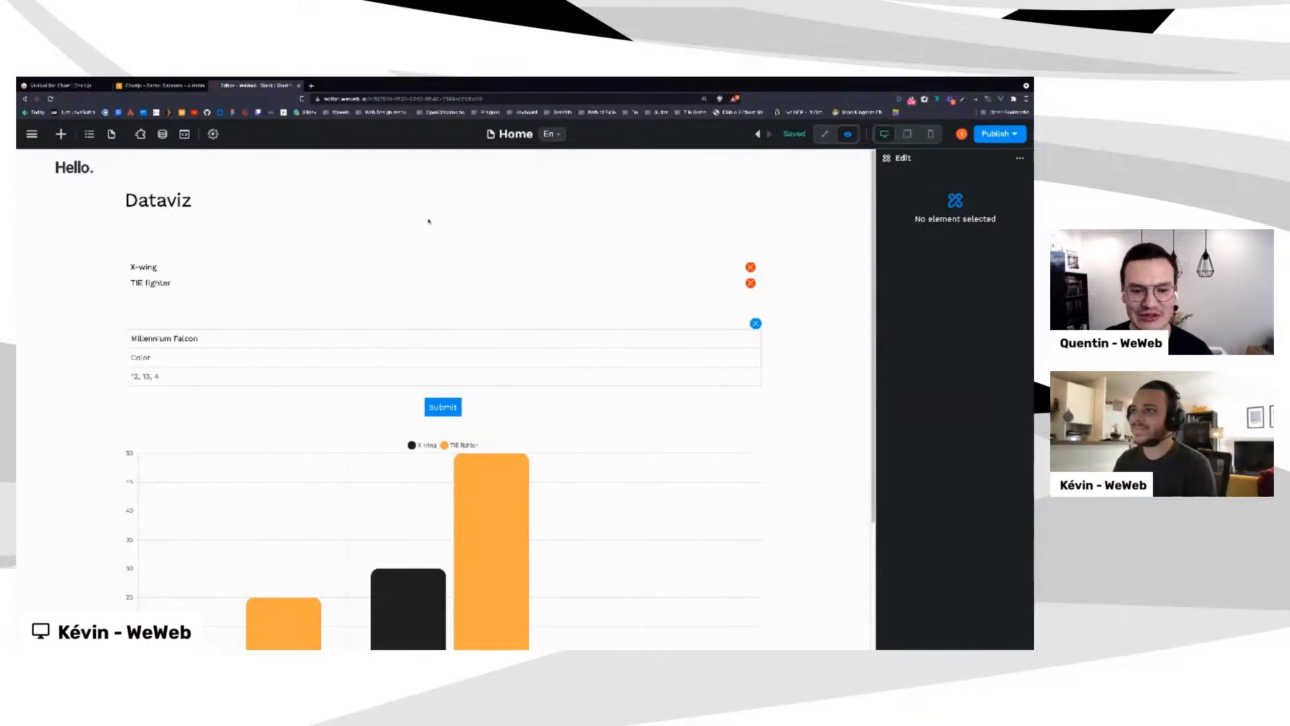
# Copy the green rgb(67, 160, 71) from the Material Design color palette site and paste it into the form's Color field in WeWeb
pyautogui.hotkey('ctrl', 't')
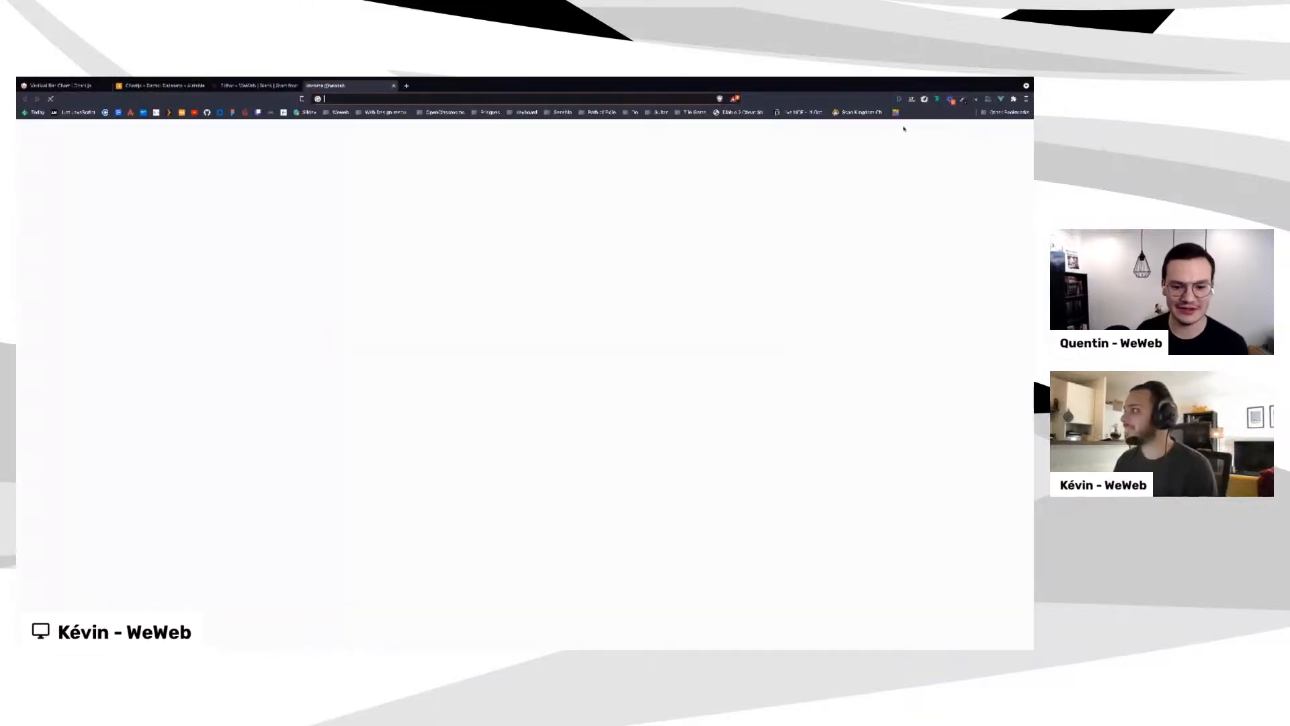
pyautogui.click(896, 113)
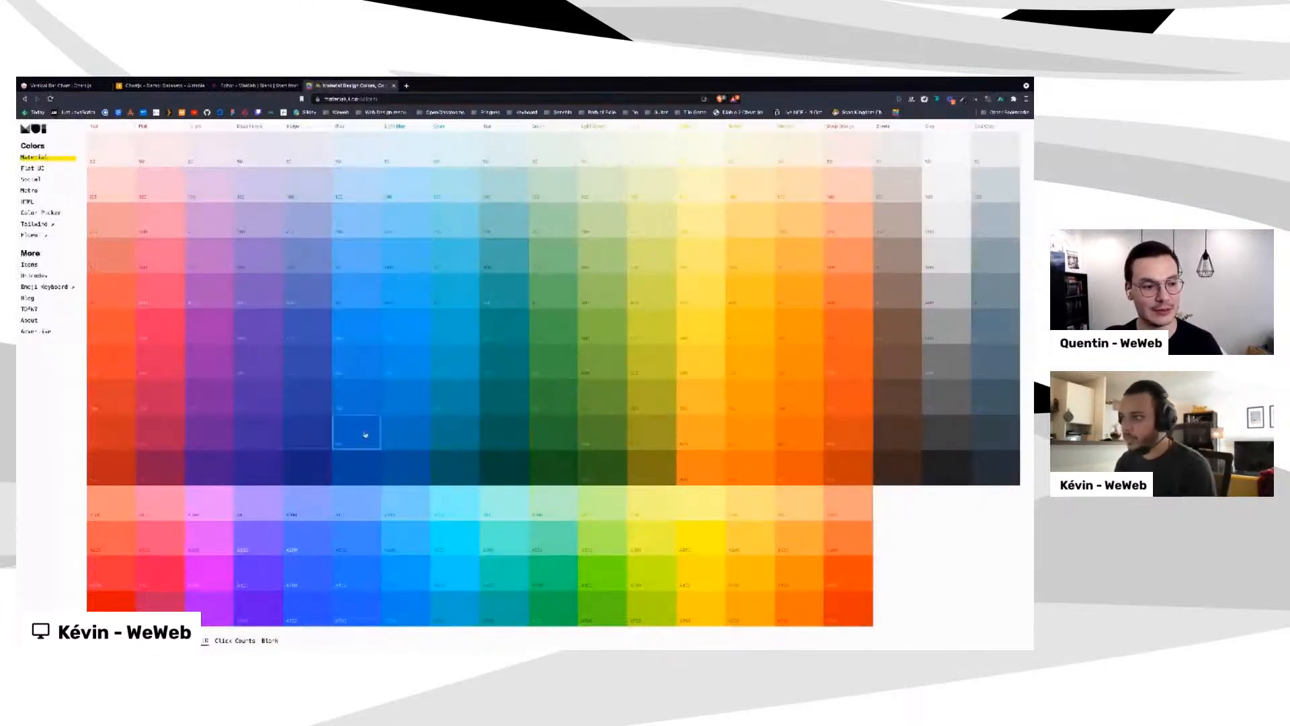
pyautogui.click(547, 367)
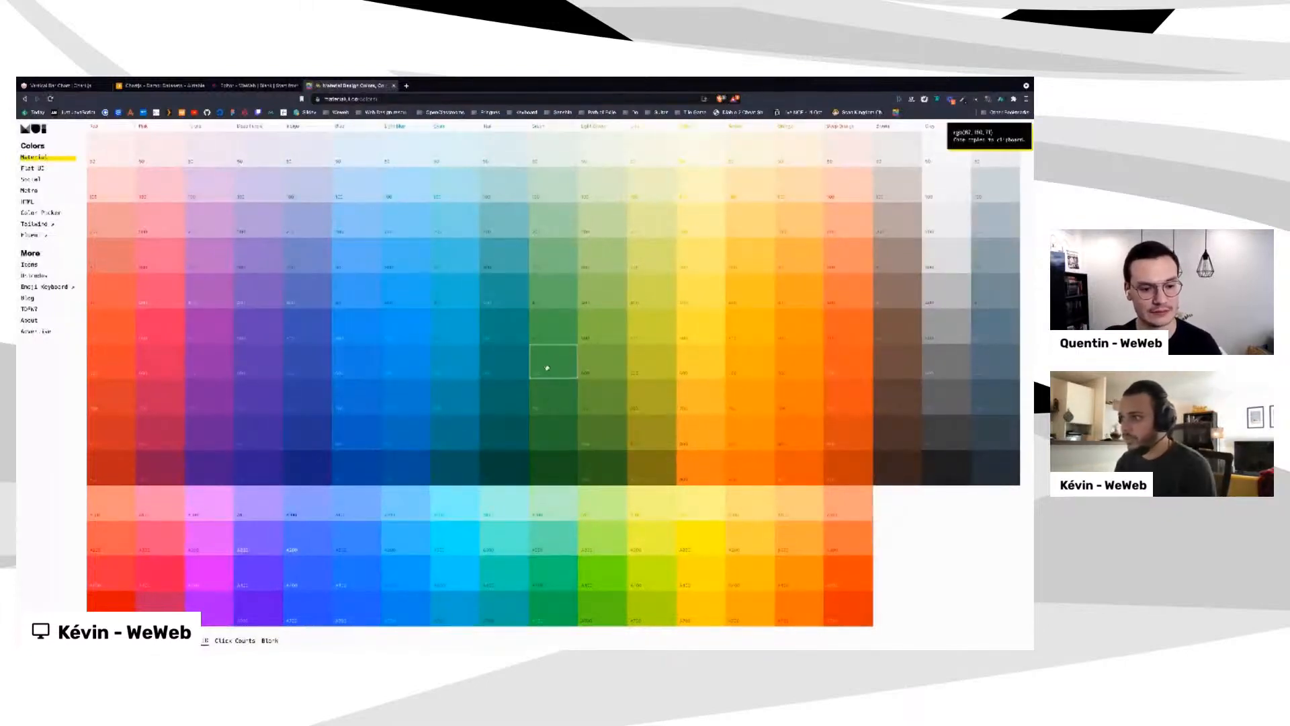
pyautogui.click(248, 86)
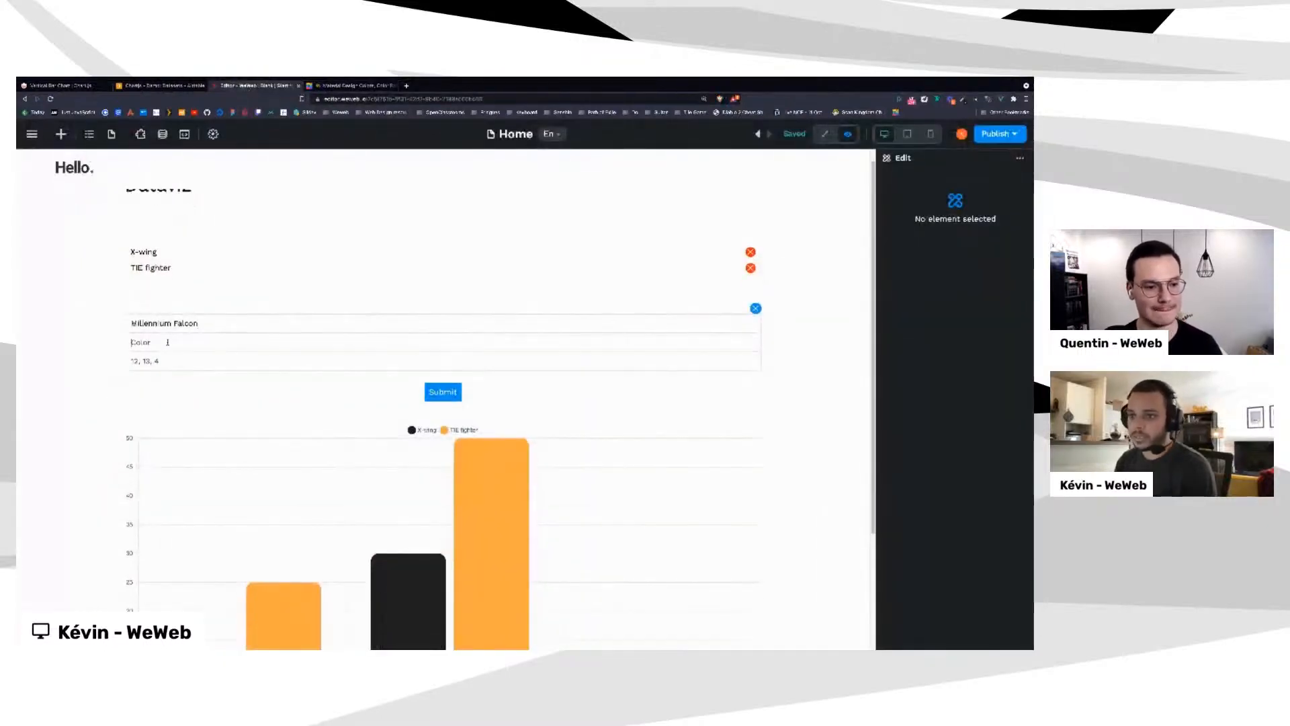
pyautogui.hotkey('ctrl', 'v')
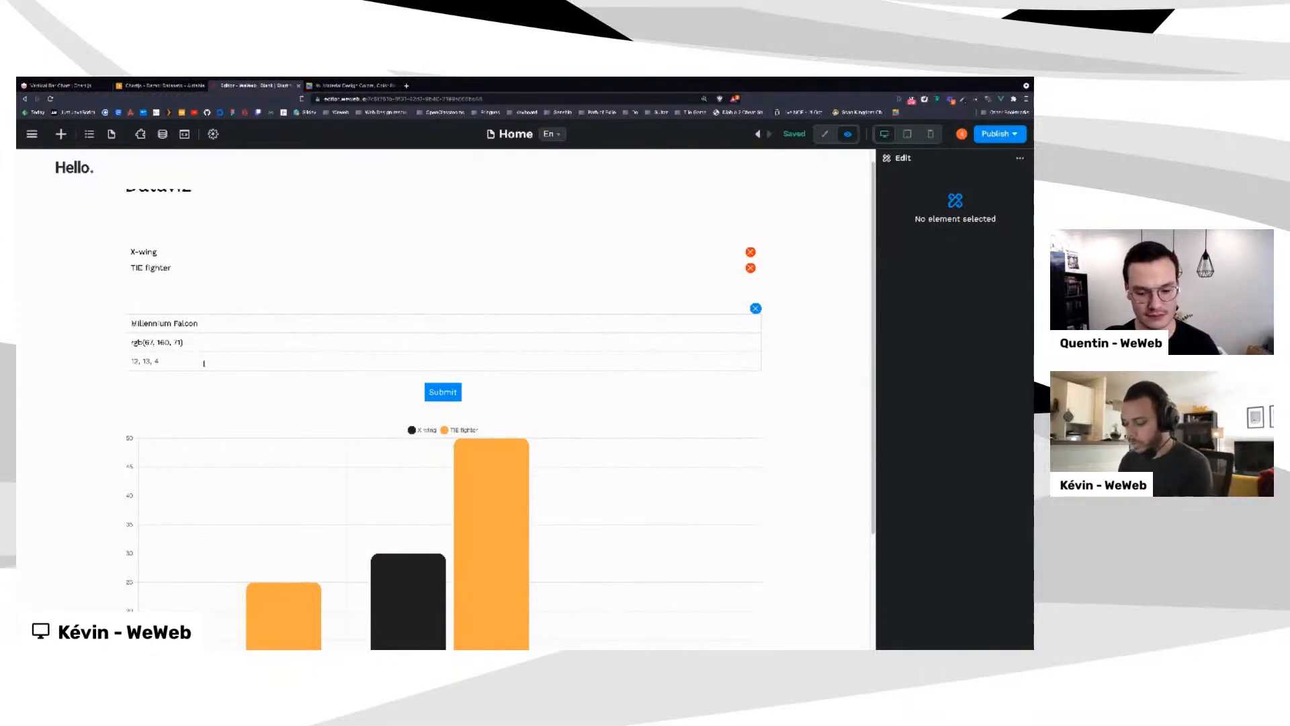
# Enter "80, 12 , 55" in the form's data field and try to submit the record
pyautogui.write('80, ')
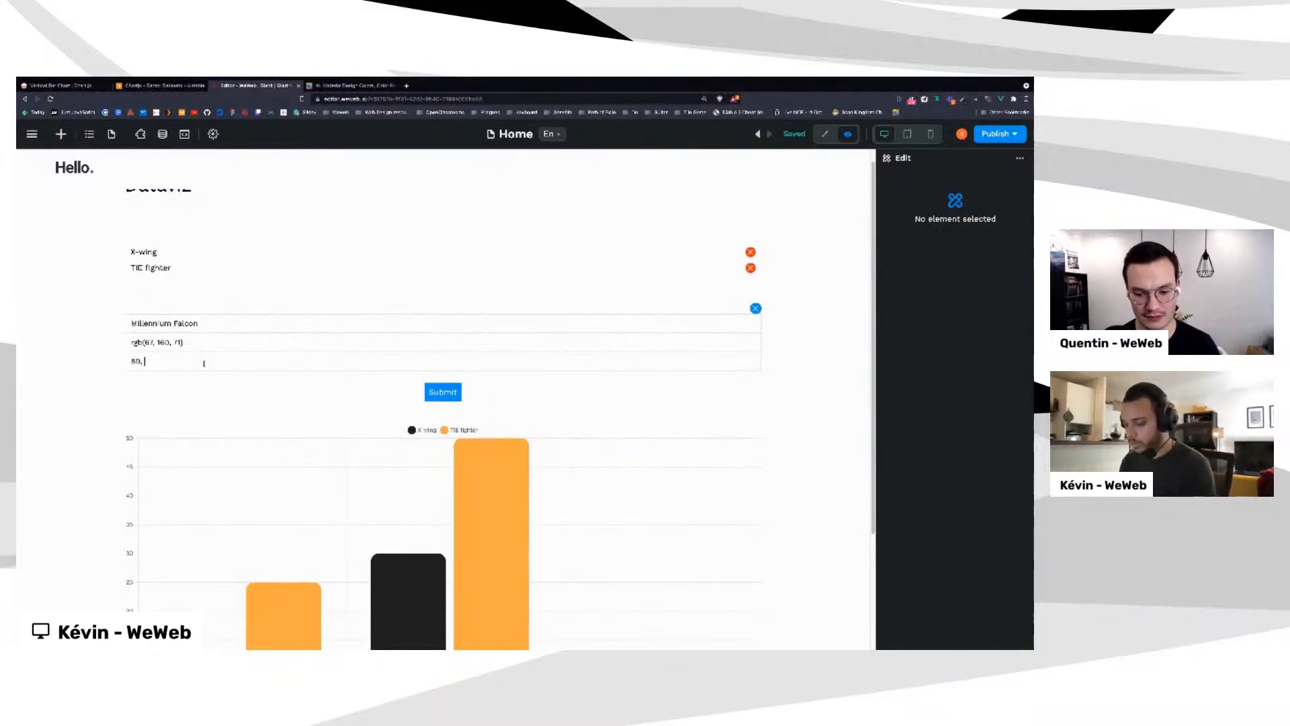
pyautogui.write('12 , 55')
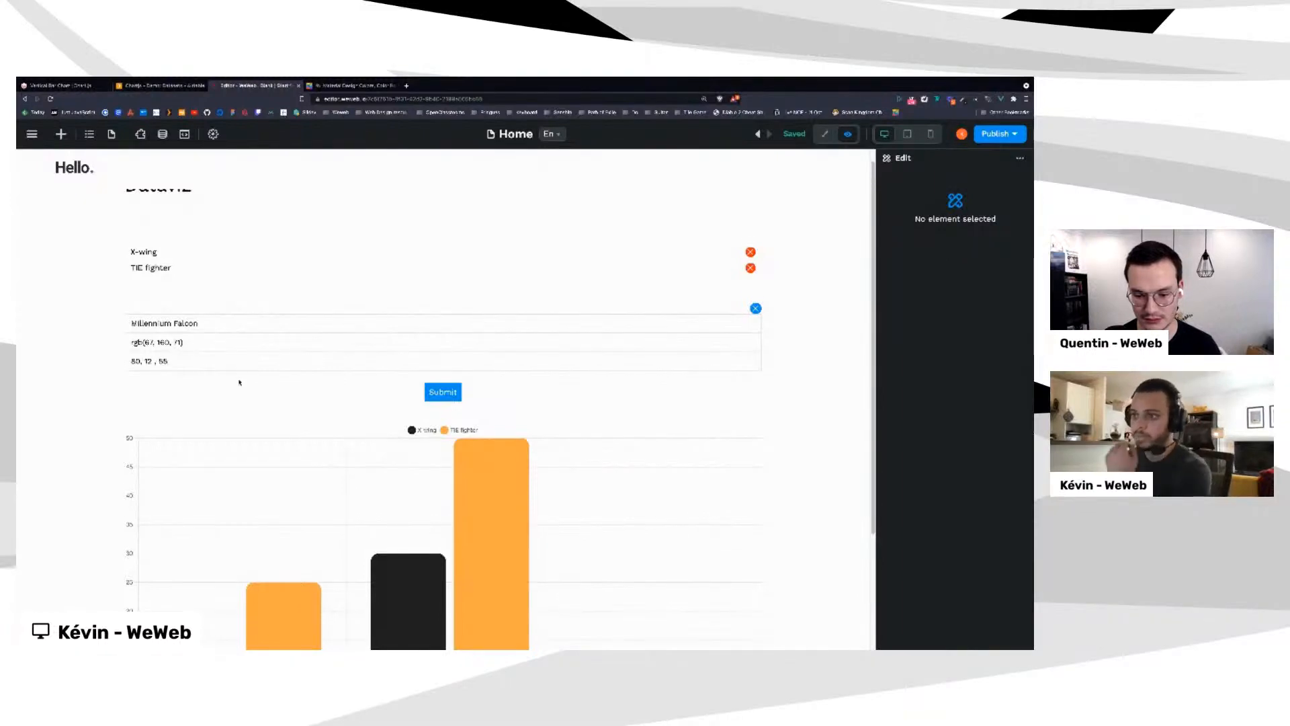
pyautogui.press('Return')
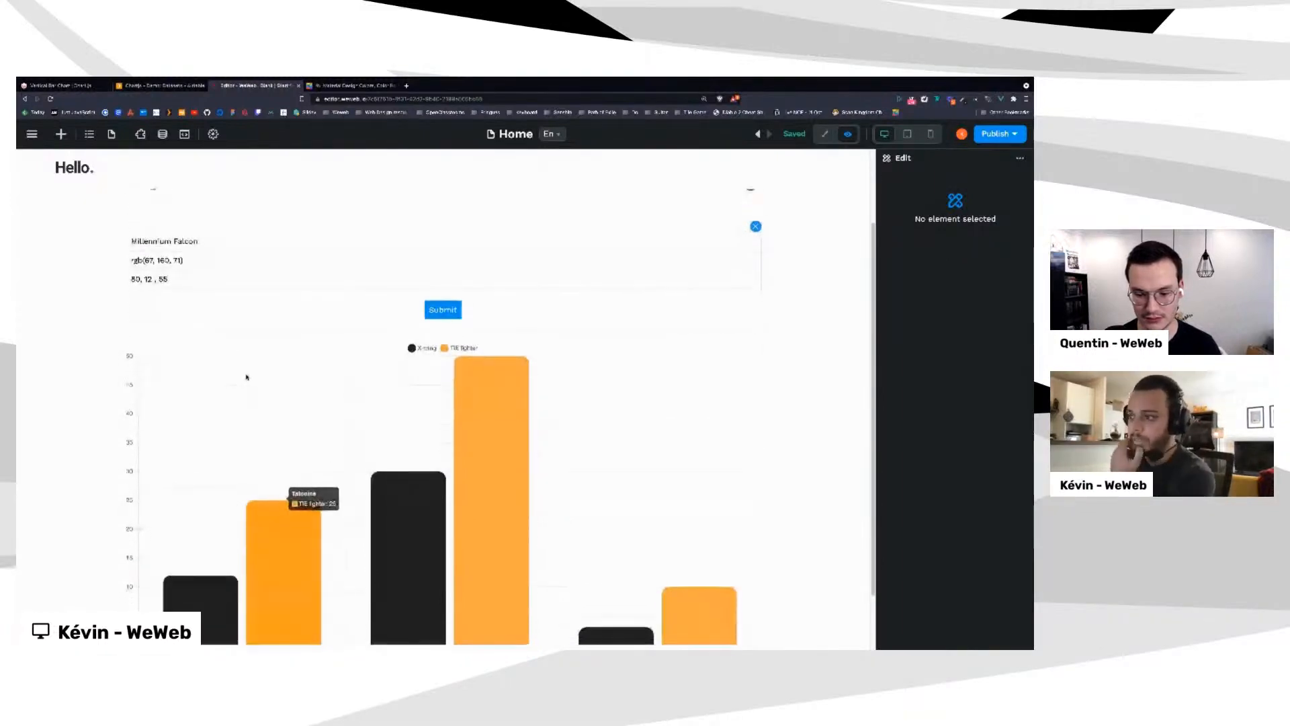
pyautogui.click(445, 279)
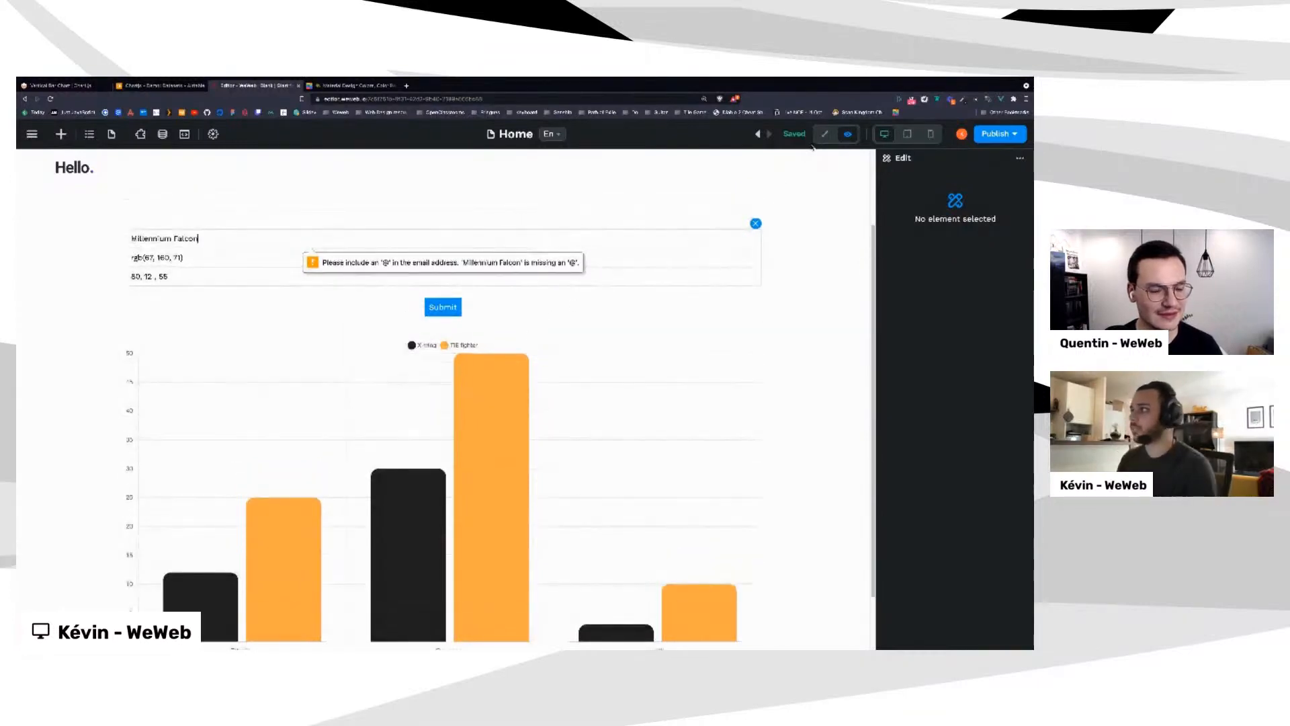
# Return to edit mode and set the input type of the Label, Color and Data form inputs to Short Answer
pyautogui.click(825, 134)
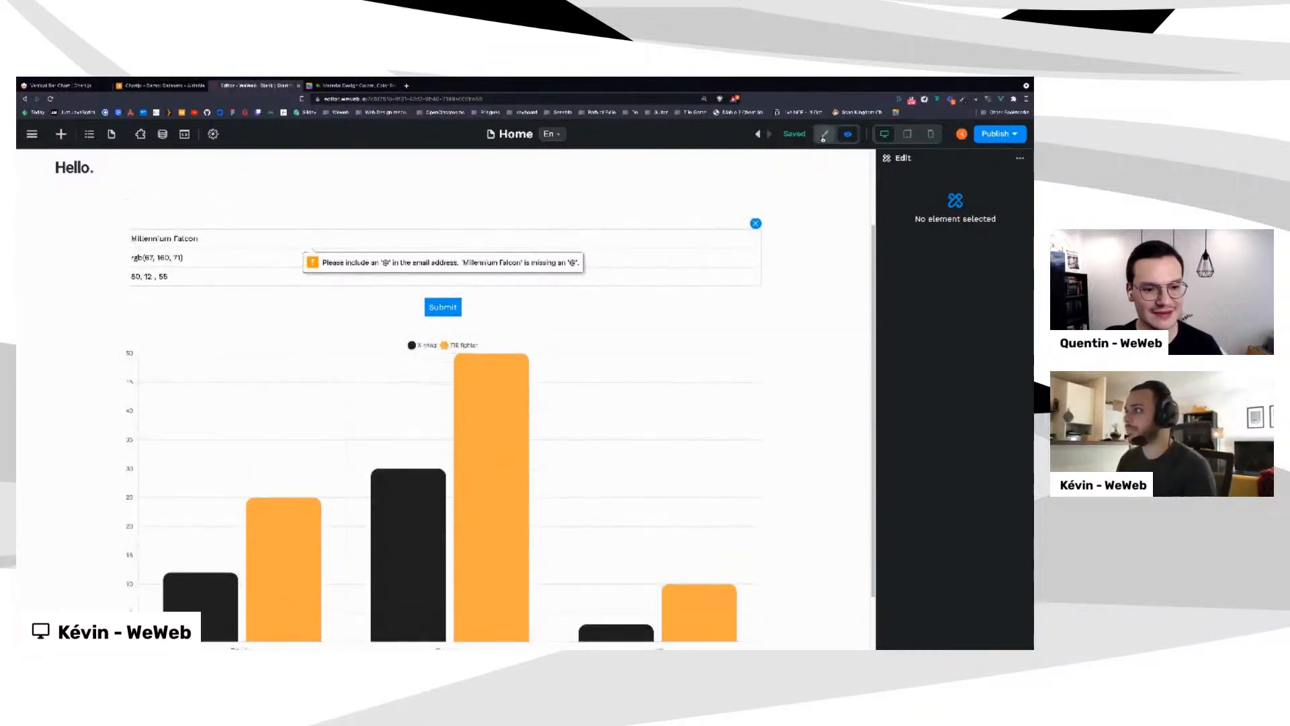
pyautogui.click(224, 240)
pyautogui.click(956, 178)
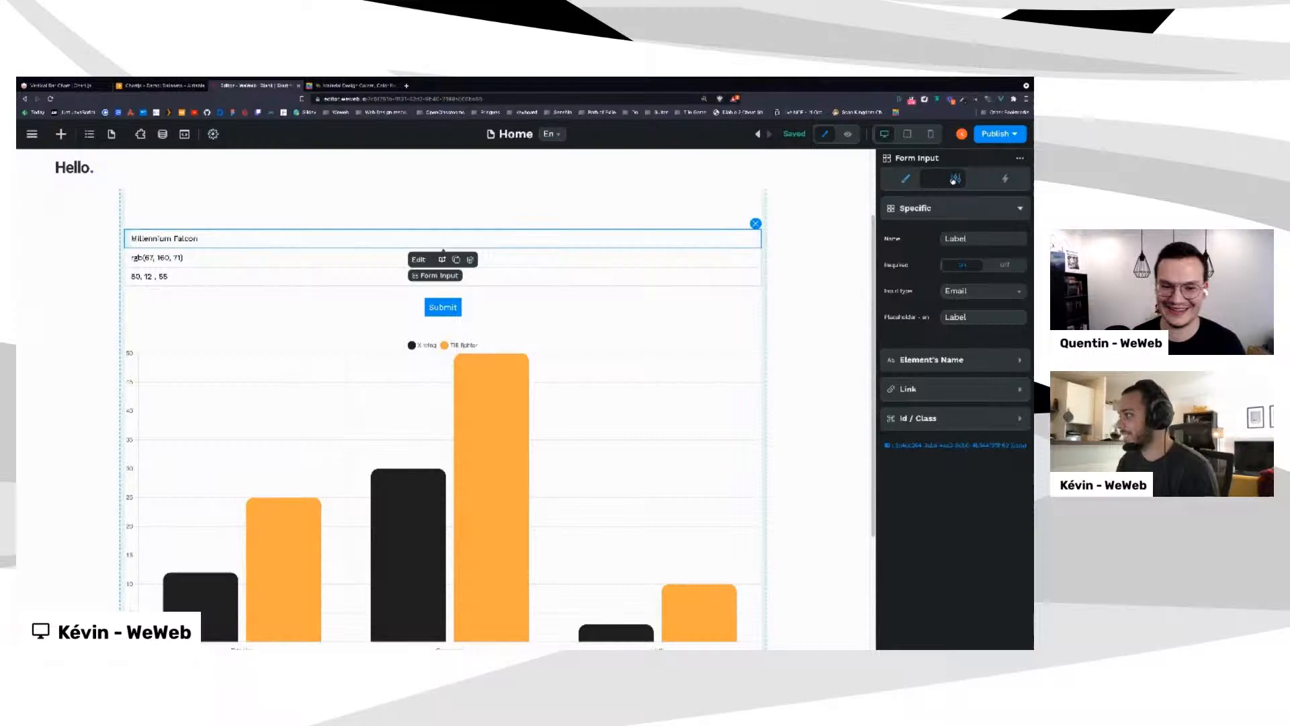
pyautogui.click(981, 291)
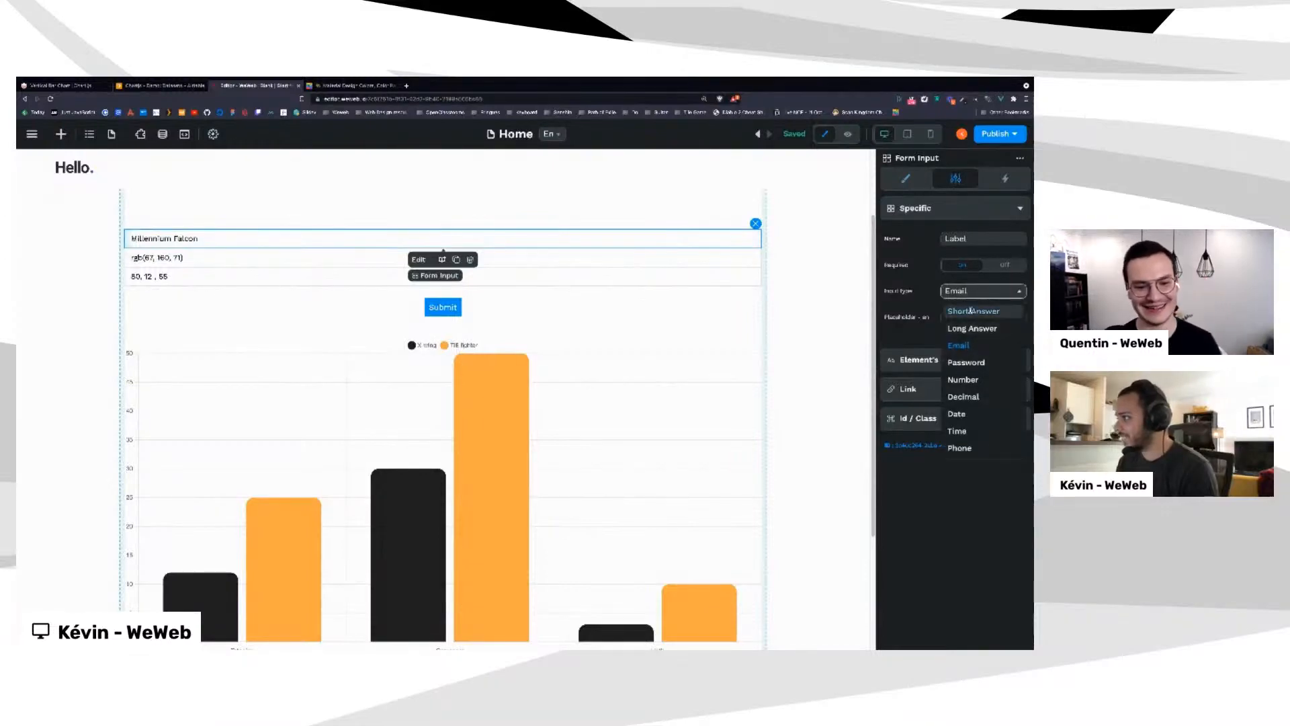
pyautogui.click(578, 257)
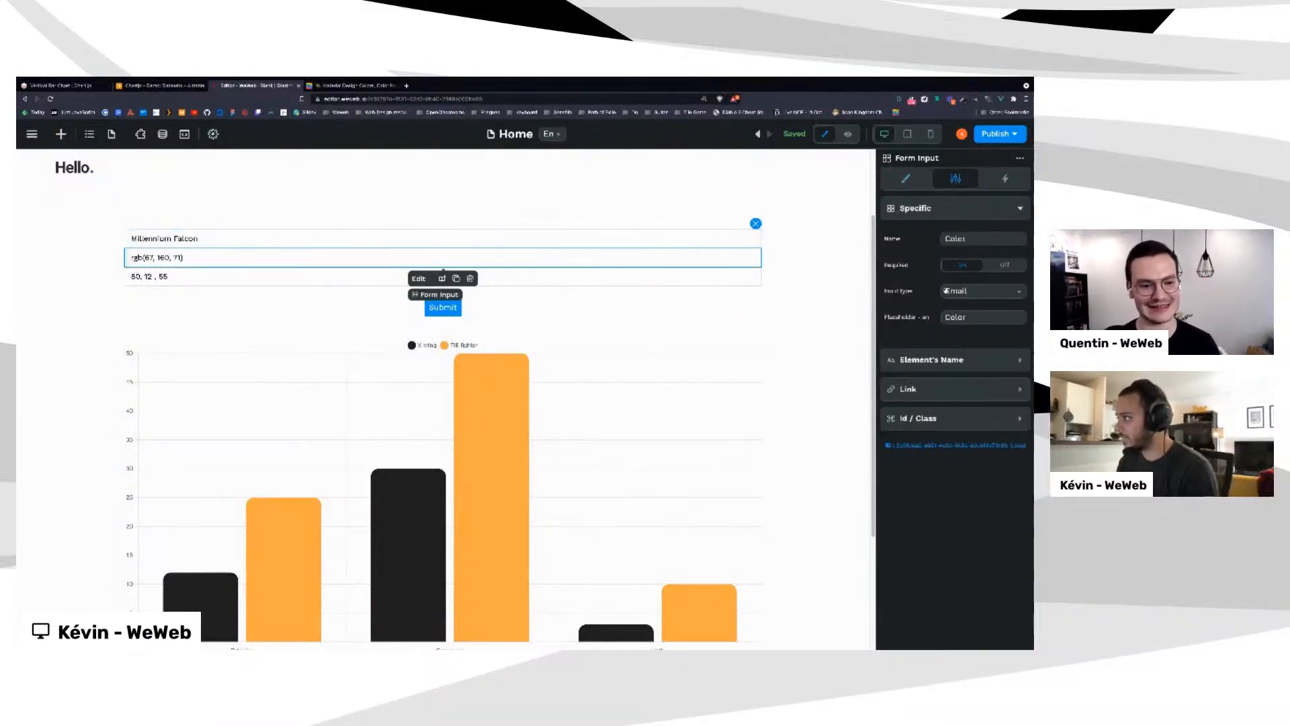
pyautogui.click(945, 290)
pyautogui.click(971, 312)
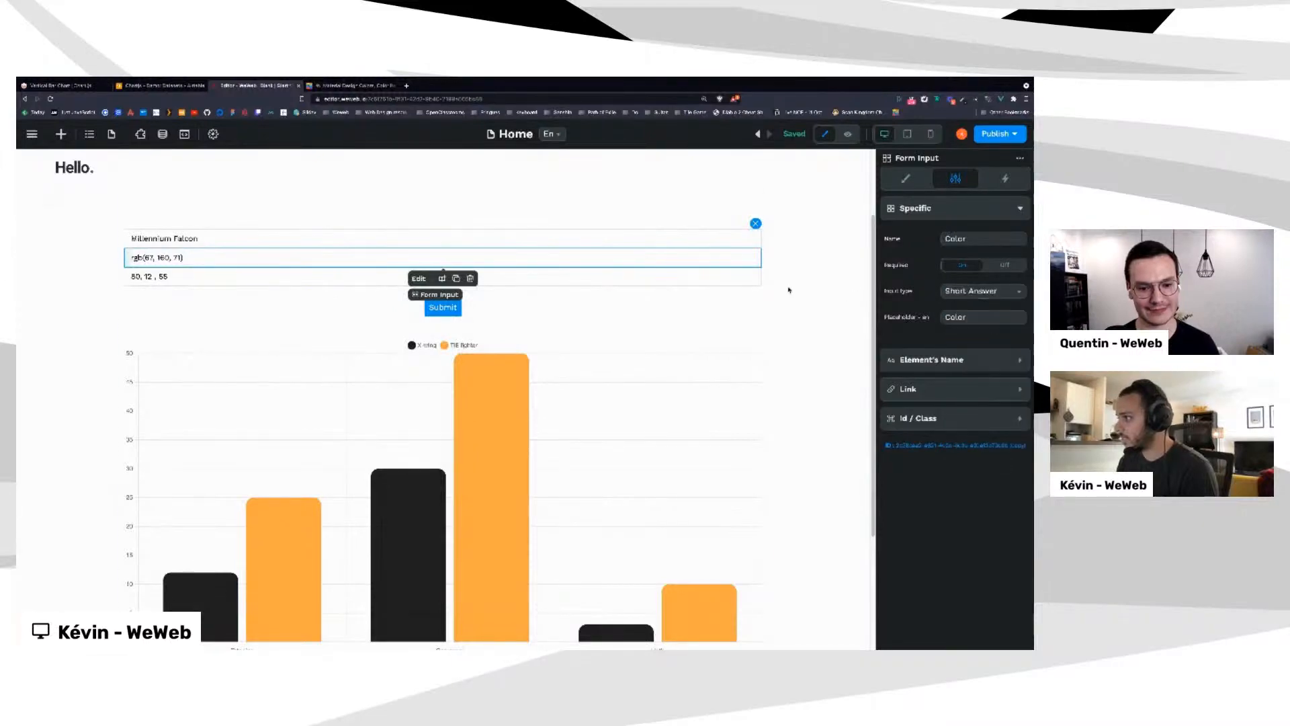
pyautogui.click(746, 277)
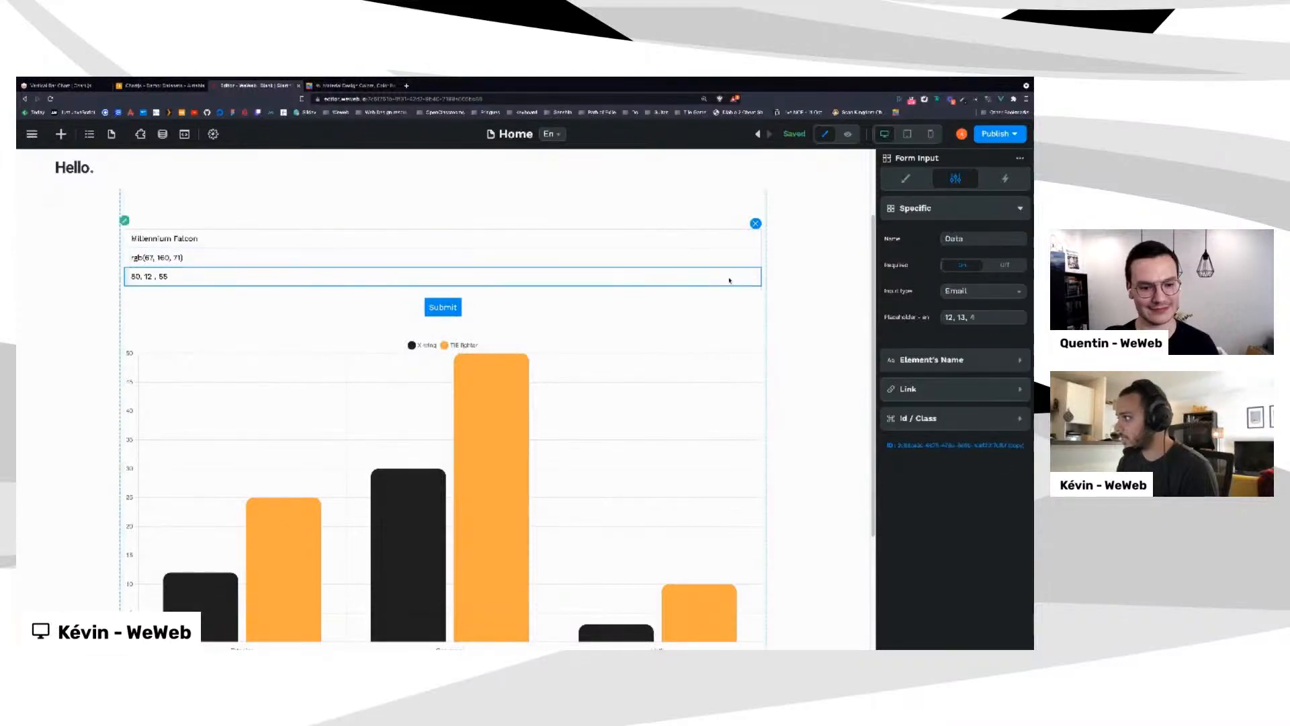
pyautogui.click(971, 296)
pyautogui.click(971, 310)
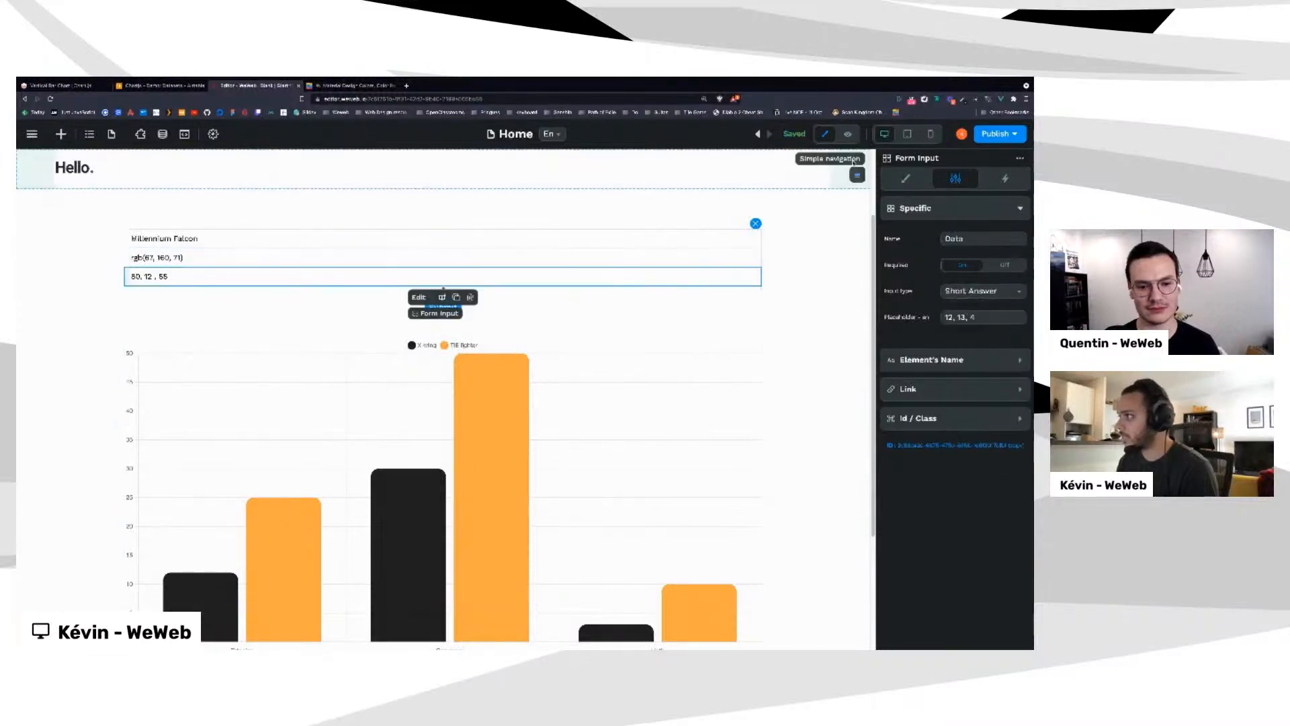
# Submit the Millennium Falcon record in preview, and toggle the TIE fighter and Millennium Falcon series off and on in the chart
pyautogui.click(848, 134)
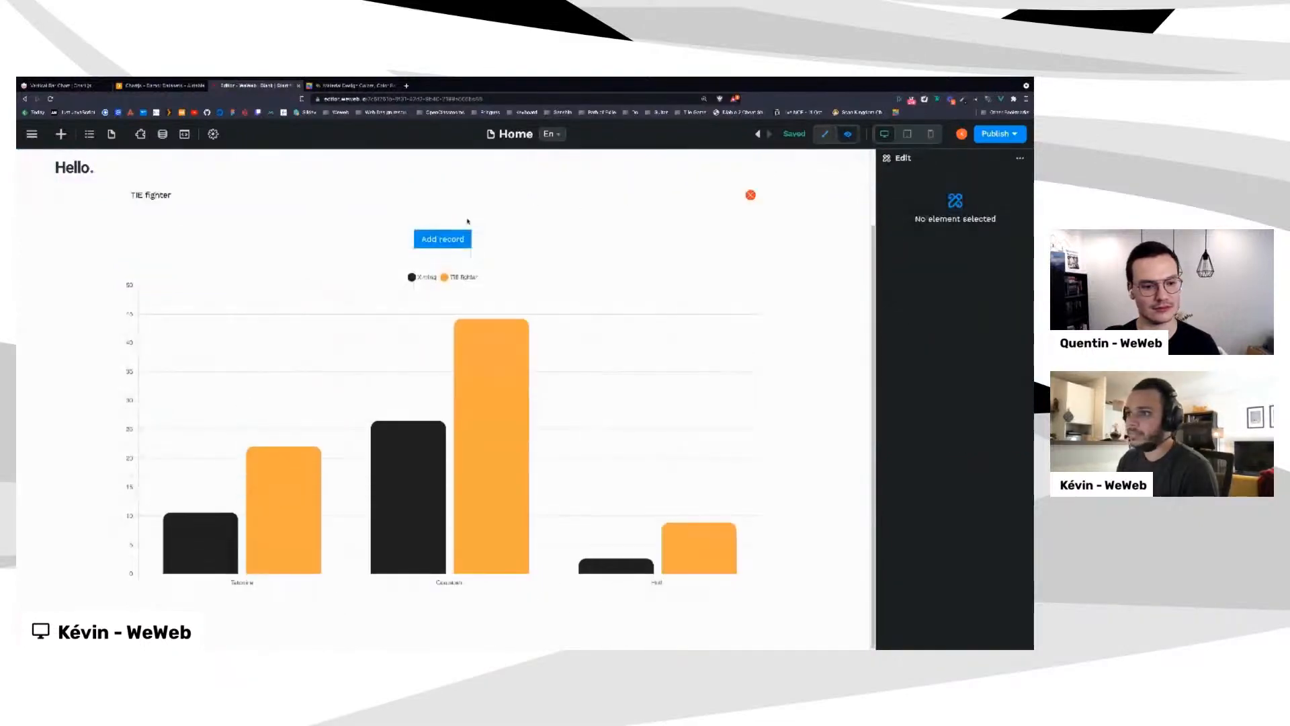
pyautogui.click(440, 286)
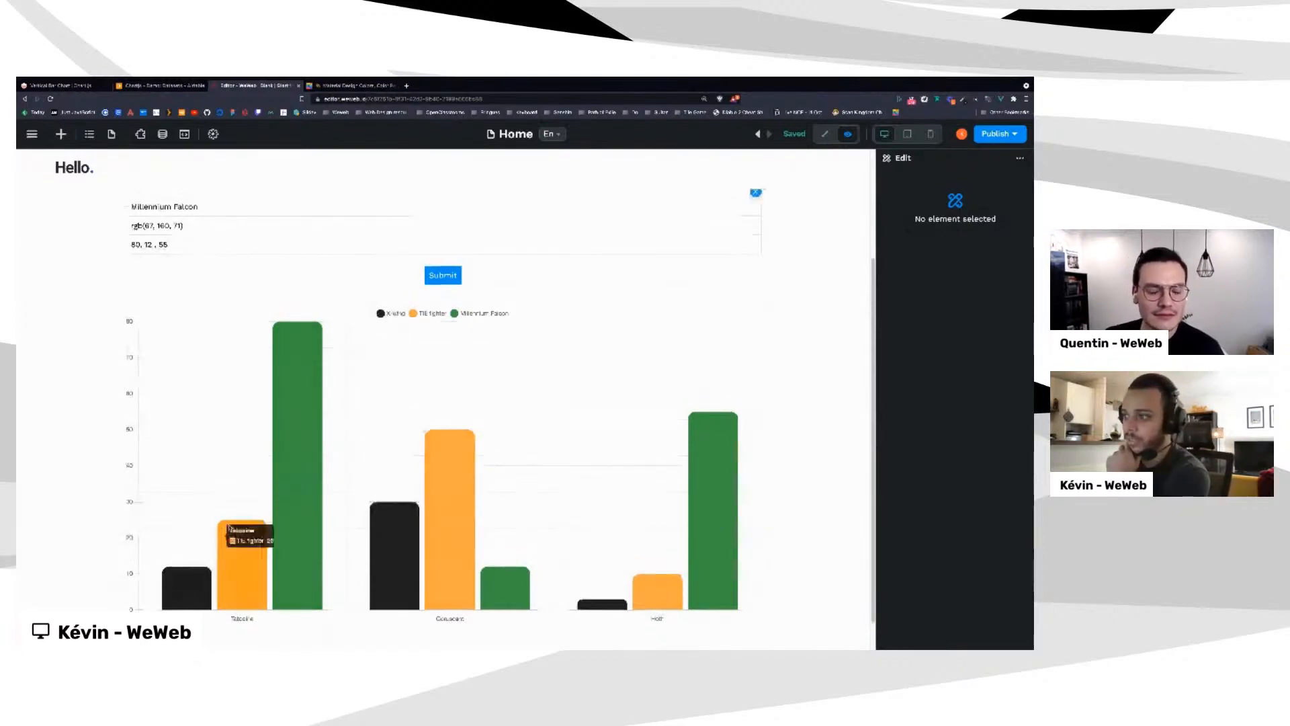
pyautogui.click(414, 314)
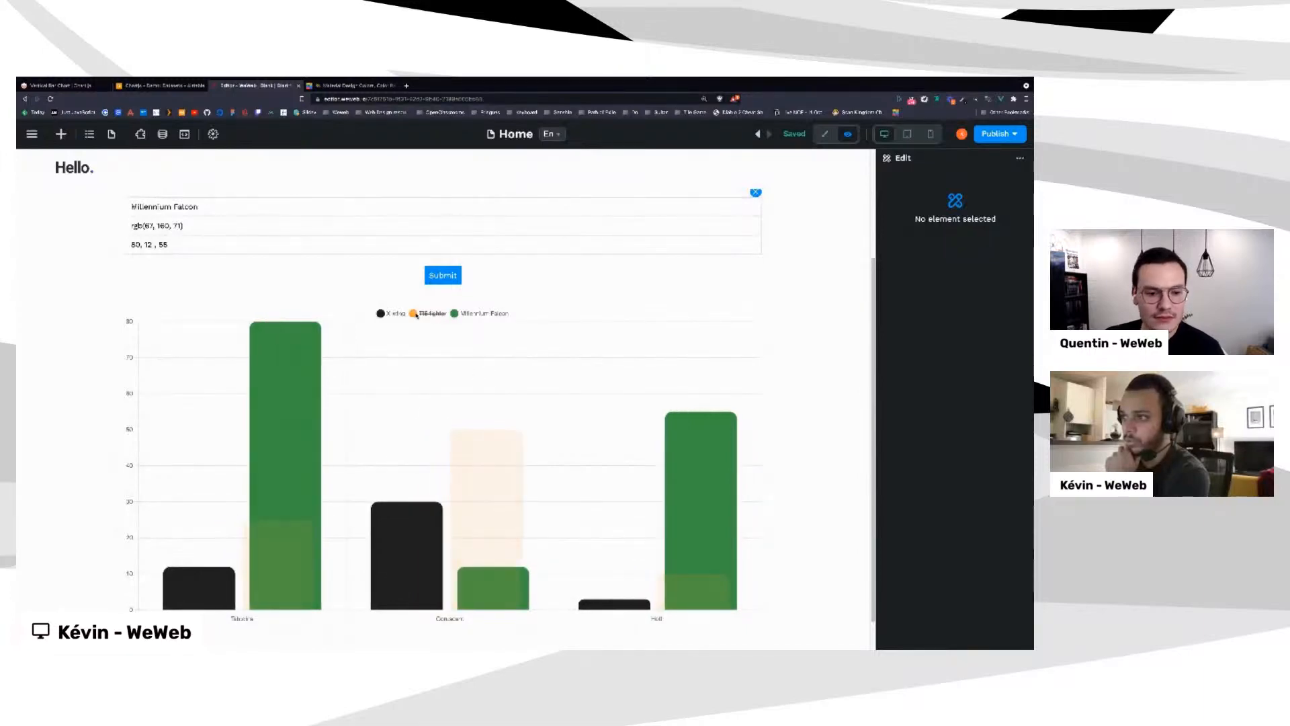
pyautogui.click(414, 314)
pyautogui.click(455, 314)
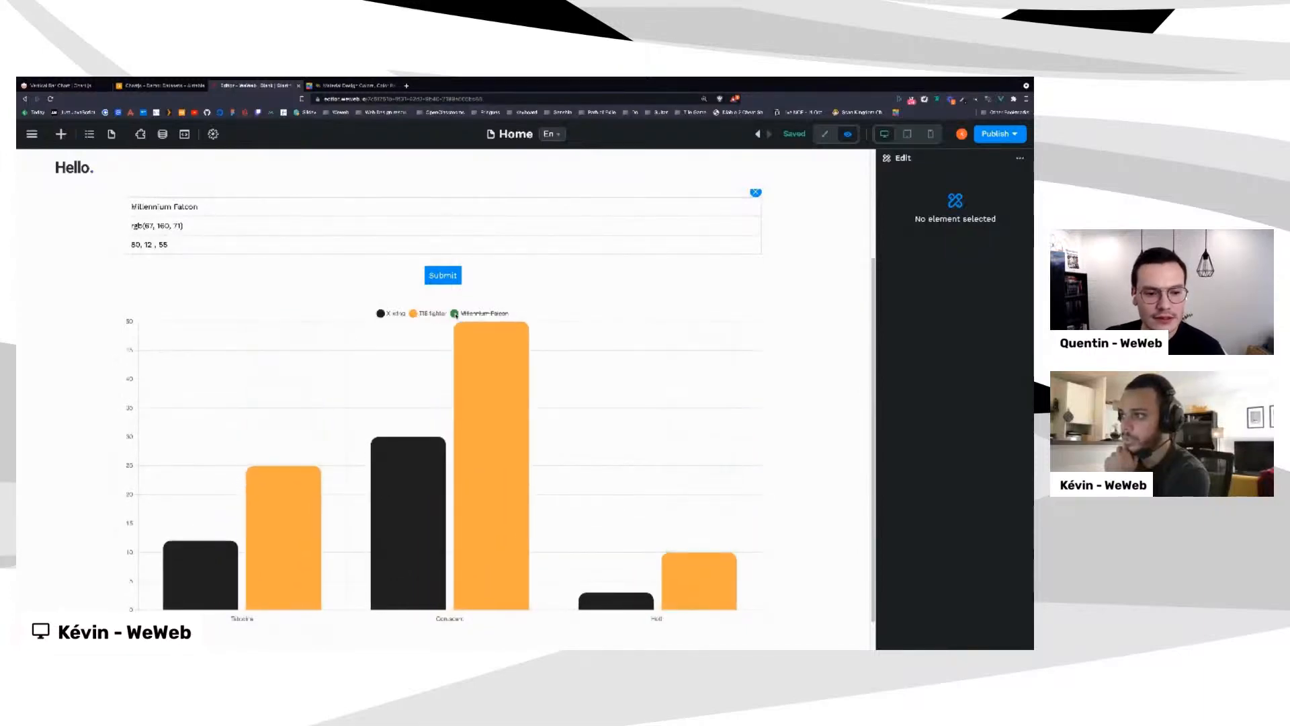
pyautogui.click(455, 314)
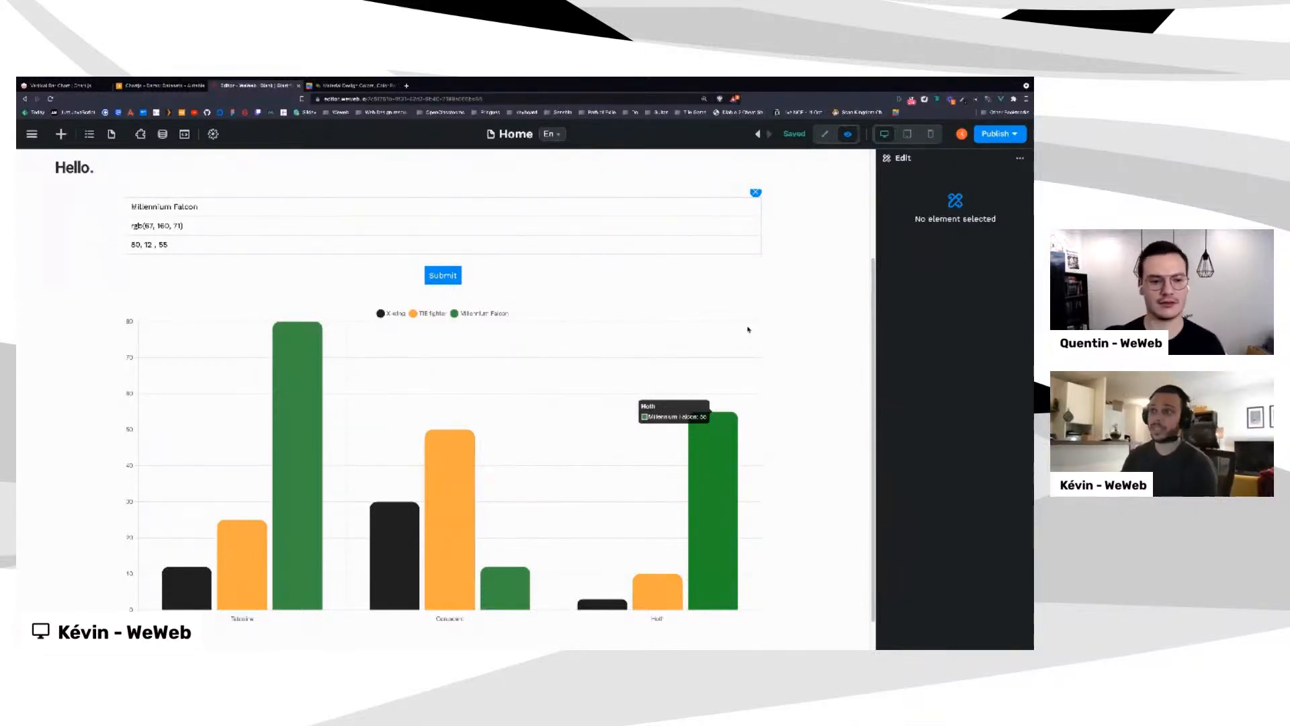
# Check the Millennium Falcon record's values in the Airtable Datasets table, and return to the WeWeb editor
pyautogui.click(162, 86)
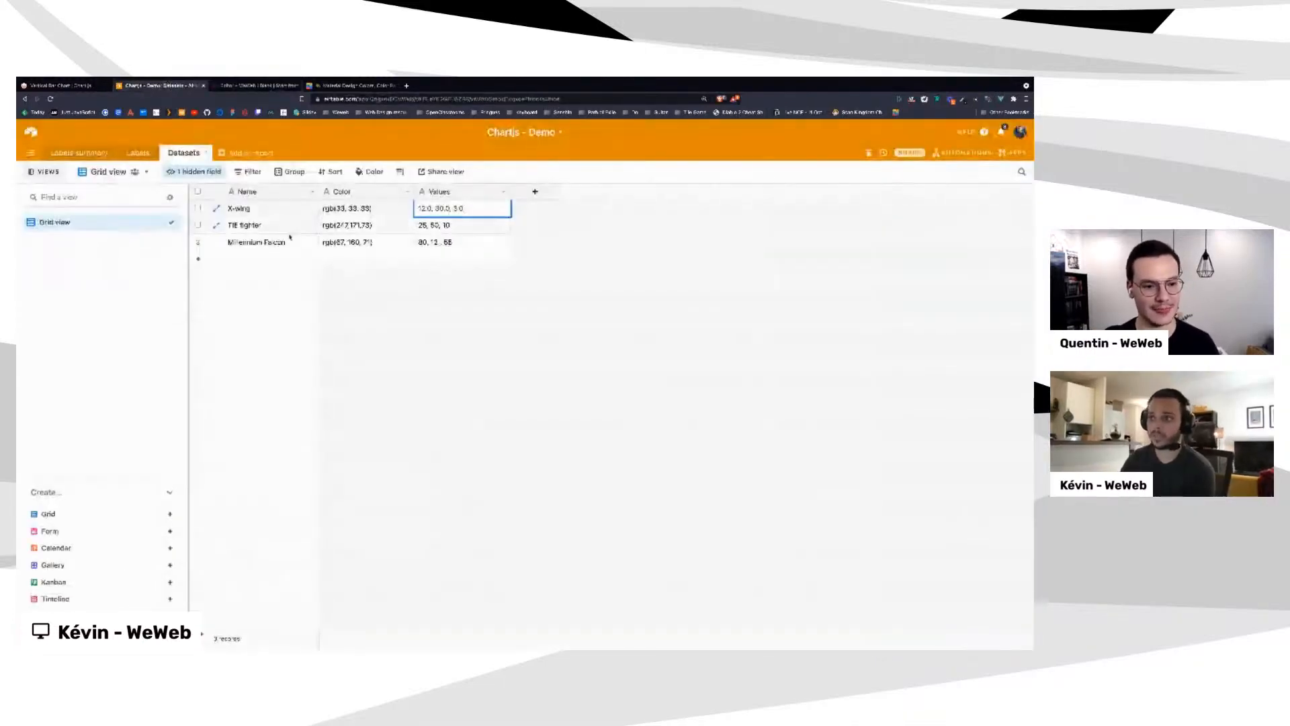
pyautogui.click(471, 242)
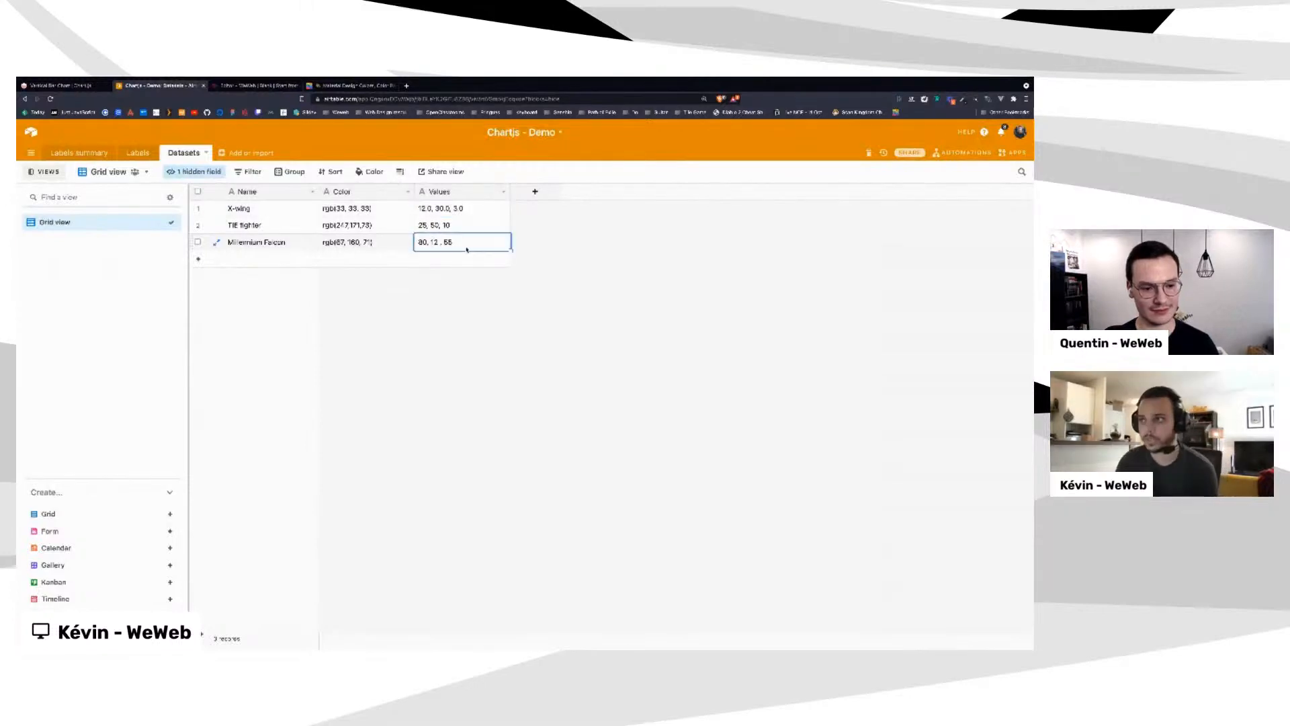
pyautogui.click(538, 316)
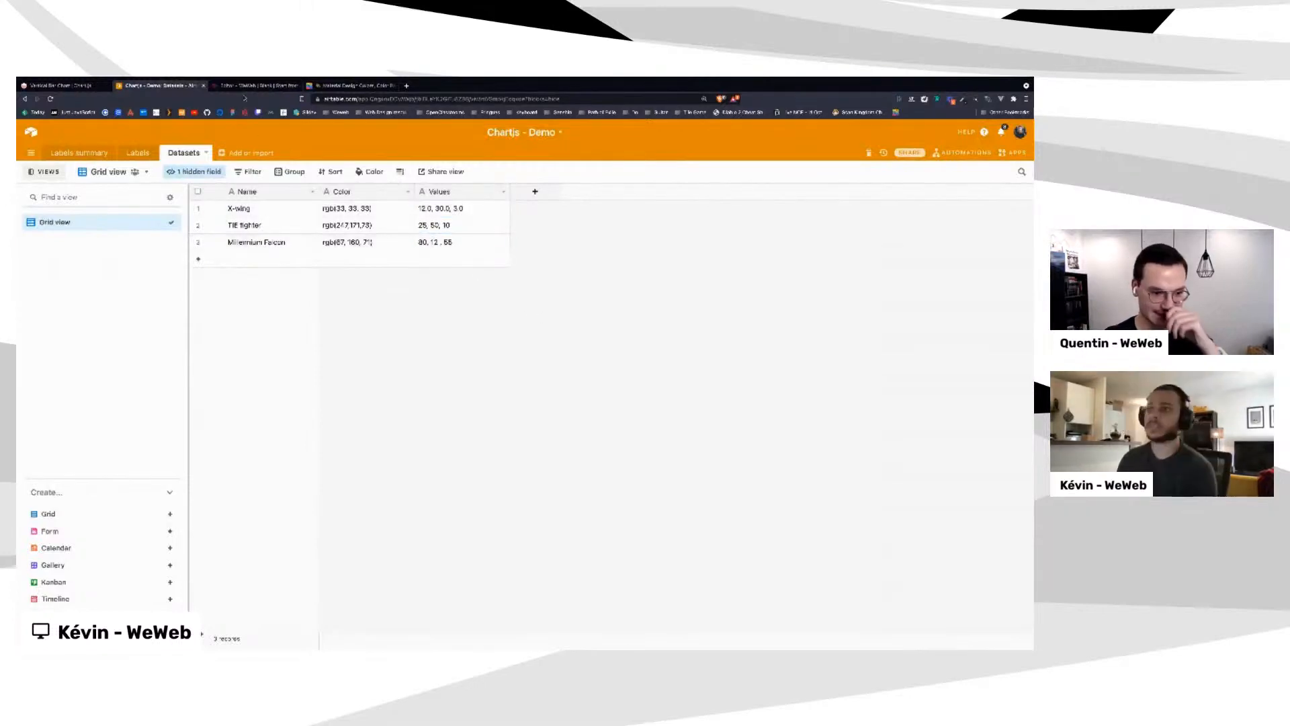
pyautogui.click(252, 85)
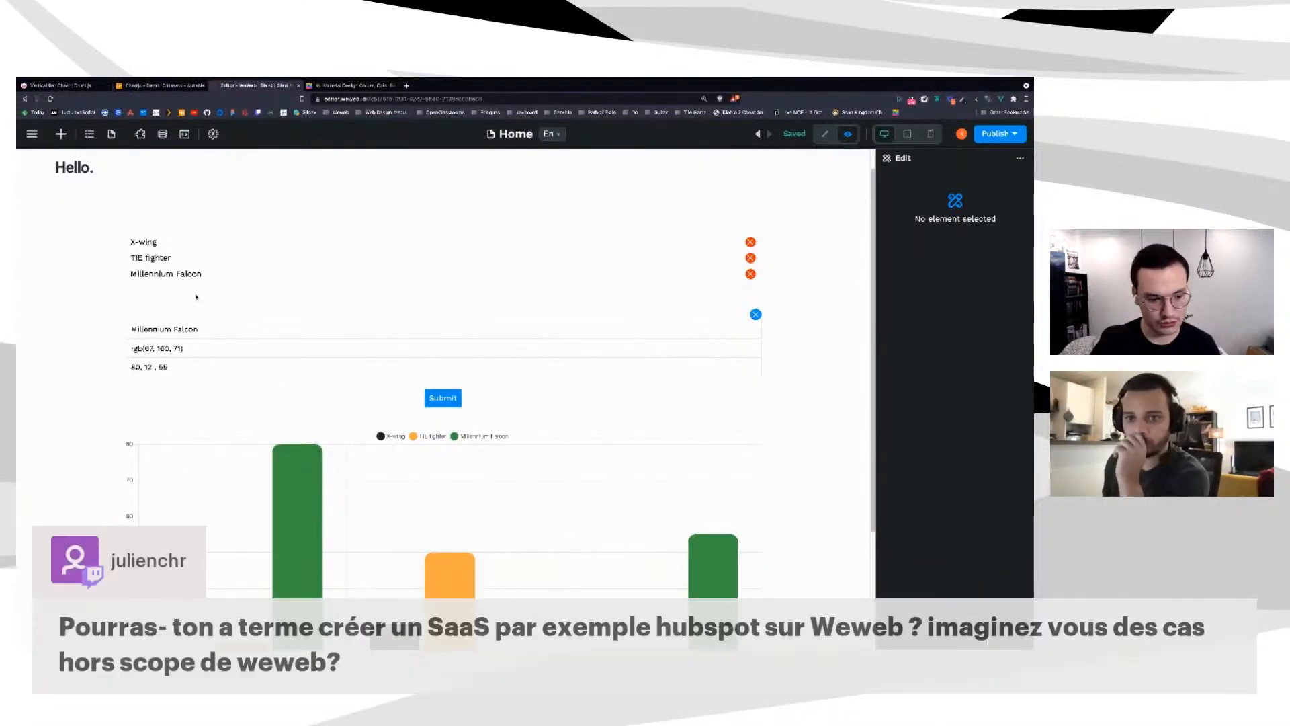
pyautogui.doubleClick(193, 330)
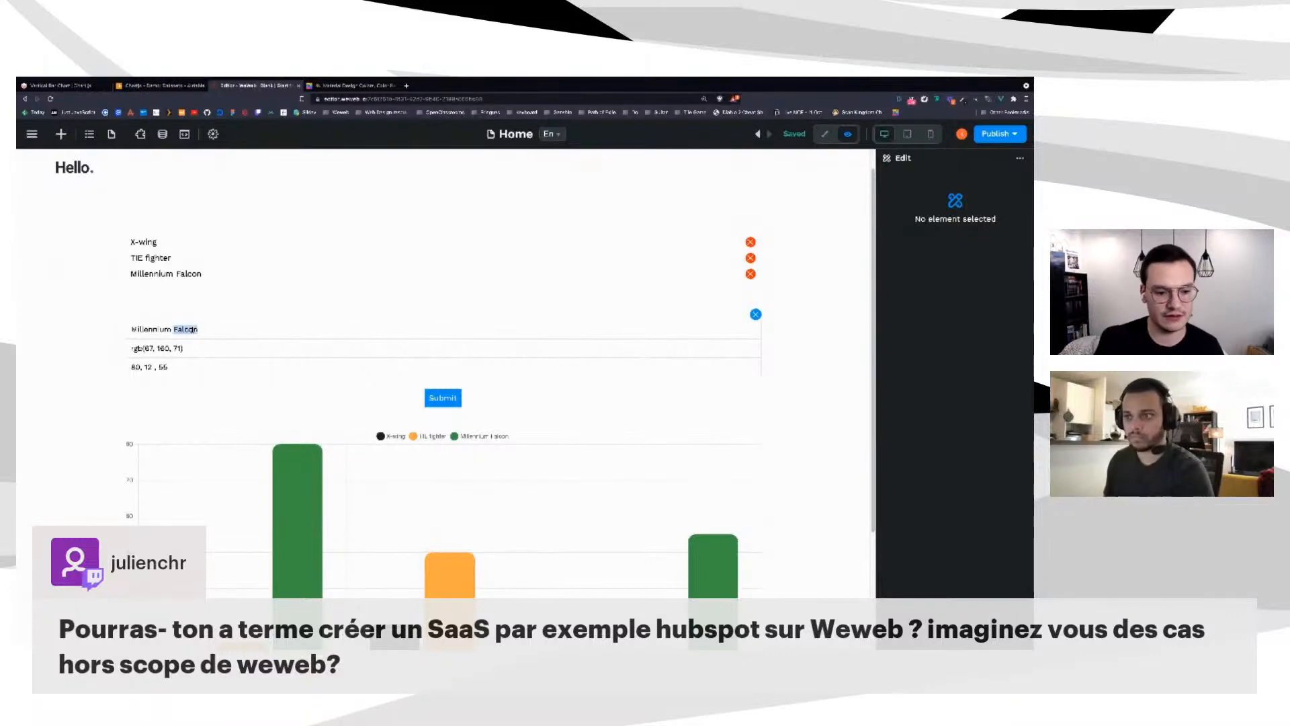
pyautogui.tripleClick(193, 330)
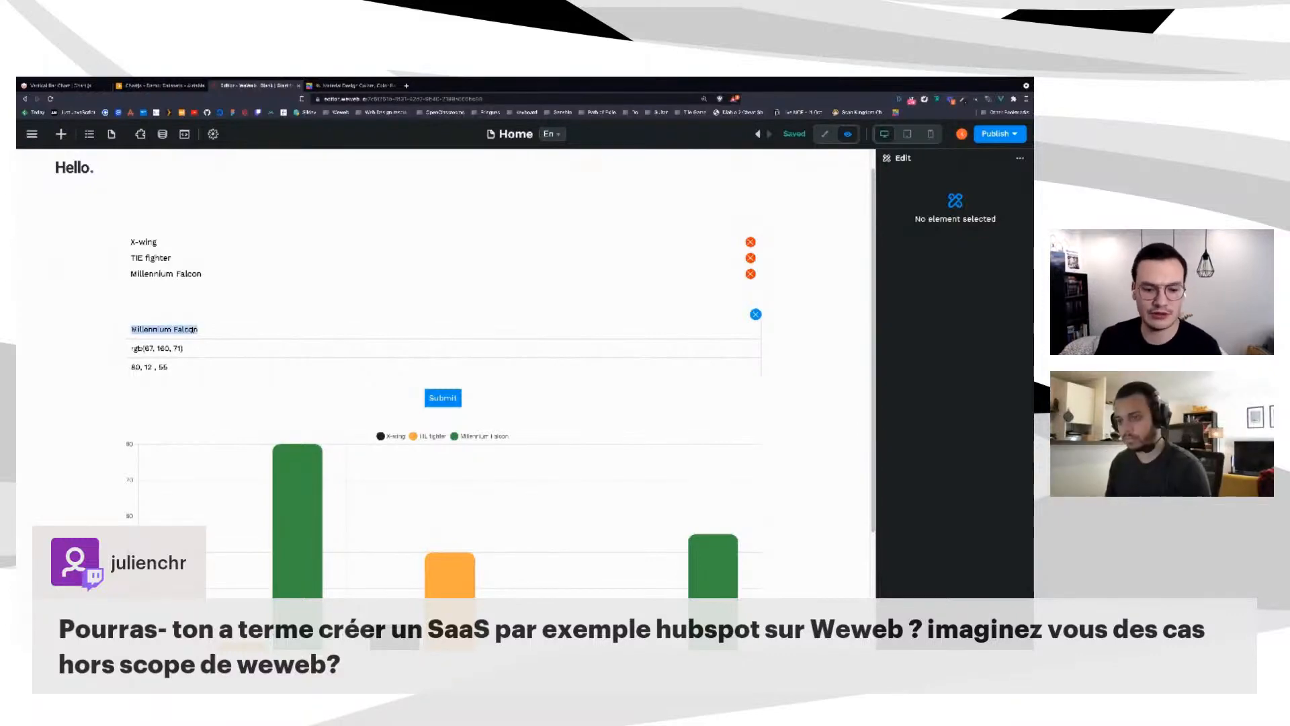
pyautogui.click(133, 400)
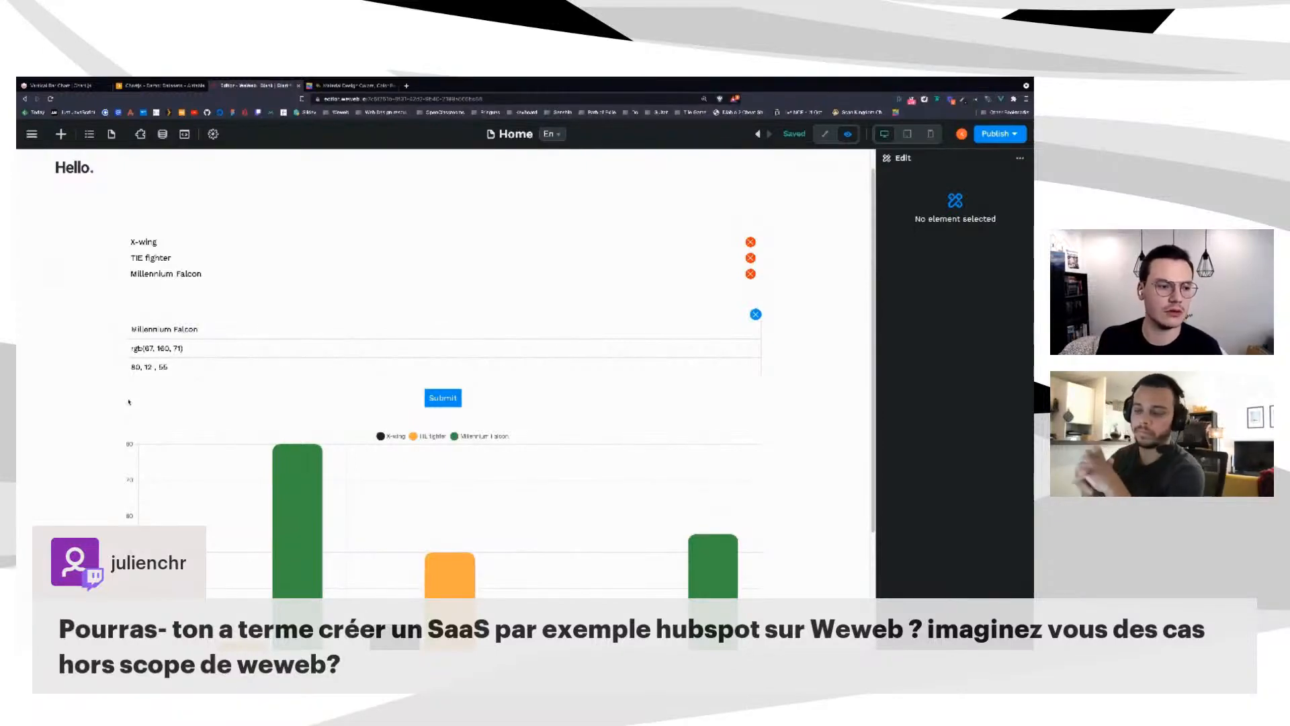
pyautogui.scroll(-2, 128, 402)
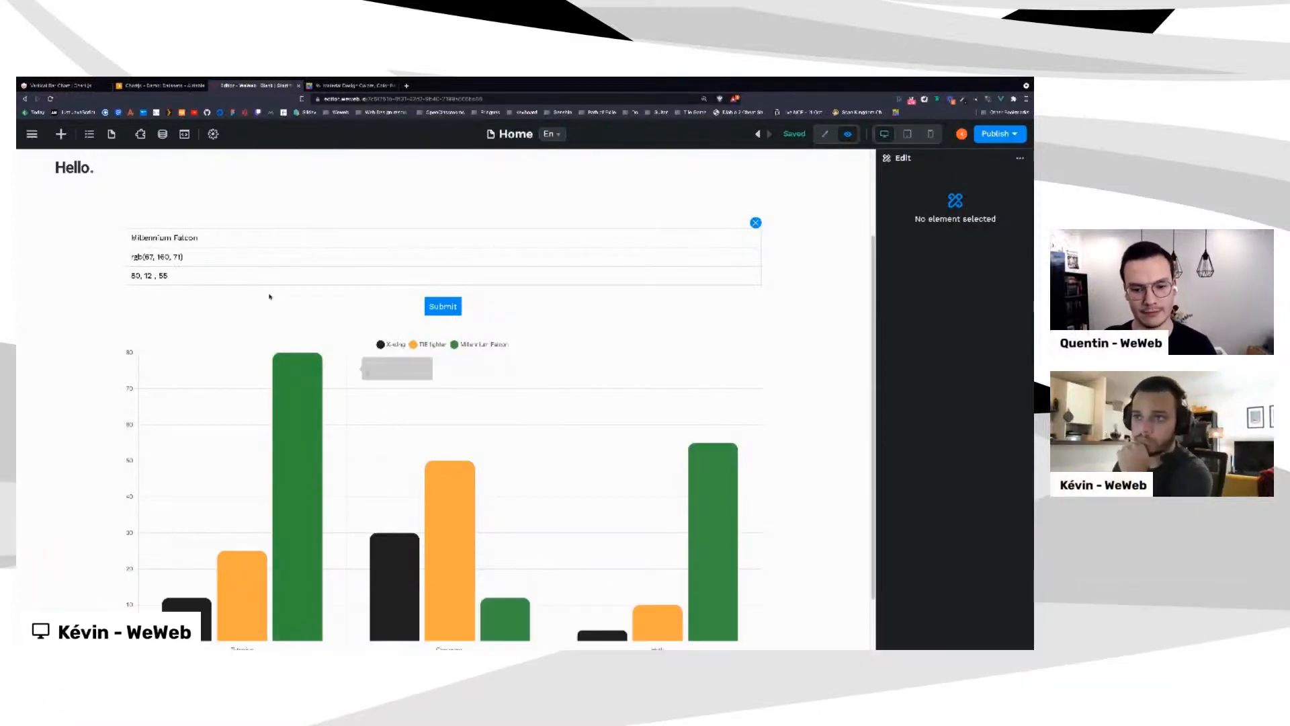
pyautogui.scroll(-1, 732, 326)
pyautogui.scroll(3, 758, 330)
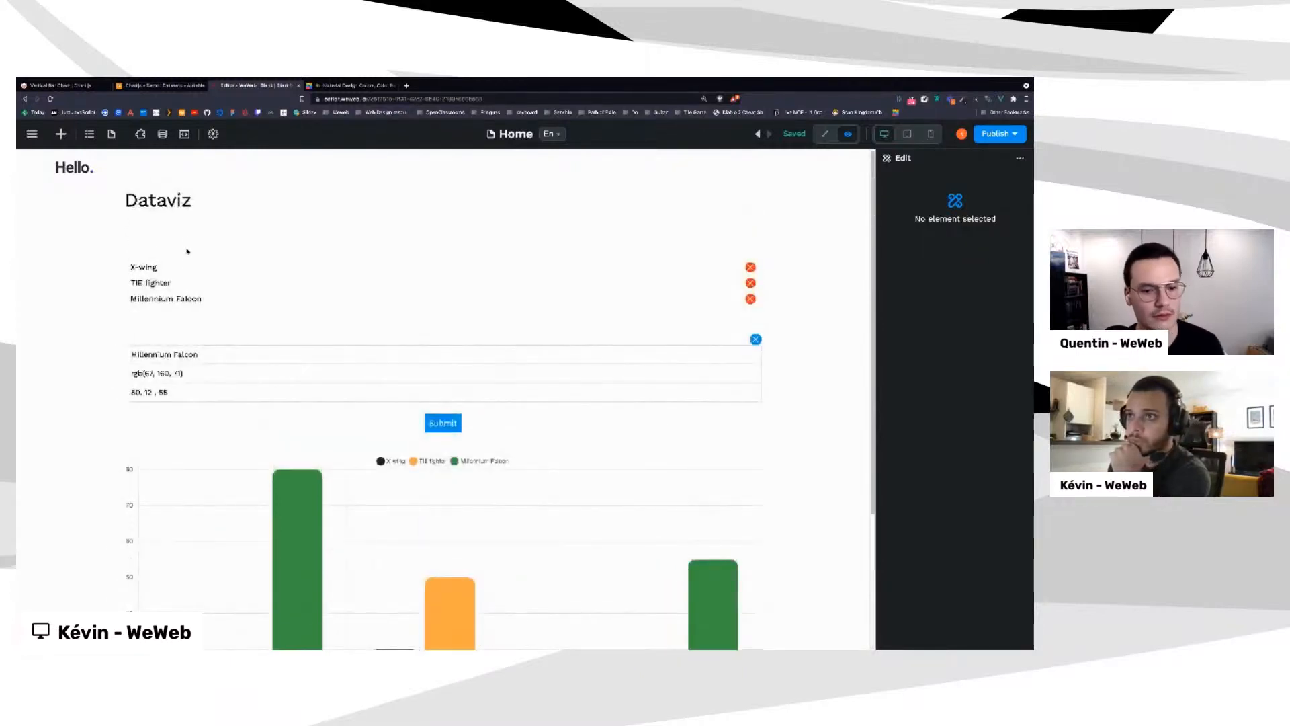
pyautogui.doubleClick(158, 199)
pyautogui.click(311, 238)
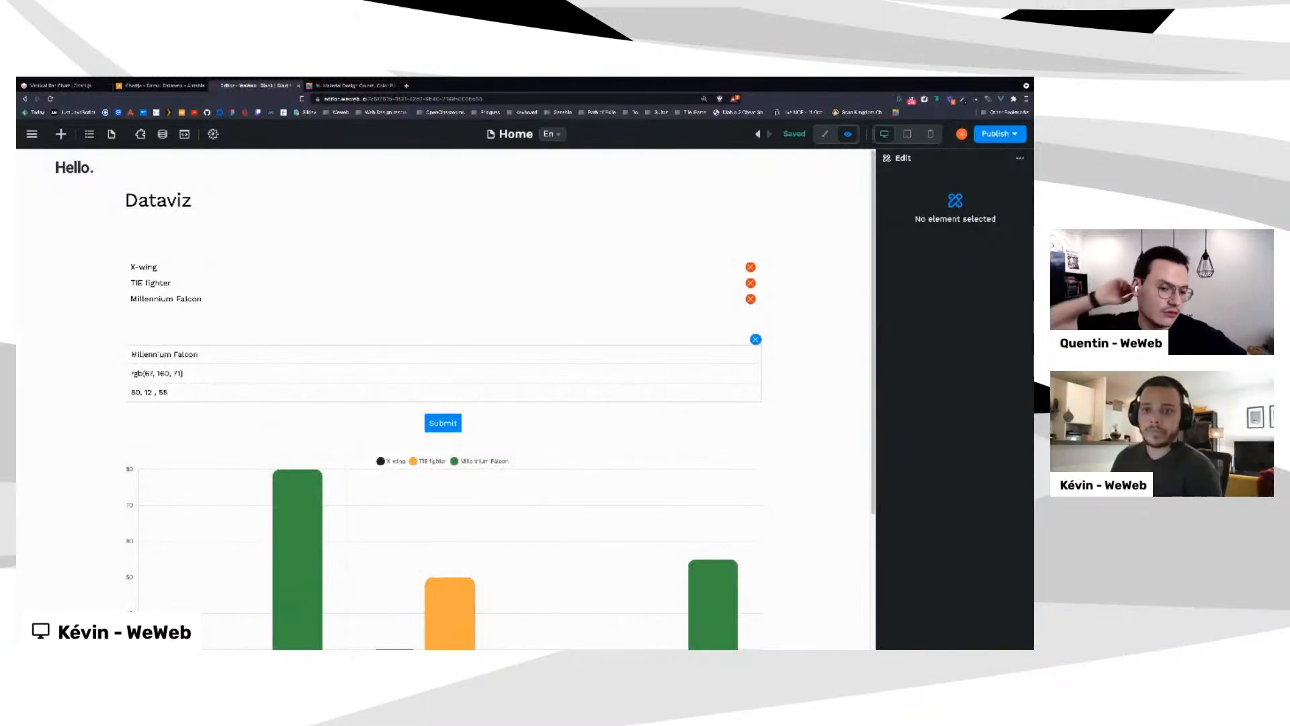
# In edit mode, add an interaction named "Delete record" with an On Click trigger to the red cross icon in the record list
pyautogui.click(825, 136)
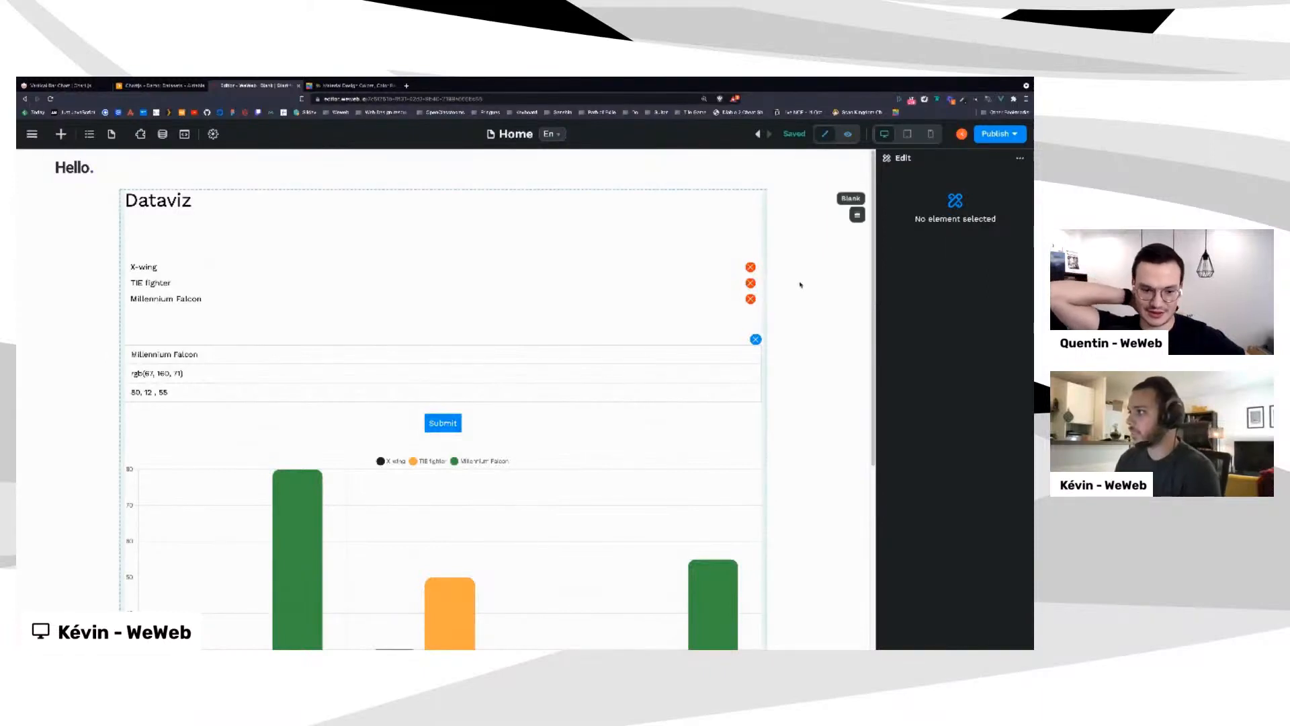
pyautogui.click(750, 268)
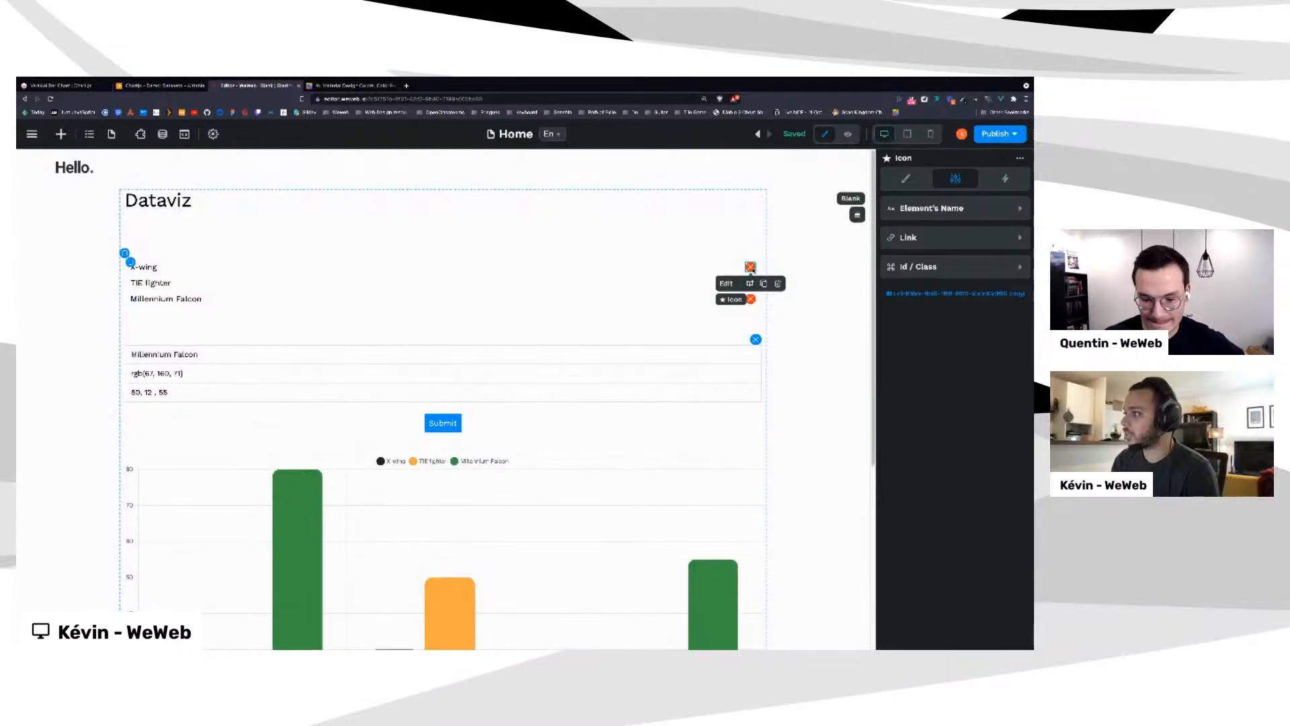
pyautogui.click(1005, 179)
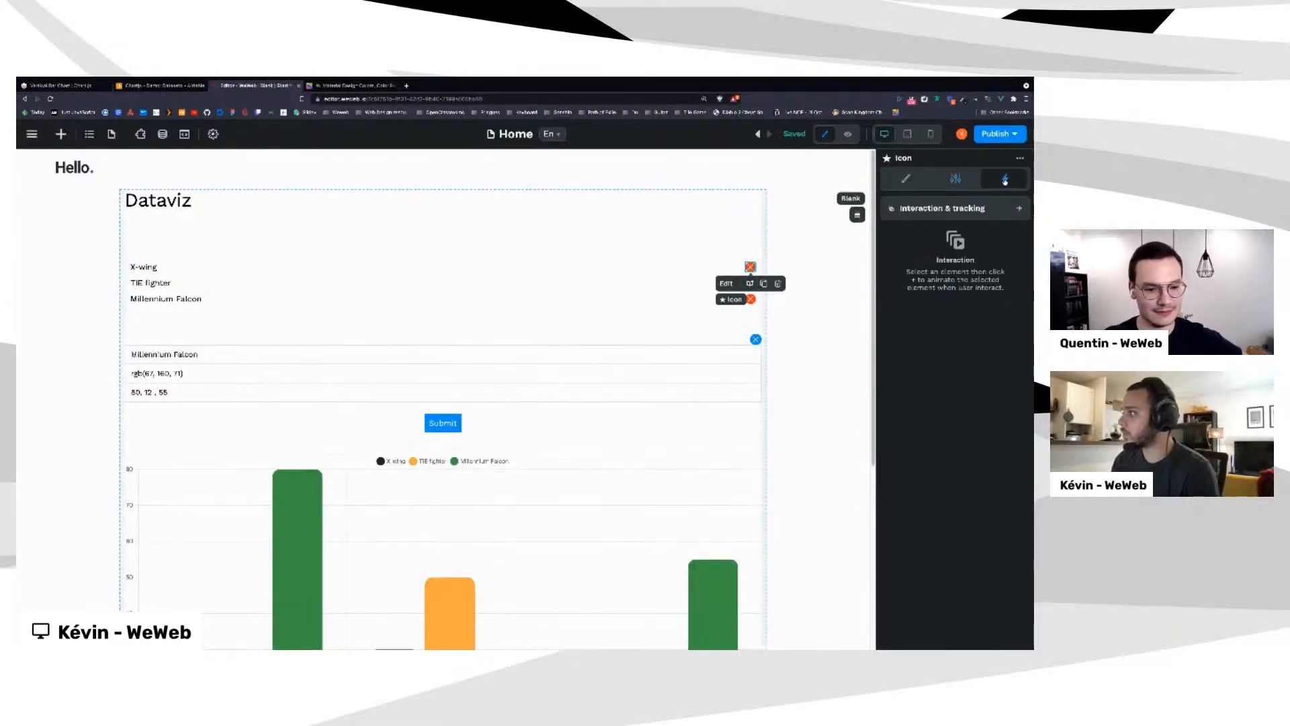
pyautogui.click(1019, 209)
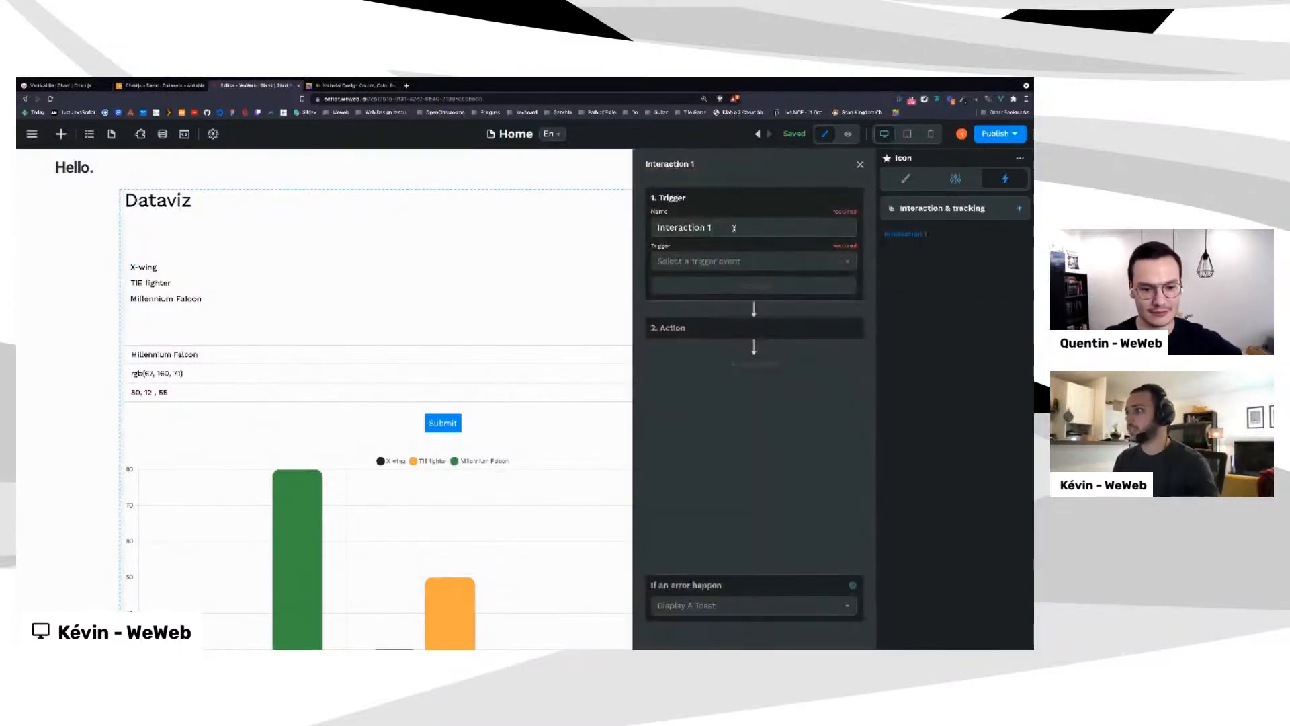
pyautogui.click(735, 228)
pyautogui.write('Do')
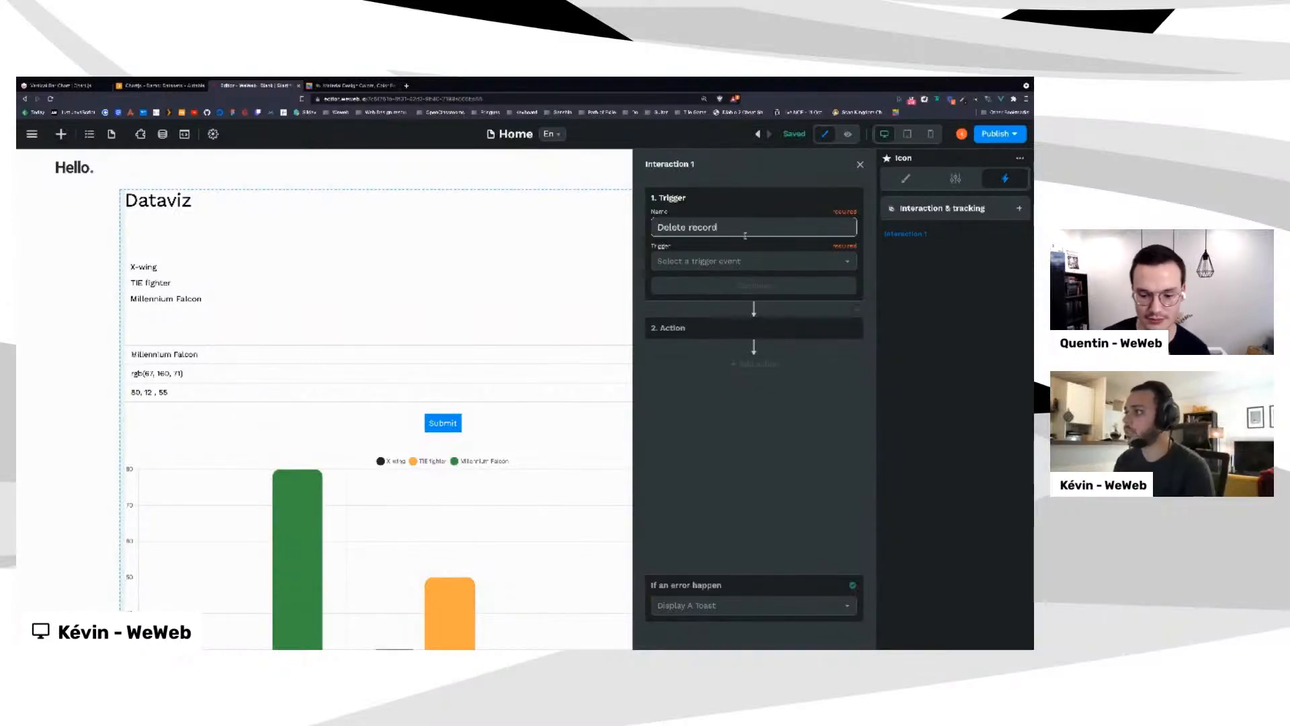
pyautogui.click(733, 262)
pyautogui.click(686, 283)
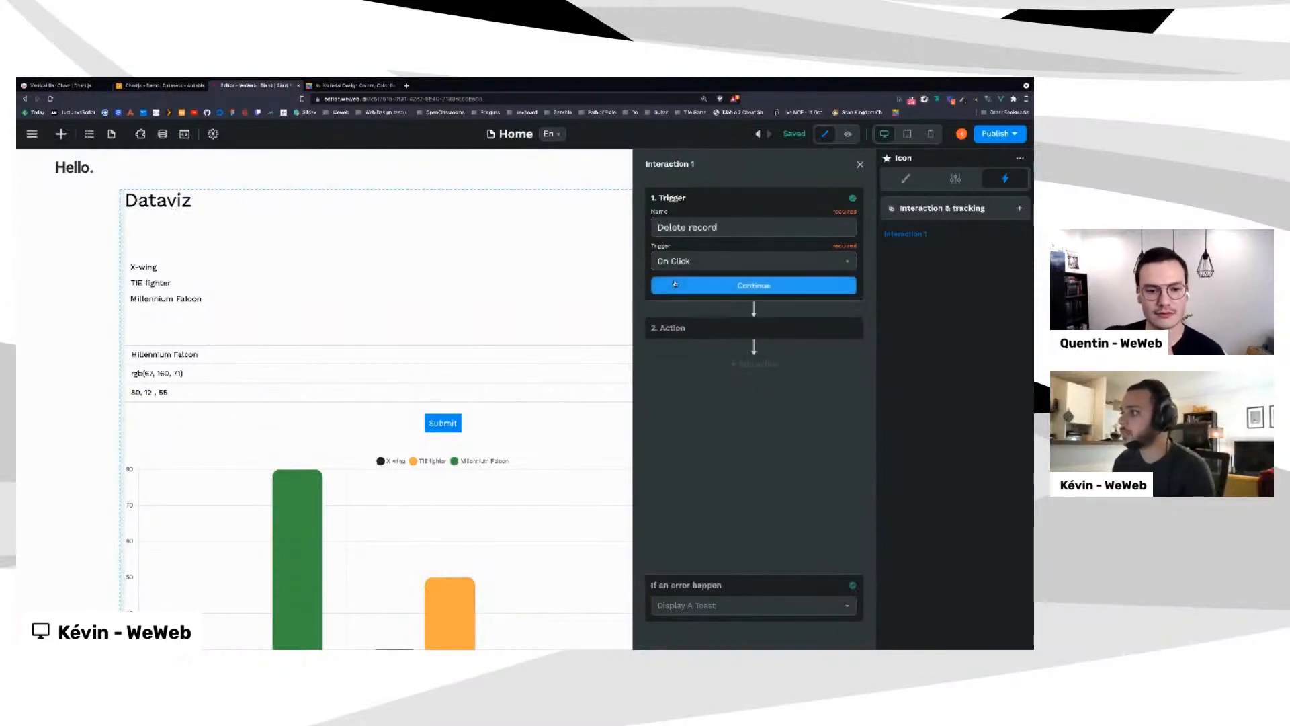
pyautogui.click(754, 282)
# Add a Custom JavaScript action that calls plugins.airtable.deleteRecord with the Datasets collection id and the record id at context.layout.repeatIndex
pyautogui.click(706, 290)
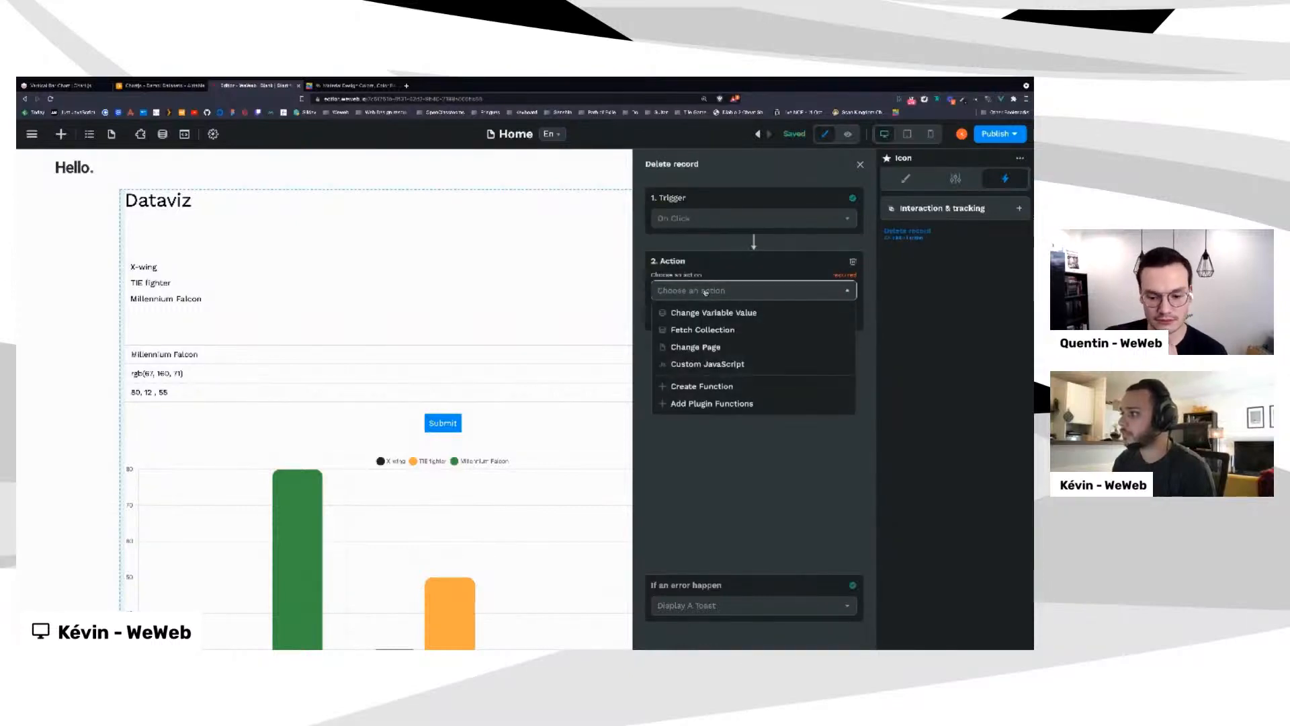
pyautogui.click(701, 364)
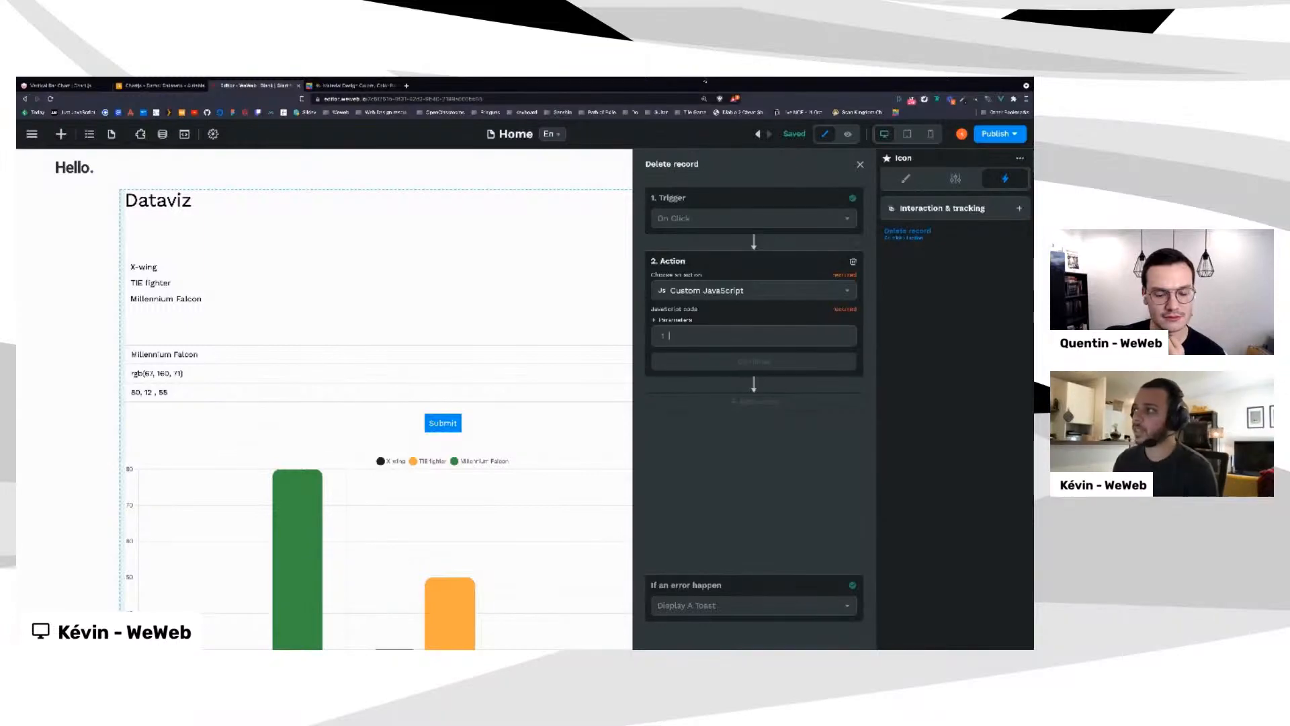
pyautogui.click(739, 81)
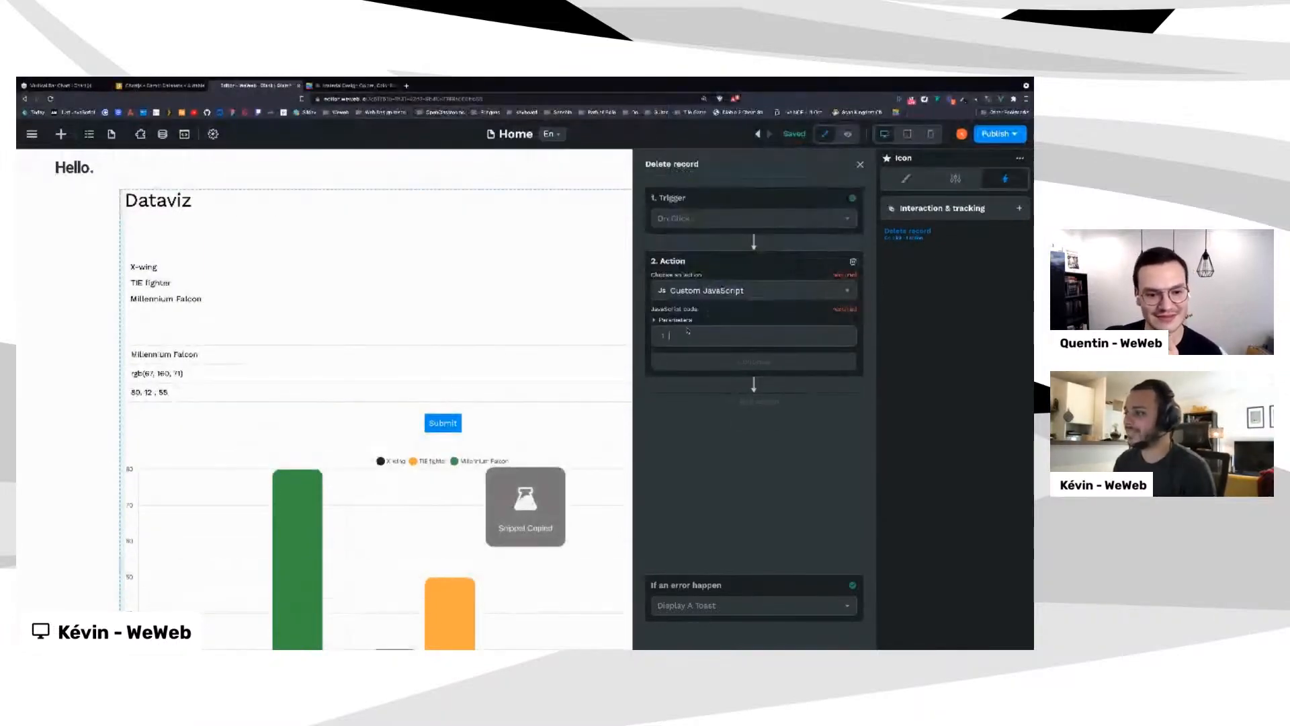
pyautogui.click(679, 335)
pyautogui.write("const collectionId = collections['Datasets'].id const recordId = collections['Datasets'].data[context.layout.repeatIndex].id  await plugins.airtable.deleteRecord(collectionId, recordId )")
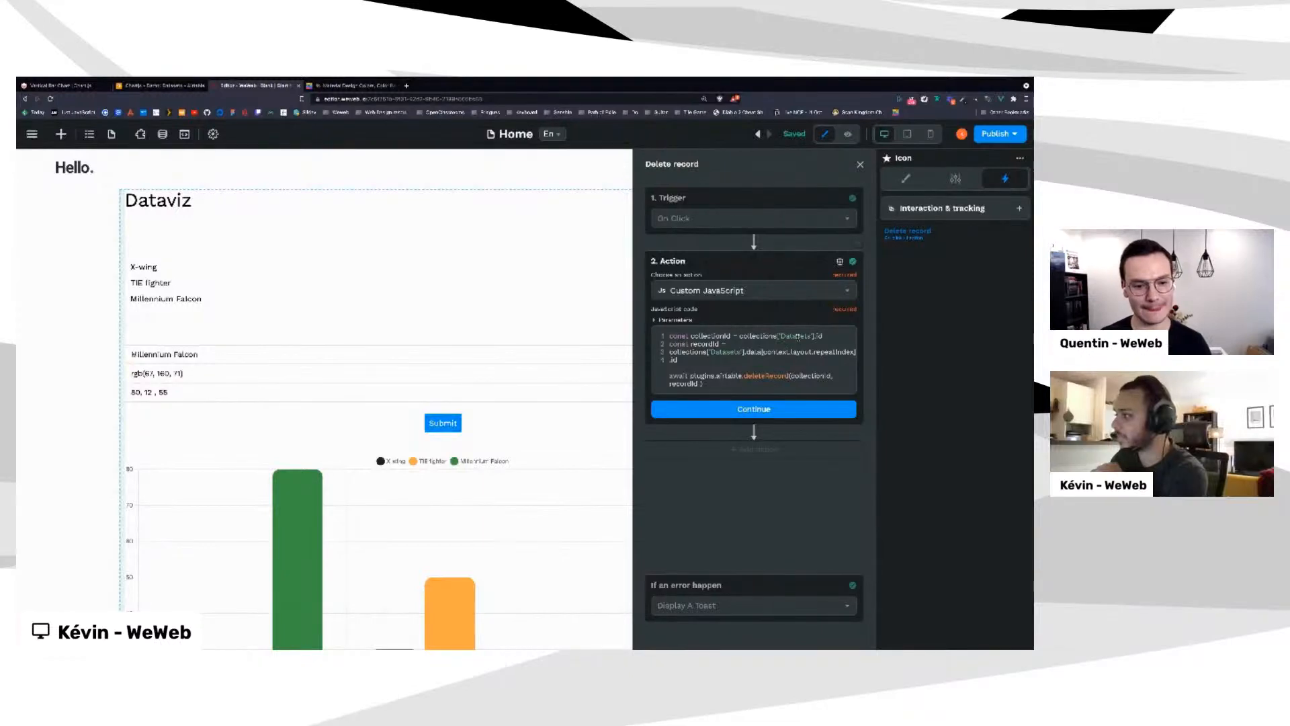
pyautogui.doubleClick(795, 336)
pyautogui.doubleClick(723, 352)
pyautogui.click(758, 363)
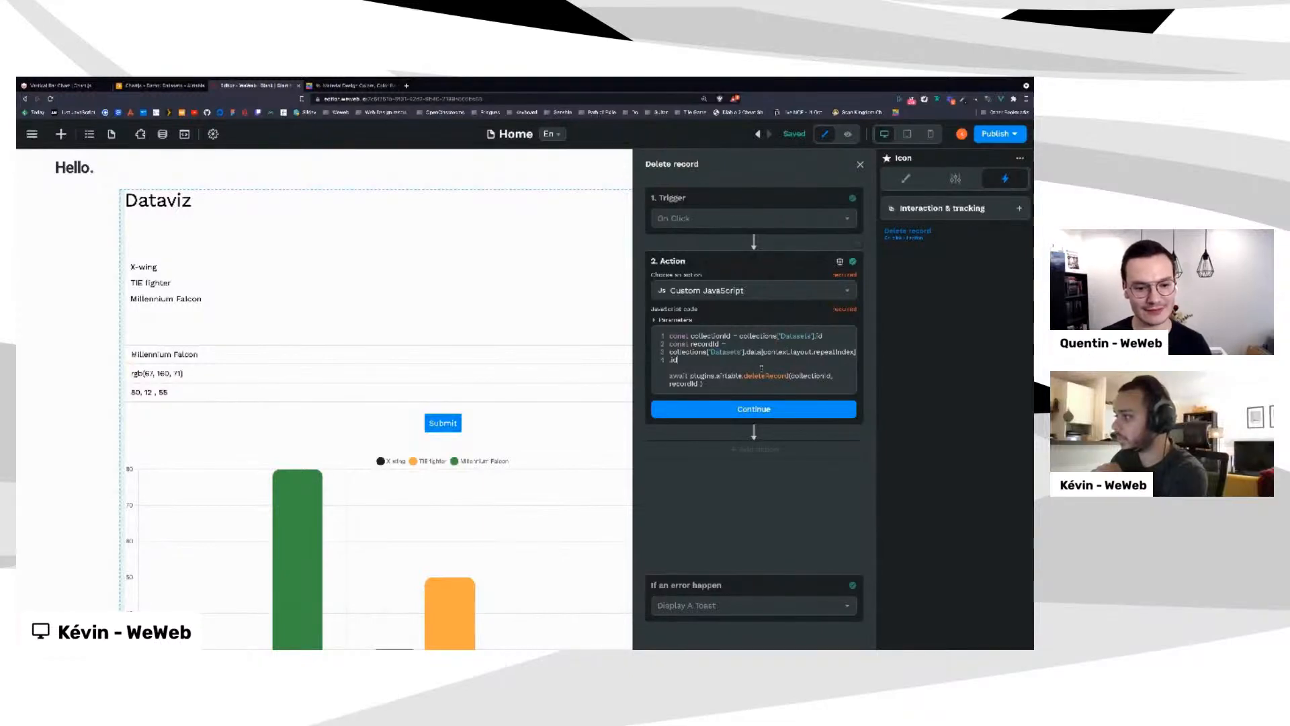
pyautogui.click(740, 410)
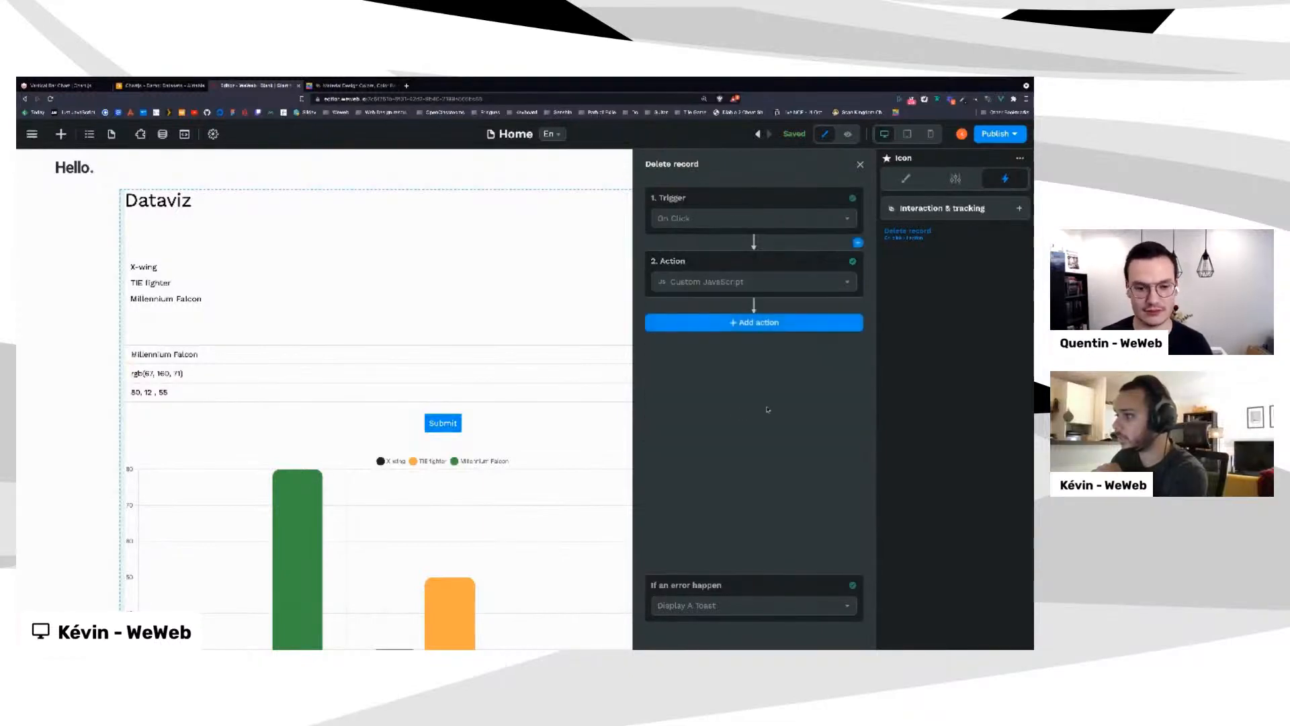
# Add a Fetch Collection action for the Datasets collection to the Delete record interaction and close the interaction
pyautogui.click(736, 324)
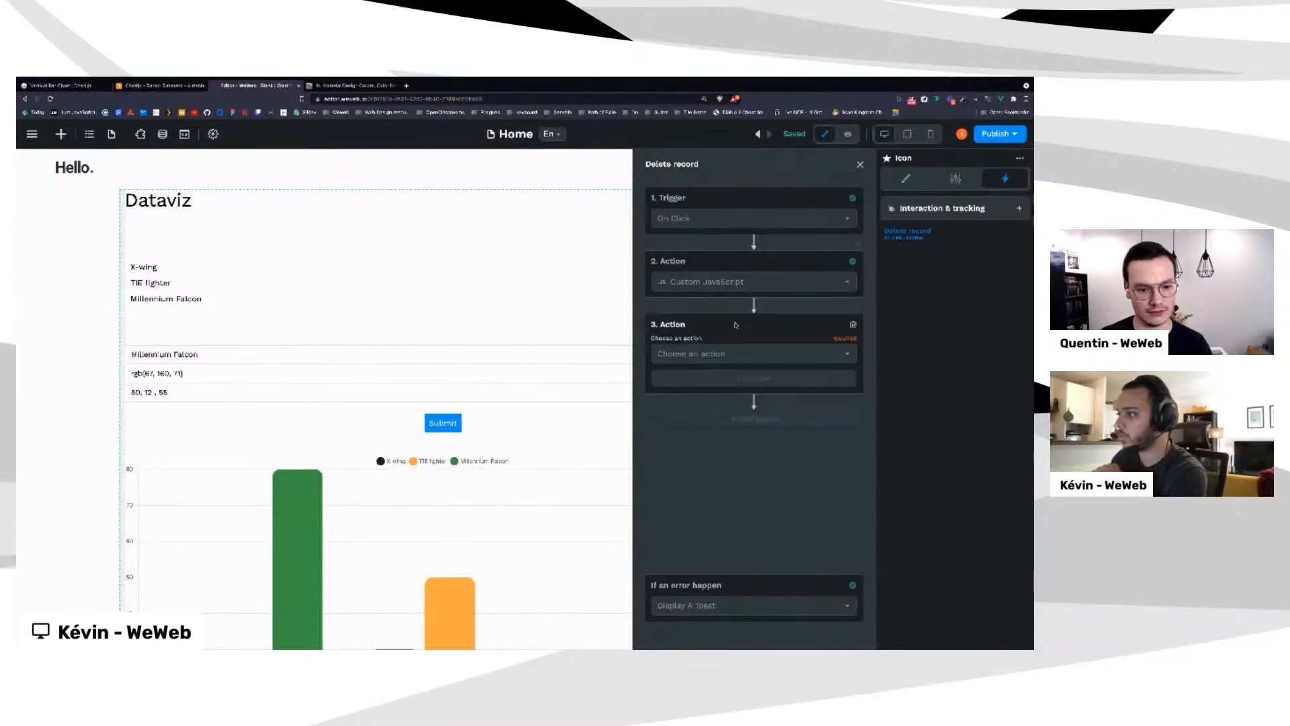
pyautogui.click(720, 354)
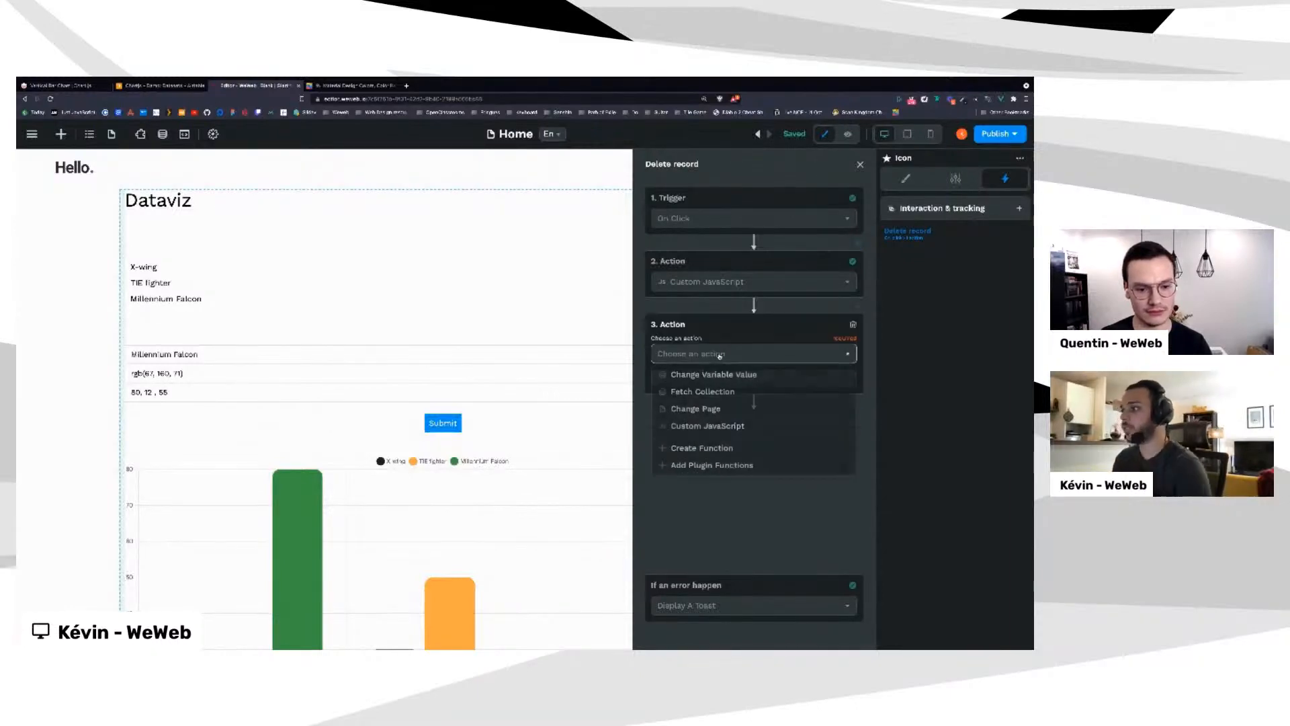
pyautogui.click(710, 392)
pyautogui.click(723, 389)
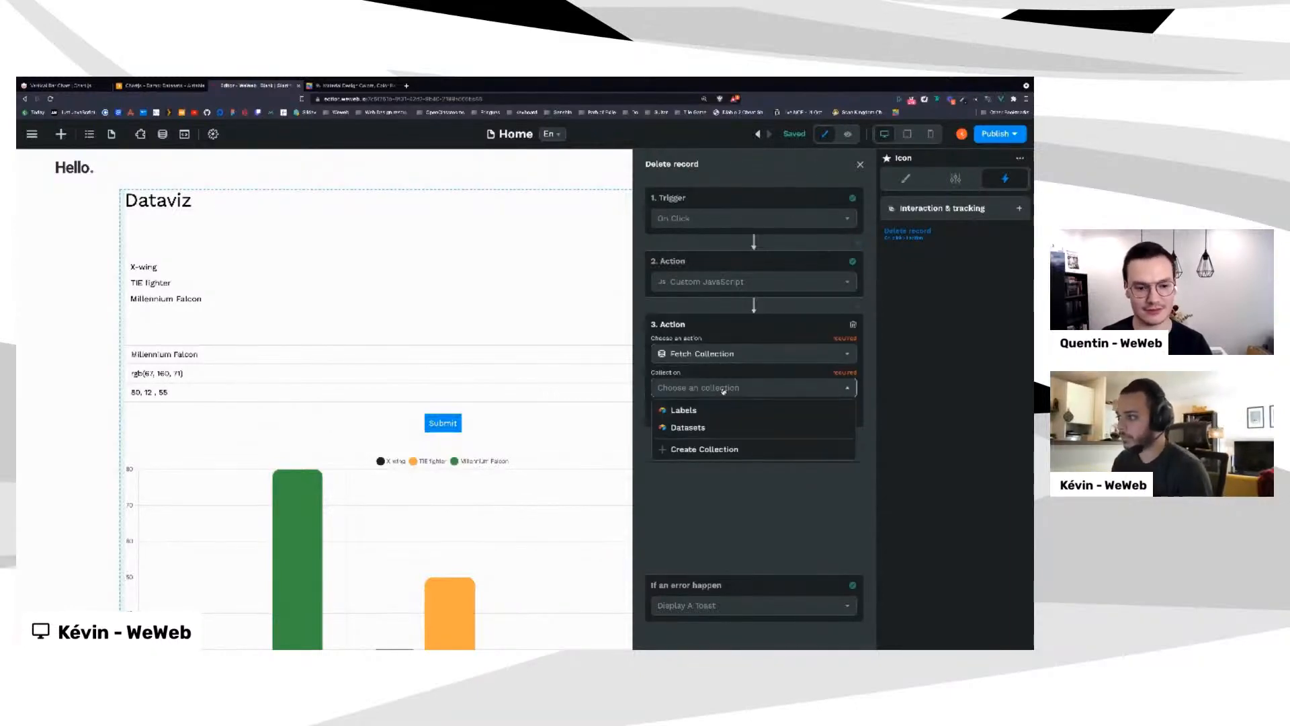
pyautogui.click(688, 427)
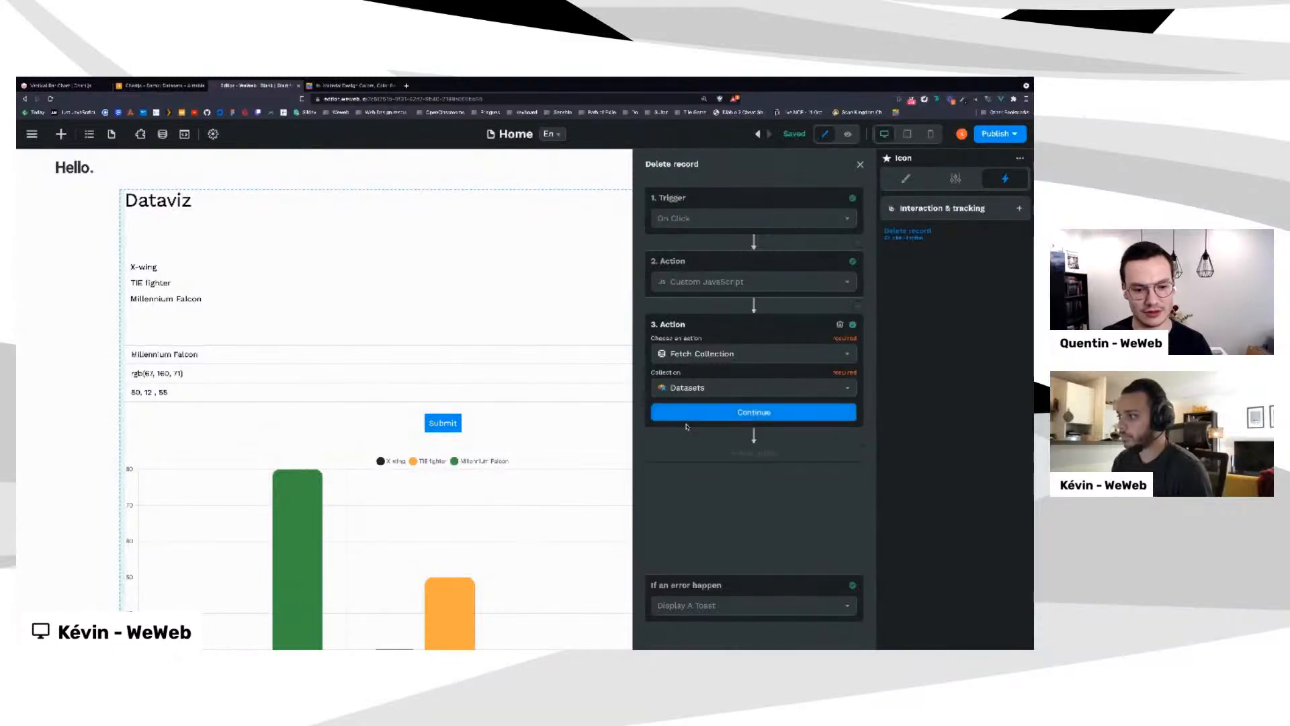
pyautogui.click(759, 415)
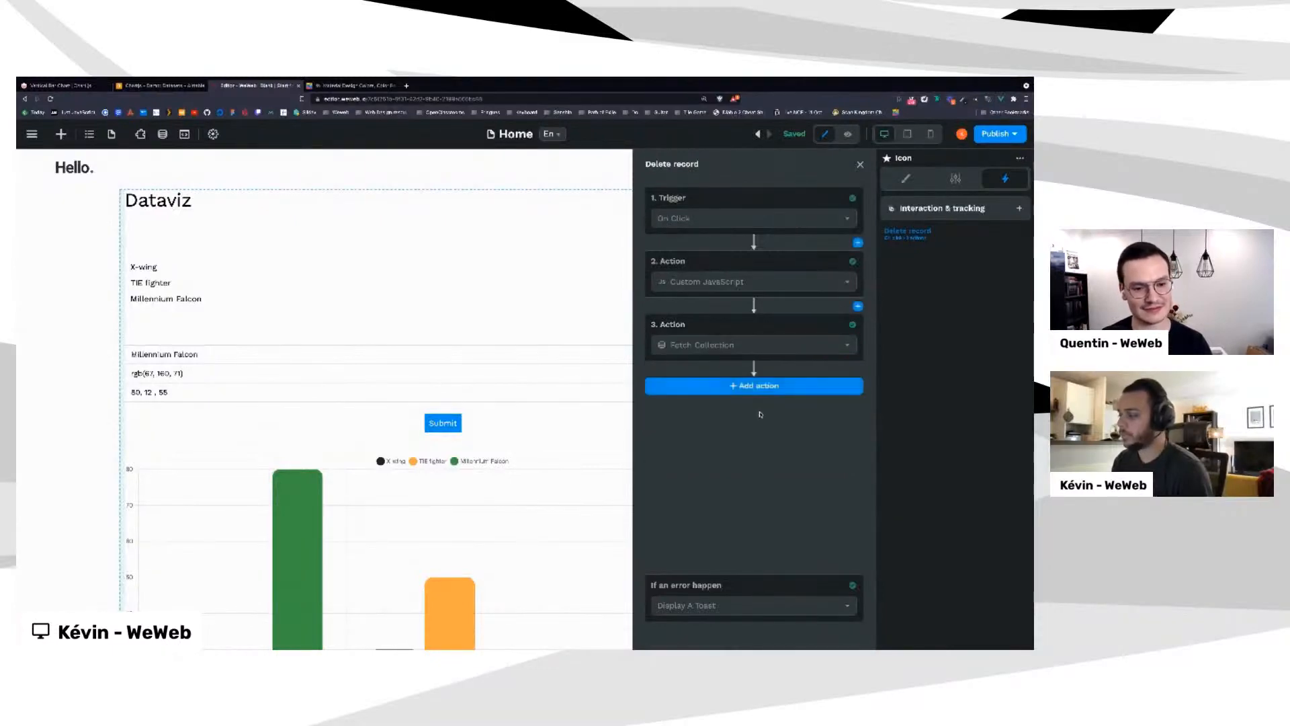
pyautogui.click(861, 165)
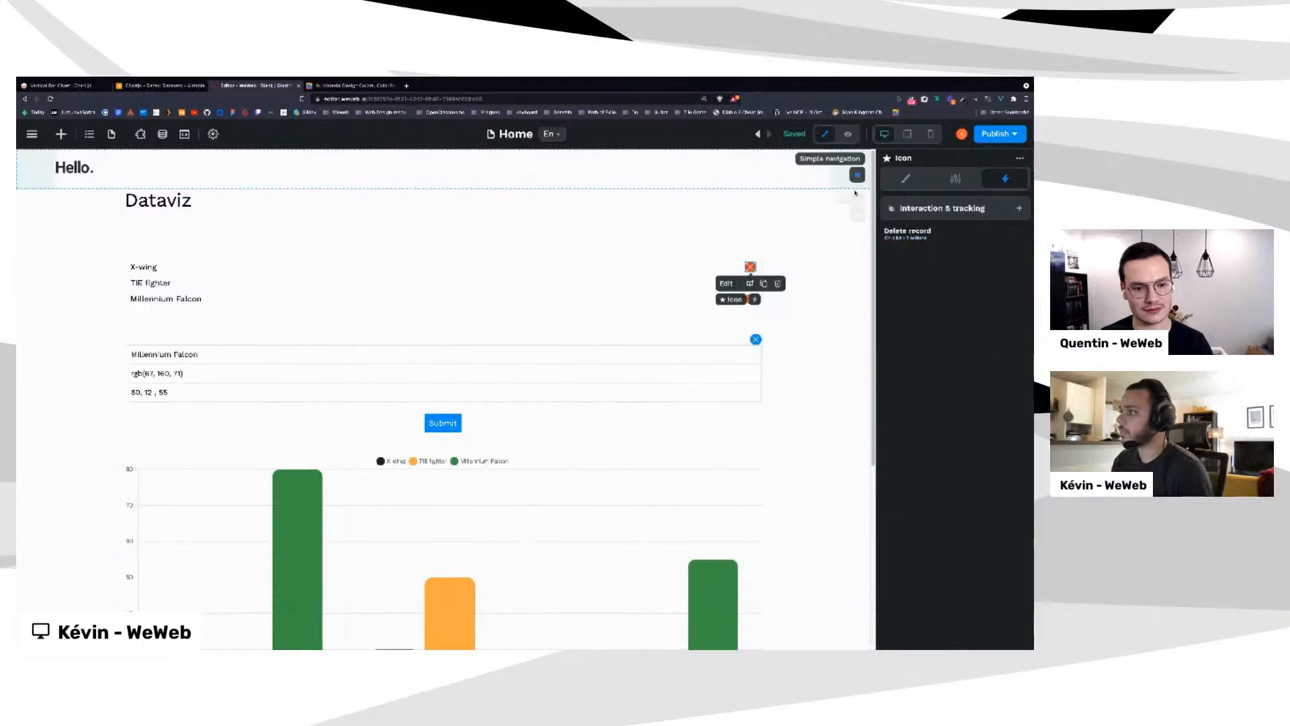
# Switch the Home page back to preview mode and show the record list and chart
pyautogui.scroll(-1, 791, 343)
pyautogui.scroll(2, 790, 343)
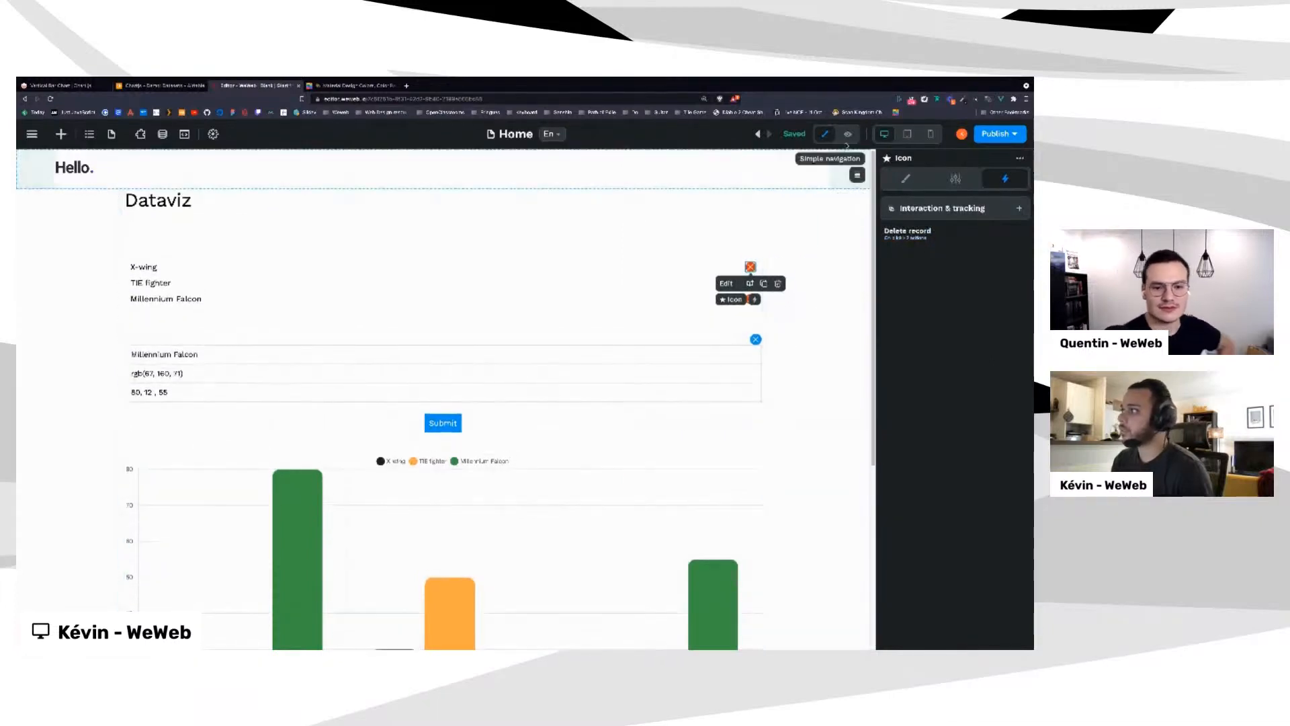
pyautogui.click(848, 133)
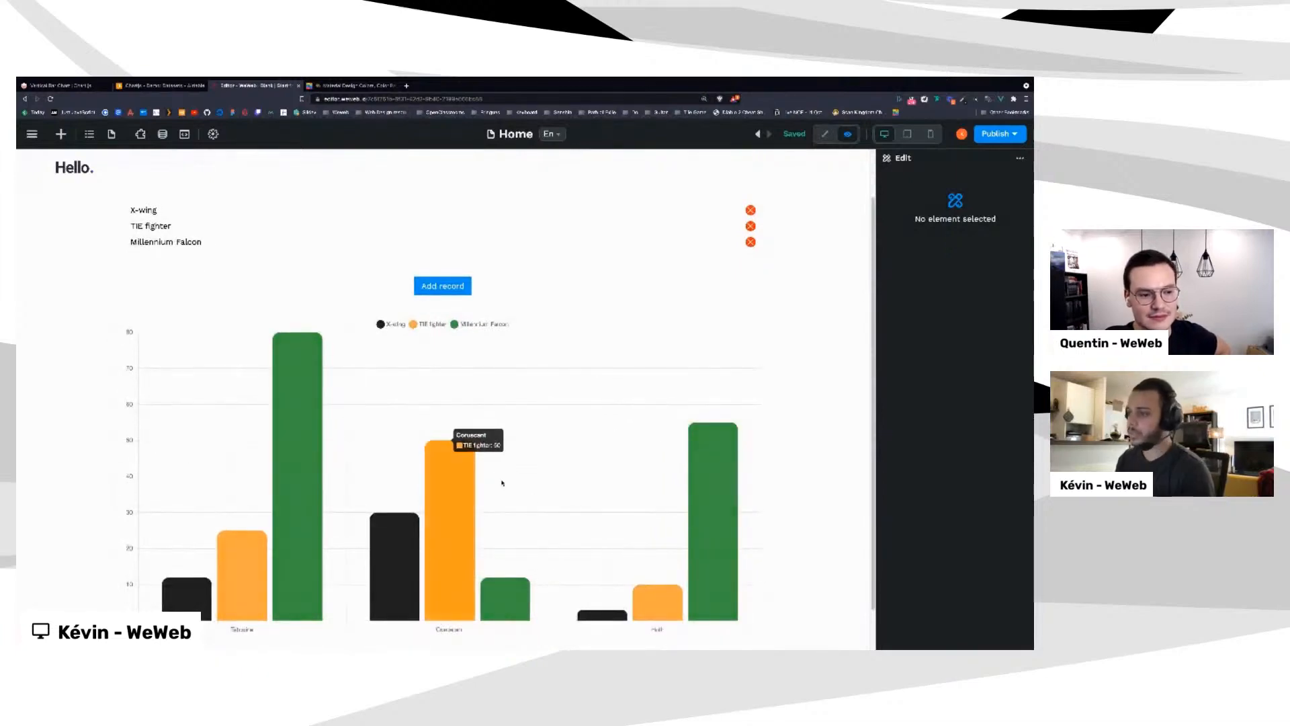
# Delete the TIE fighter record from the record list on the previewed page
pyautogui.scroll(1, 575, 453)
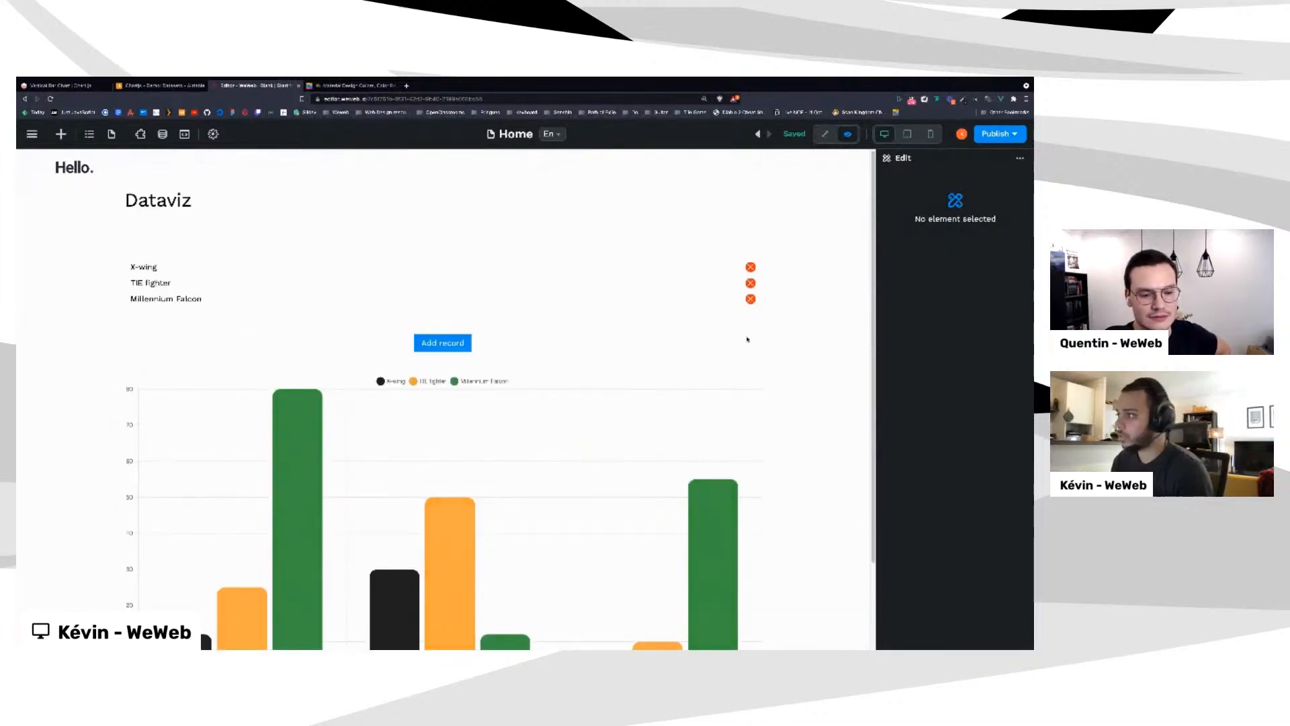
pyautogui.scroll(-1, 720, 326)
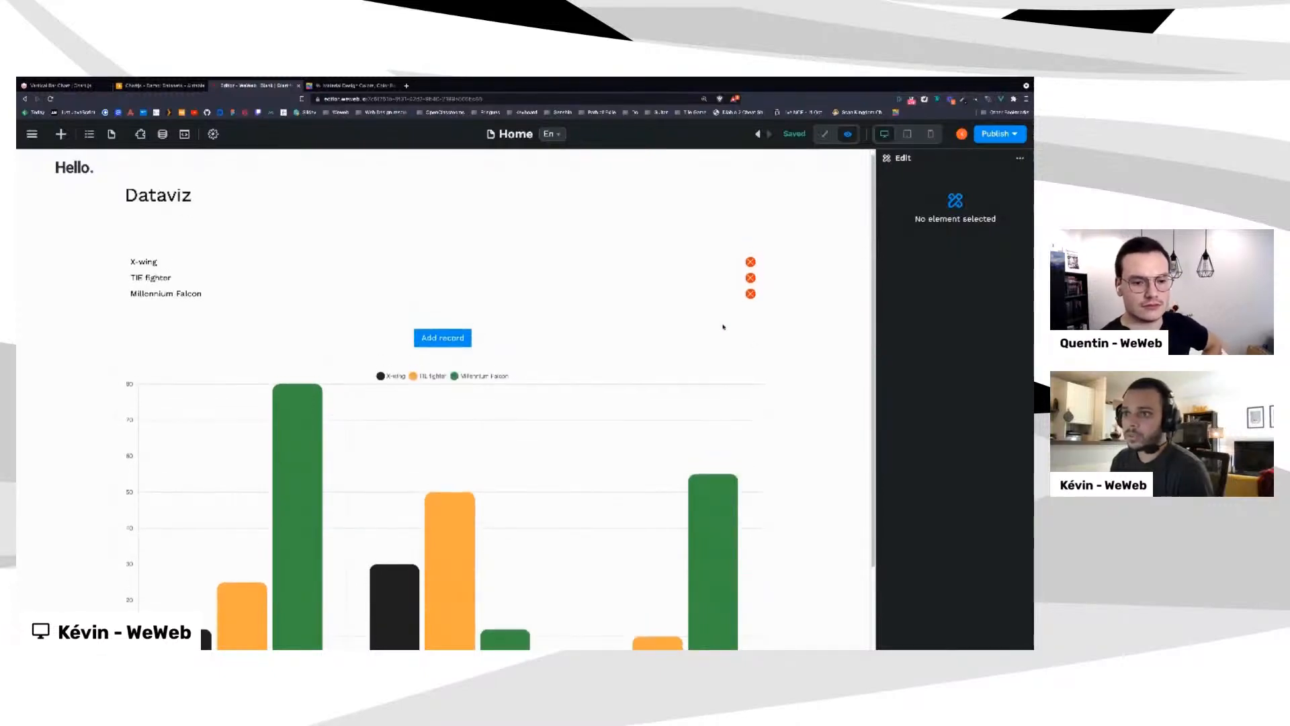
pyautogui.scroll(-1, 728, 305)
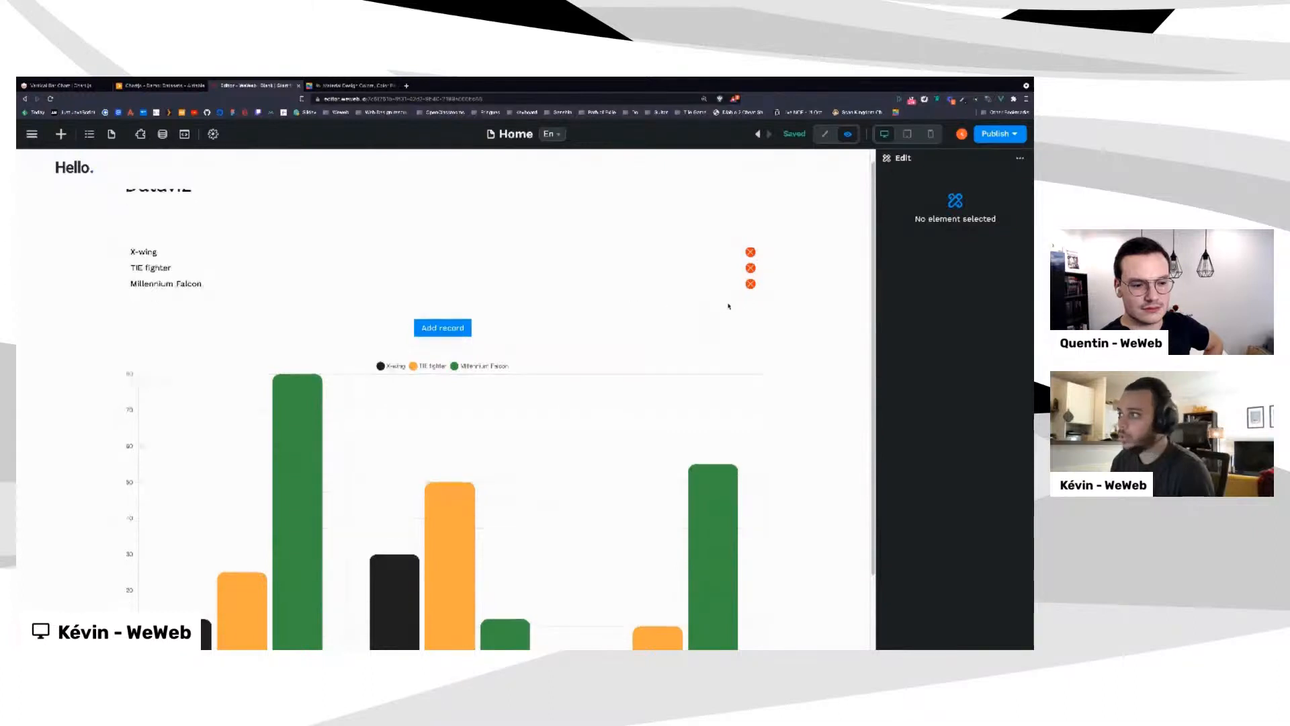
pyautogui.scroll(-1, 709, 277)
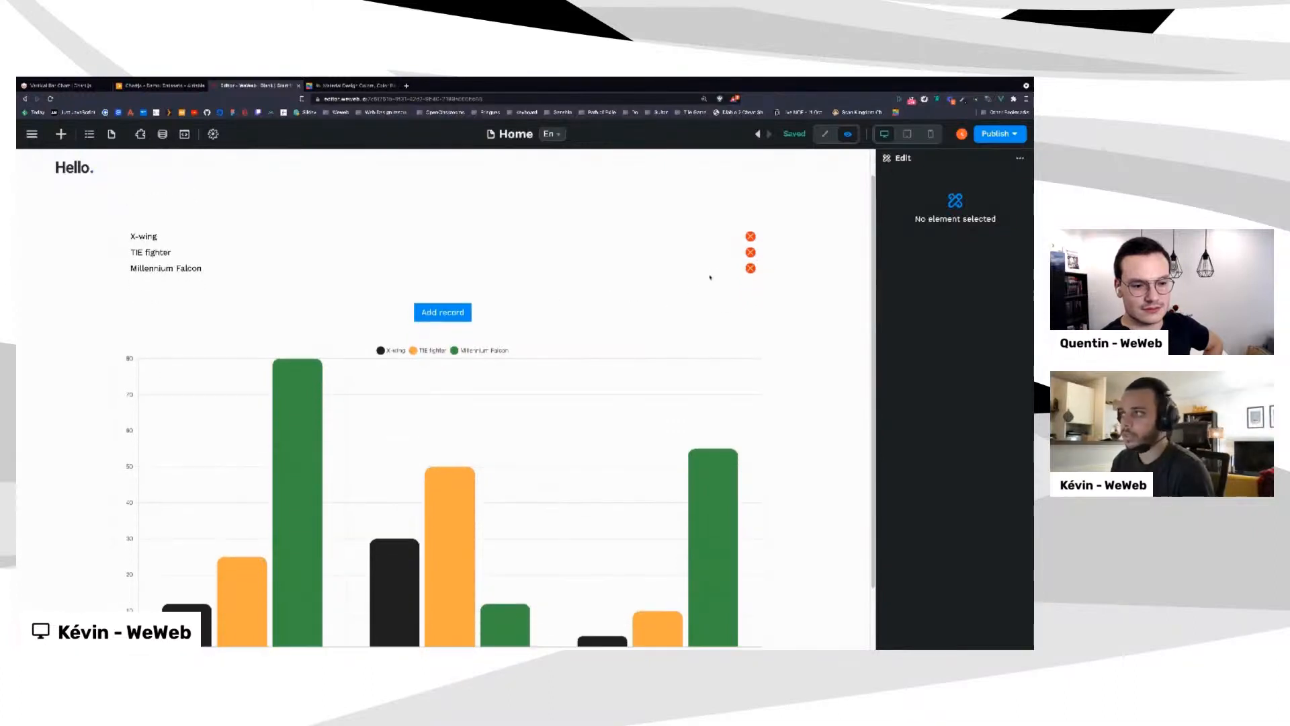
pyautogui.click(751, 252)
pyautogui.scroll(2, 582, 426)
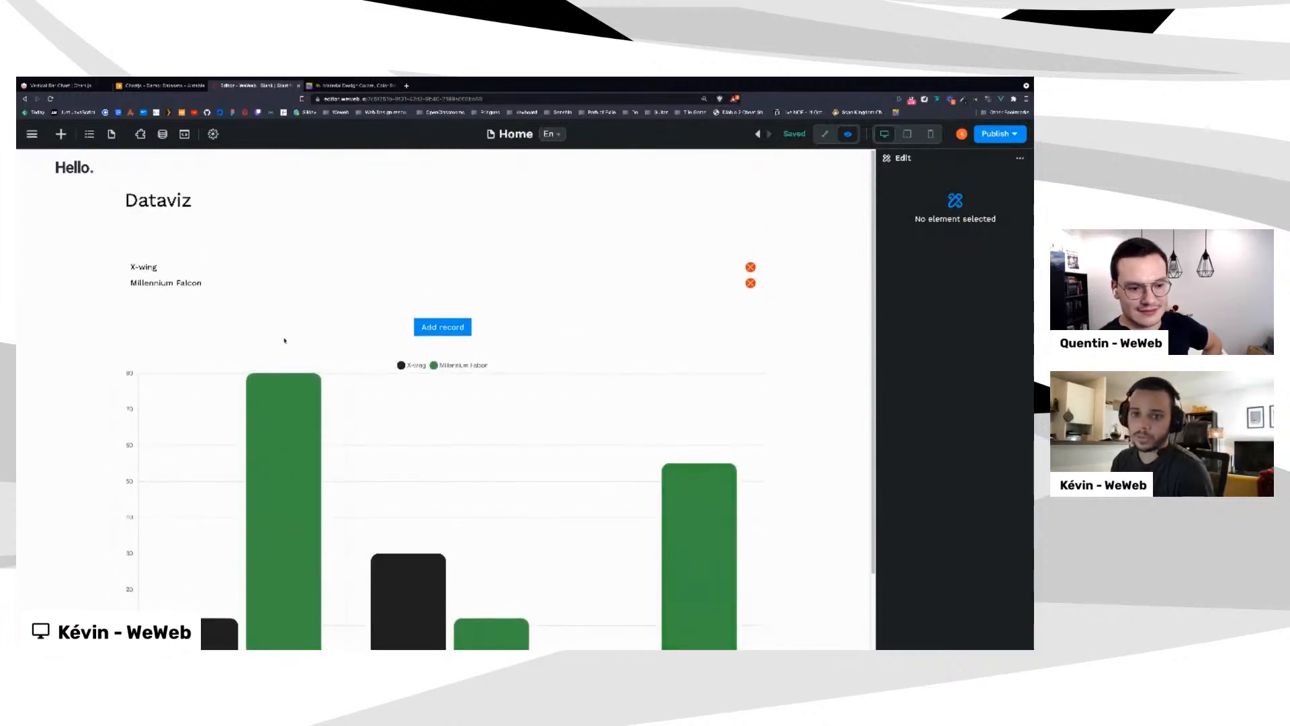
# Check the bar chart and the Airtable Datasets table for the deletion, and return to the WeWeb editor
pyautogui.scroll(-3, 284, 341)
pyautogui.scroll(1, 586, 457)
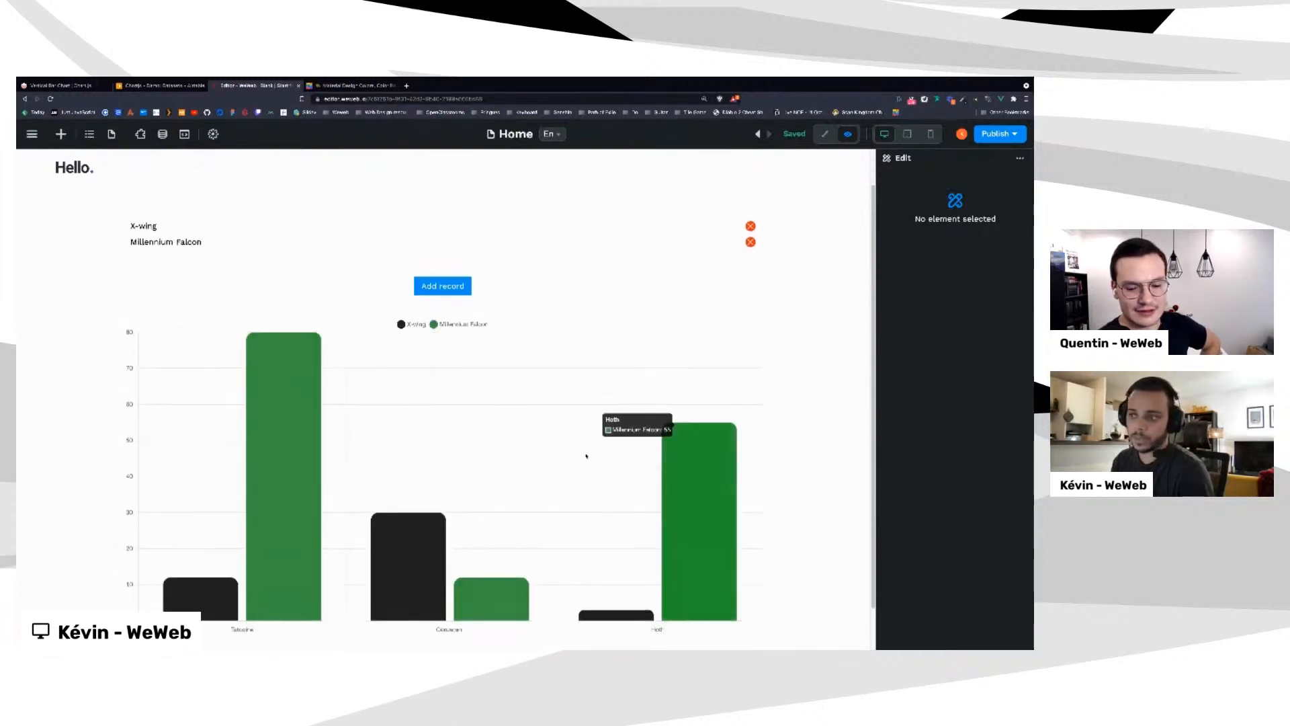
pyautogui.scroll(2, 586, 456)
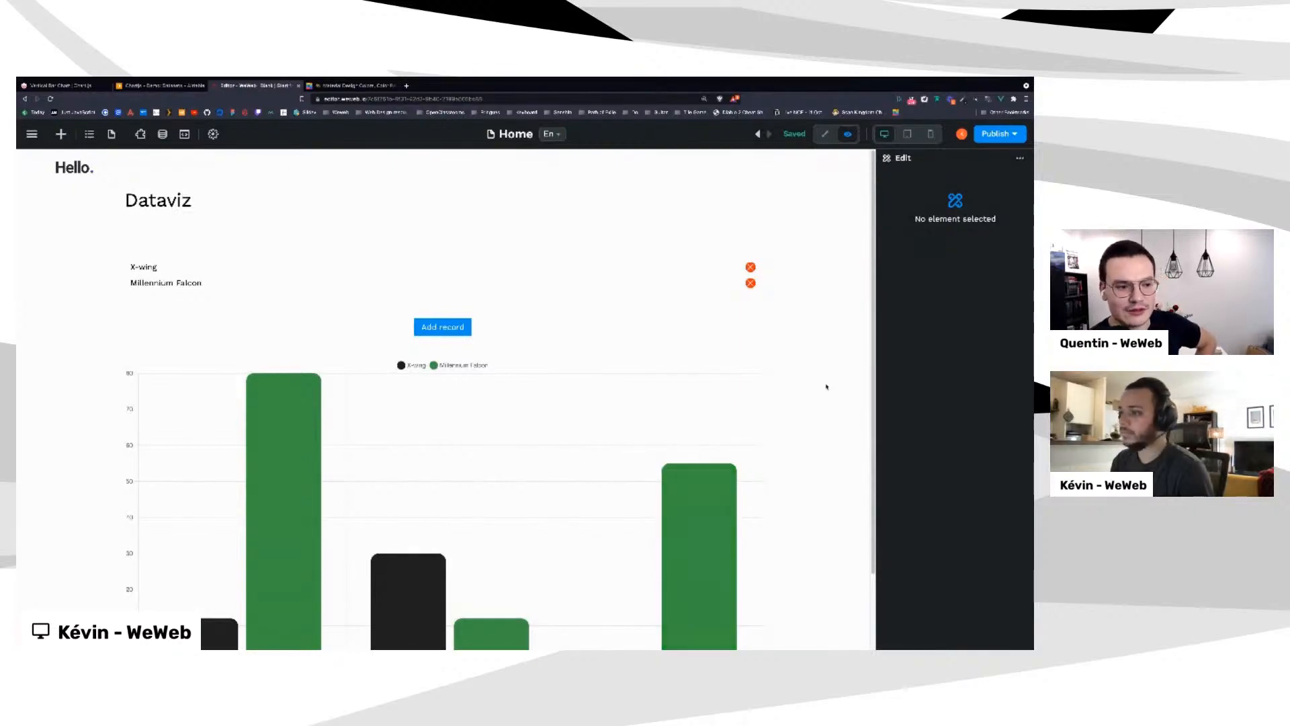
pyautogui.click(164, 85)
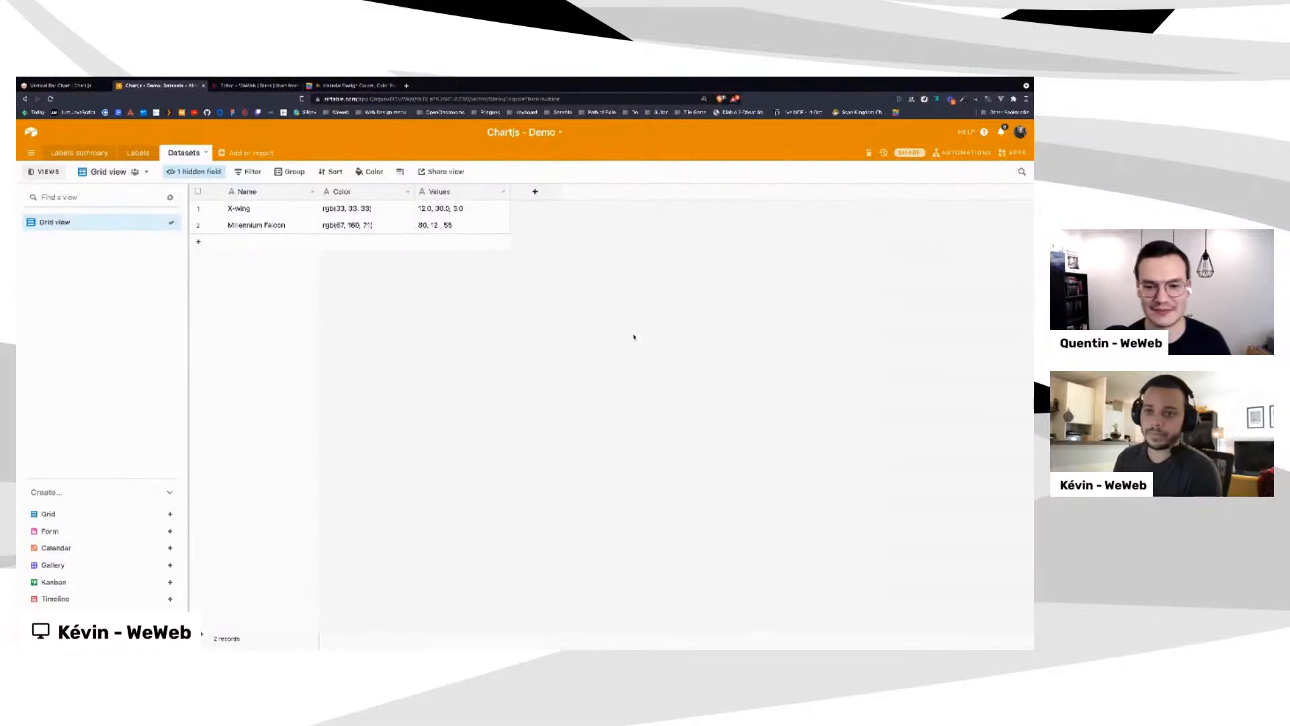
pyautogui.click(246, 86)
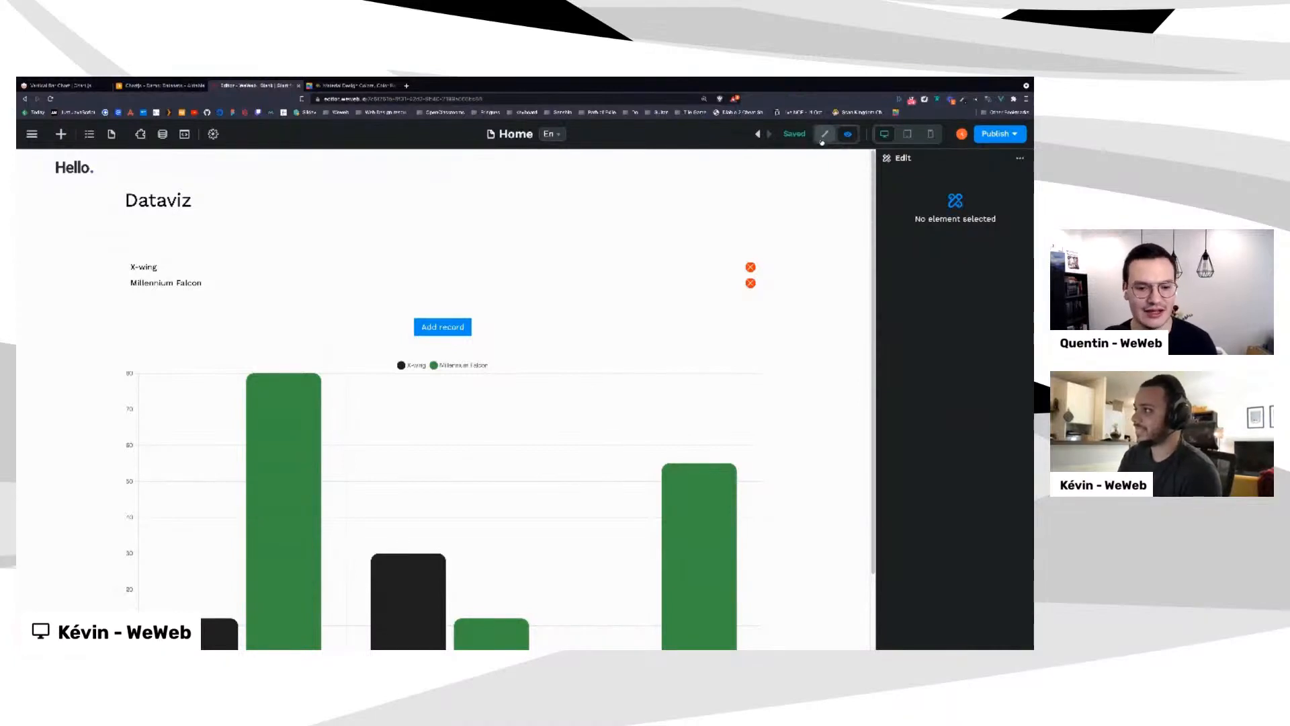
# Show the add-record form, switch the page to edit mode and open the Form Container's Create record interaction
pyautogui.click(453, 328)
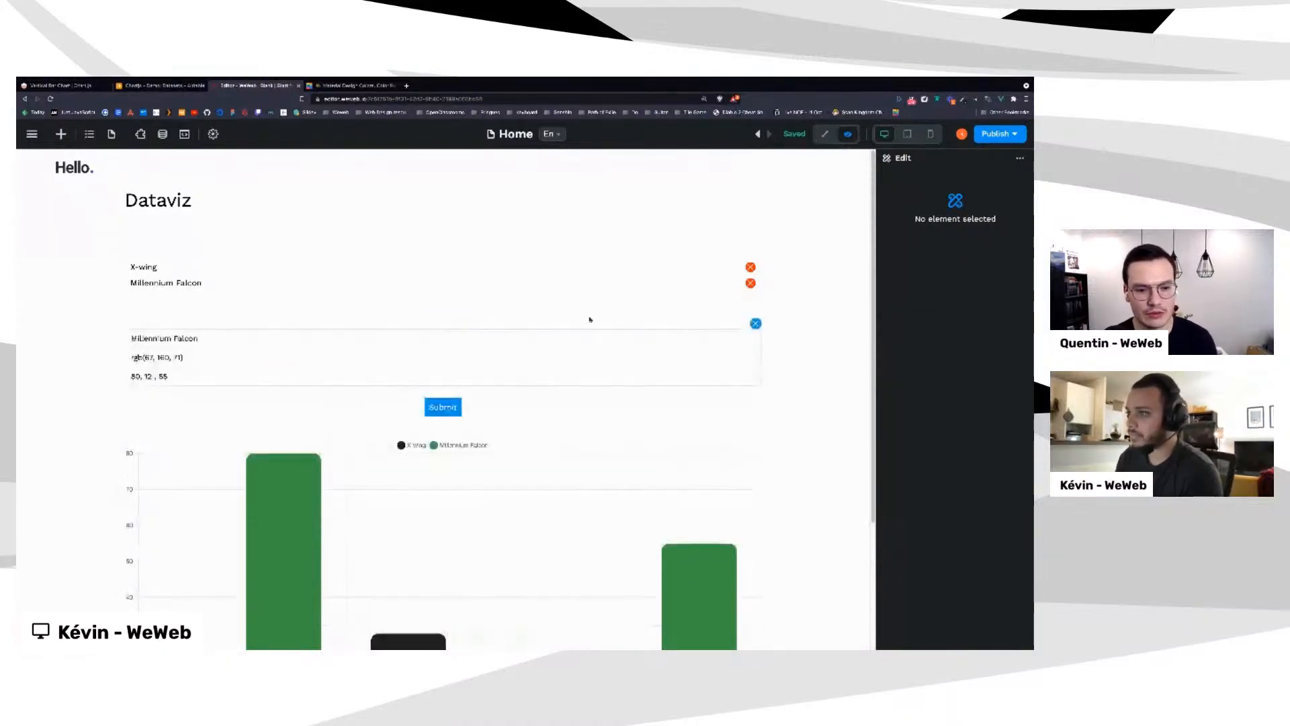
pyautogui.click(825, 135)
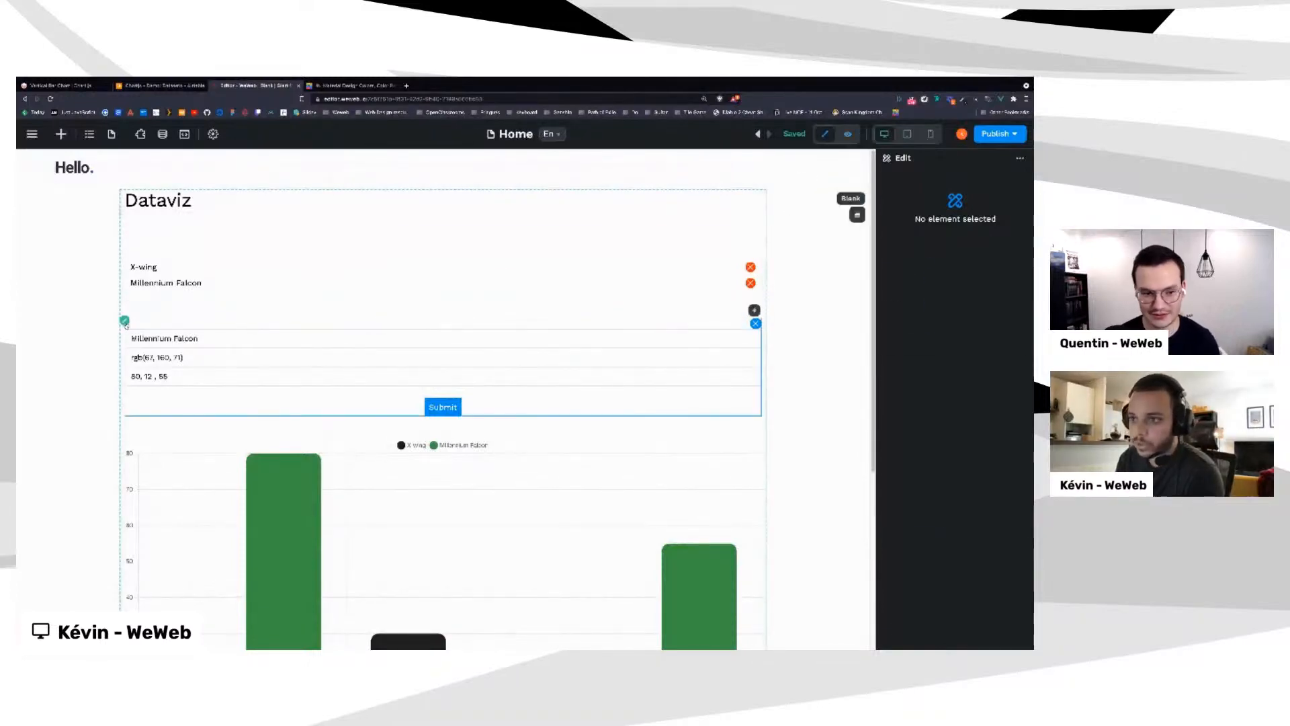
pyautogui.click(125, 322)
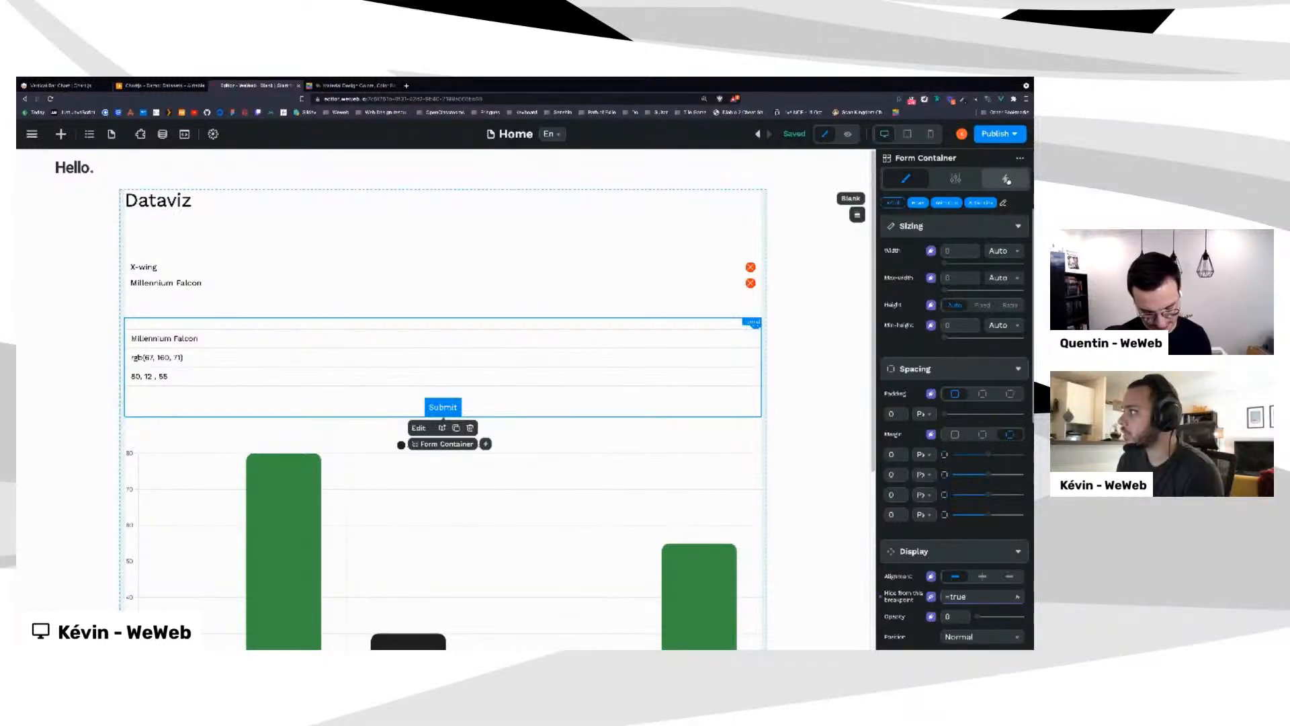
pyautogui.click(1008, 180)
pyautogui.click(885, 236)
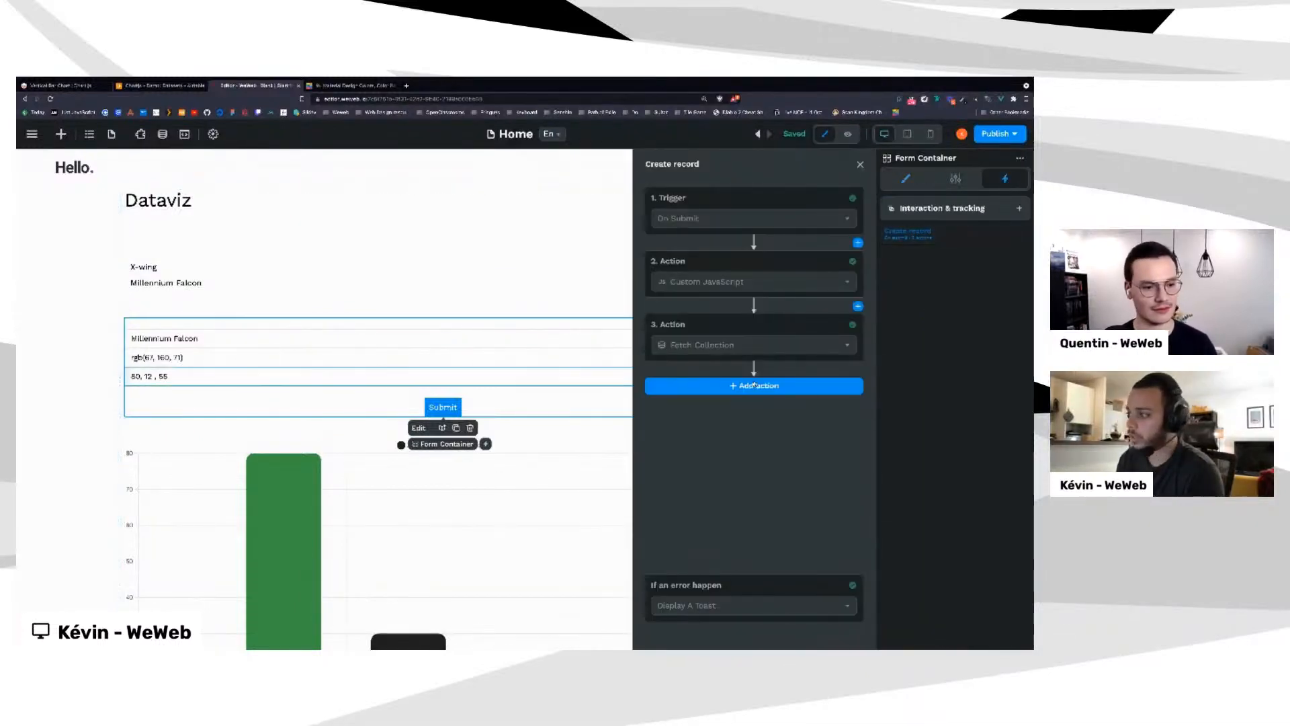
# Add a Change Variable Value action for isContainerVisible after the Fetch Collection action and close the Create record interaction
pyautogui.click(756, 386)
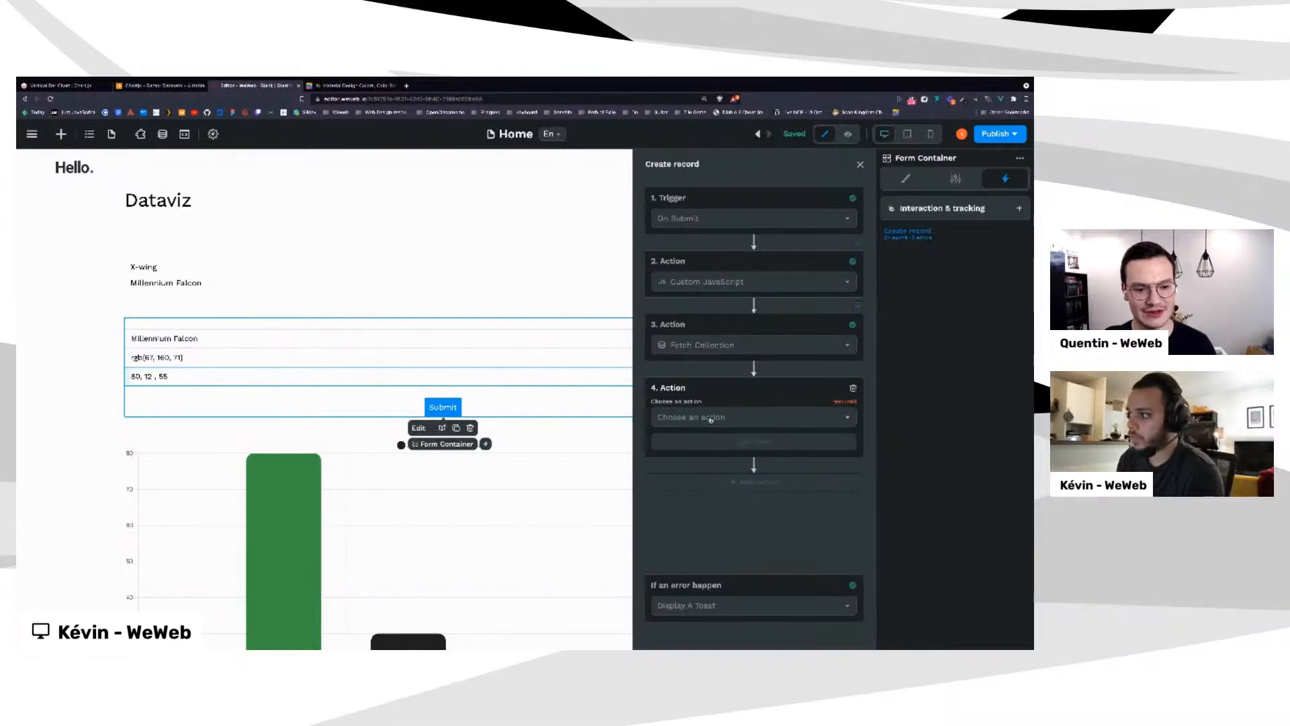
pyautogui.click(711, 417)
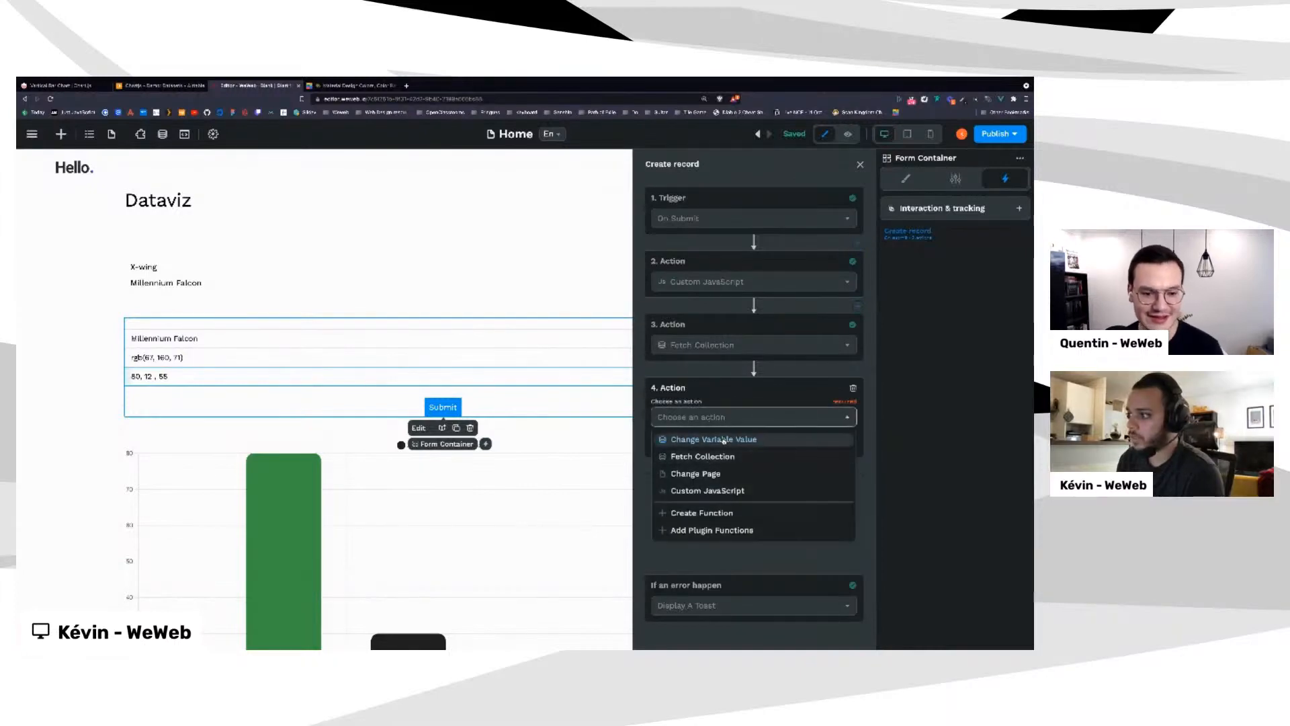
pyautogui.click(723, 439)
pyautogui.click(731, 451)
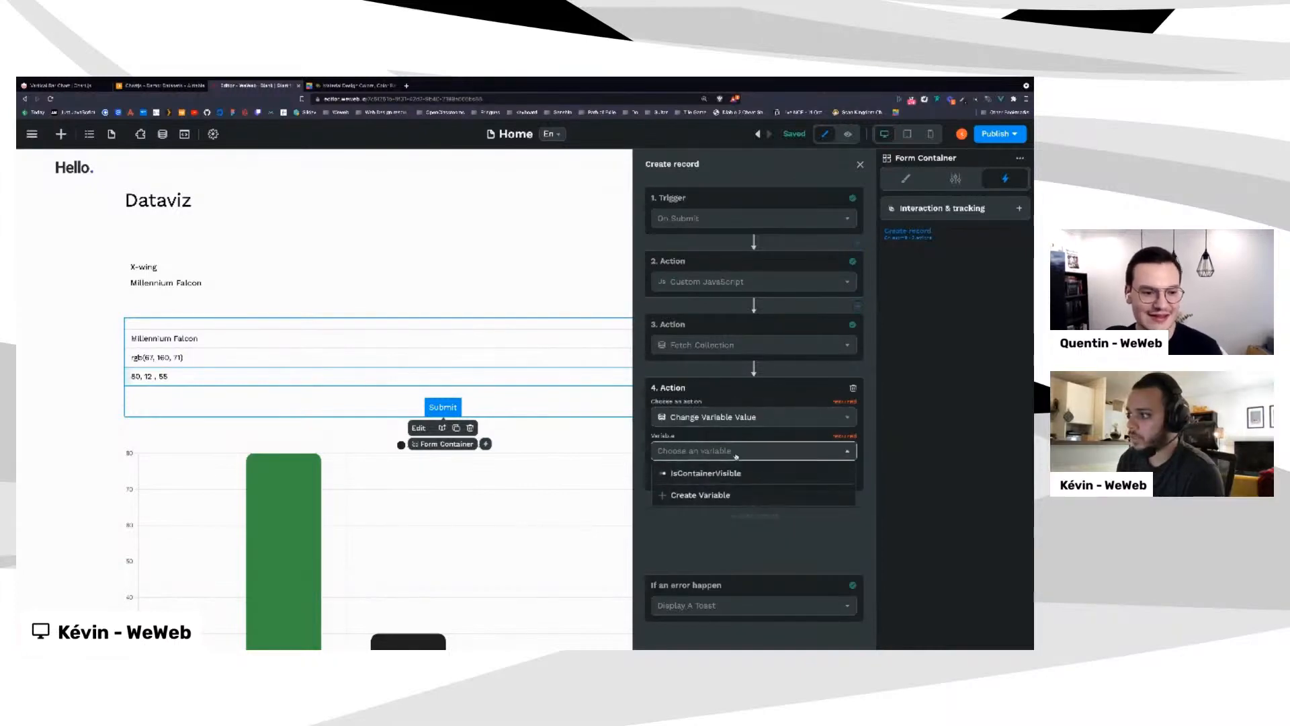
pyautogui.click(700, 474)
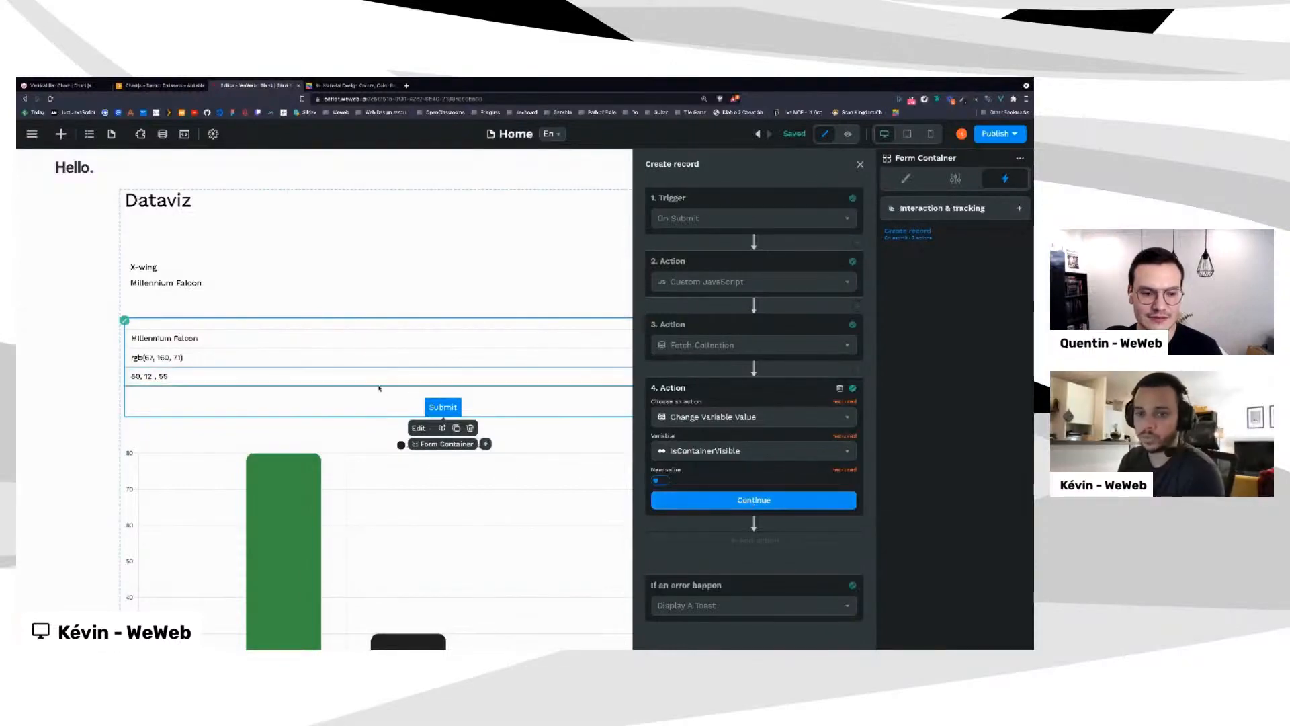
pyautogui.click(753, 500)
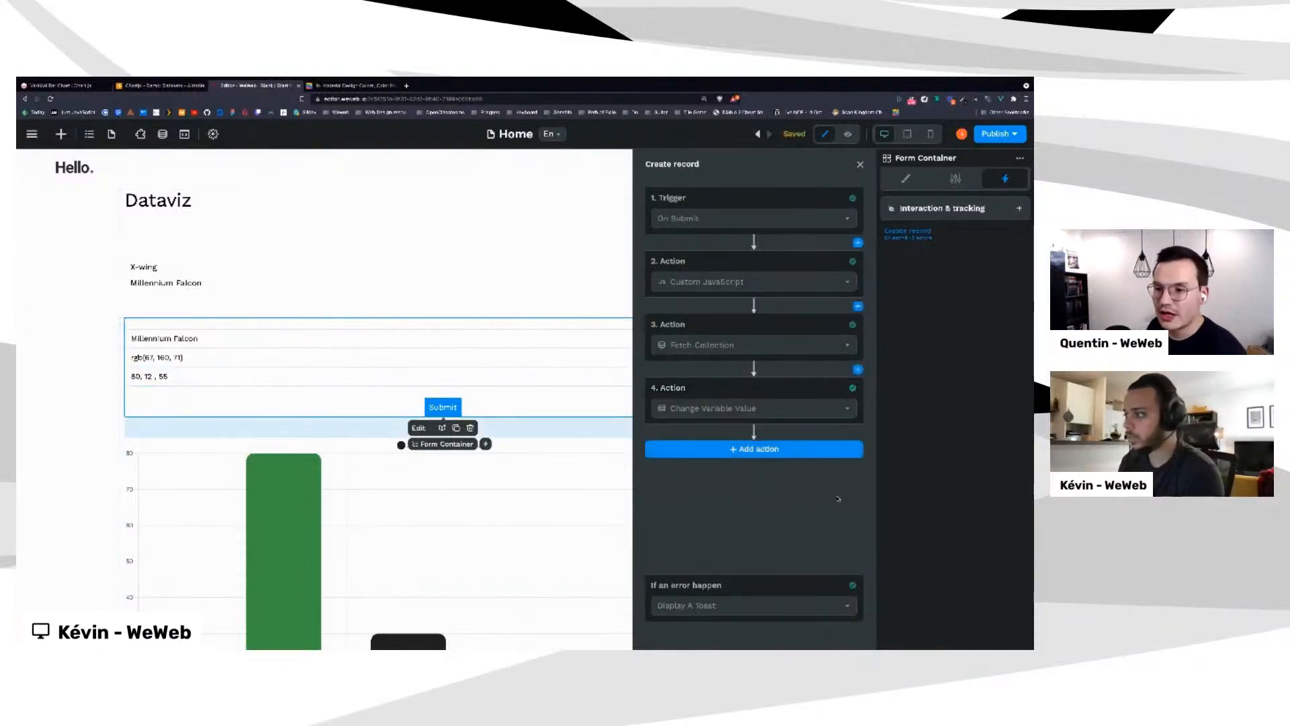
pyautogui.click(860, 166)
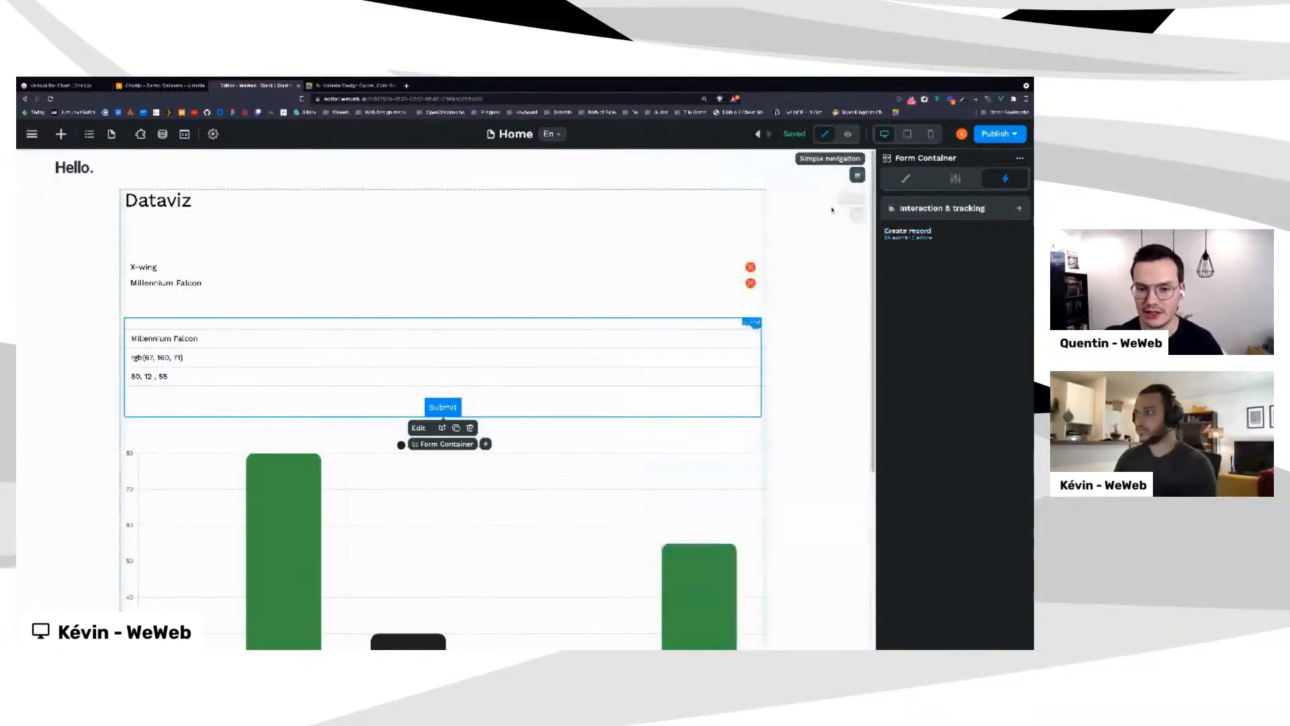
pyautogui.scroll(-1, 743, 357)
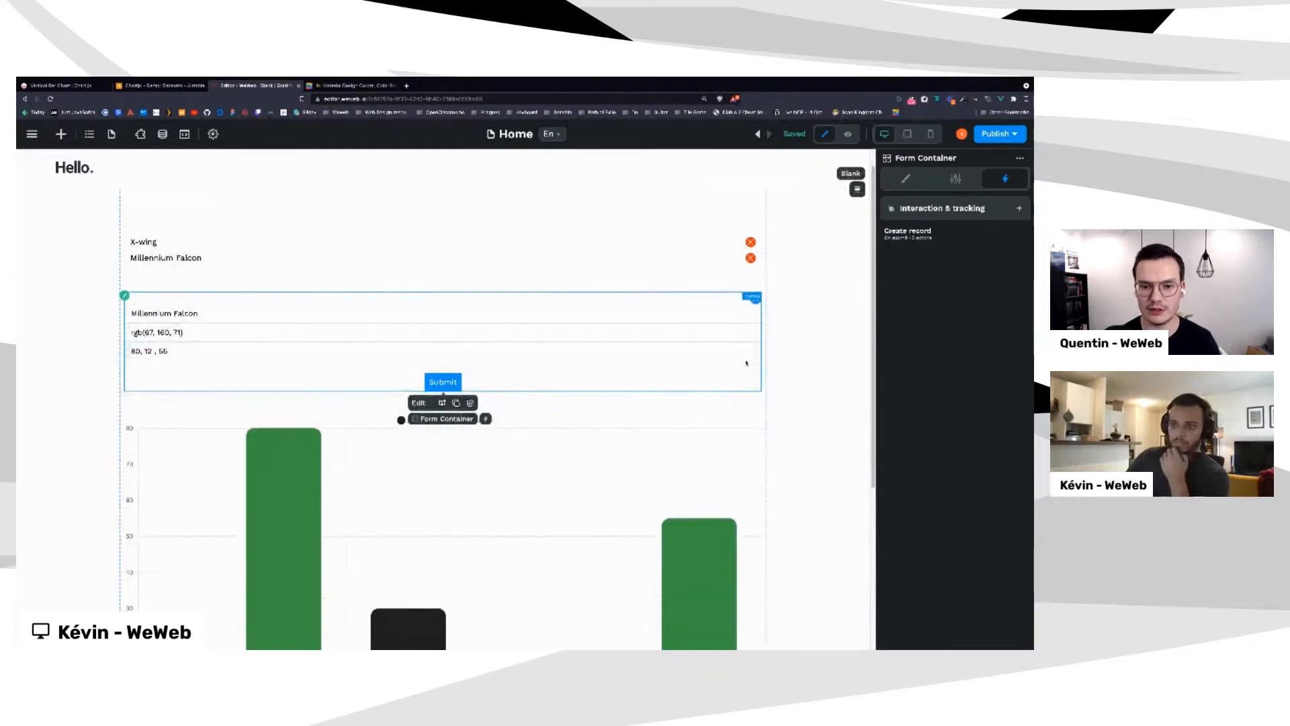
pyautogui.scroll(-1, 780, 412)
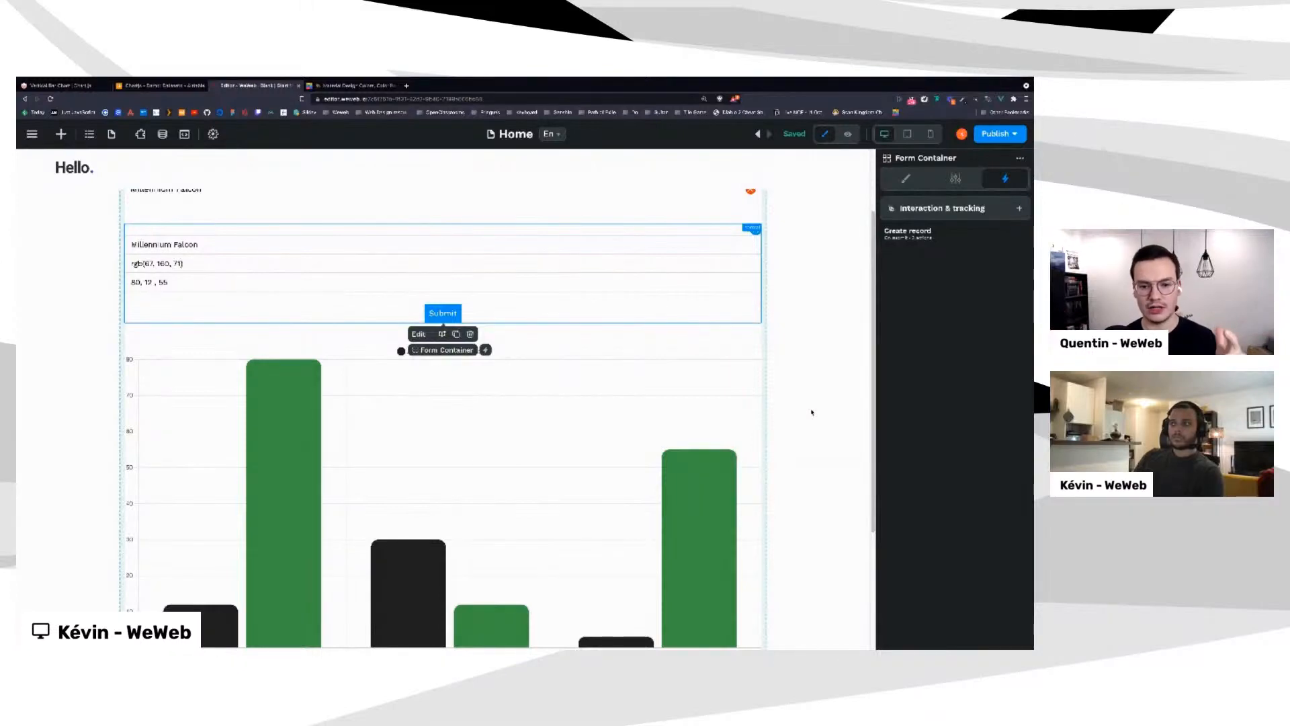
pyautogui.scroll(2, 812, 413)
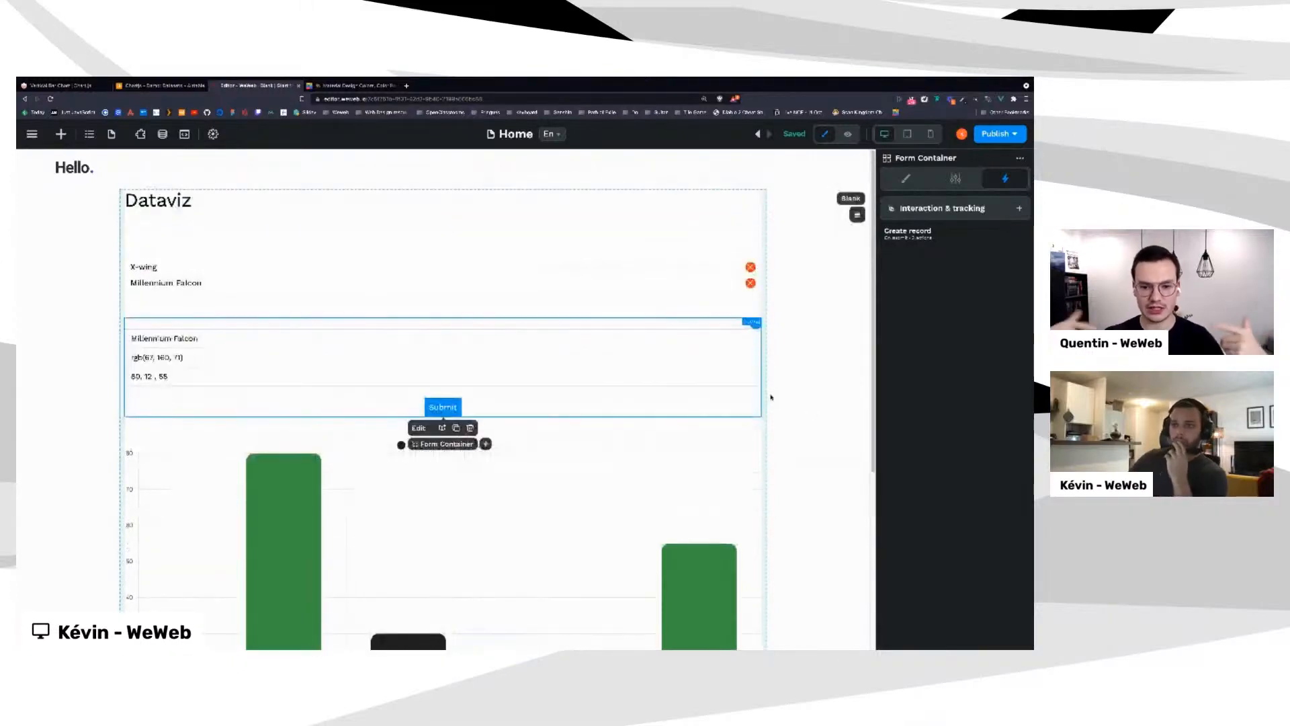
# Publish the website with the commit name "Dataviz 1"
pyautogui.click(811, 374)
pyautogui.click(998, 134)
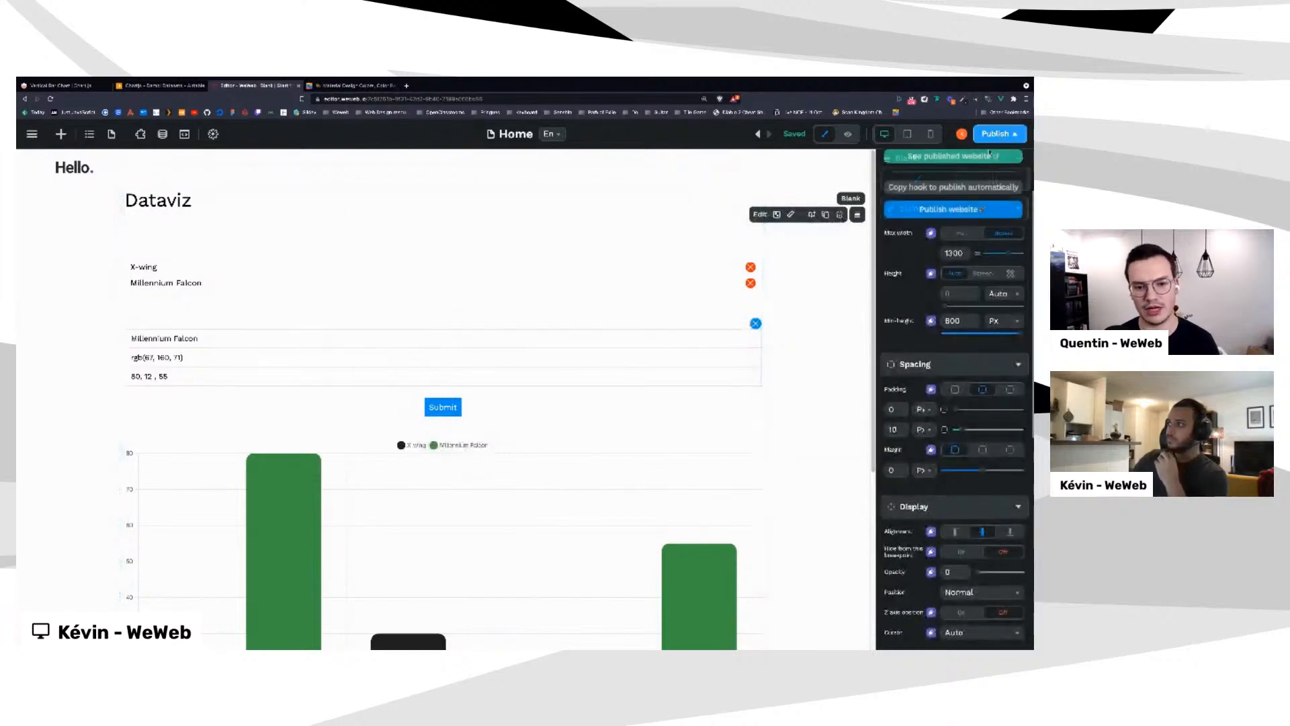
pyautogui.click(945, 209)
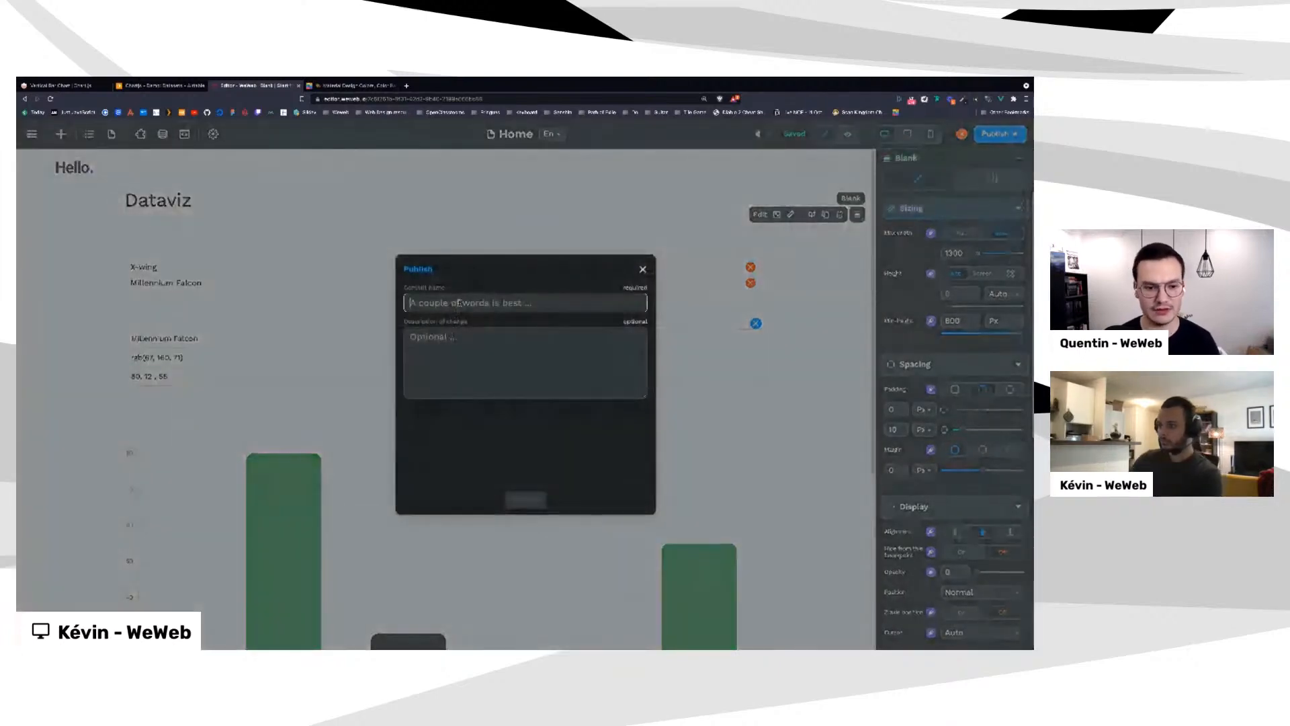
pyautogui.write('Dat')
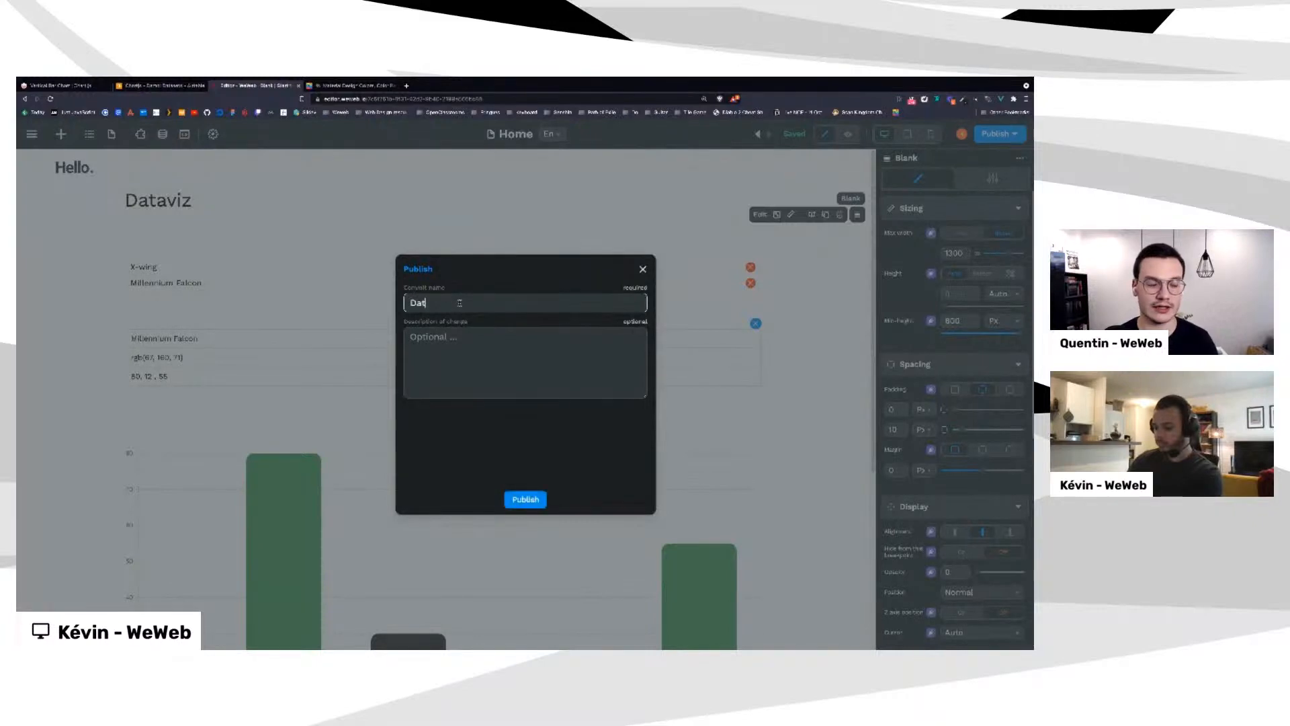
pyautogui.write('aviz 1')
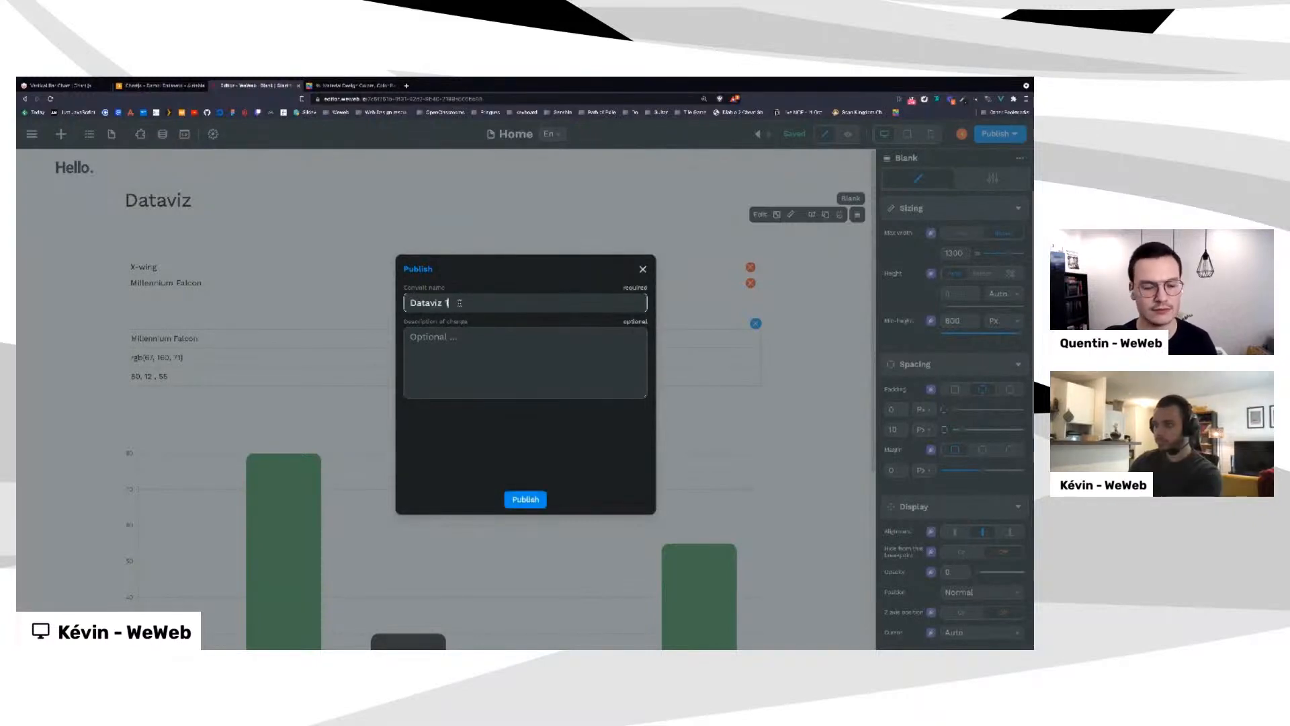
pyautogui.click(526, 500)
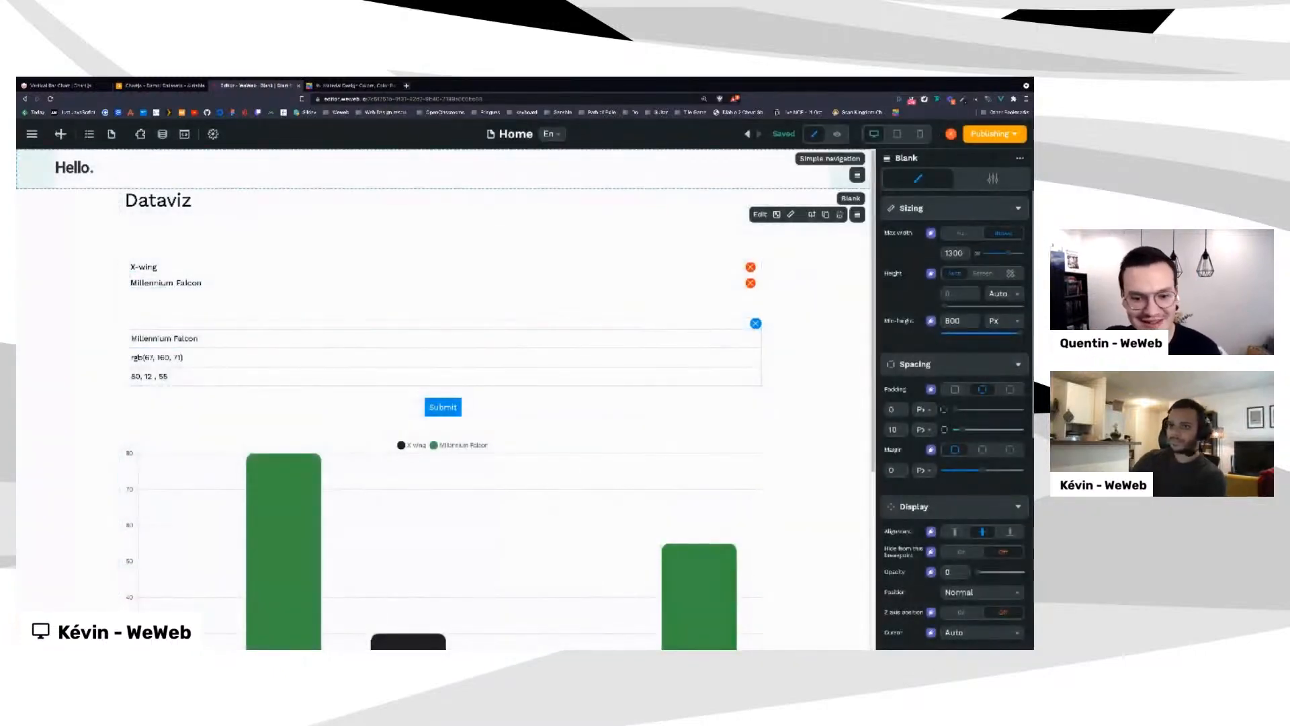
# Open the WeWeb dashboard in a new browser tab placed before the editor and show the Dataviz site's publications
pyautogui.click(32, 134)
pyautogui.rightClick(64, 183)
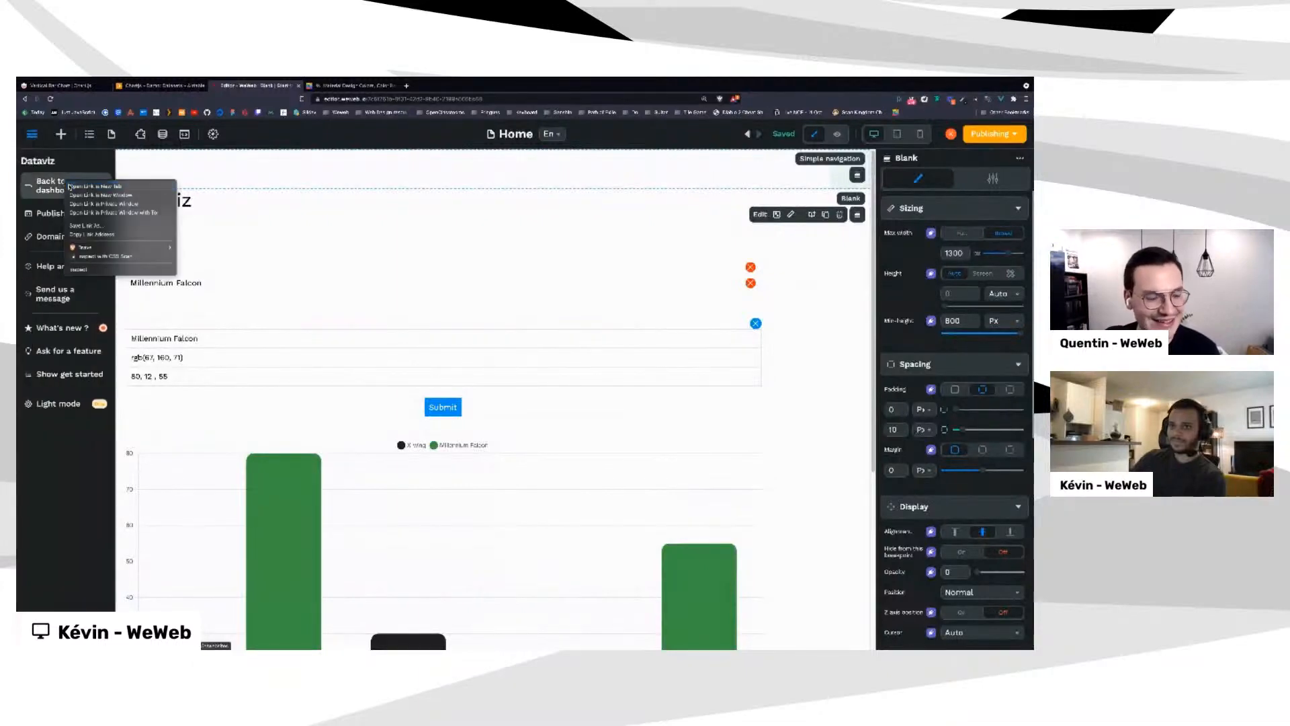
pyautogui.click(84, 191)
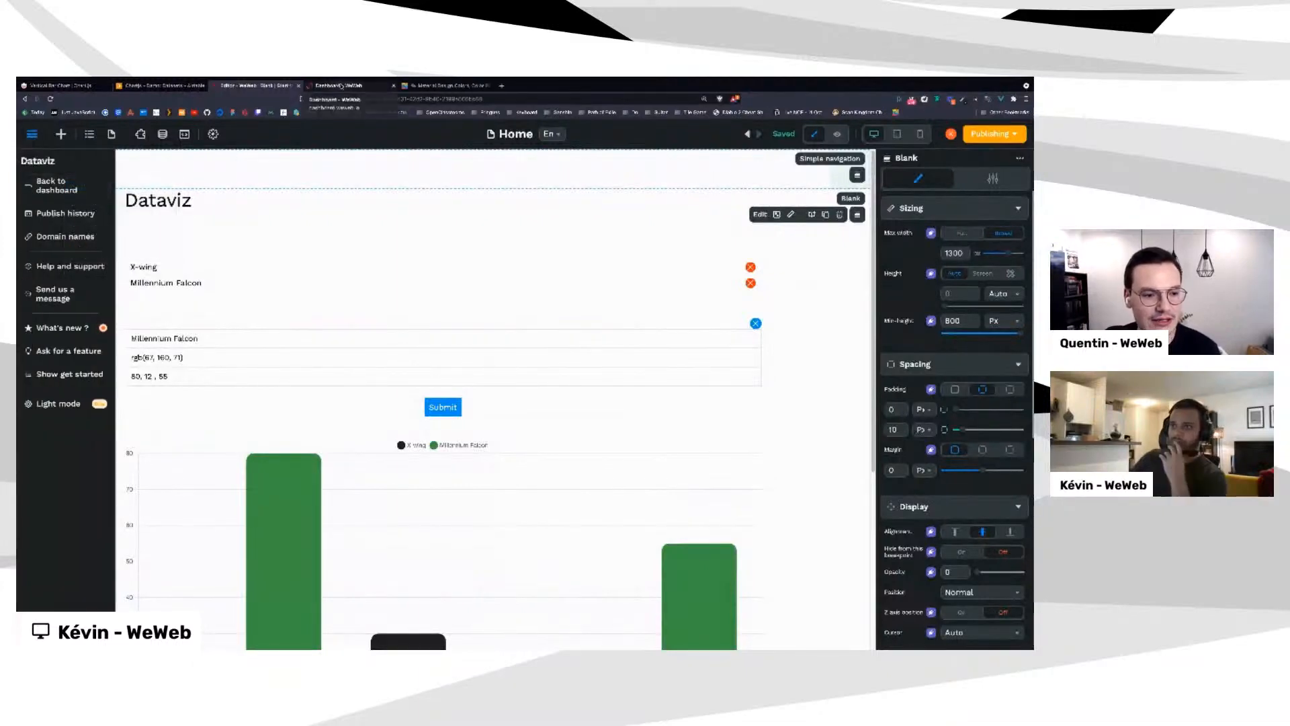
pyautogui.moveTo(340, 86); pyautogui.dragTo(235, 87)
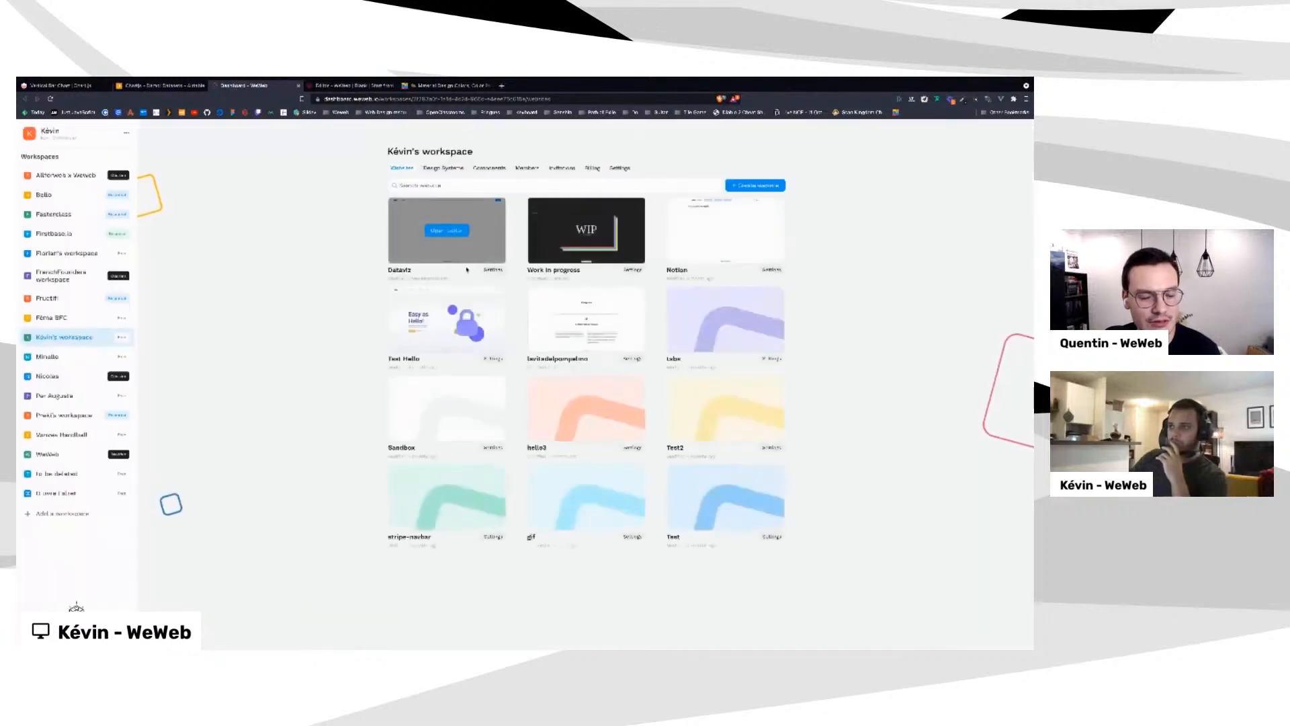
pyautogui.click(489, 272)
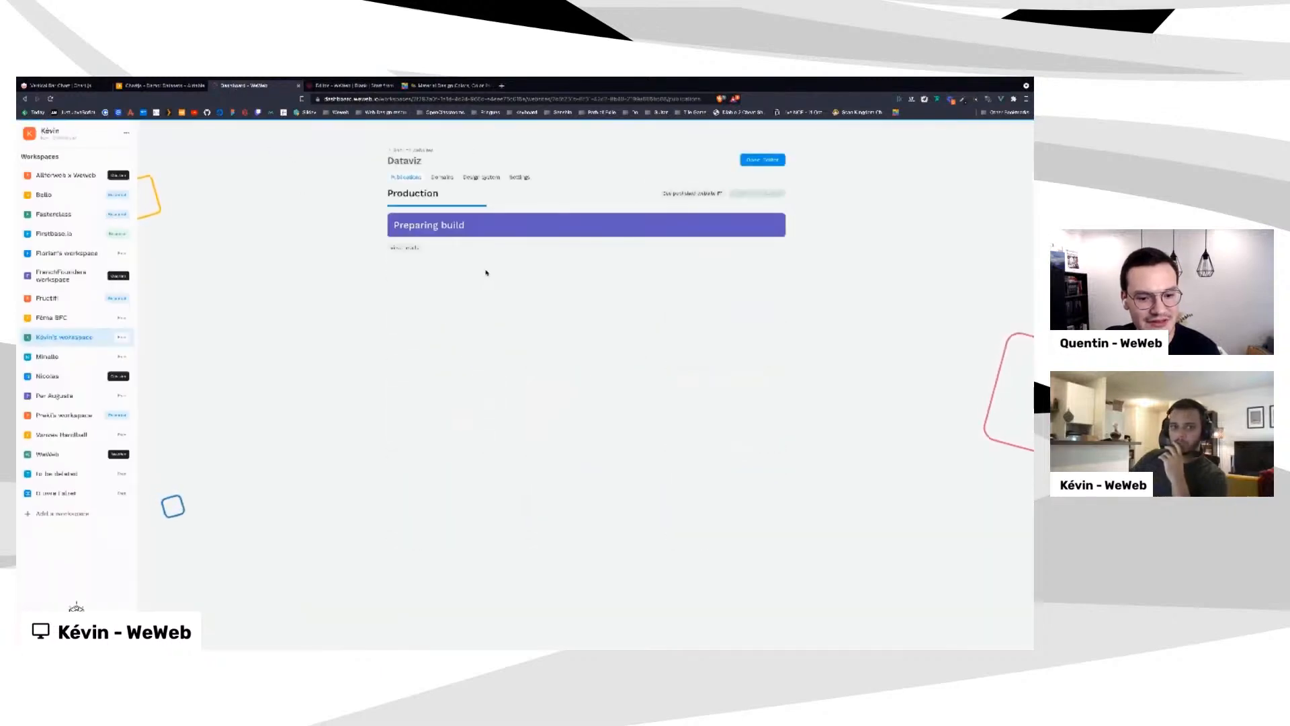
# Check the progress of the Dataviz publication in the editor and on the dashboard's production page
pyautogui.click(349, 86)
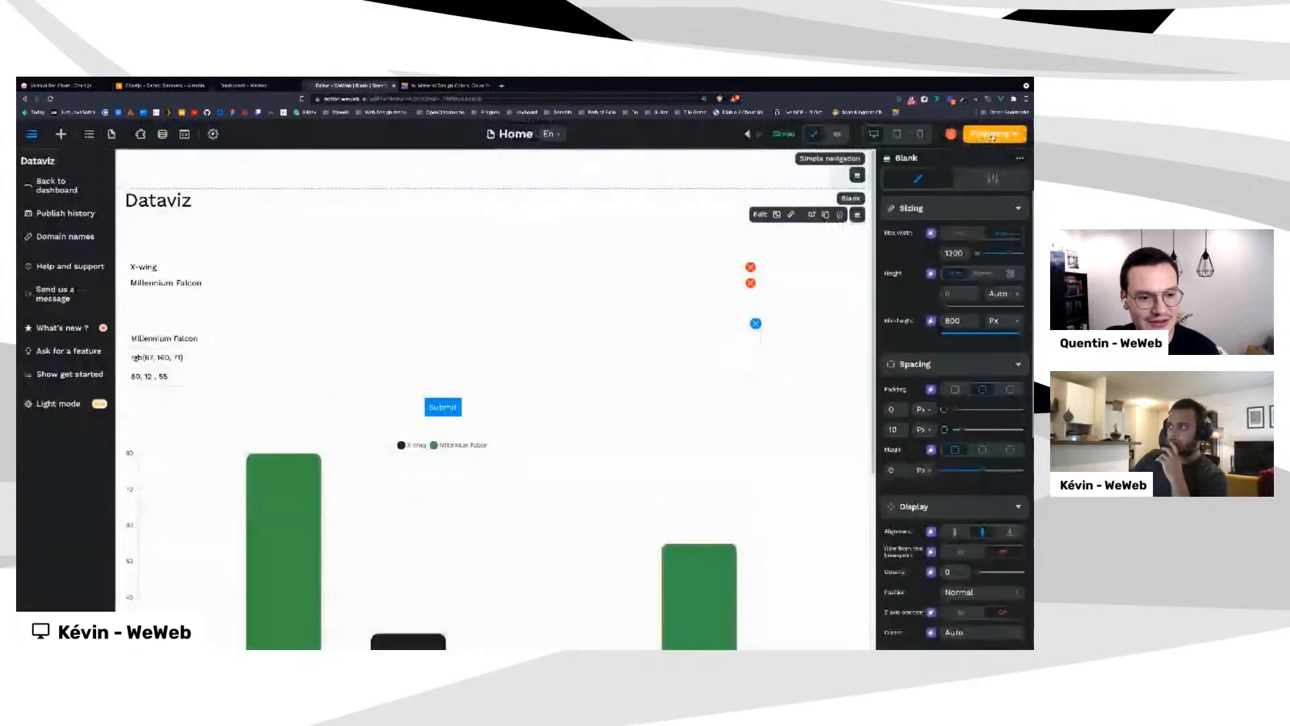
pyautogui.click(992, 135)
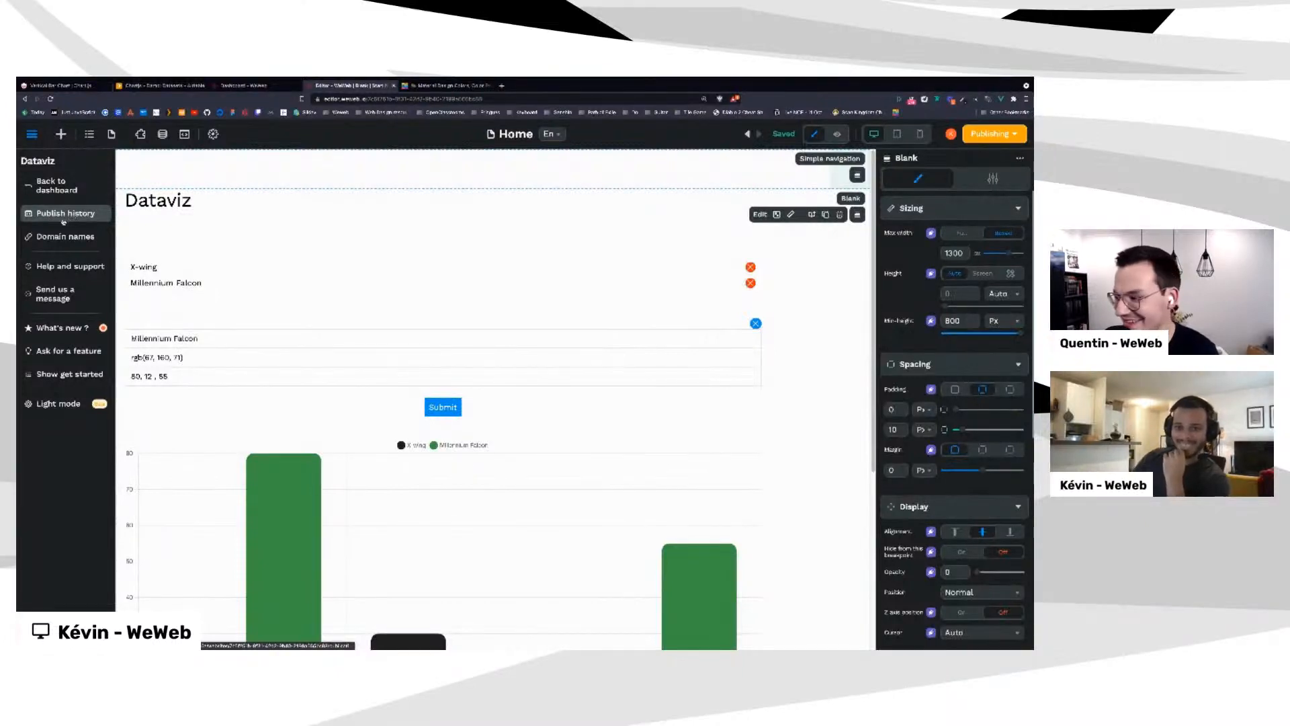
pyautogui.click(268, 87)
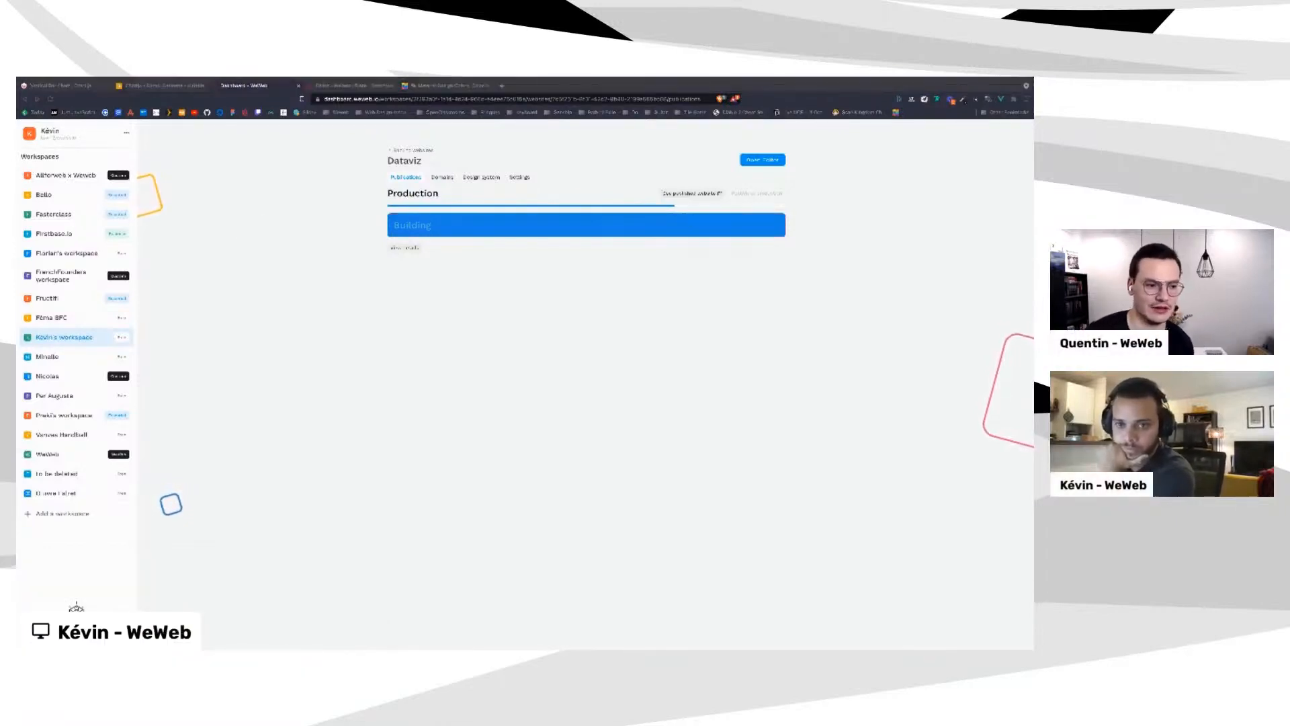
pyautogui.click(426, 369)
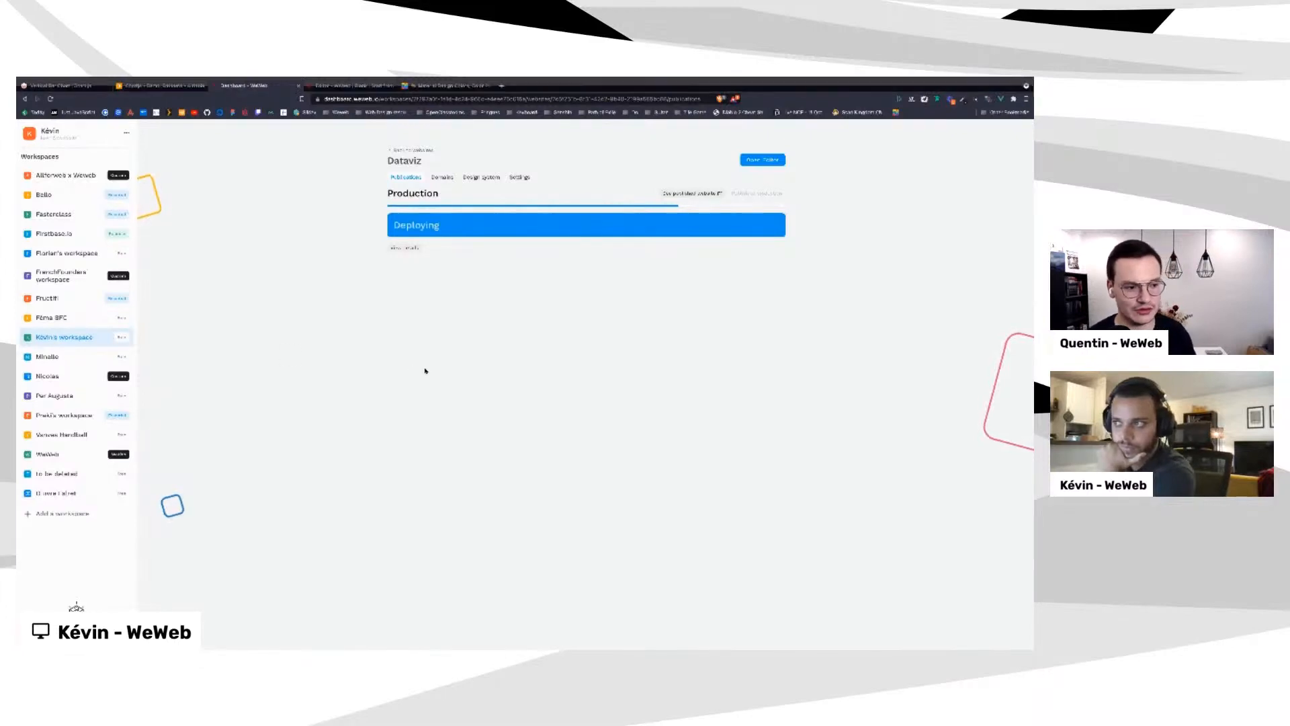
# View the publication logs of the deploying Dataviz 1 version and close them
pyautogui.click(404, 248)
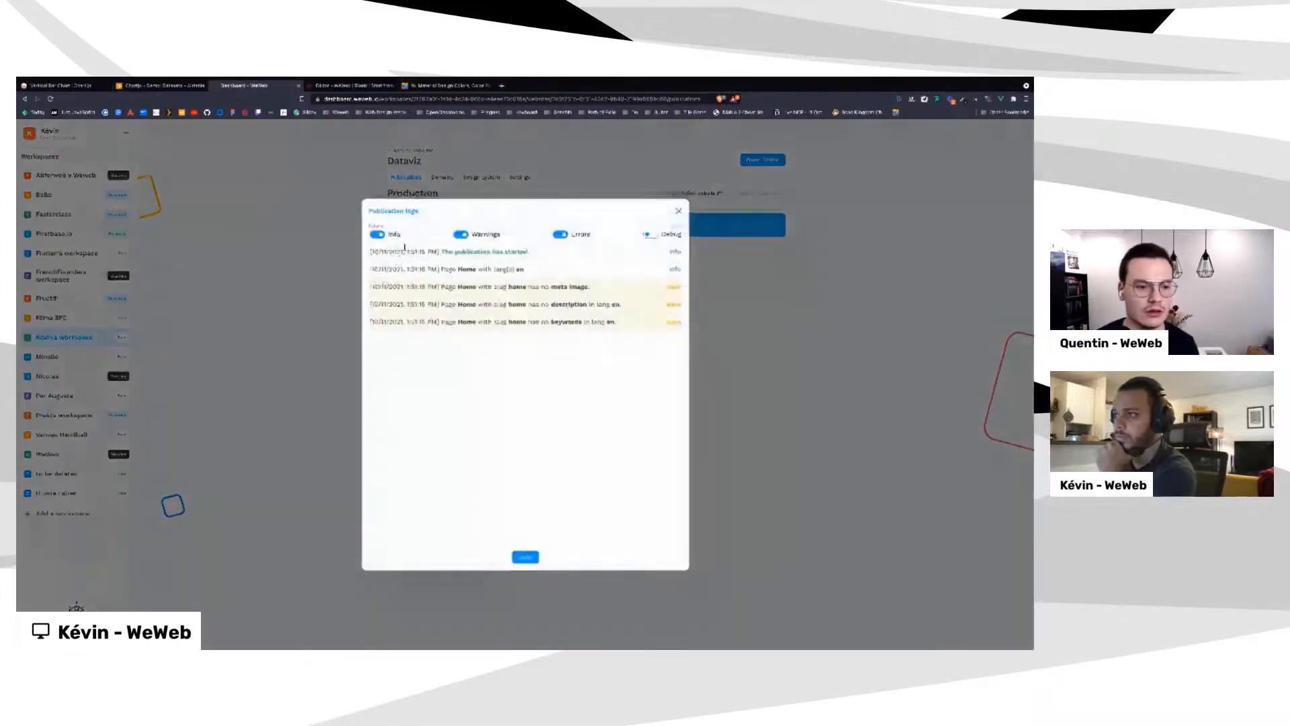
pyautogui.click(678, 211)
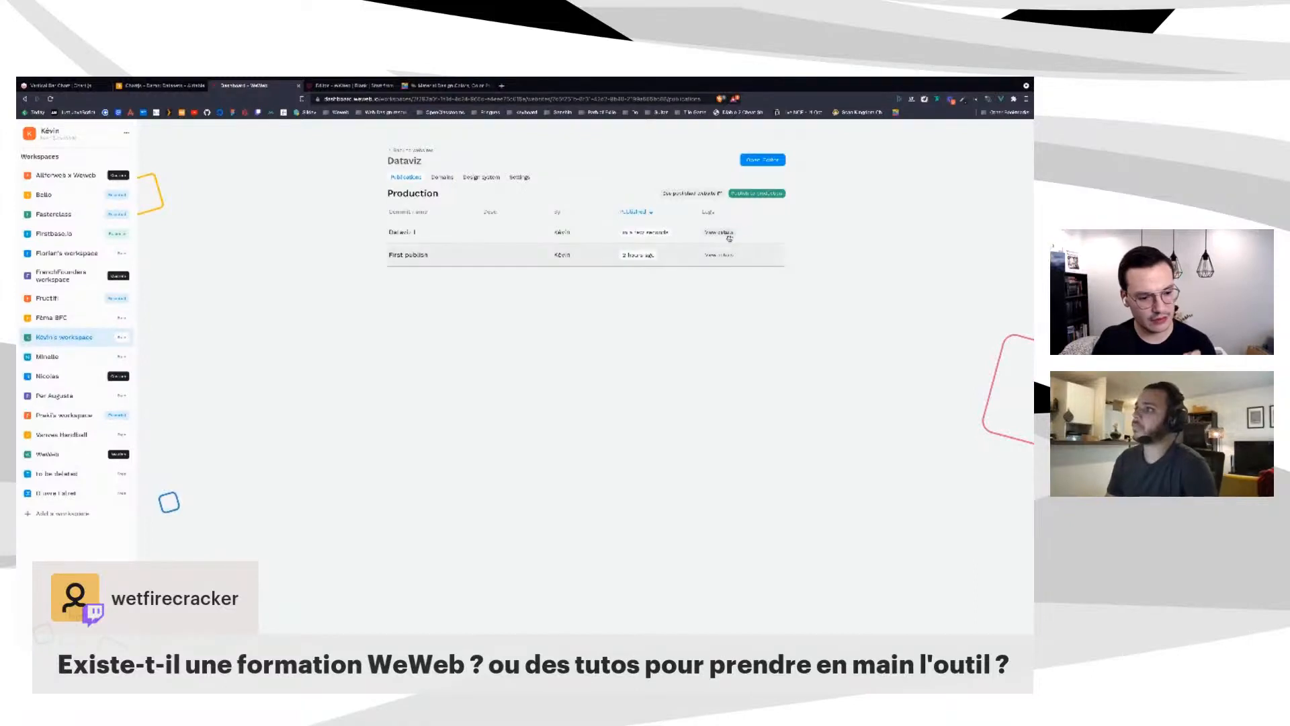
# Open the published Dataviz website, place its browser tab after the editor's, and reload the page
pyautogui.click(717, 195)
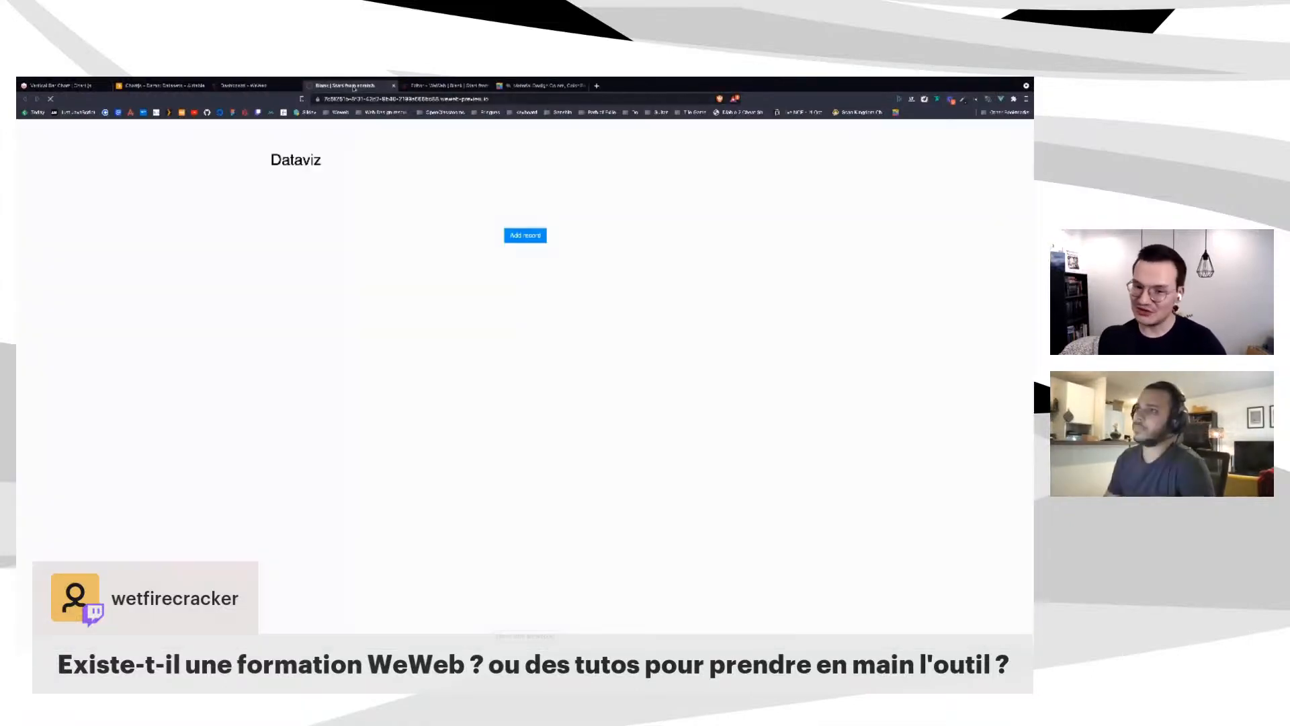
pyautogui.moveTo(354, 88); pyautogui.dragTo(417, 90)
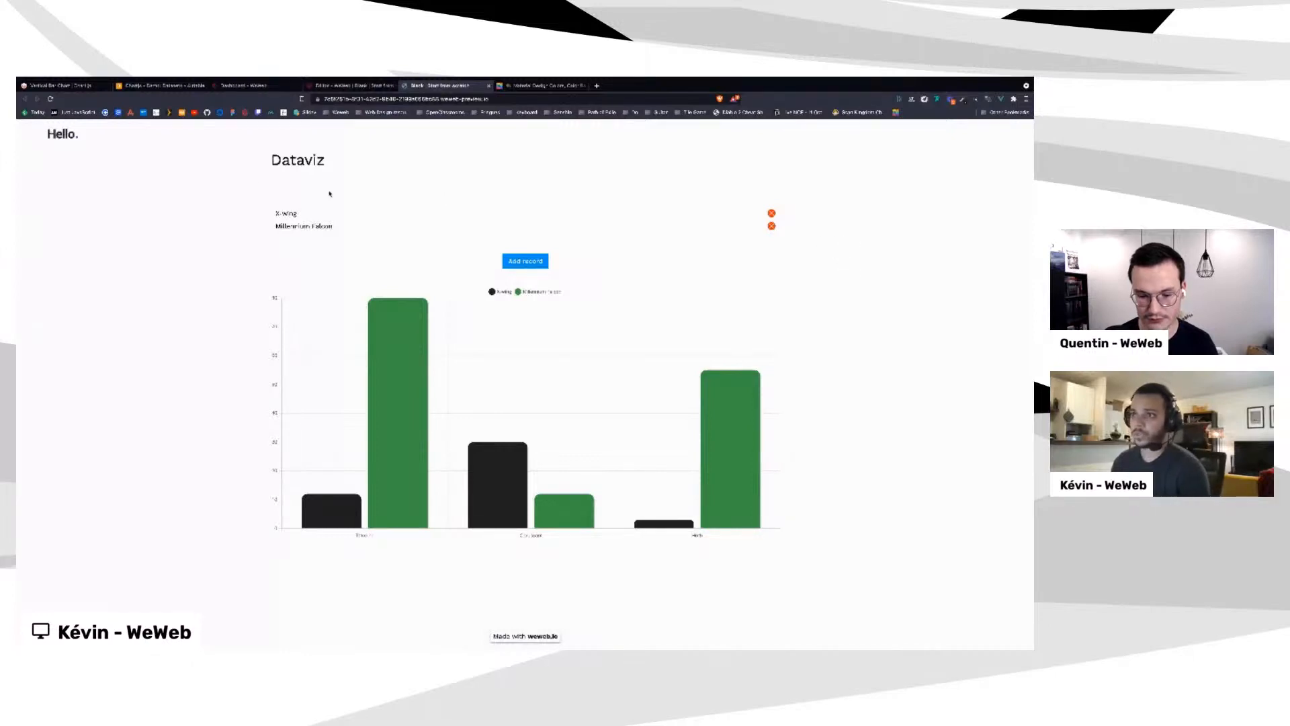
pyautogui.click(50, 100)
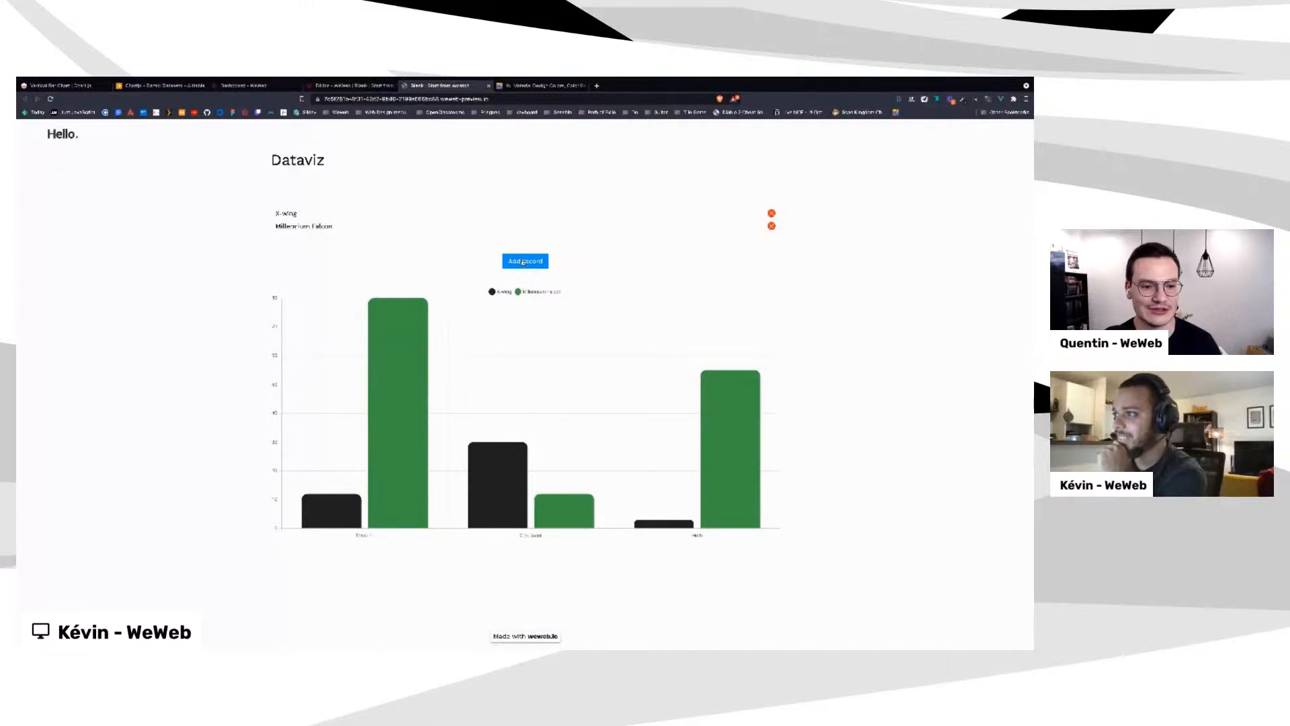
# Add a record on the published site named TIE Fighter with color rgb(251, 192, 45) and values 10, 30, 50
pyautogui.click(524, 262)
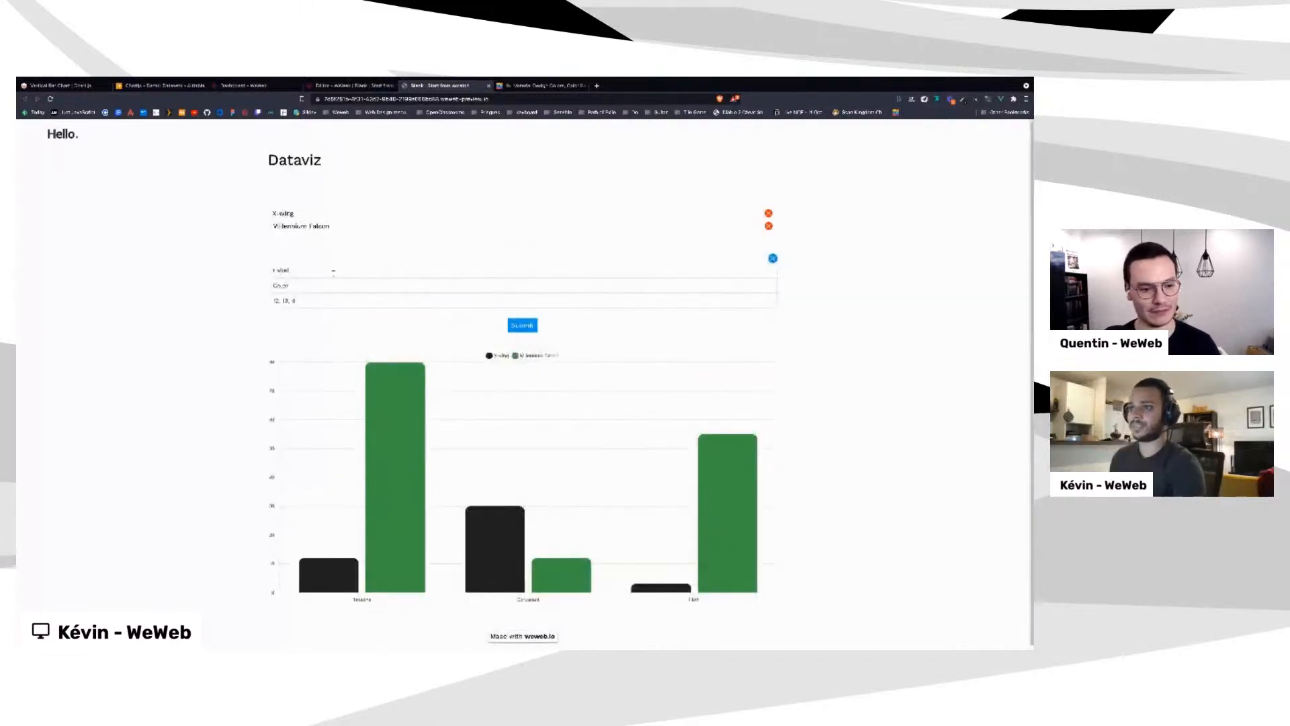
pyautogui.write('H')
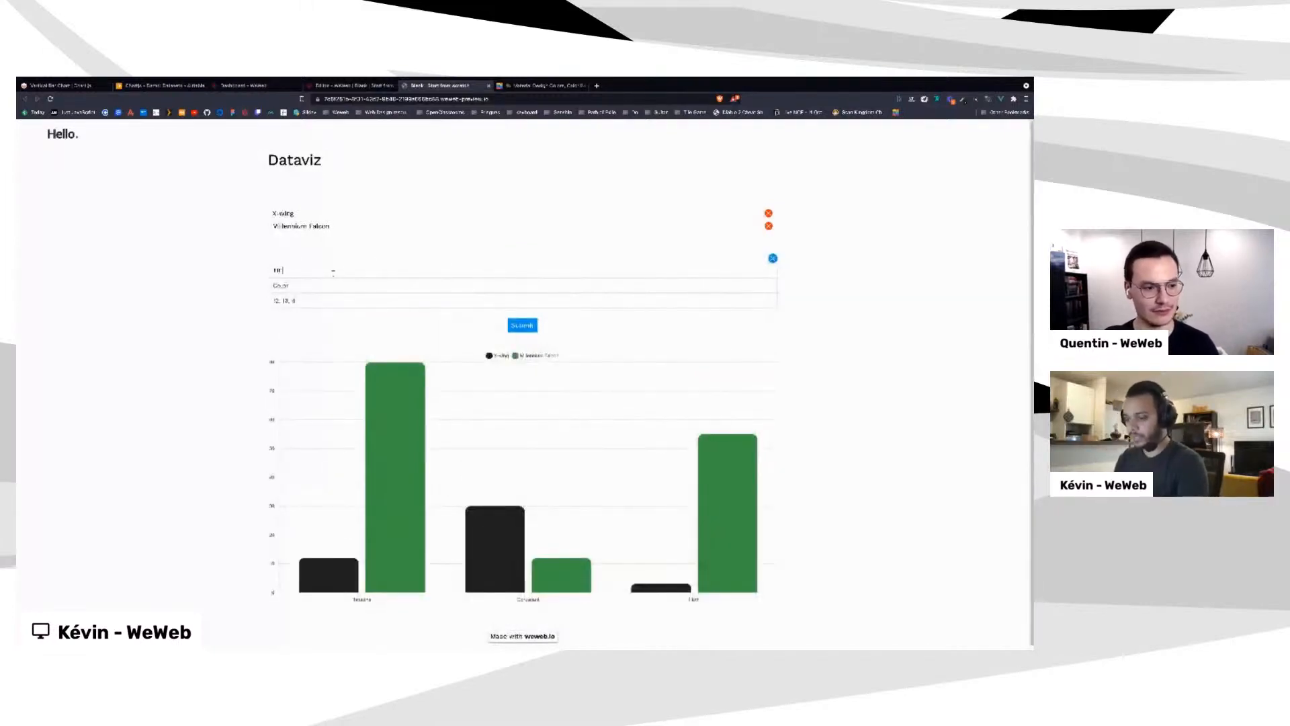
pyautogui.write('IE Fighter')
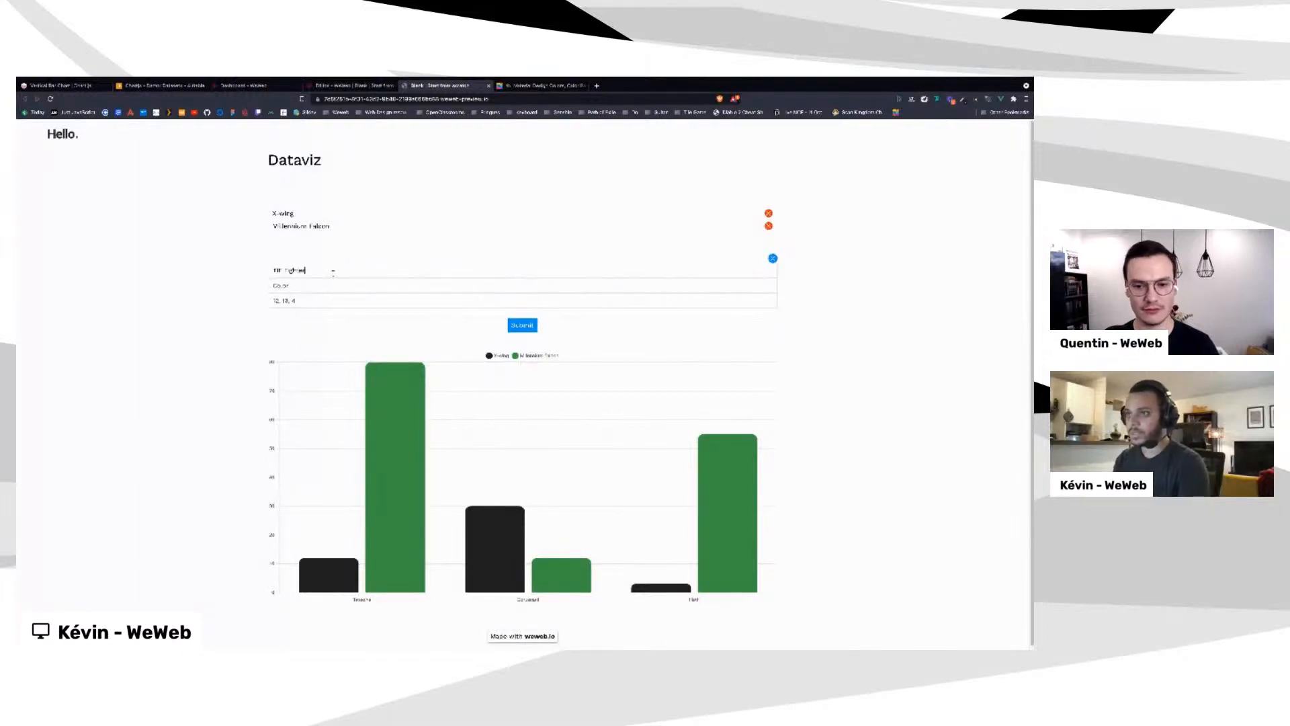
pyautogui.click(528, 86)
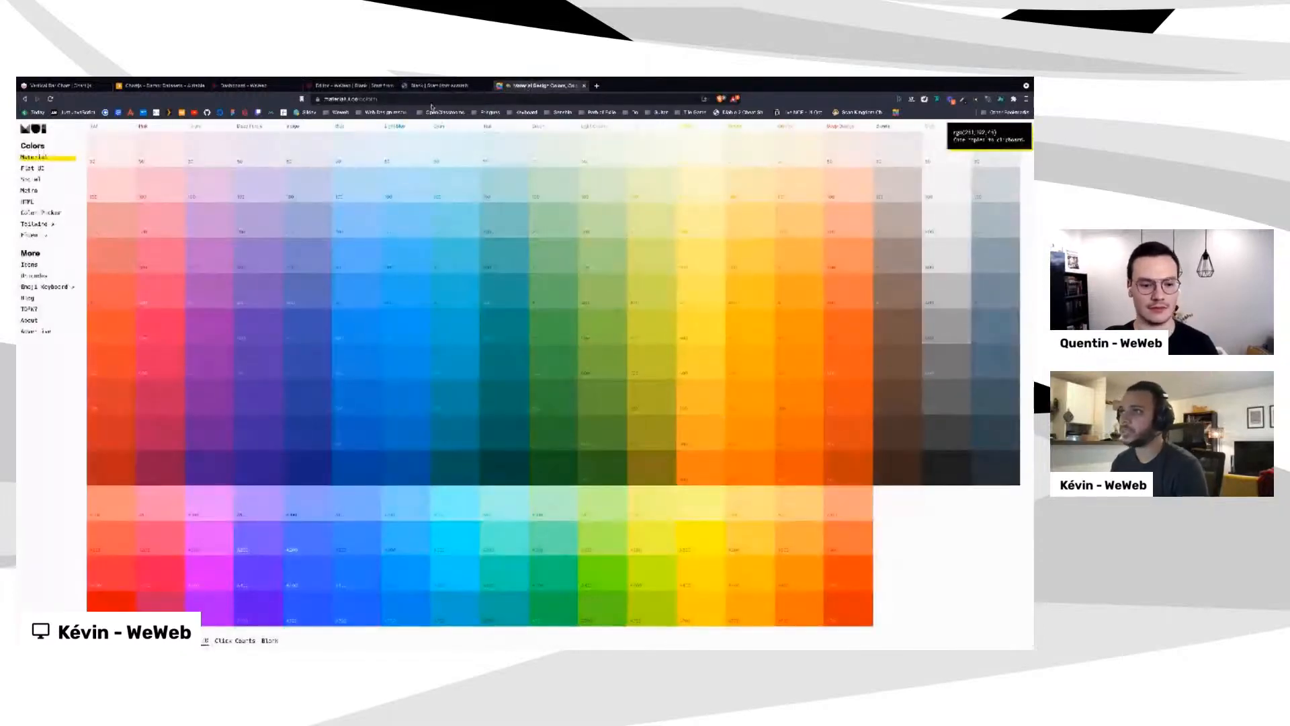
pyautogui.click(424, 86)
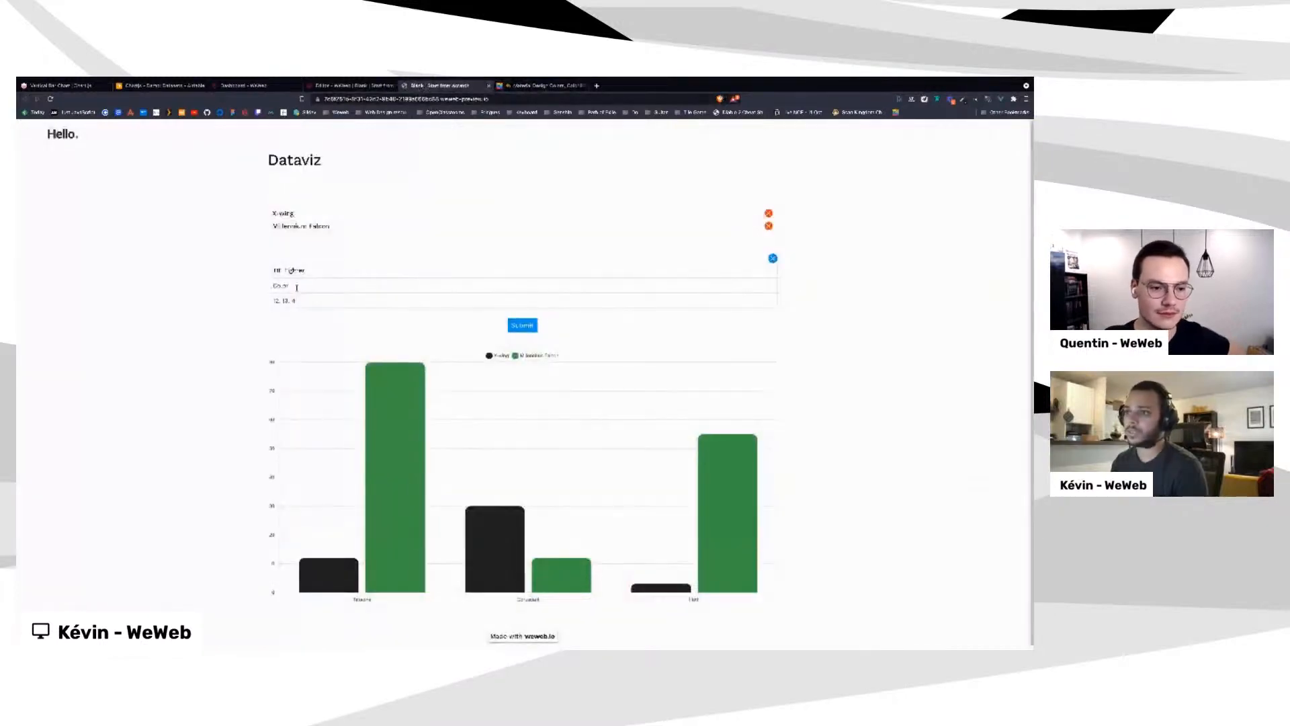
pyautogui.press('Tab')
pyautogui.write('rgb(251, 192, 45)')
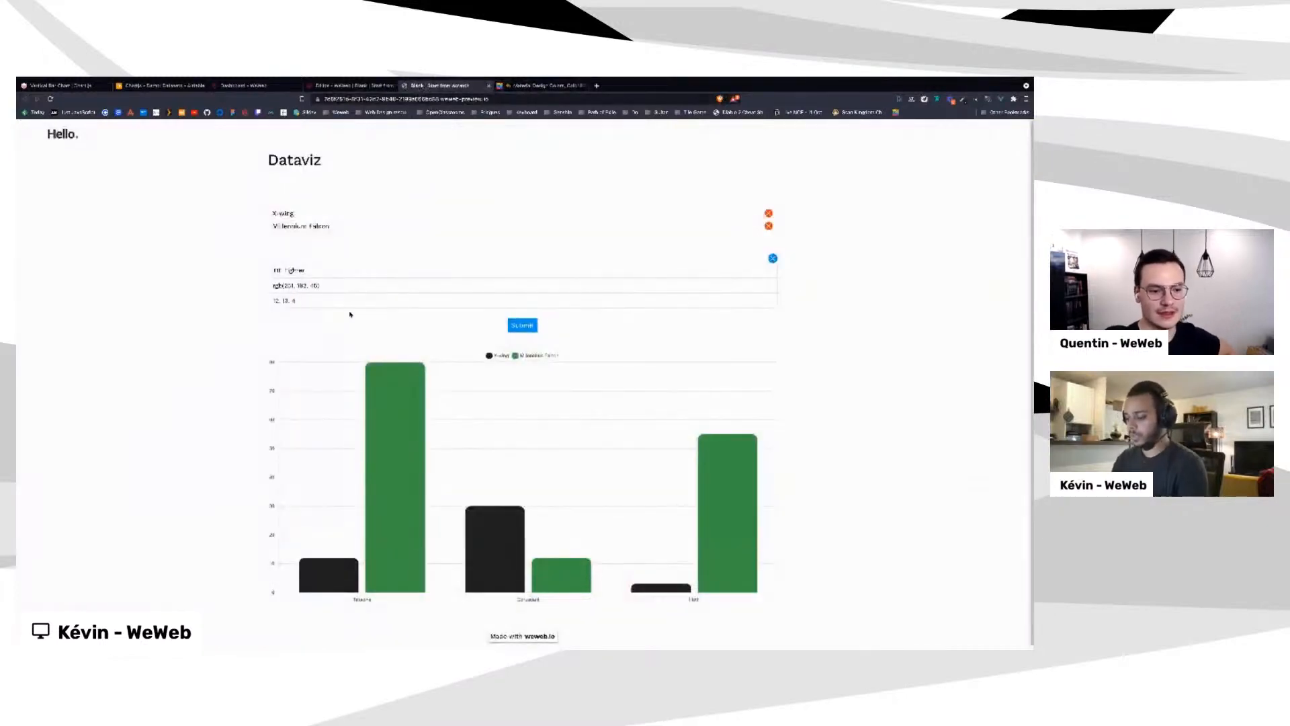
pyautogui.press('Tab')
pyautogui.write('10, 30,')
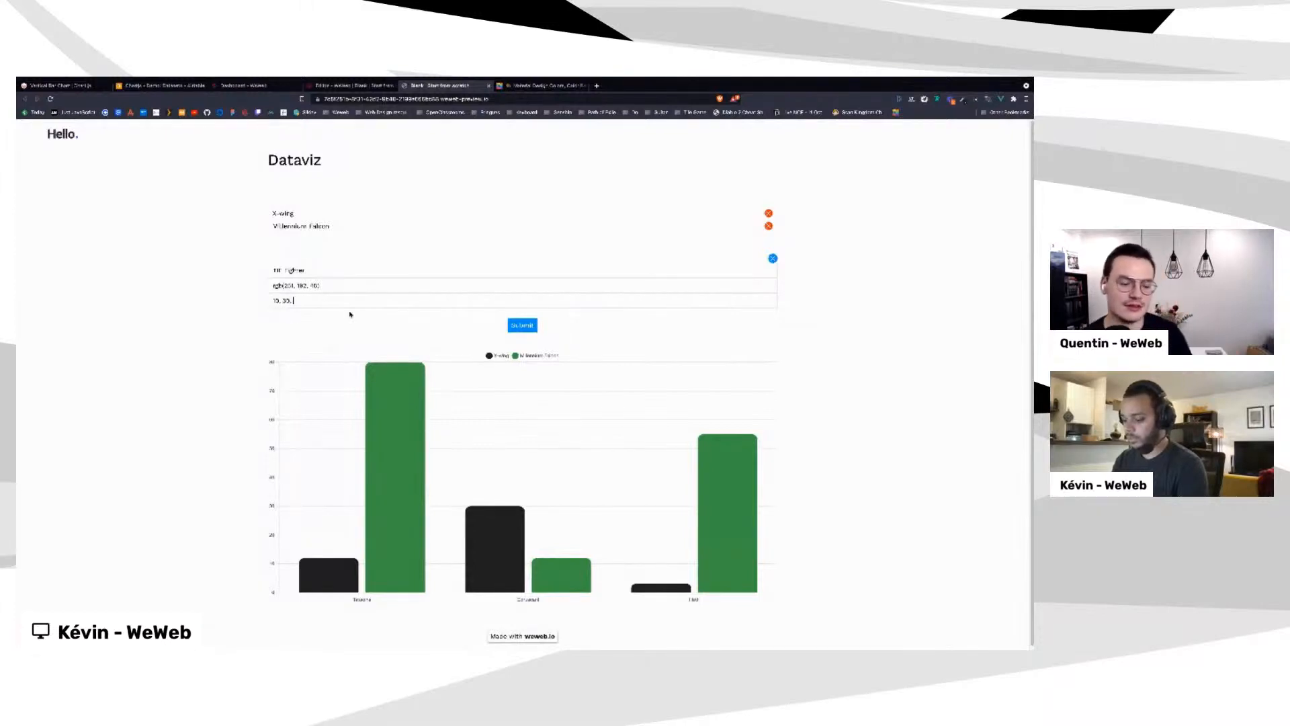
pyautogui.write(' 50')
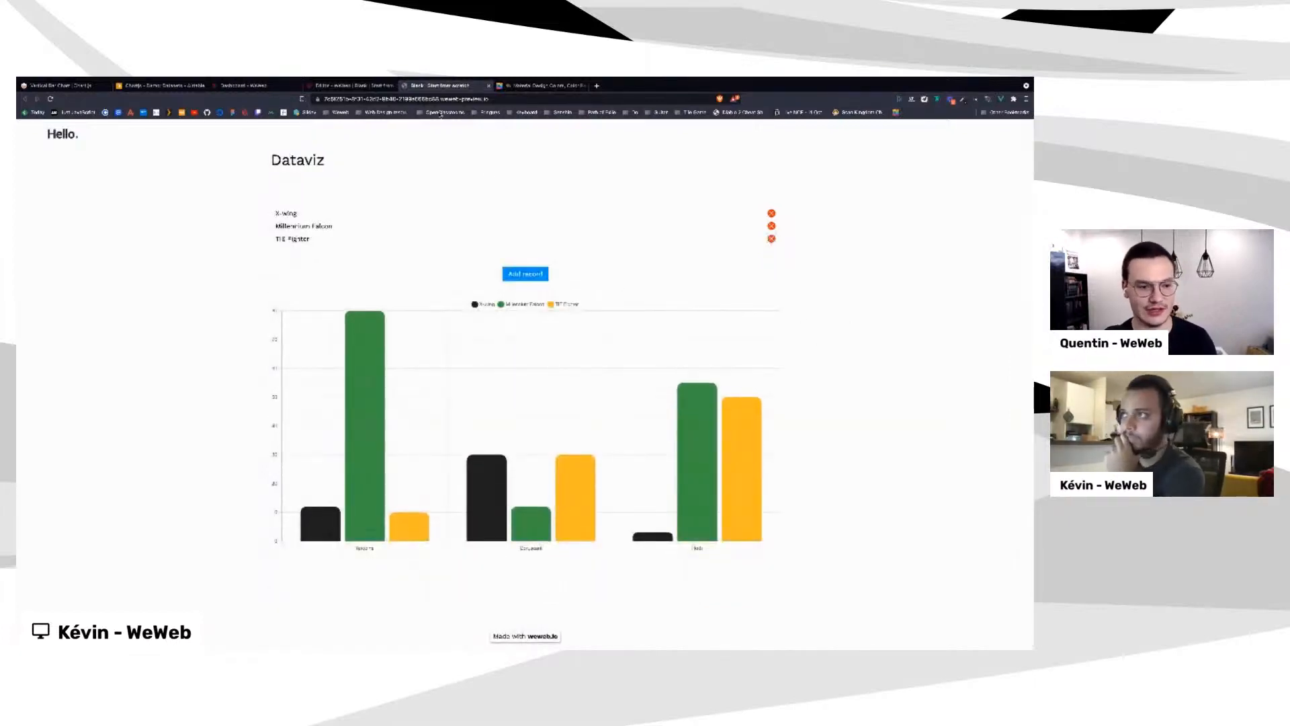
# Check the Datasets table in Airtable for the TIE Fighter record and return to the published site
pyautogui.click(161, 85)
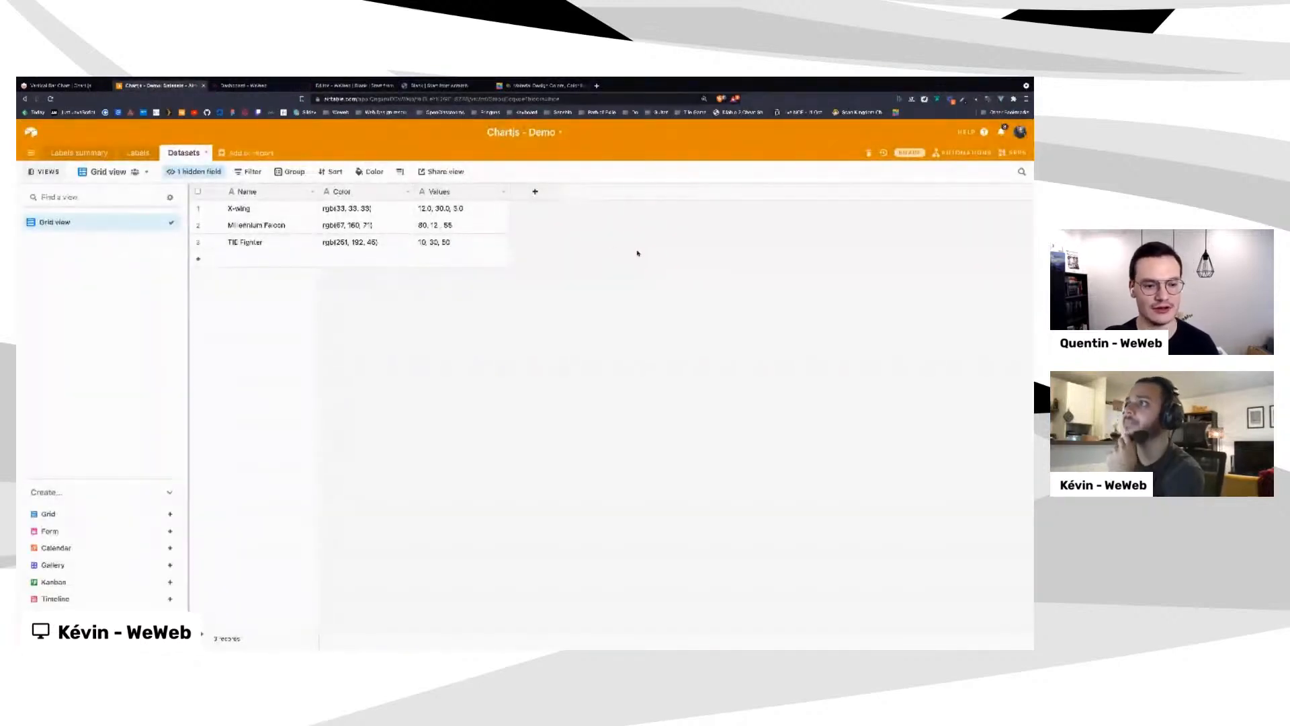
pyautogui.click(431, 86)
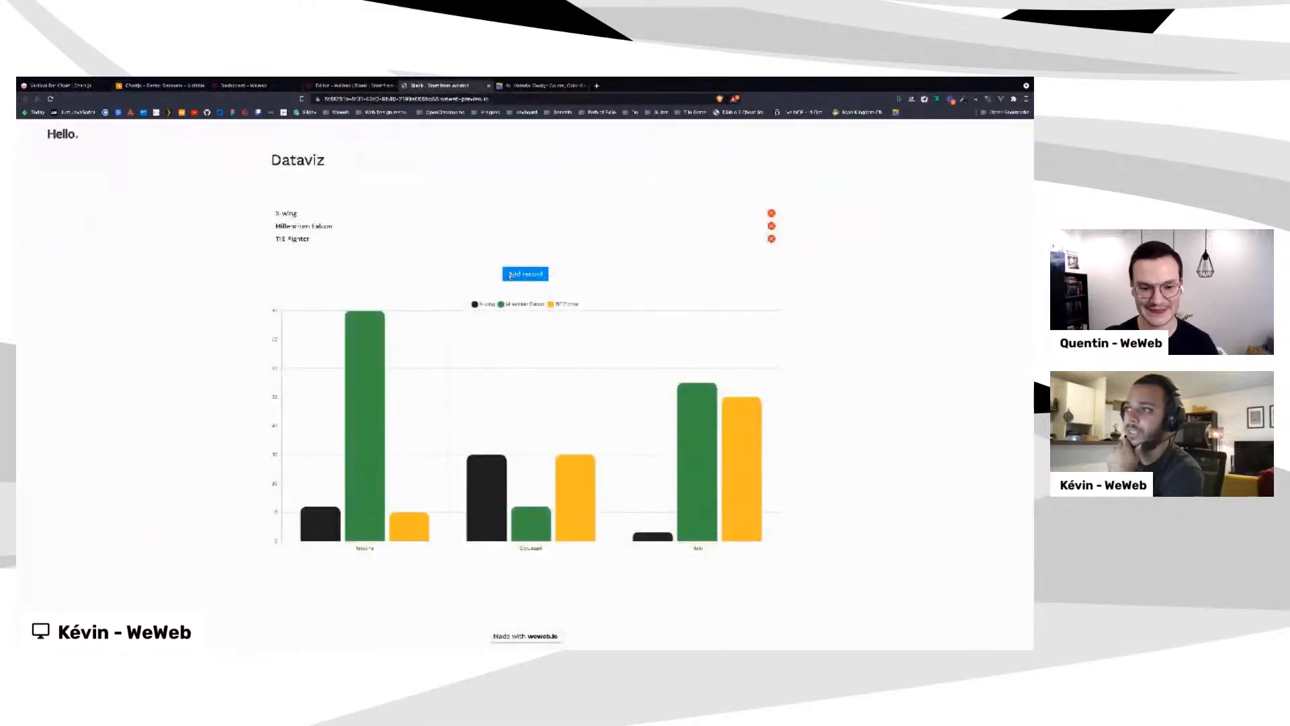